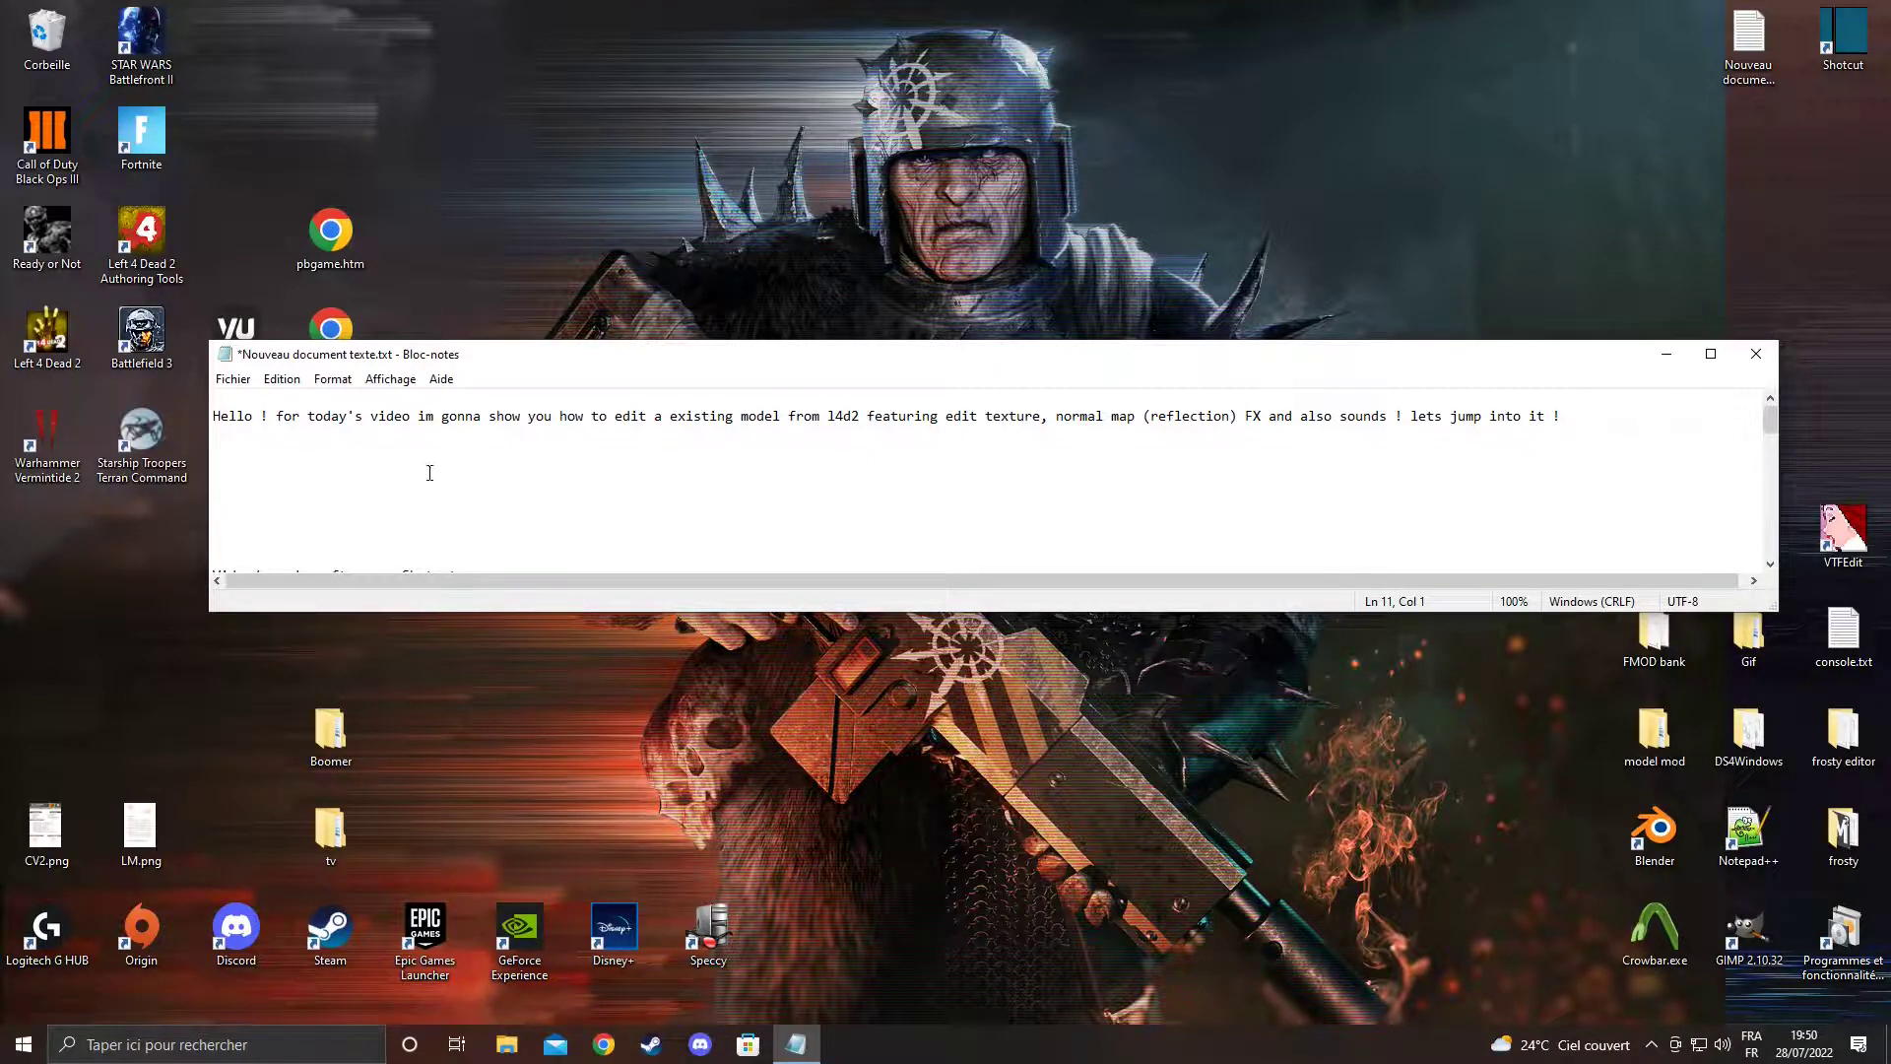
Read the notes listing the required software and the first folder-extraction instruction
scroll(448, 474, "down", 3)
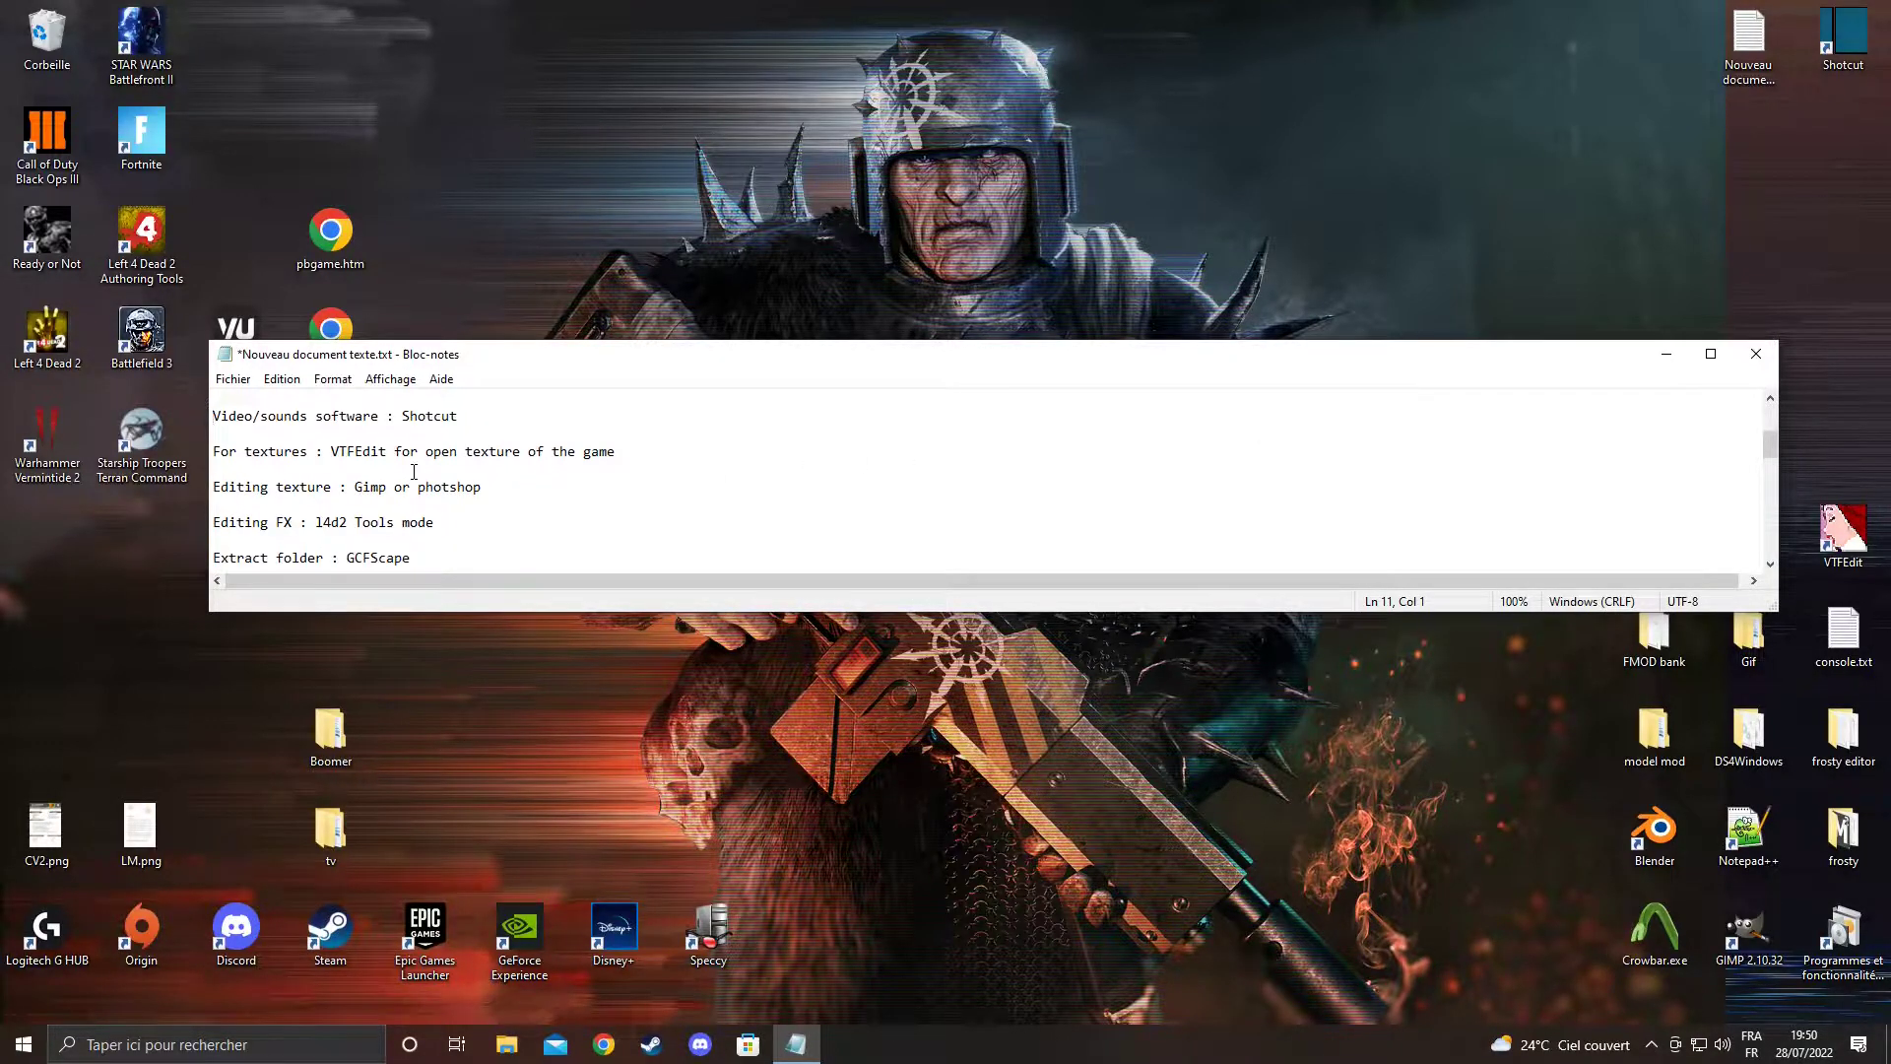
left_click_drag(412, 558, 222, 408)
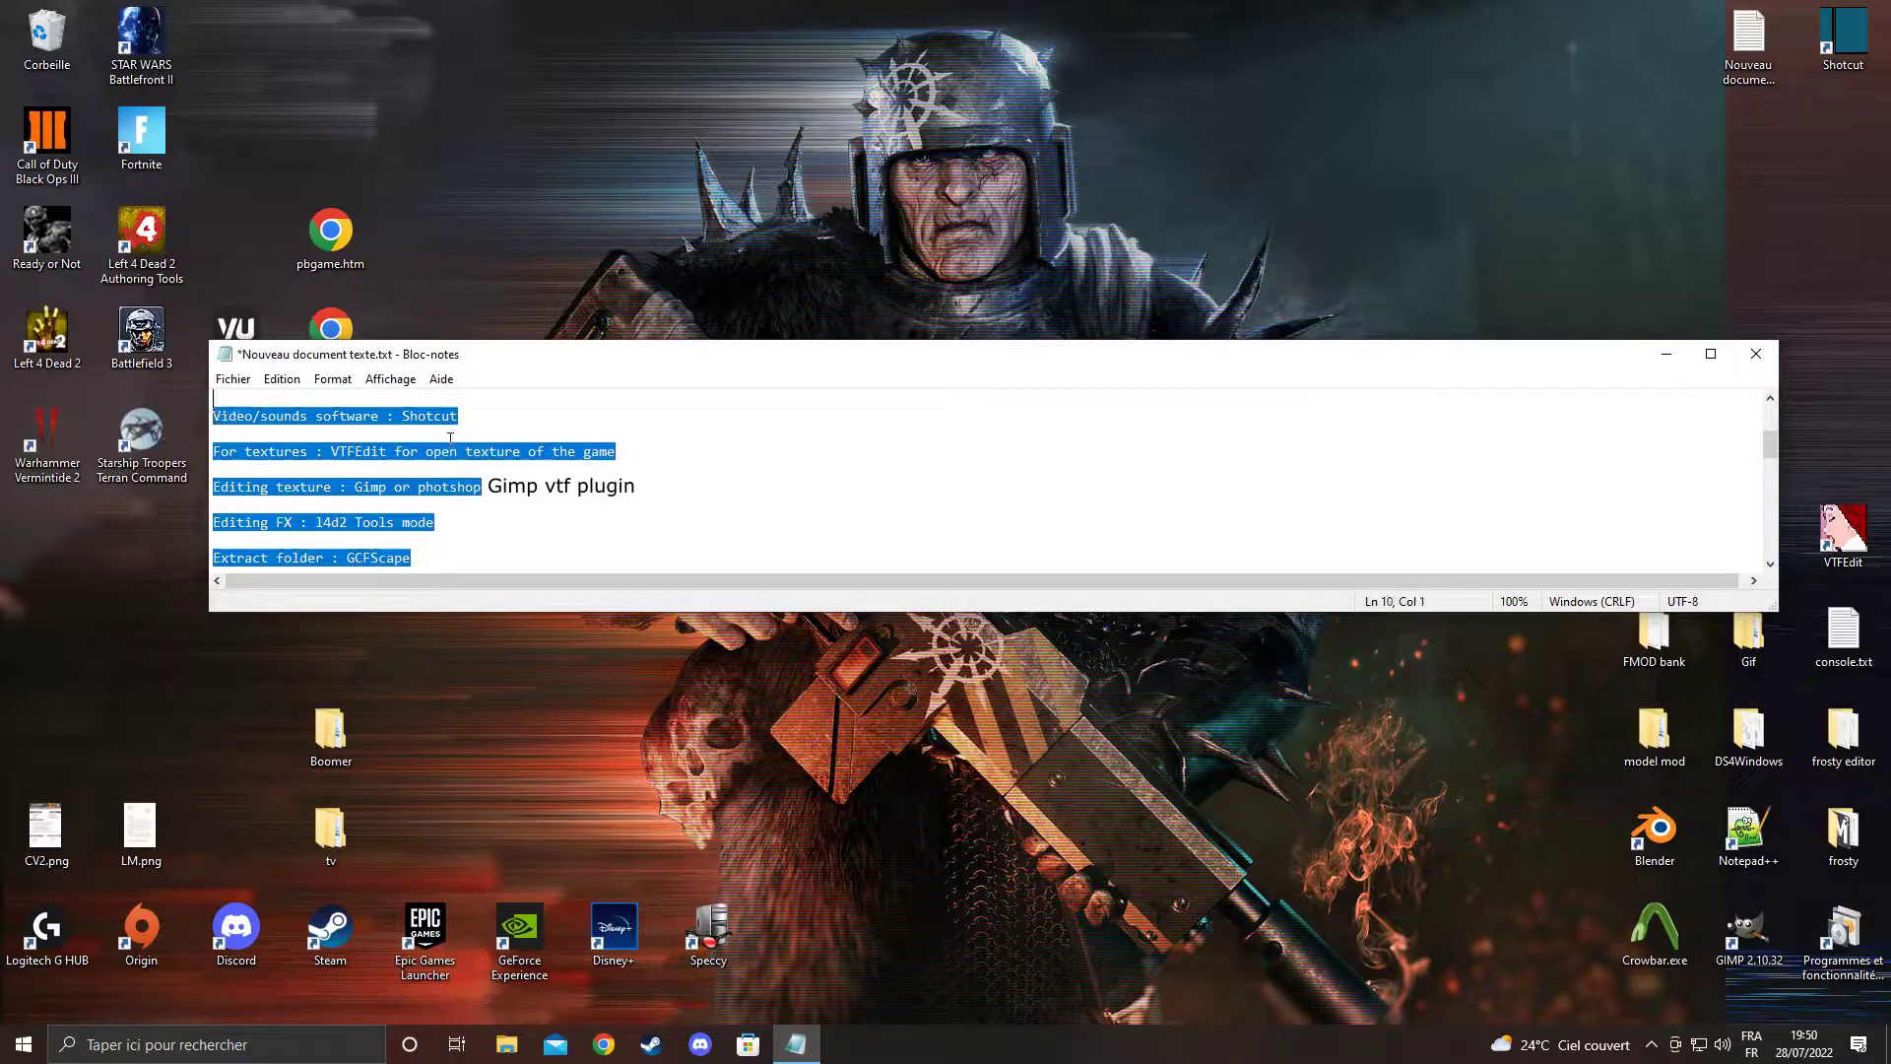
left_click(469, 416)
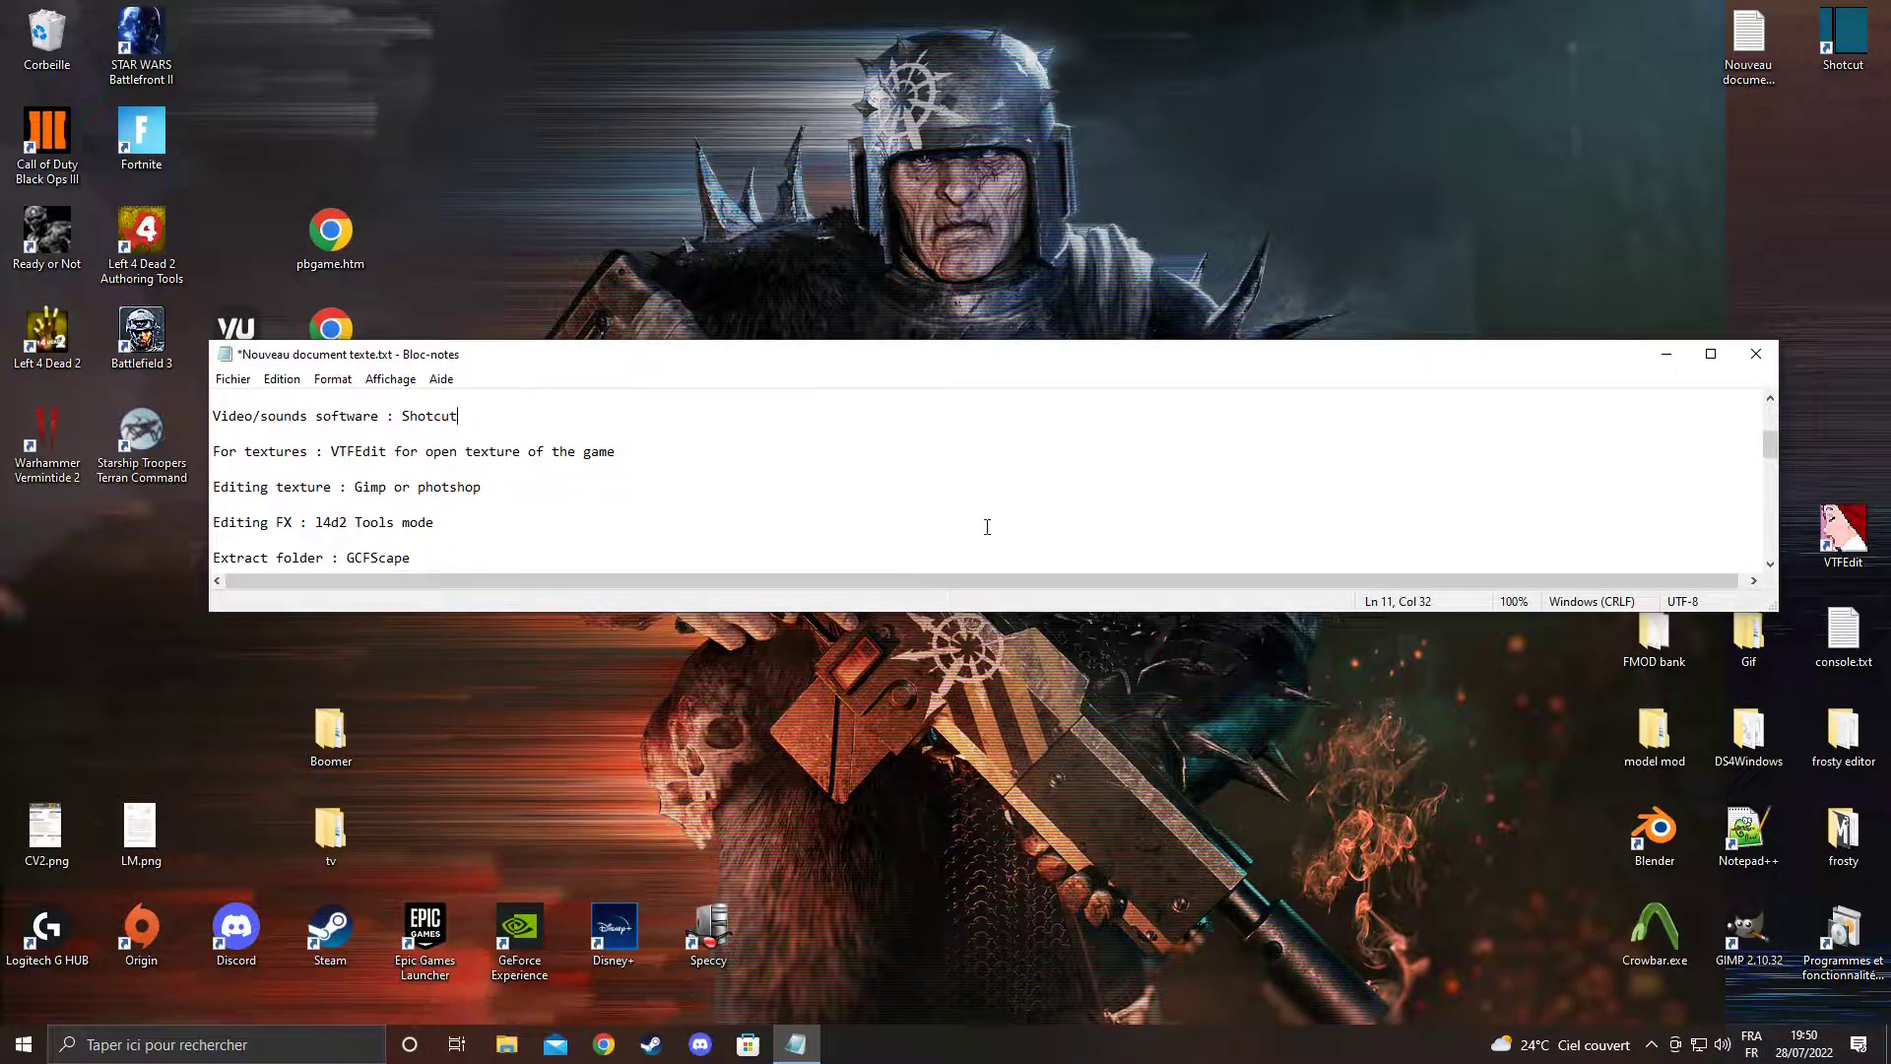
scroll(361, 542, "down", 3)
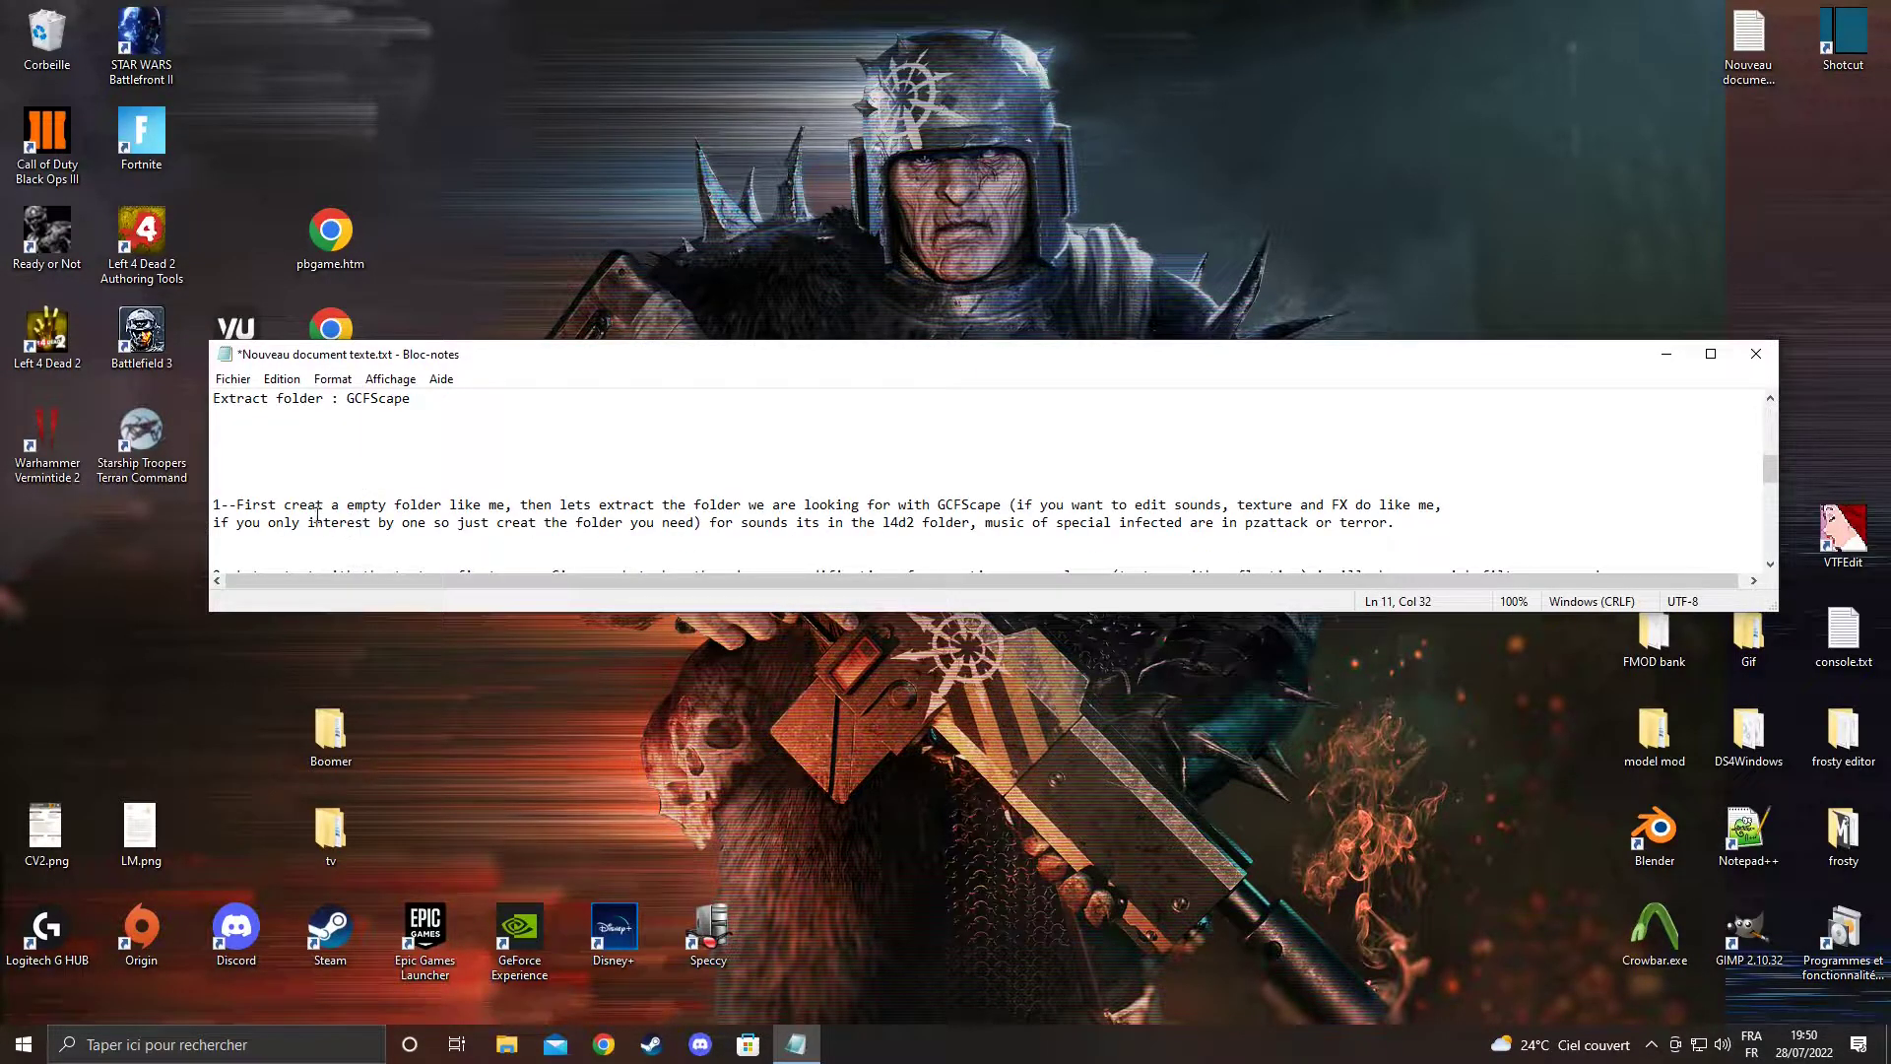
Move the notes window away from the desktop shortcuts, then open GCFScape briefly and close it
left_click(369, 734)
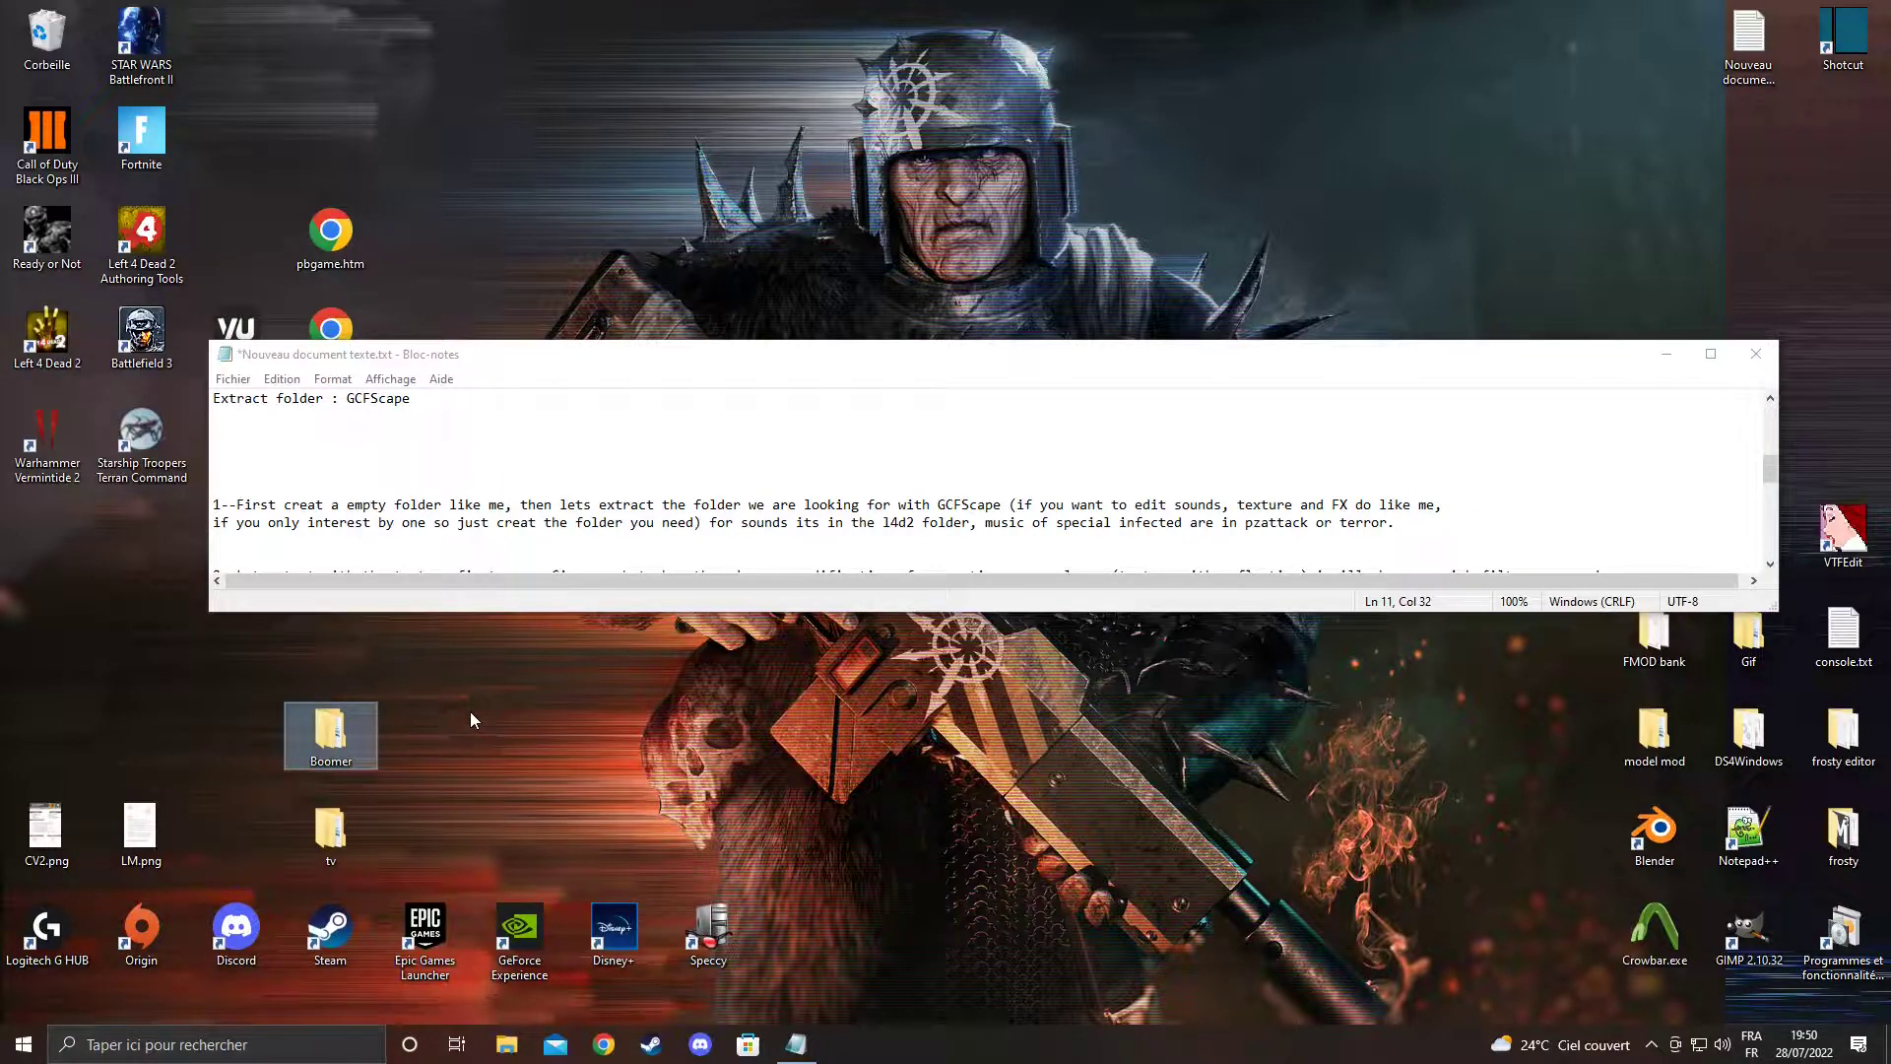
left_click_drag(948, 358, 767, 159)
left_click(1769, 522)
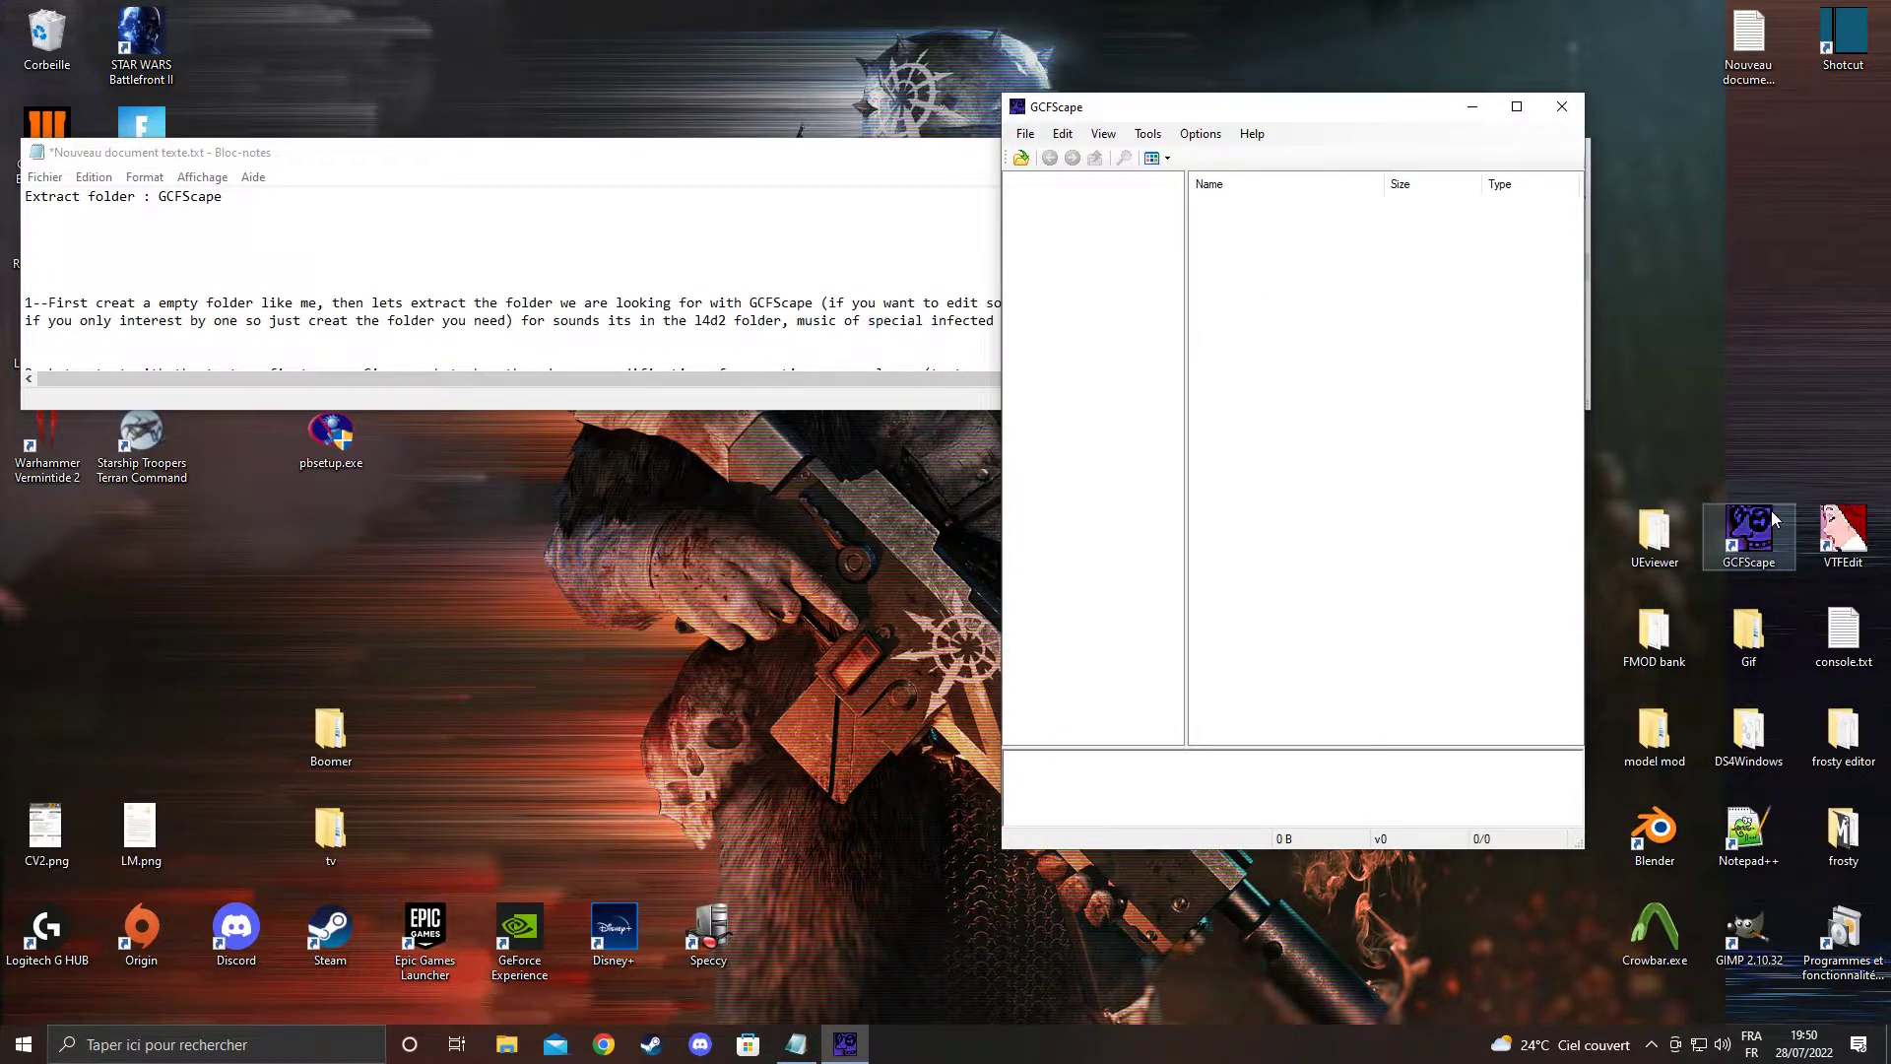
left_click(1562, 106)
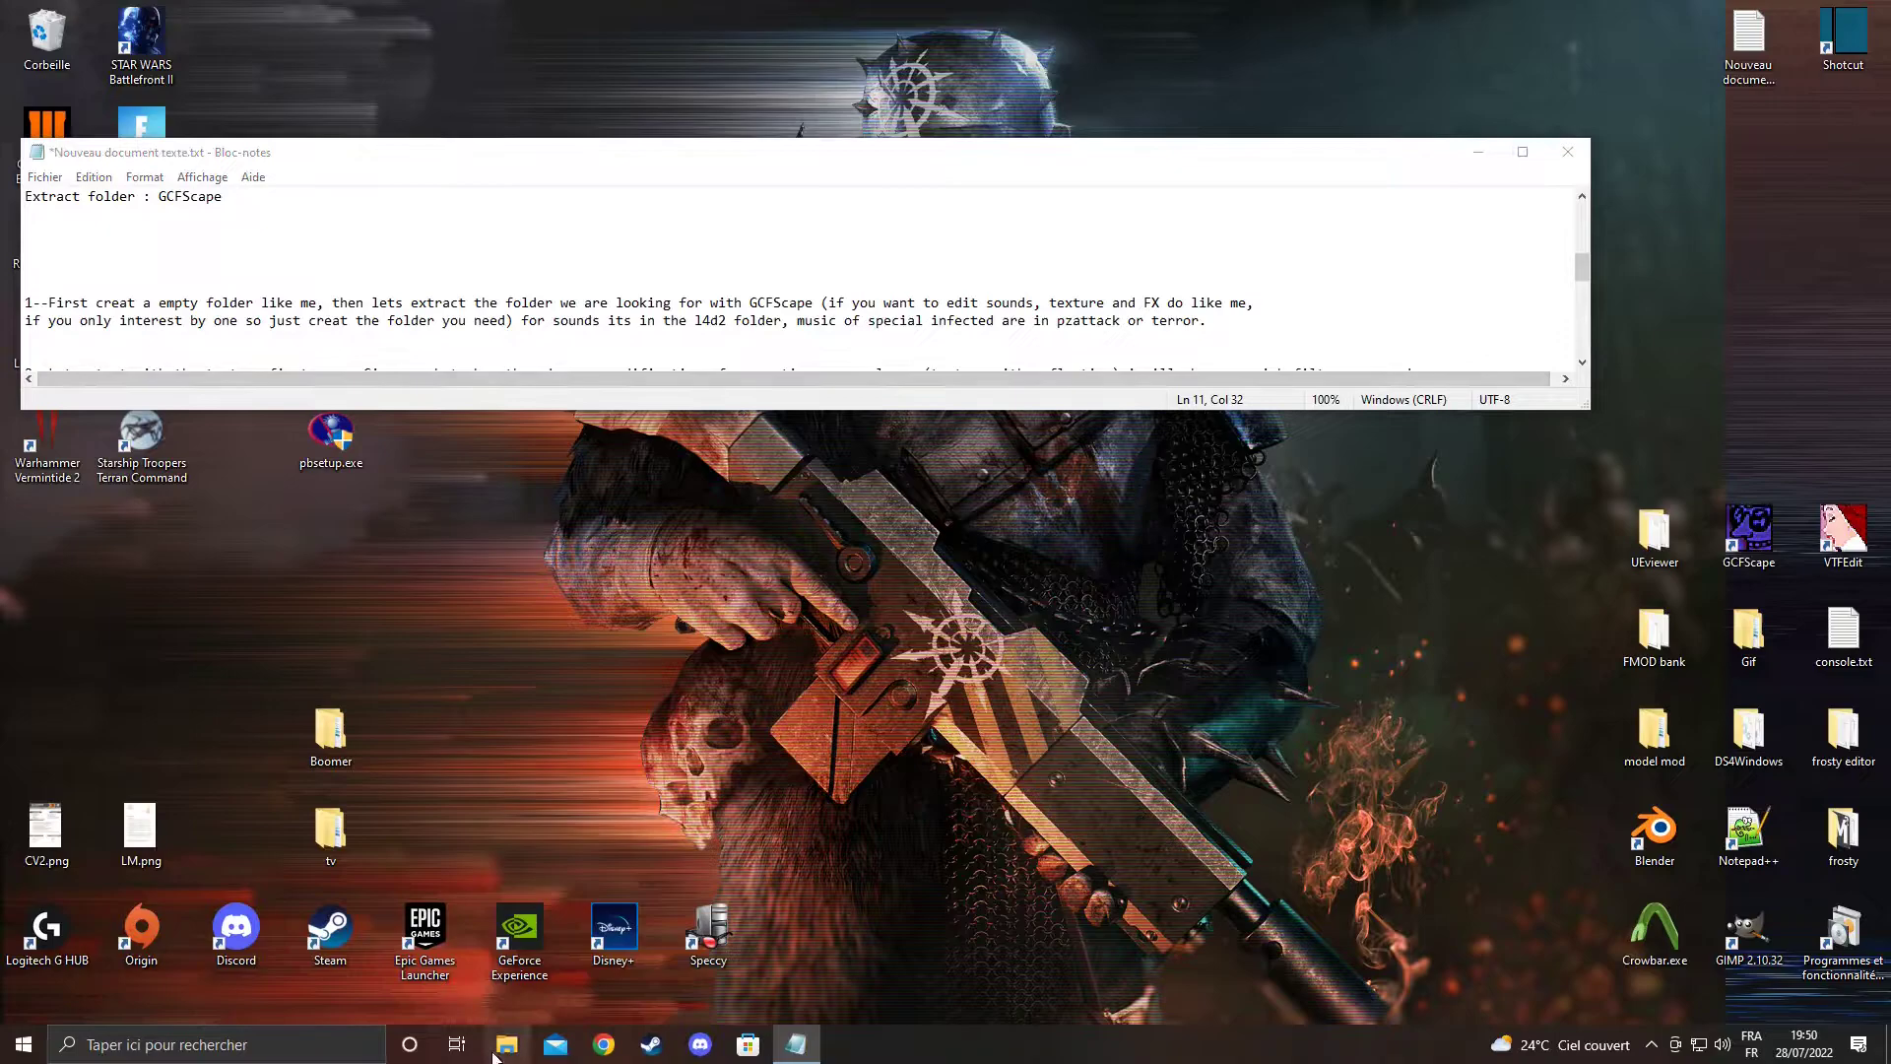
In File Explorer, browse drive D: to SteamLibrary, steamapps, common, Left 4 Dead 2, left4dead2
left_click(499, 1050)
left_click(1054, 546)
left_click(1188, 422)
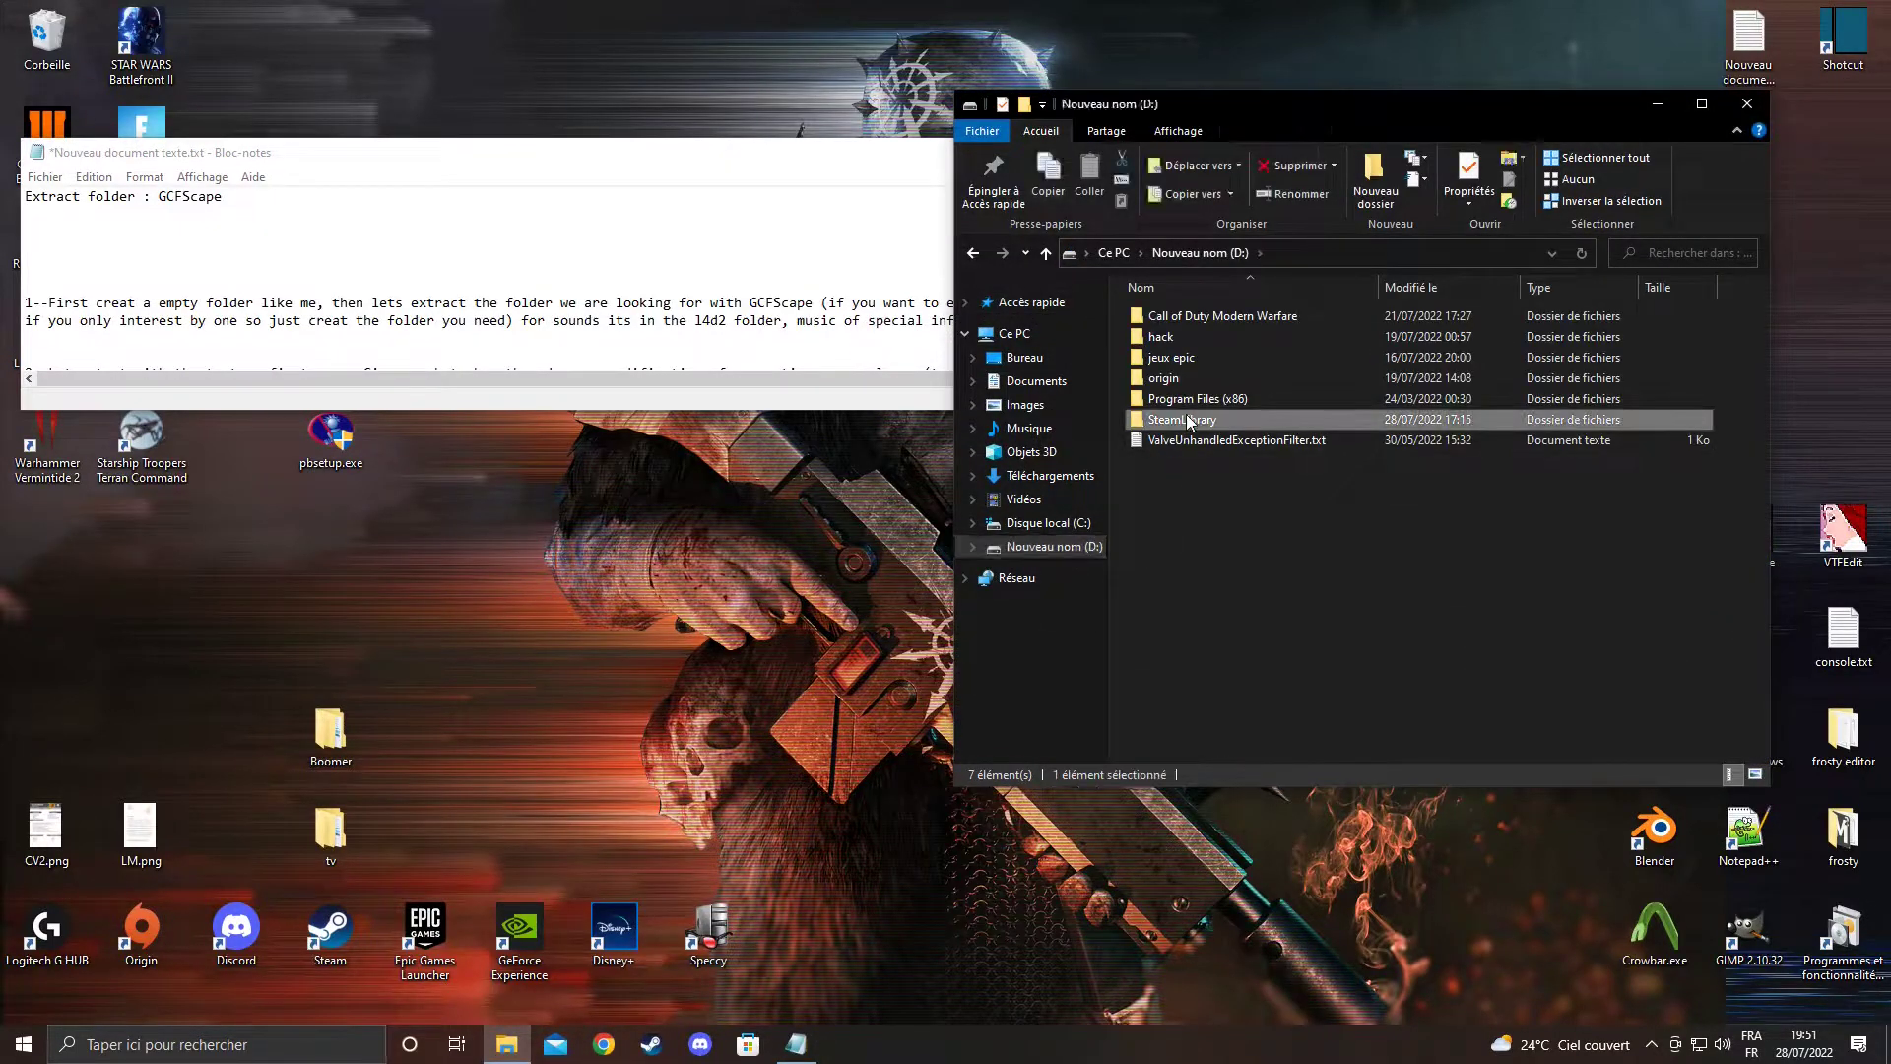
double_click(1188, 422)
double_click(1188, 315)
double_click(1185, 317)
double_click(1204, 481)
double_click(1191, 380)
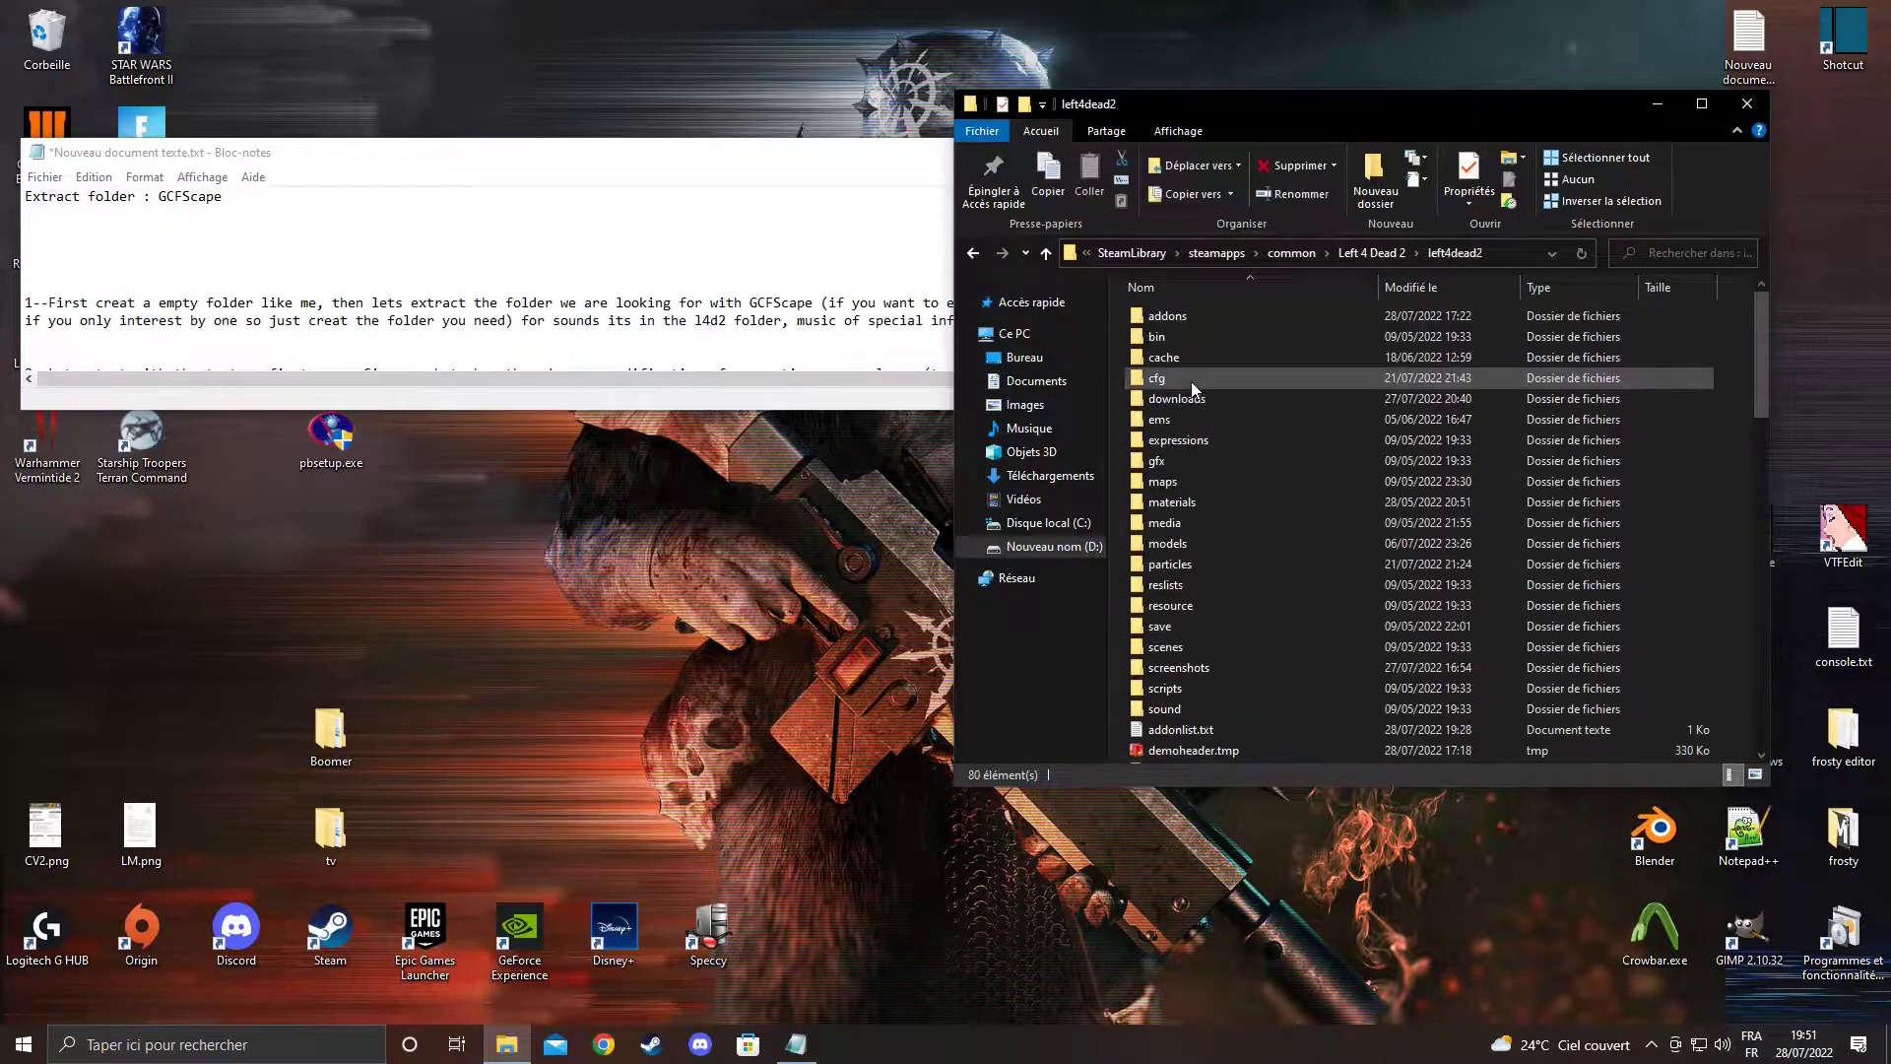
Open pak01_dir.vpk from the left4dead2 folder in GCFScape, move its window aside and display the materials folder
scroll(1203, 528, "down", 7)
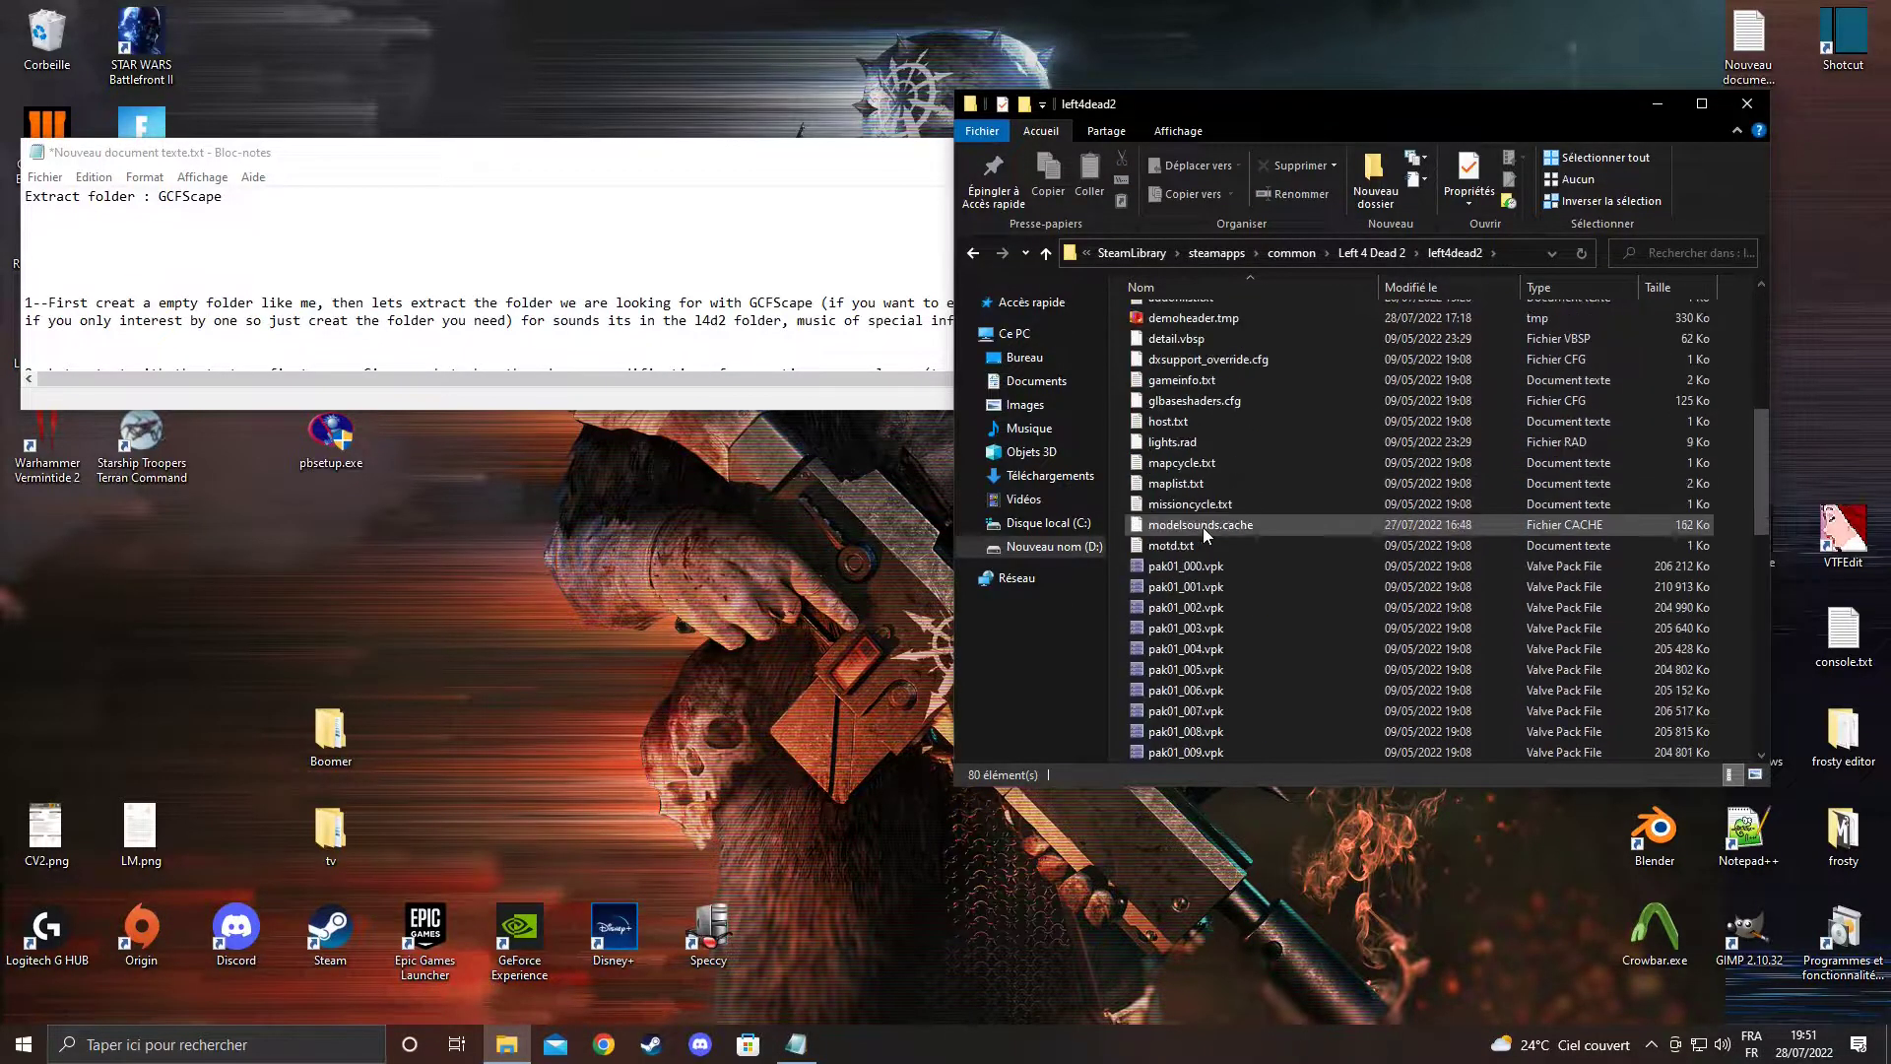
scroll(1203, 526, "down", 12)
scroll(1203, 526, "down", 1)
double_click(1200, 587)
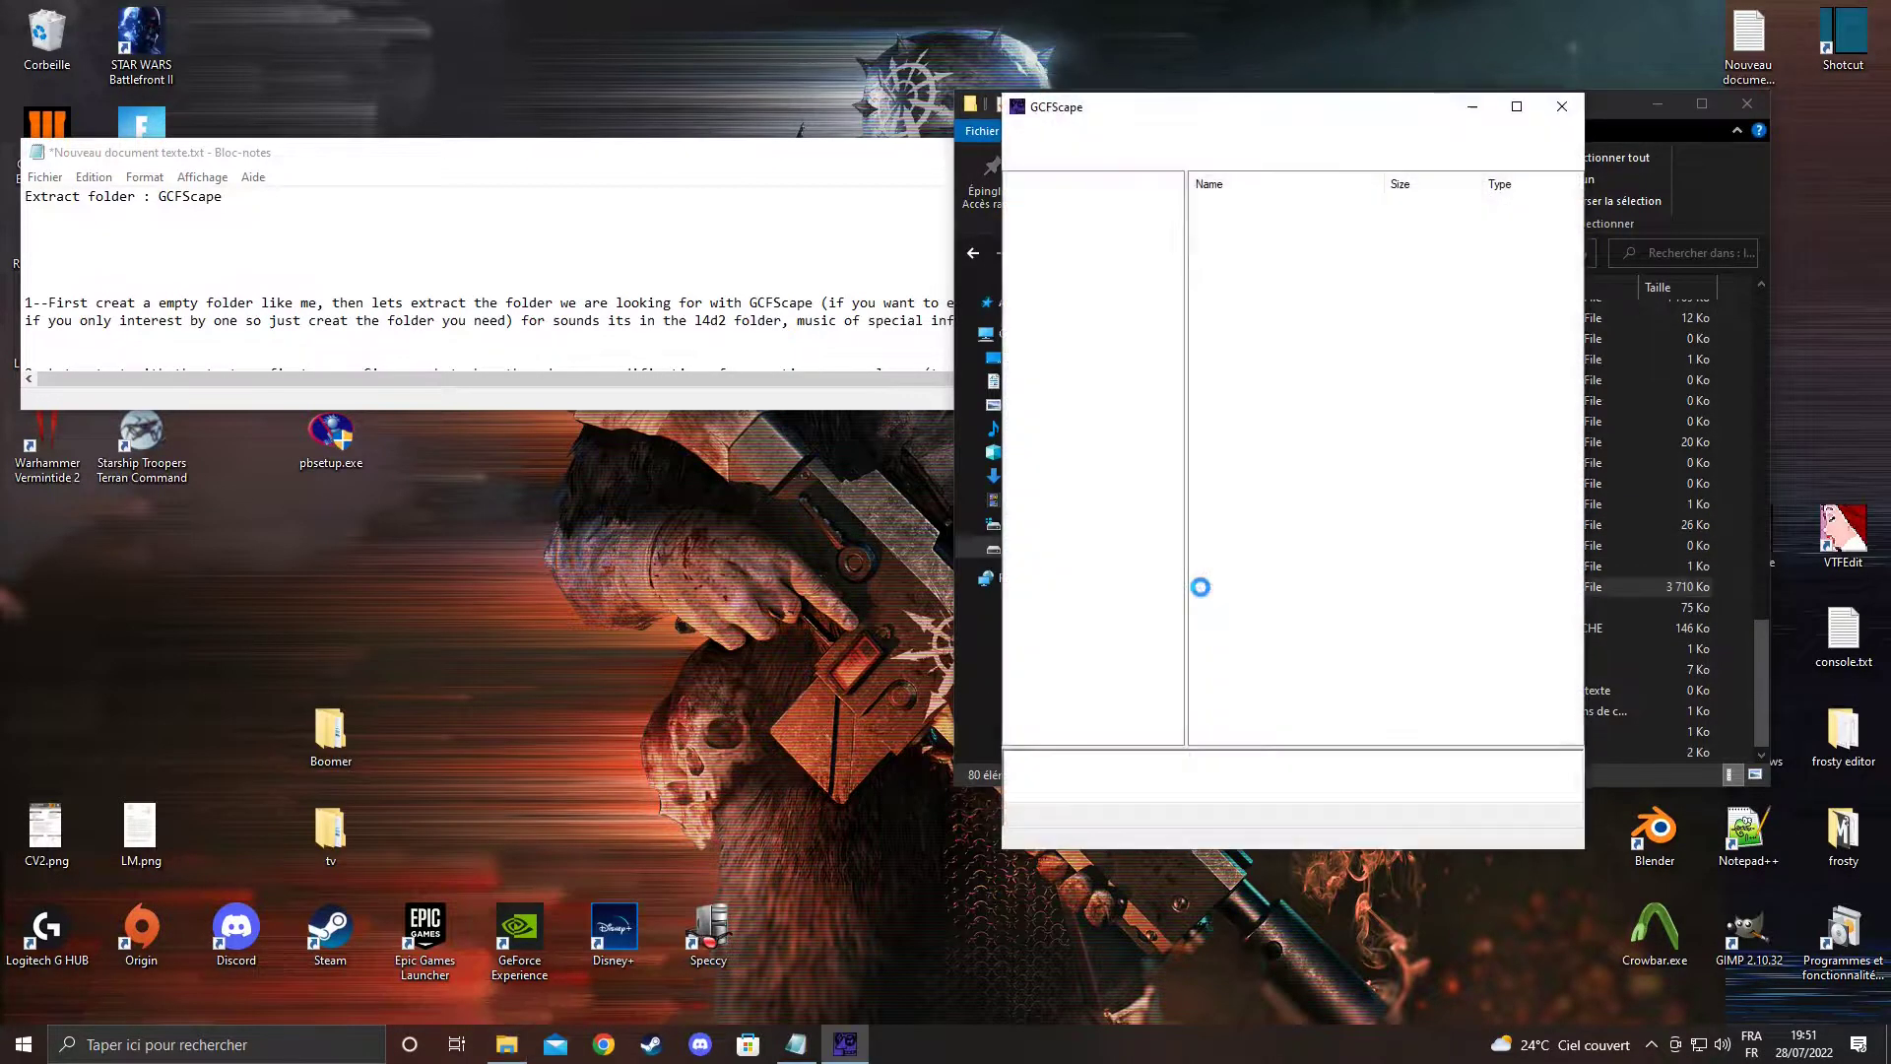
left_click_drag(1299, 116, 1475, 109)
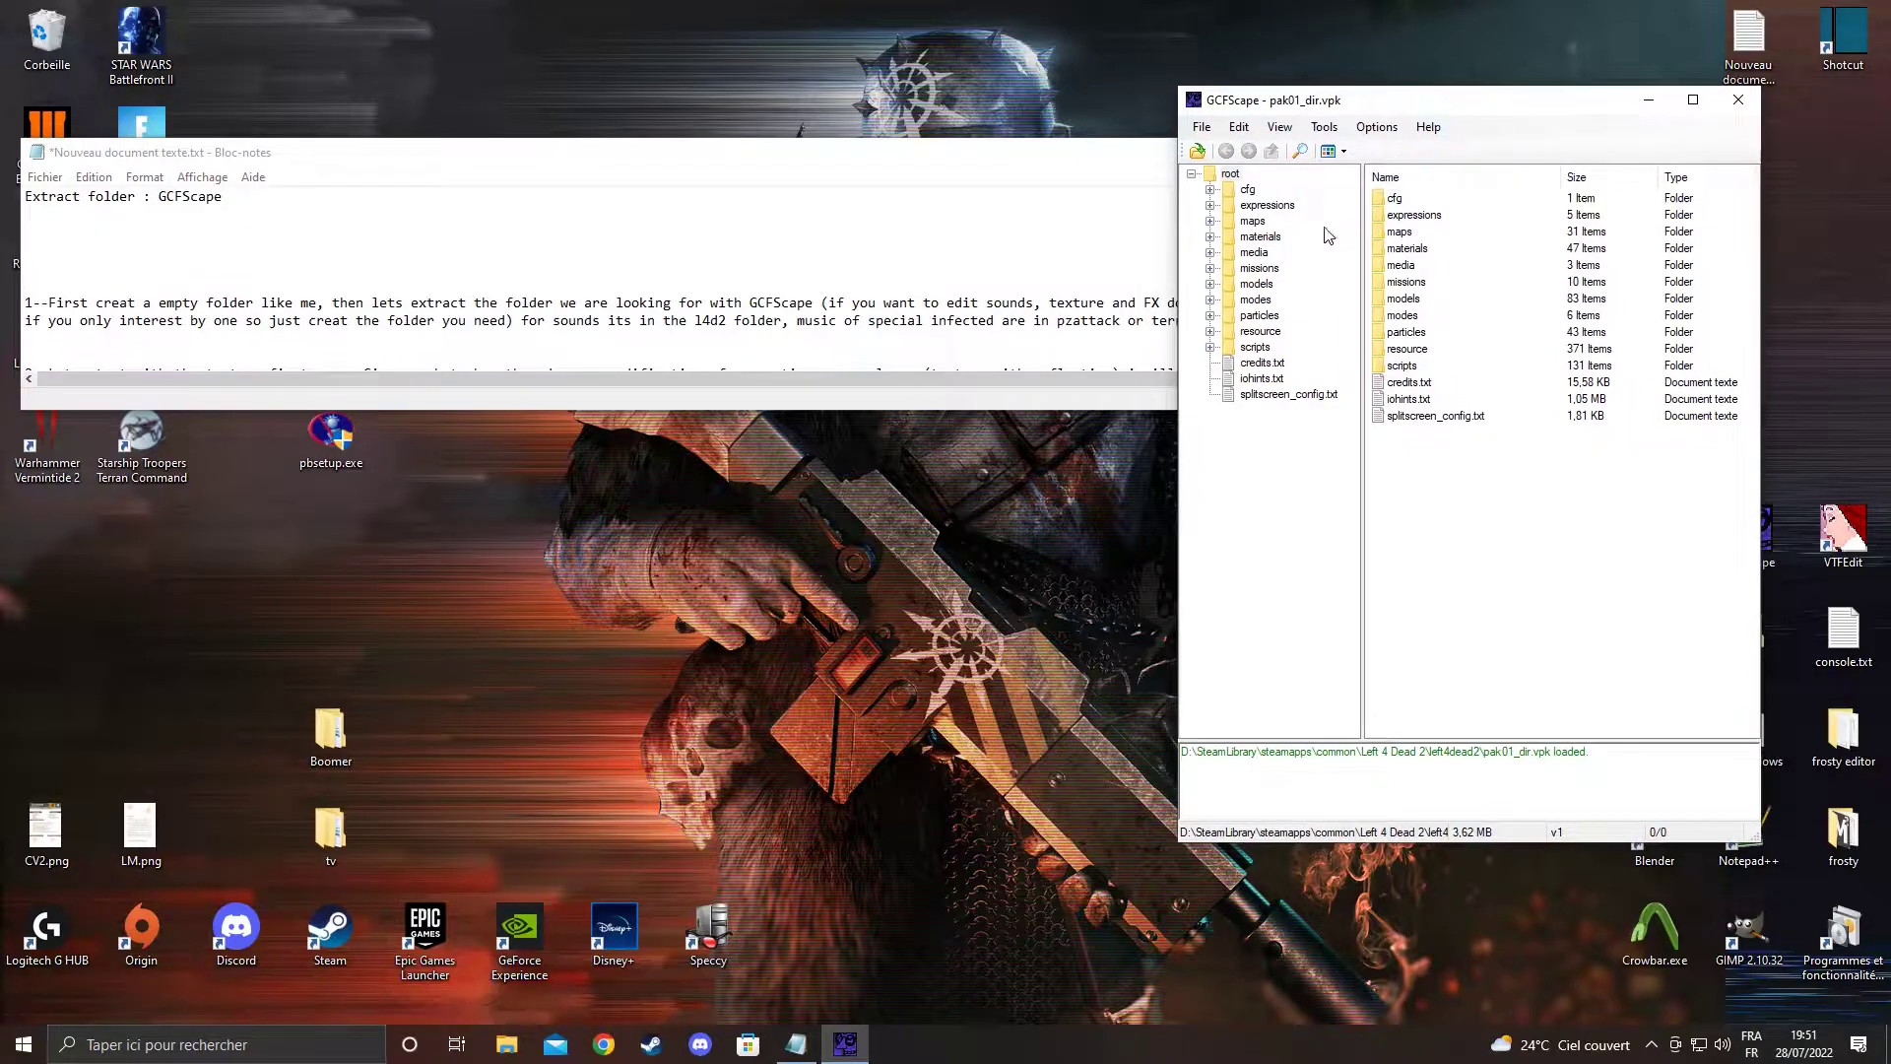
left_click(1256, 240)
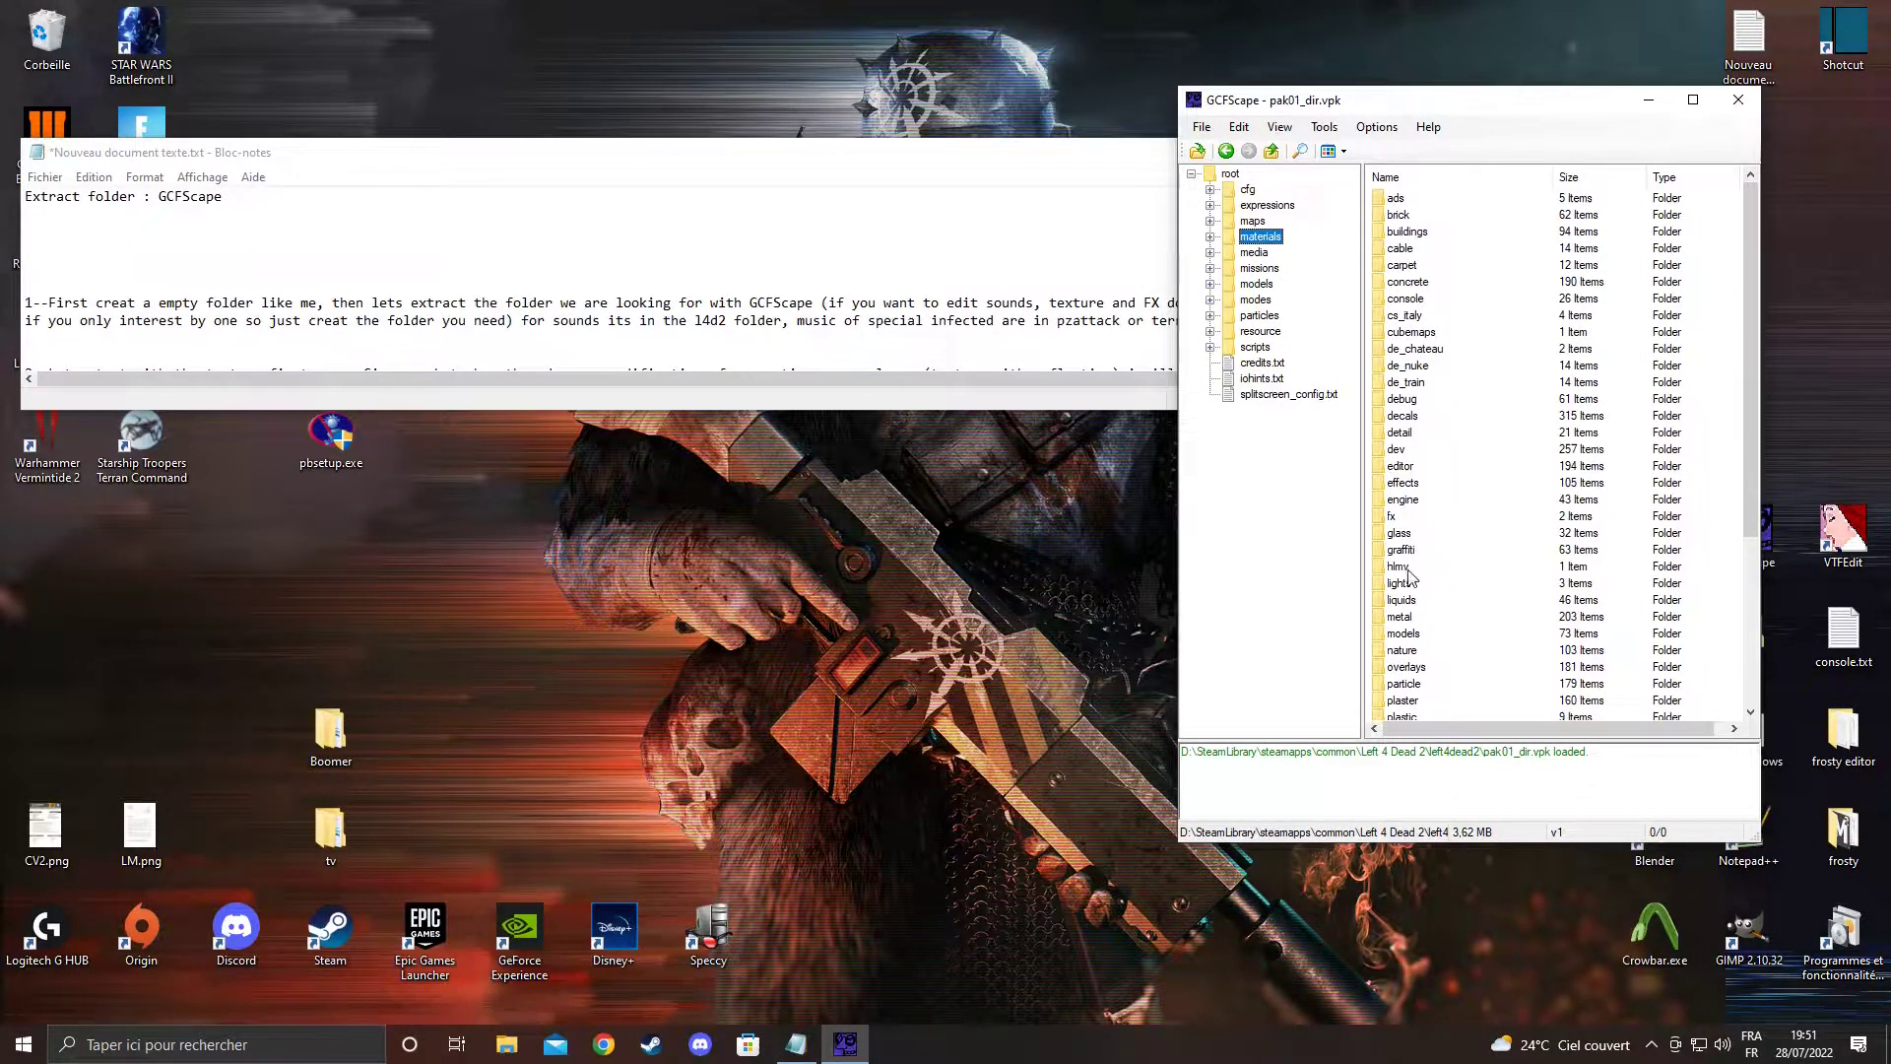
Open the desktop's Boomer folder beside GCFScape and inspect its sound/music/terror and particles subfolders
double_click(331, 734)
left_click_drag(1226, 114, 311, 179)
double_click(245, 425)
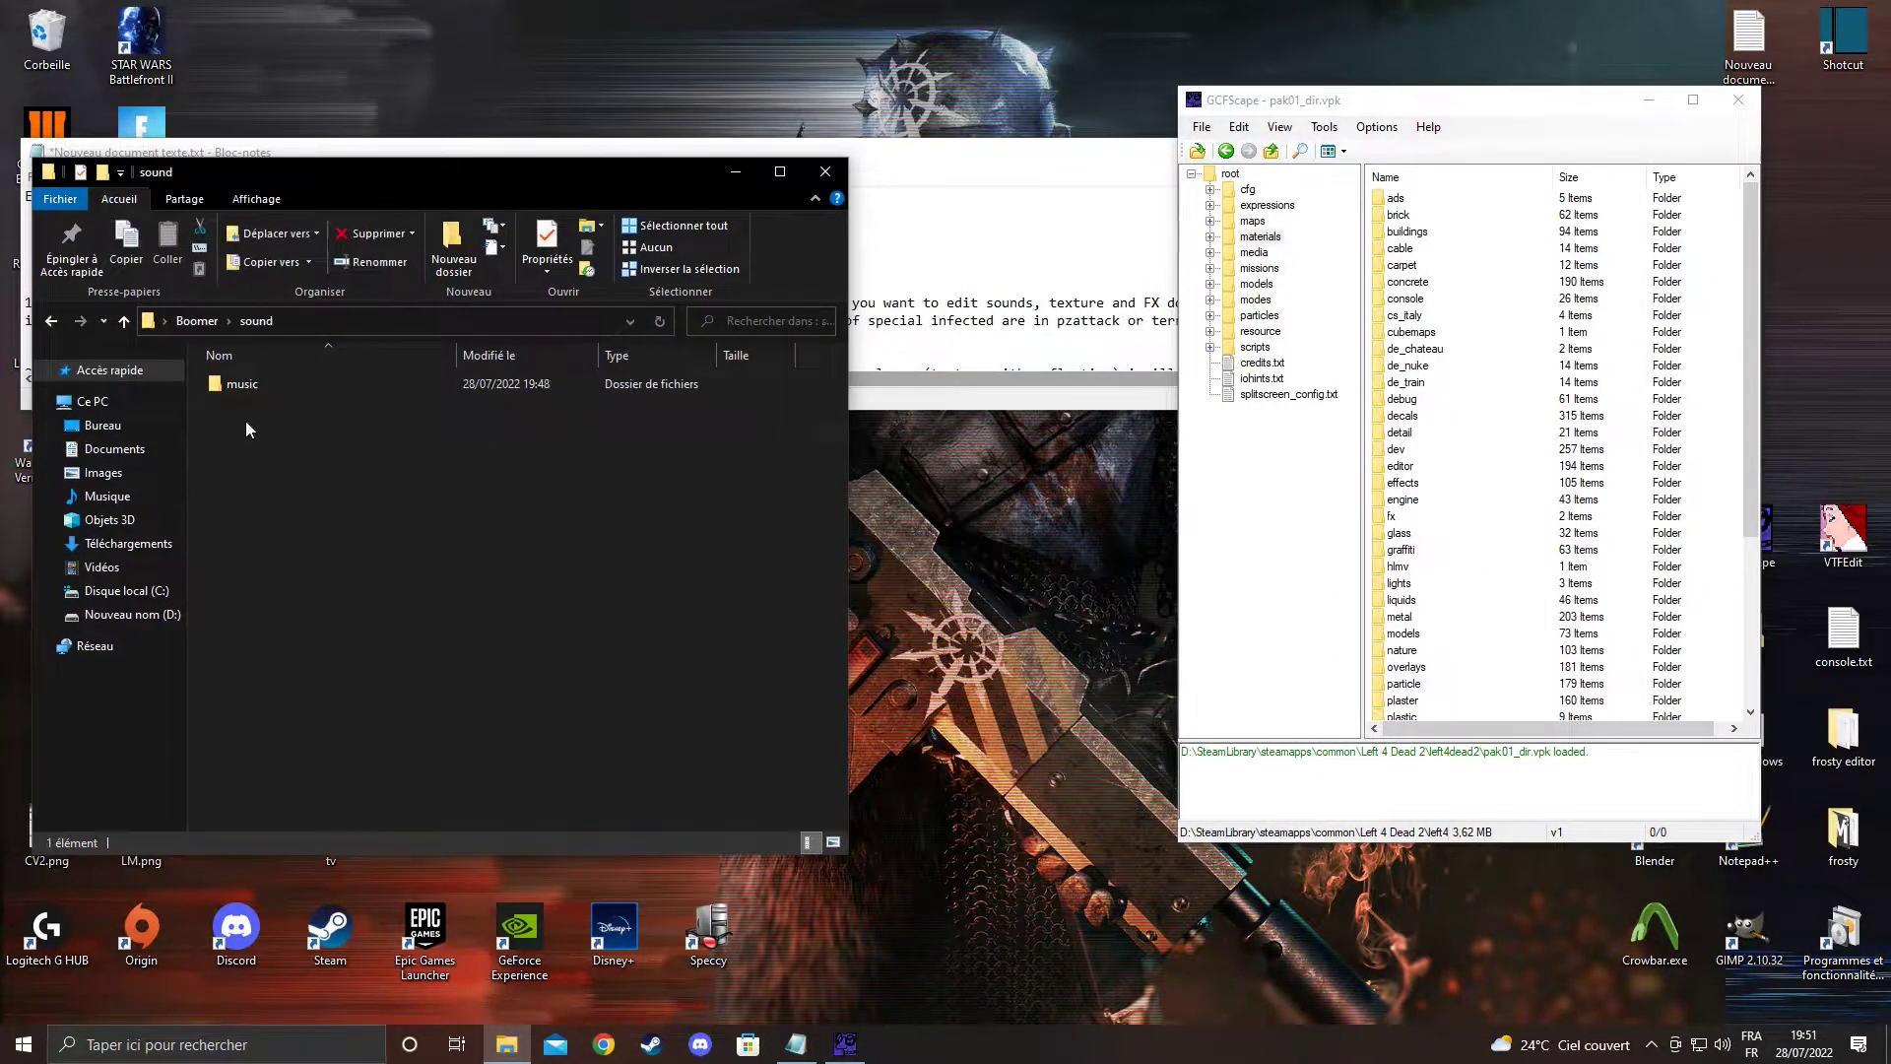
double_click(257, 384)
double_click(256, 388)
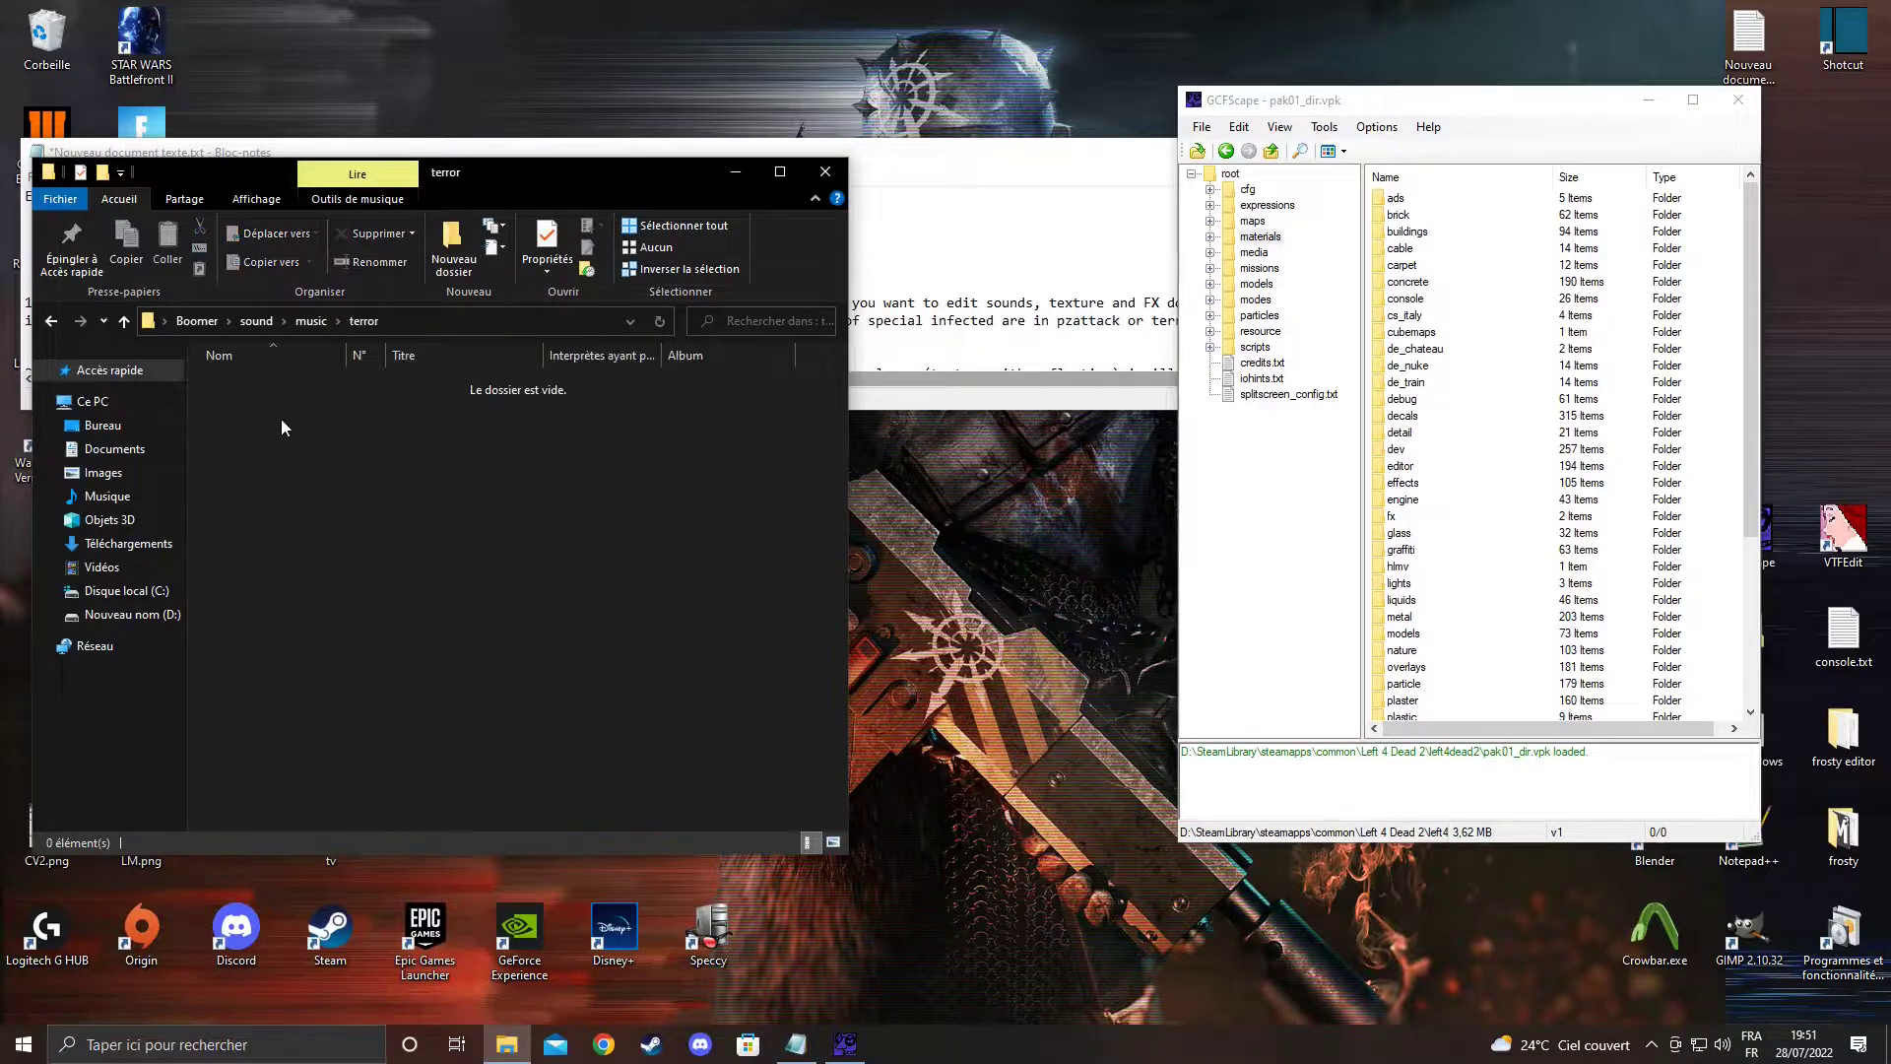
left_click(197, 321)
double_click(234, 410)
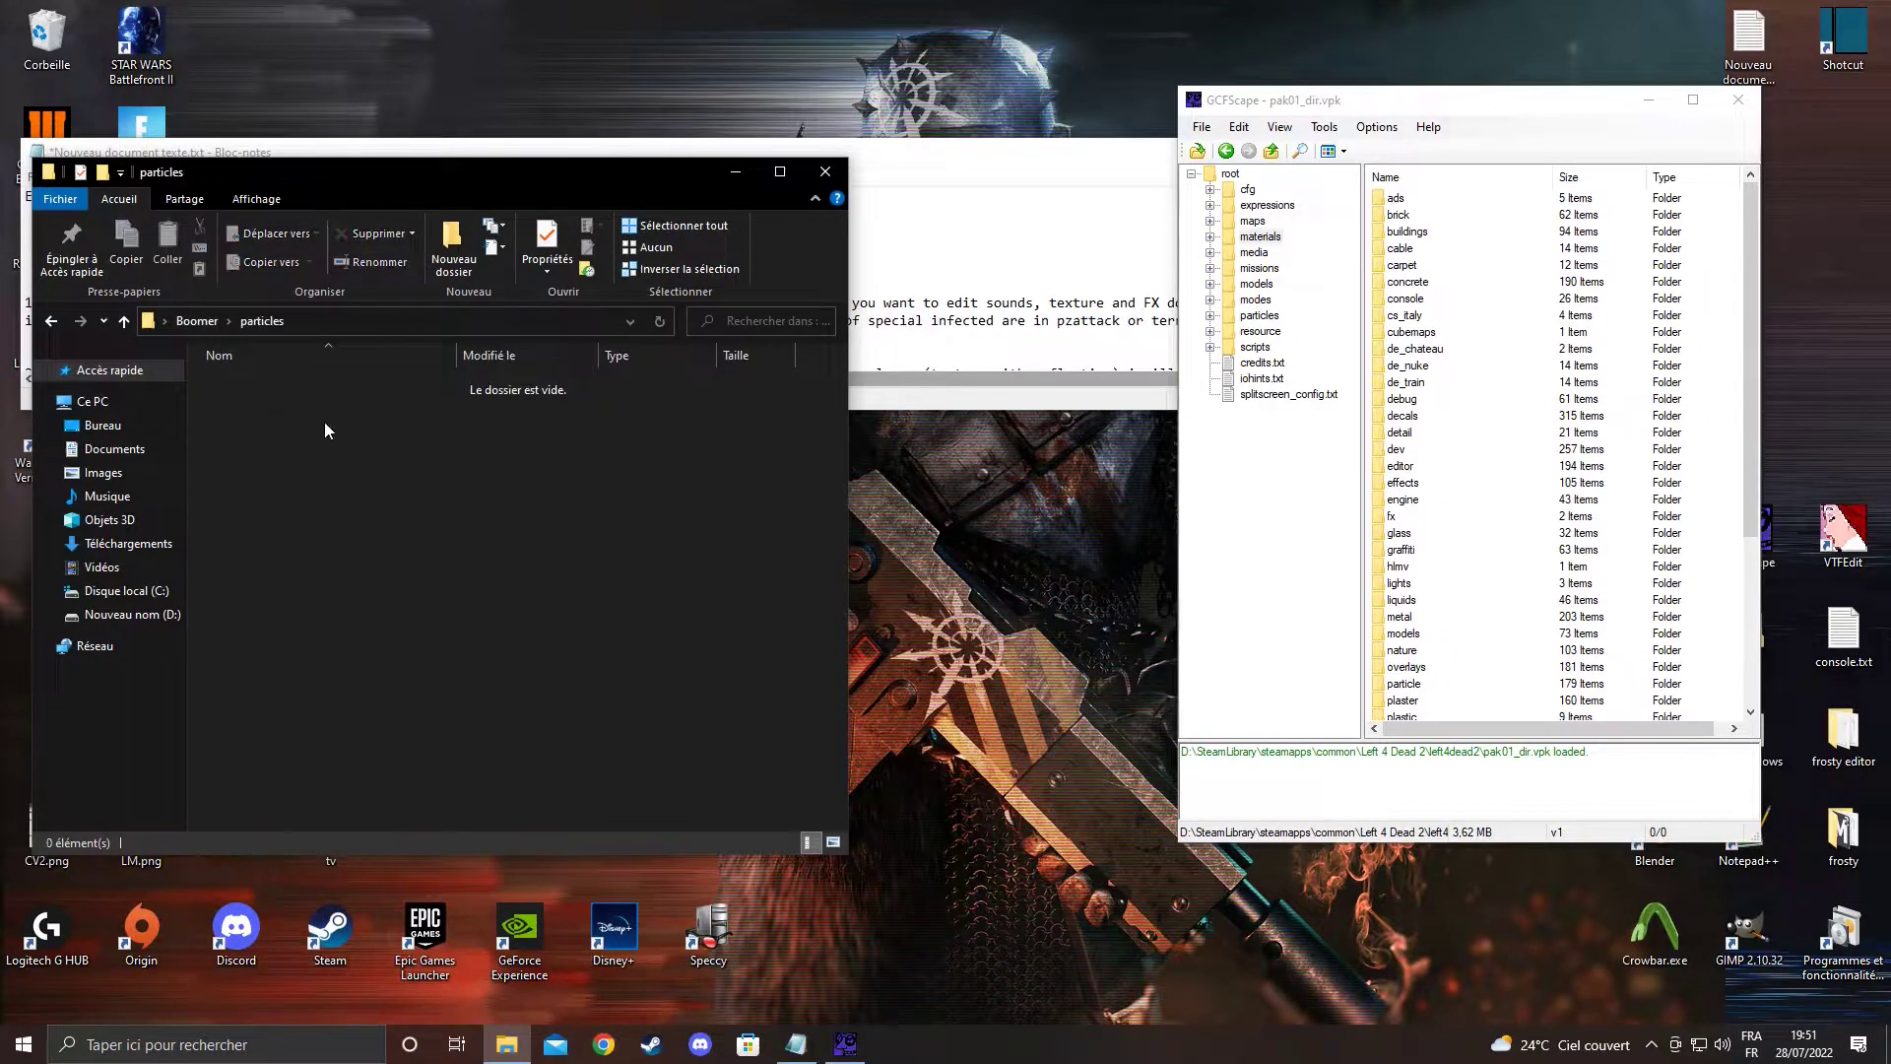
left_click(197, 322)
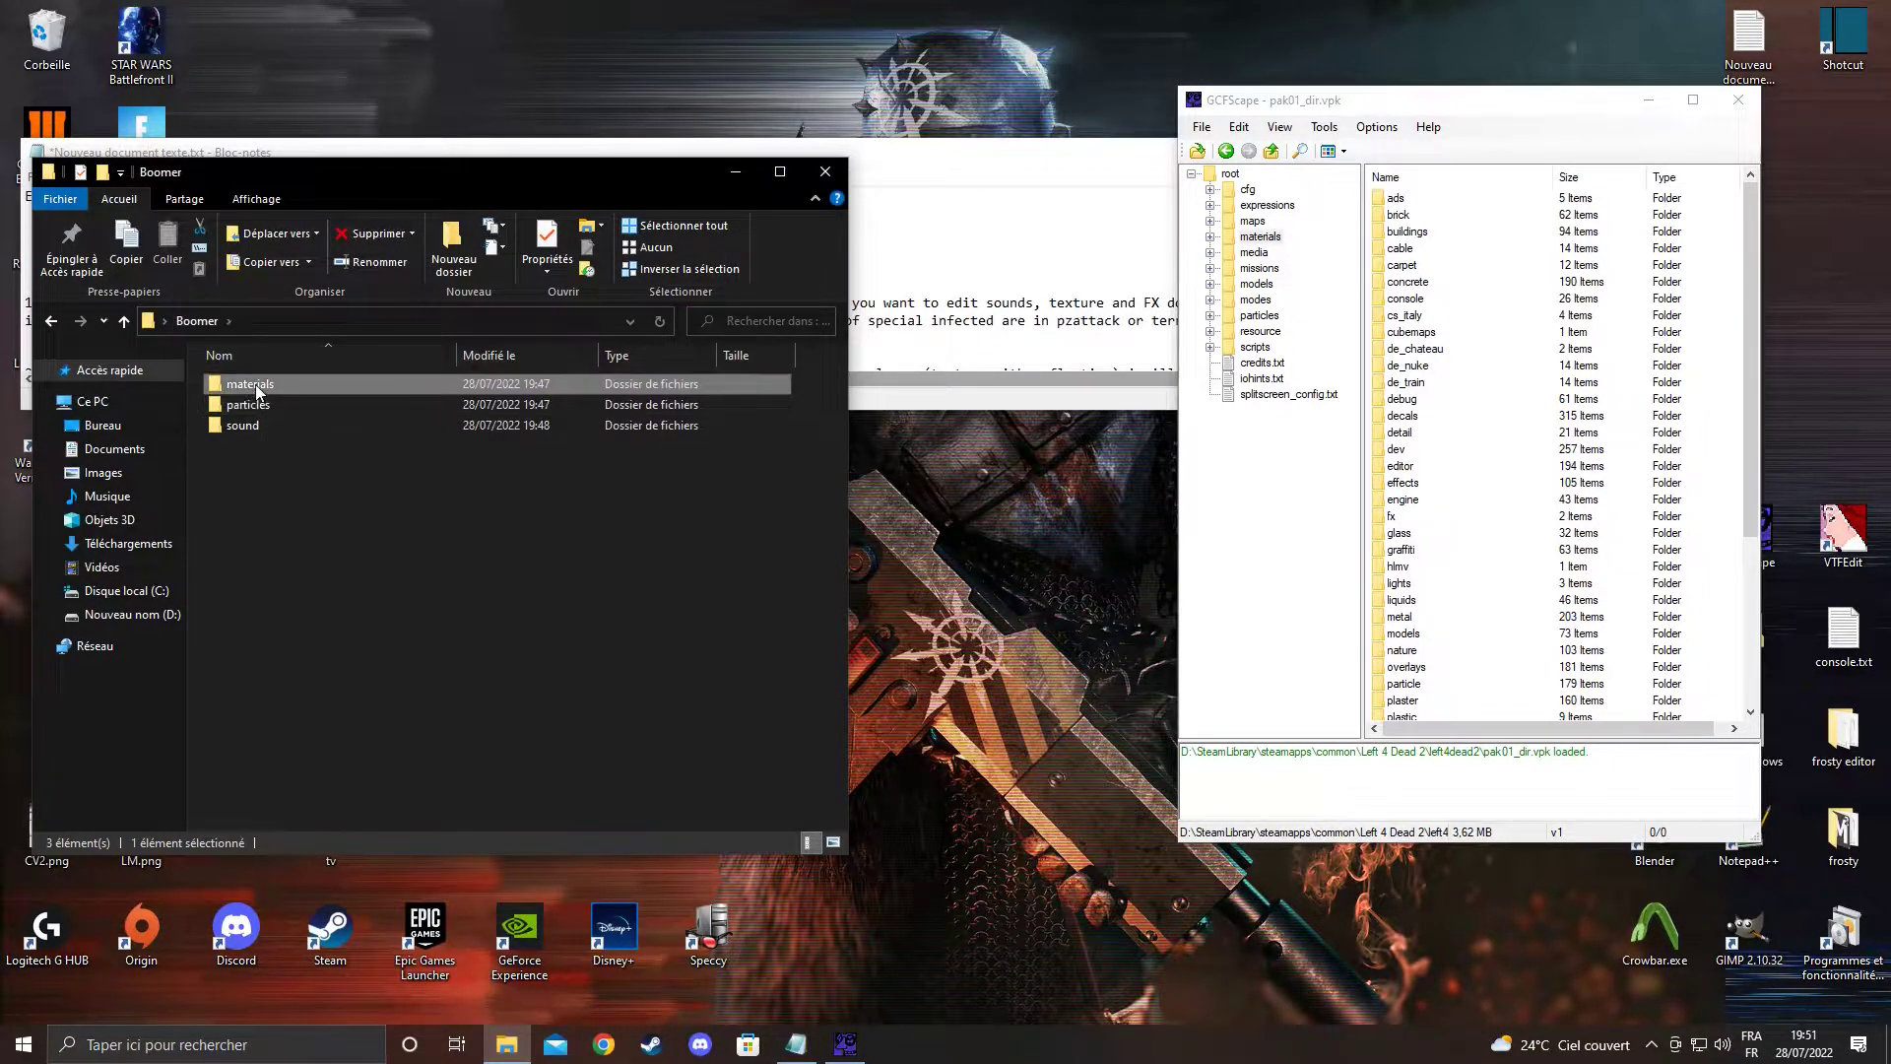
Open the Boomer mod's destination subfolder materials/models/infected/boomer
double_click(256, 387)
double_click(256, 388)
double_click(250, 388)
left_click(250, 388)
double_click(250, 388)
left_click_drag(253, 388, 347, 431)
left_click_drag(653, 617, 337, 437)
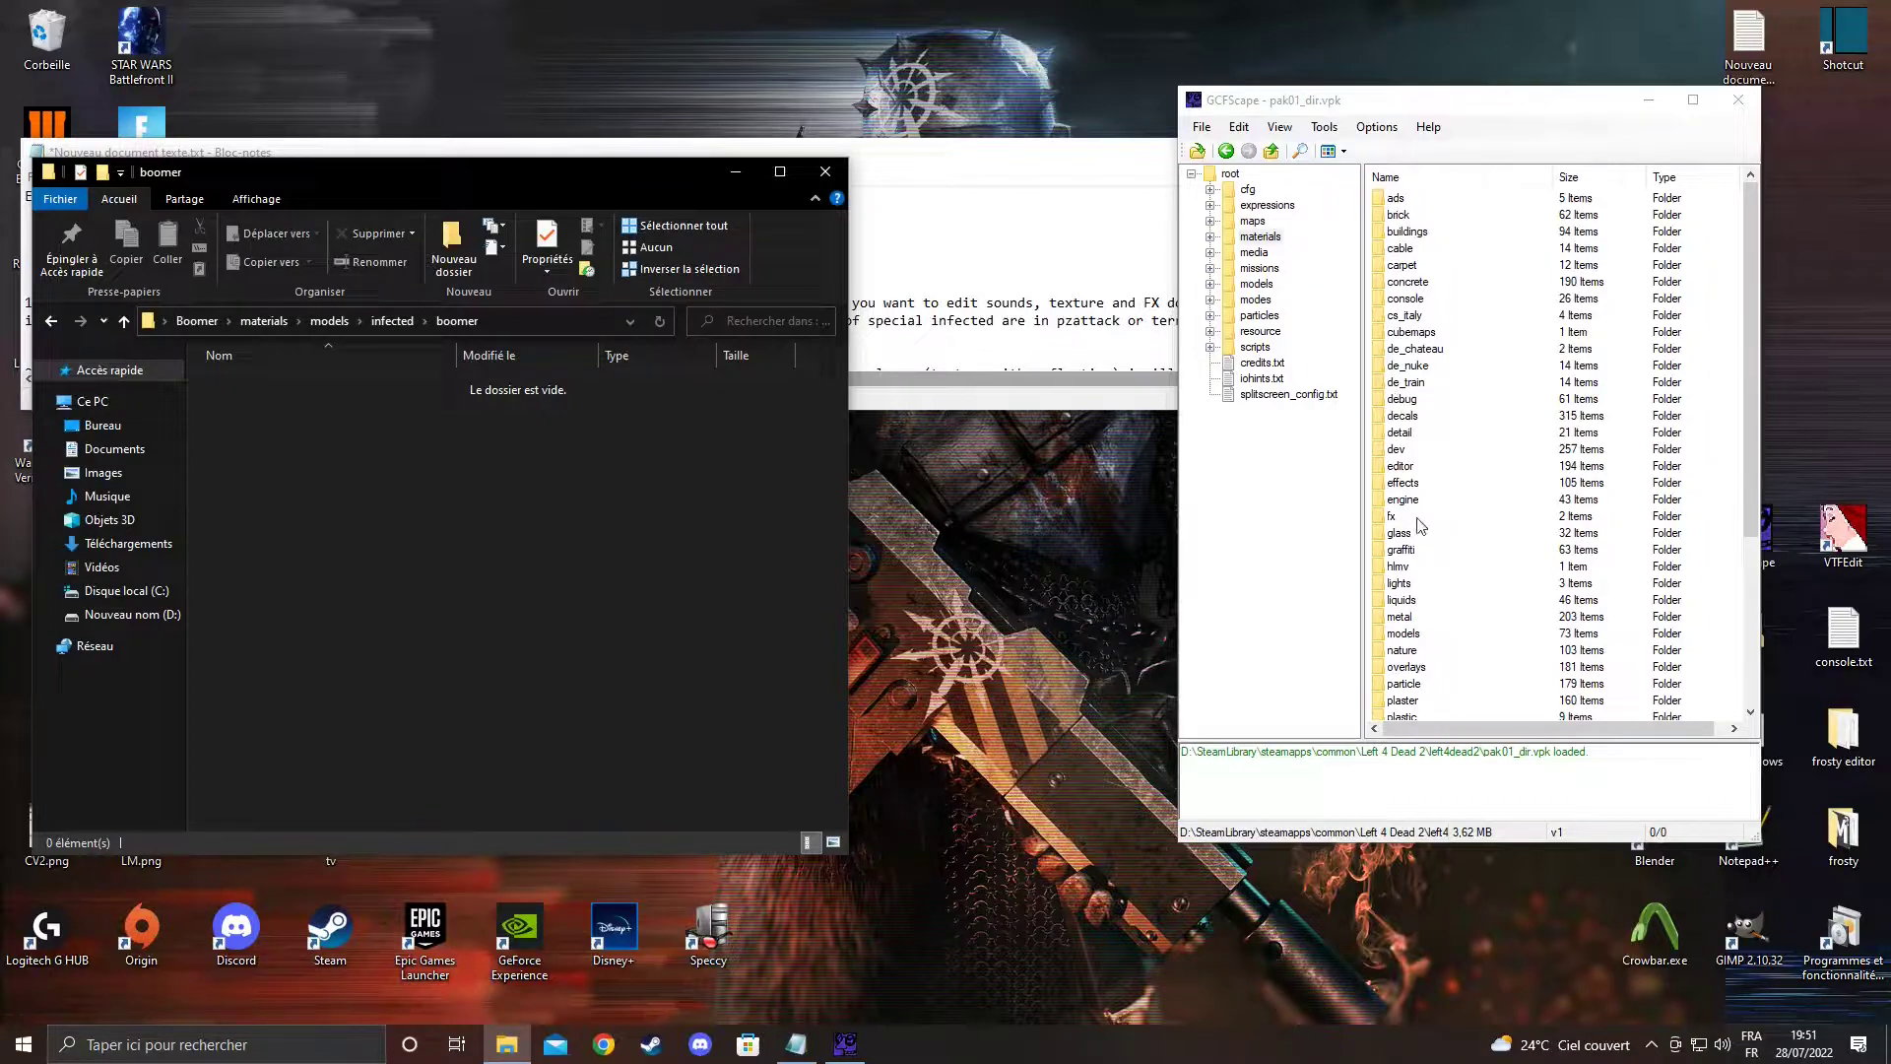
Extract boomer.vtf, boomer_color.vtf and boomer_normal.vtf from the package's materials/models/infected/boomer into the matching Boomer mod subfolder
double_click(1410, 636)
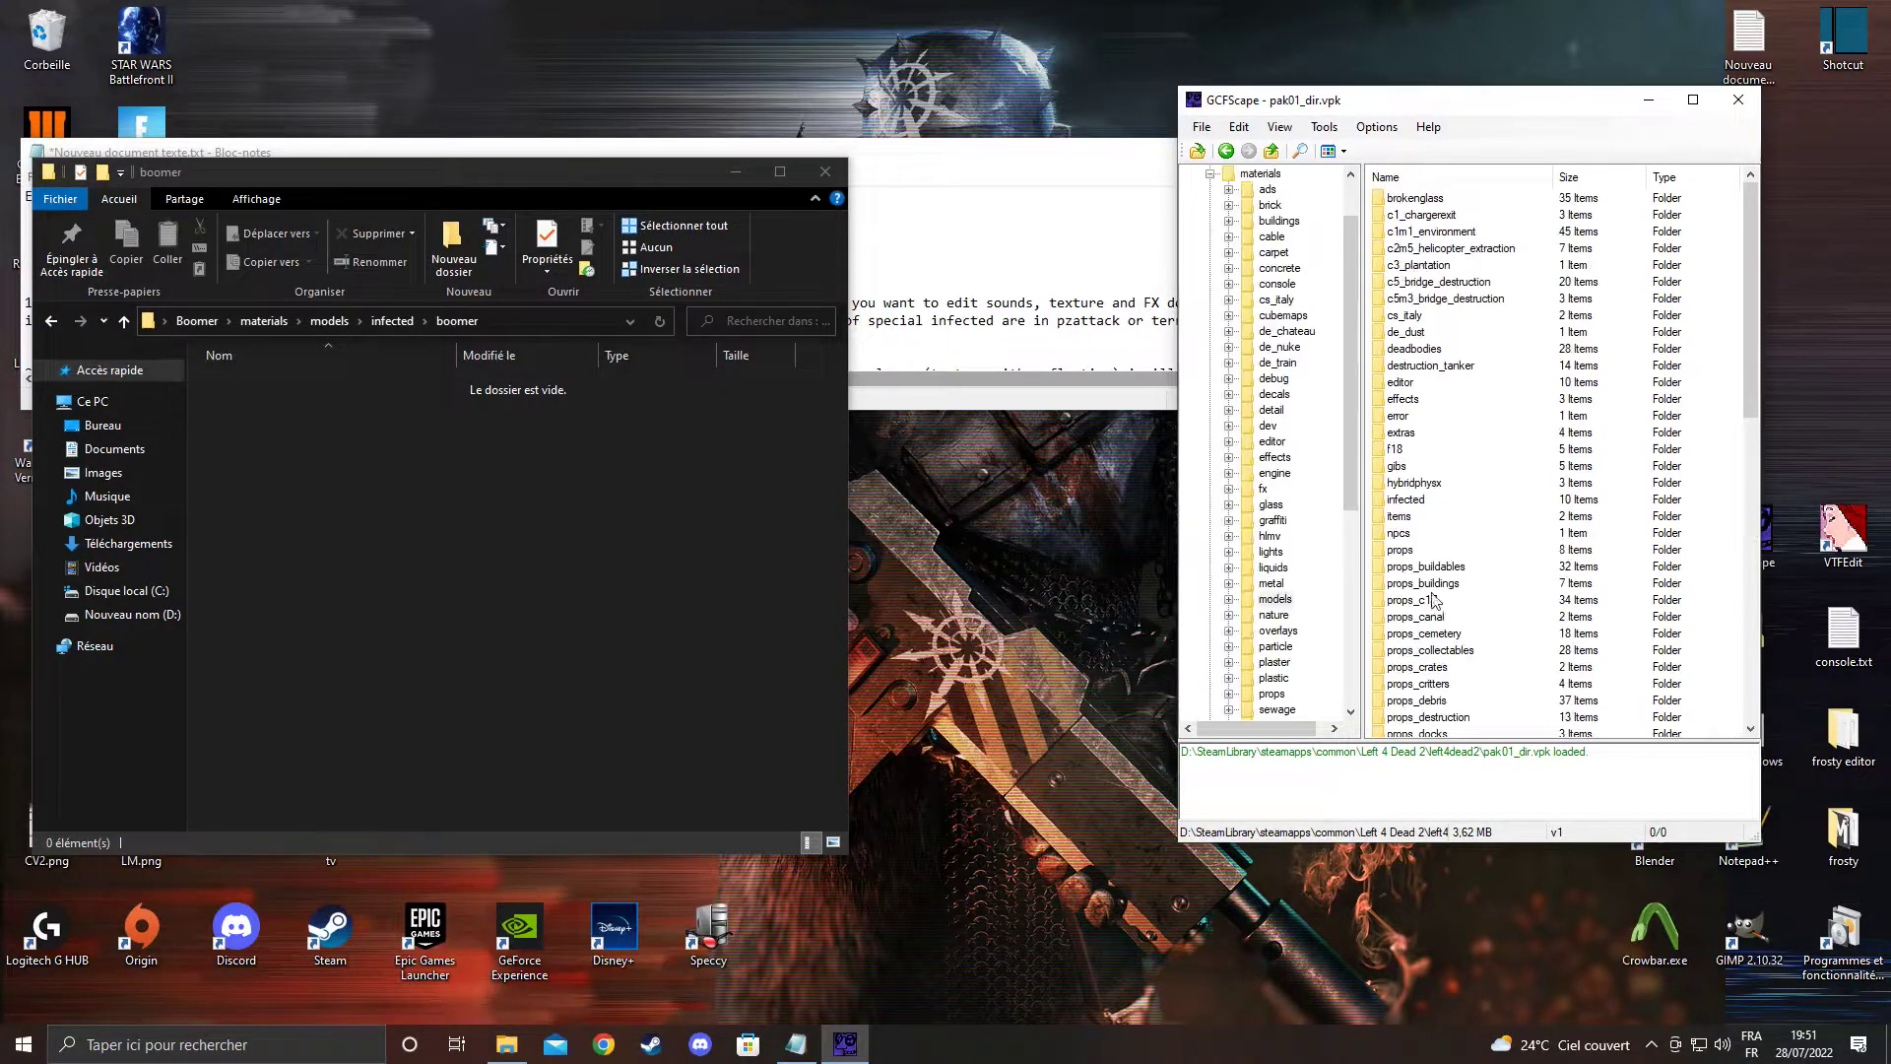
double_click(1408, 502)
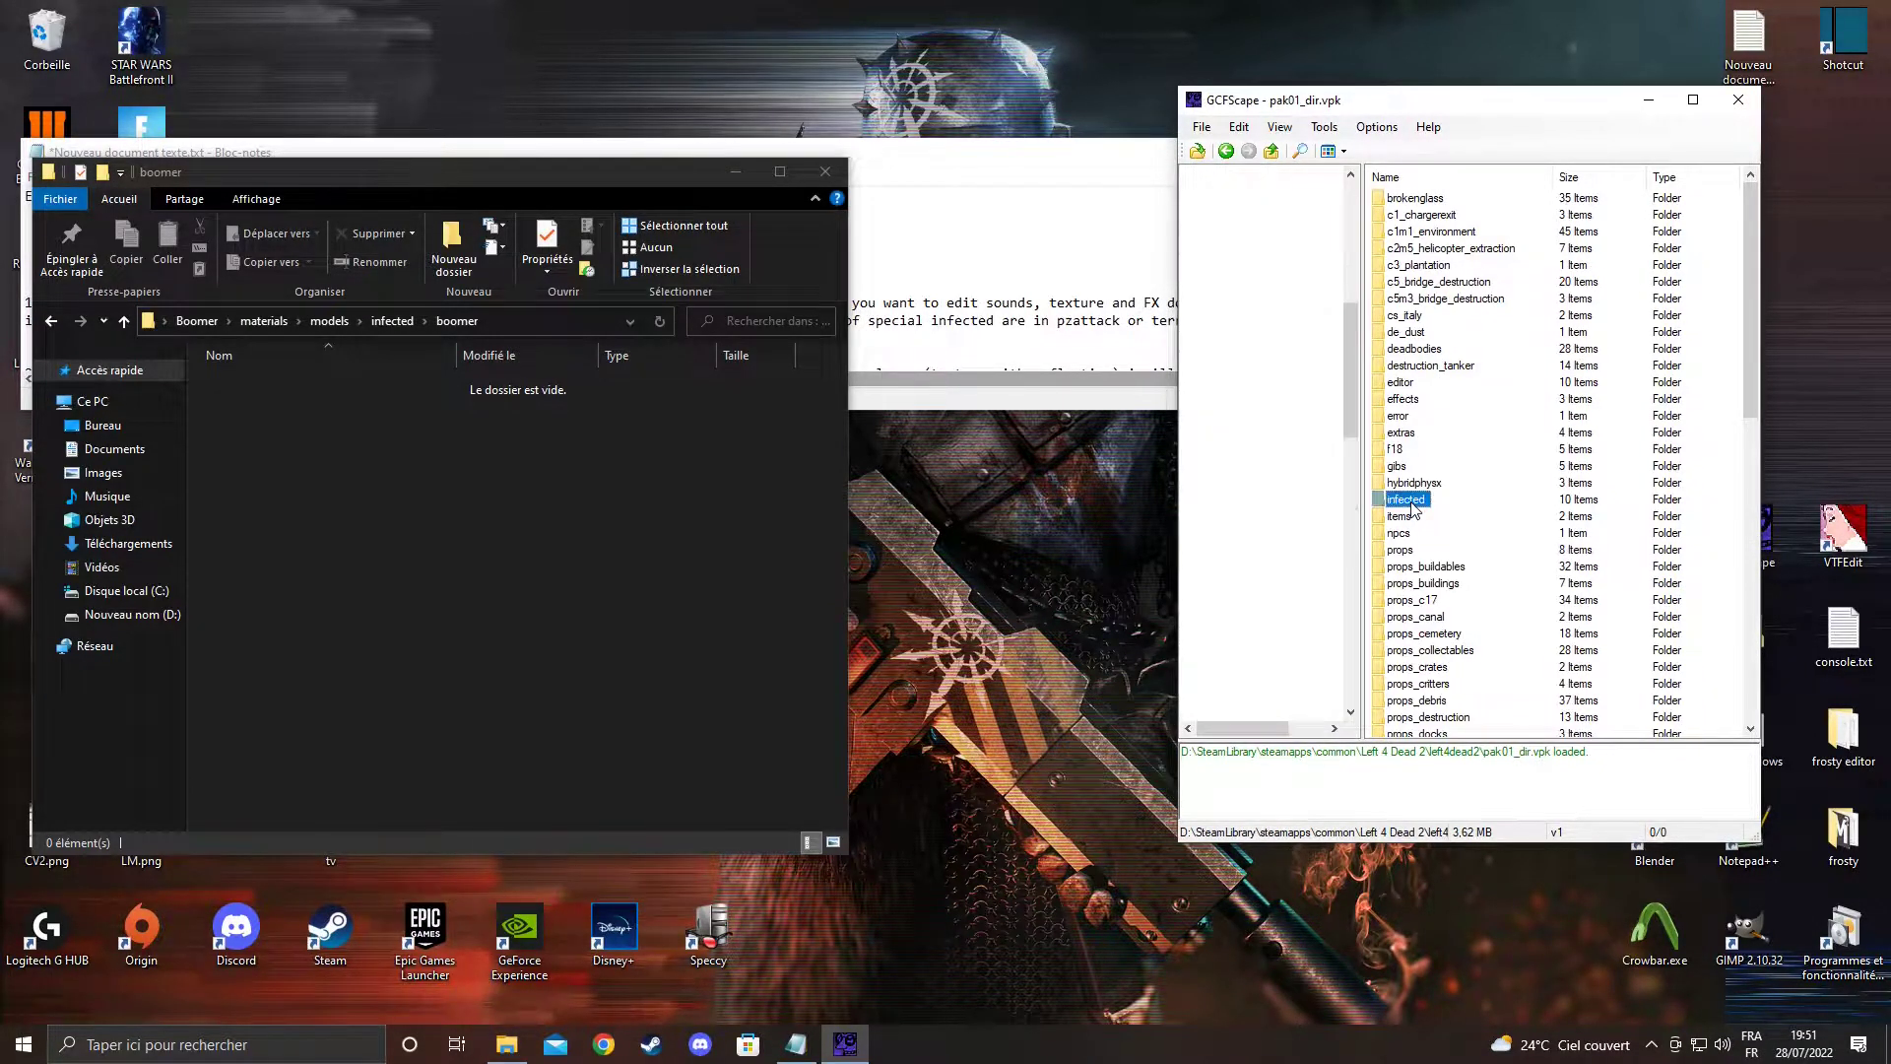
double_click(1412, 202)
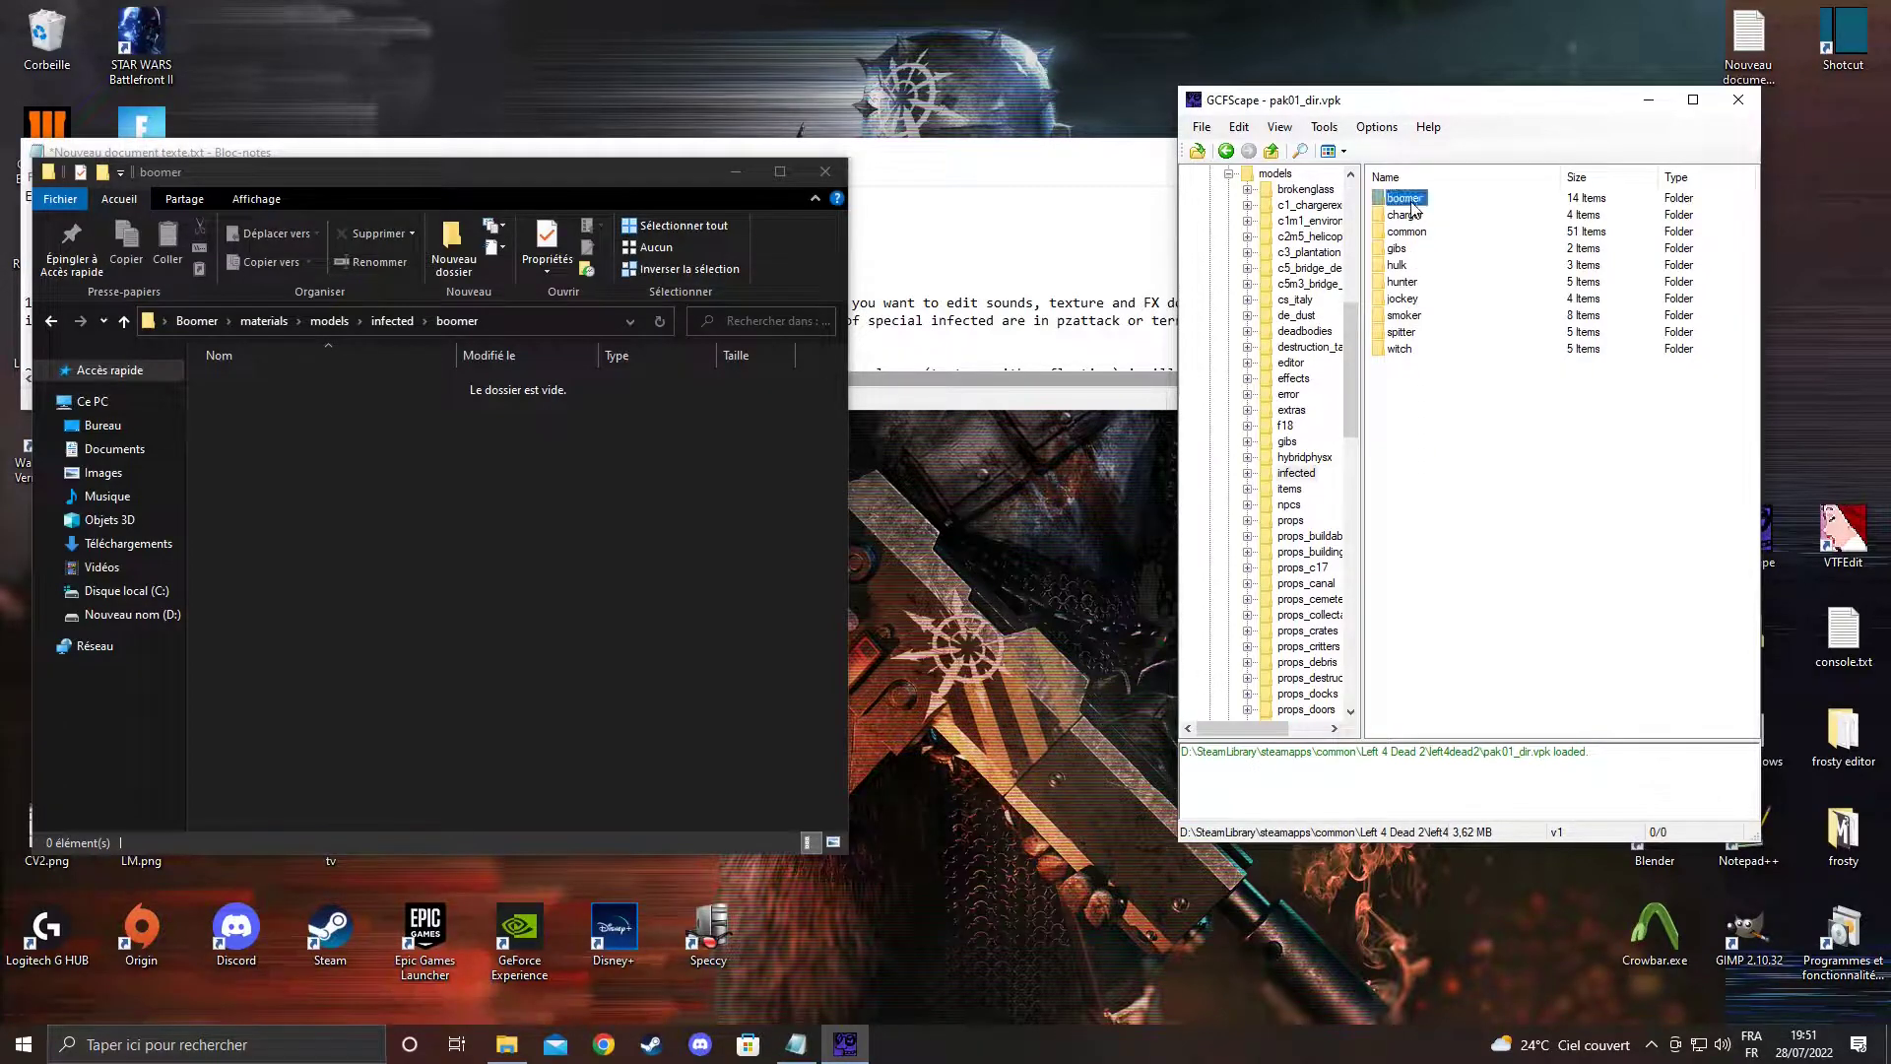
left_click(1417, 219)
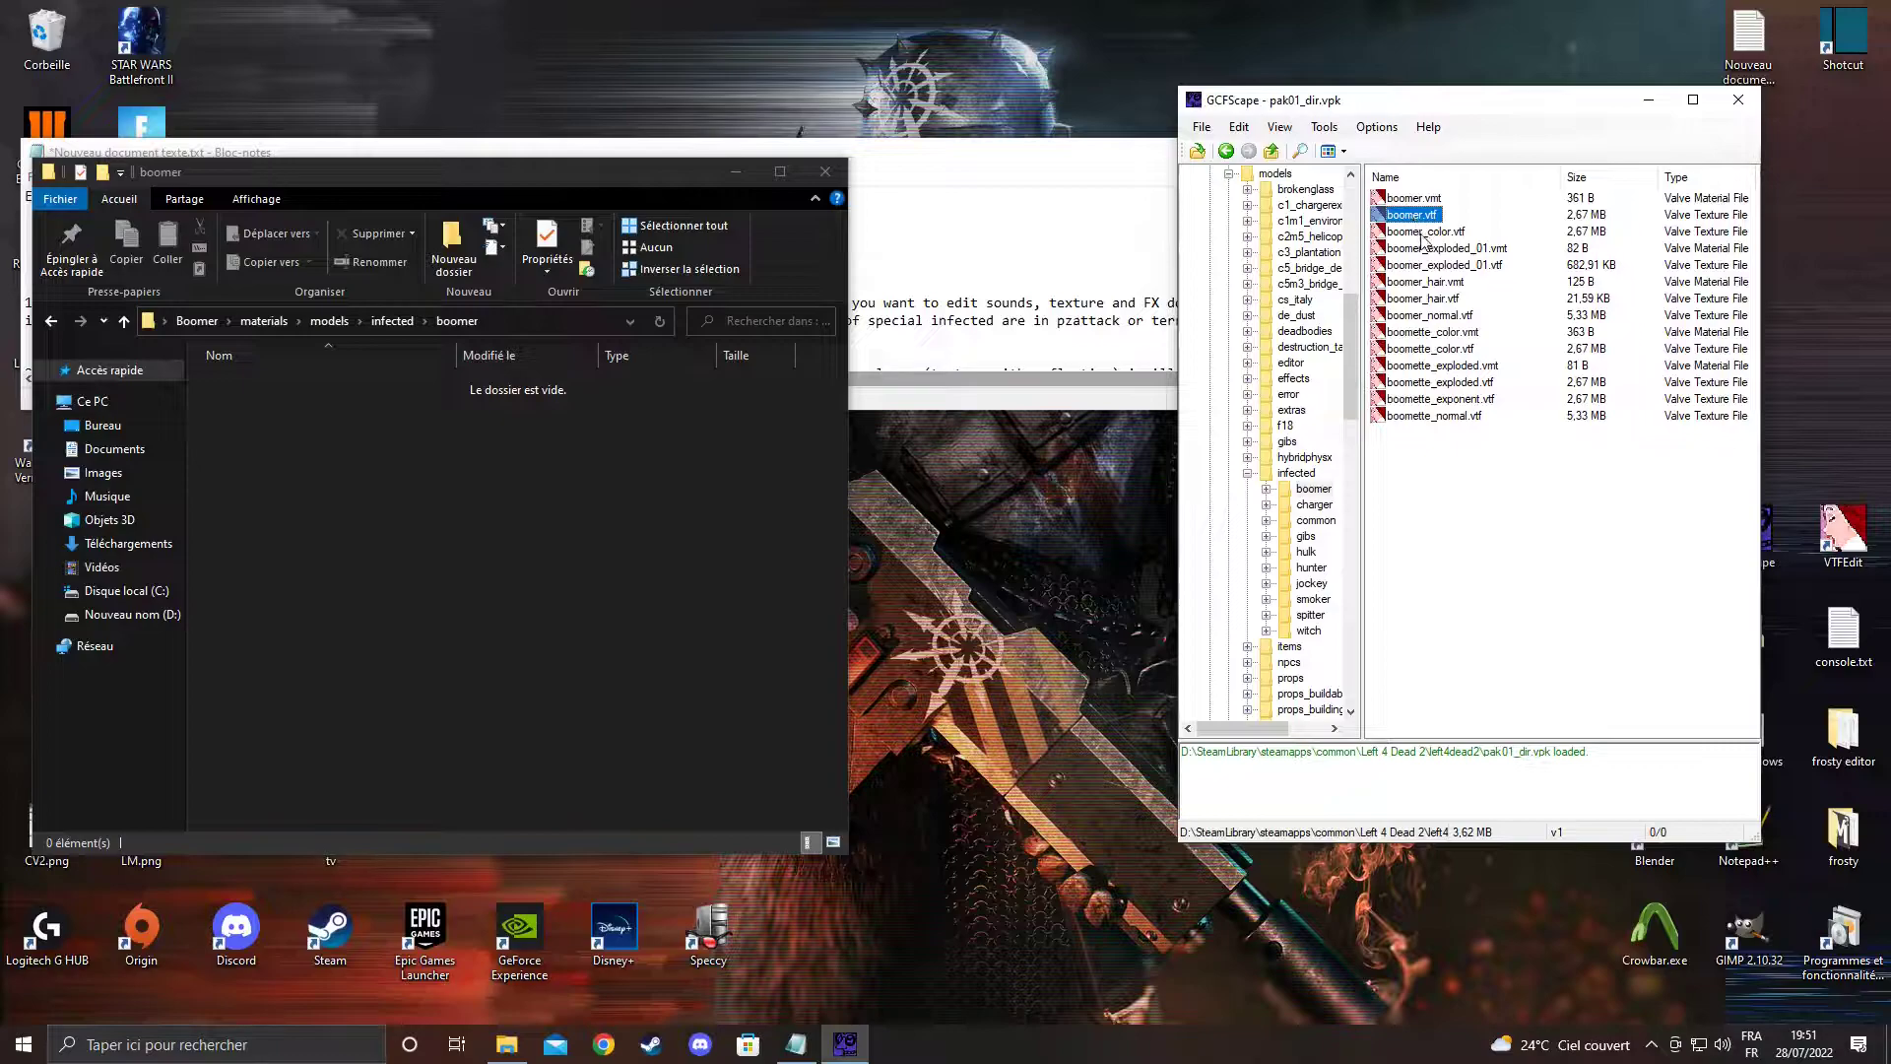
left_click(1423, 233, "ctrl")
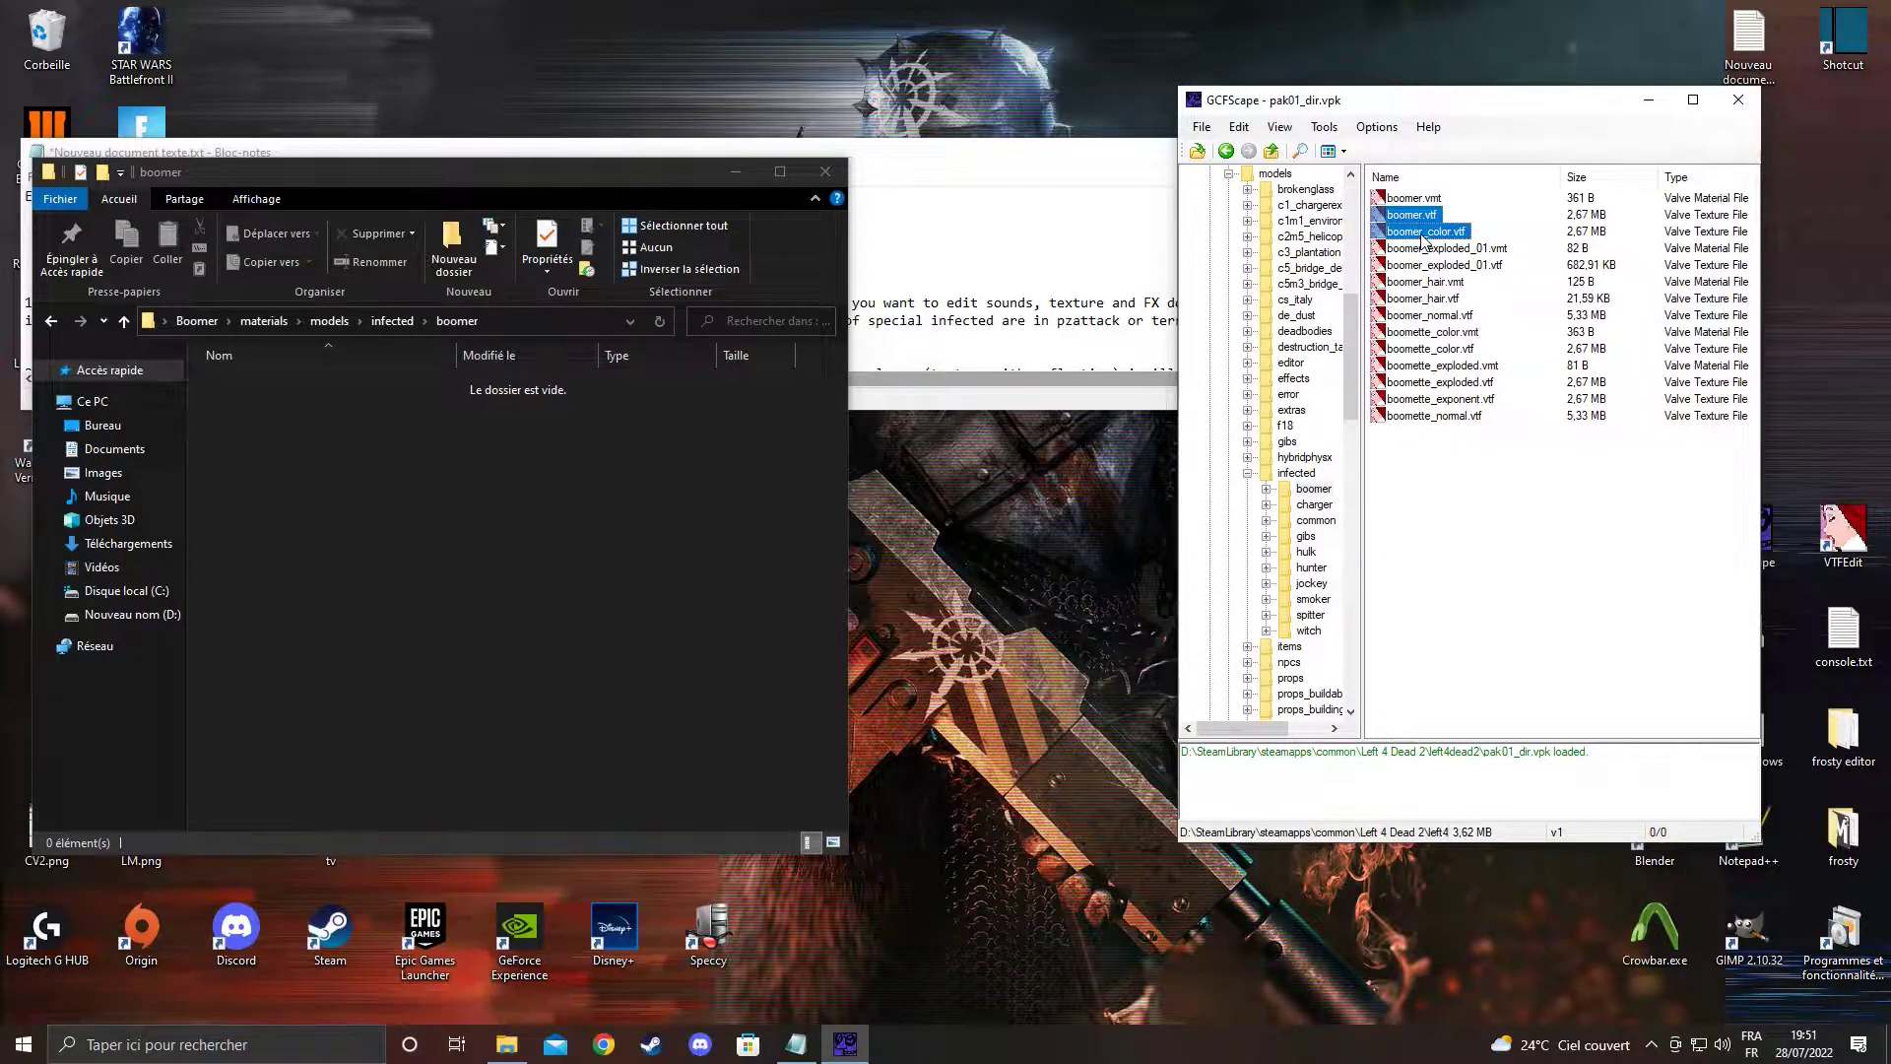
left_click(1425, 317, "ctrl")
left_click_drag(1394, 236, 611, 433)
Preview the extracted boomer.vtf texture zoomed out in VTFEdit, then close it
left_click(277, 387)
double_click(276, 386)
right_click(500, 335)
left_click(543, 372)
scroll(541, 376, "down", 3)
left_click(799, 101)
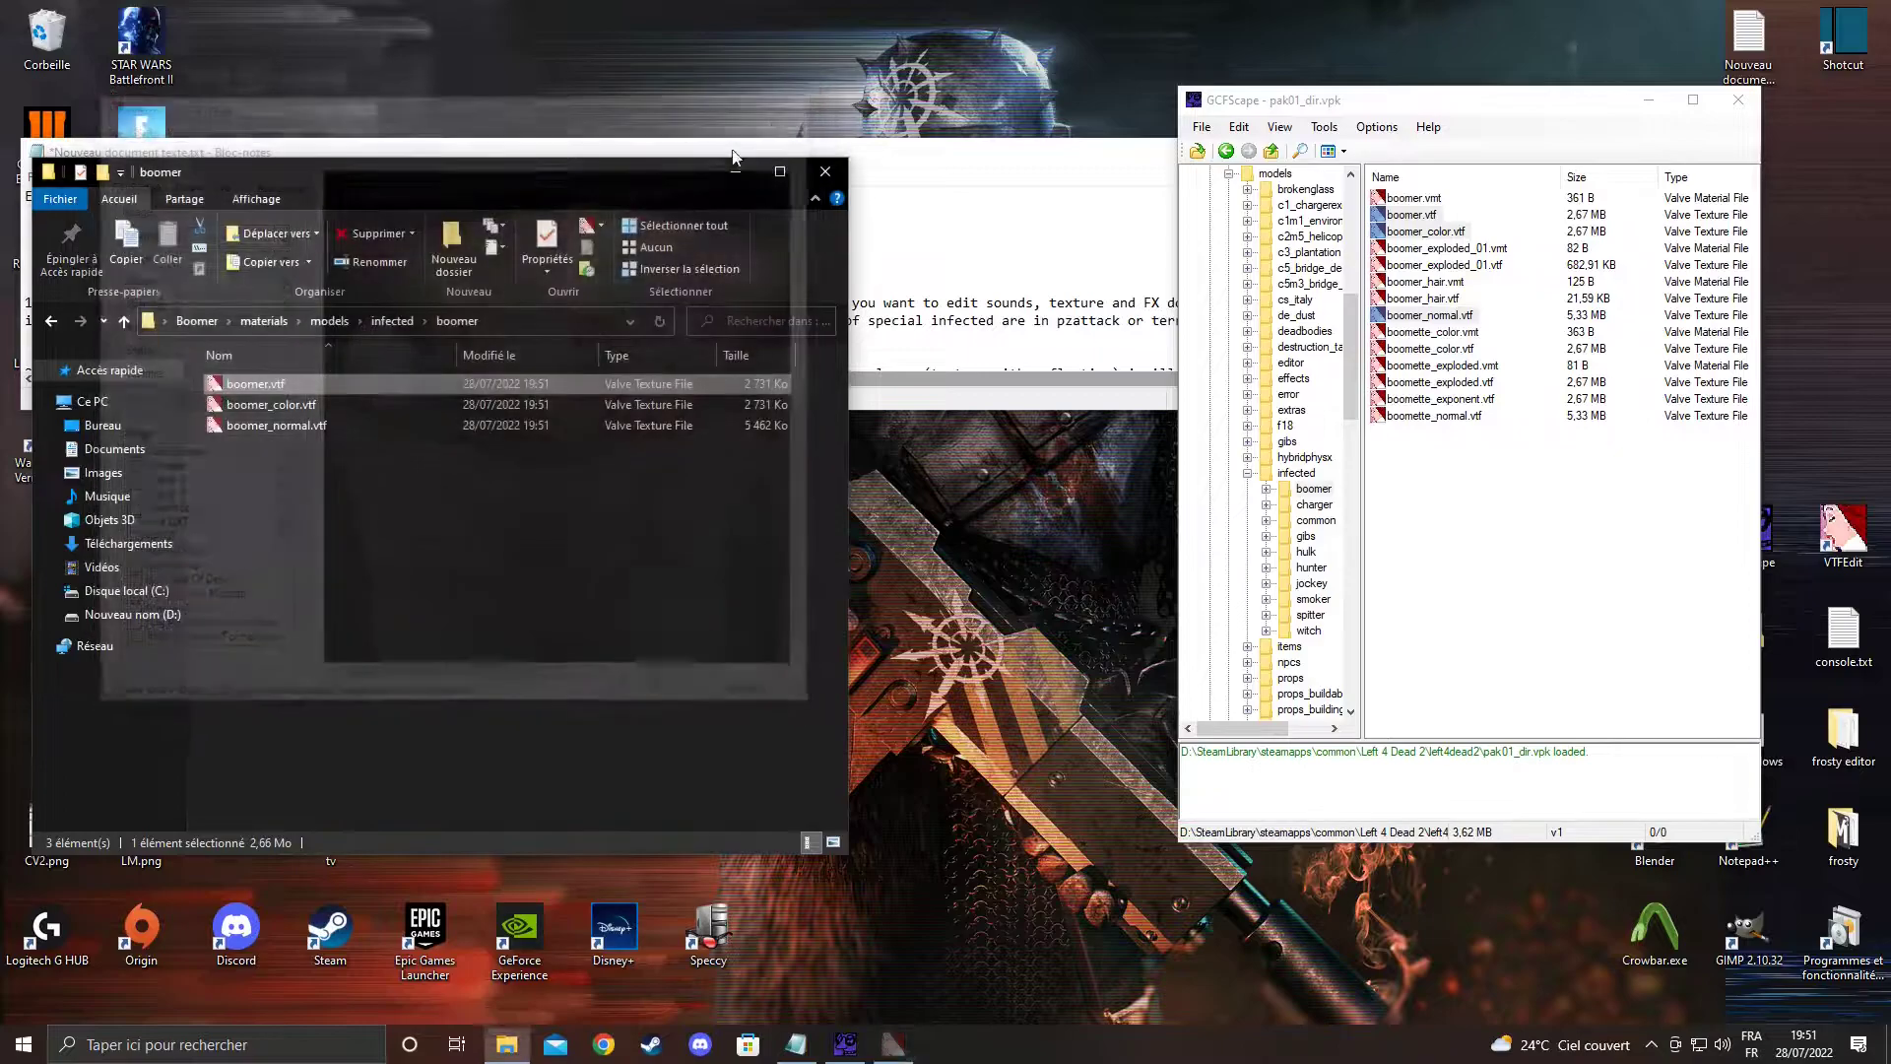
Preview the boomer_color.vtf texture at 50% zoom in VTFEdit, then close it
left_click(264, 406)
double_click(264, 406)
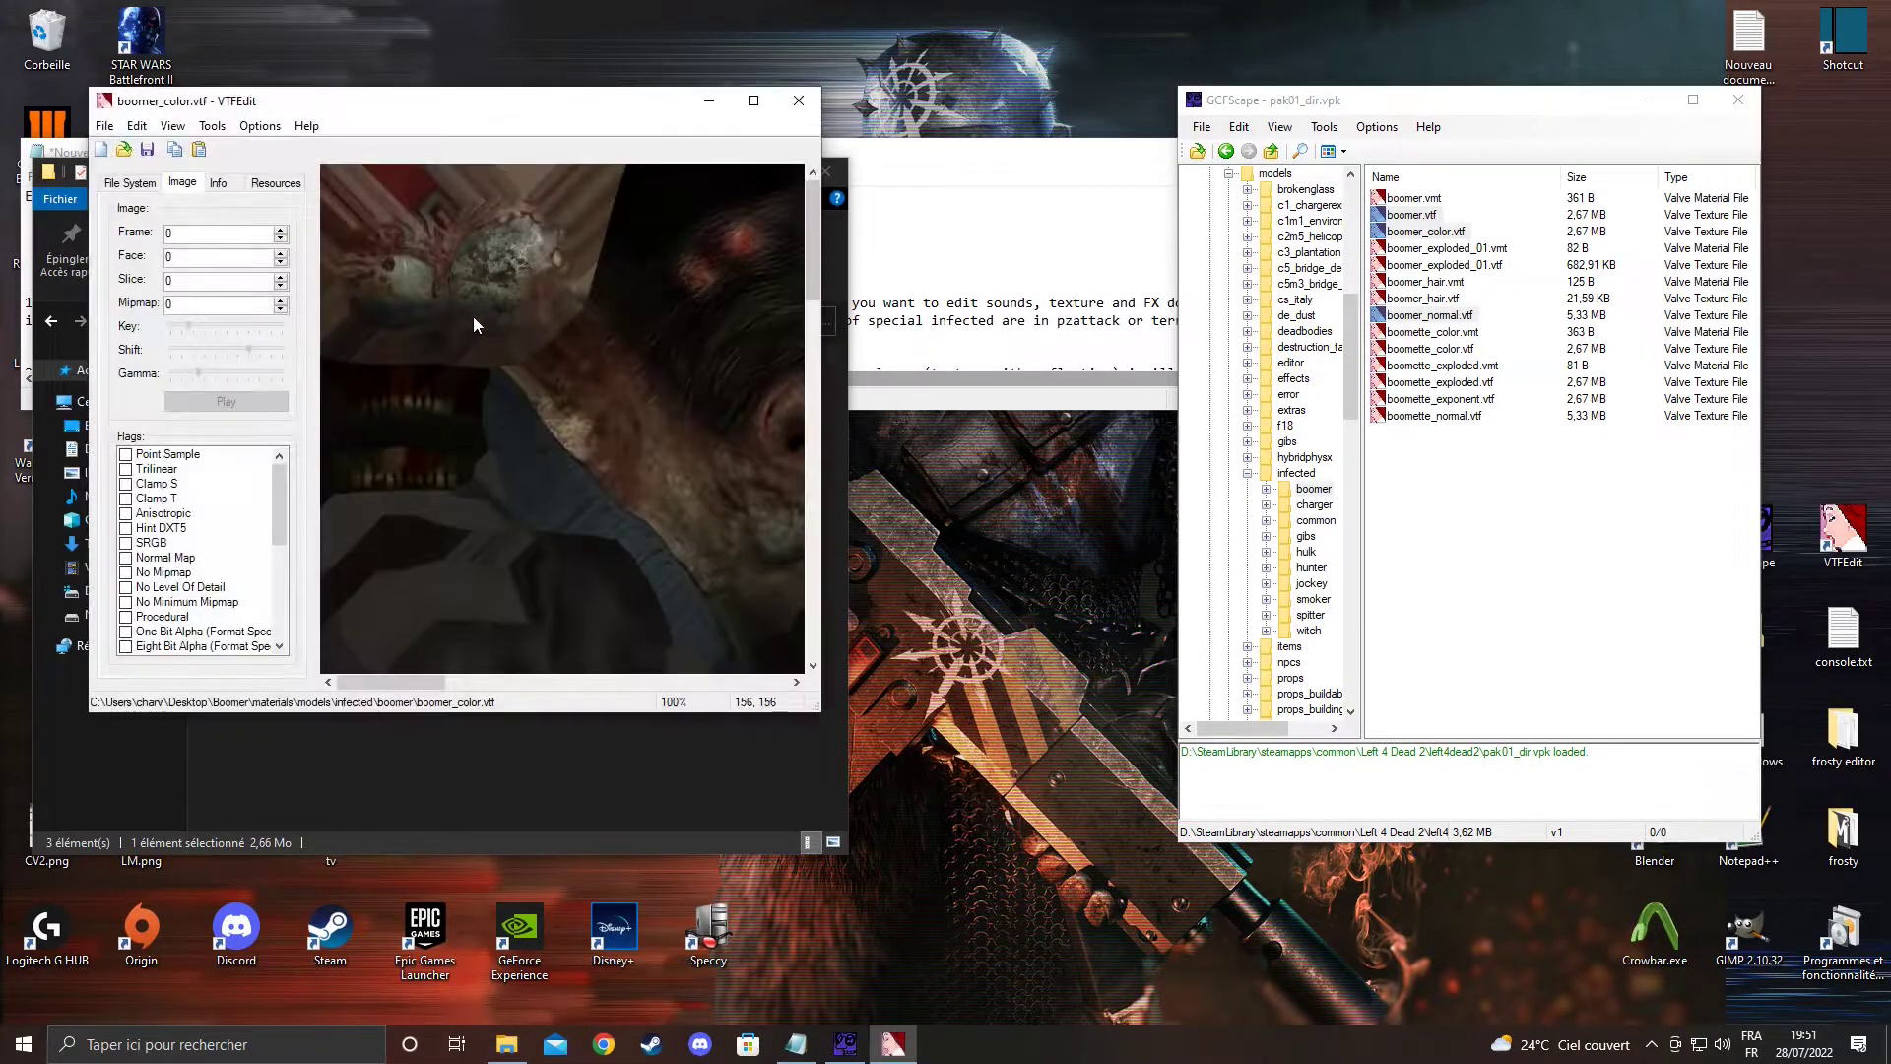
right_click(471, 313)
left_click(518, 337)
scroll(518, 335, "down", 3)
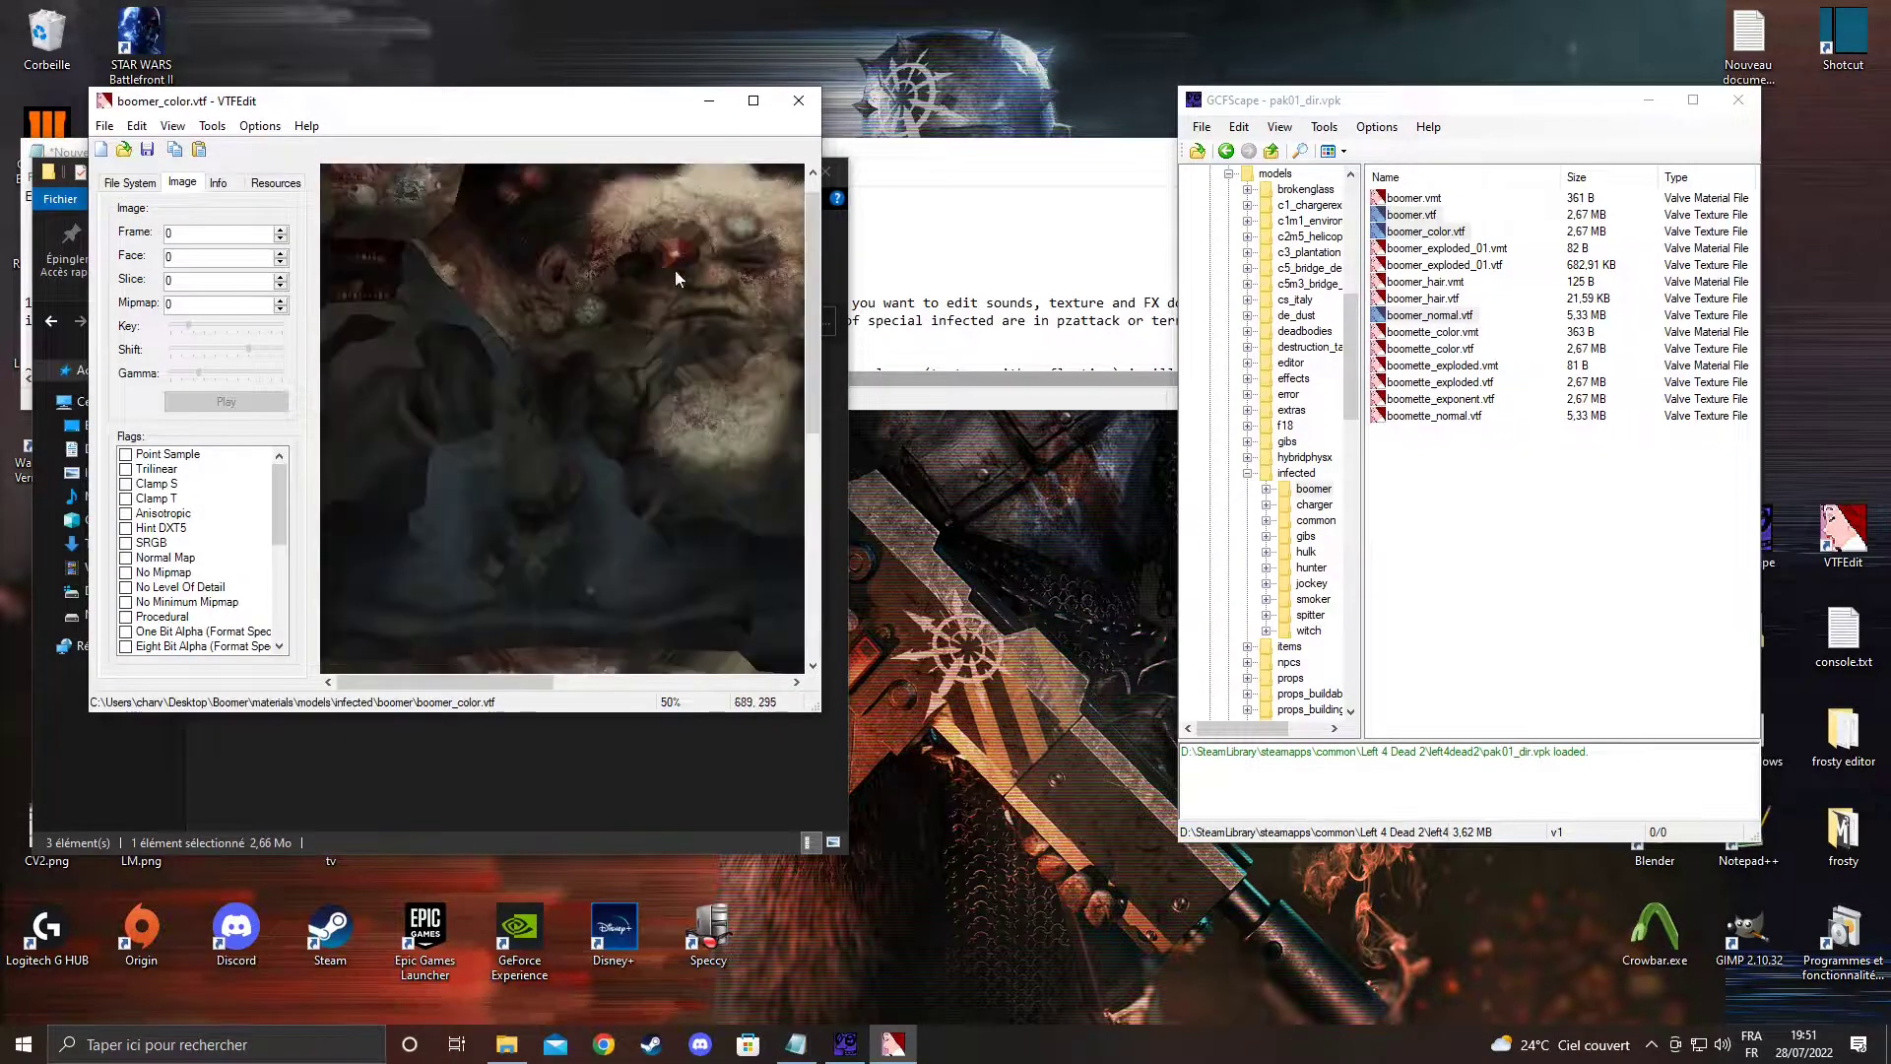
left_click(799, 101)
Preview the boomer_normal.vtf normal map at 50% zoom in VTFEdit, then close it
double_click(284, 425)
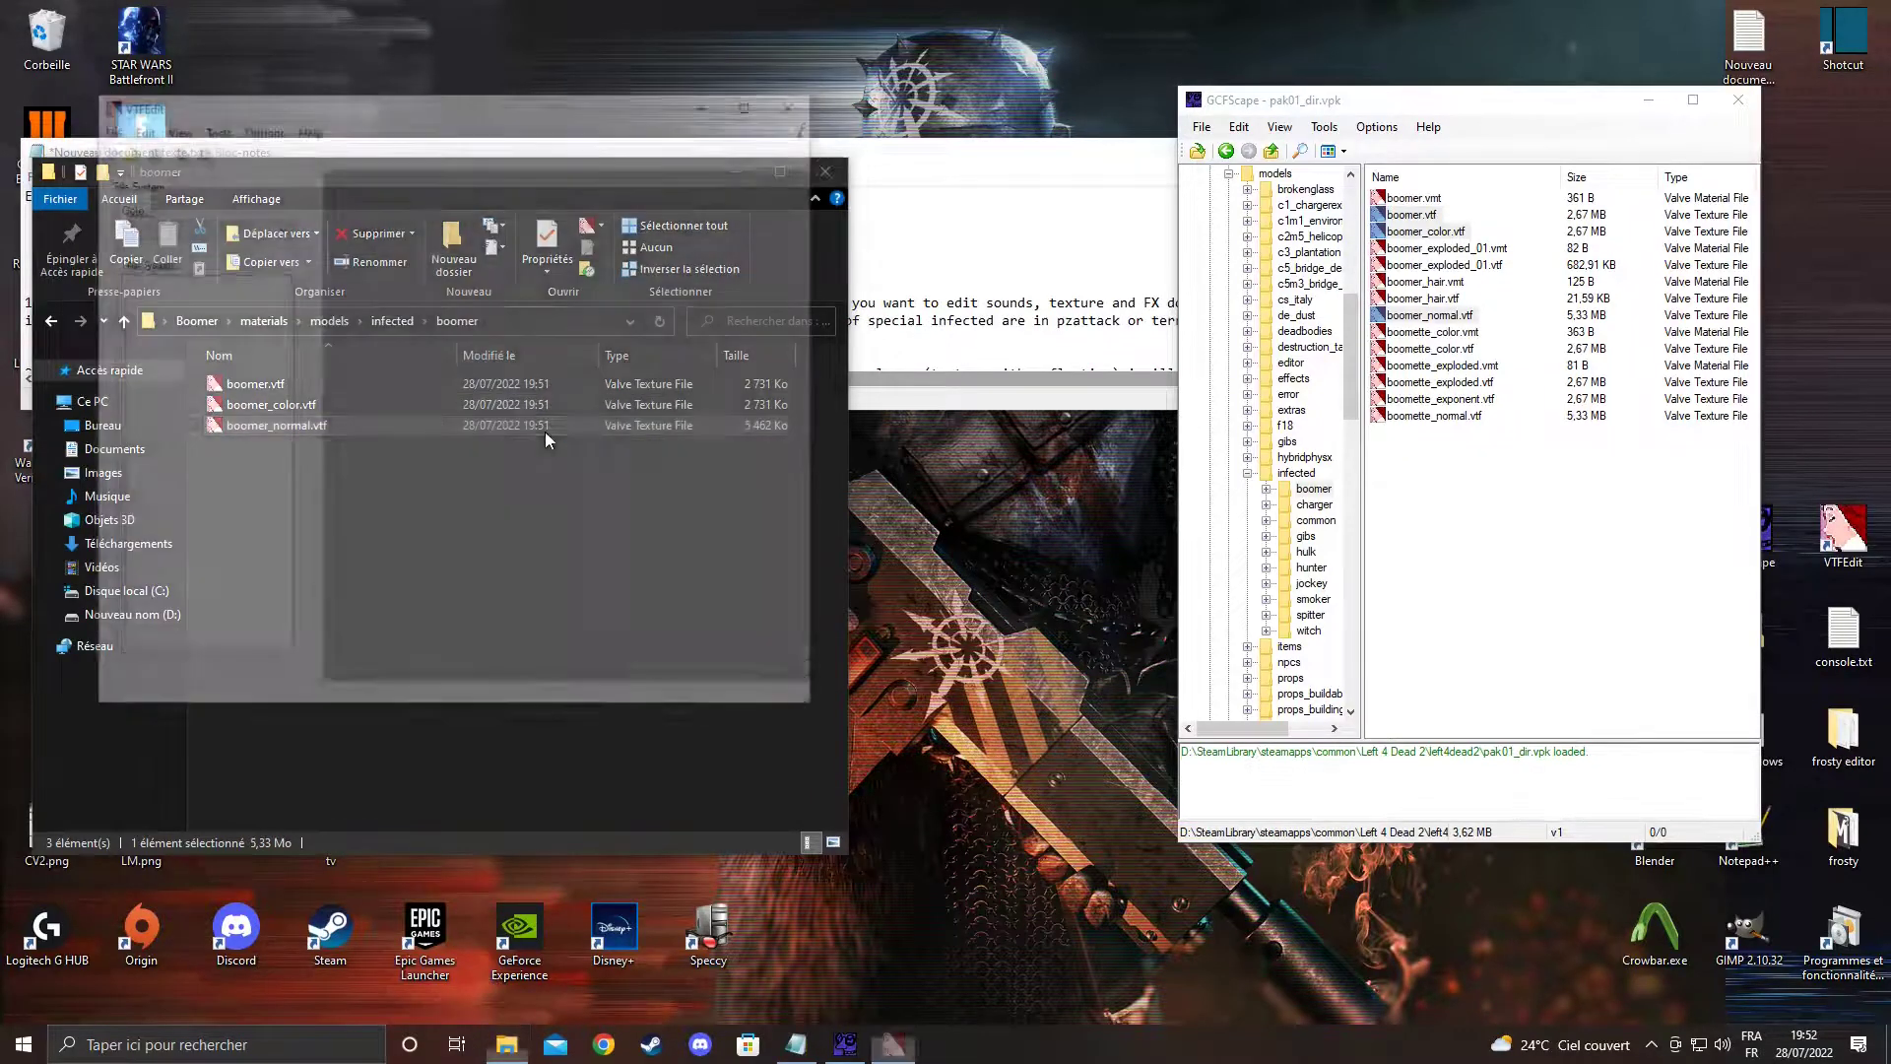
right_click(607, 317)
left_click(634, 352)
scroll(635, 352, "down", 5)
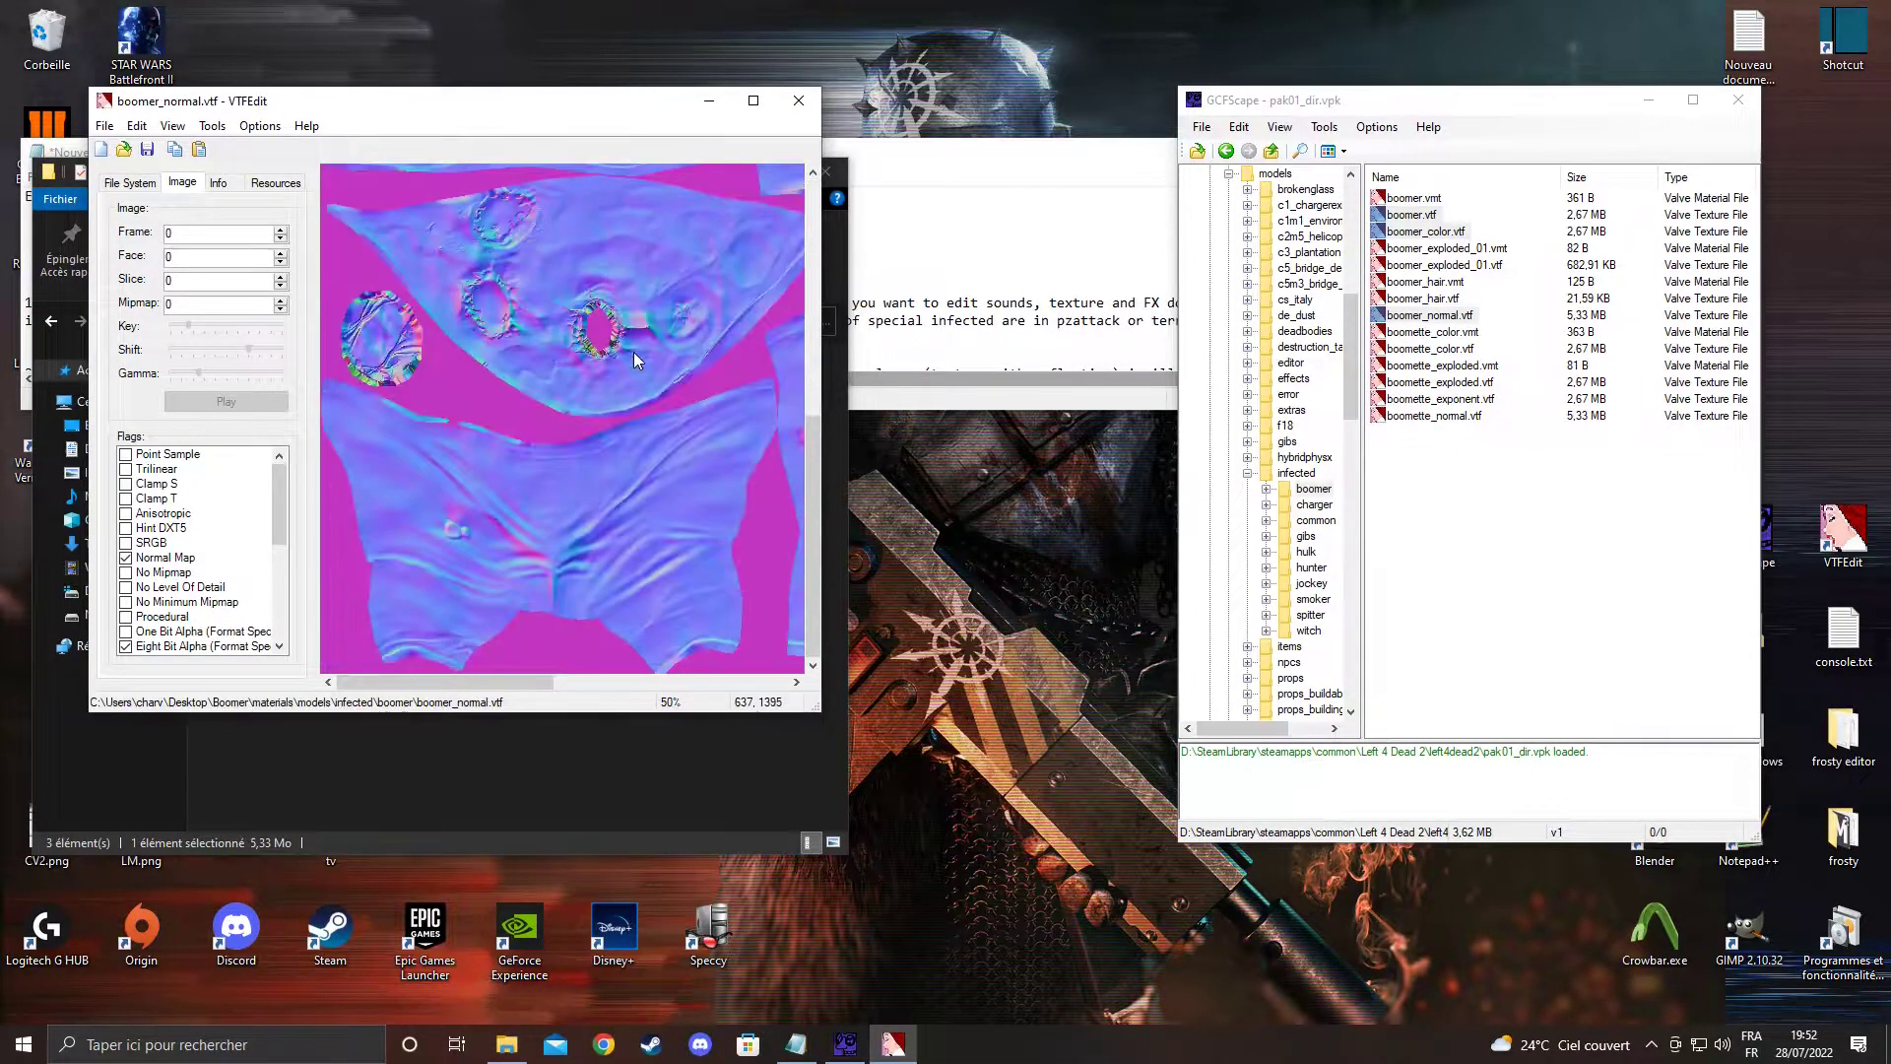
left_click(799, 100)
left_click(540, 471)
Return to the Boomer mod's root folder and display the package's particles folder in GCFScape
left_click(197, 321)
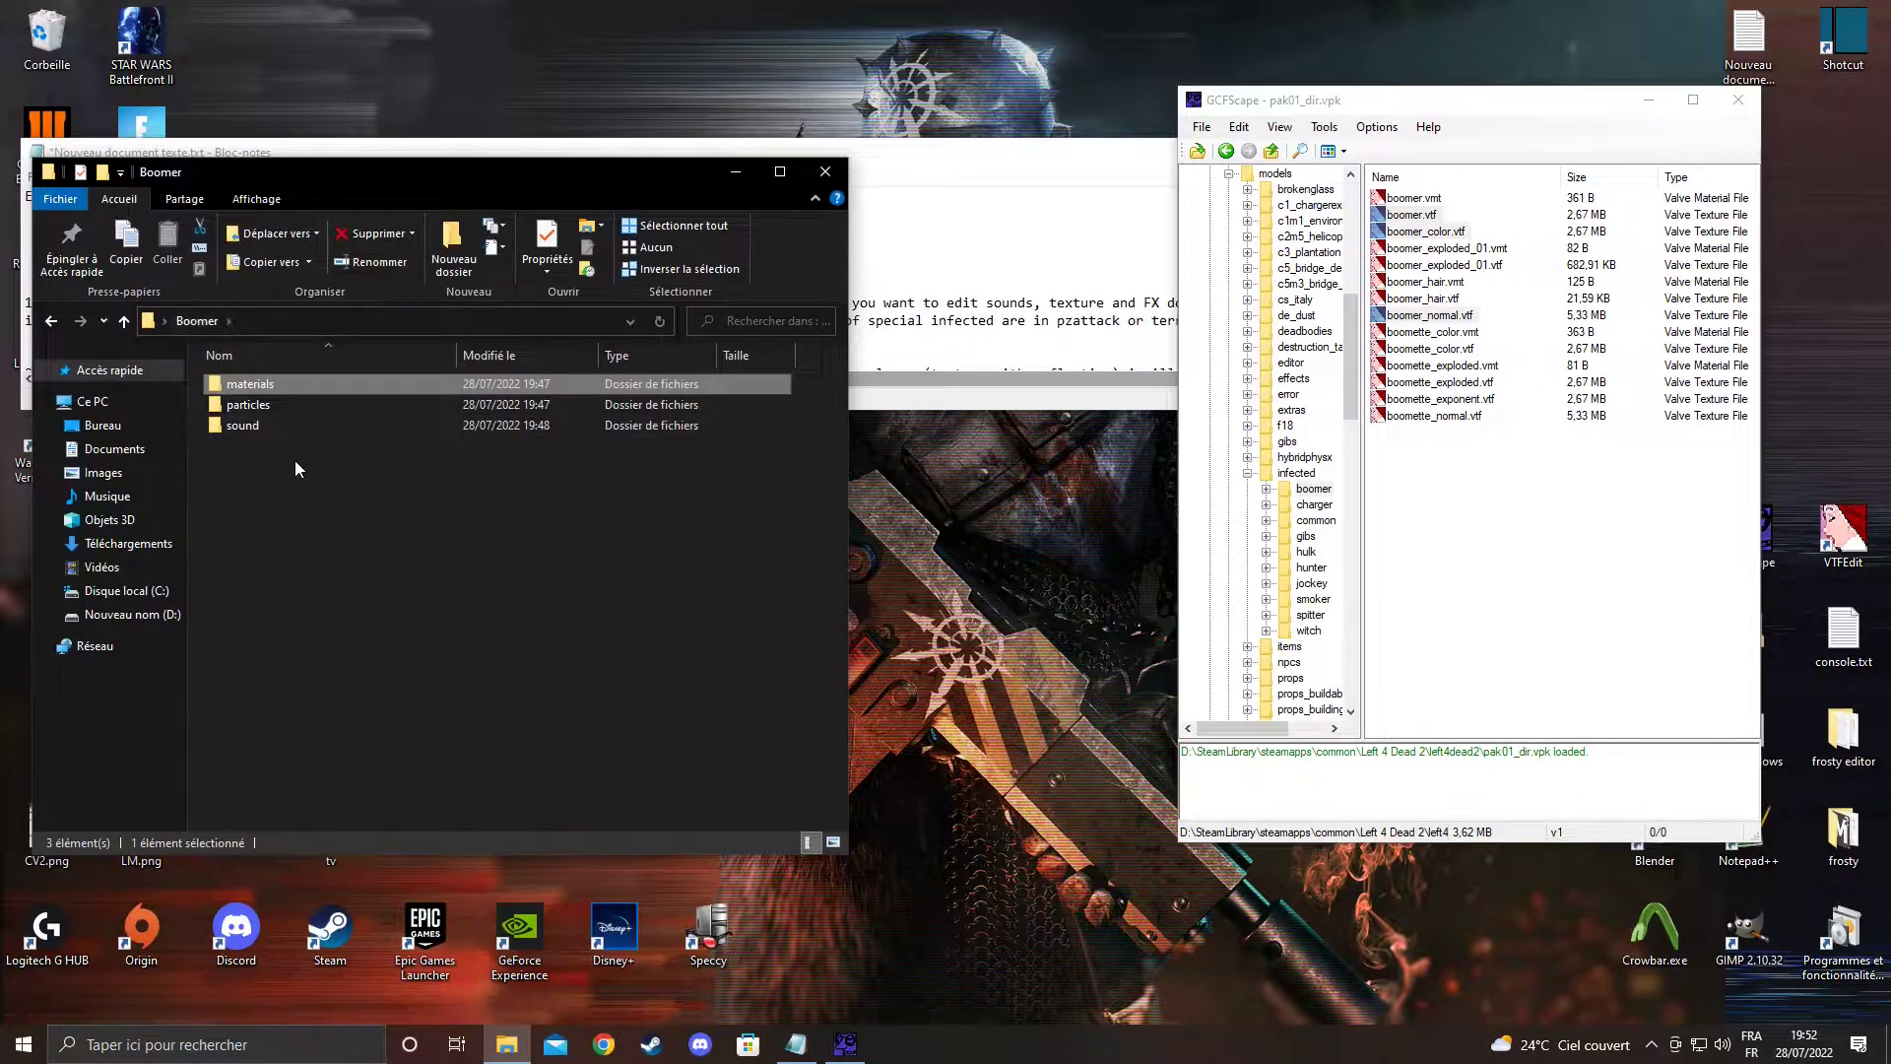
scroll(1247, 247, "up", 1)
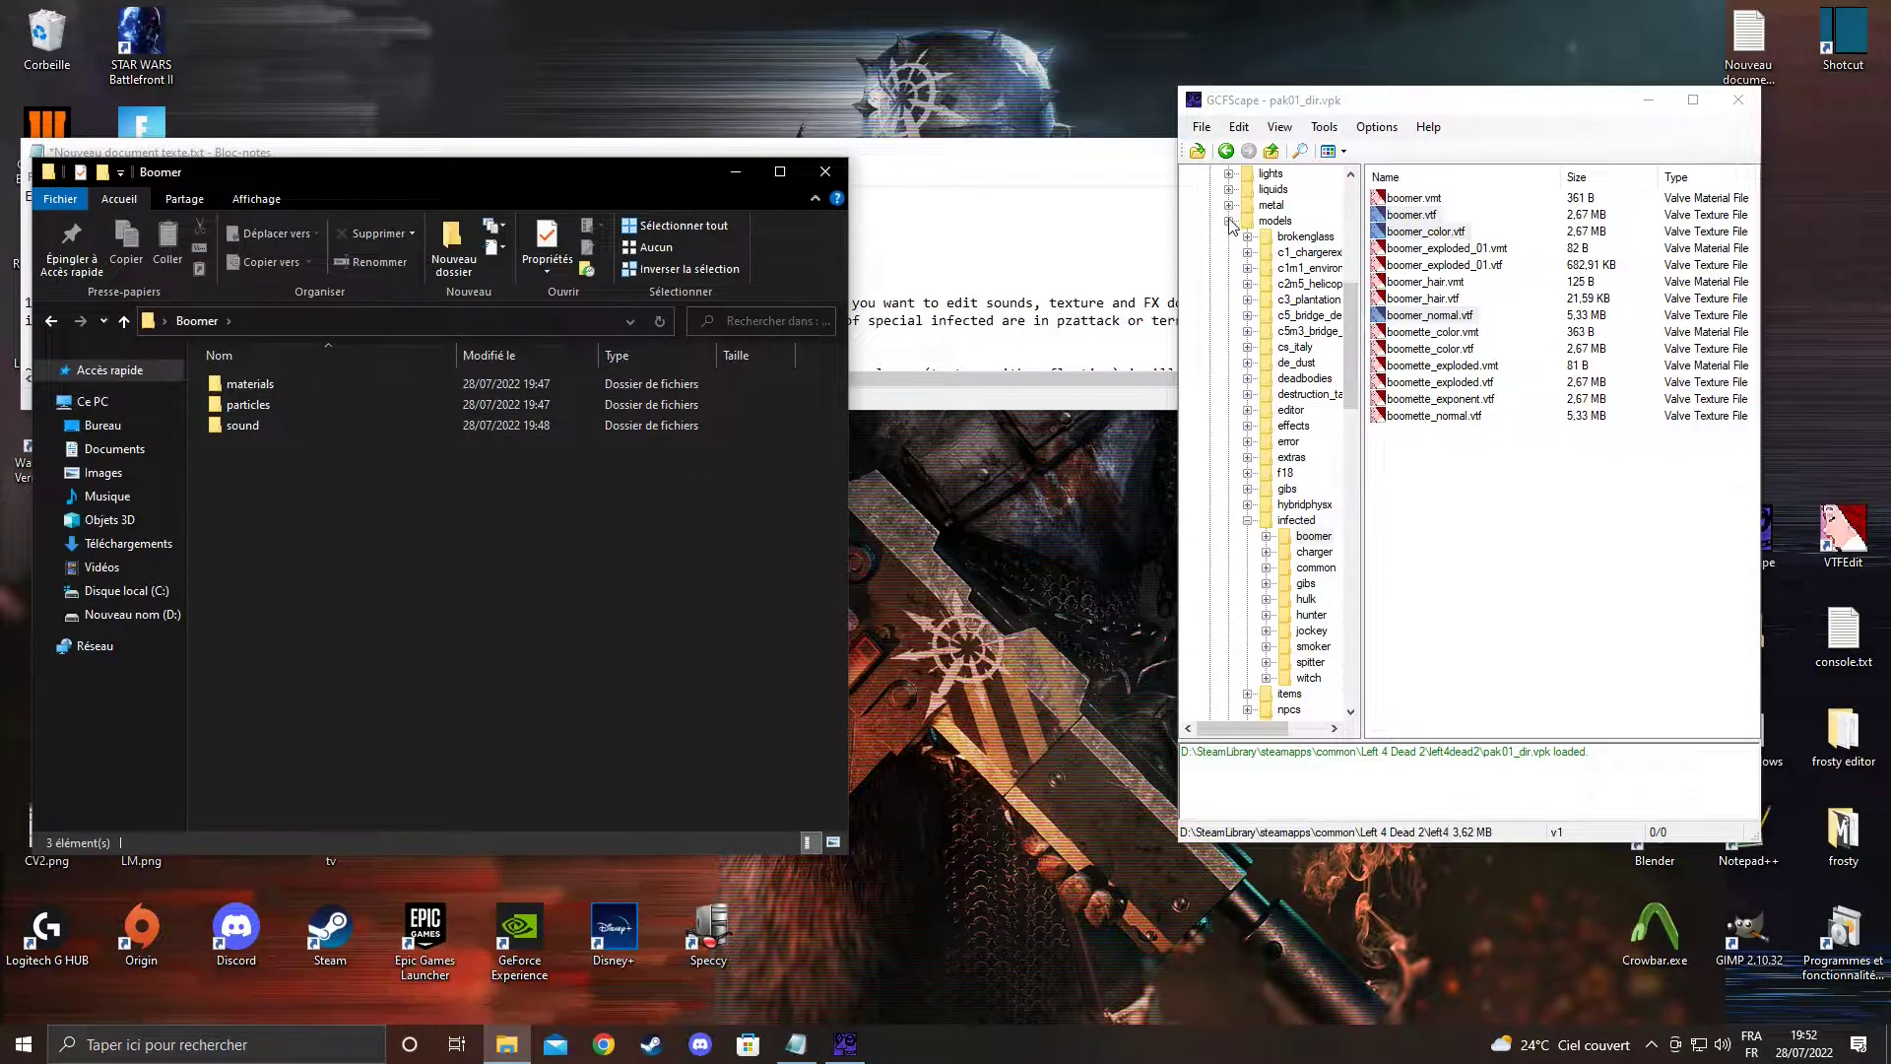
left_click(1230, 222)
scroll(1222, 237, "up", 3)
left_click(1211, 237)
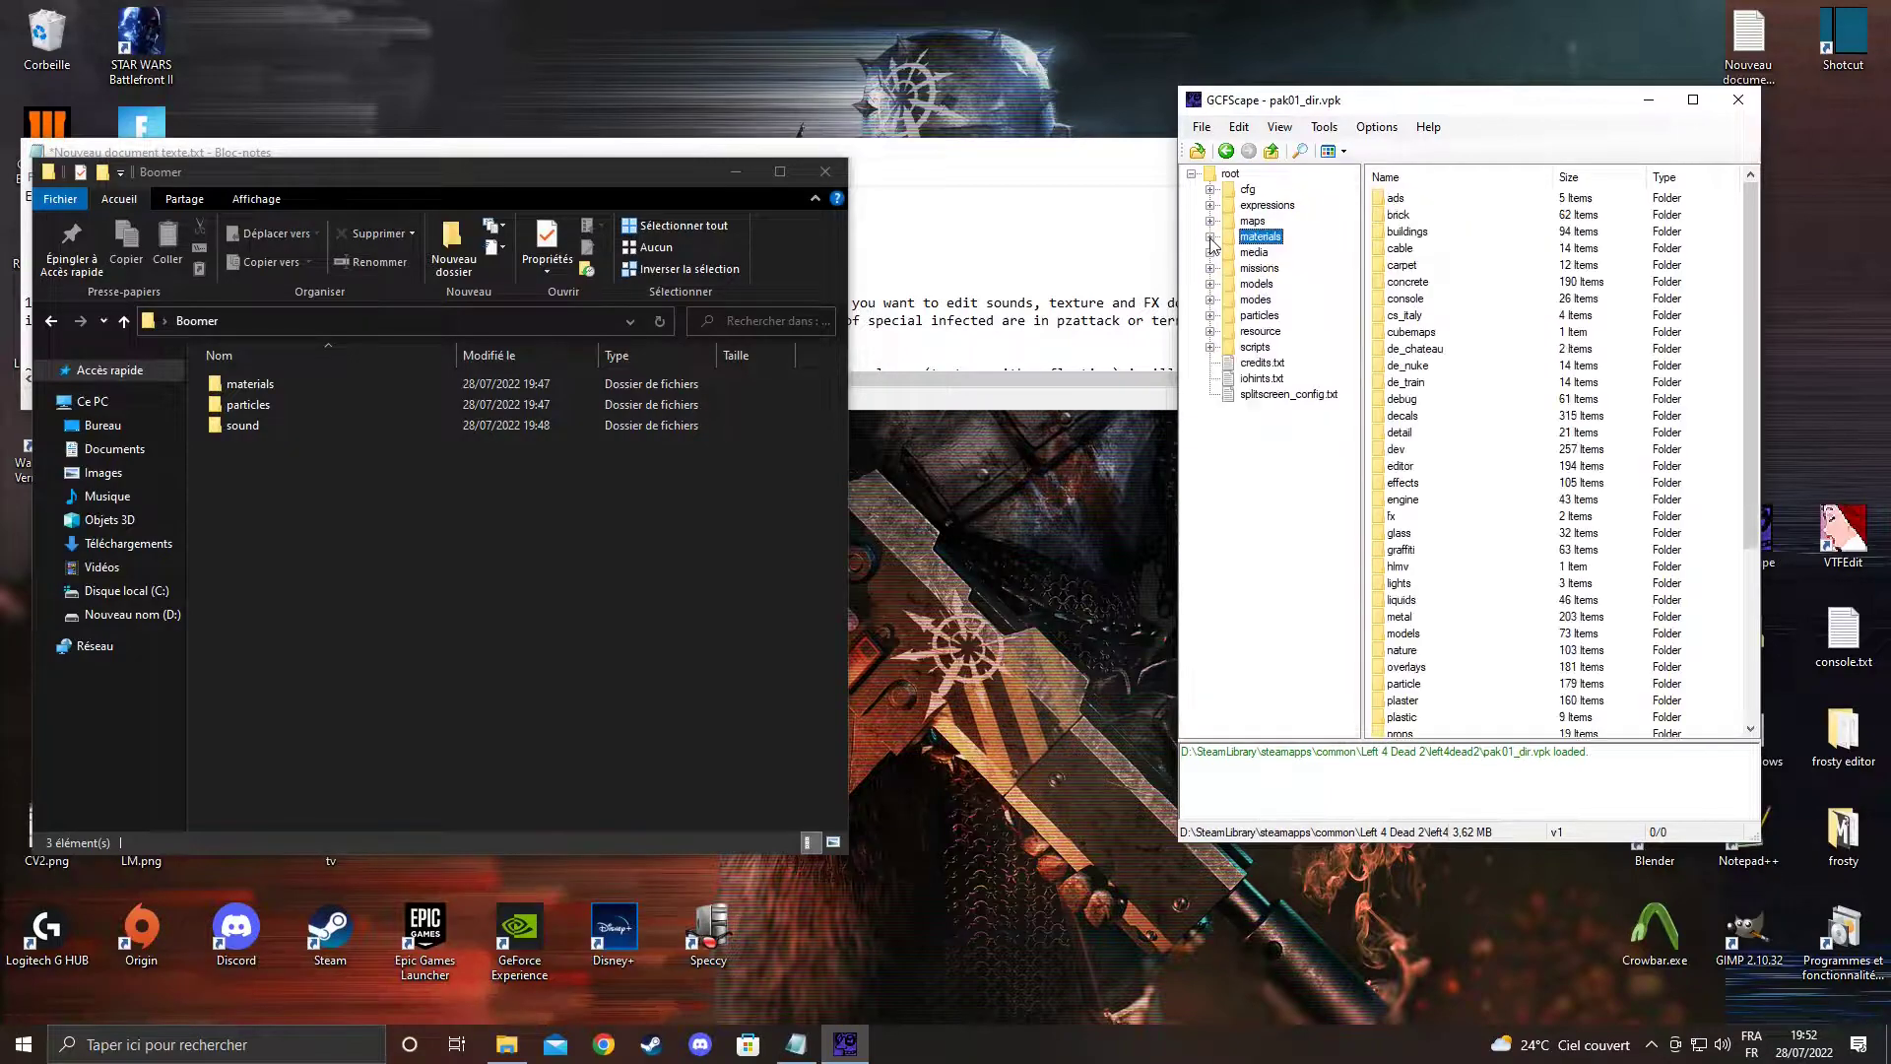
left_click(1261, 316)
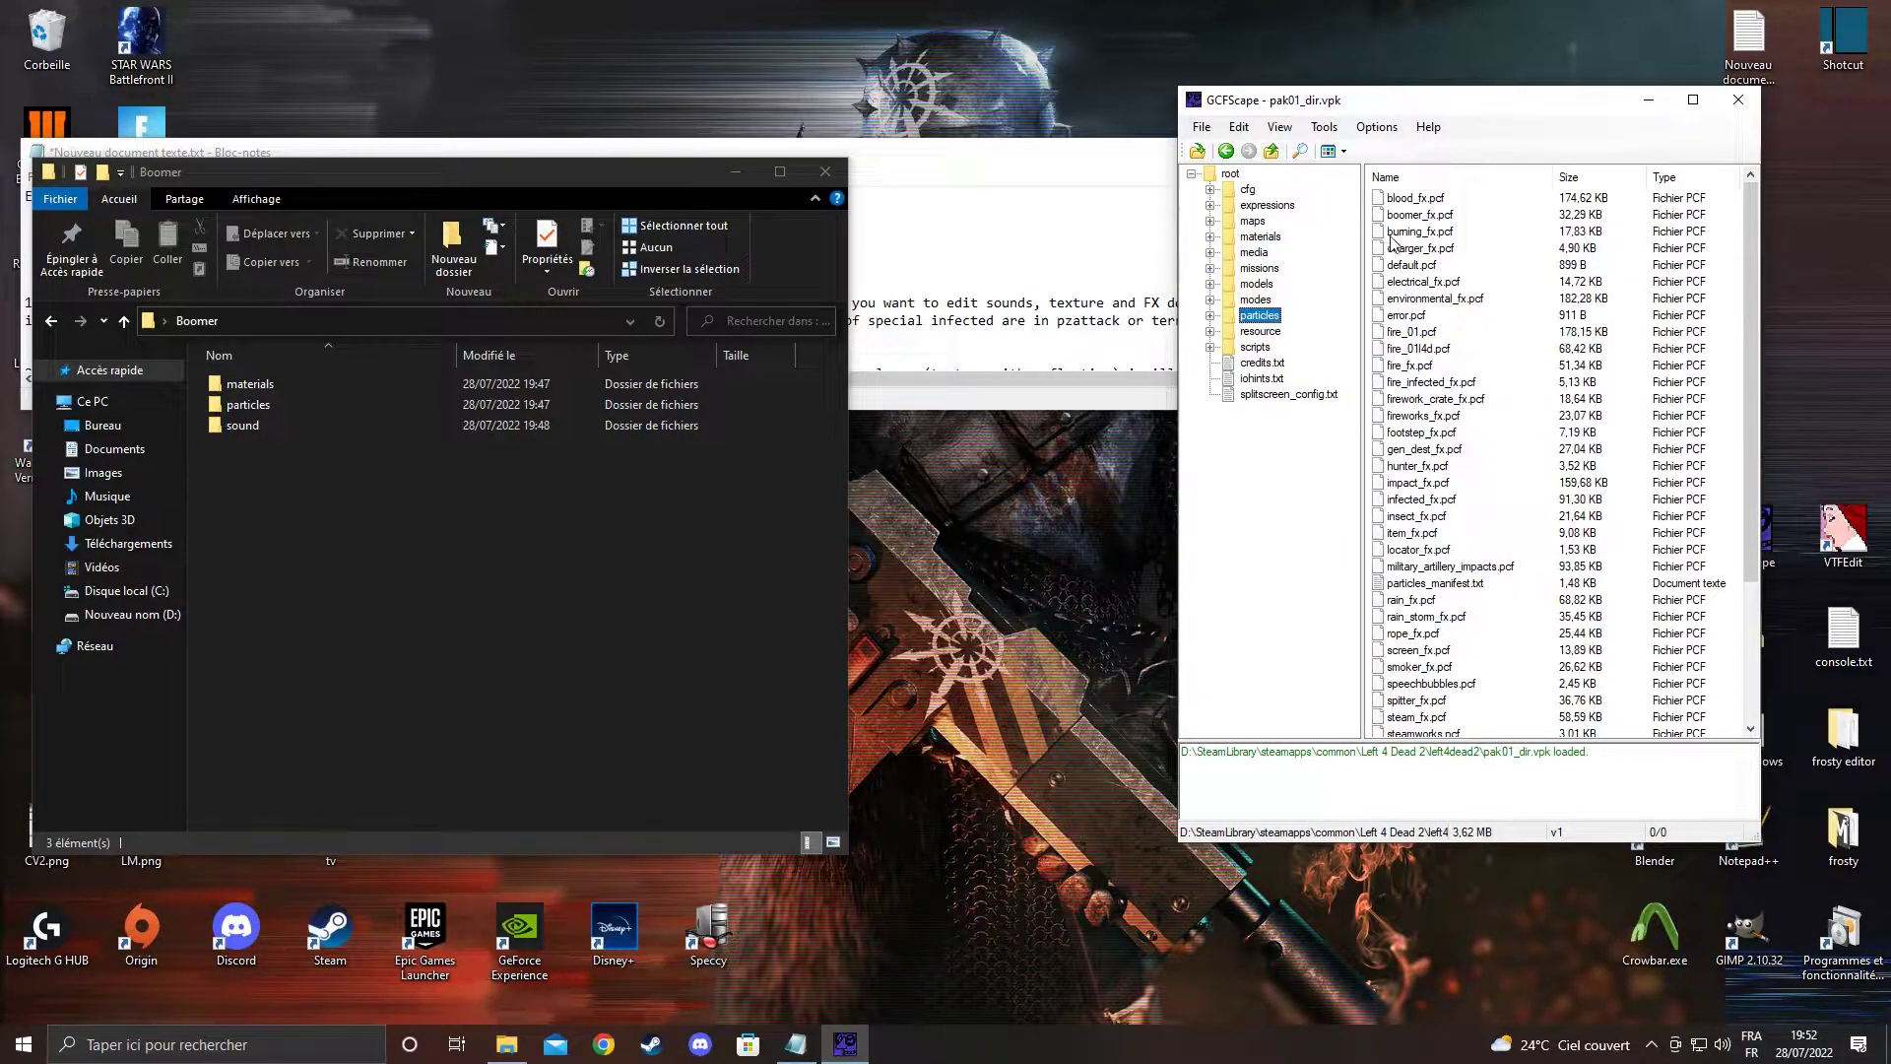
Extract boomer_fx.pcf into the Boomer mod's particles folder and return to its root folder
double_click(262, 402)
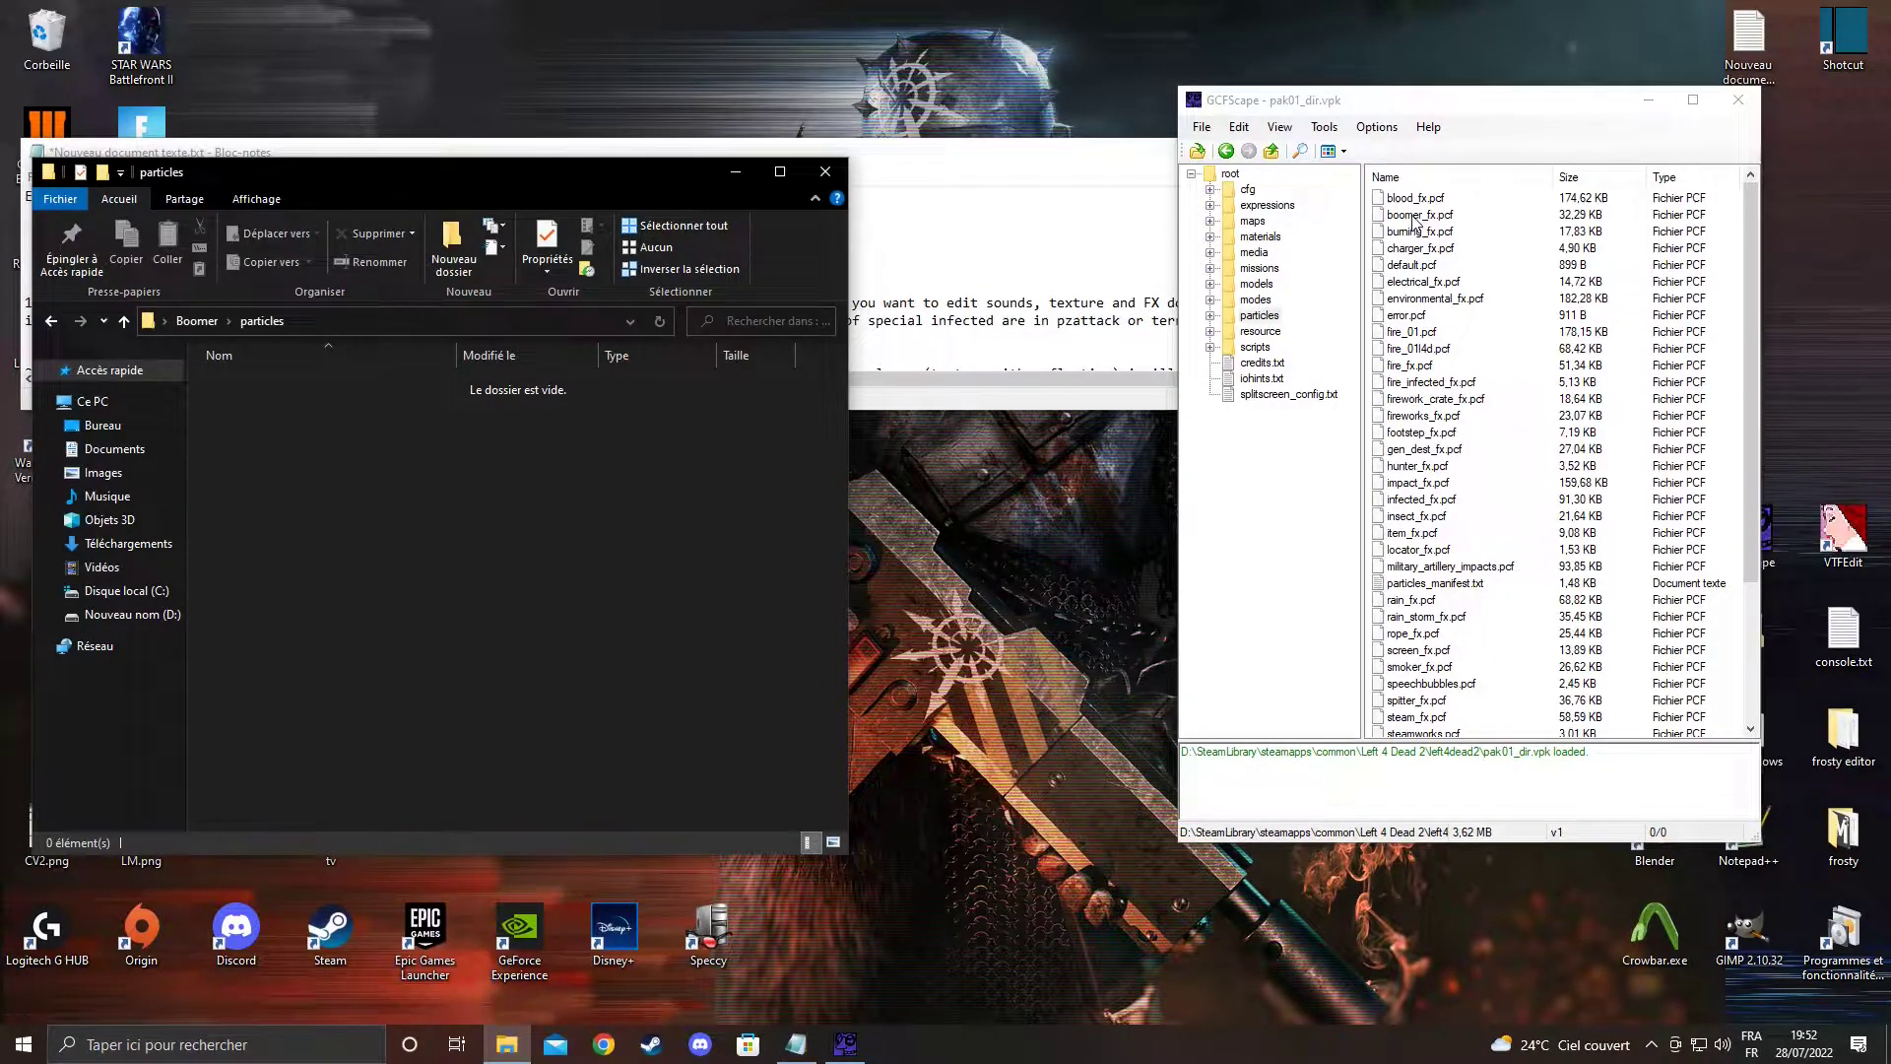
left_click_drag(1415, 217, 1103, 337)
left_click_drag(374, 532, 369, 528)
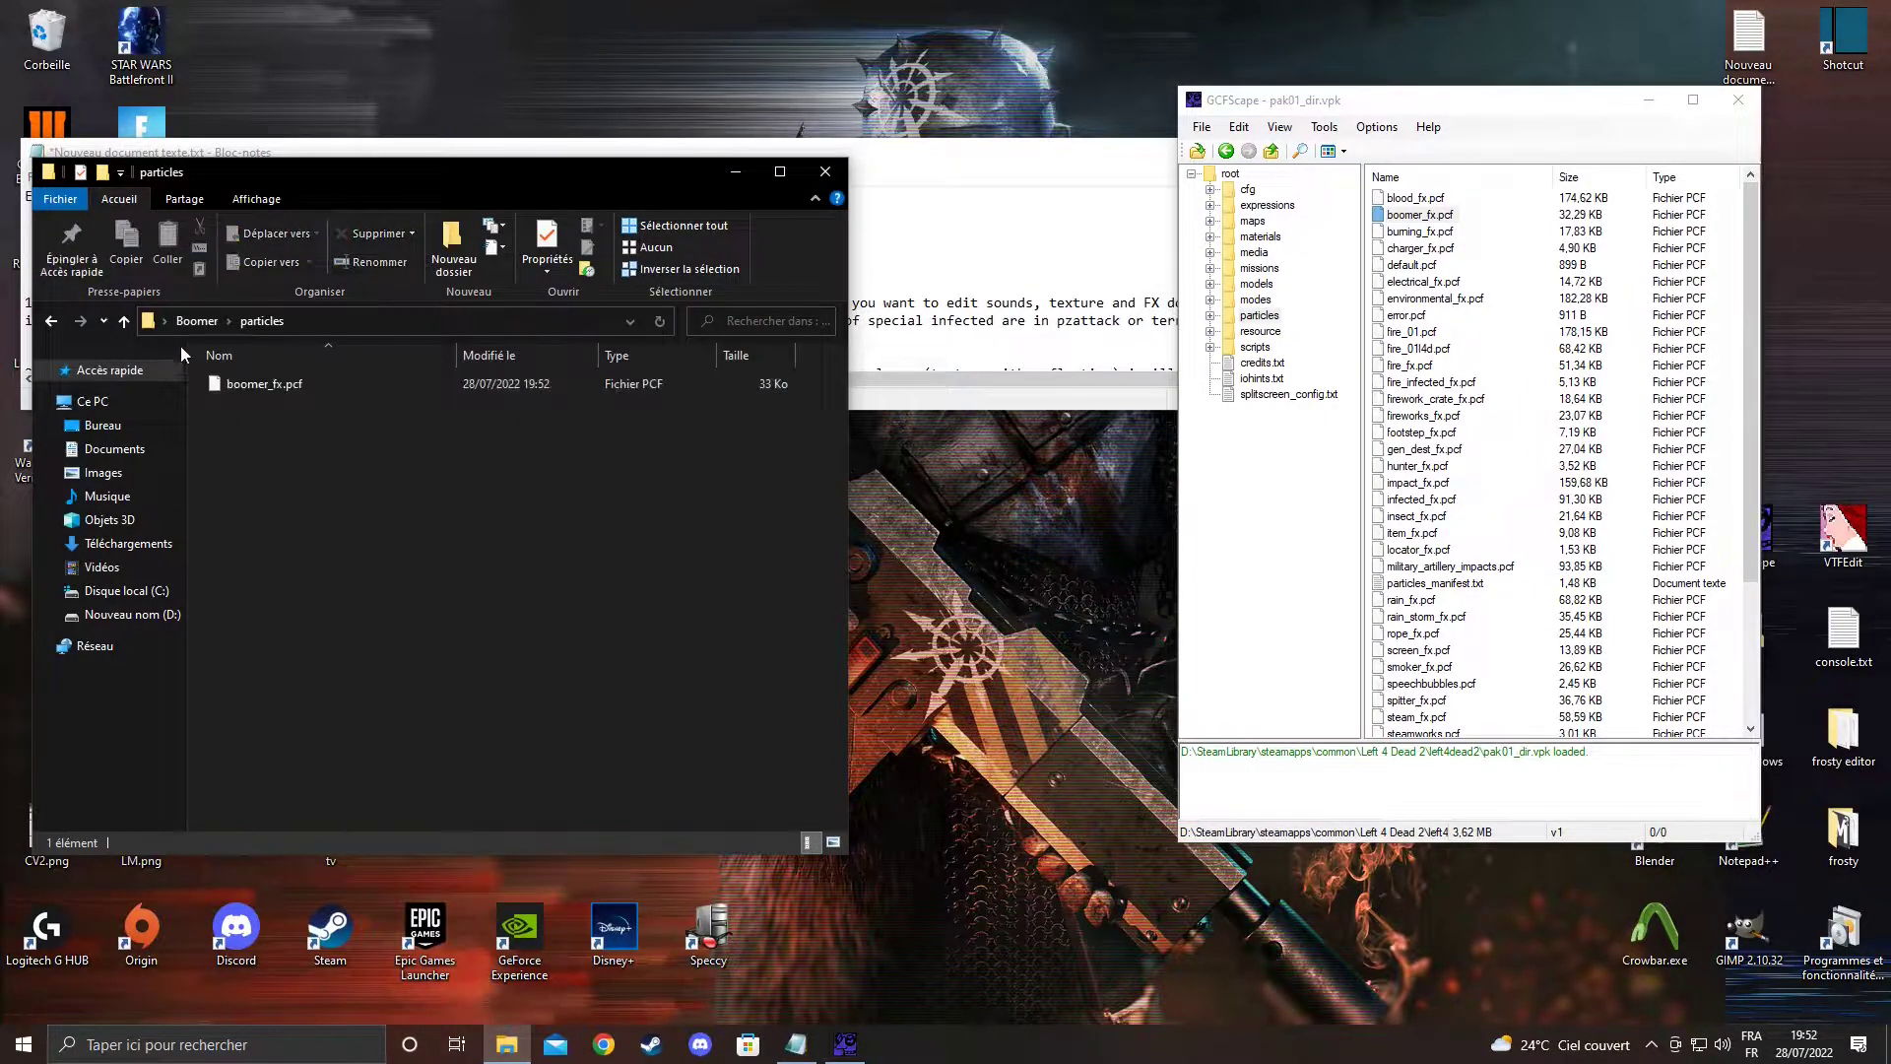
left_click(196, 321)
left_click(270, 488)
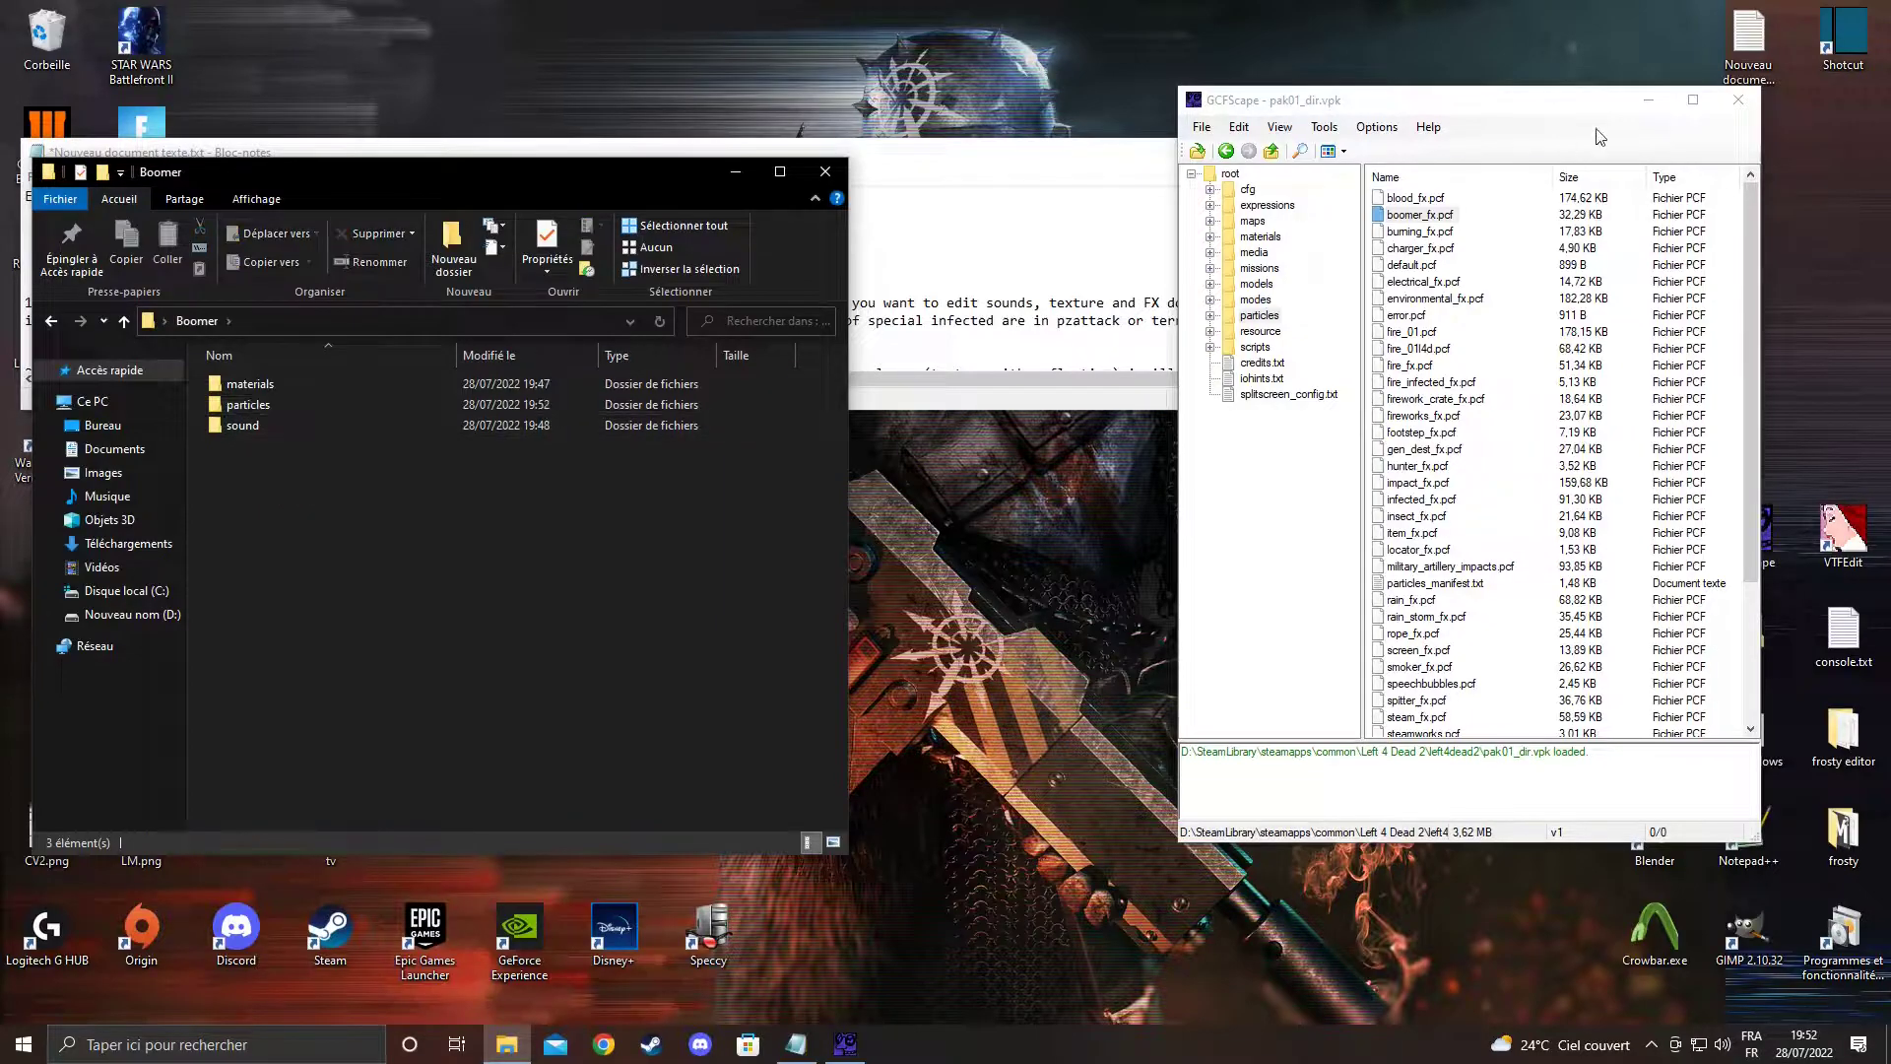
Close GCFScape and read the notes on where the game's sounds and special infected music are stored
left_click(1737, 103)
left_click(1064, 164)
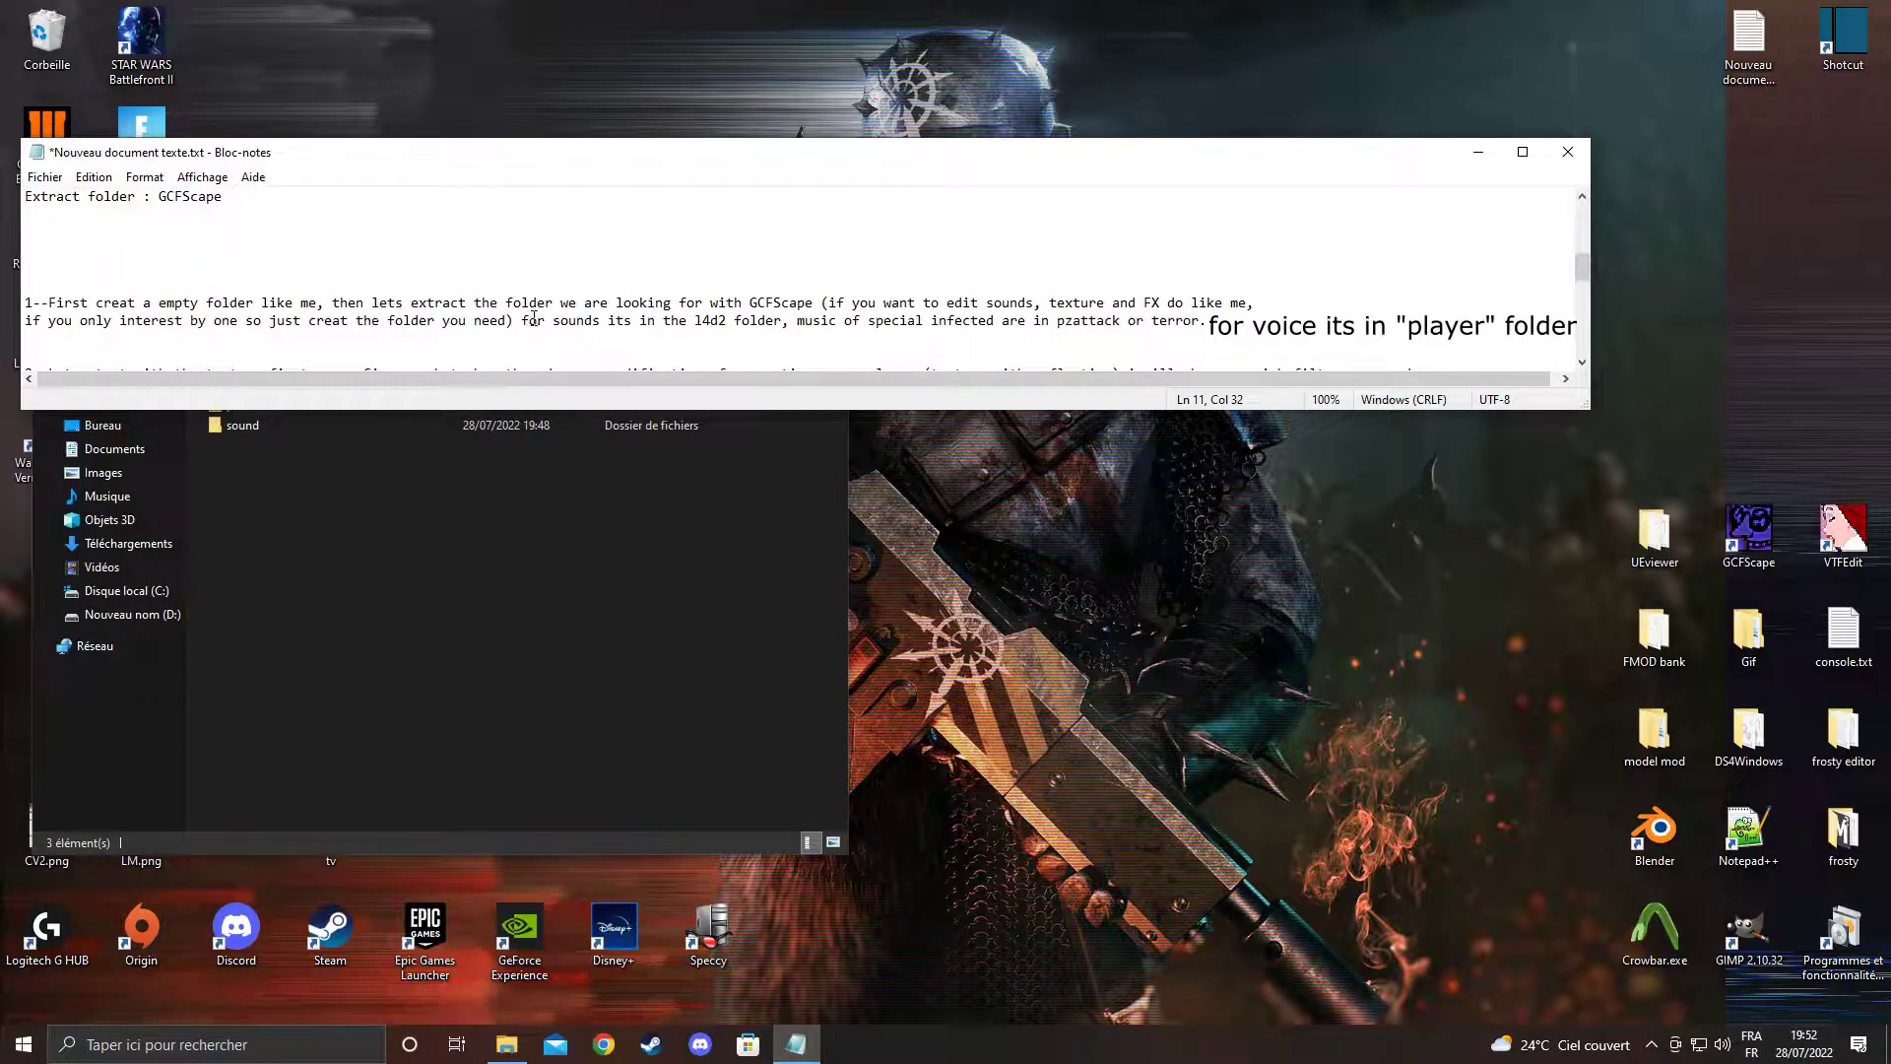
left_click_drag(521, 325, 1224, 321)
left_click(1224, 321)
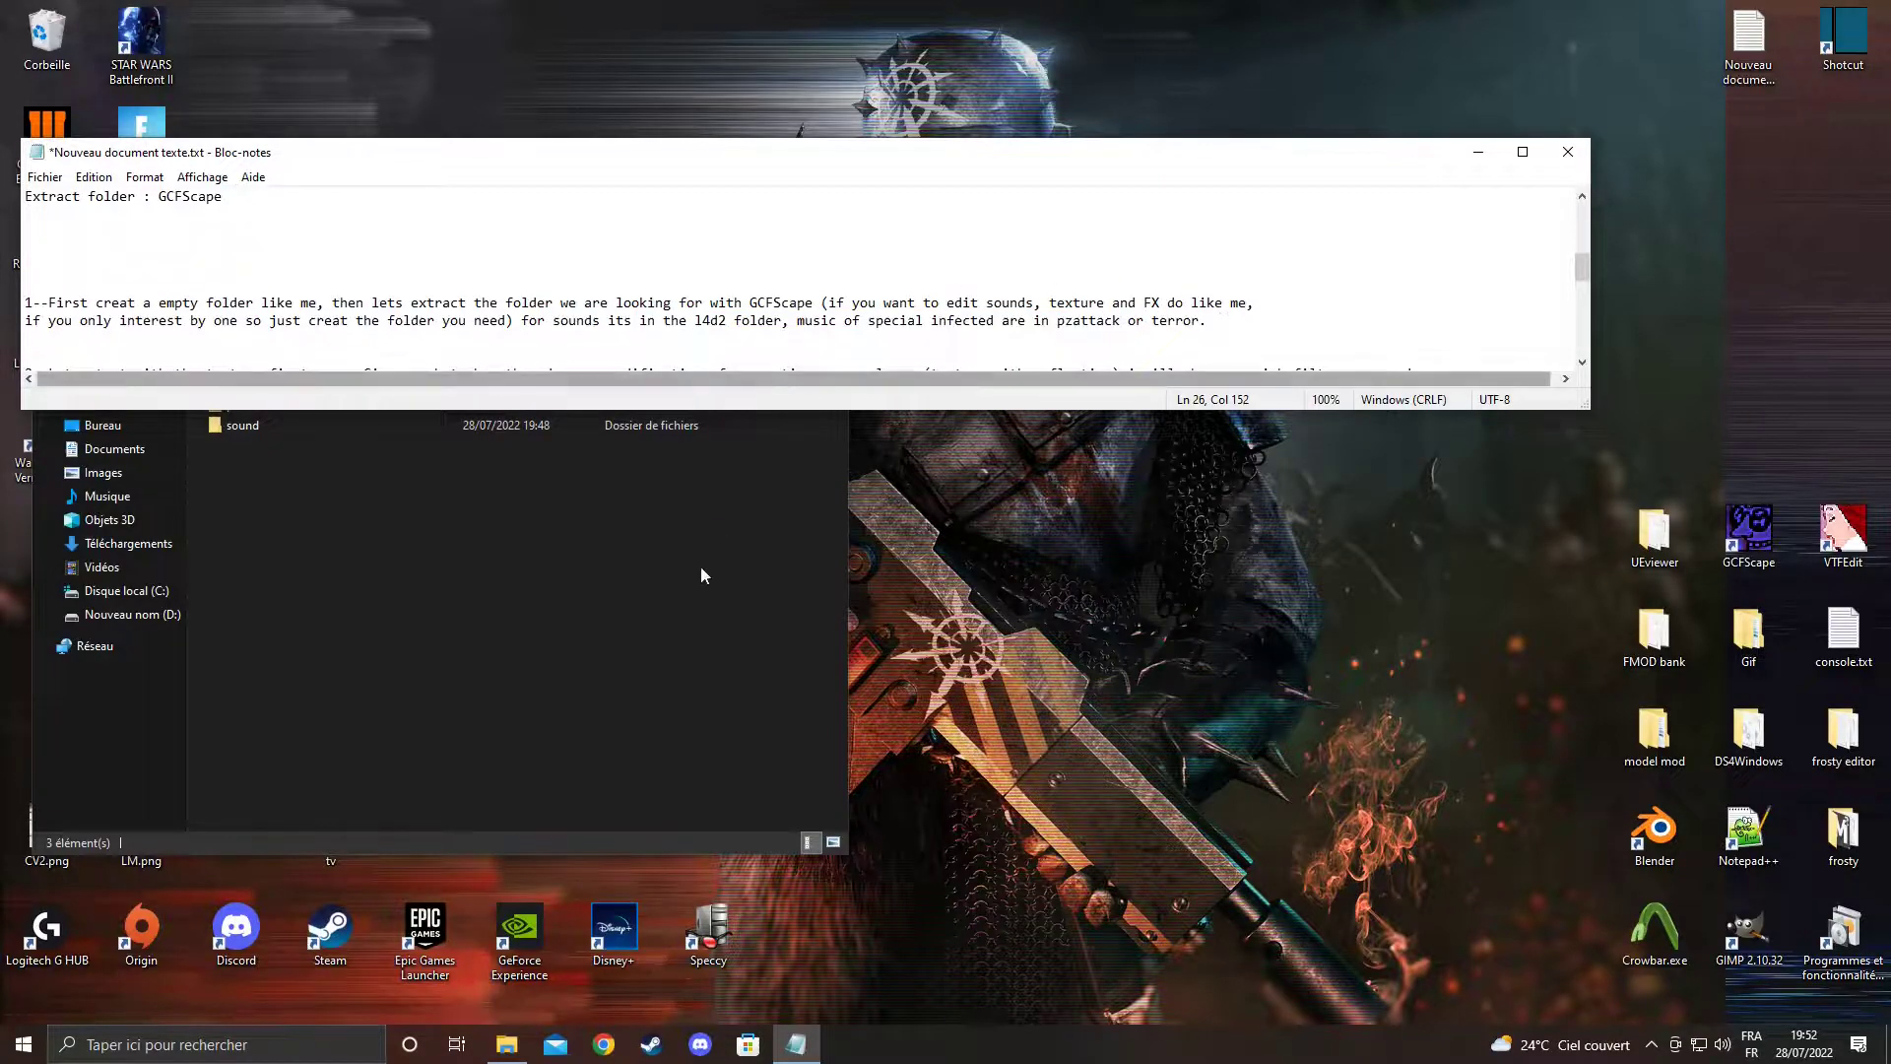
Open the game's left4dead2 folder beside the Boomer mod folder and browse to its sound\music\terror subfolder
left_click(670, 616)
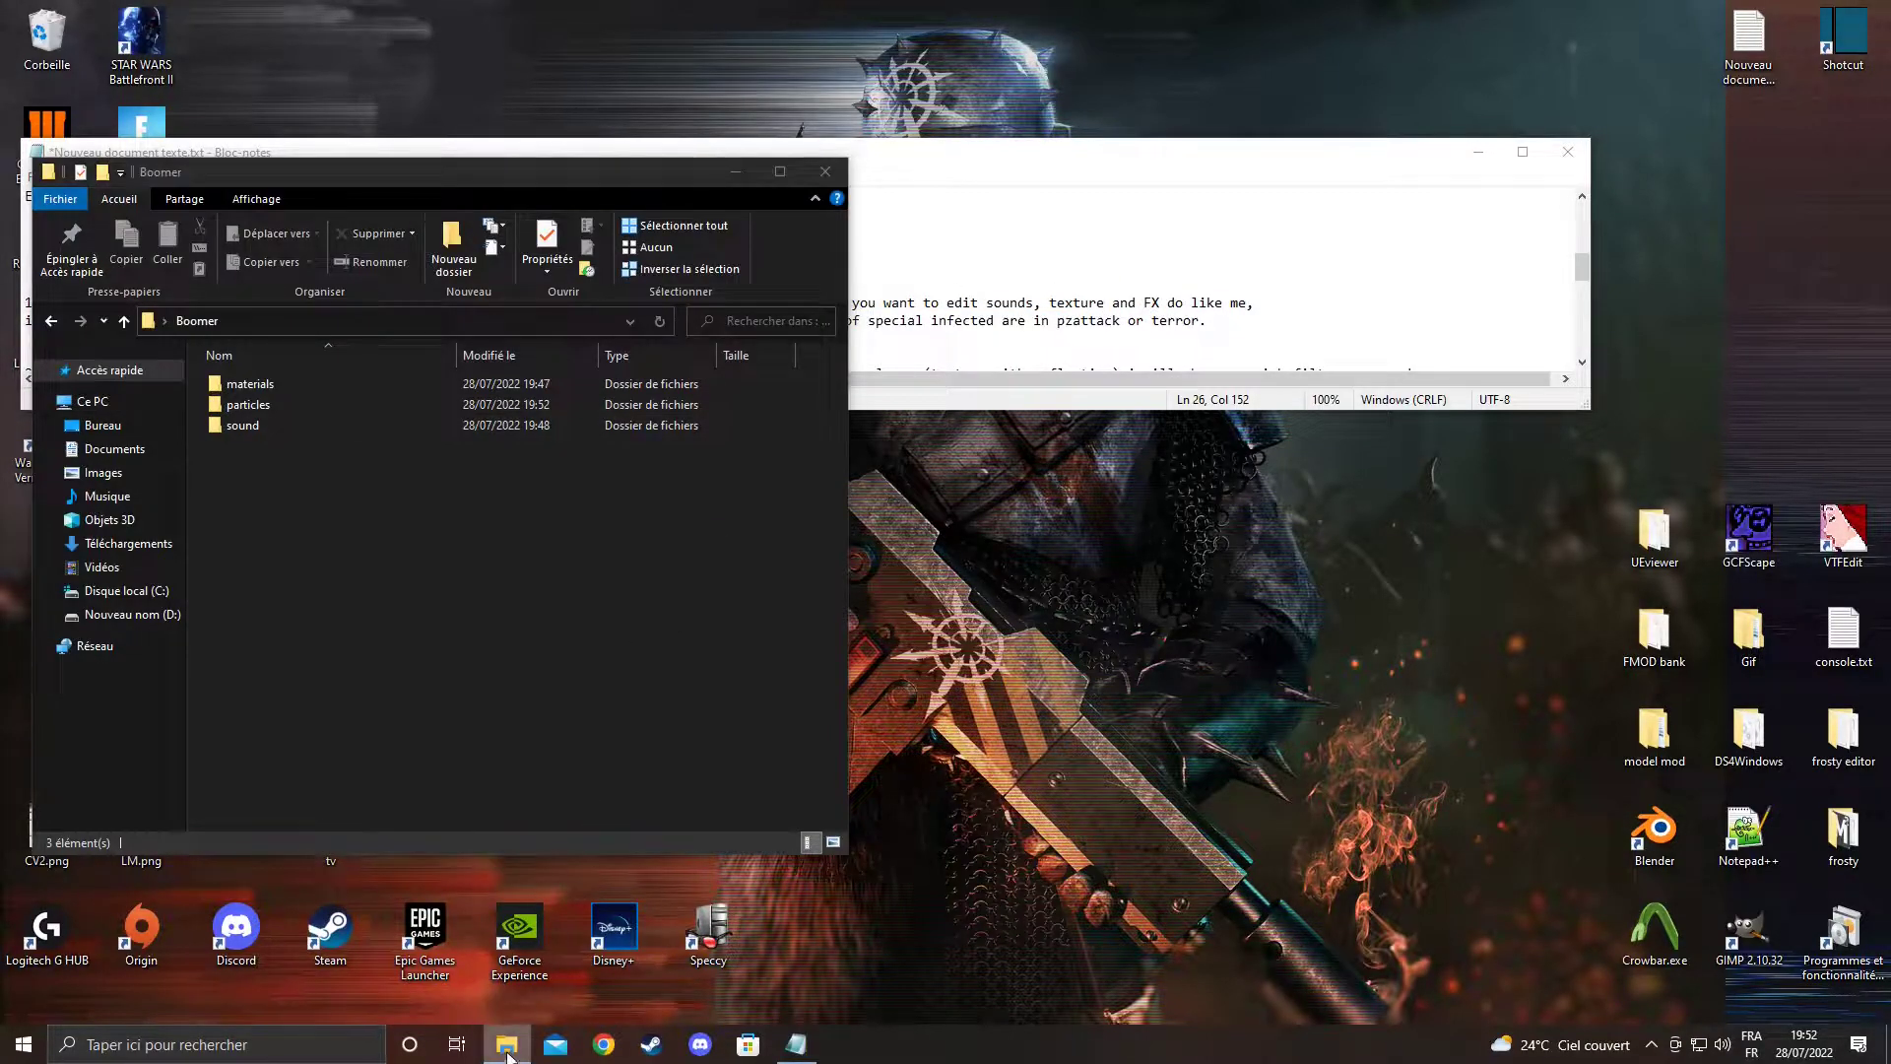
right_click(384, 517)
left_click(465, 704)
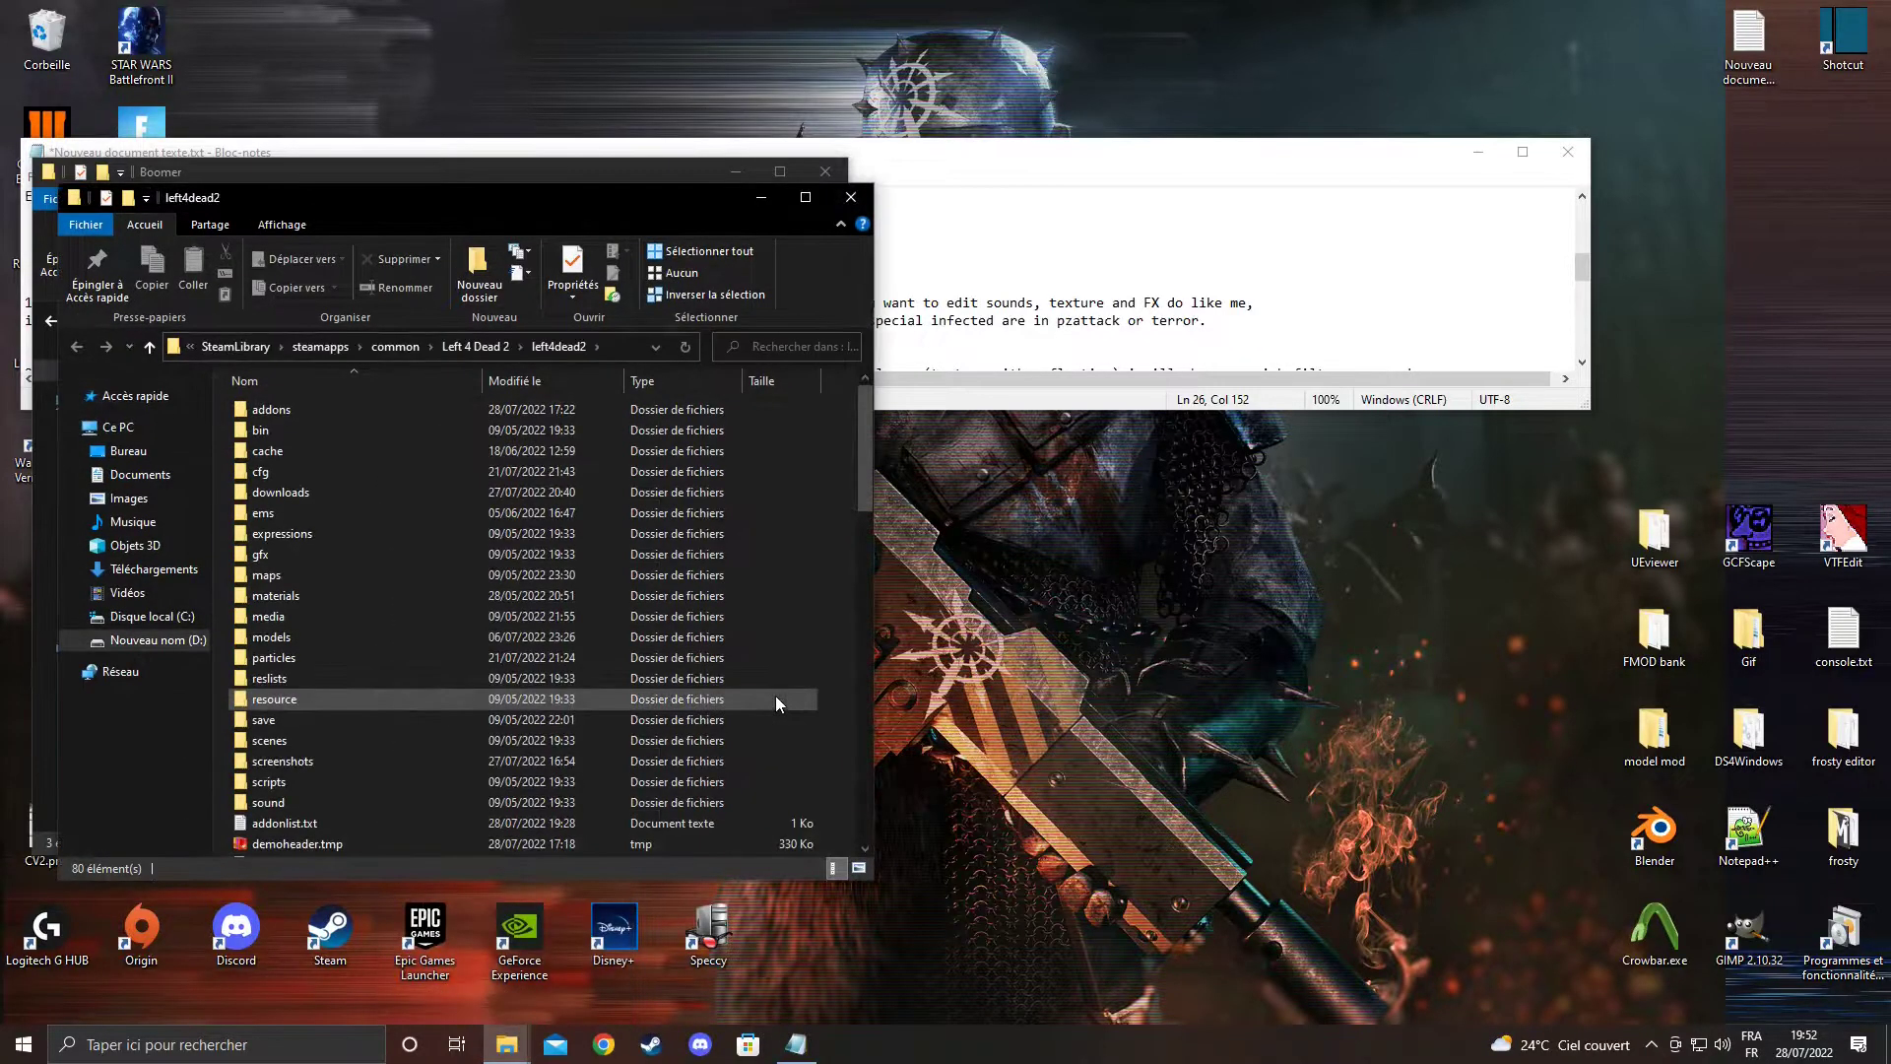
left_click_drag(547, 206, 1333, 198)
double_click(1095, 783)
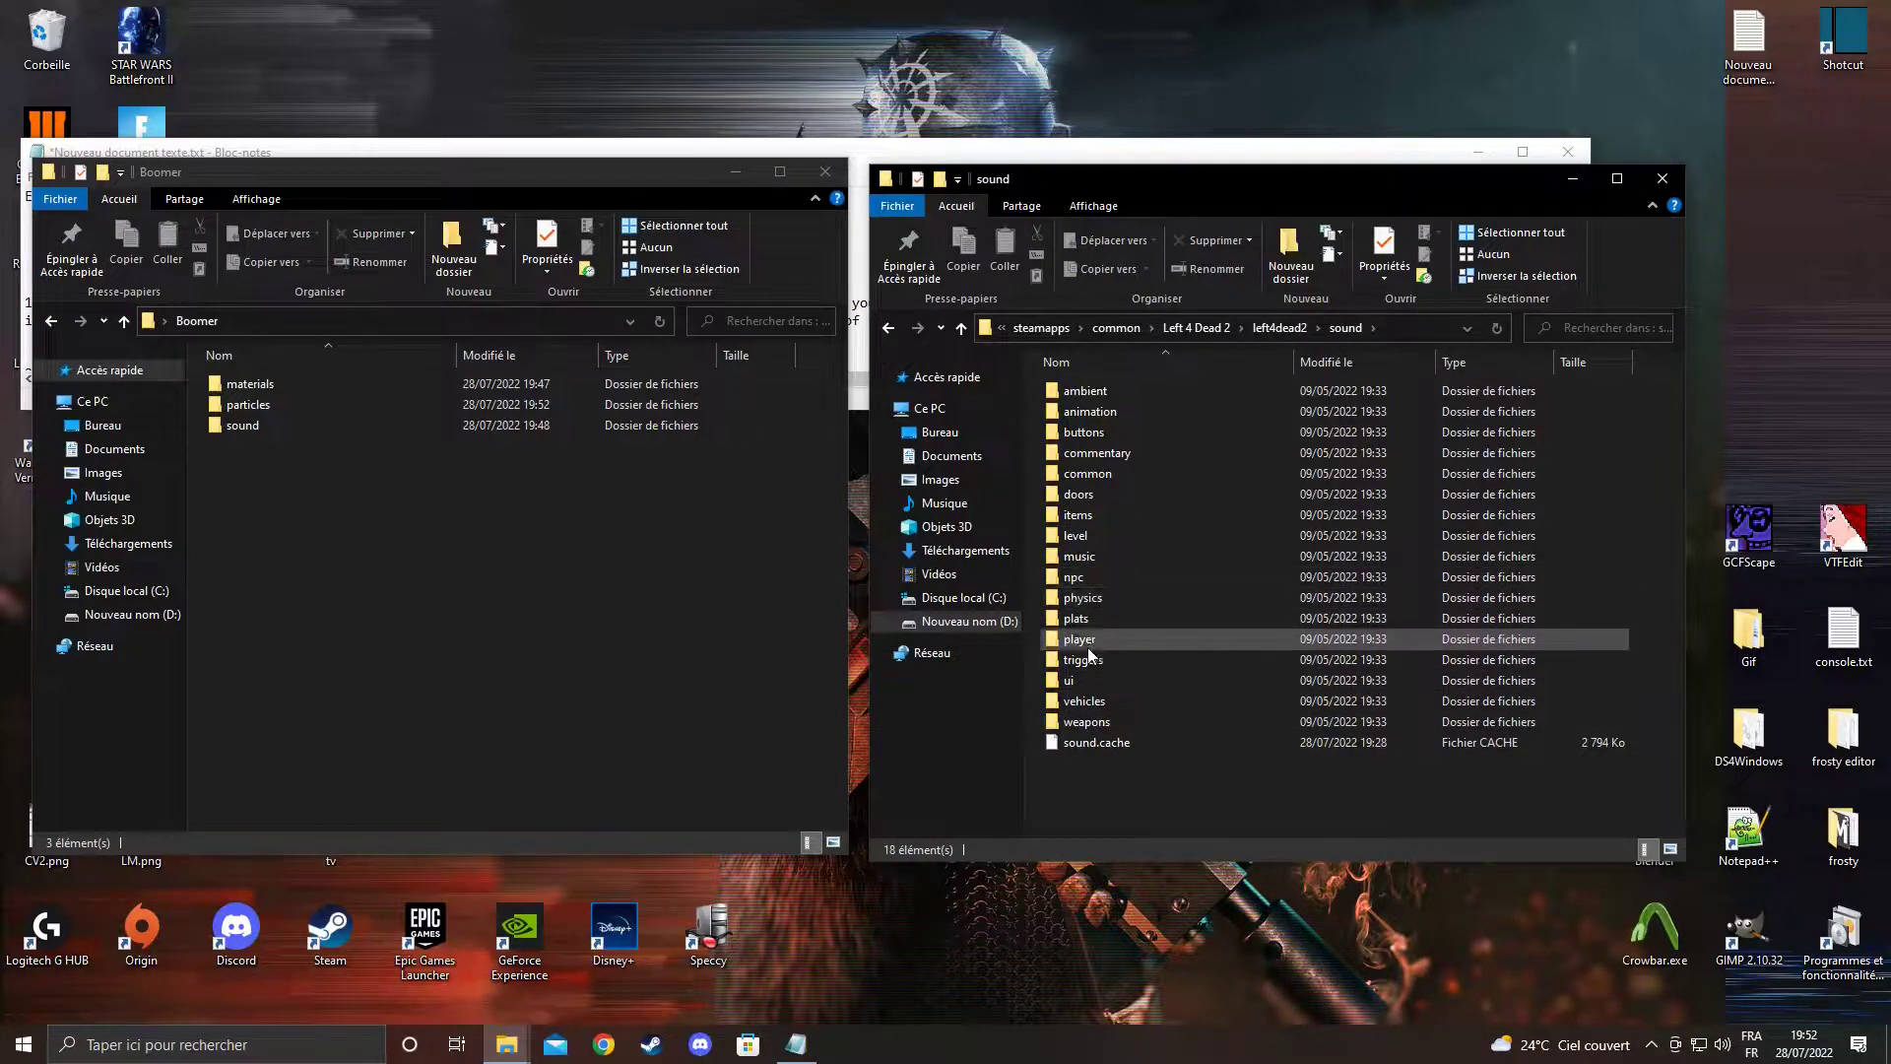
double_click(1095, 556)
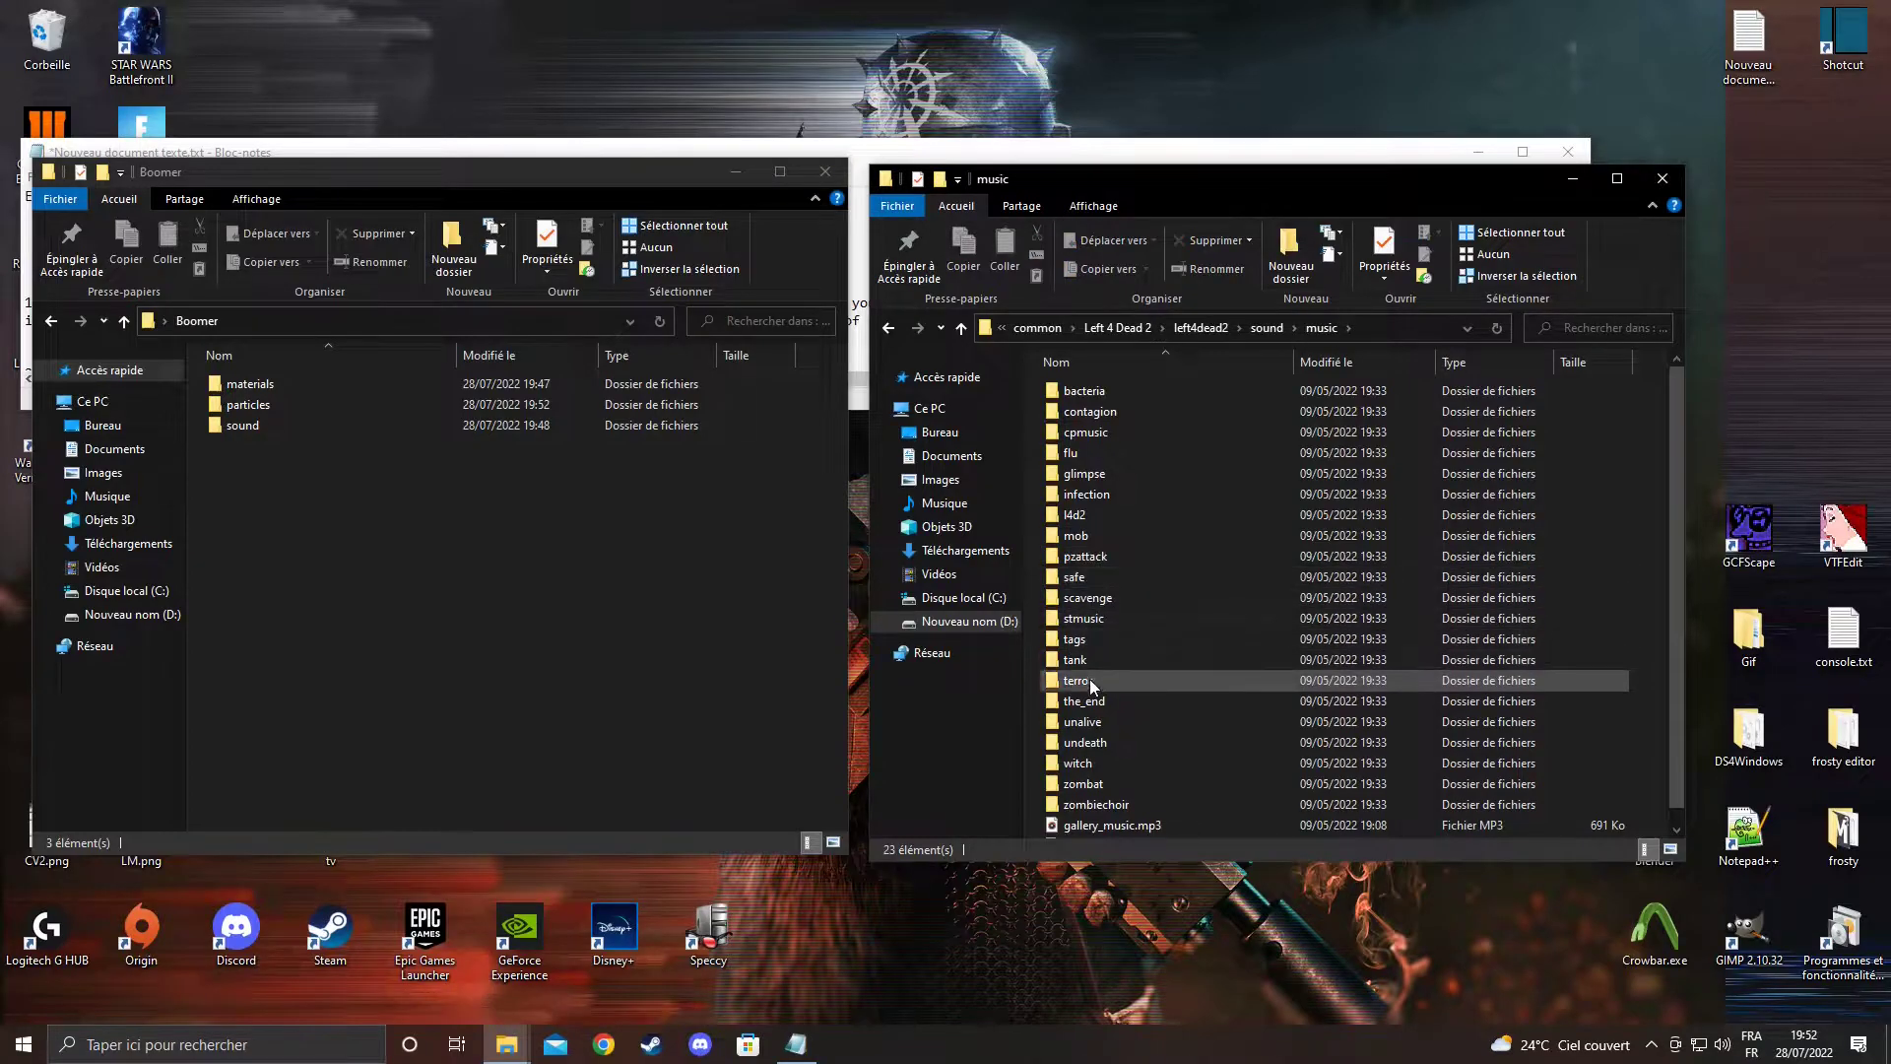
double_click(1090, 679)
Preview pukricide.wav in the music player, then copy the file into the Boomer mod's sound\music\terror folder
double_click(1099, 558)
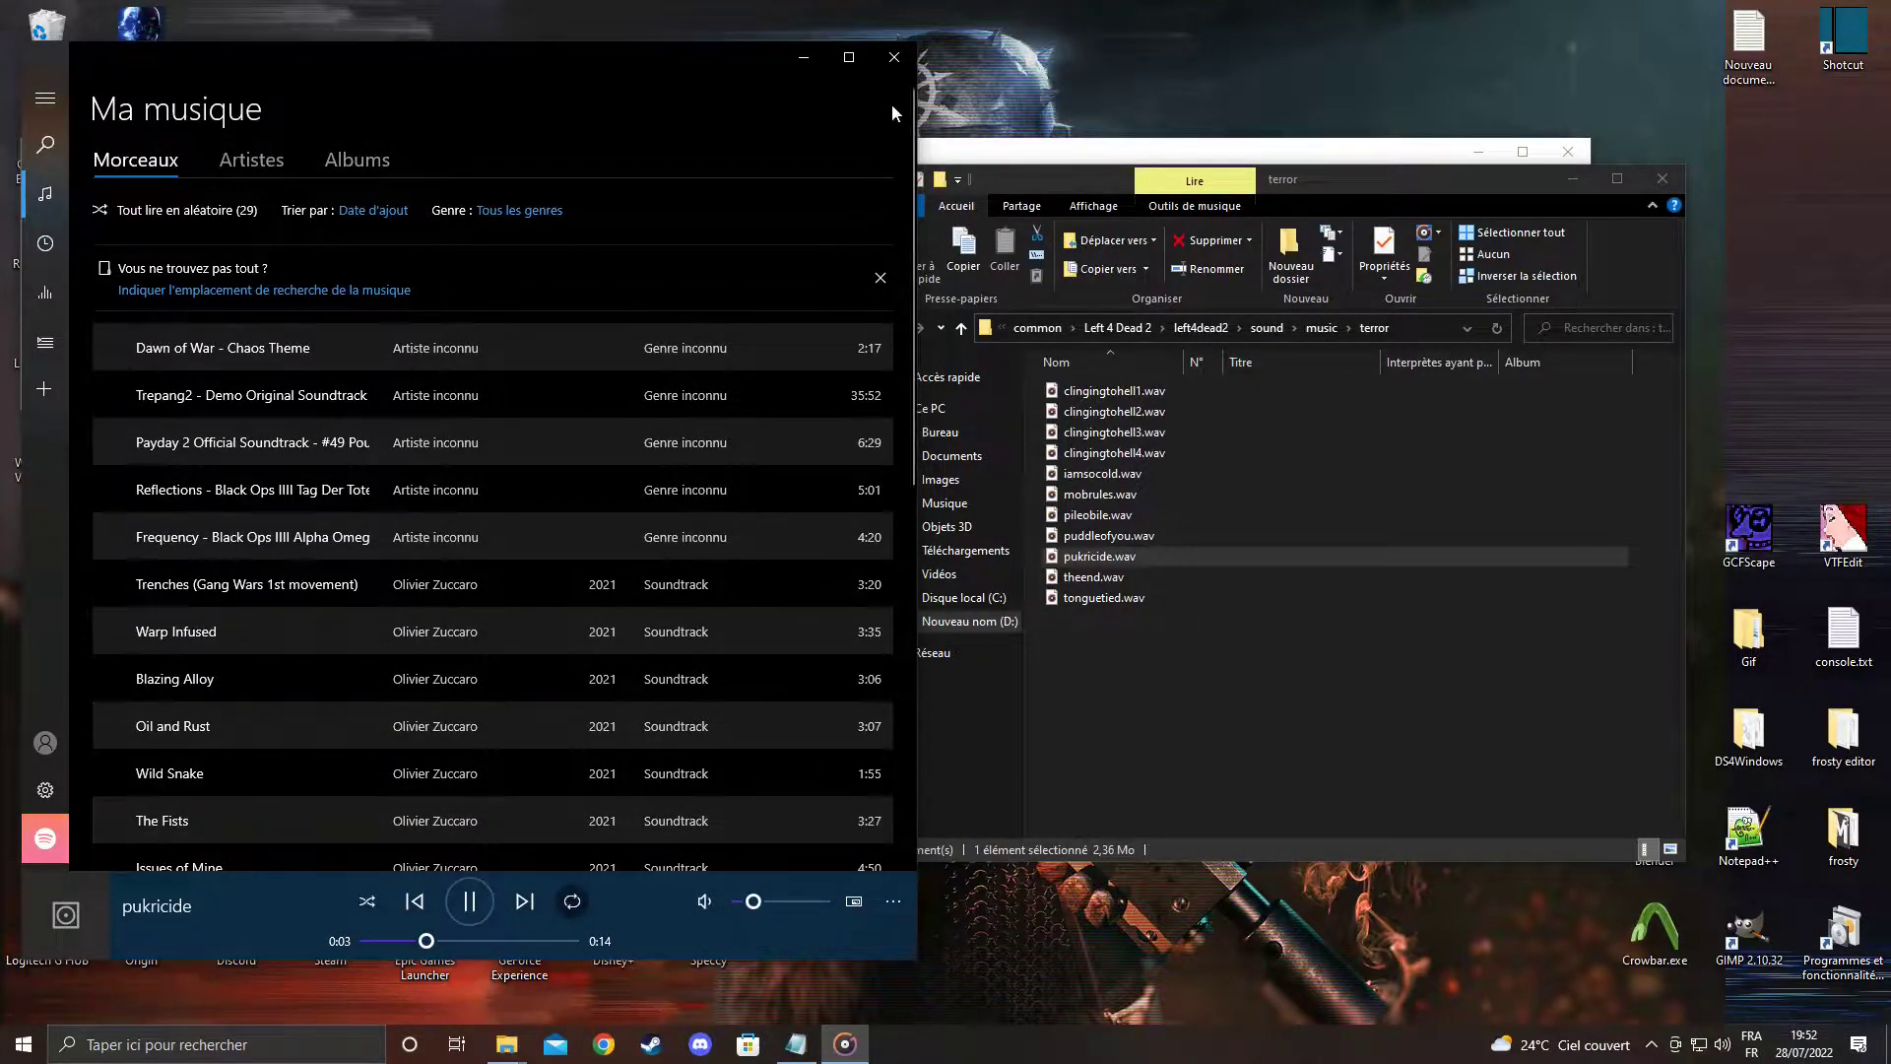
left_click(895, 56)
right_click(1101, 557)
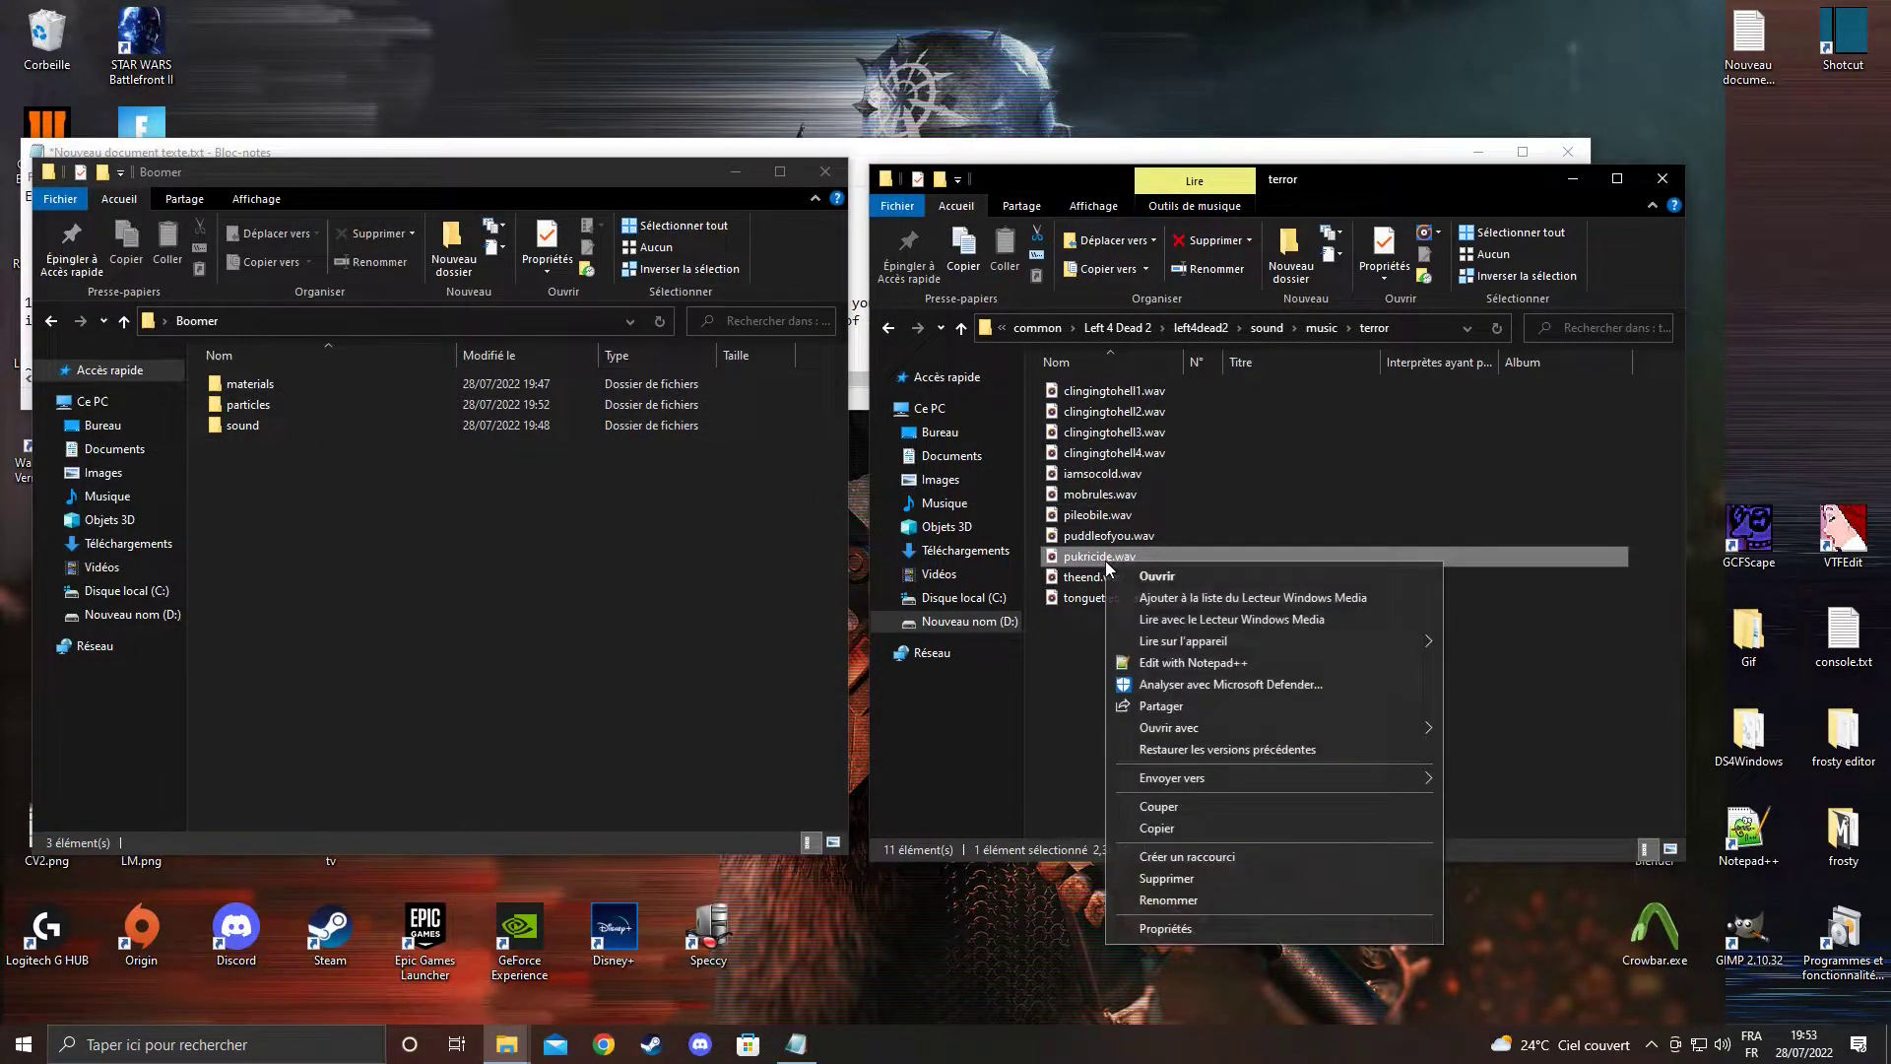
left_click(1158, 828)
double_click(264, 428)
double_click(264, 384)
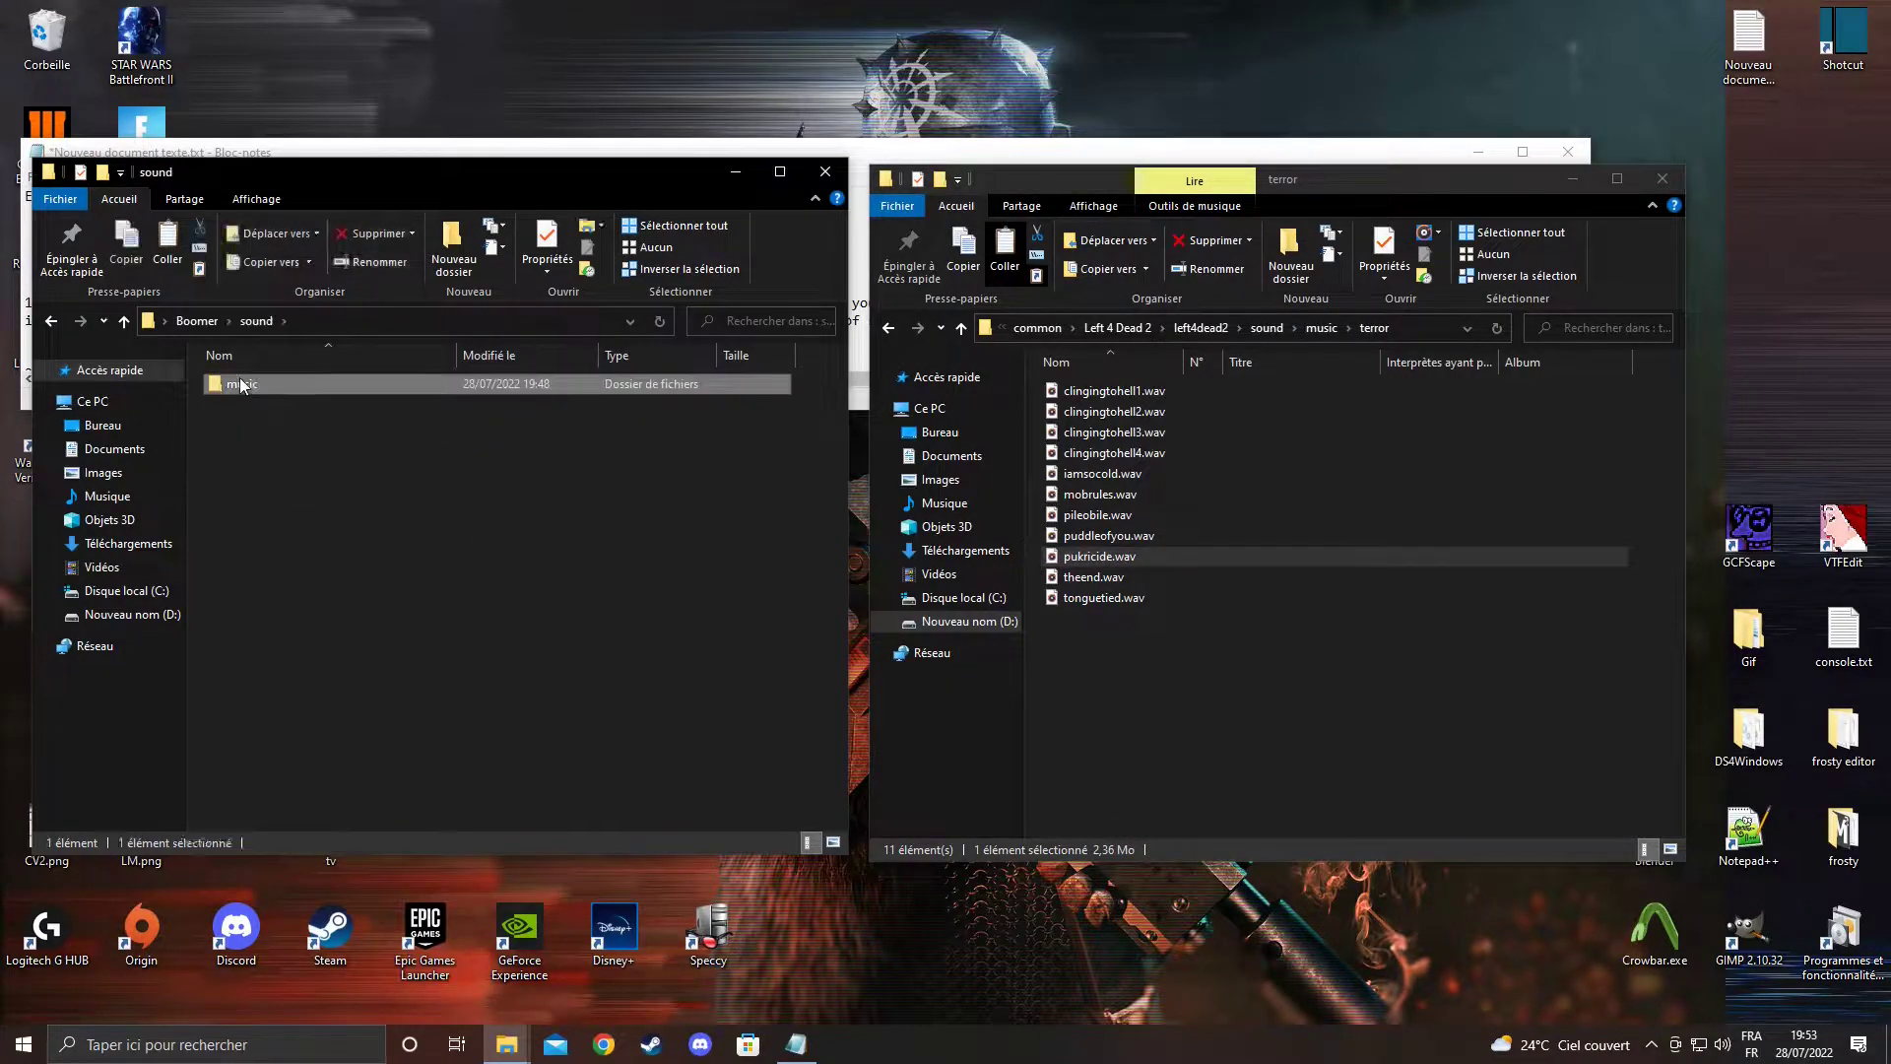
double_click(272, 380)
right_click(274, 487)
left_click(325, 624)
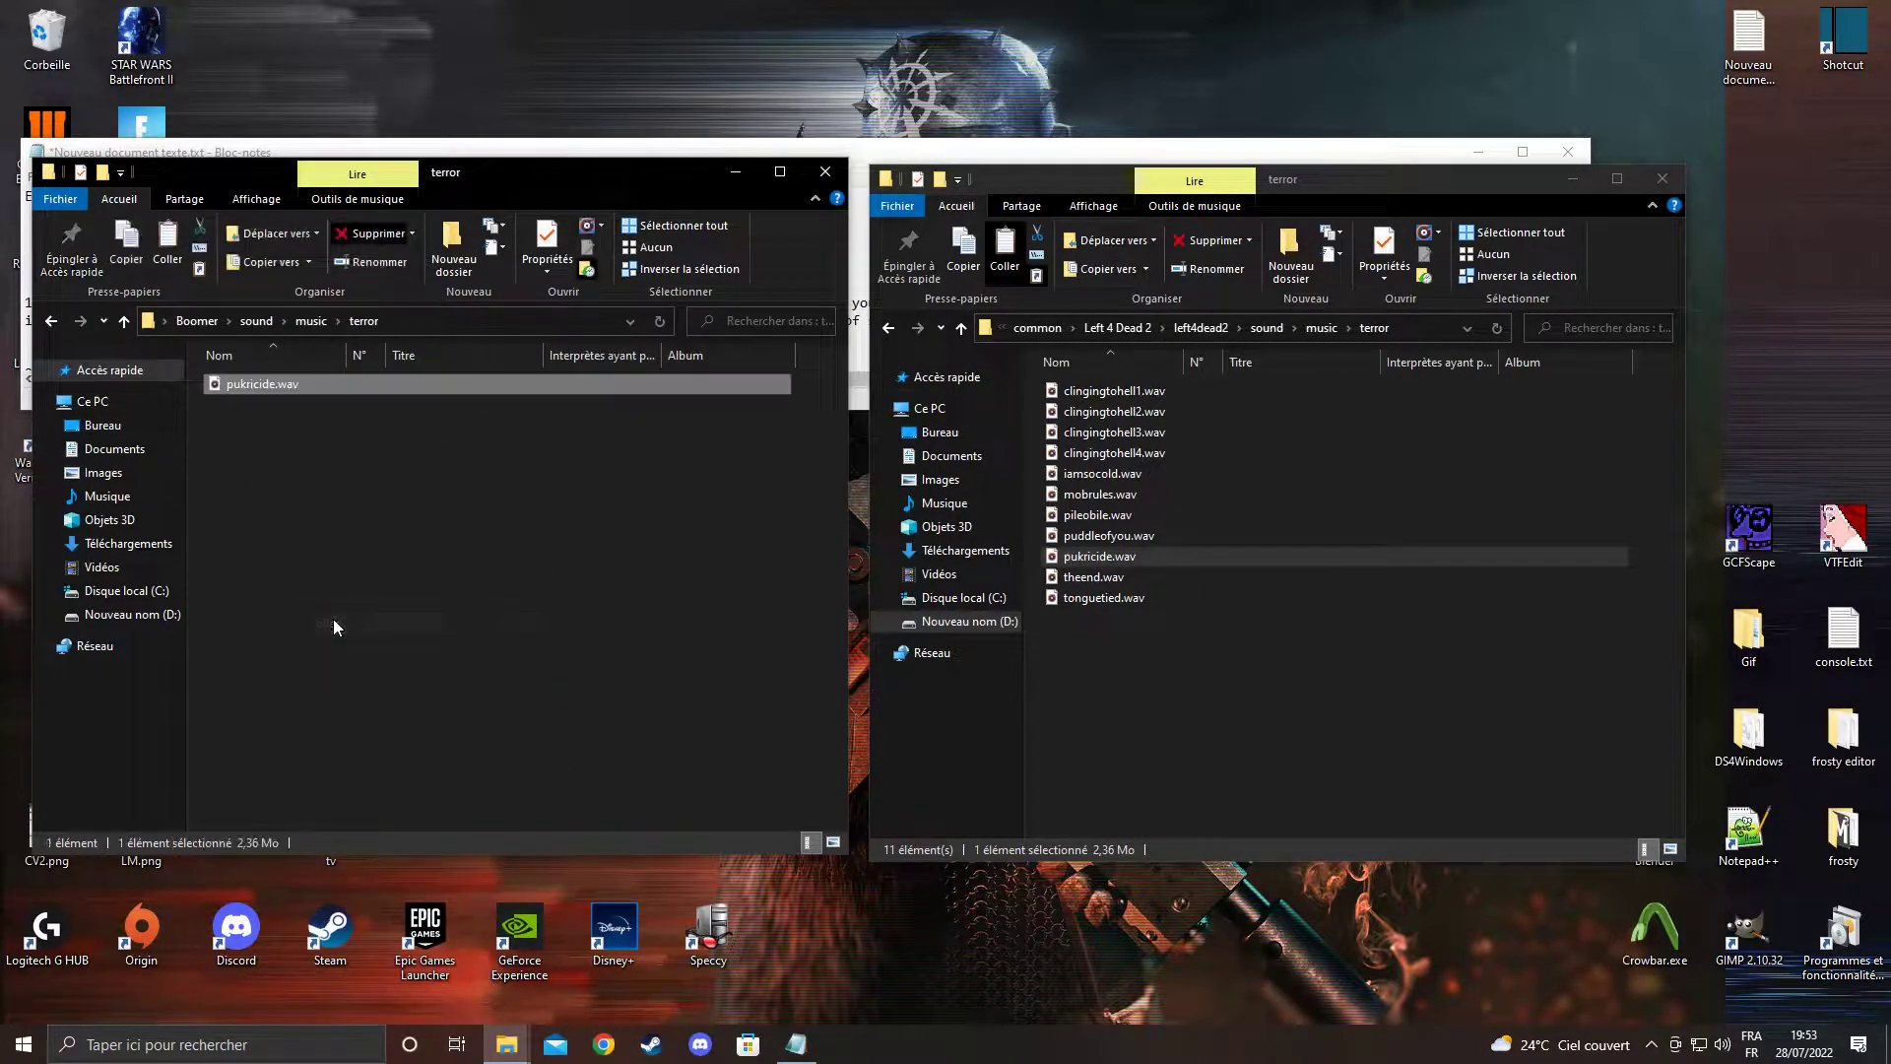
Close both folder windows and read the notes' second instruction, about editing the textures
left_click(1662, 178)
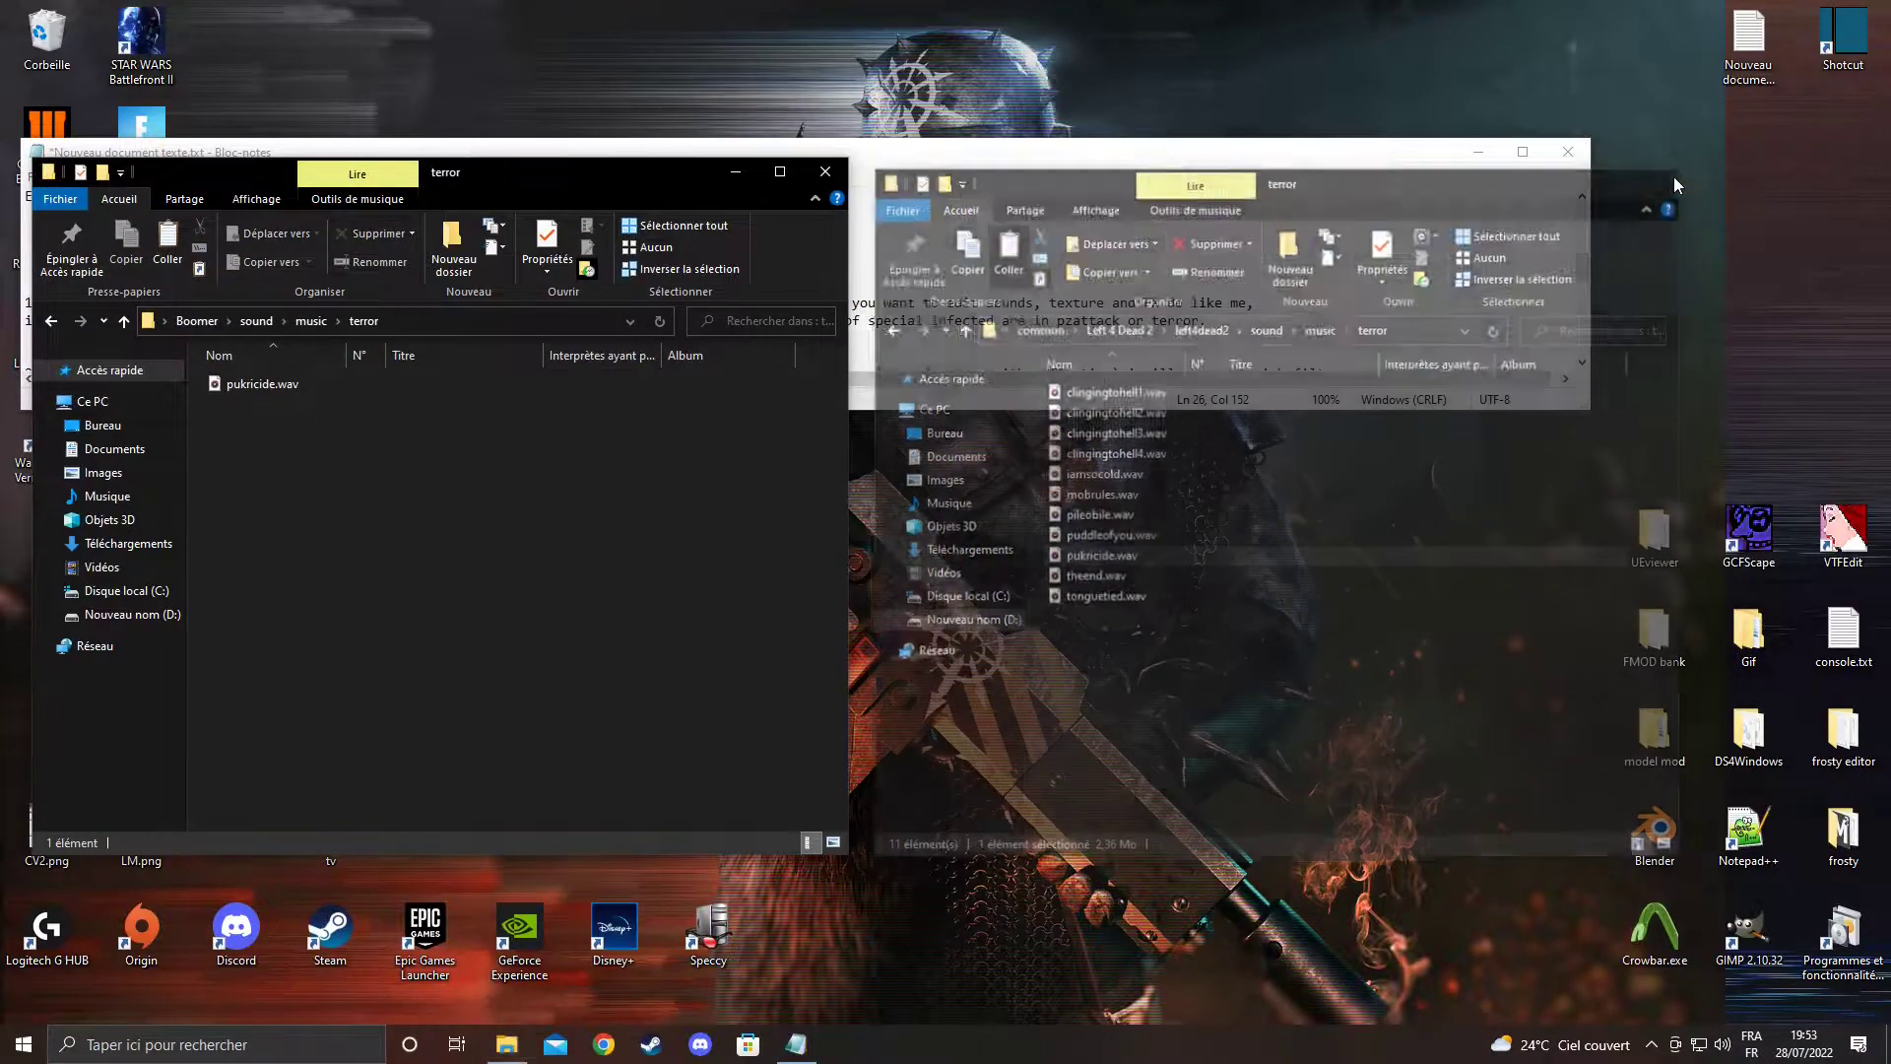
left_click(825, 172)
scroll(102, 258, "down", 2)
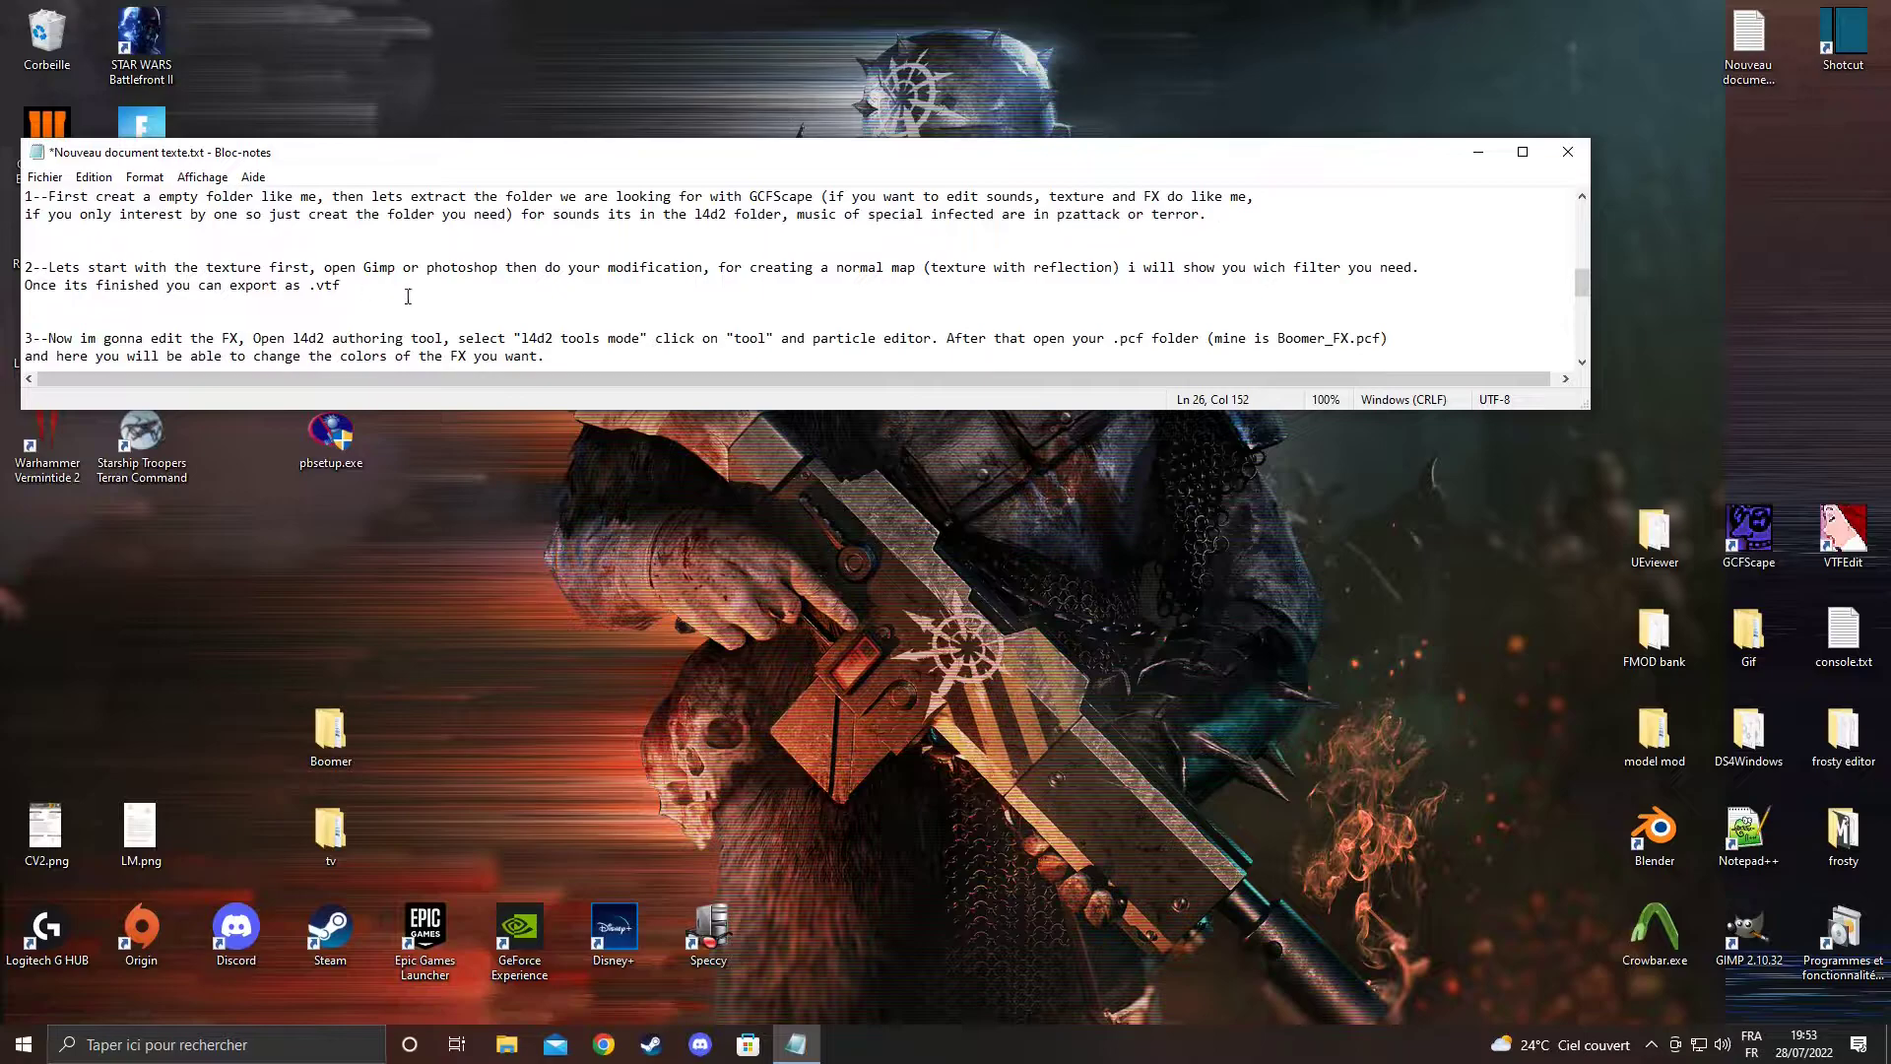
scroll(411, 306, "up", 1)
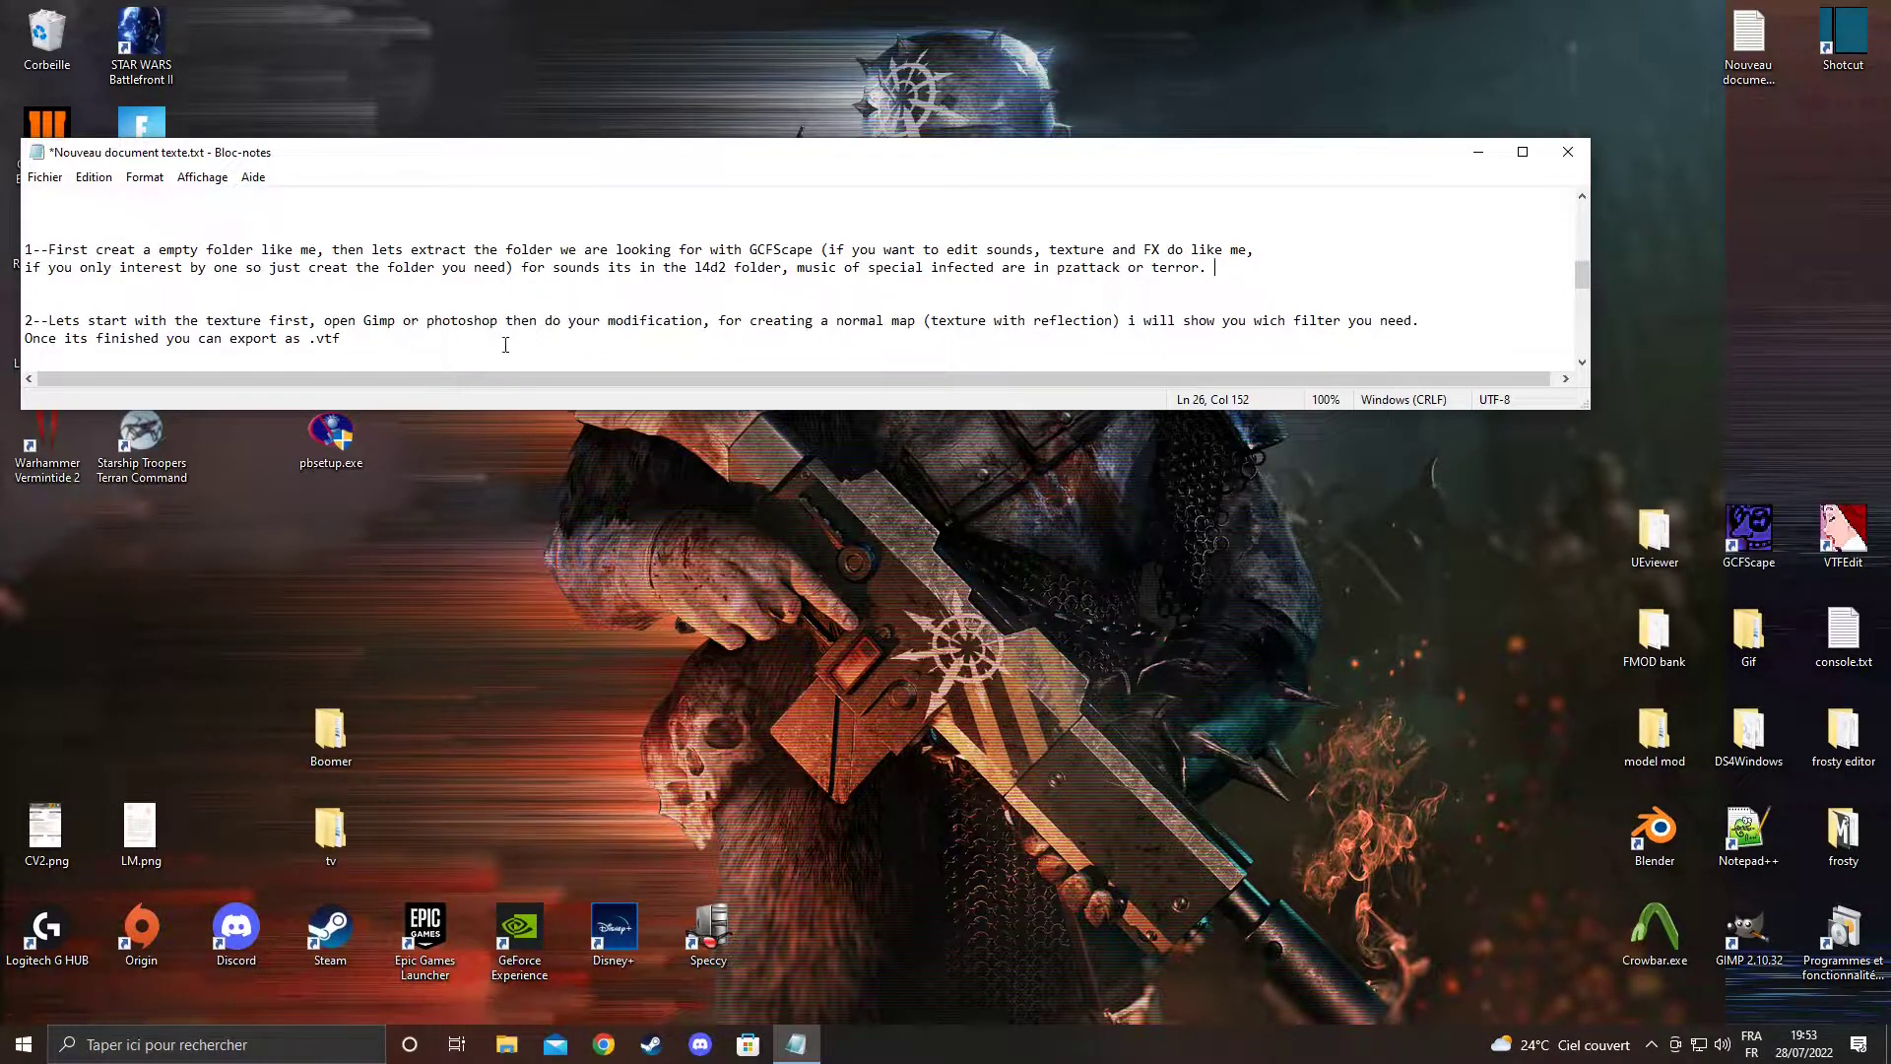
Launch GIMP and open boomer.vtf, boomer_color.vtf and boomer_normal.vtf from the Boomer mod's materials\models\infected\boomer folder
left_click(1766, 924)
double_click(1719, 909)
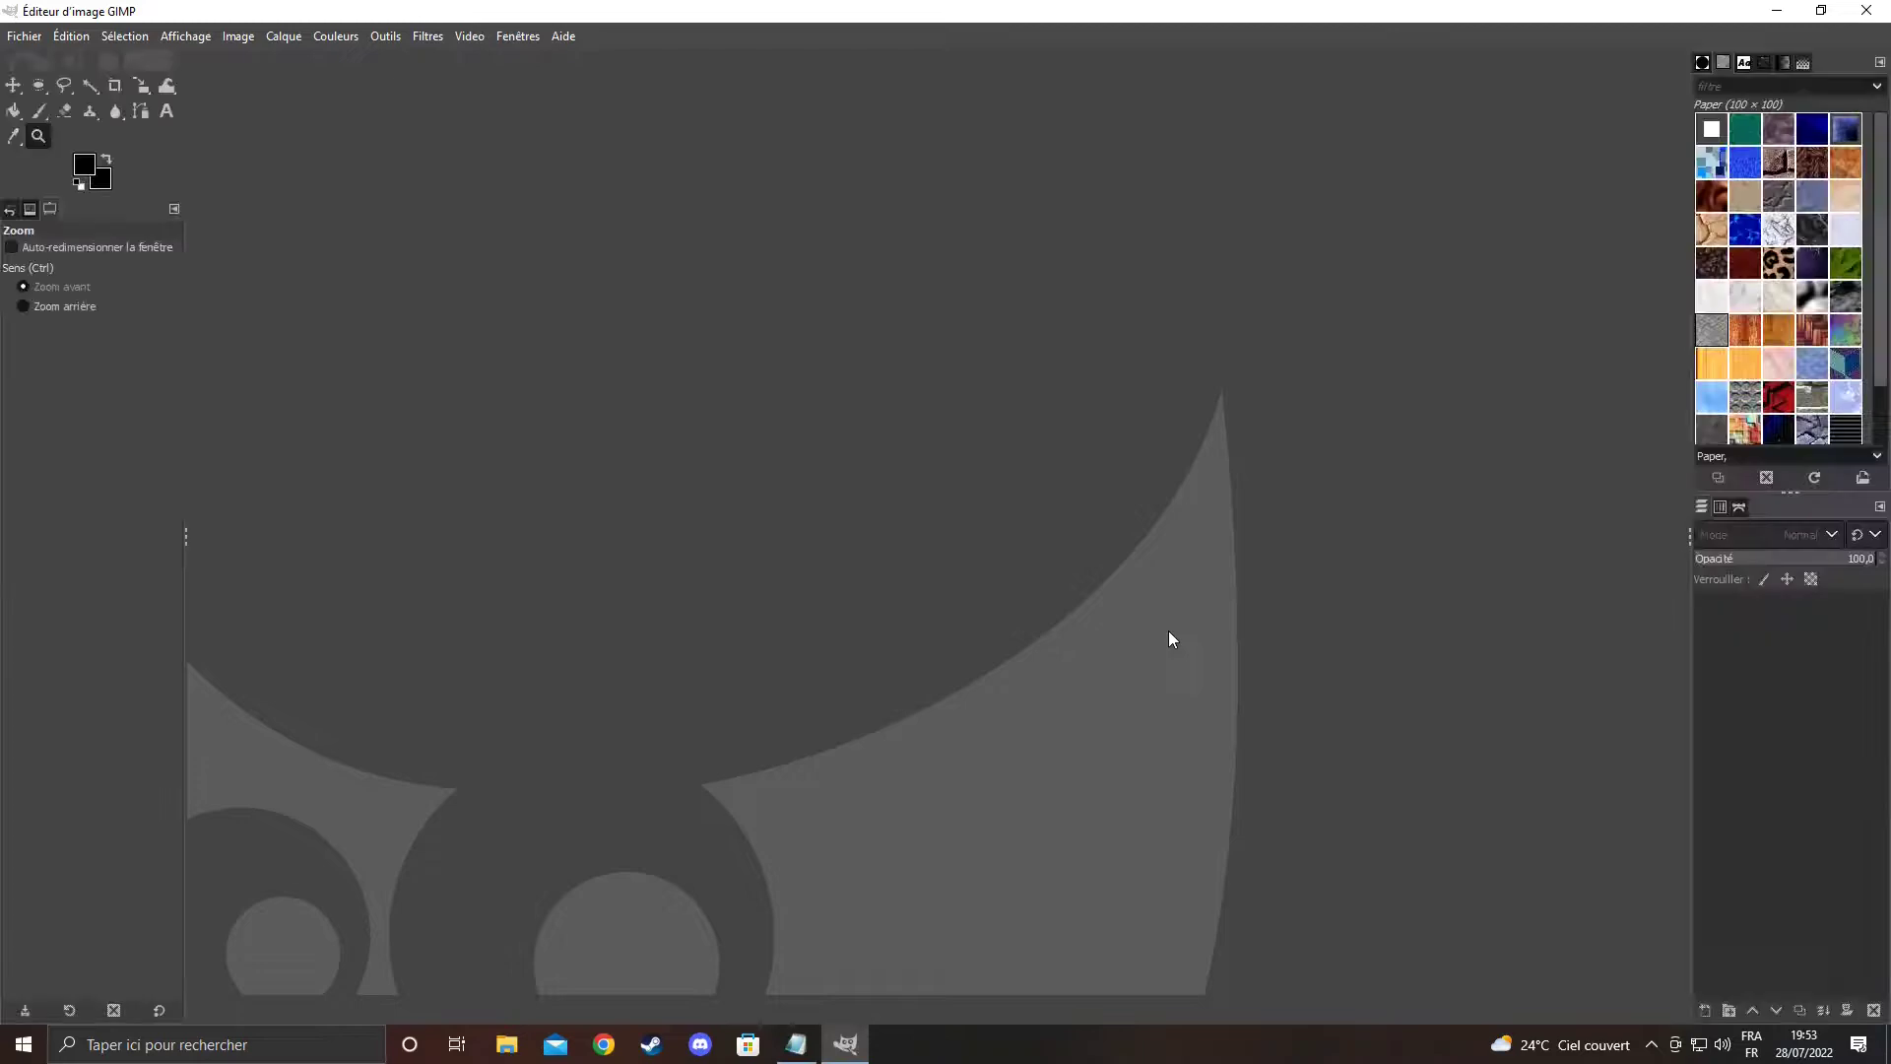
left_click(28, 39)
left_click(61, 118)
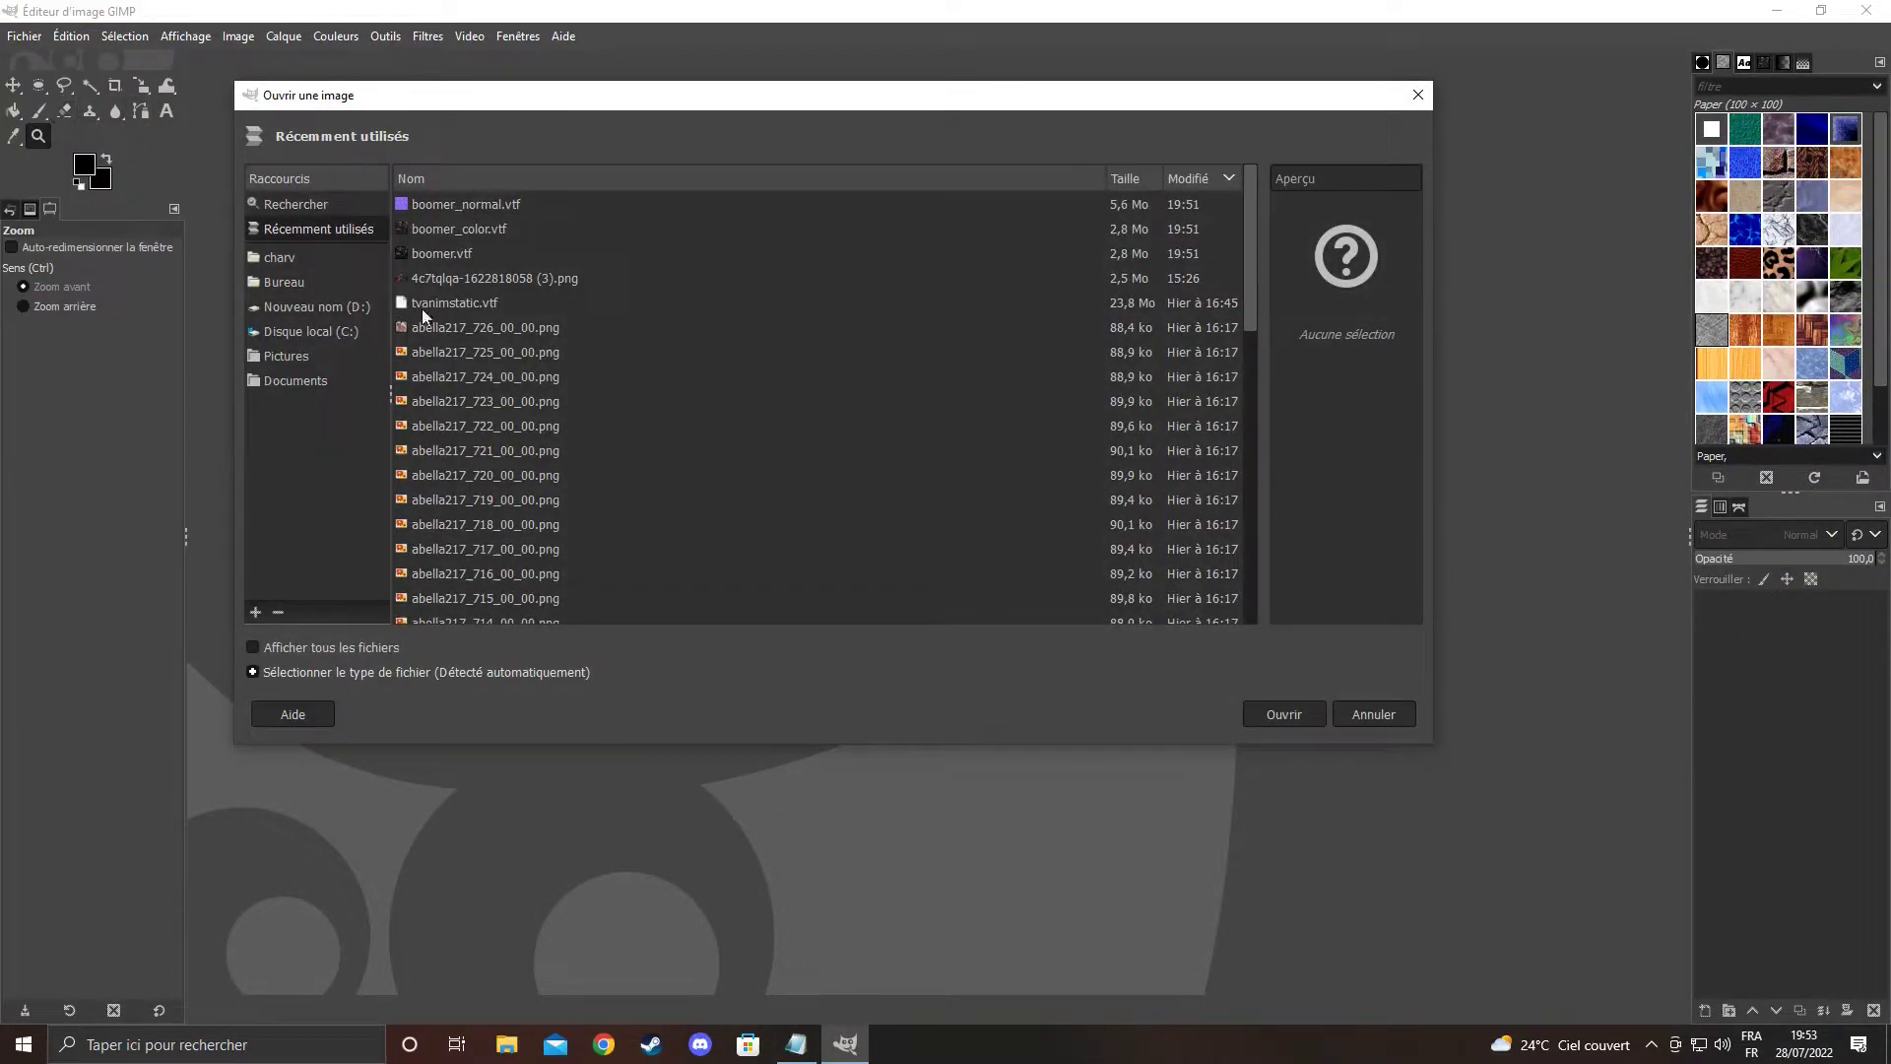
left_click(280, 285)
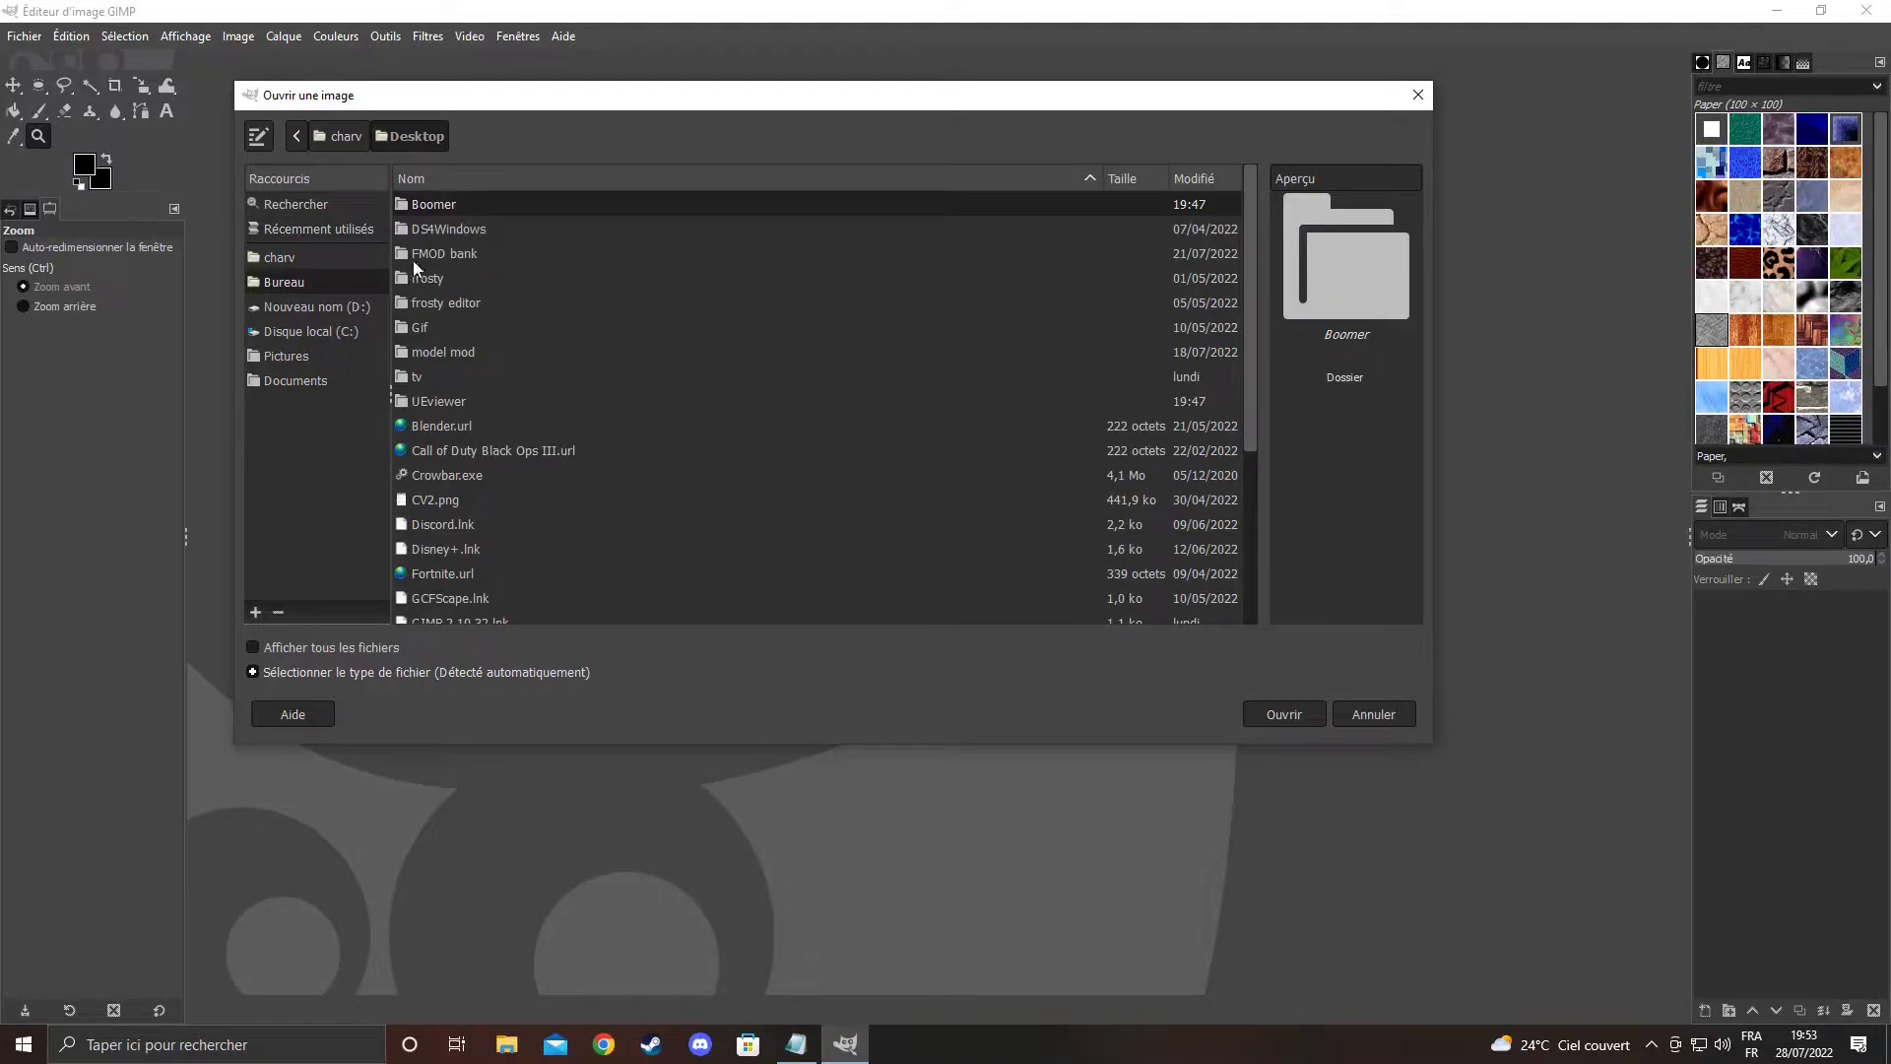
double_click(434, 204)
double_click(433, 204)
double_click(433, 204)
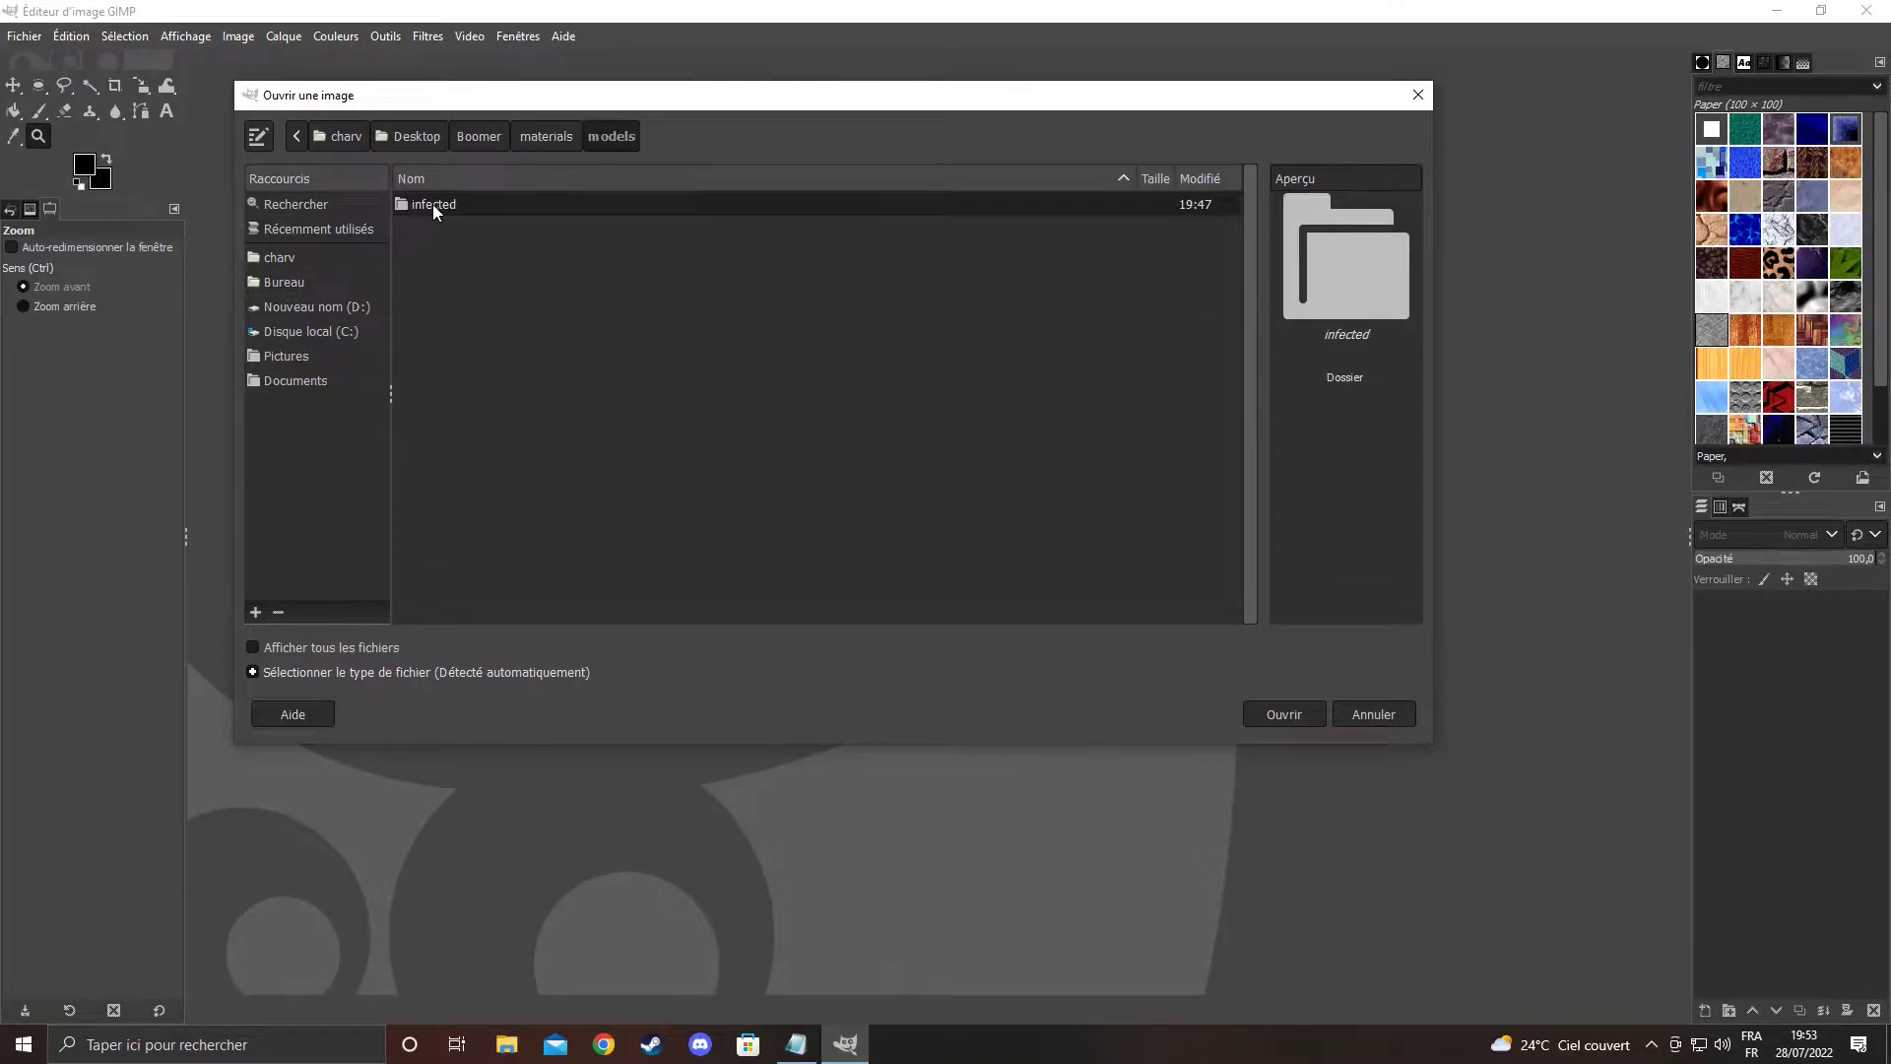
double_click(433, 204)
double_click(434, 204)
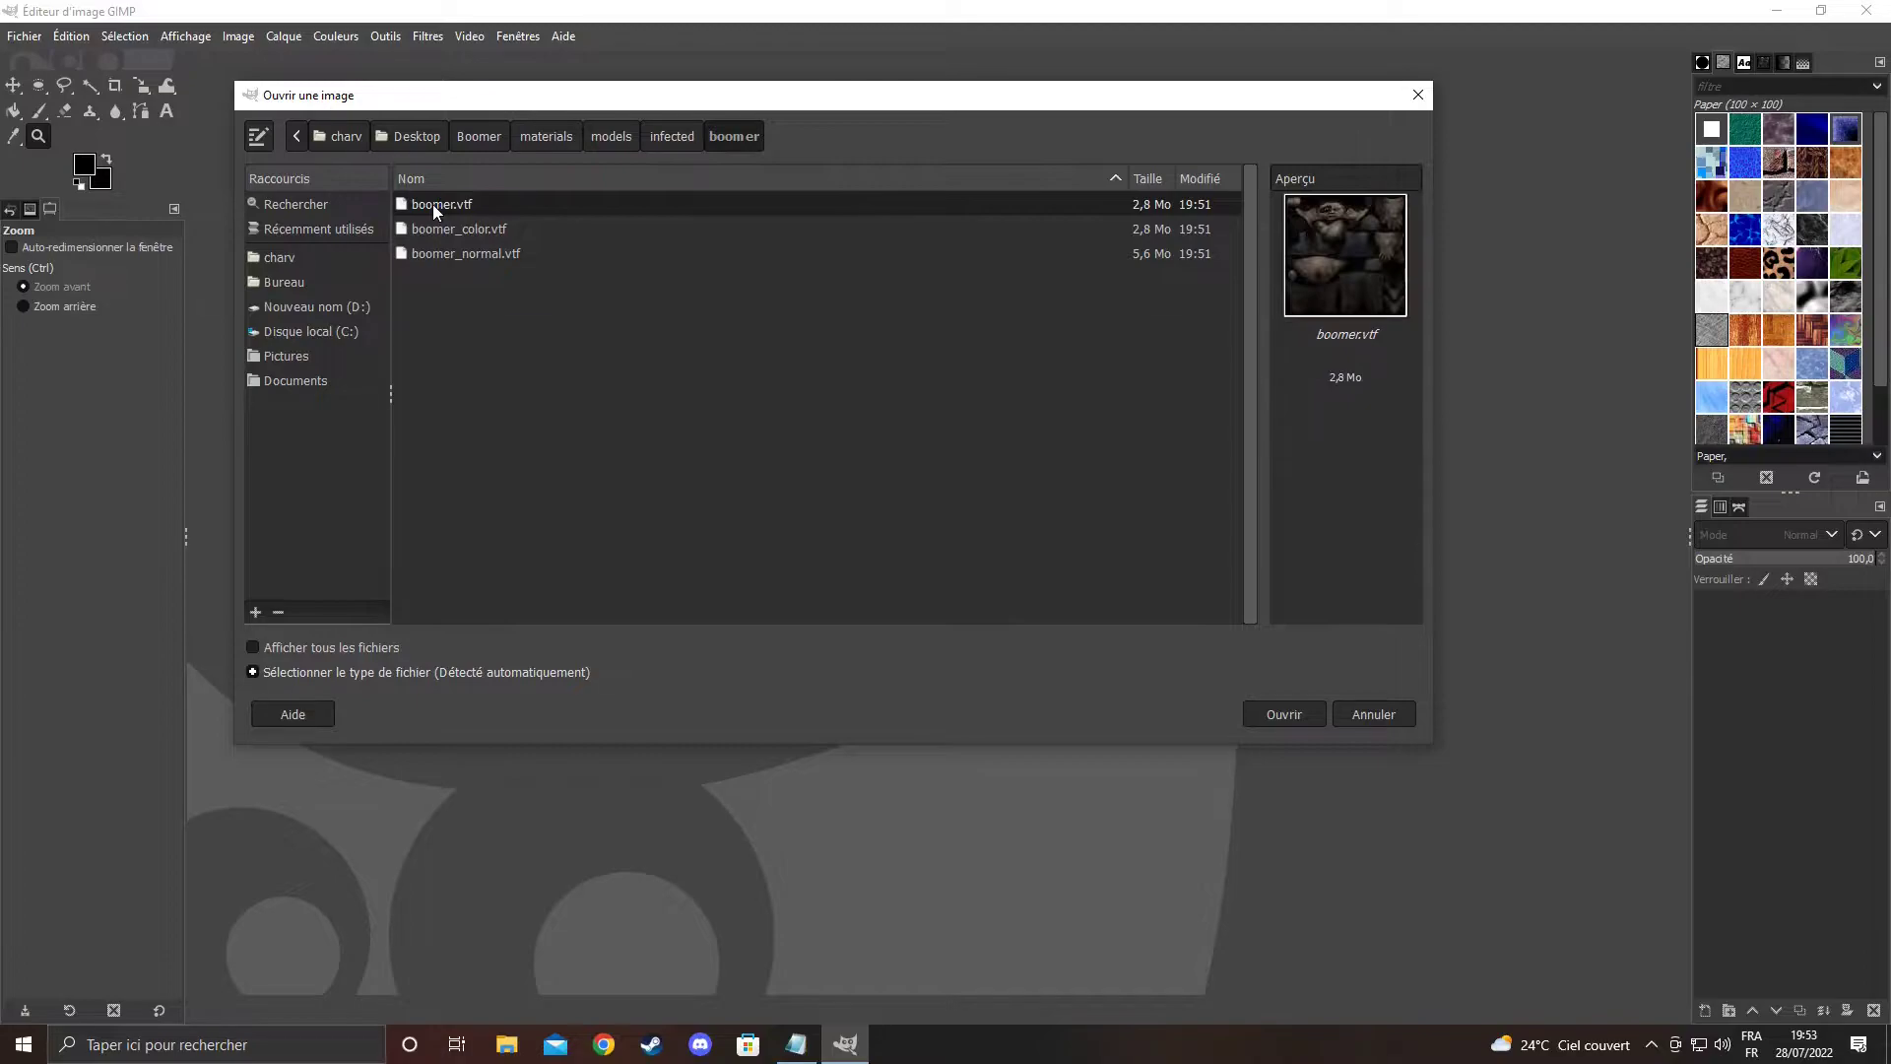
left_click(451, 254, "shift")
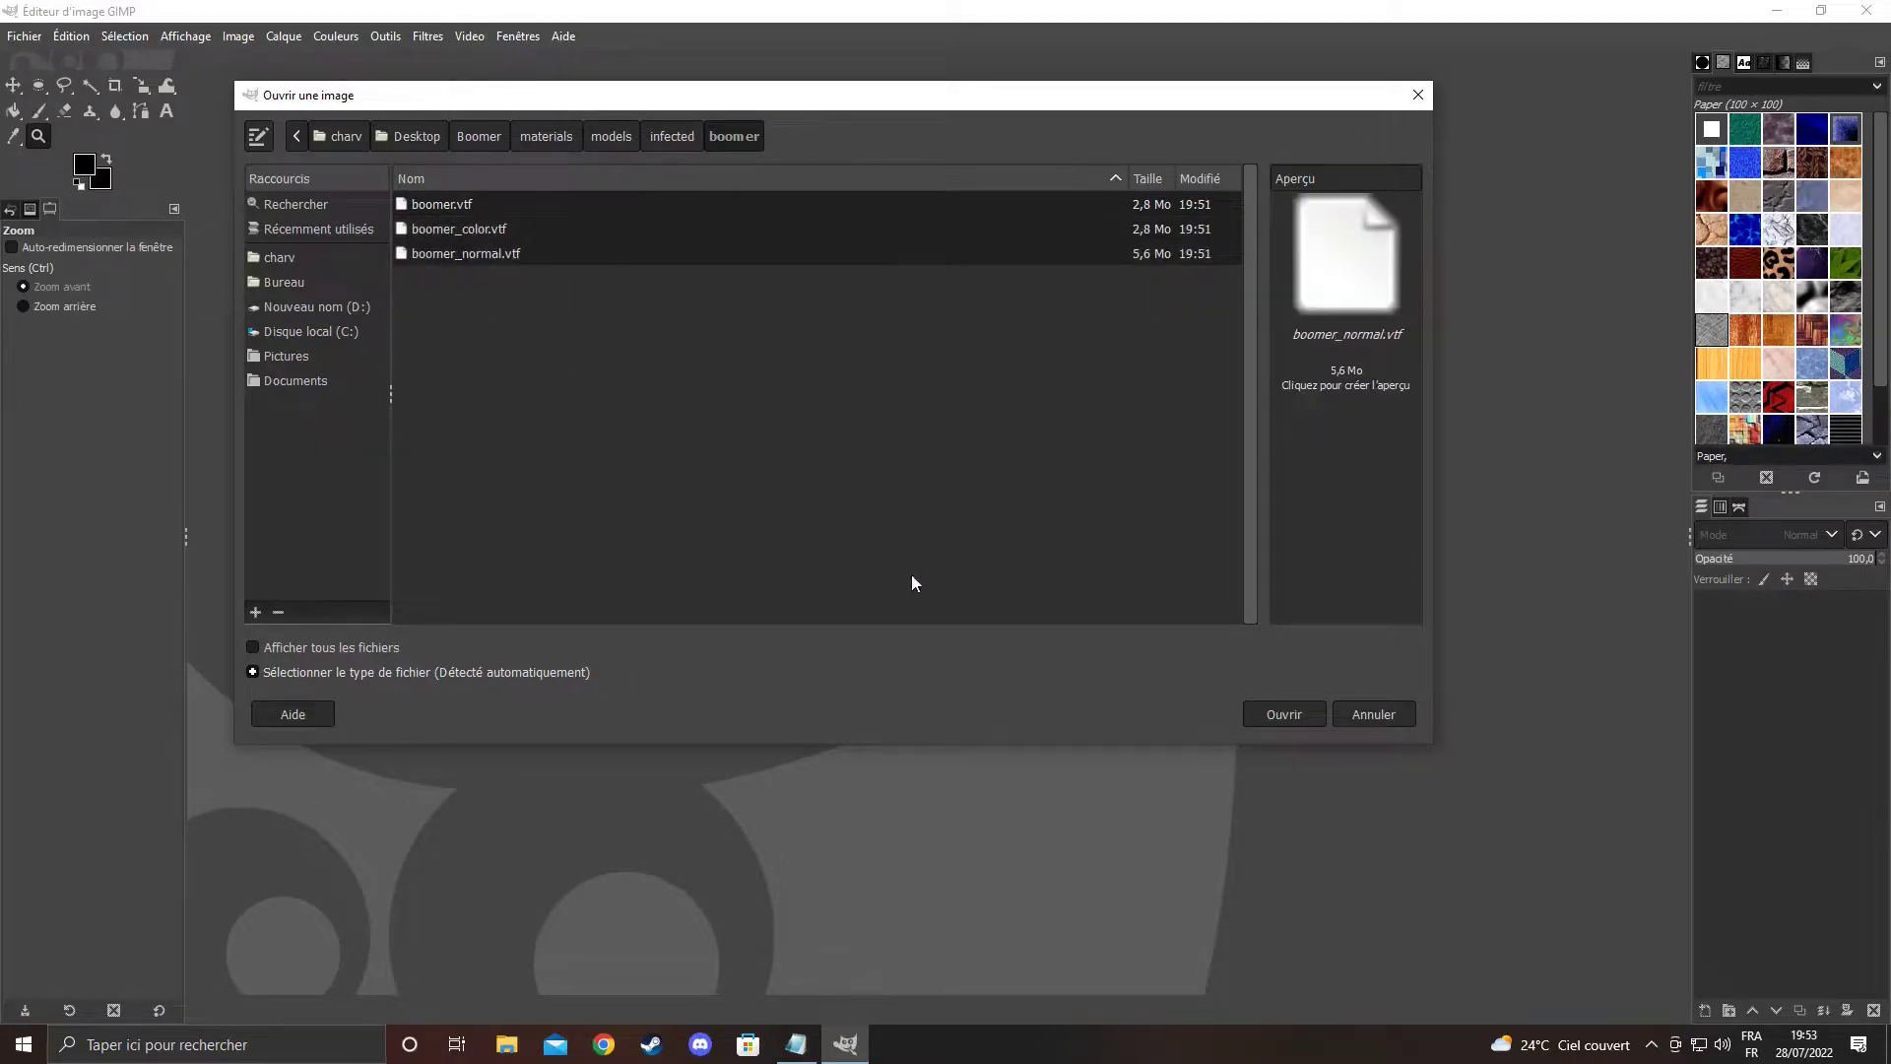
left_click(1274, 713)
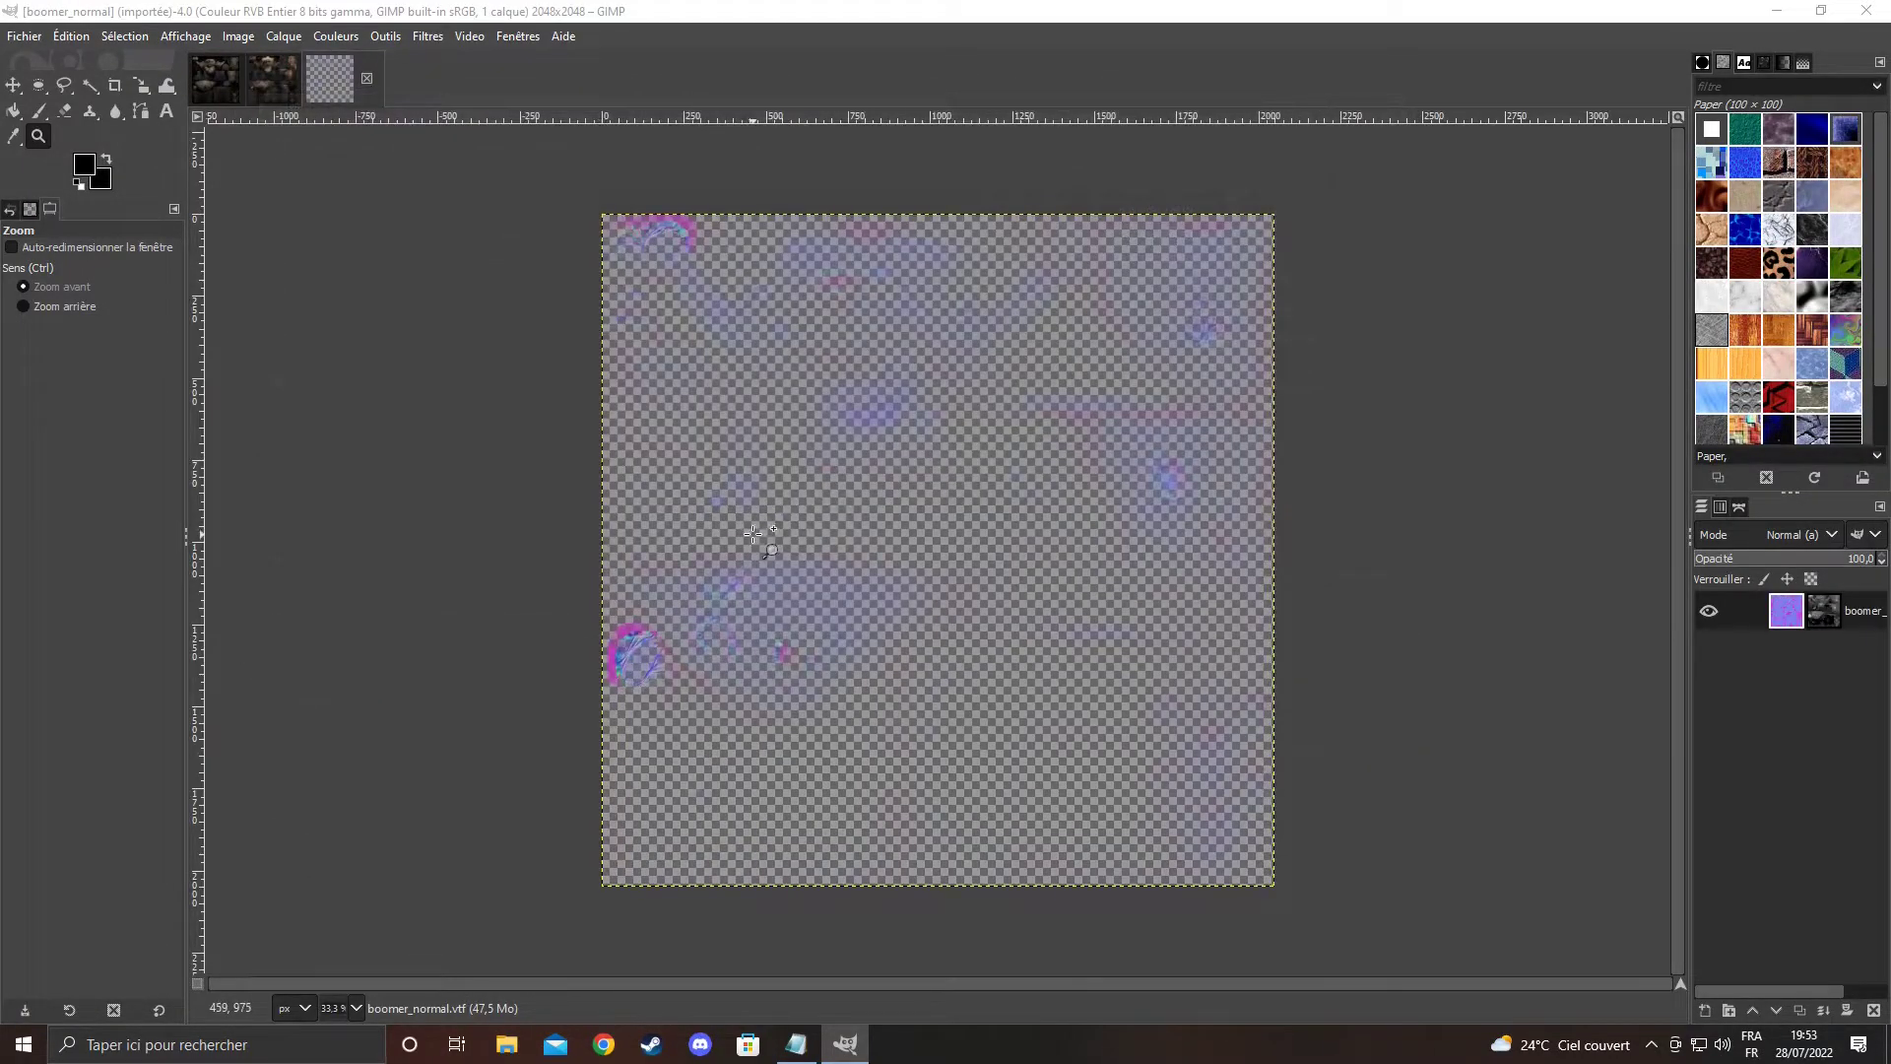
View the boomer, boomer_color and boomer_normal textures one after another
left_click(213, 82)
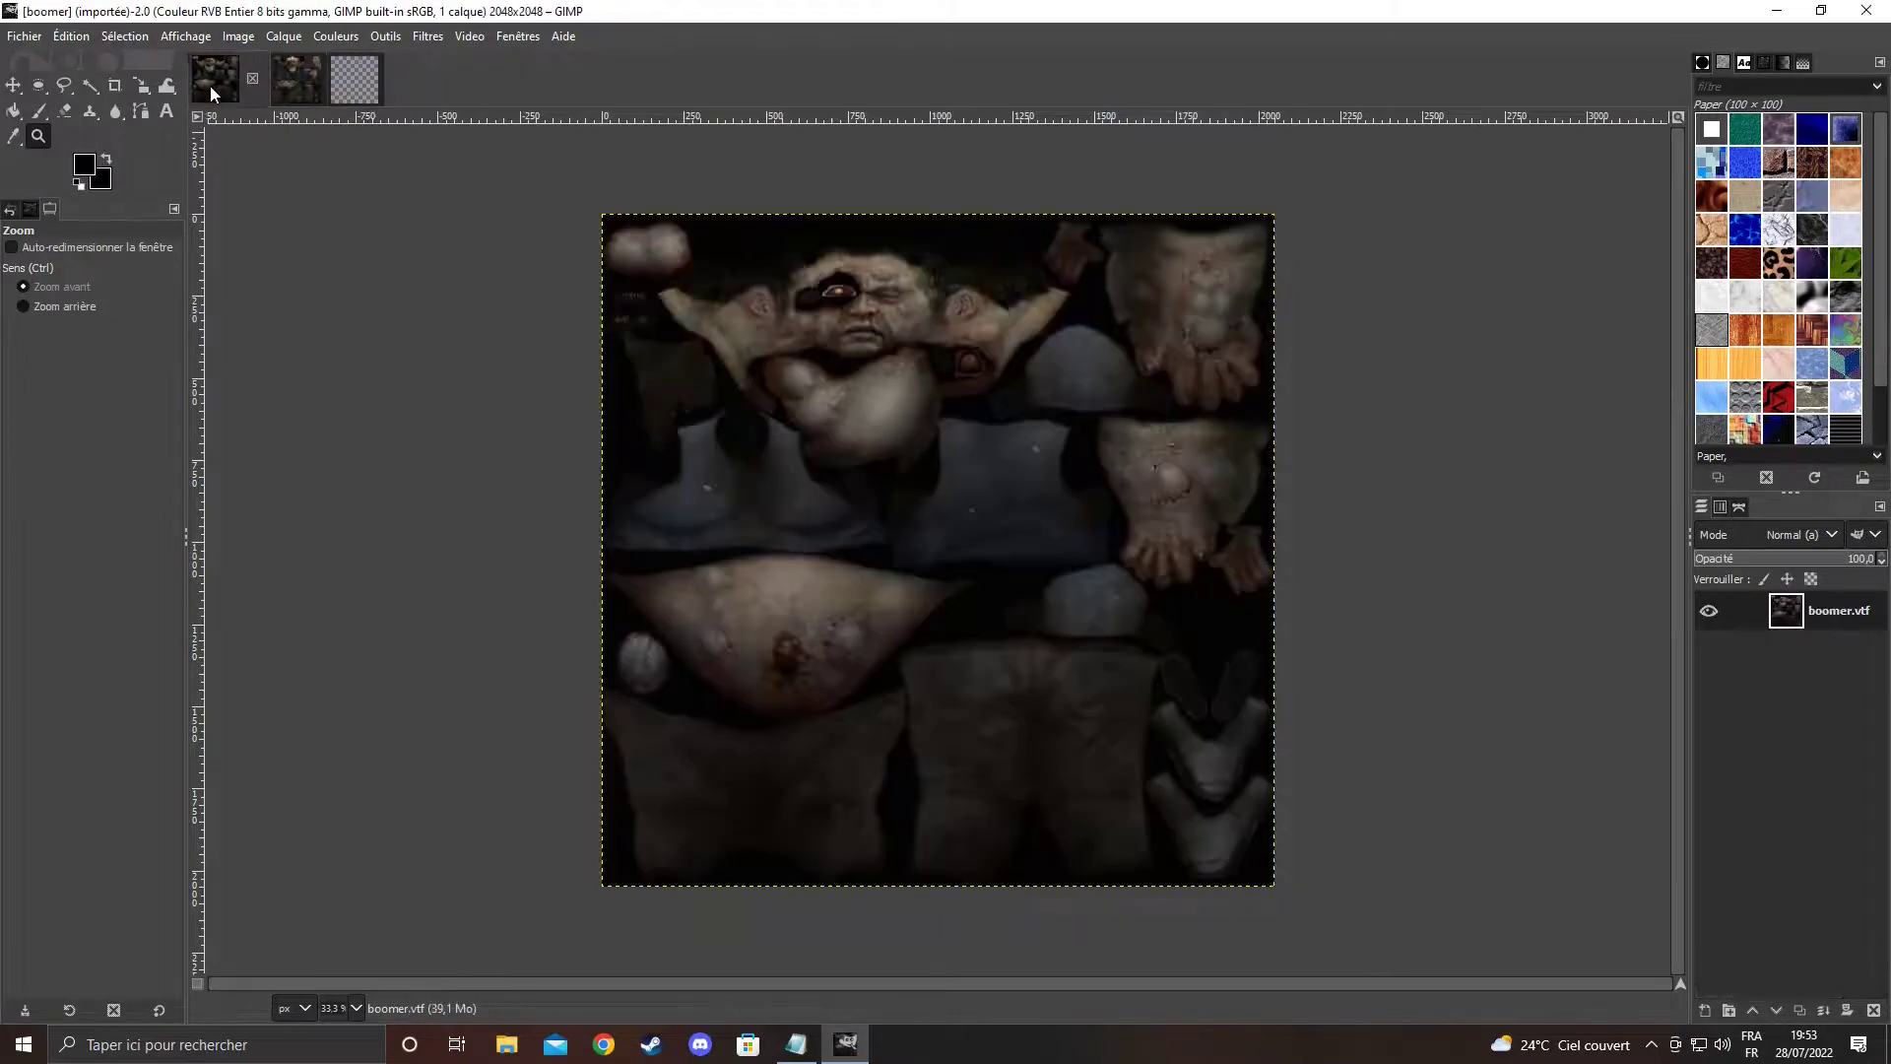
left_click(293, 84)
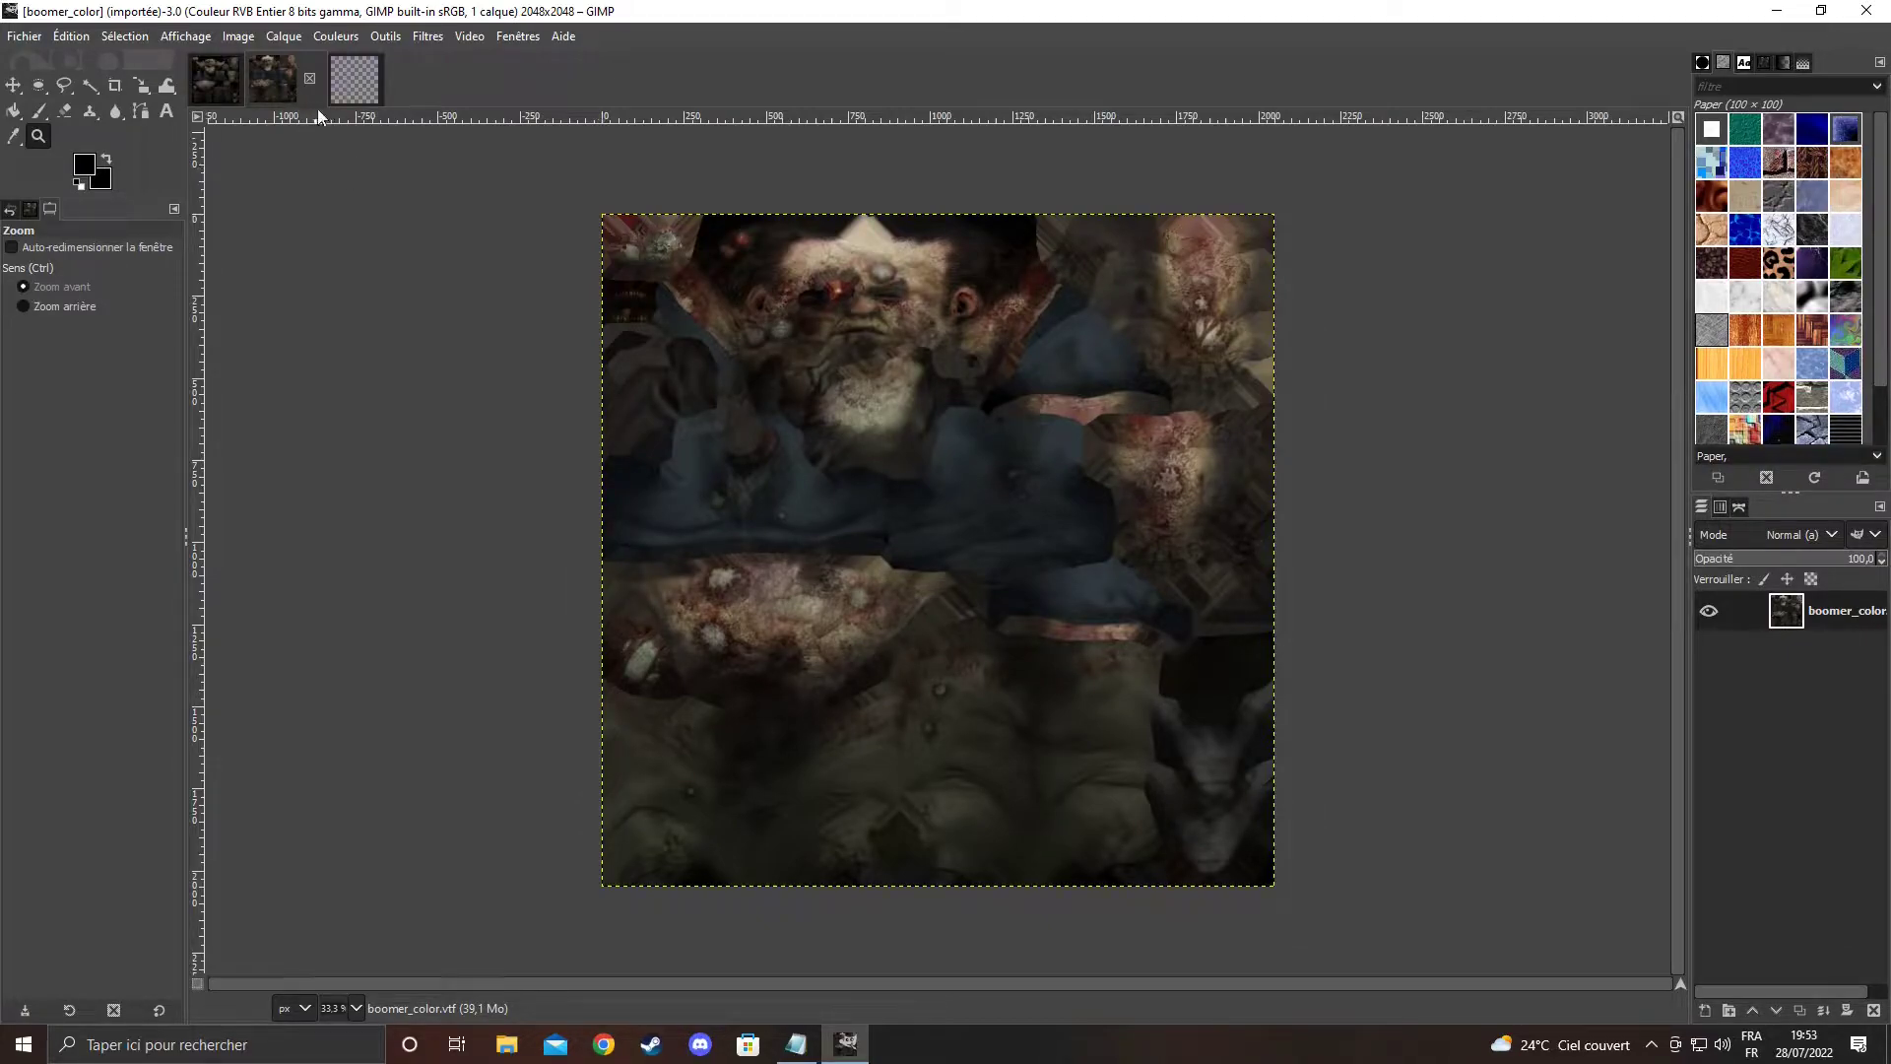
left_click(343, 94)
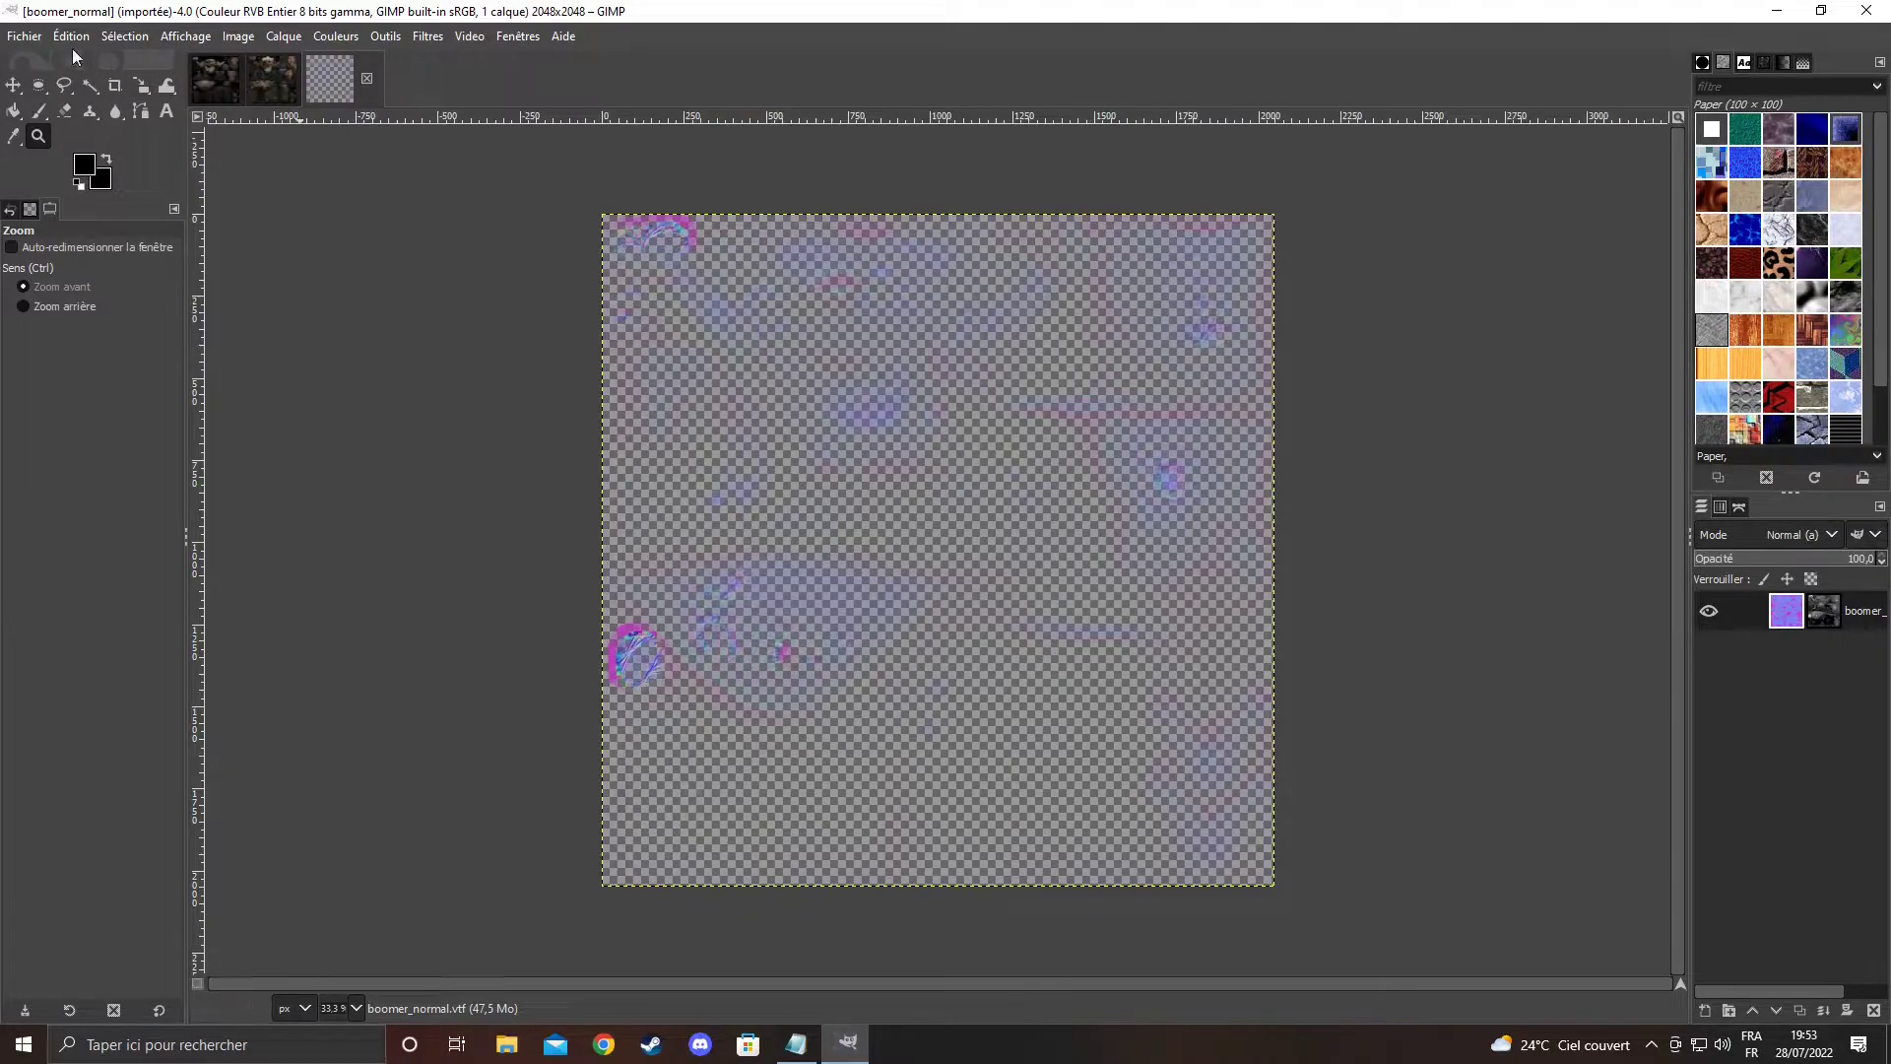
left_click(30, 37)
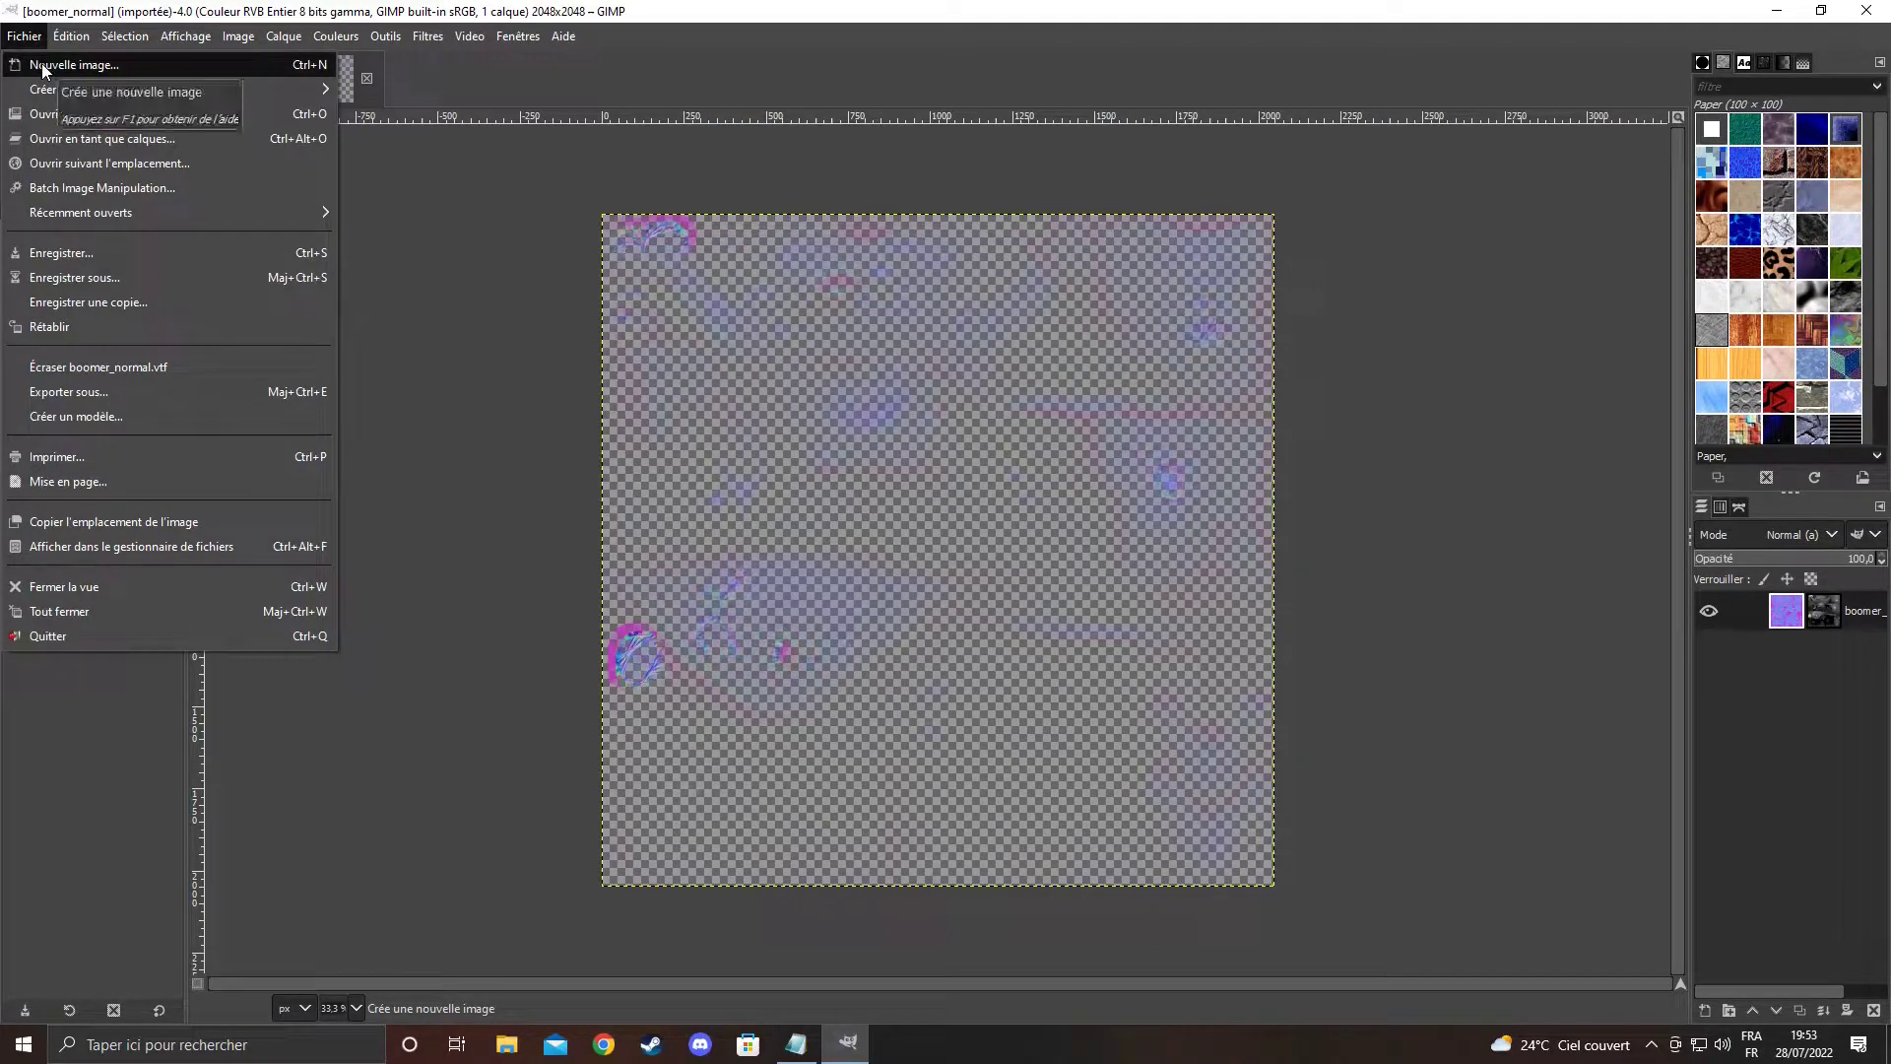
left_click(499, 266)
Review the notes on creating a normal map and exporting as .vtf, then minimize them to return to GIMP
left_click(797, 1044)
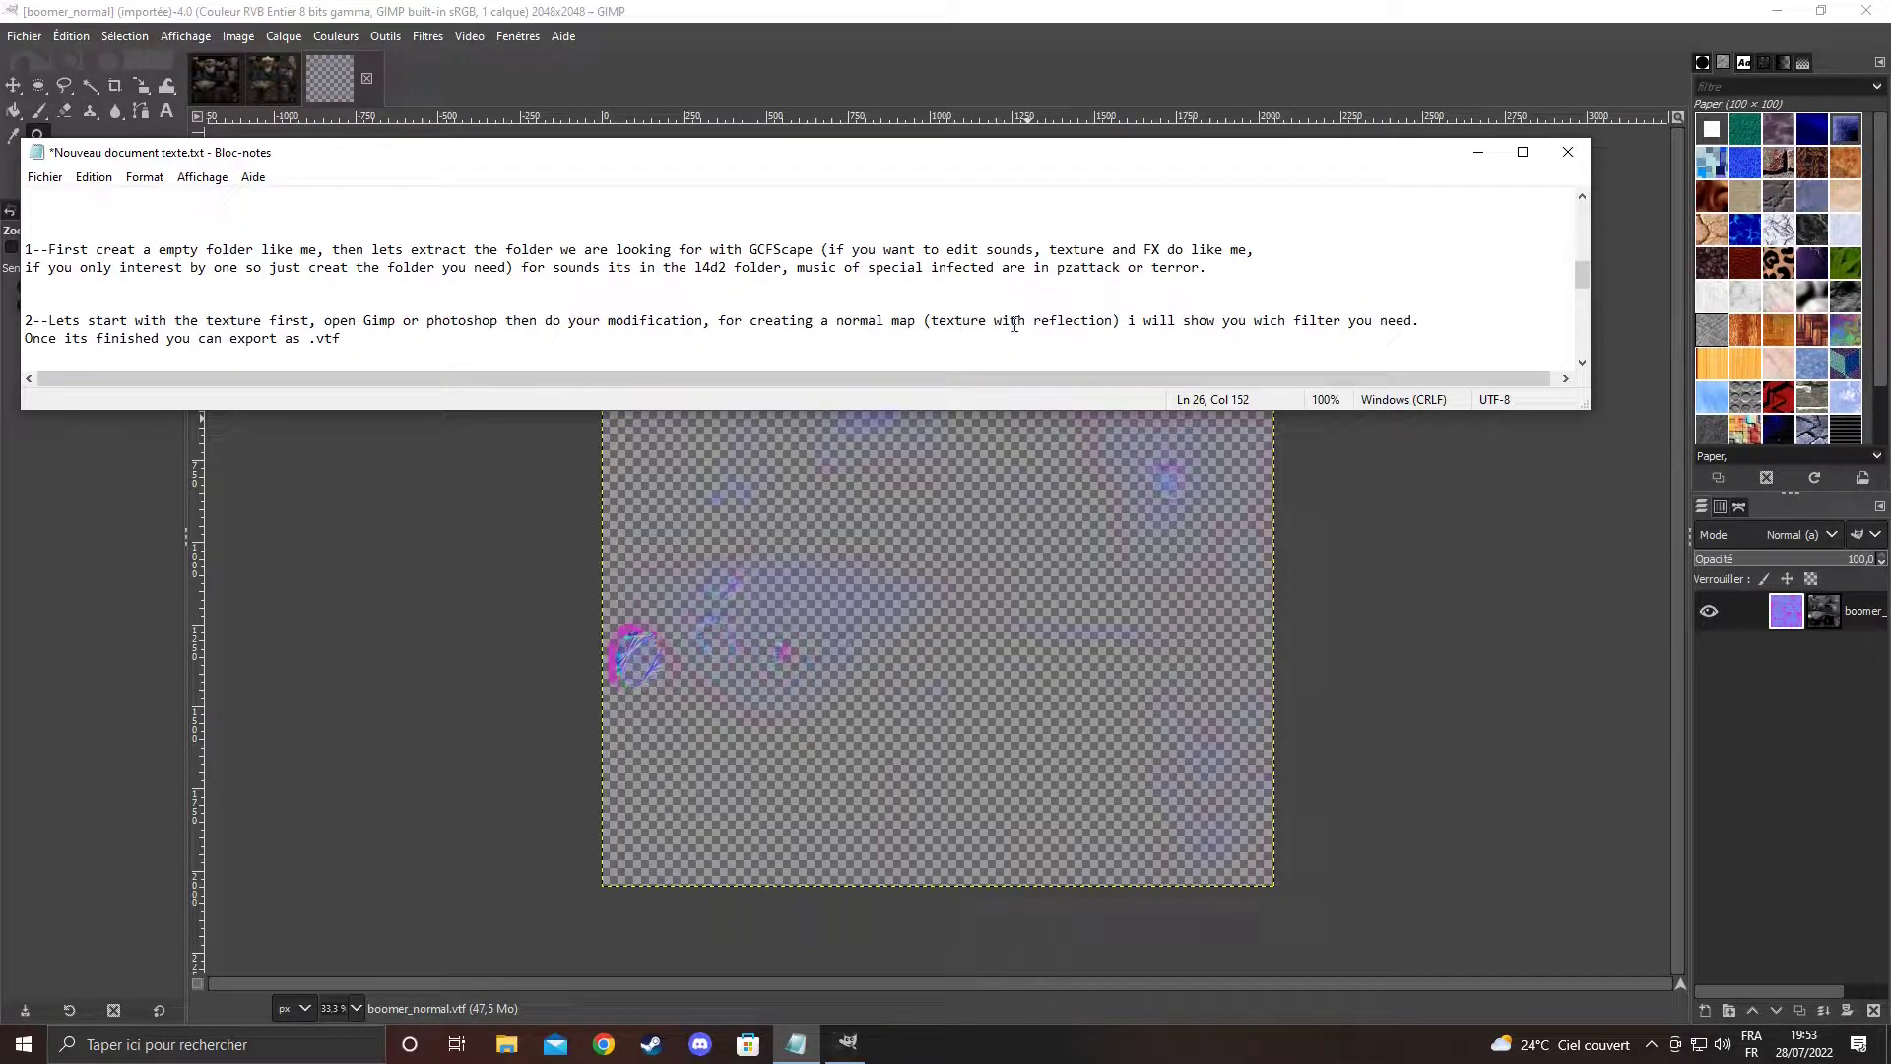
left_click_drag(751, 322, 917, 322)
left_click(1046, 337)
left_click_drag(1130, 322, 1418, 335)
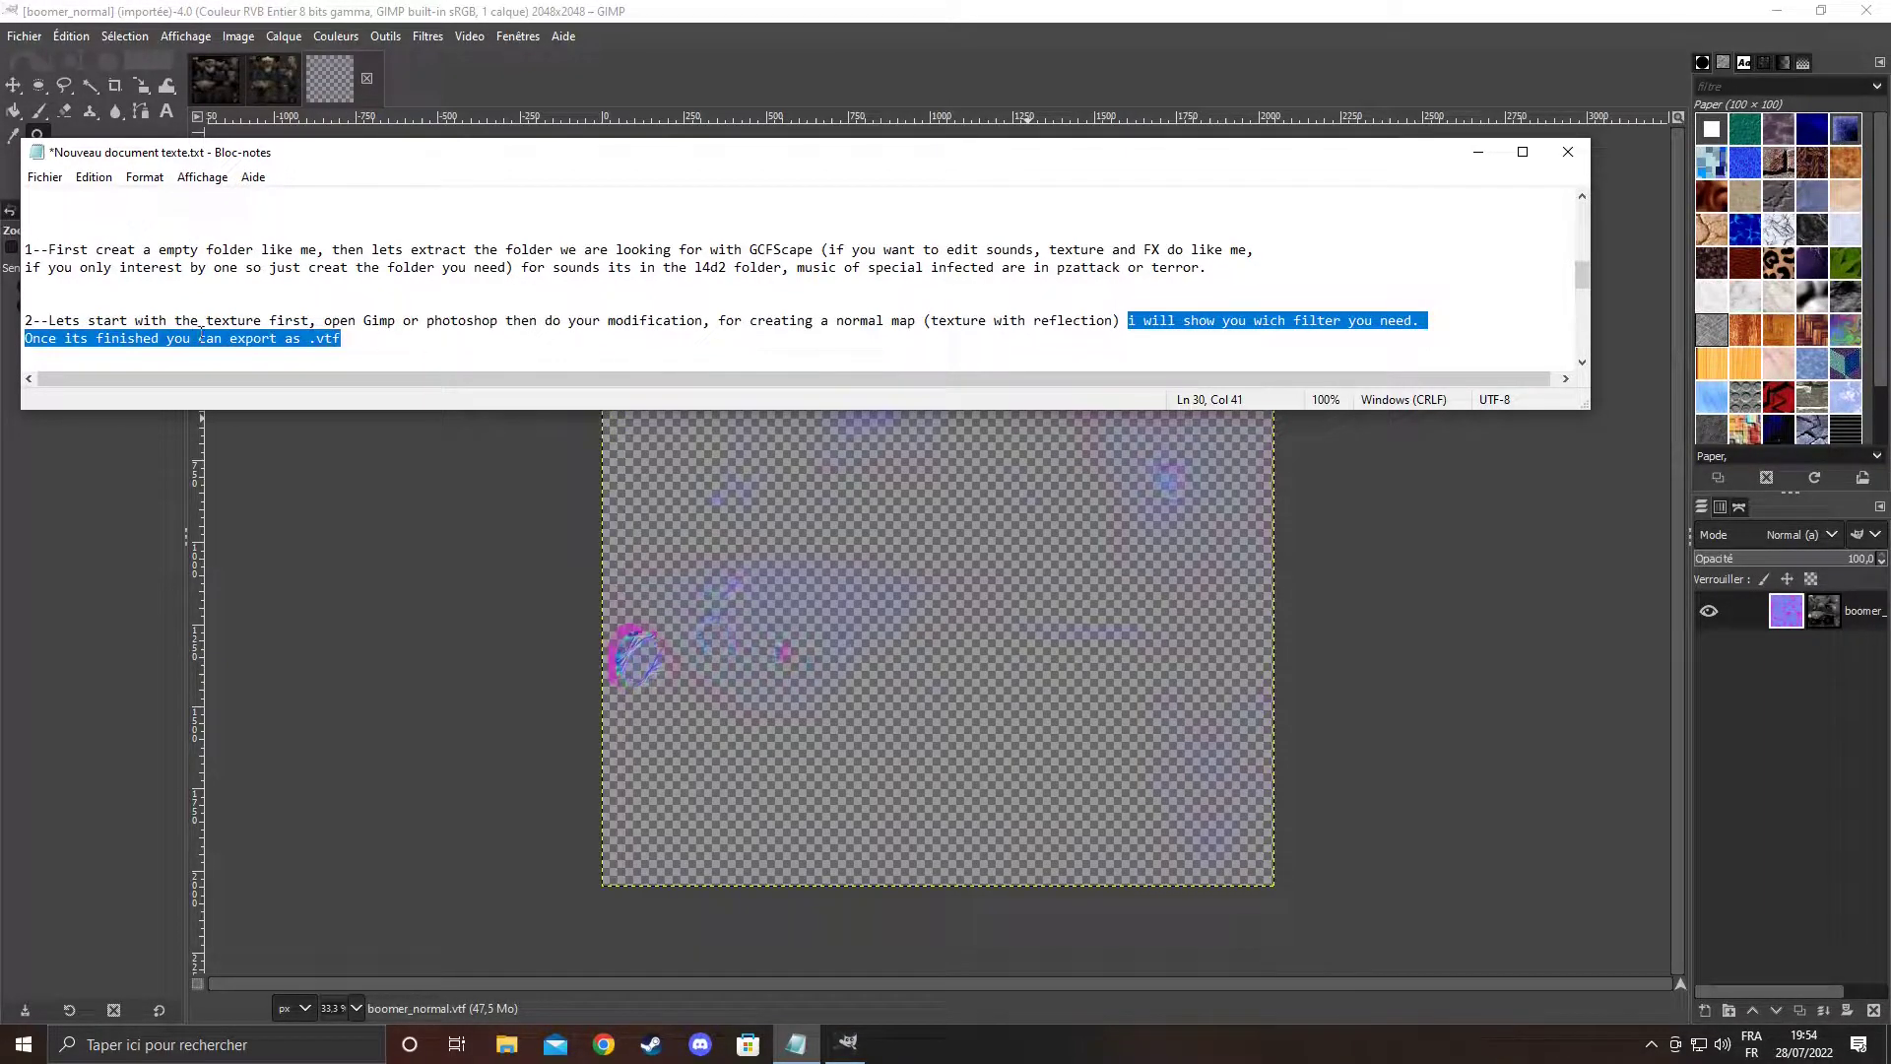
left_click(1205, 337)
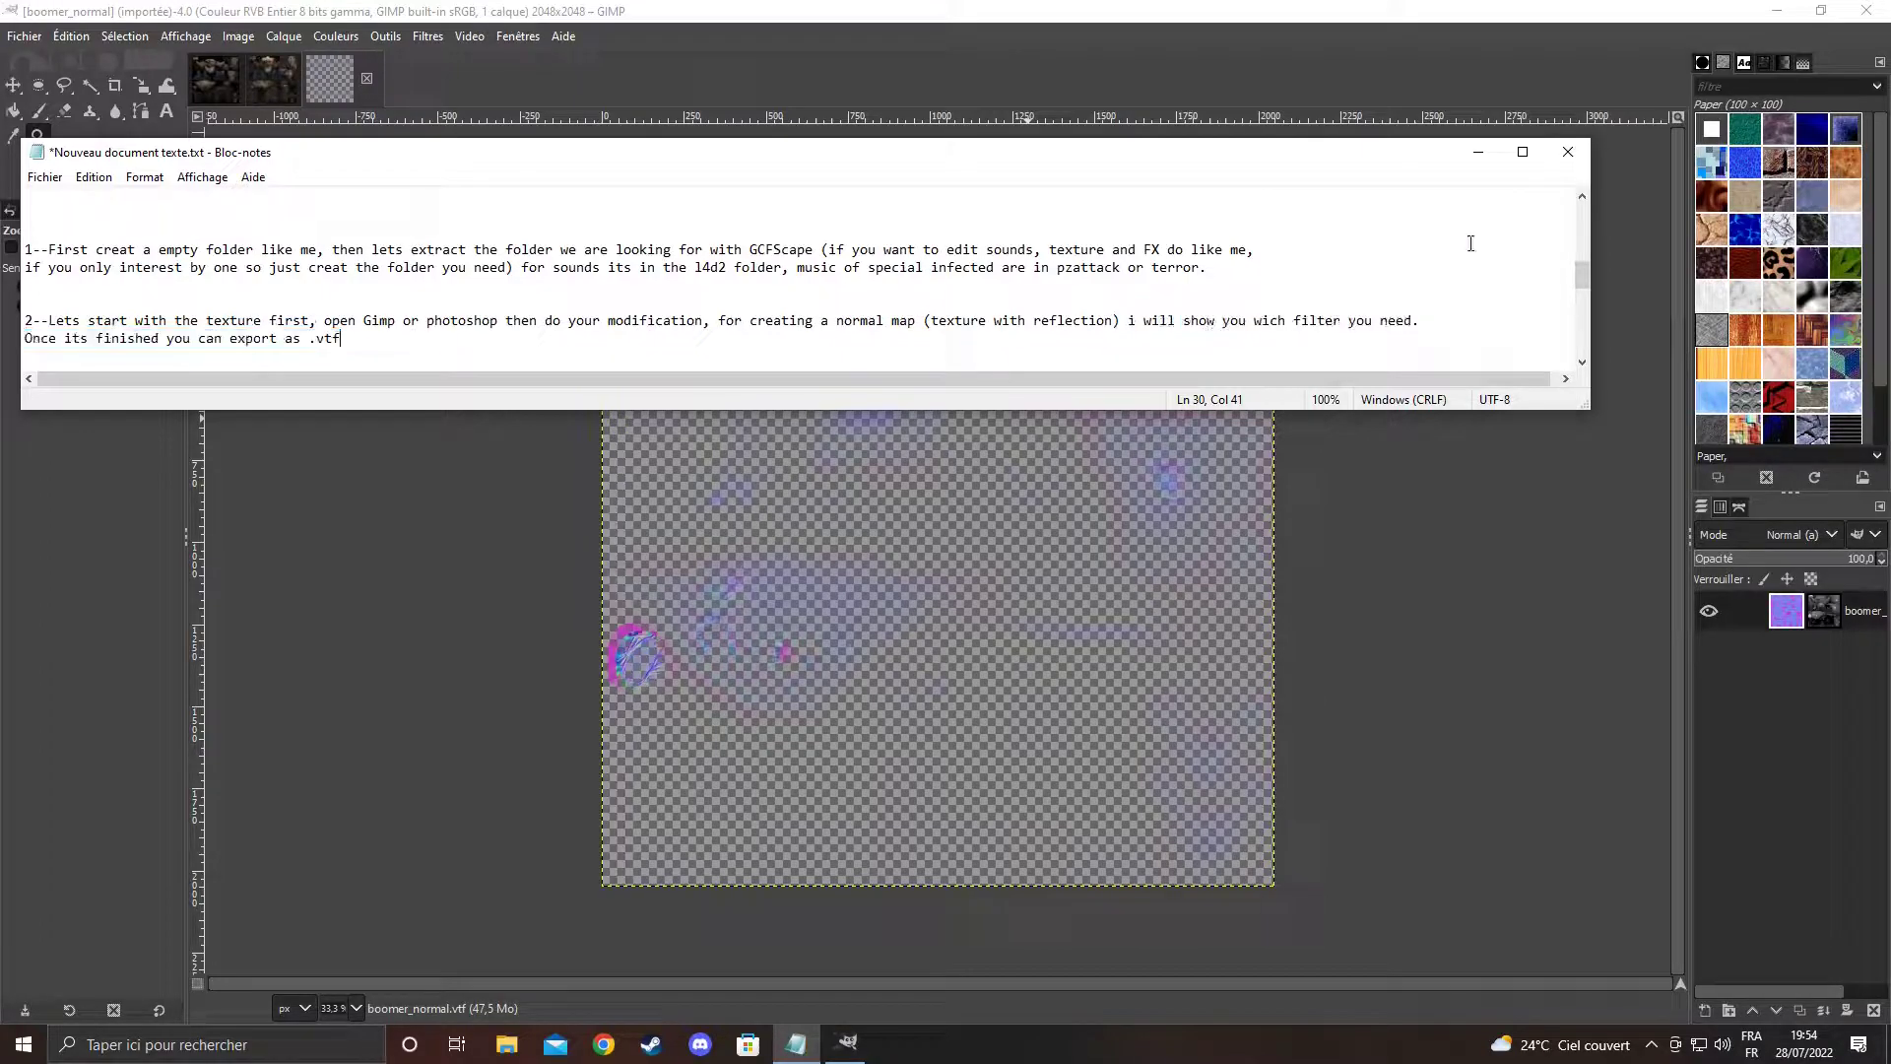
left_click(1478, 152)
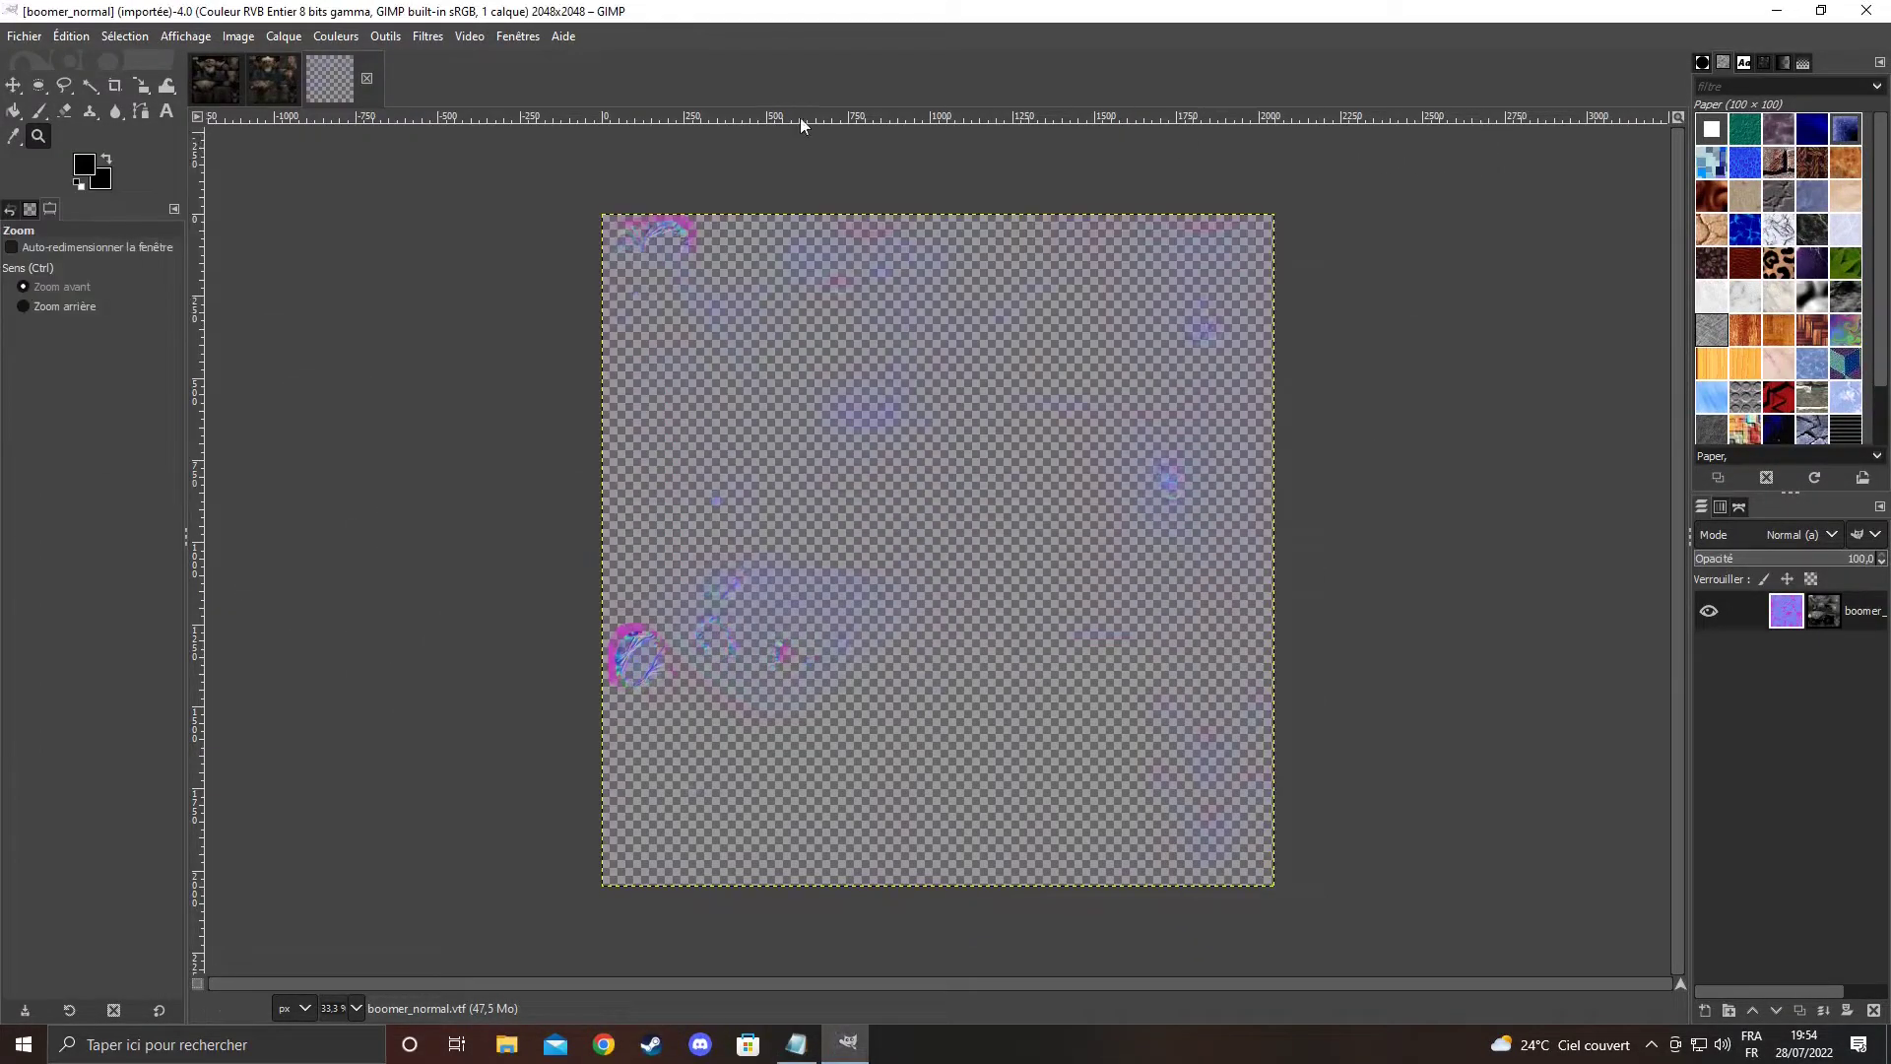
Copy the boomer_normal layer mask into a new 2048 x 2048 px image and anchor the pasted layer
left_click(1836, 611)
key("ctrl+c")
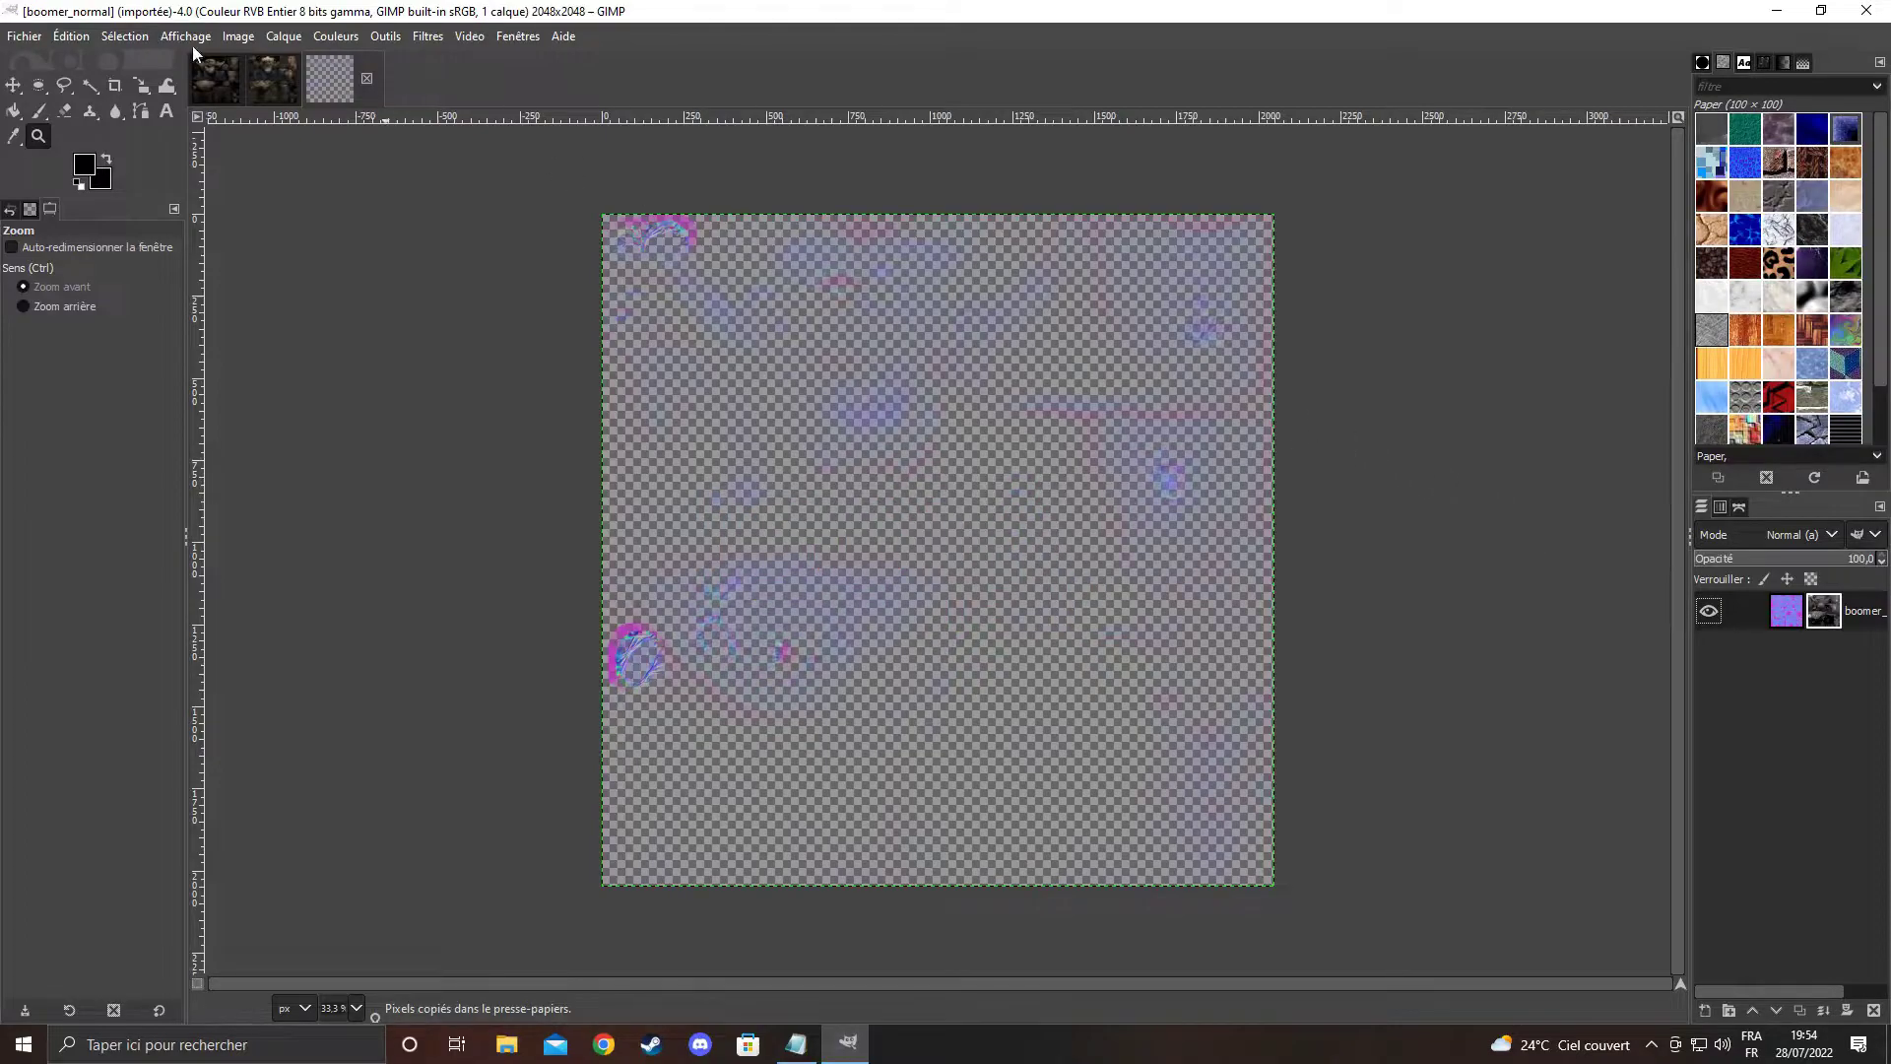
left_click(22, 36)
left_click(44, 66)
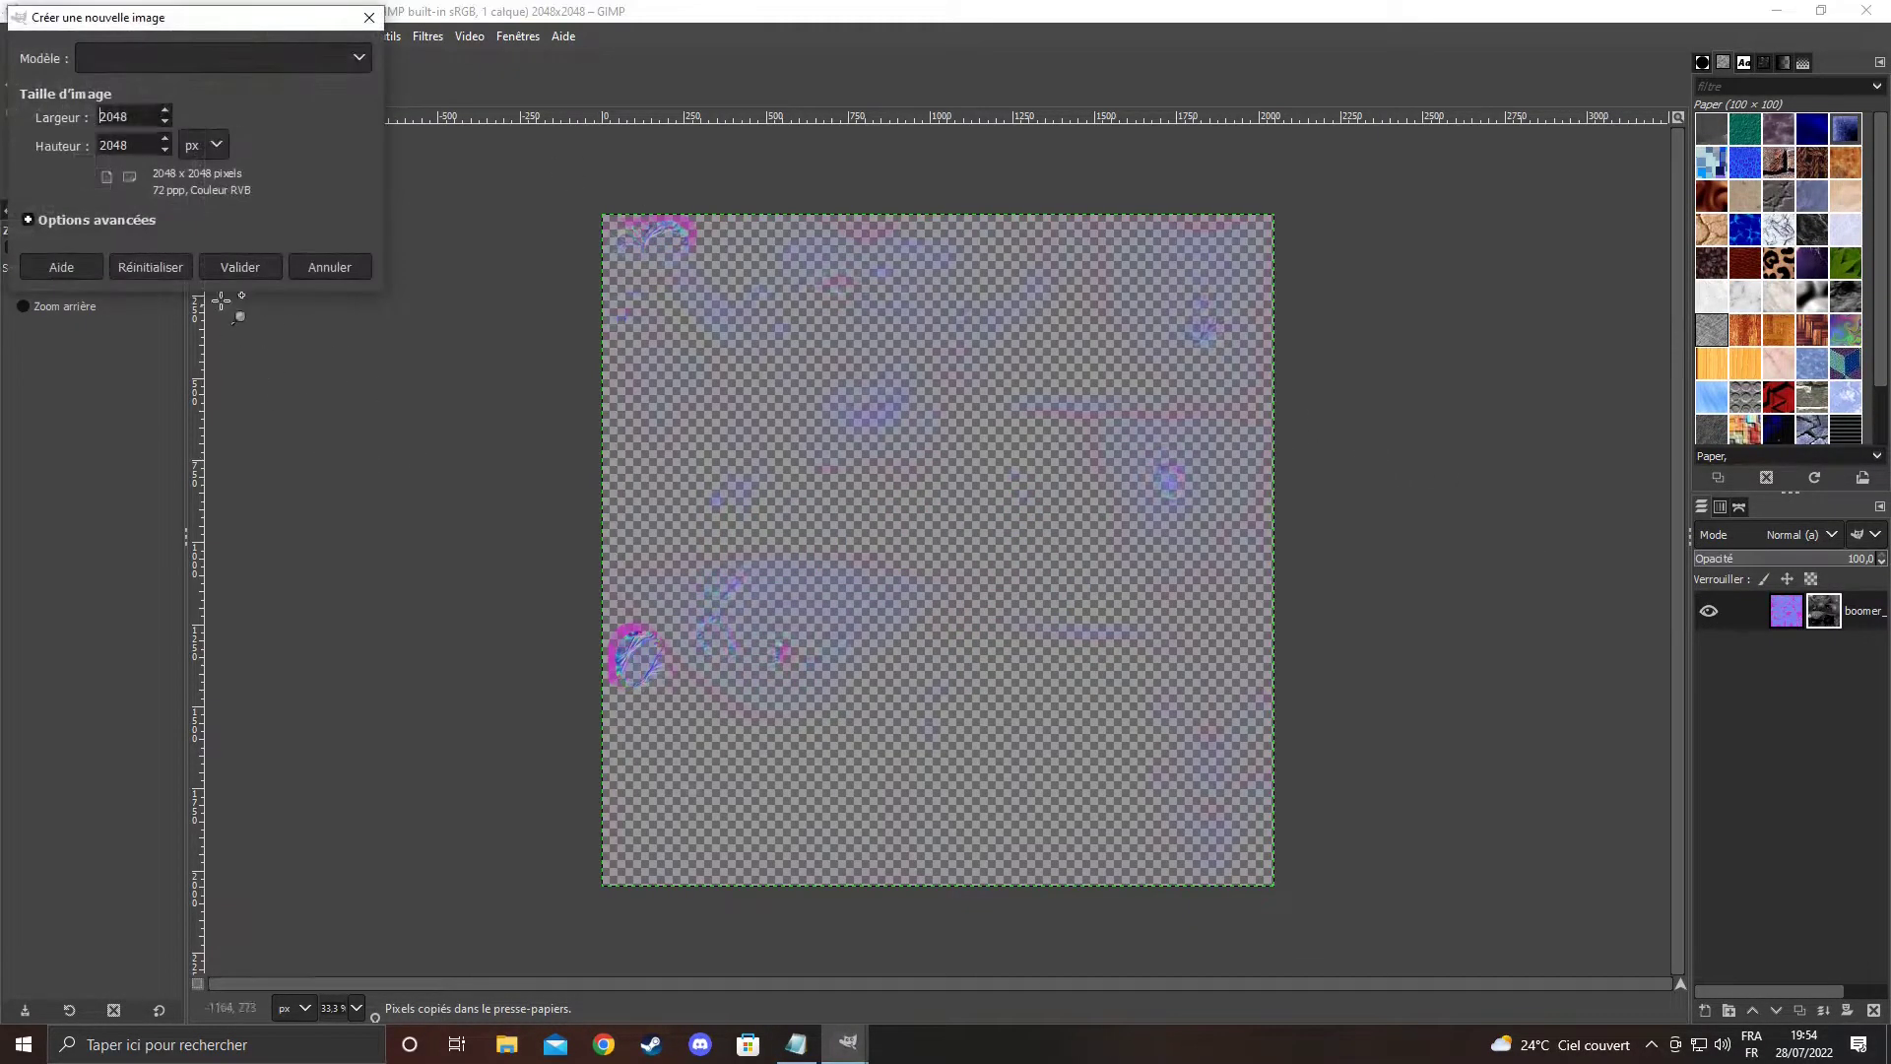
left_click(240, 267)
key("ctrl+v")
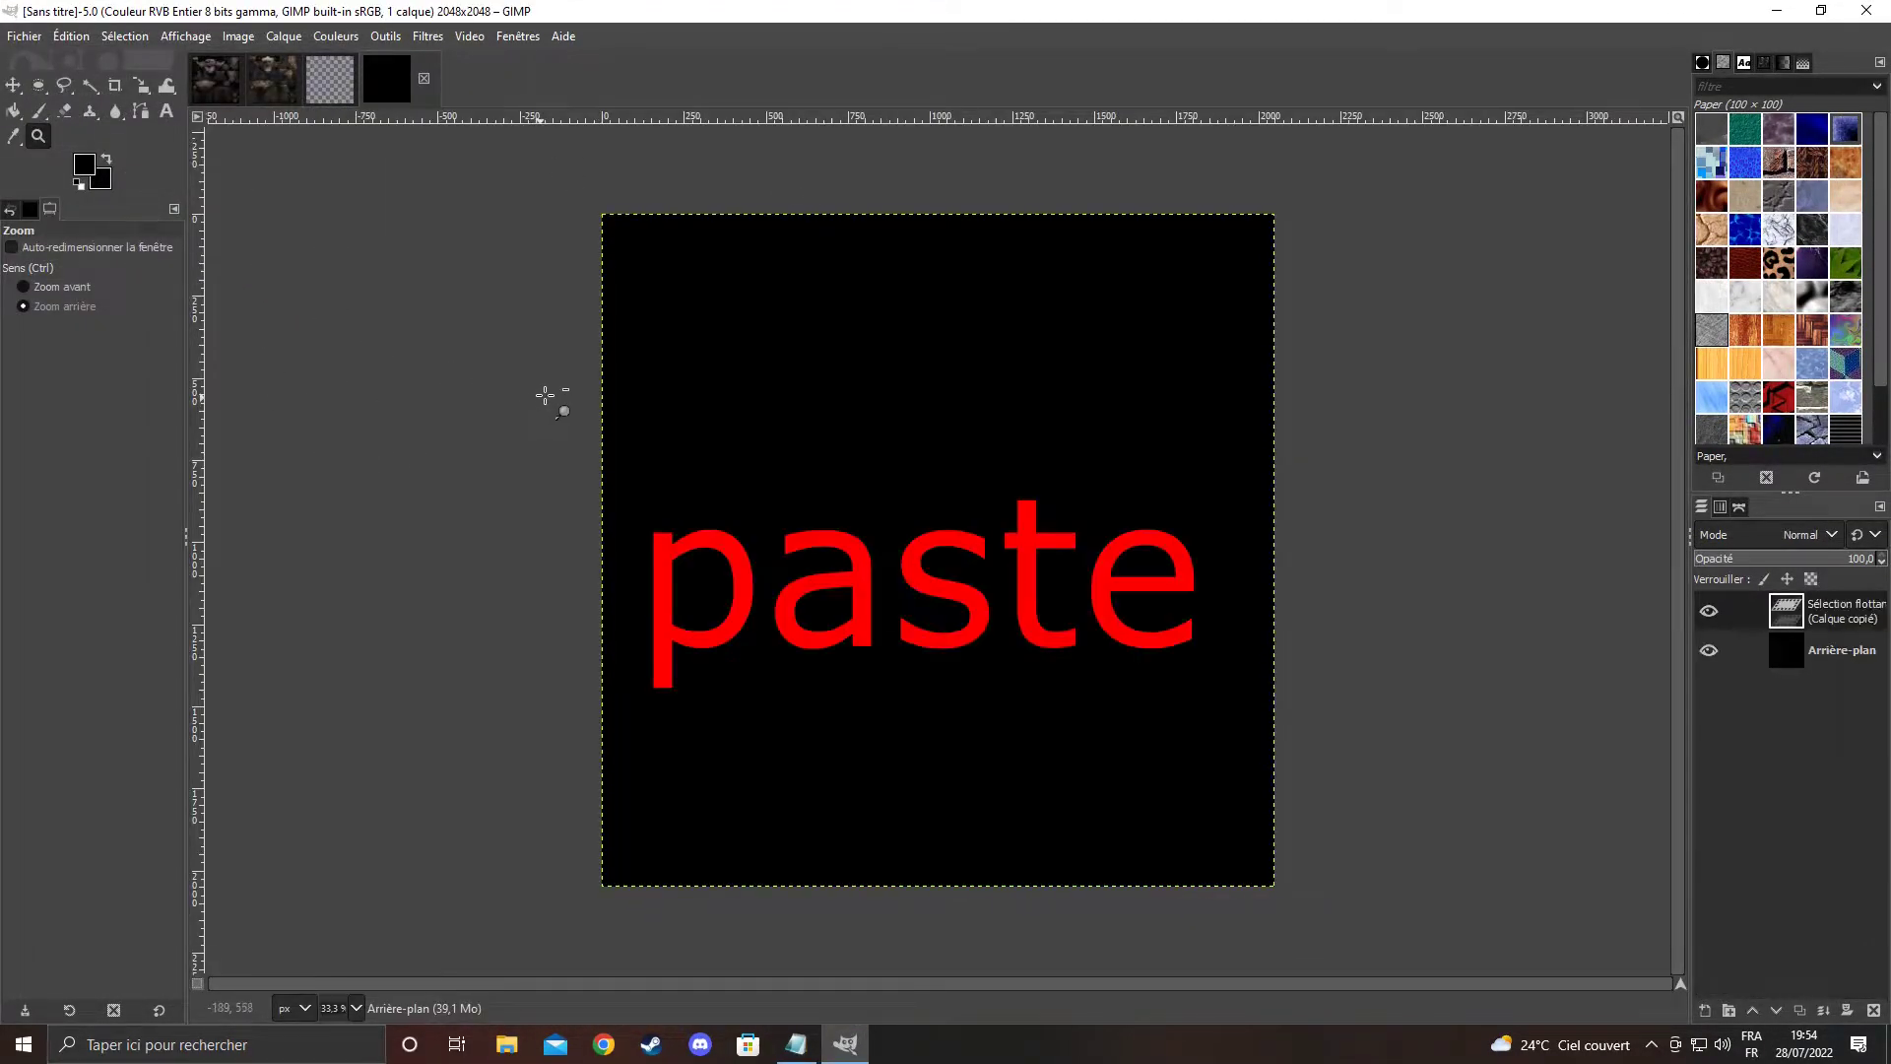
left_click(284, 36)
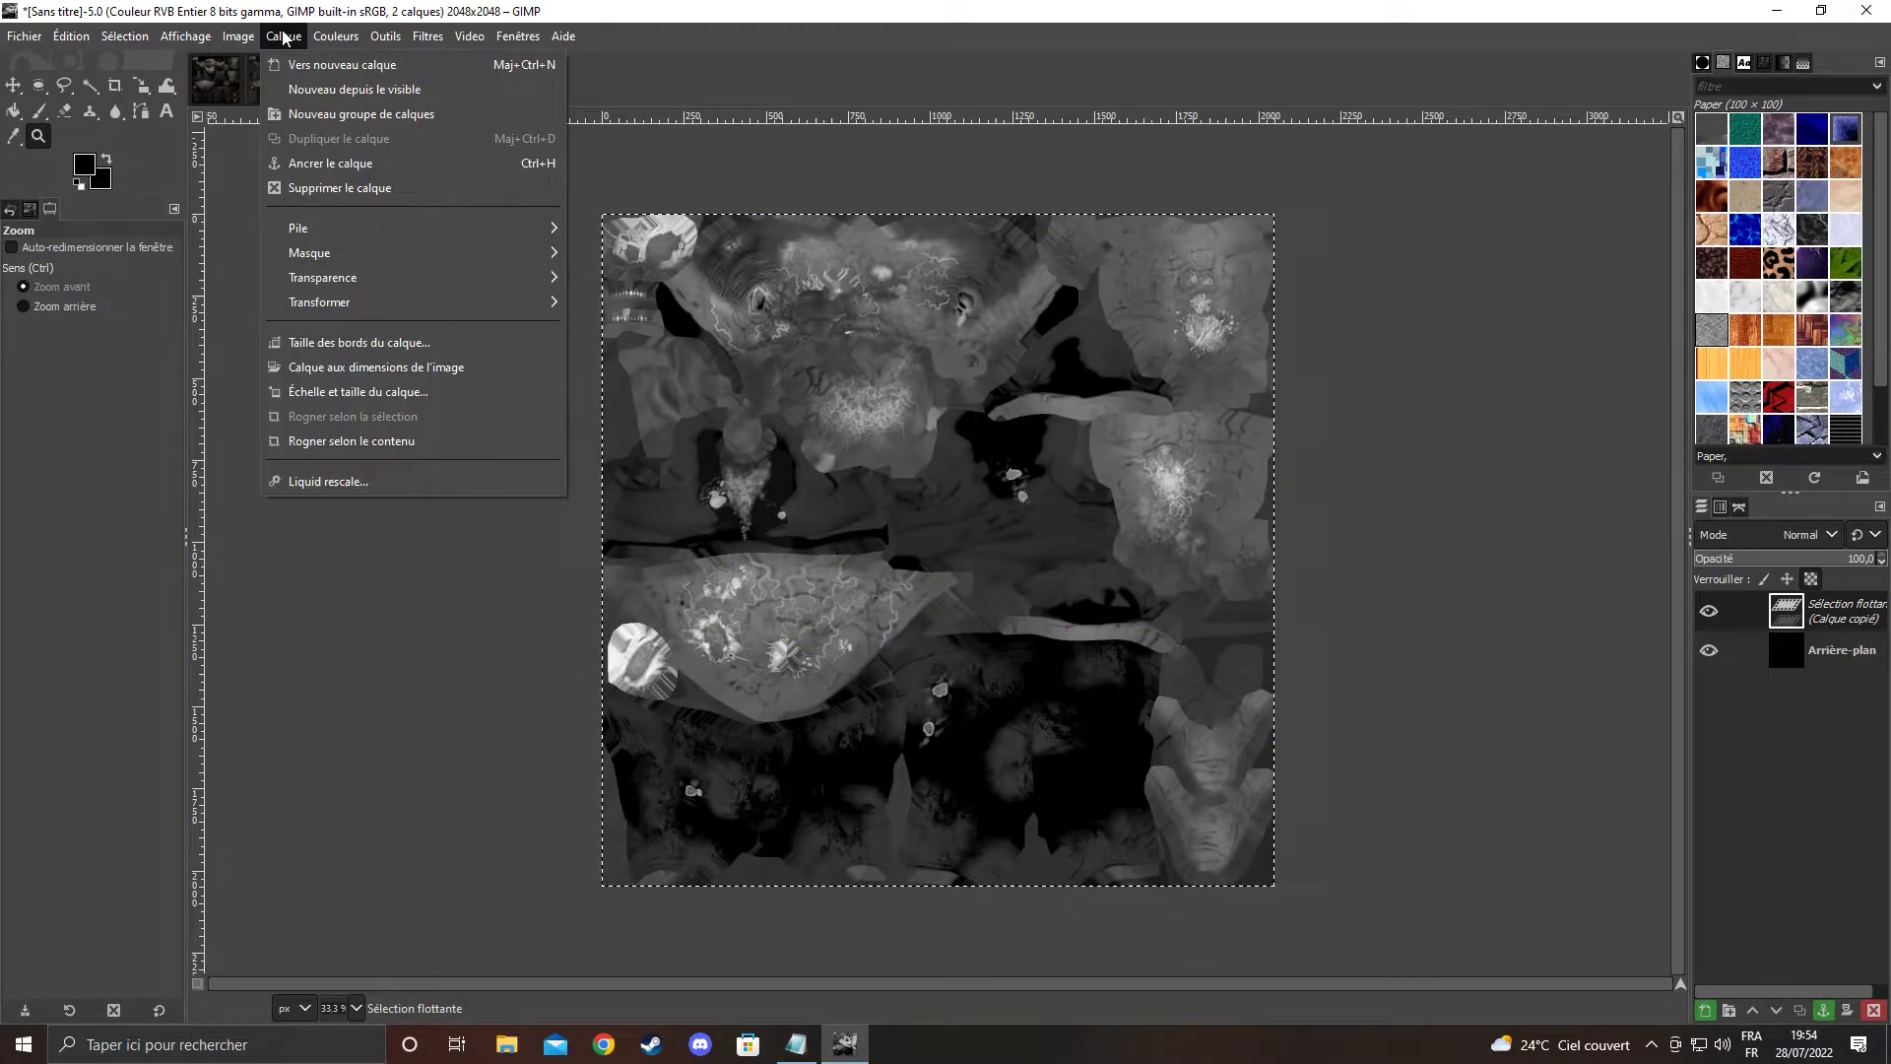
left_click(318, 158)
Delete the boomer_normal.vtf layer, including its mask, from the boomer_normal image
left_click(334, 91)
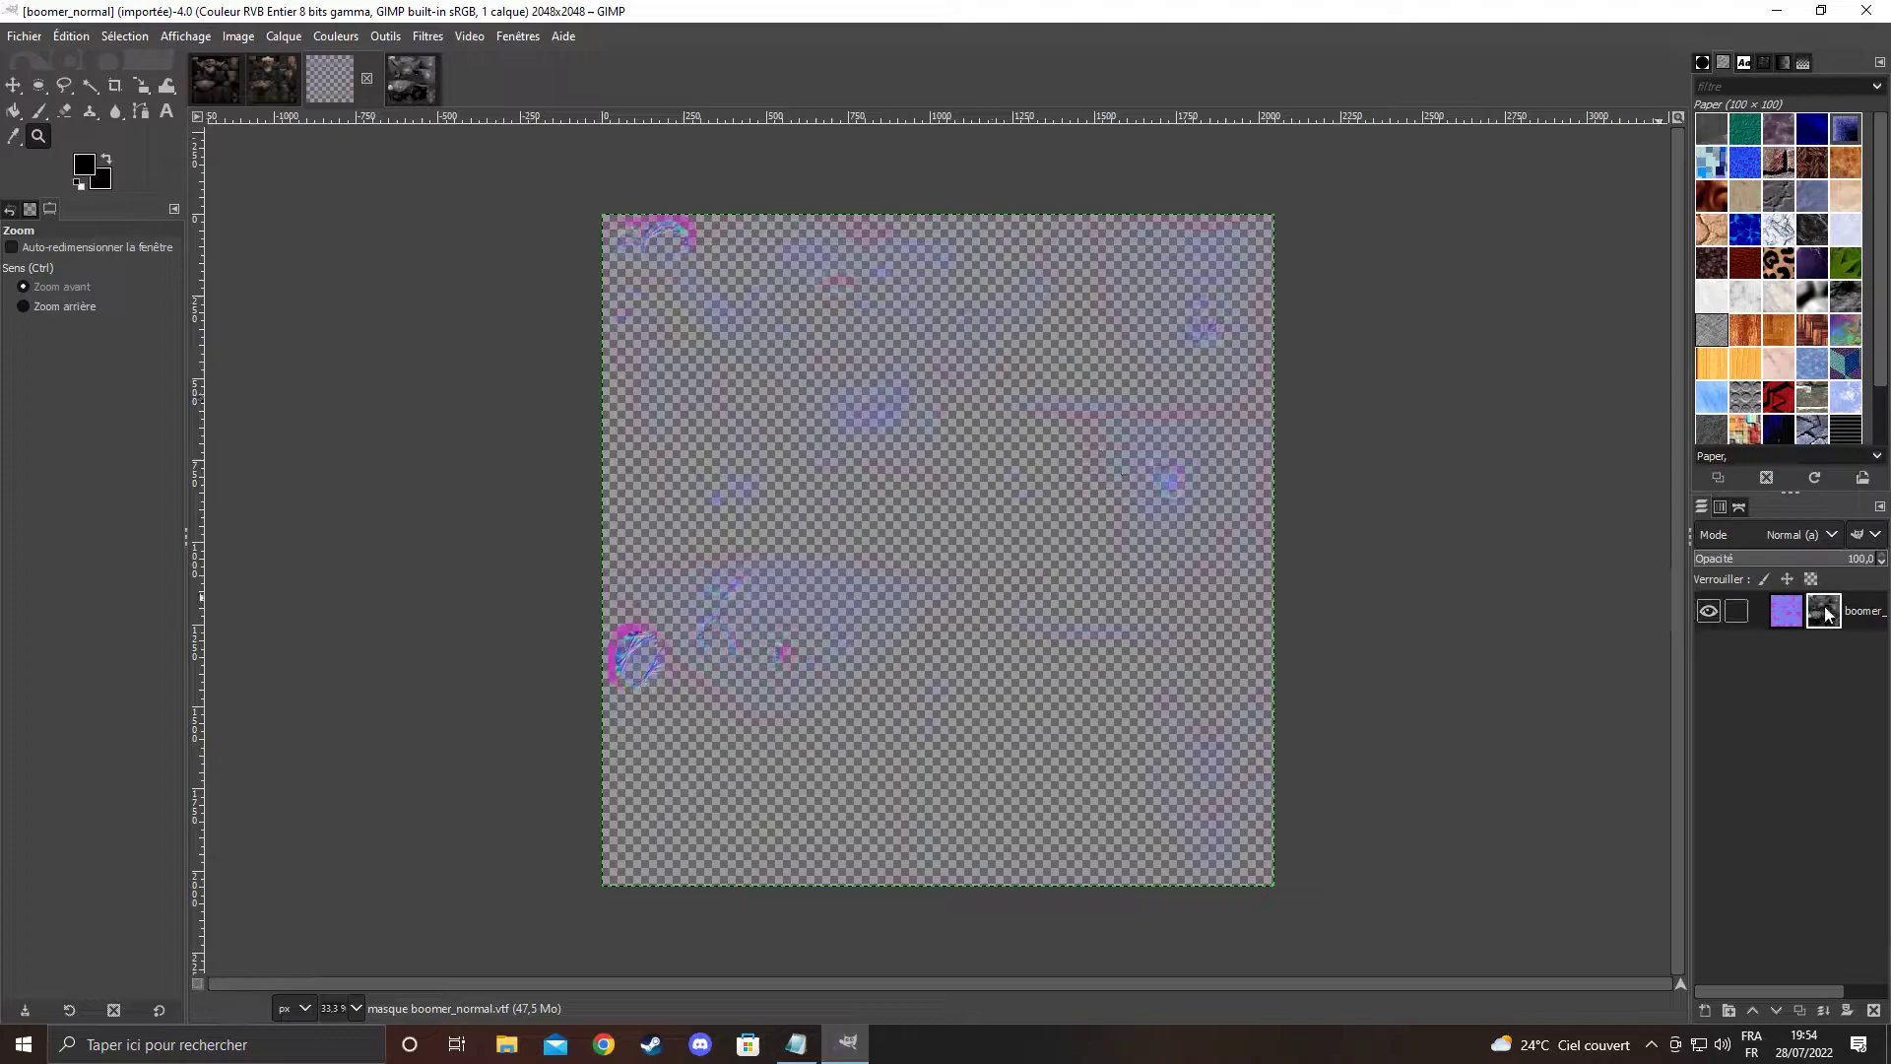
right_click(1765, 616)
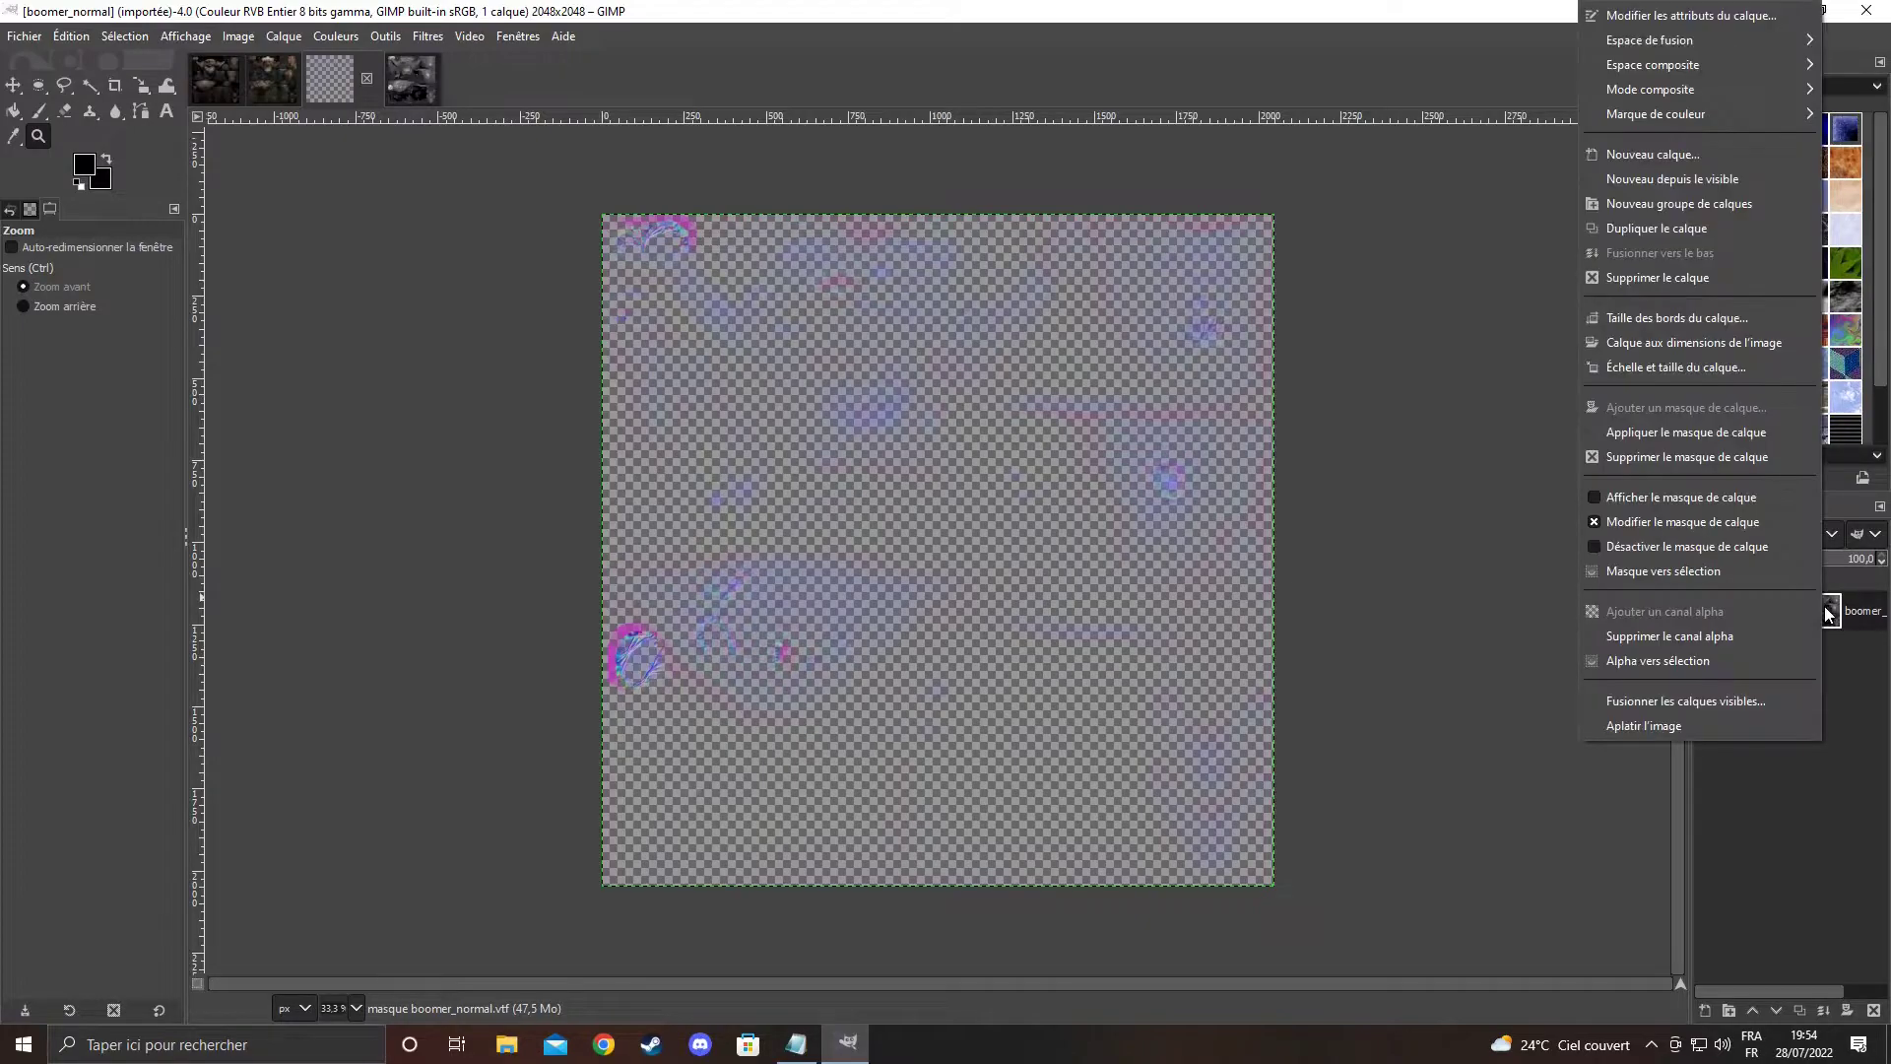
left_click(1655, 279)
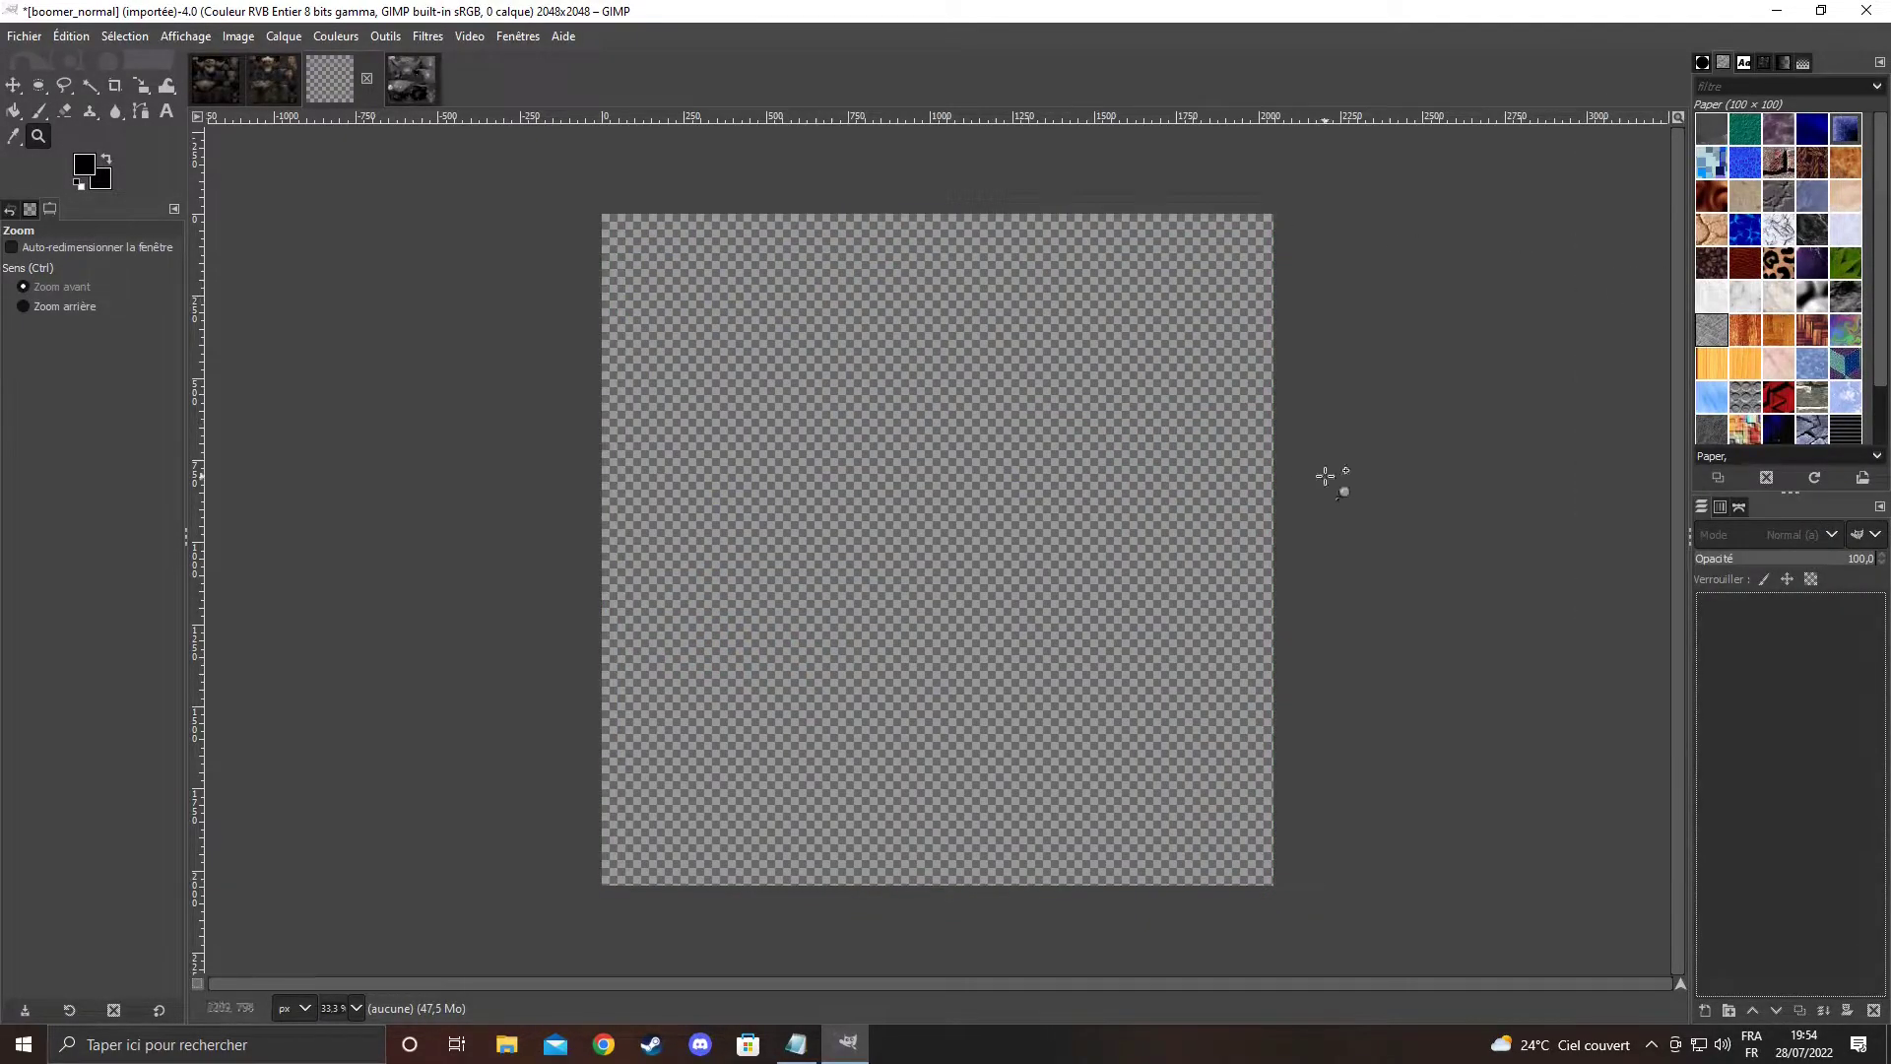
Undo the deletion of the boomer_normal.vtf layer, delete only its layer mask, and activate the Move tool
key("ctrl+z")
right_click(1829, 617)
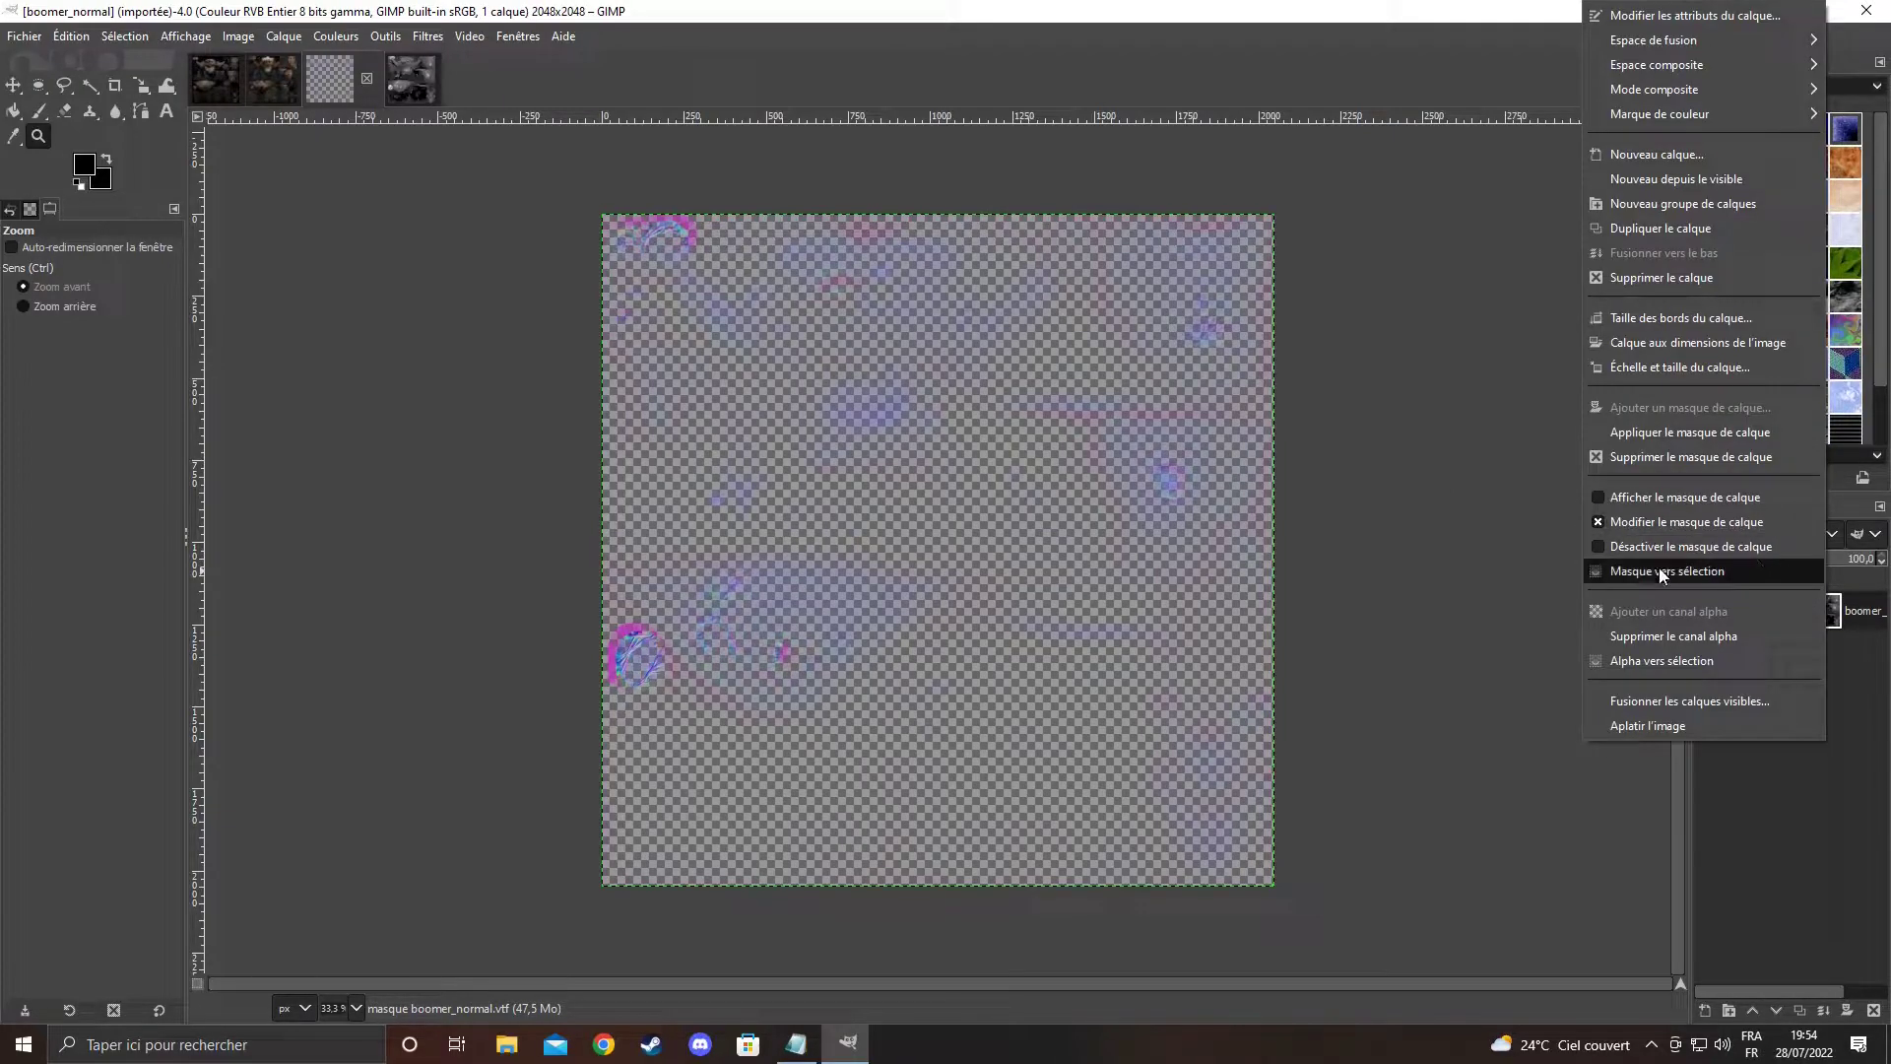
left_click(1663, 459)
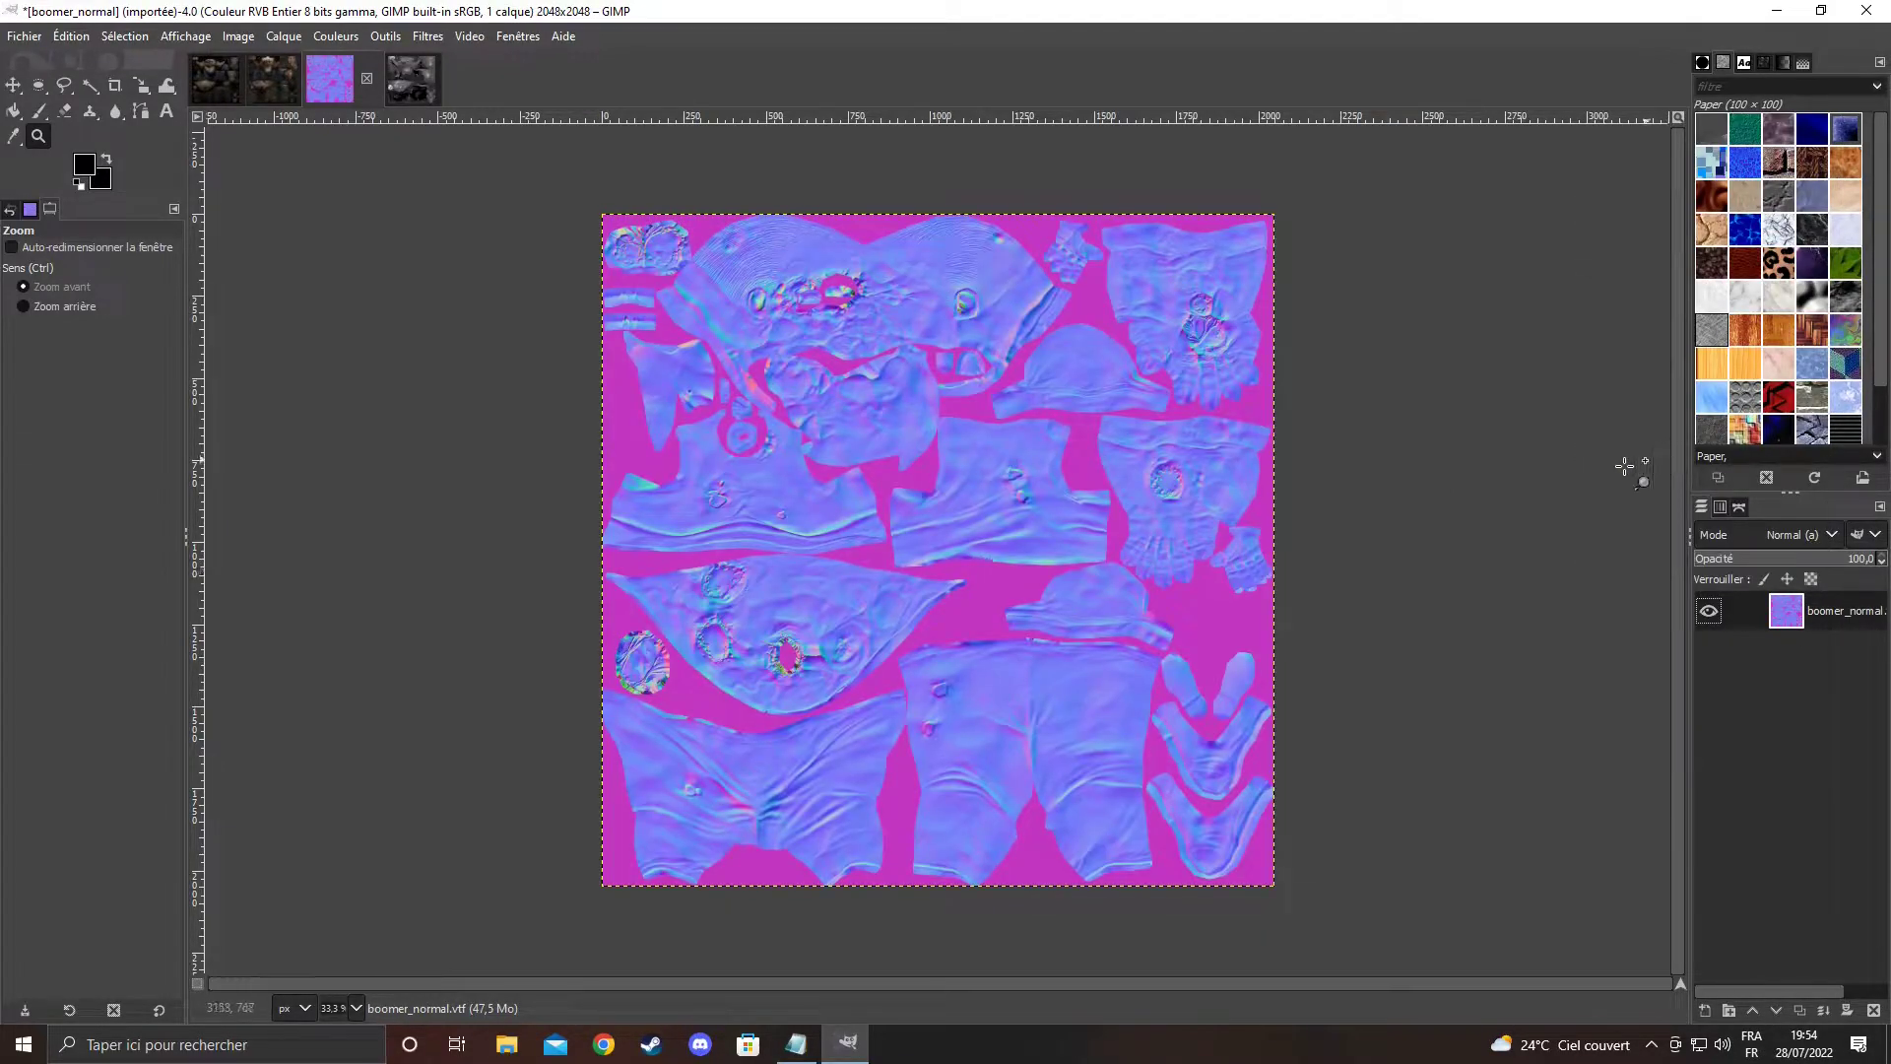
left_click(18, 89)
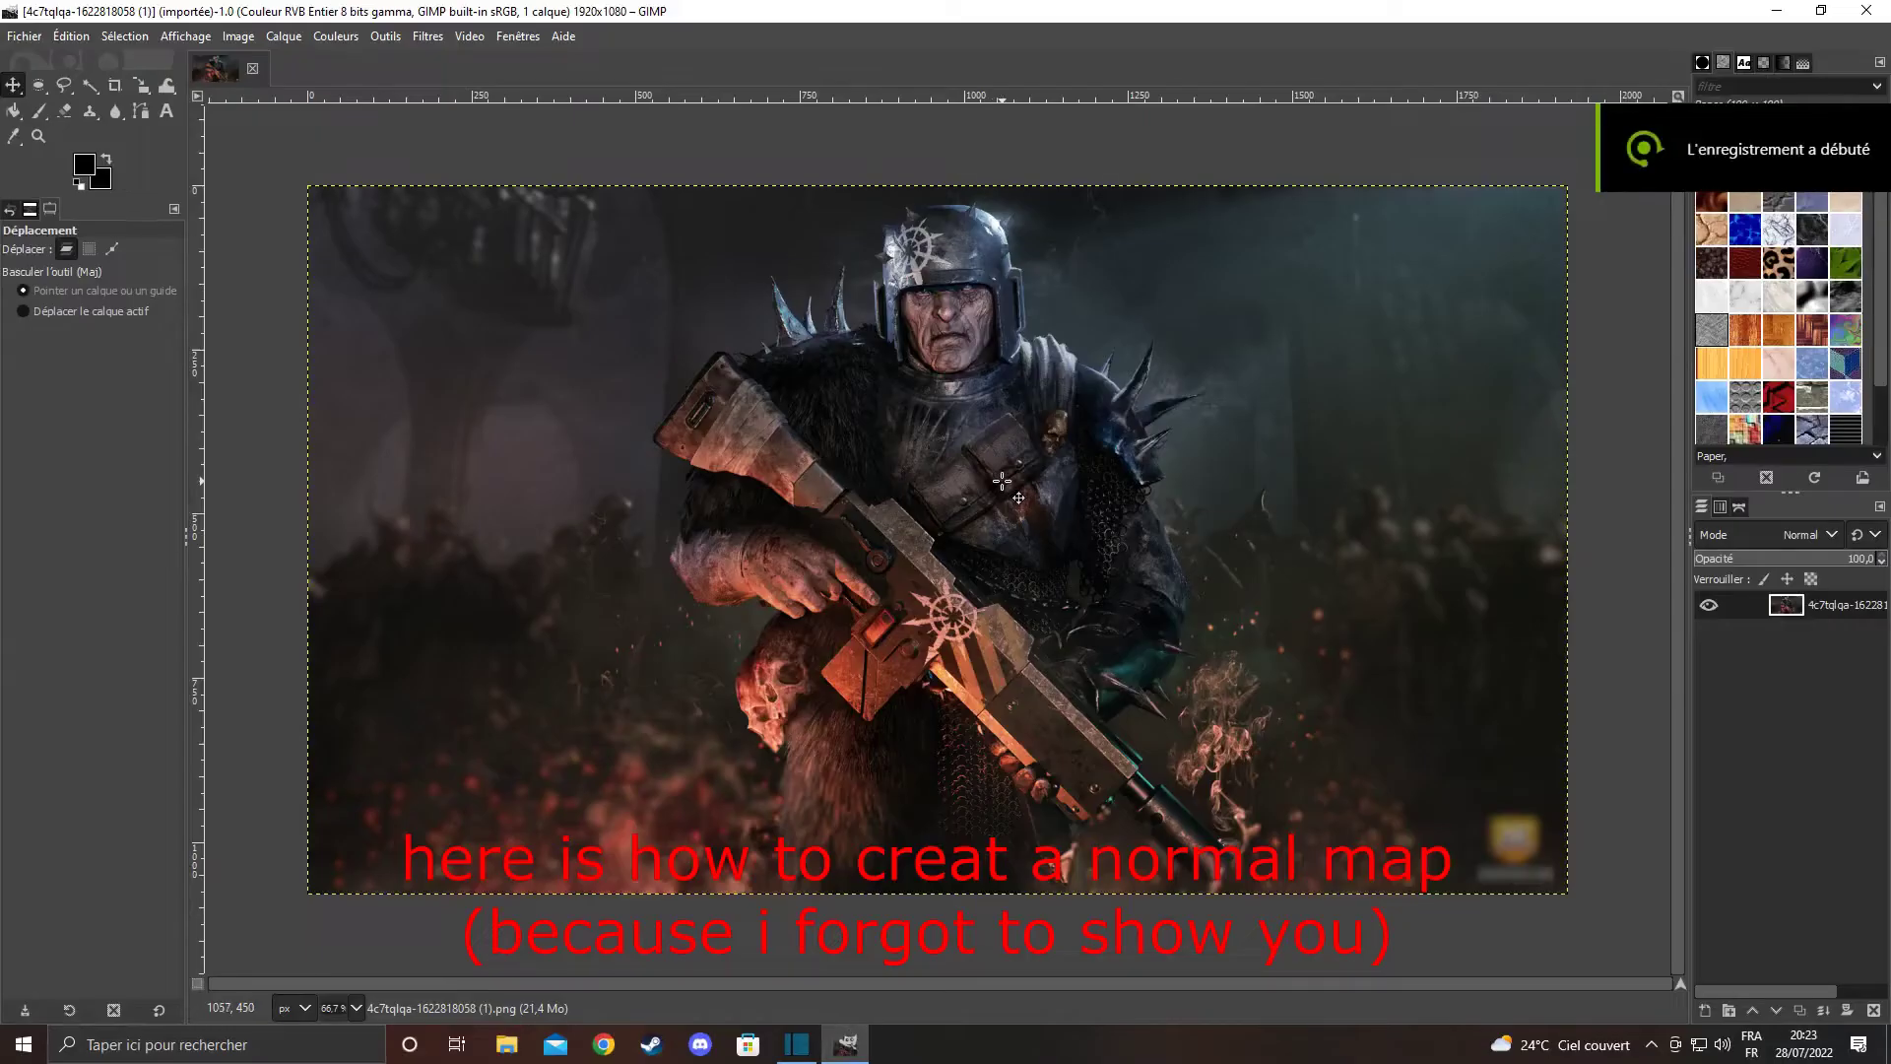
Convert the armoured soldier image to grayscale using Color to Gray with a radius of 326
left_click(330, 35)
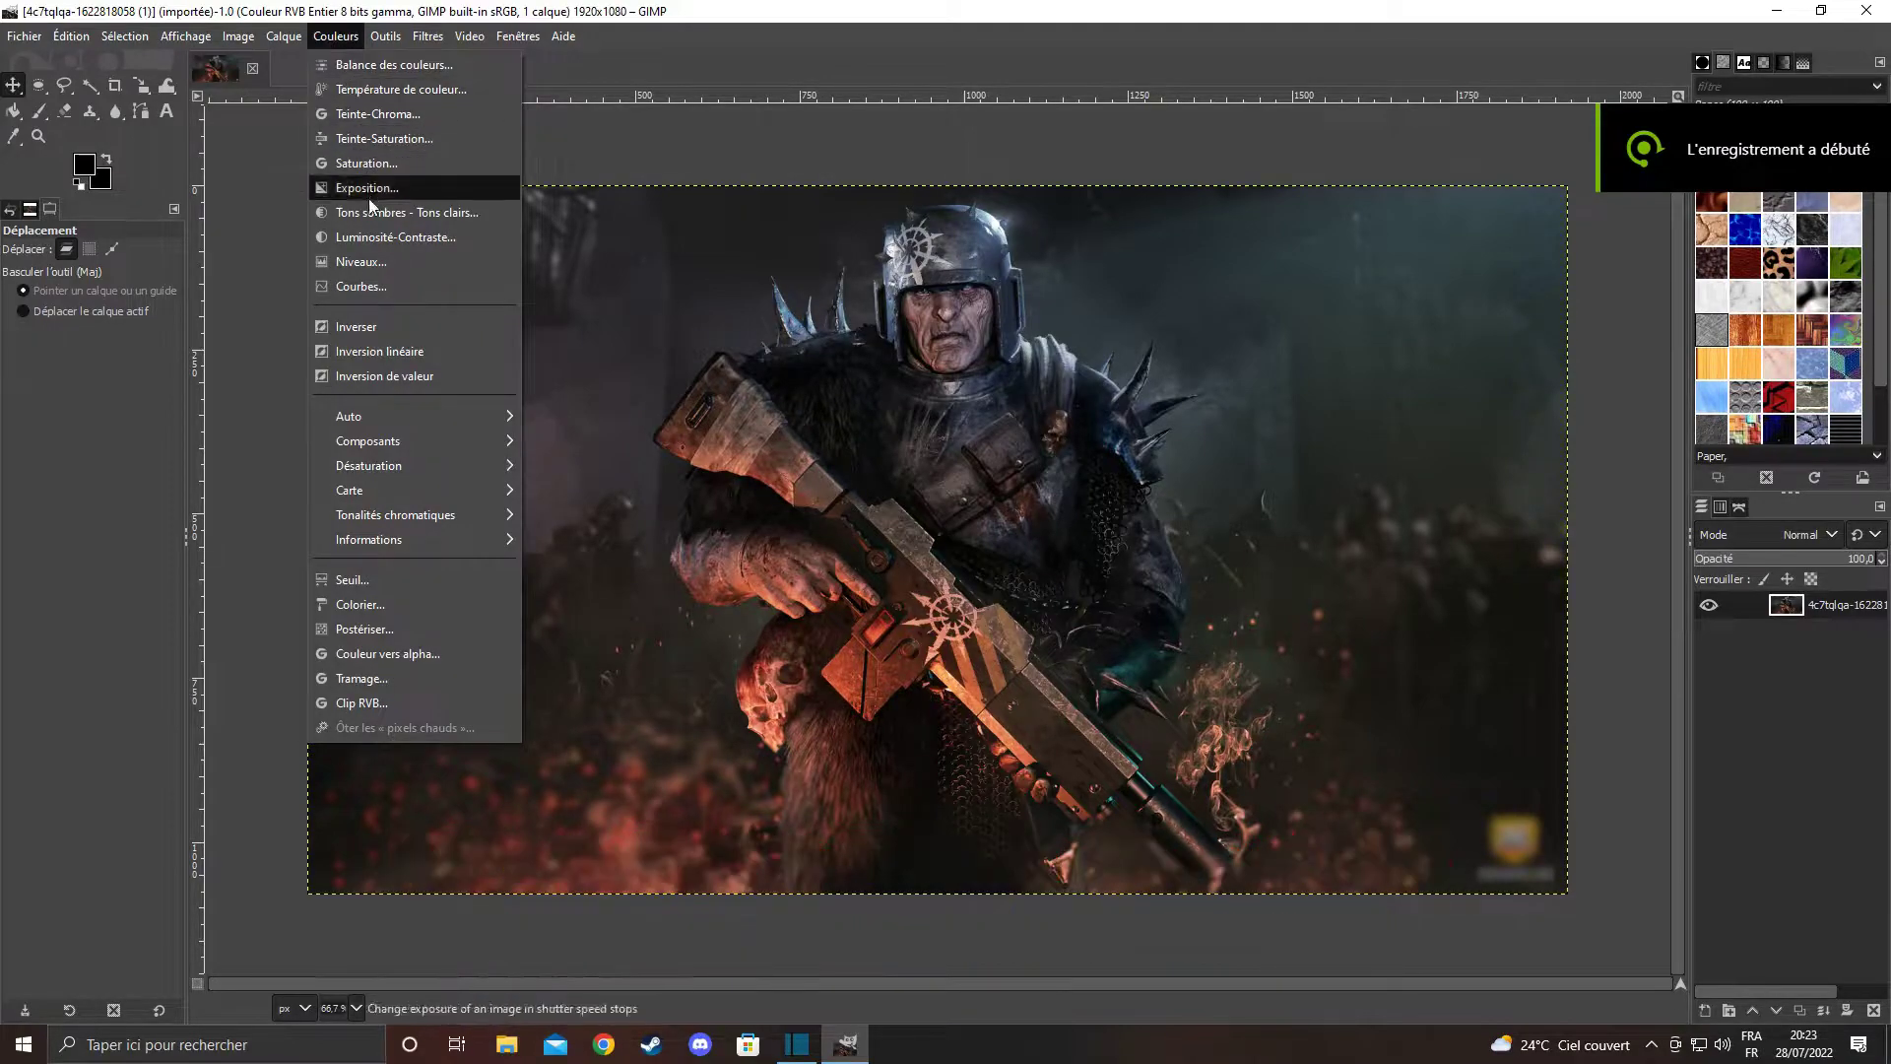
mouse_move(400, 467)
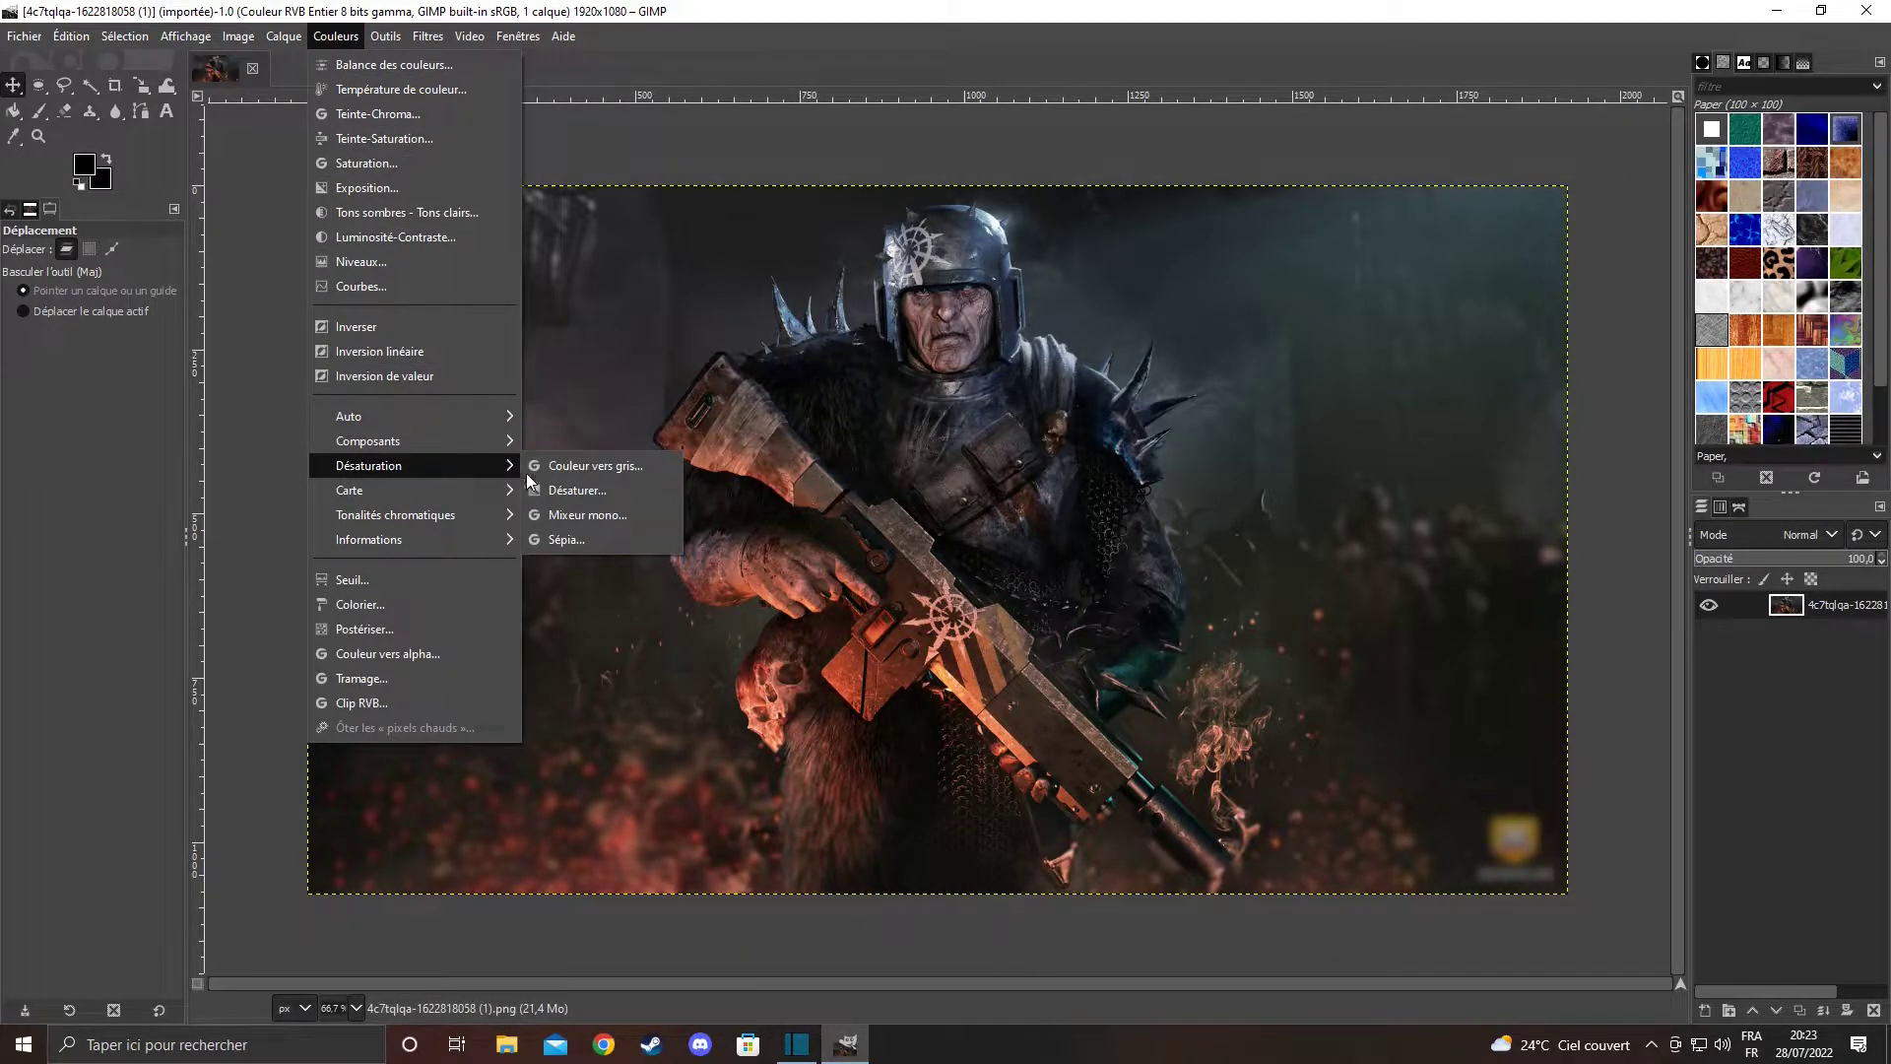
left_click(638, 467)
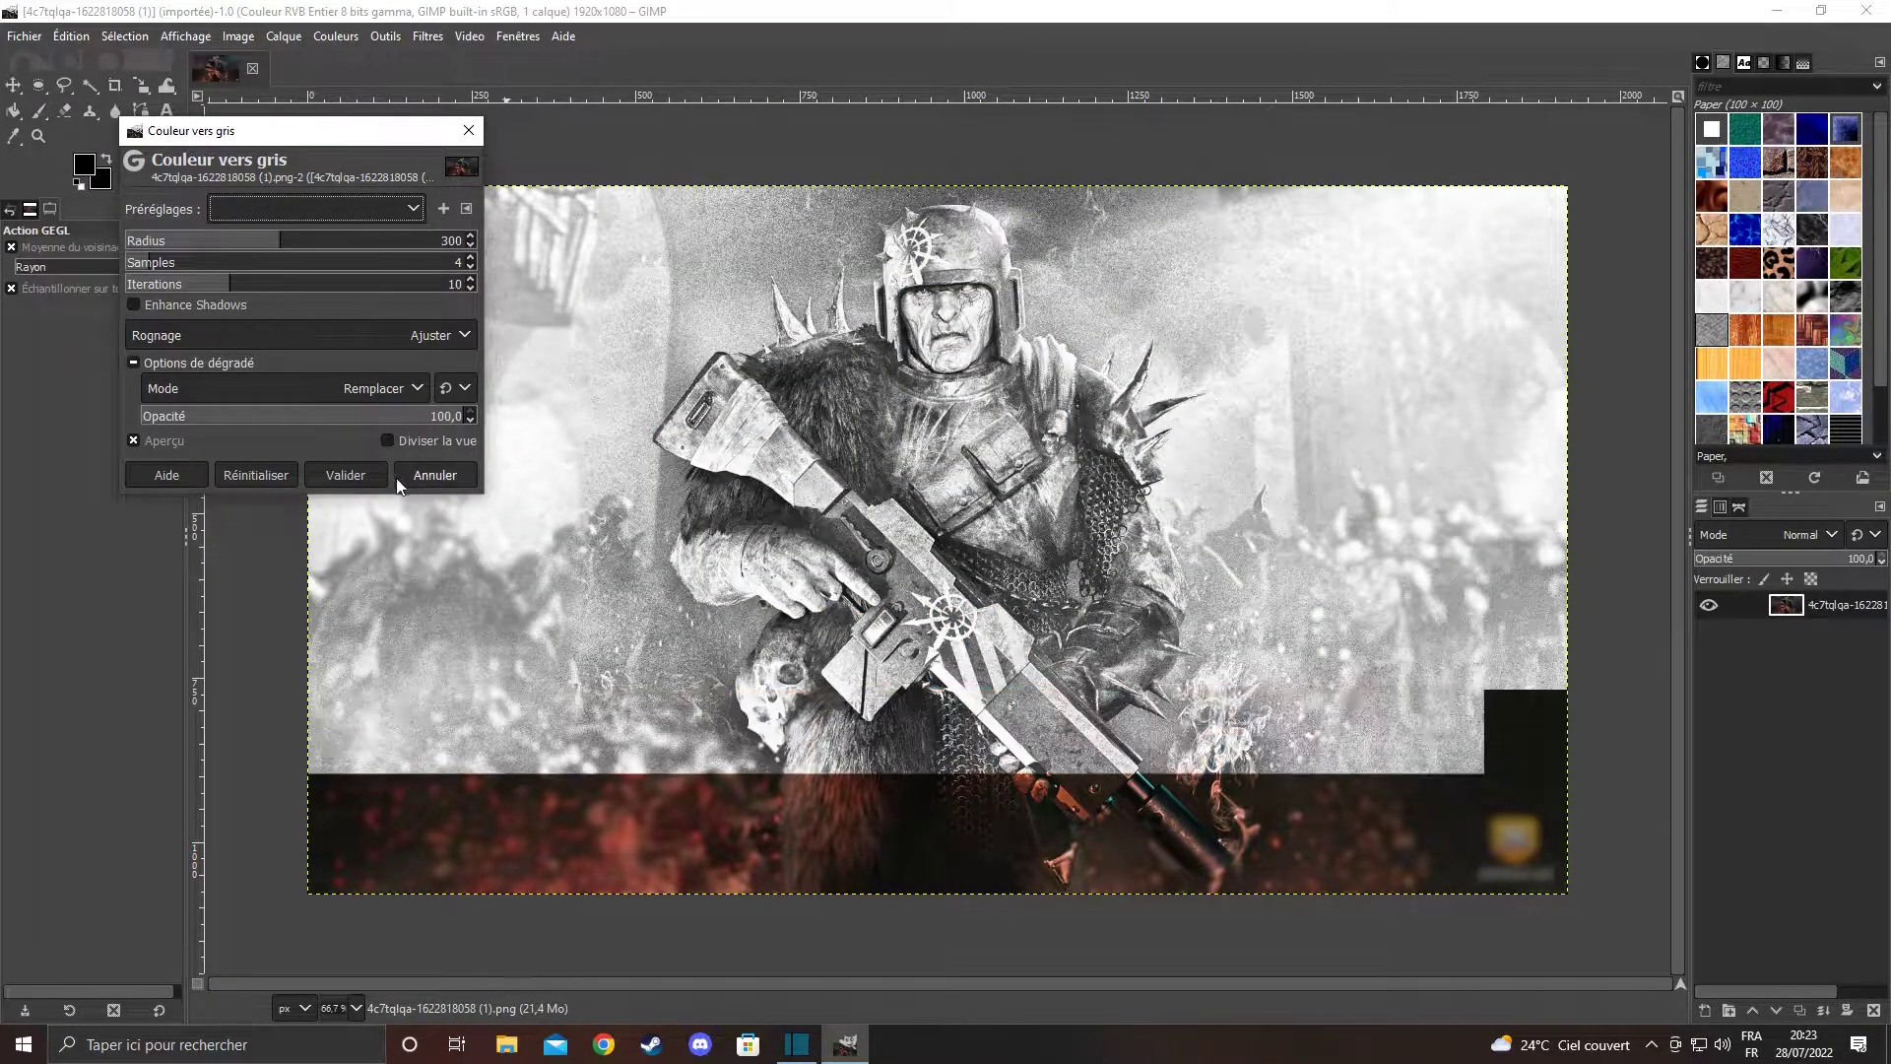
mouse_move(281, 244)
left_mouse_down()
mouse_move(313, 246)
mouse_move(215, 258)
mouse_move(333, 259)
mouse_move(290, 257)
left_mouse_up()
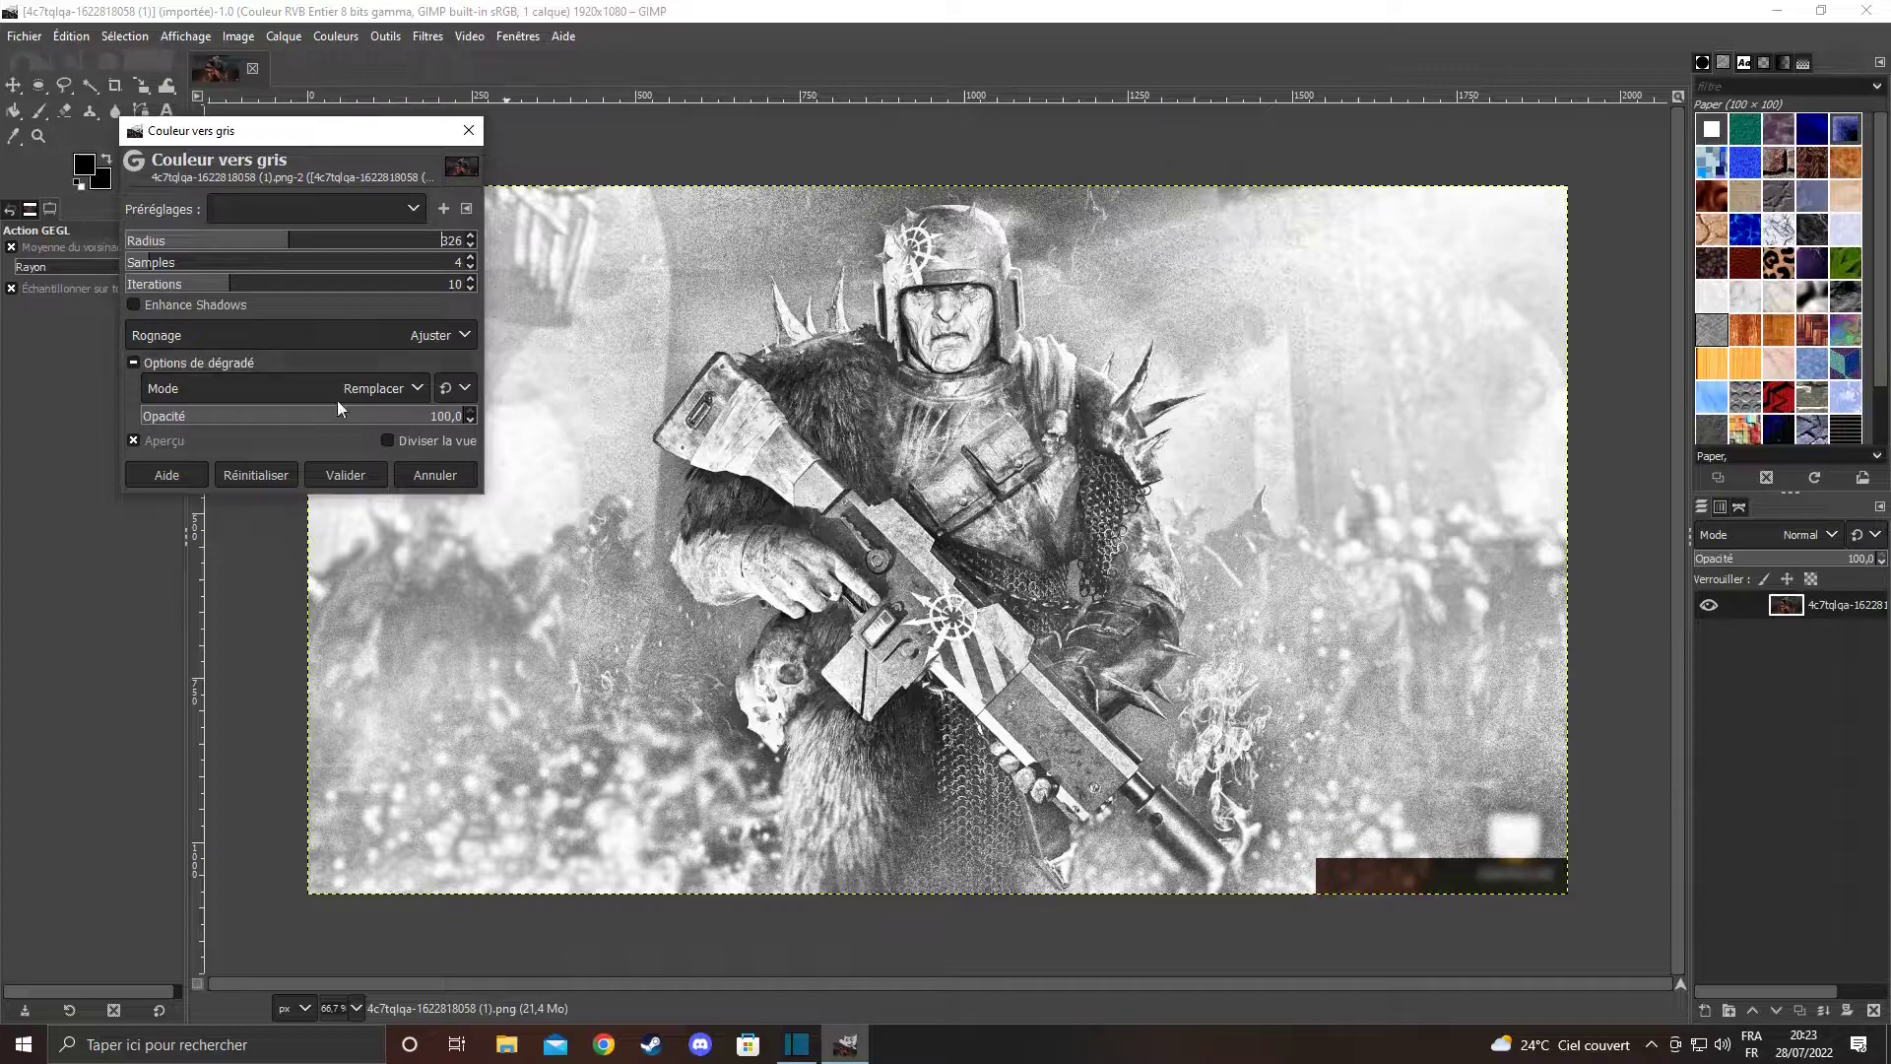
left_click(349, 477)
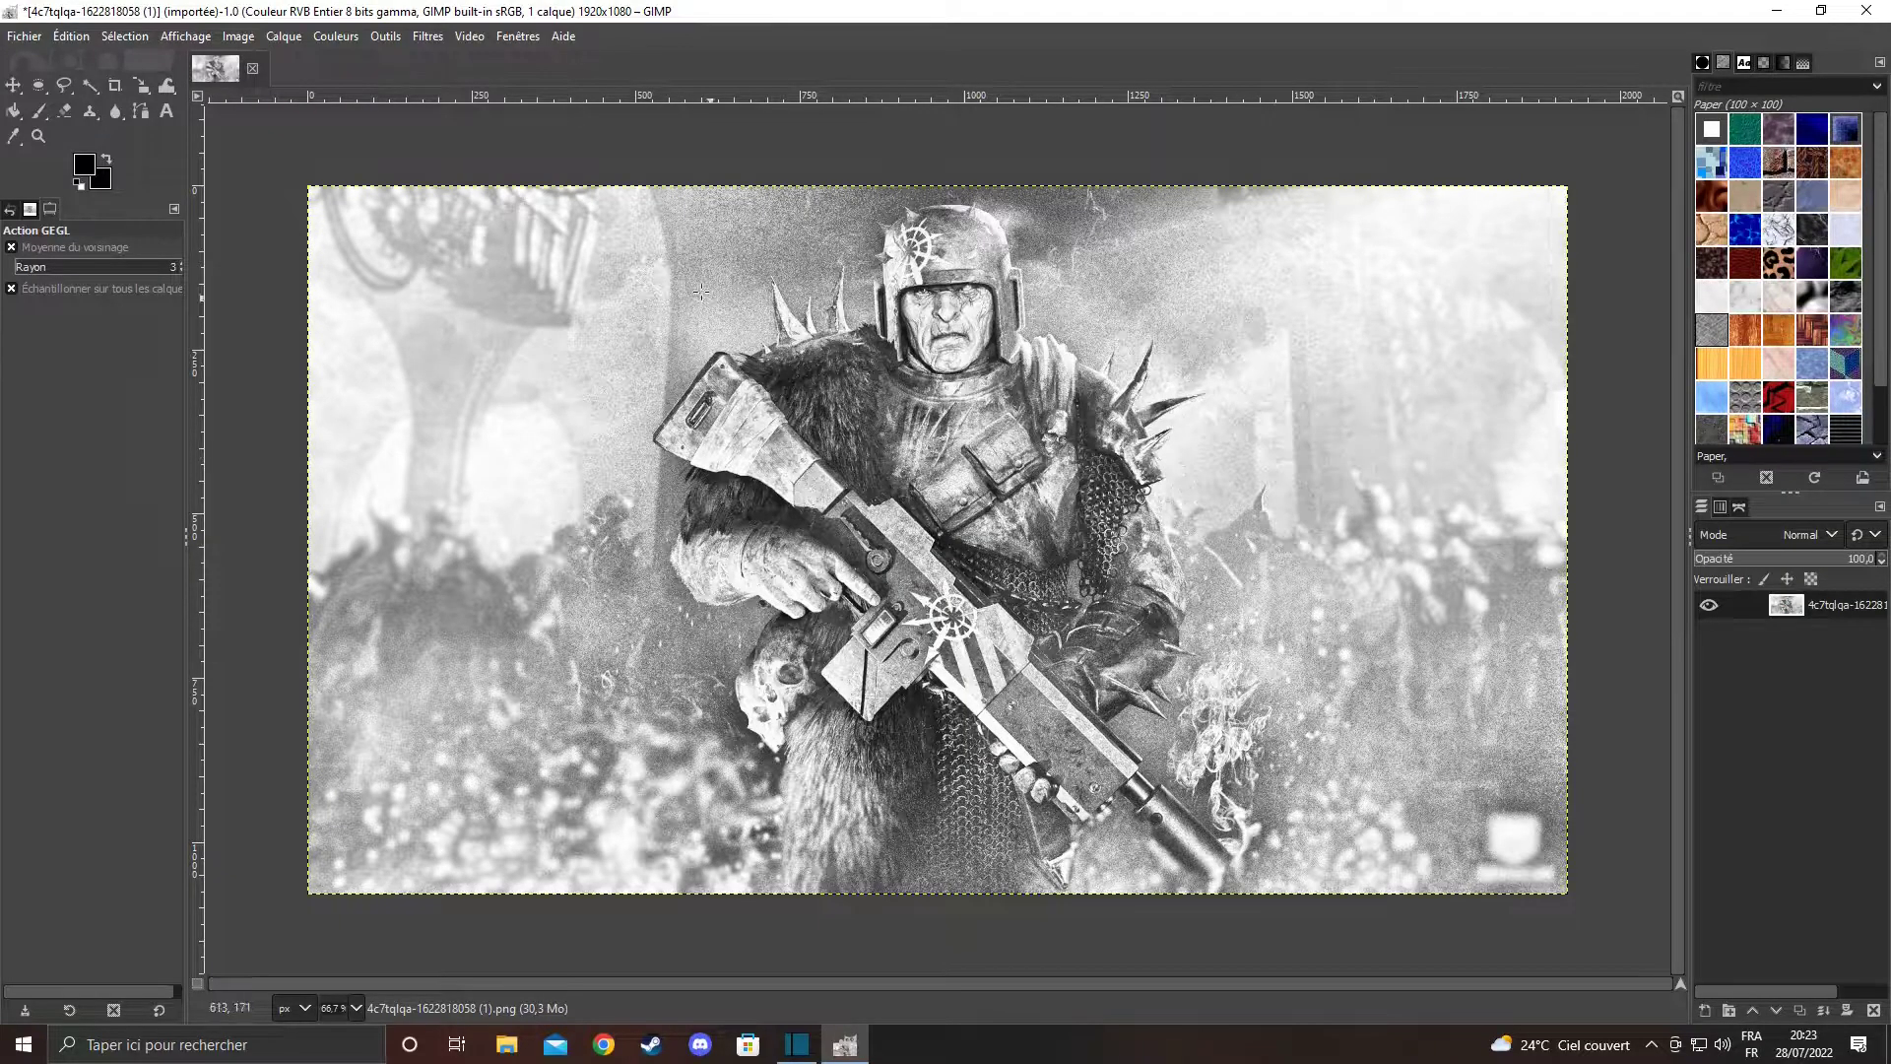
Apply the generic Normal Map filter to the grayscale soldier image with an adjusted scale
left_click(429, 36)
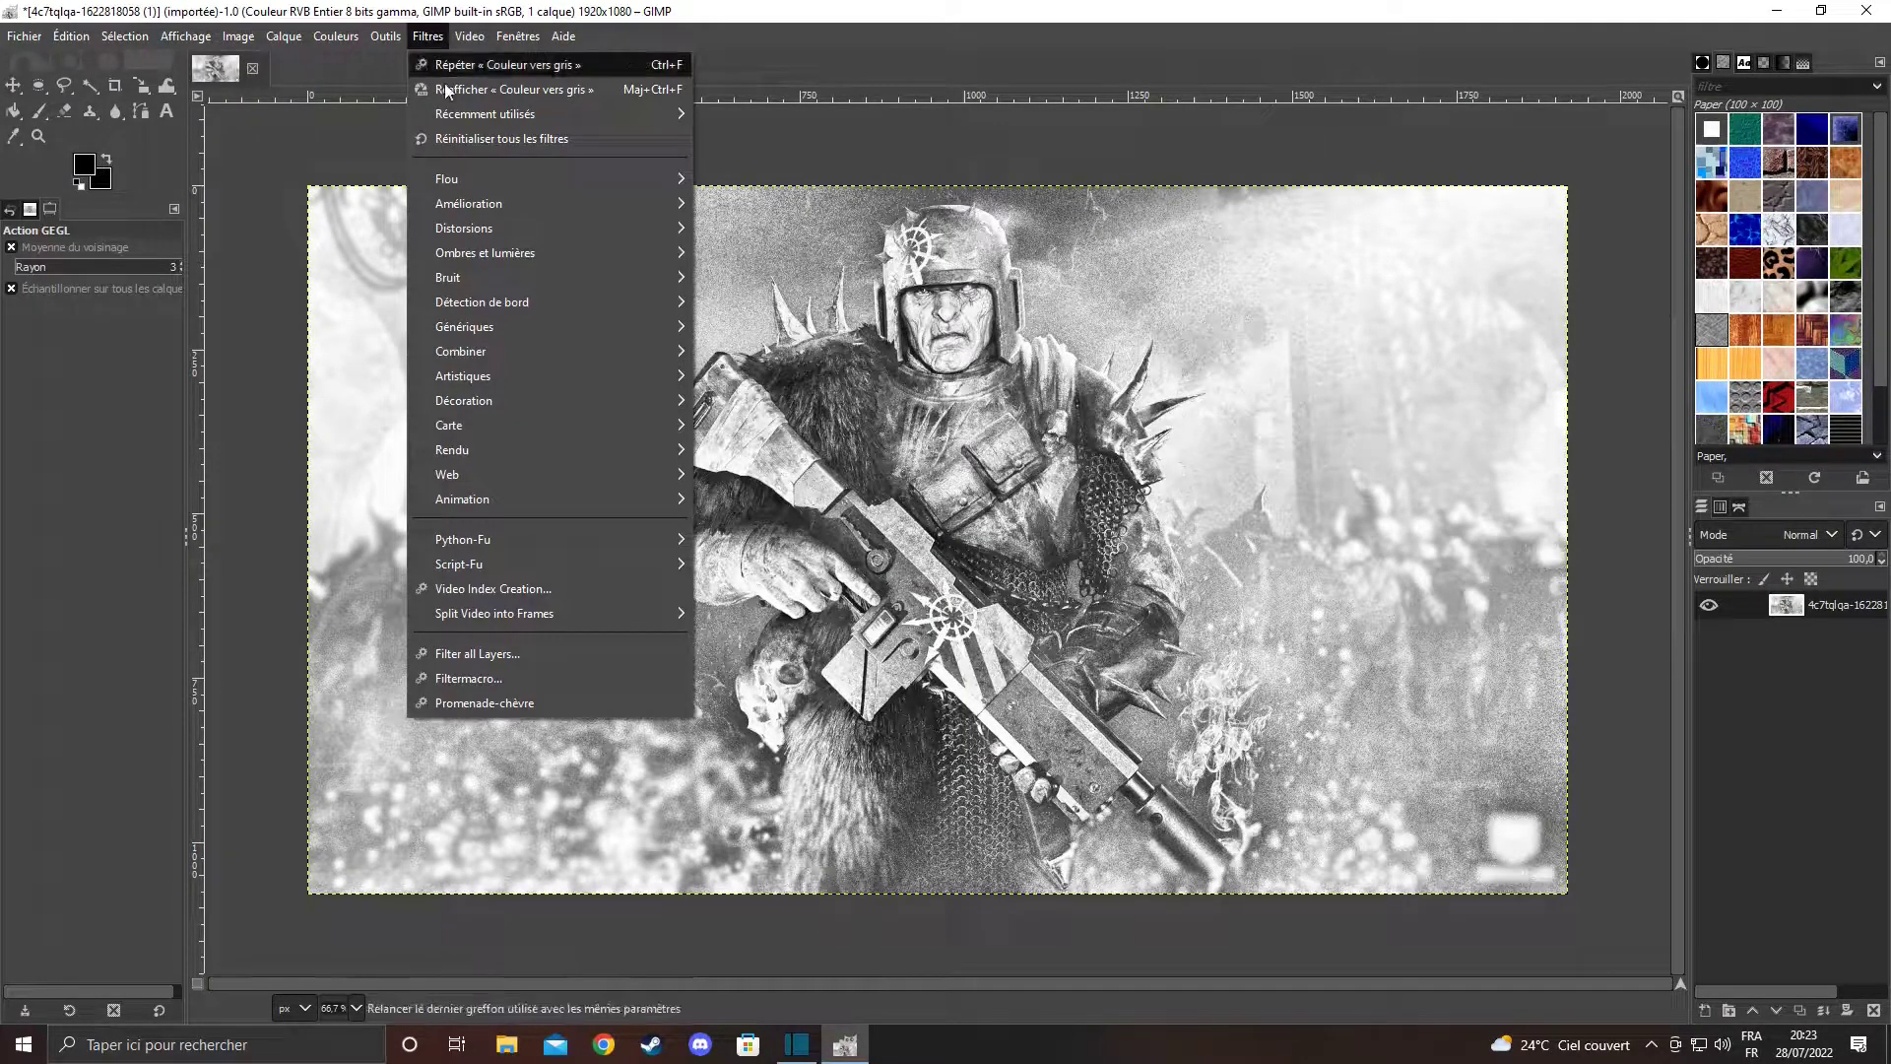
mouse_move(500, 328)
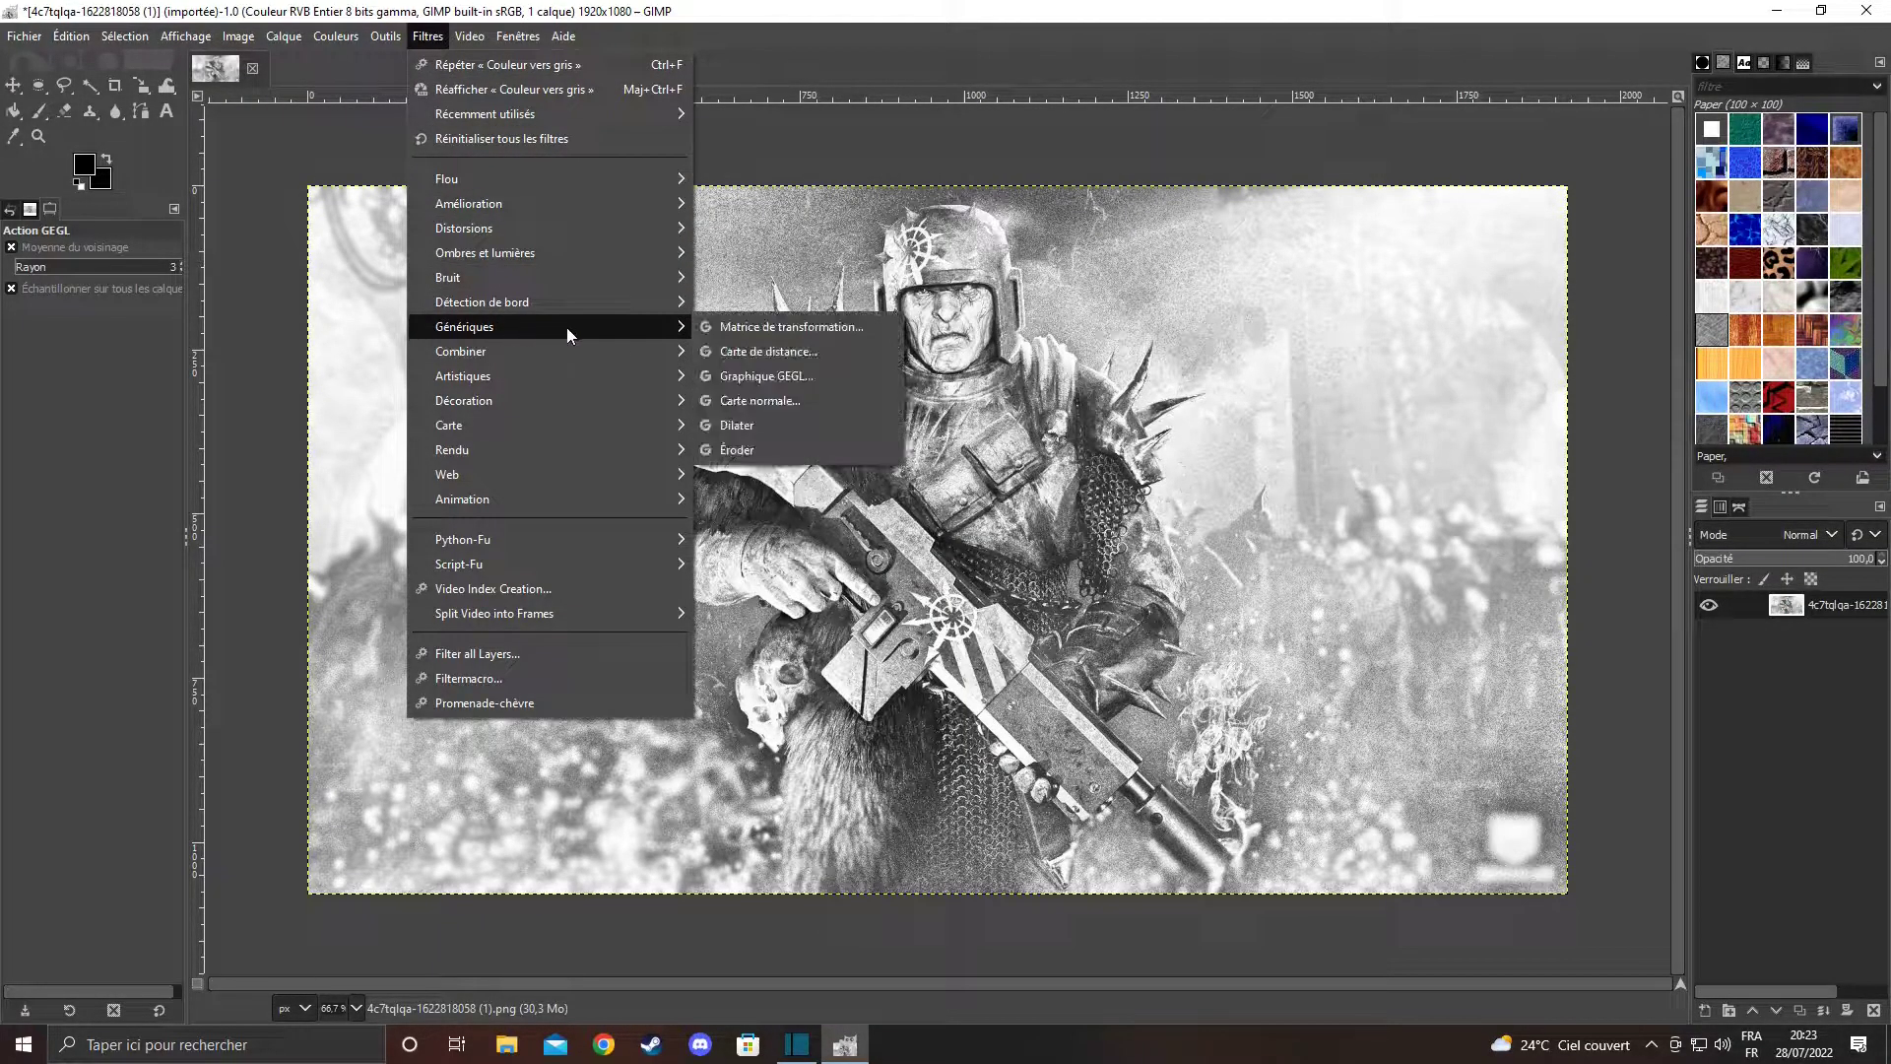
left_click(753, 402)
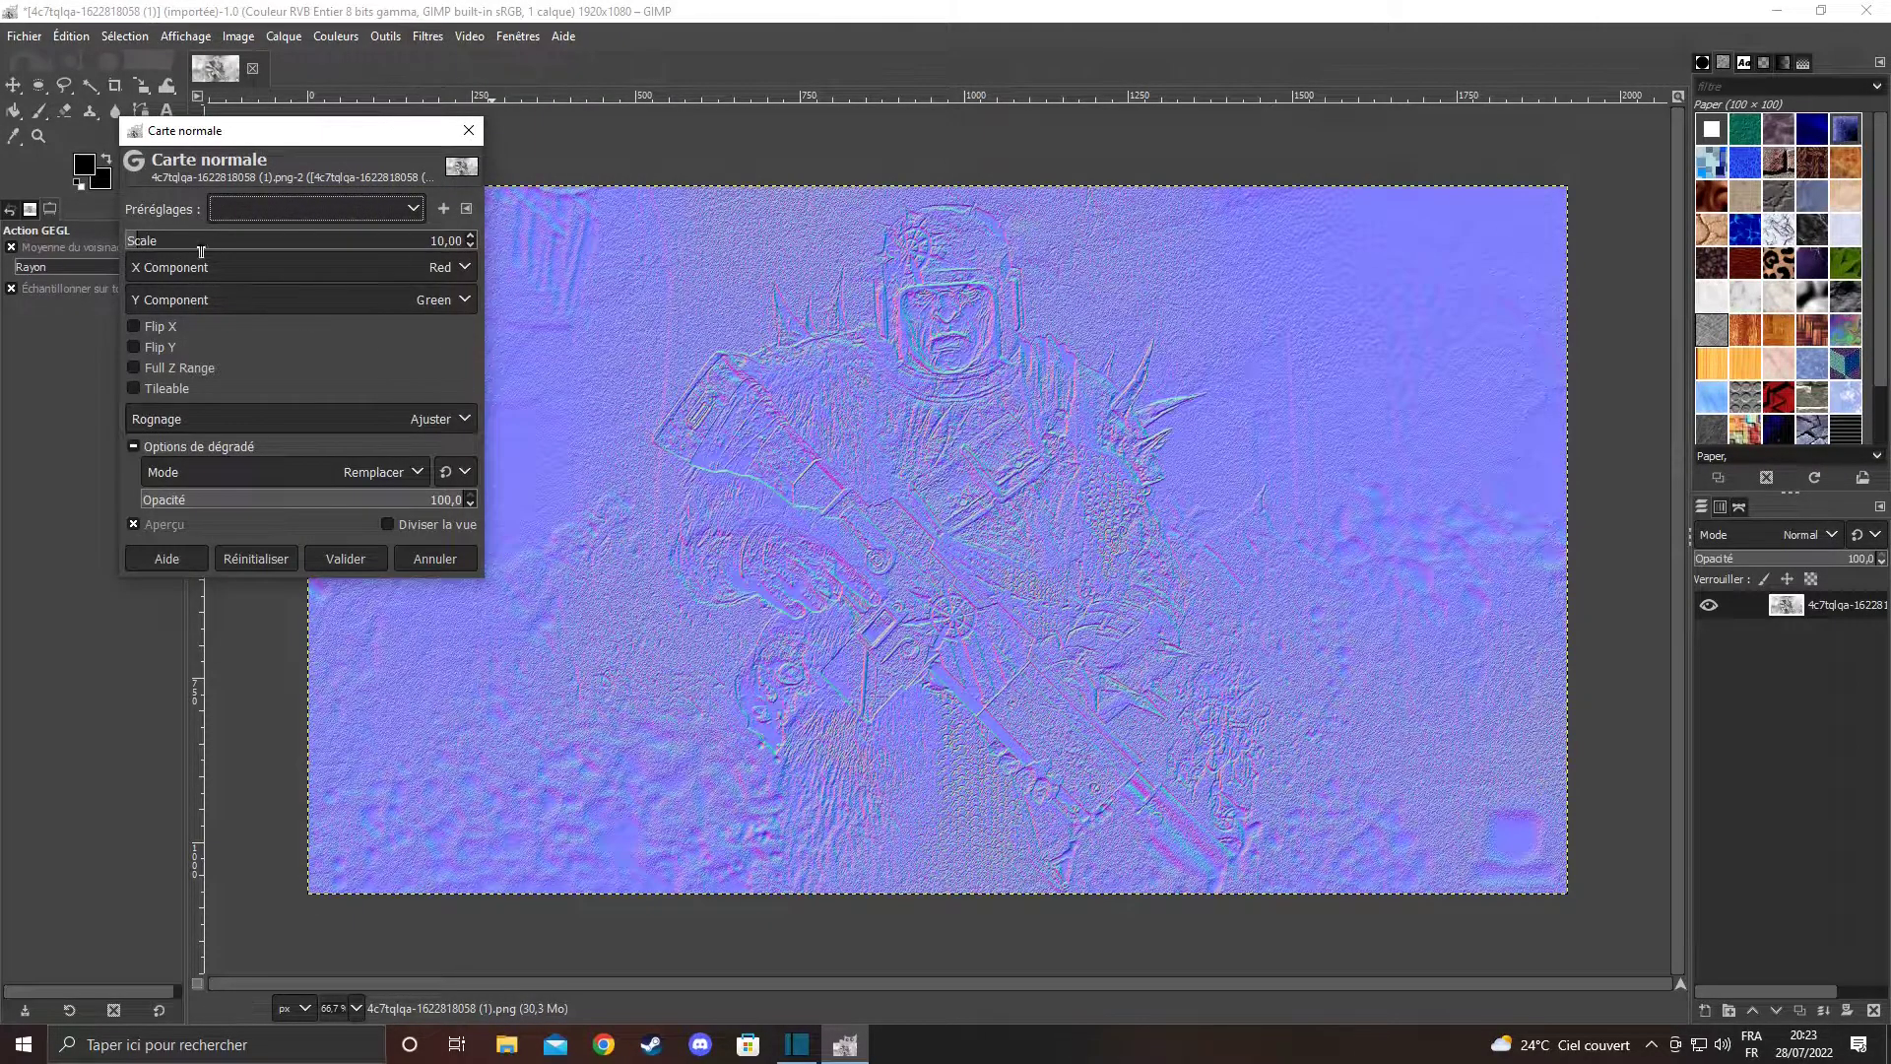
mouse_move(149, 245)
left_mouse_down()
mouse_move(461, 247)
mouse_move(46, 251)
mouse_move(135, 259)
left_mouse_up()
left_click(345, 558)
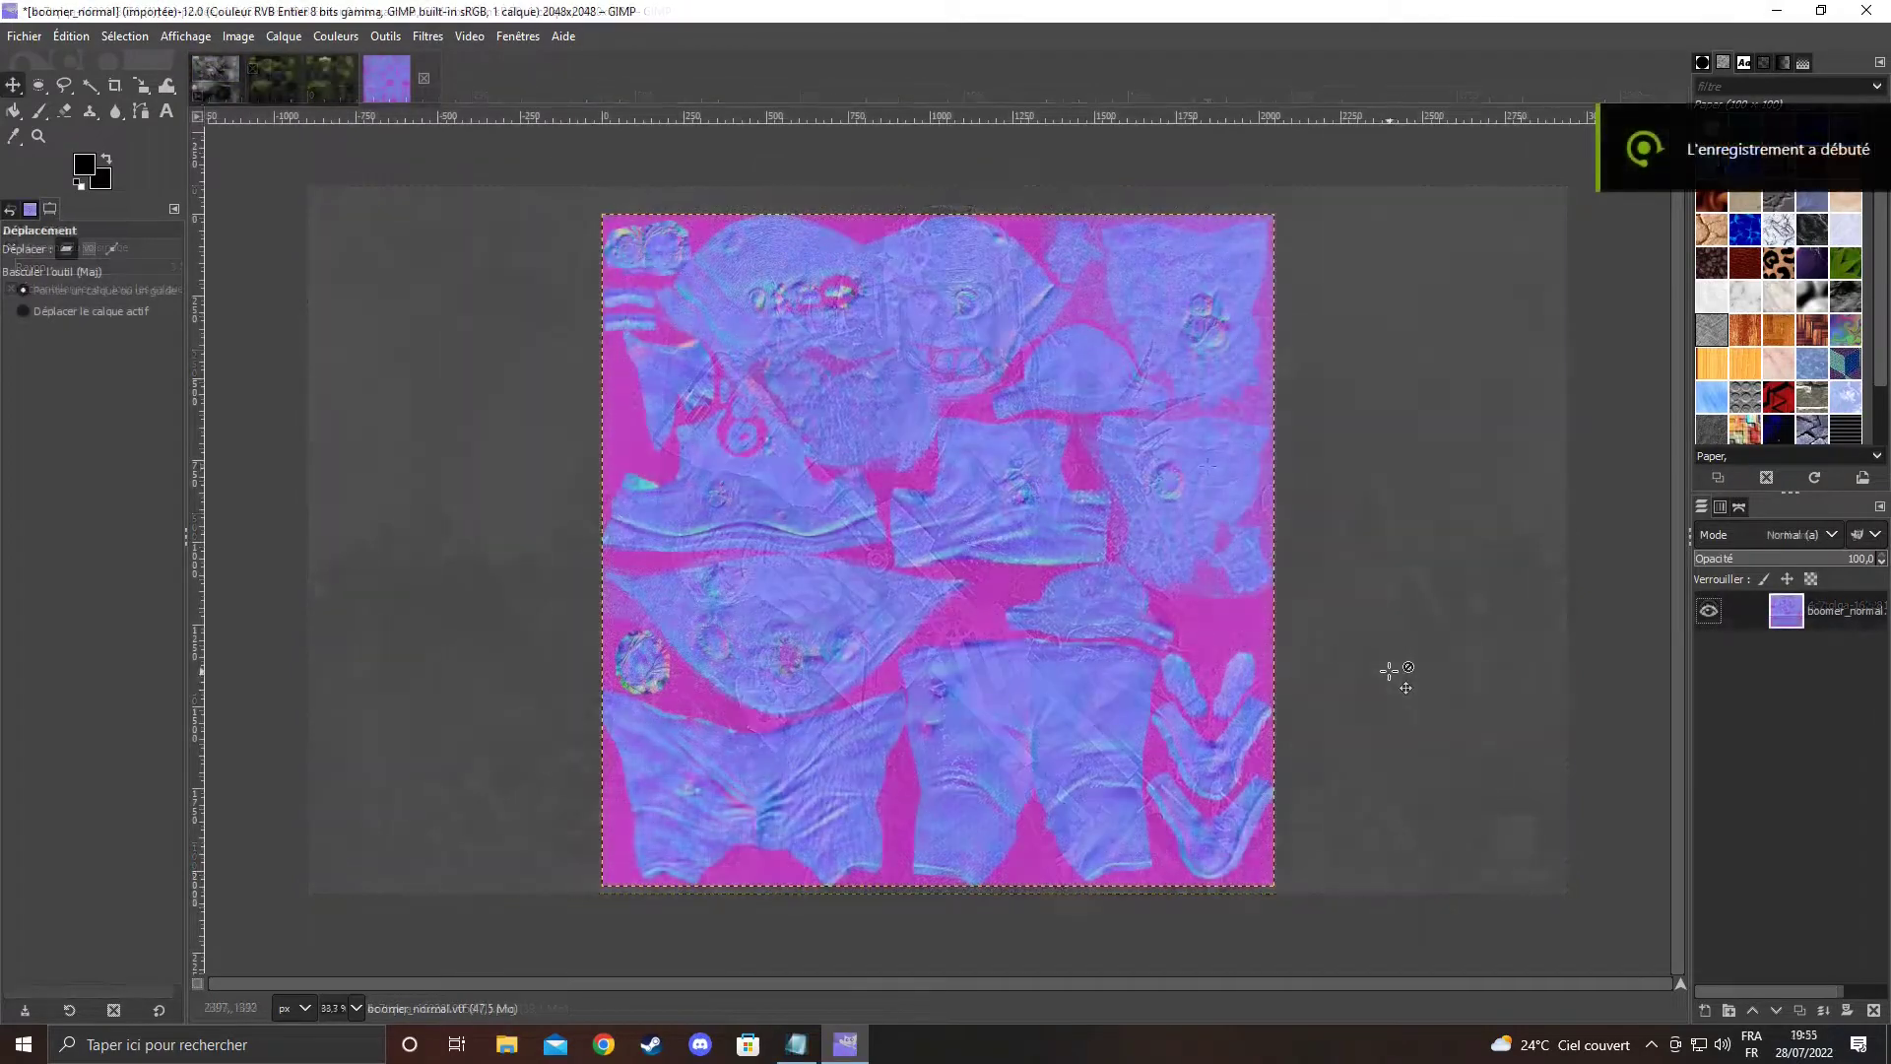
View the edited boomer_color and boomer textures, then return to the boomer_normal image
left_click(329, 79)
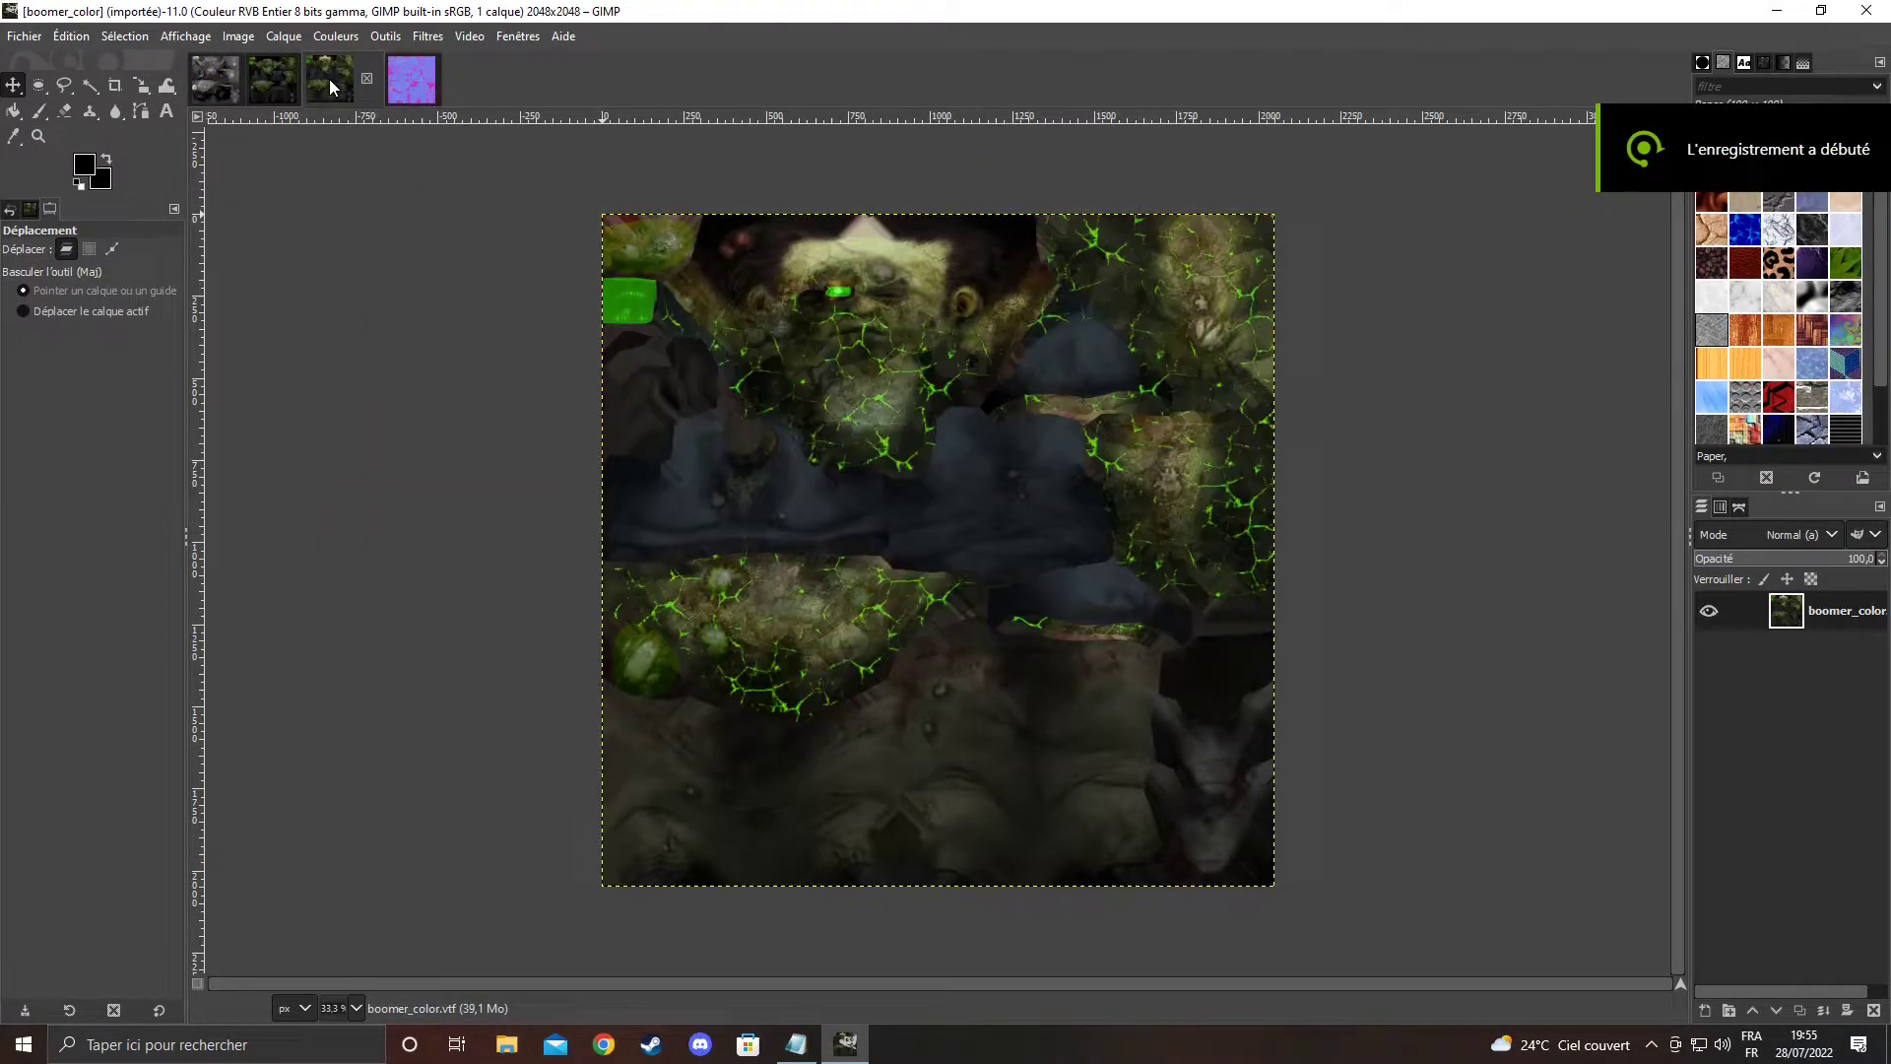
left_click(275, 85)
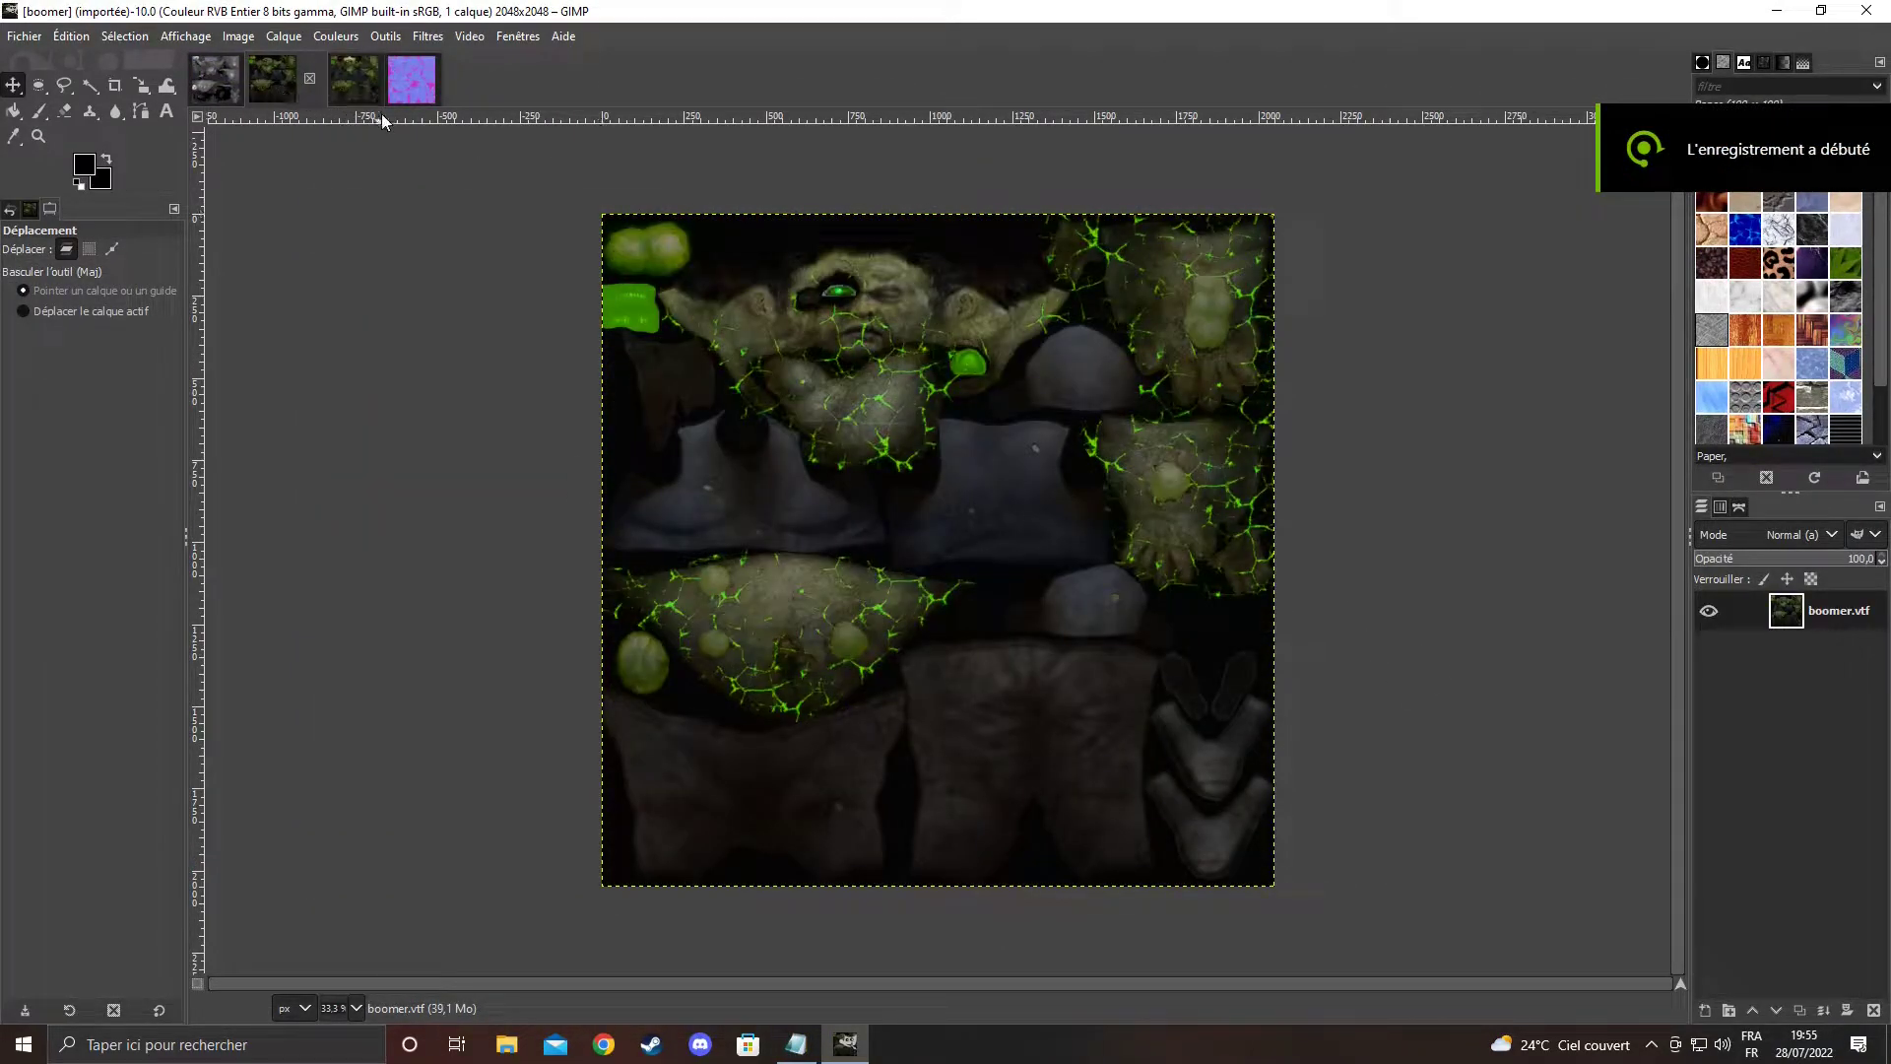
left_click(410, 85)
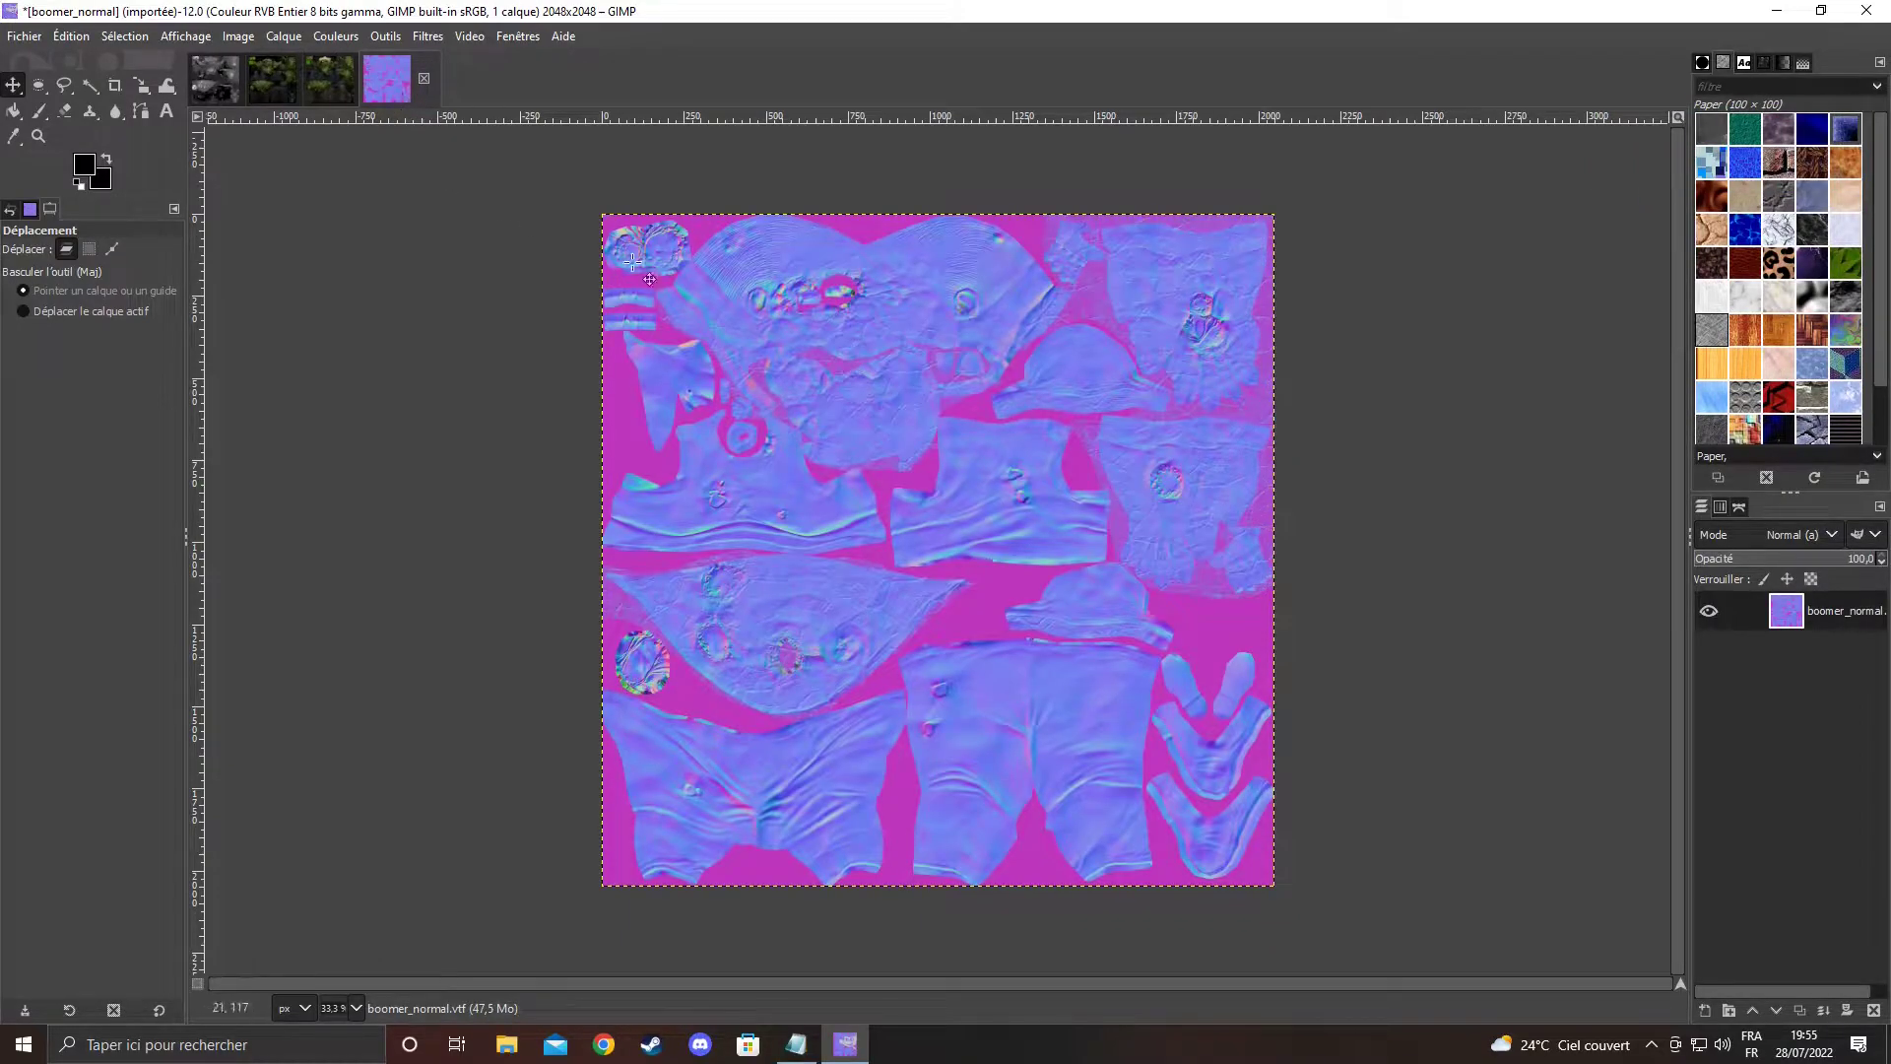
Add a layer mask to the boomer_normal layer, initialized from the layer's alpha channel
right_click(1815, 616)
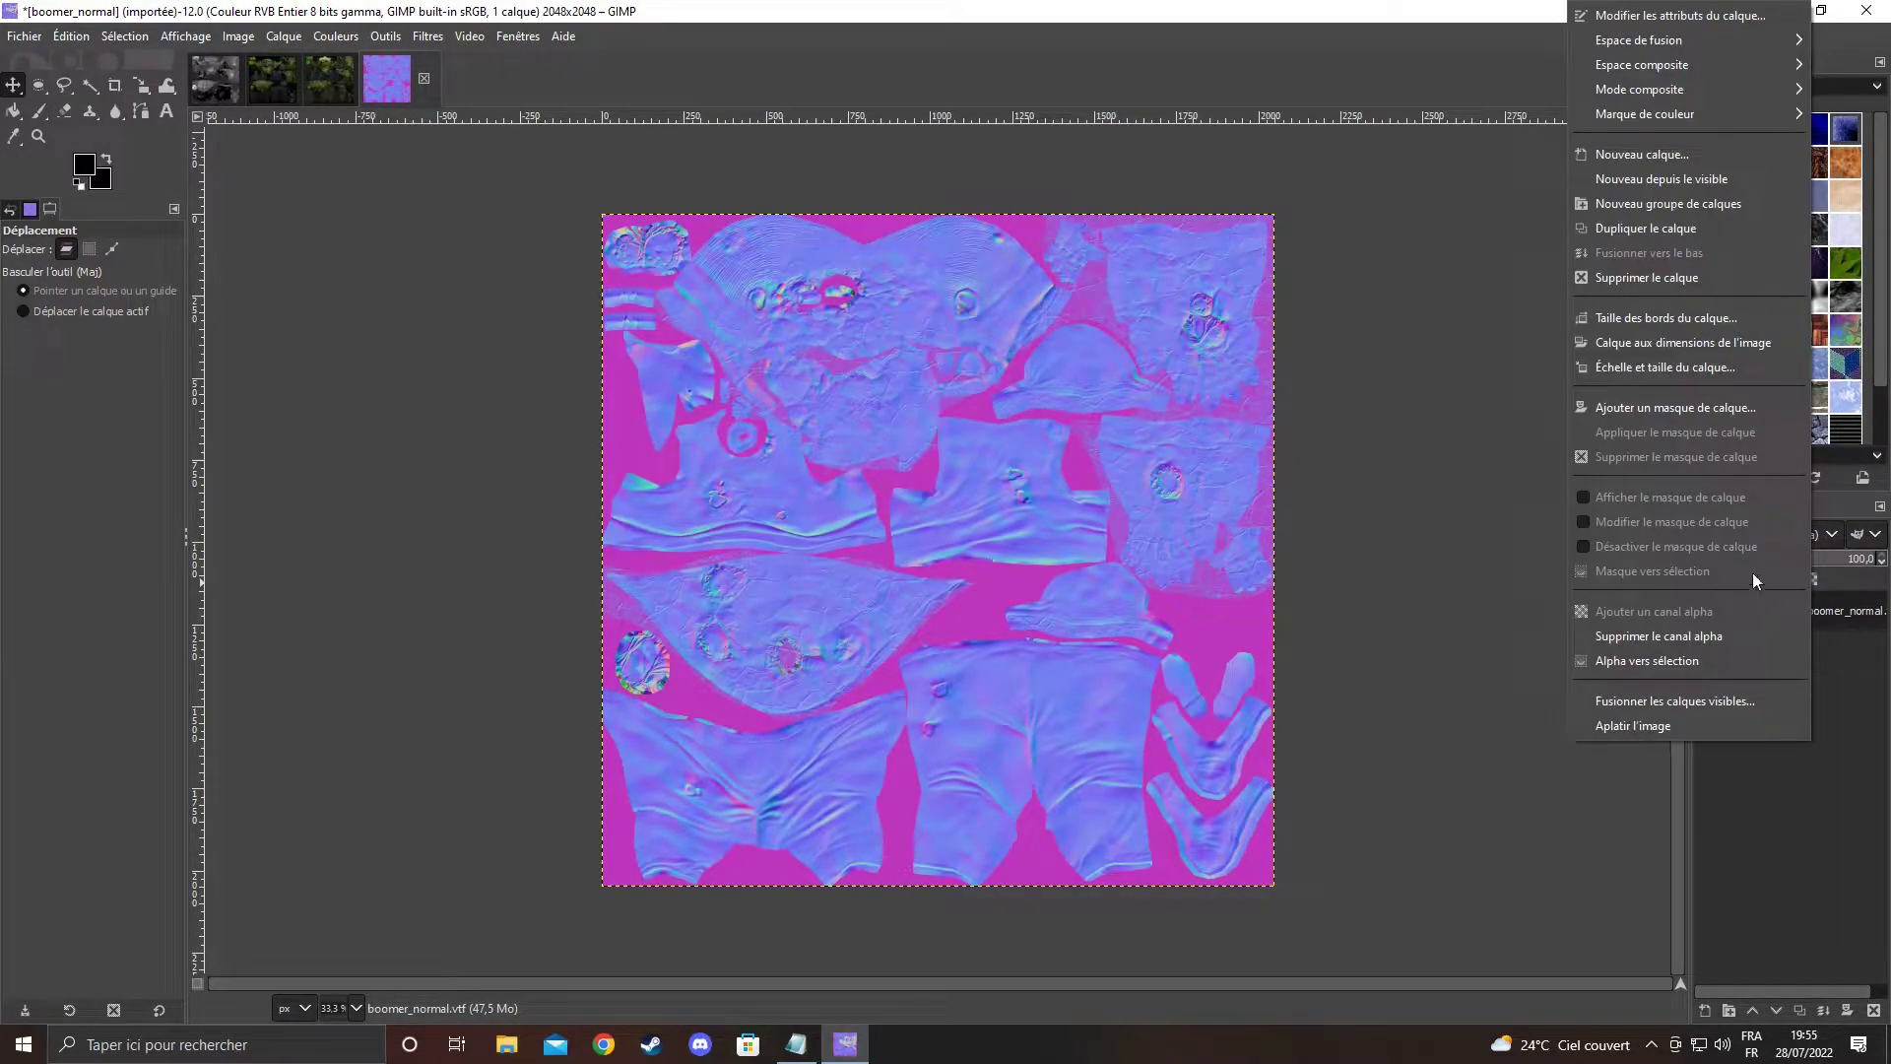
left_click(1671, 410)
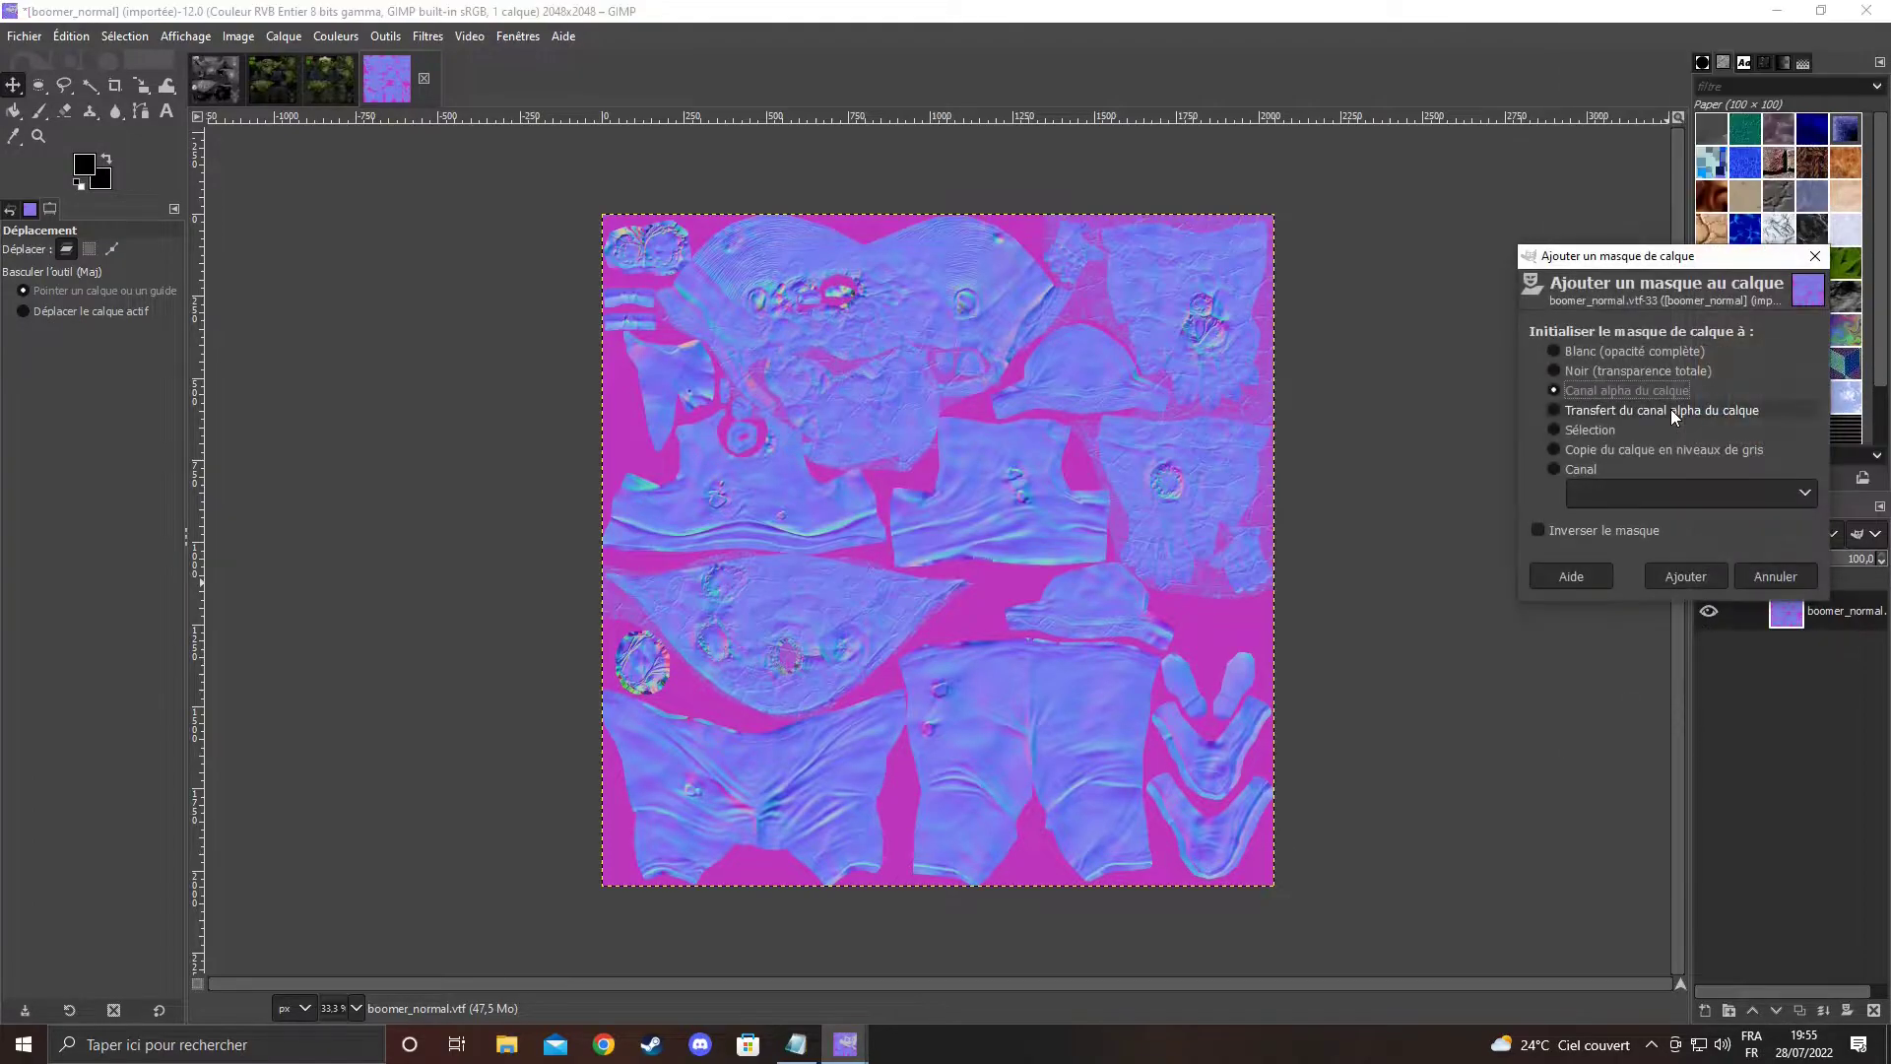
left_click(1679, 575)
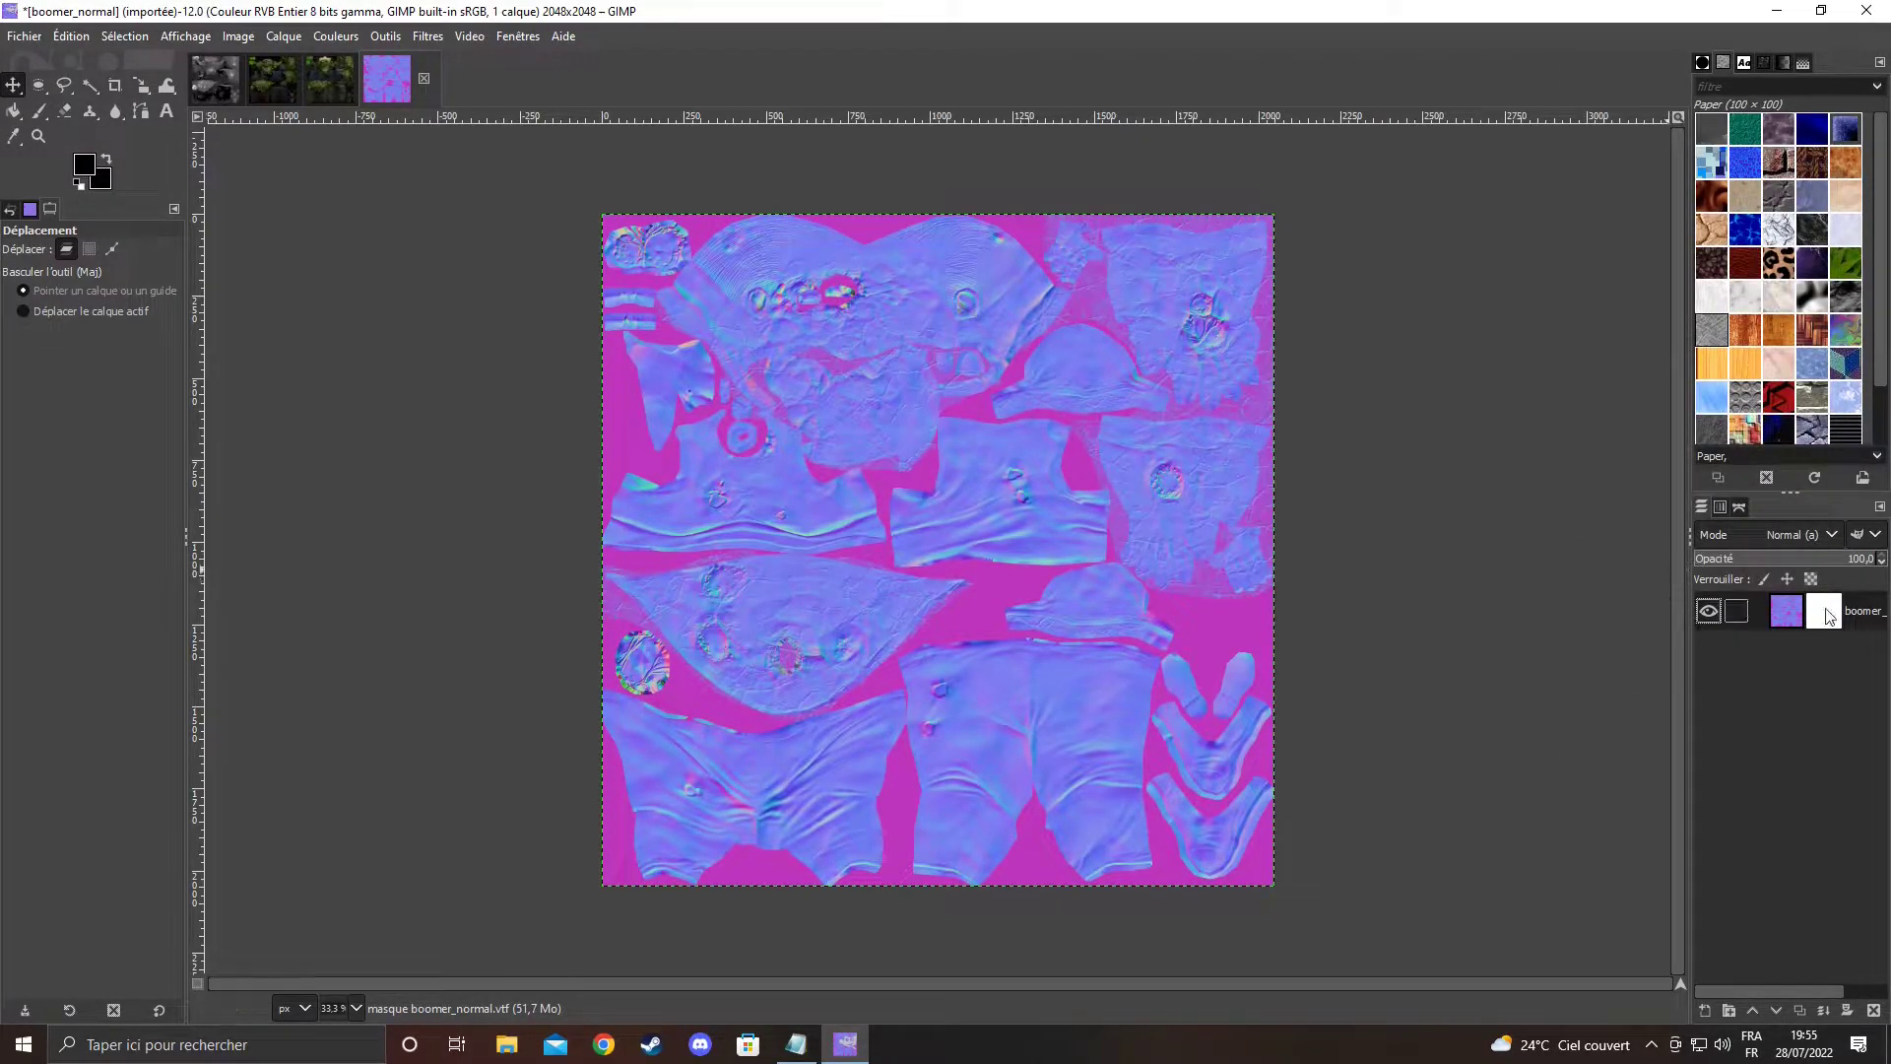
Copy the untitled grayscale mask image into the boomer_normal layer mask and anchor the floating selection
left_click(219, 77)
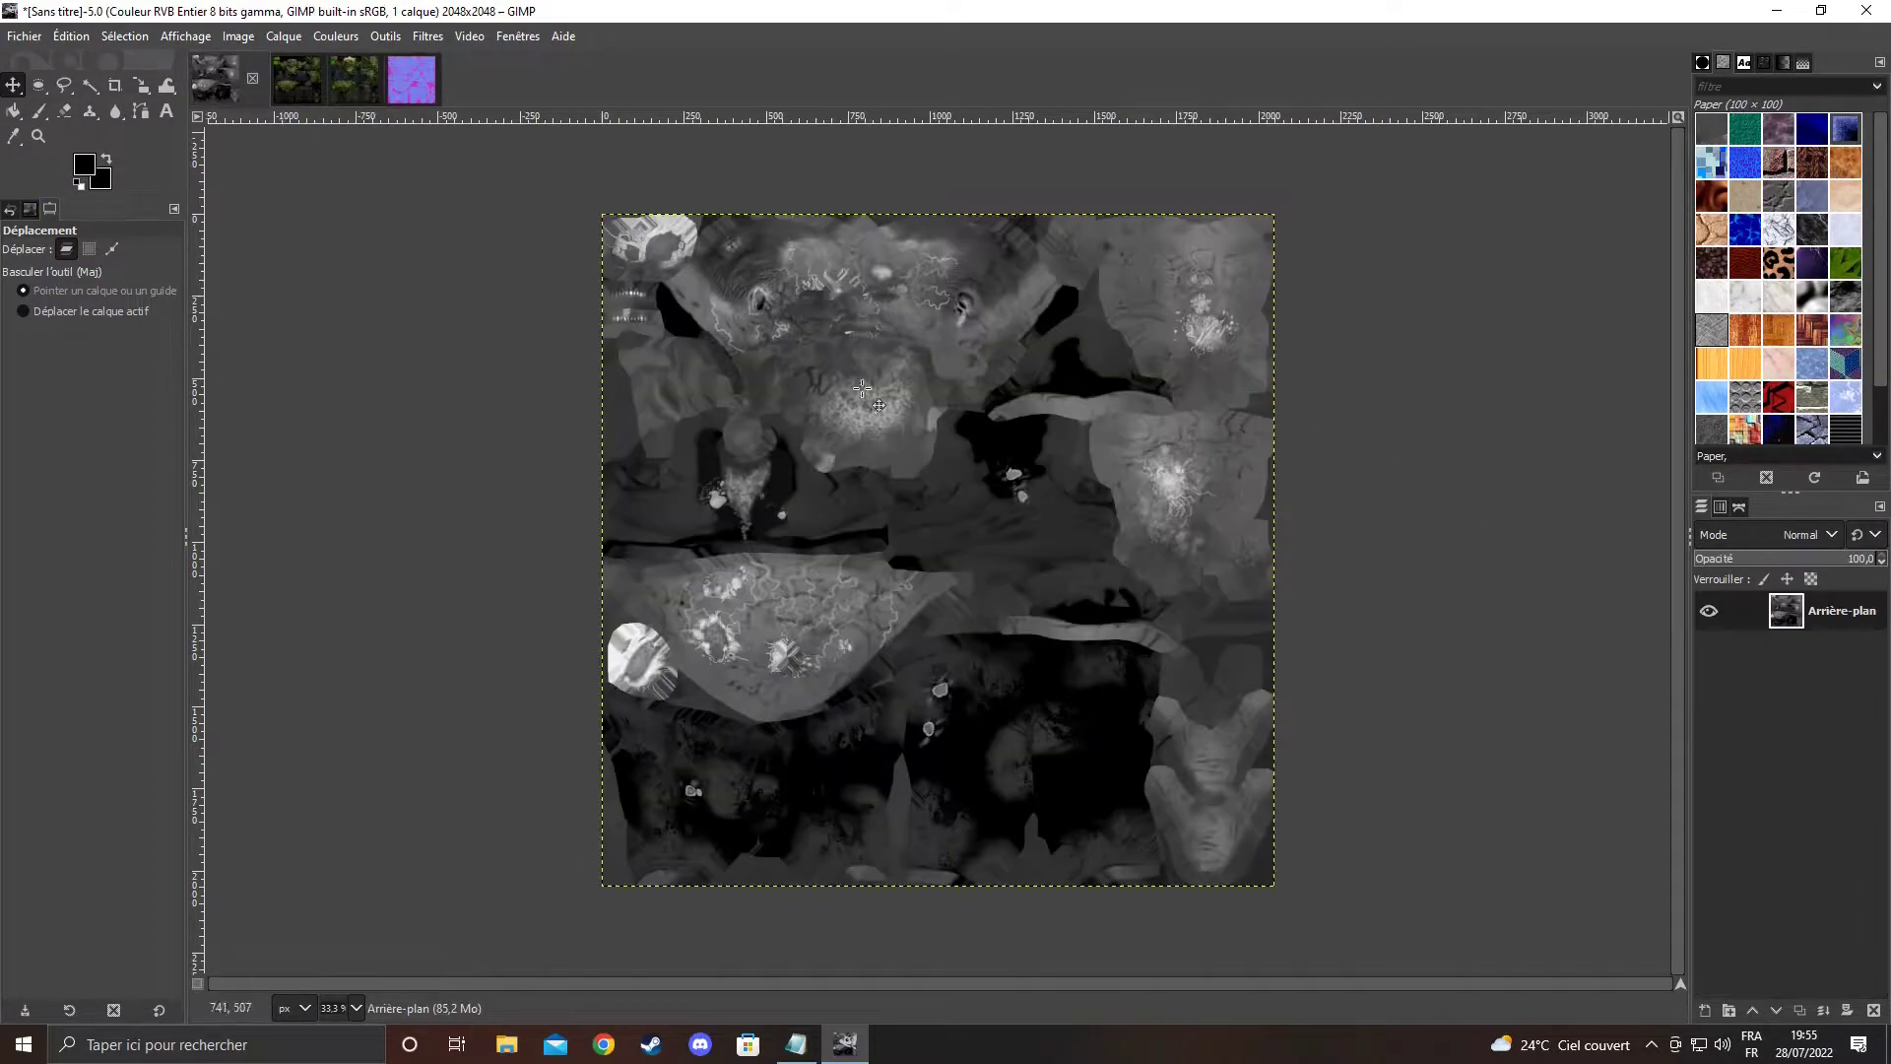
key("ctrl+c")
left_click(418, 80)
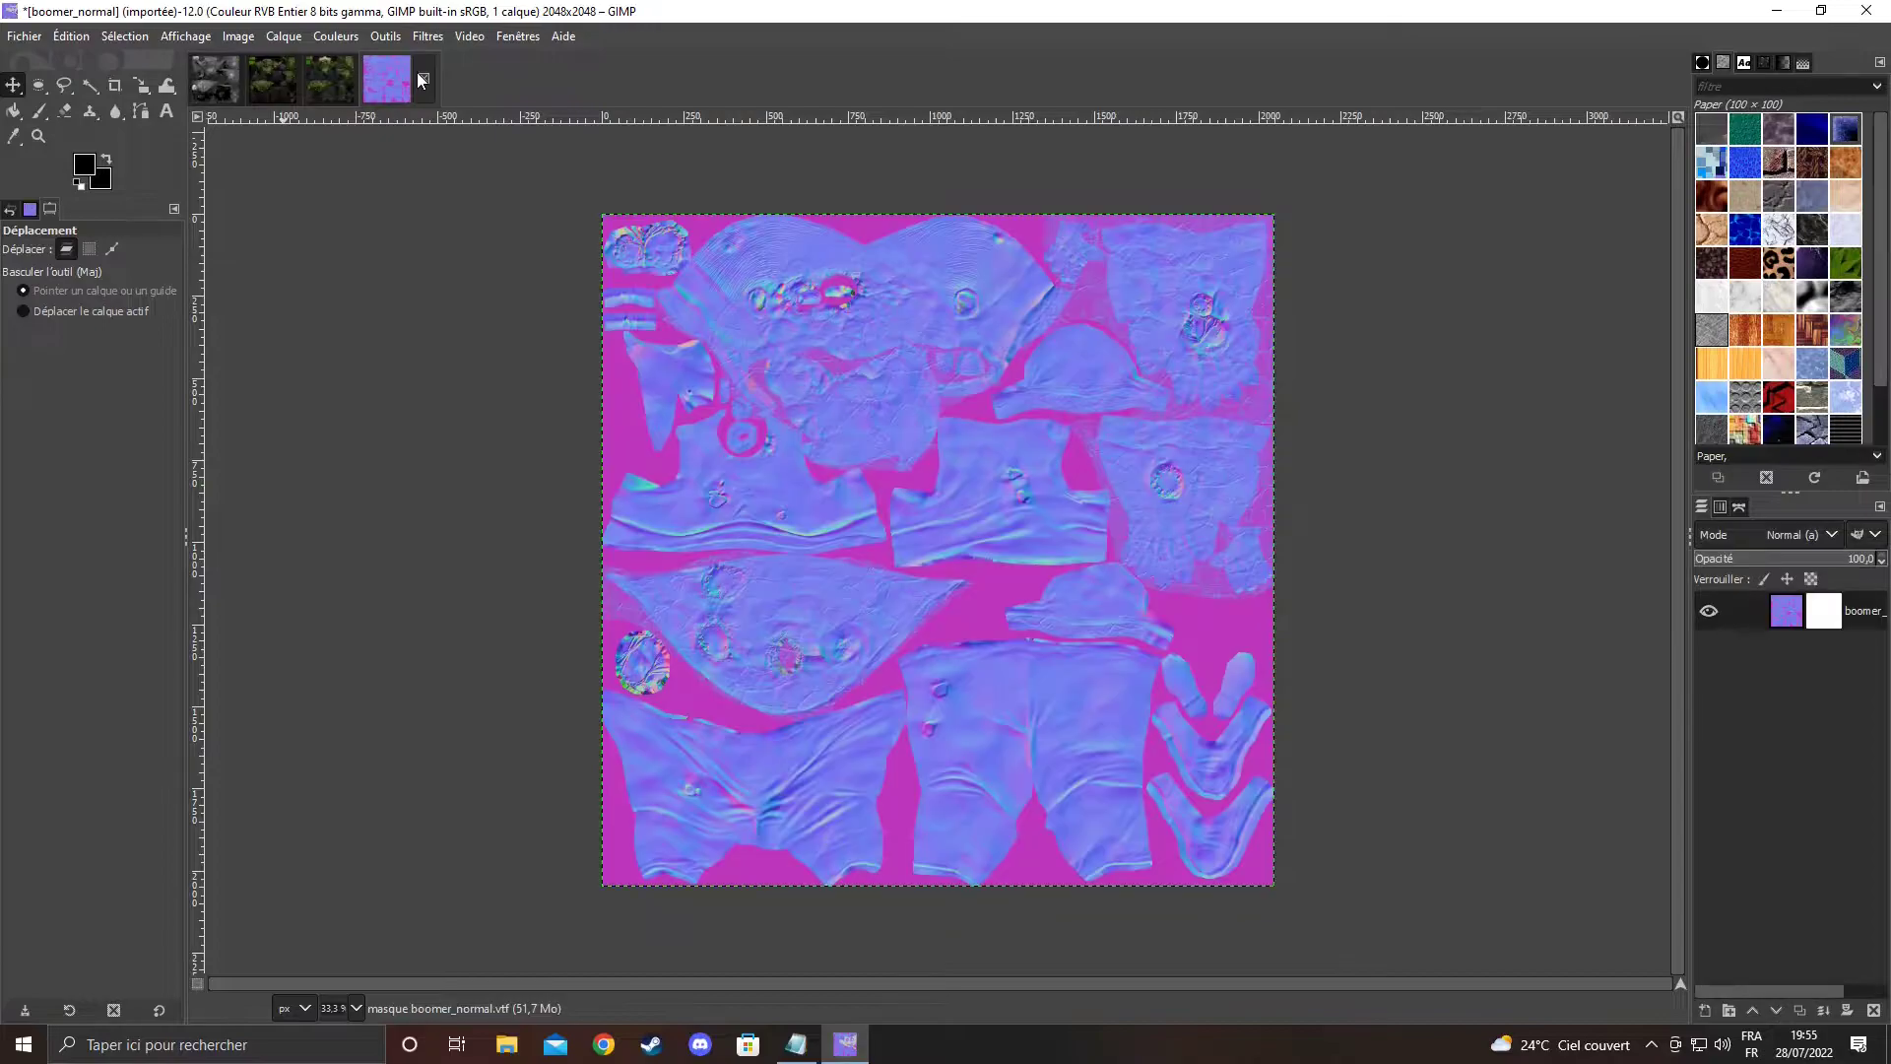
key("ctrl+v")
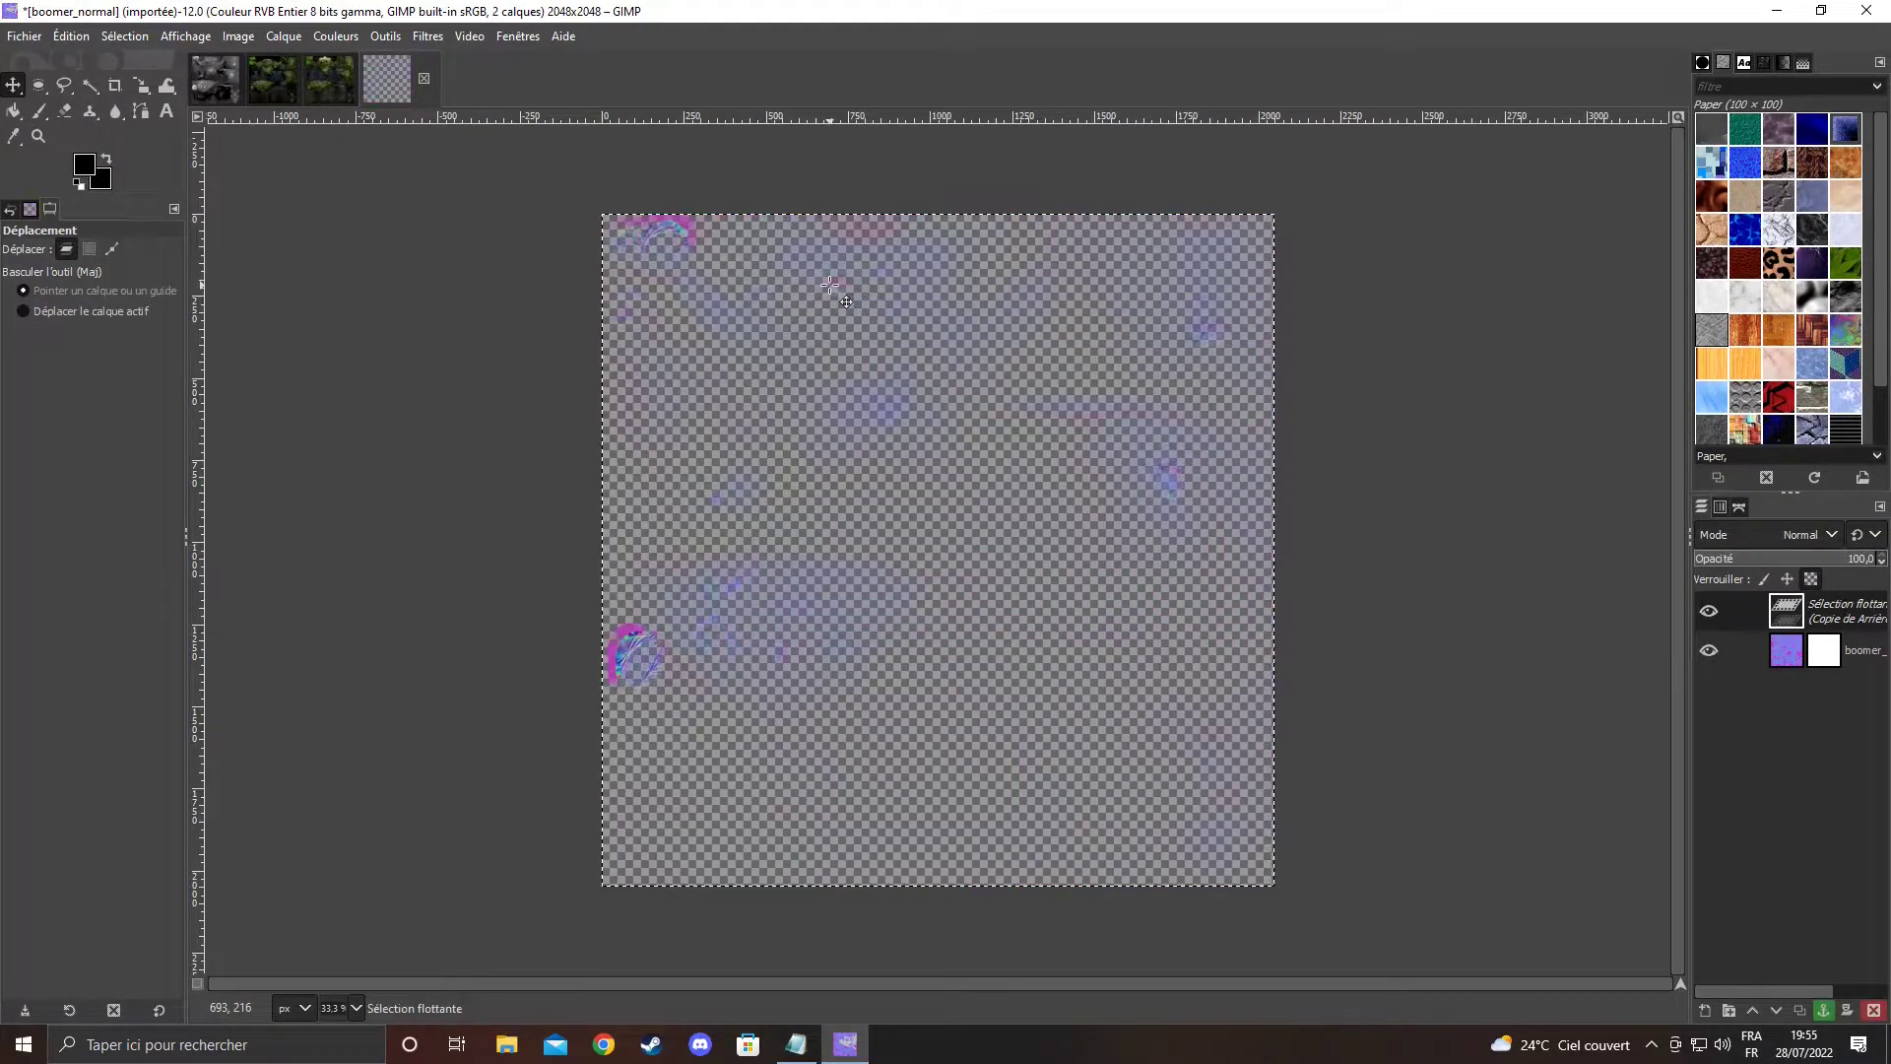
left_click(284, 37)
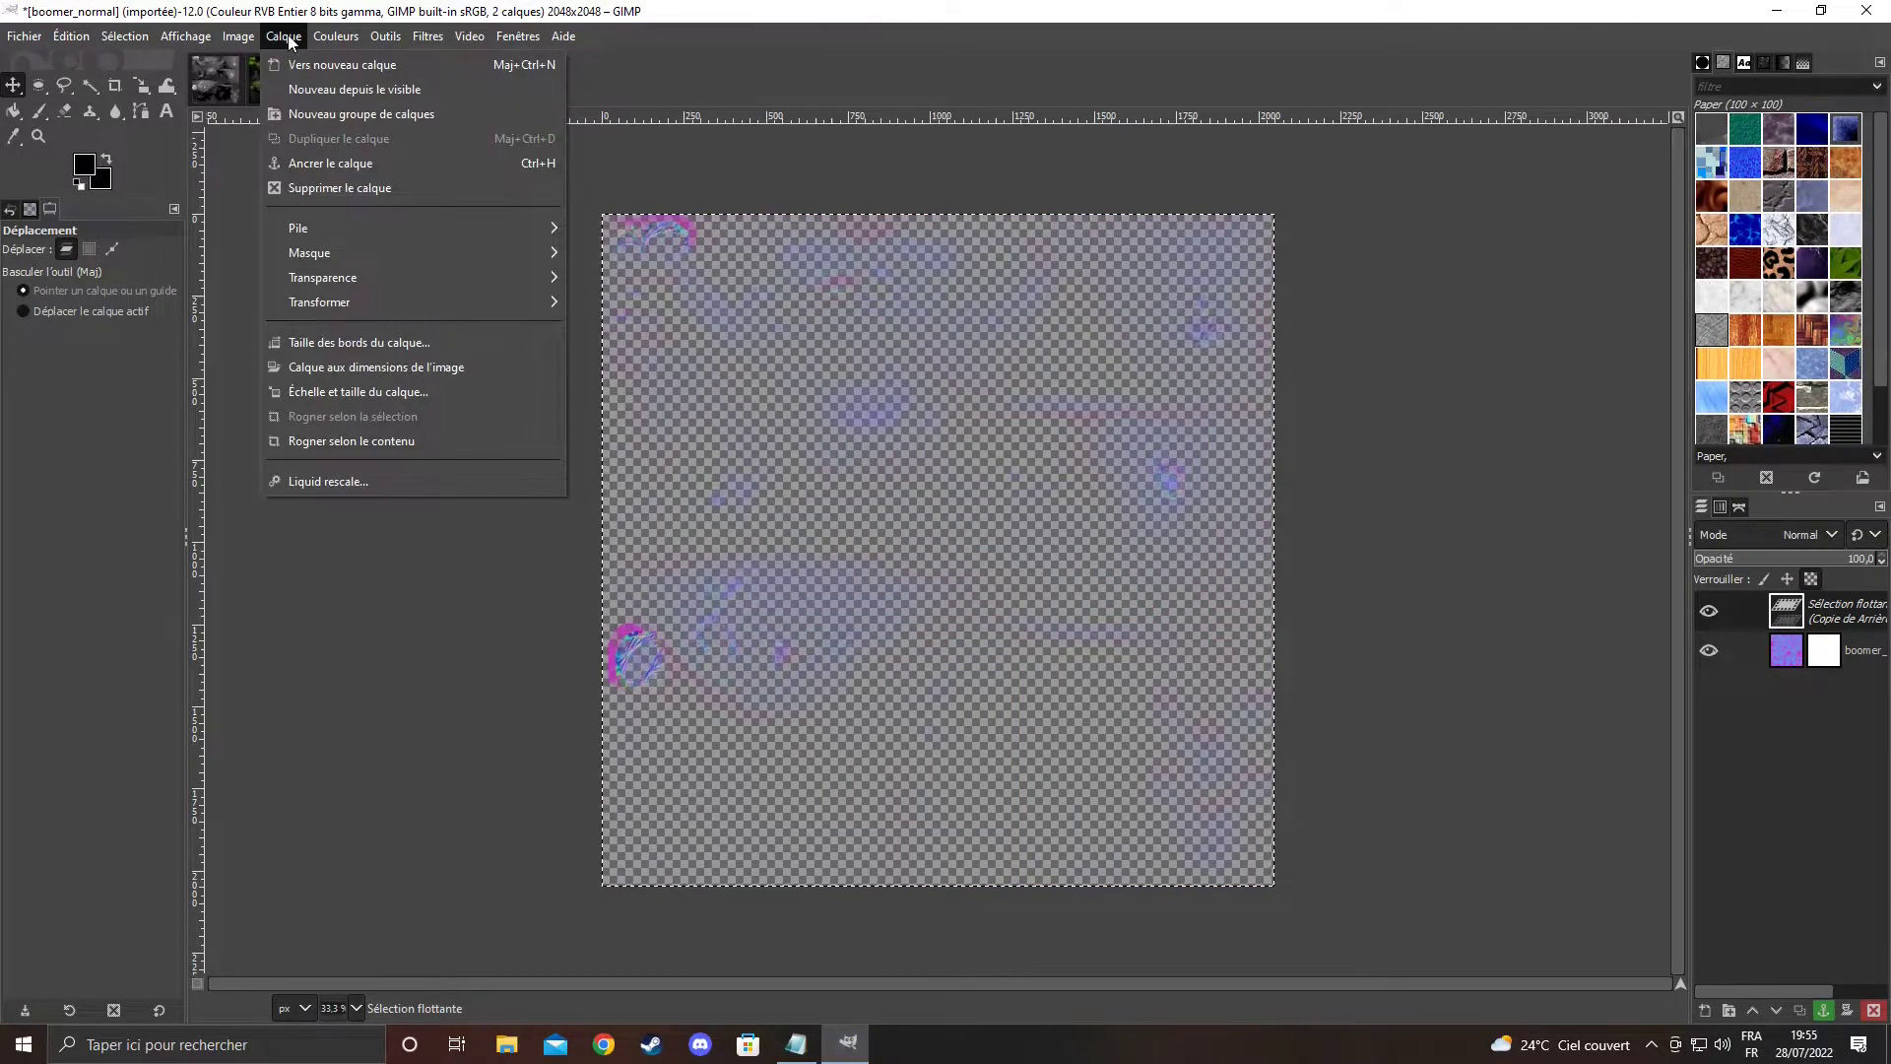
left_click(325, 162)
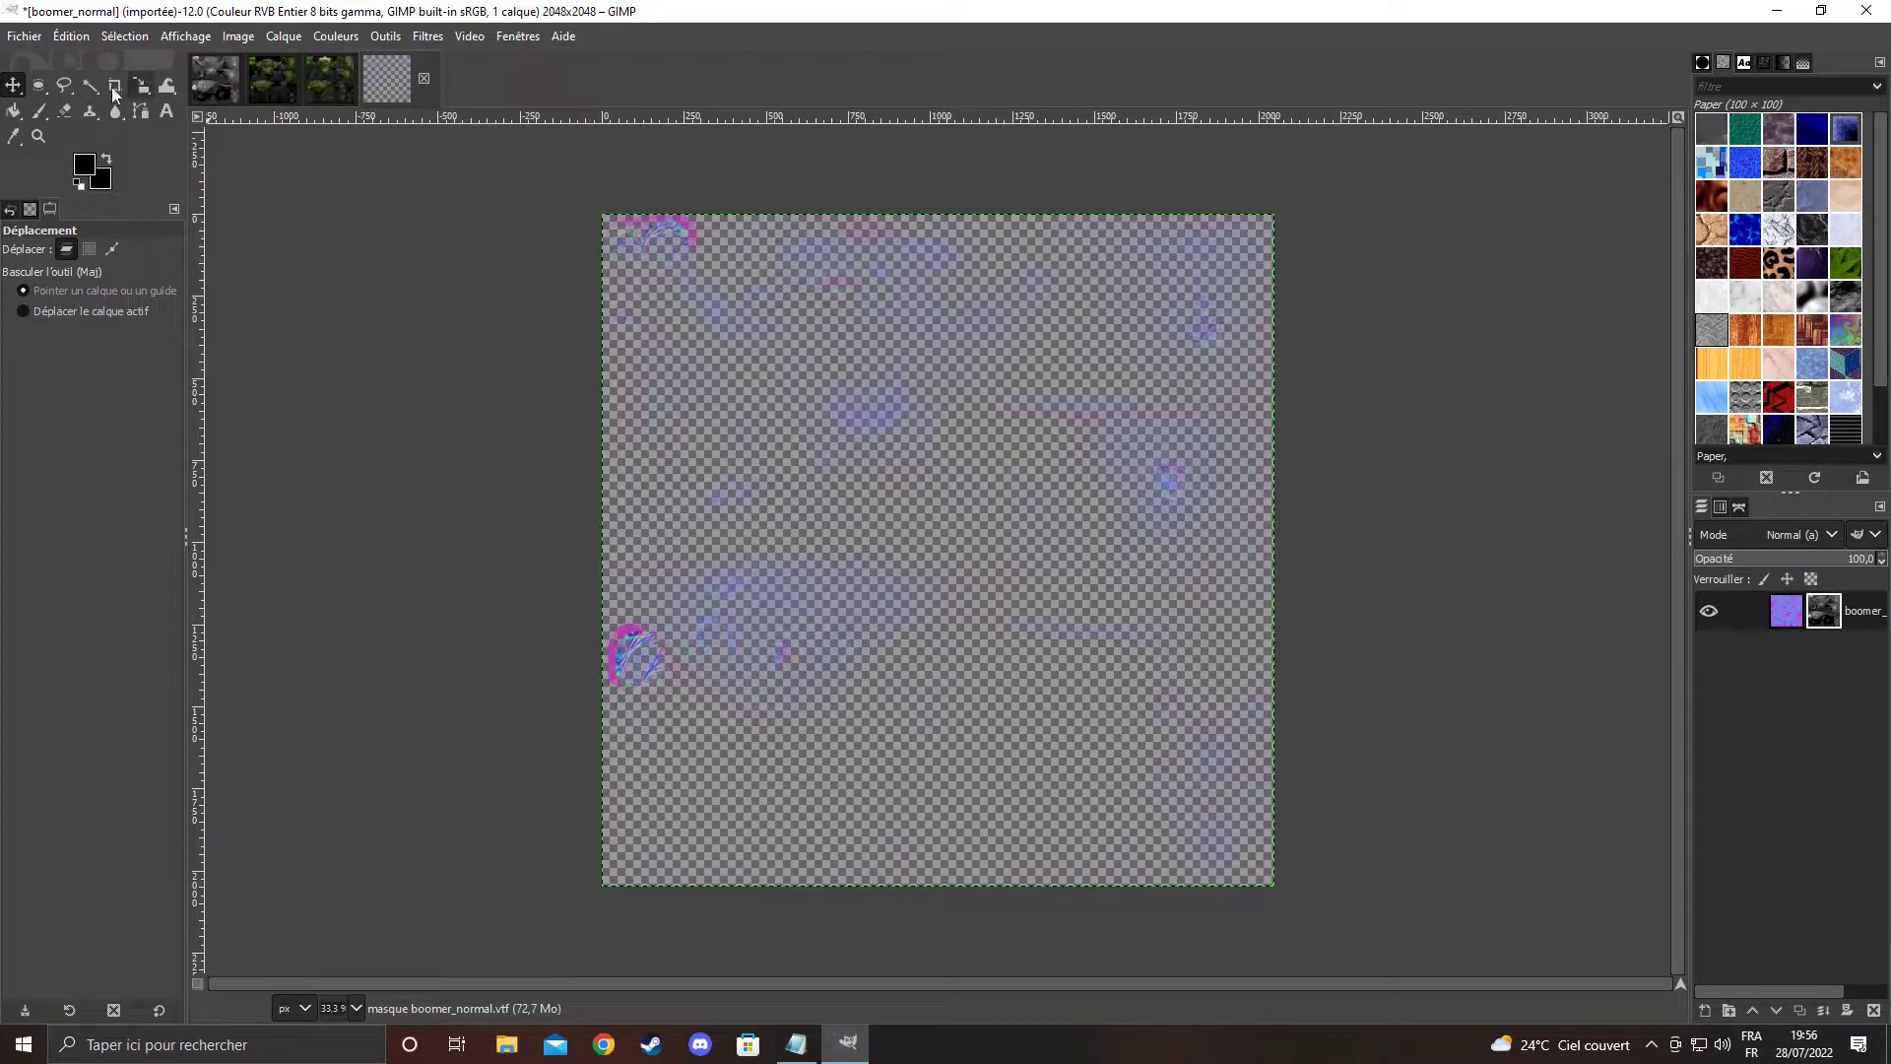
Consult the text notes and minimize them to return to GIMP
left_click(796, 1044)
left_click_drag(333, 341, 20, 327)
left_click(1479, 152)
Export the normal map over boomer_normal.vtf in the desktop folder Boomer/materials/models/infected/boomer
left_click(22, 37)
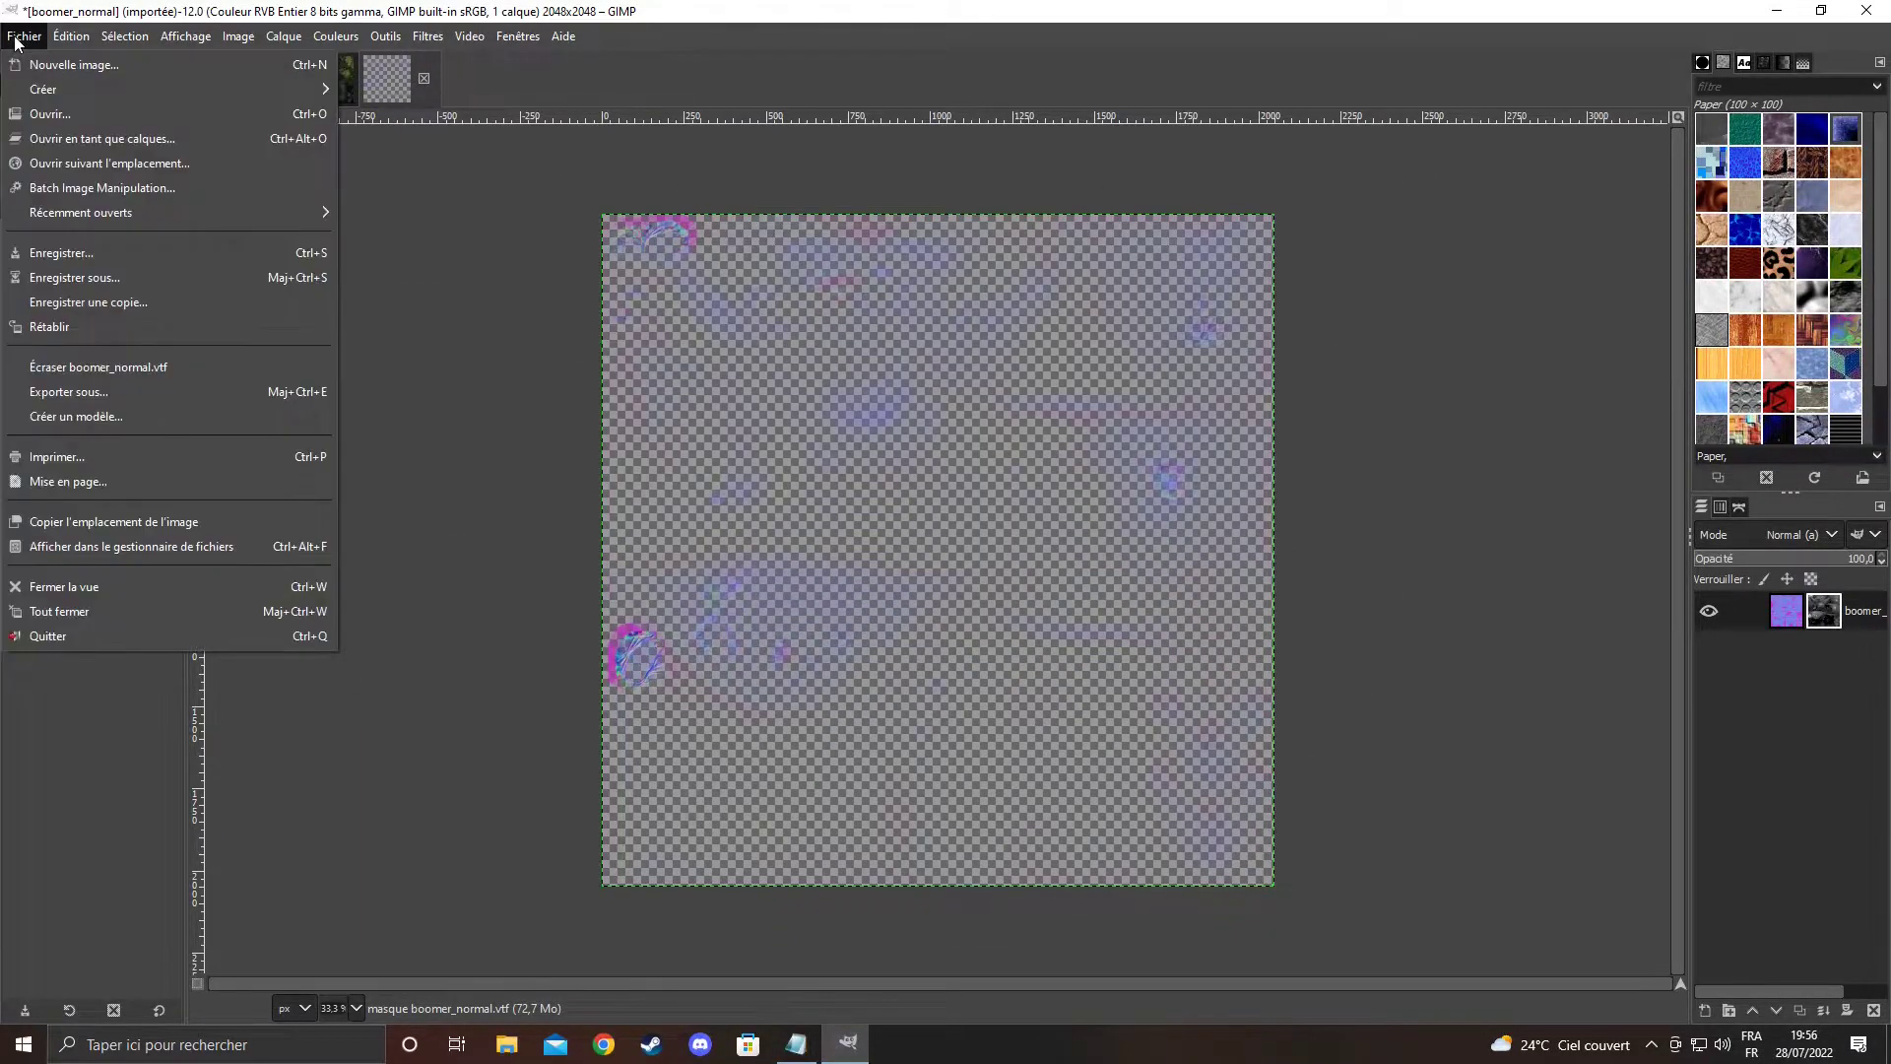
left_click(69, 391)
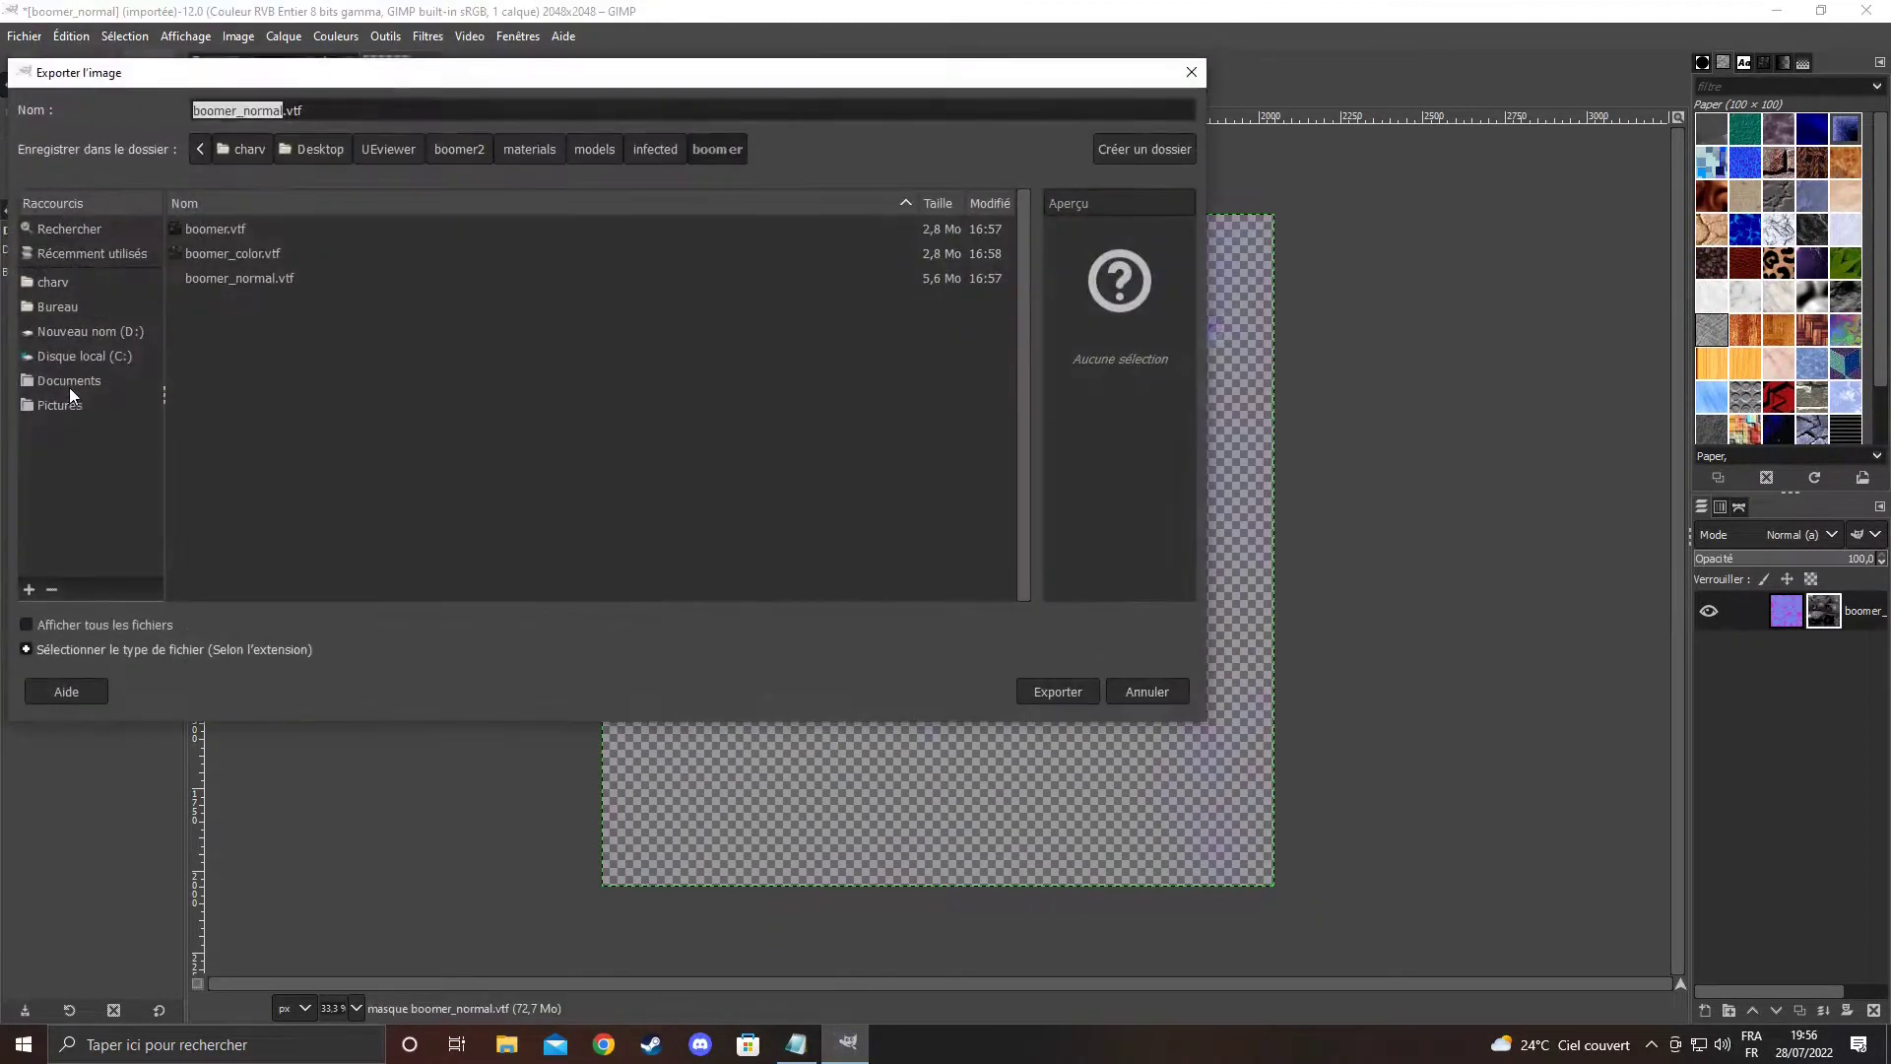
left_click(59, 311)
double_click(205, 229)
double_click(215, 228)
double_click(227, 235)
double_click(227, 235)
double_click(226, 235)
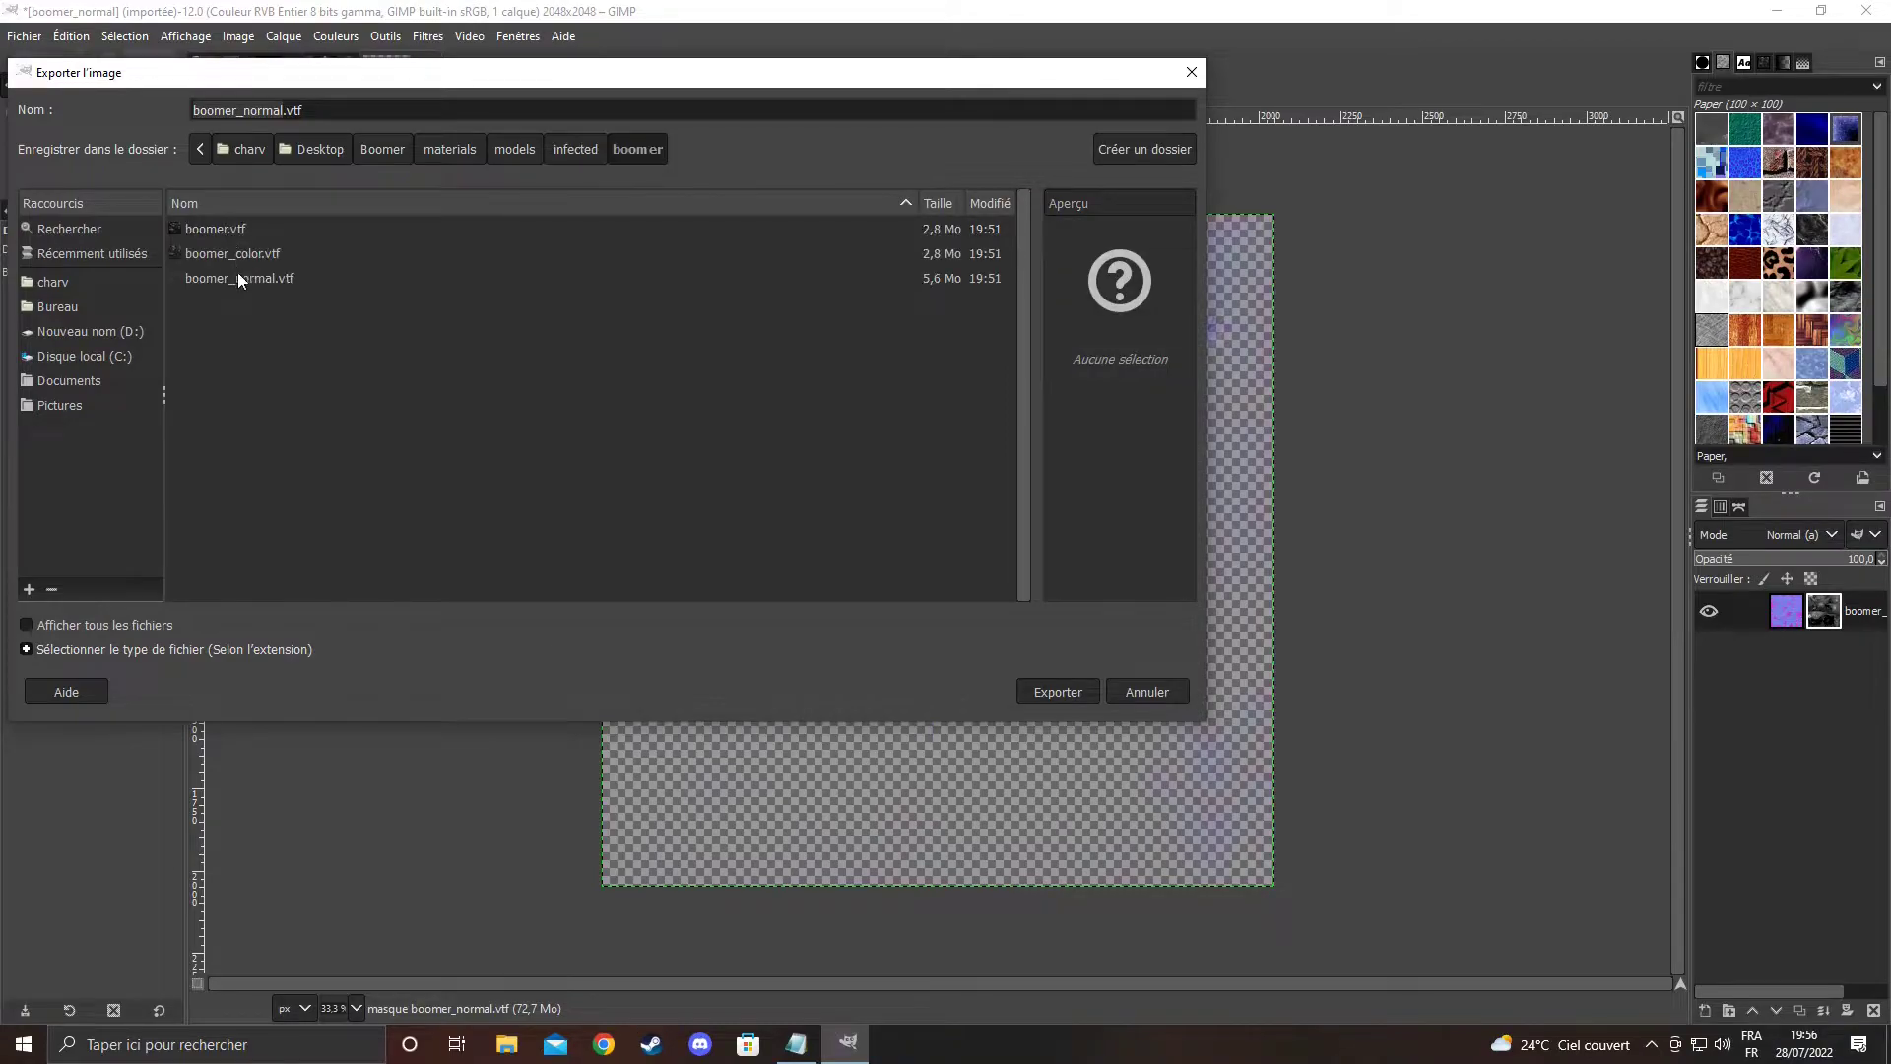
left_click(1060, 692)
left_click(703, 485)
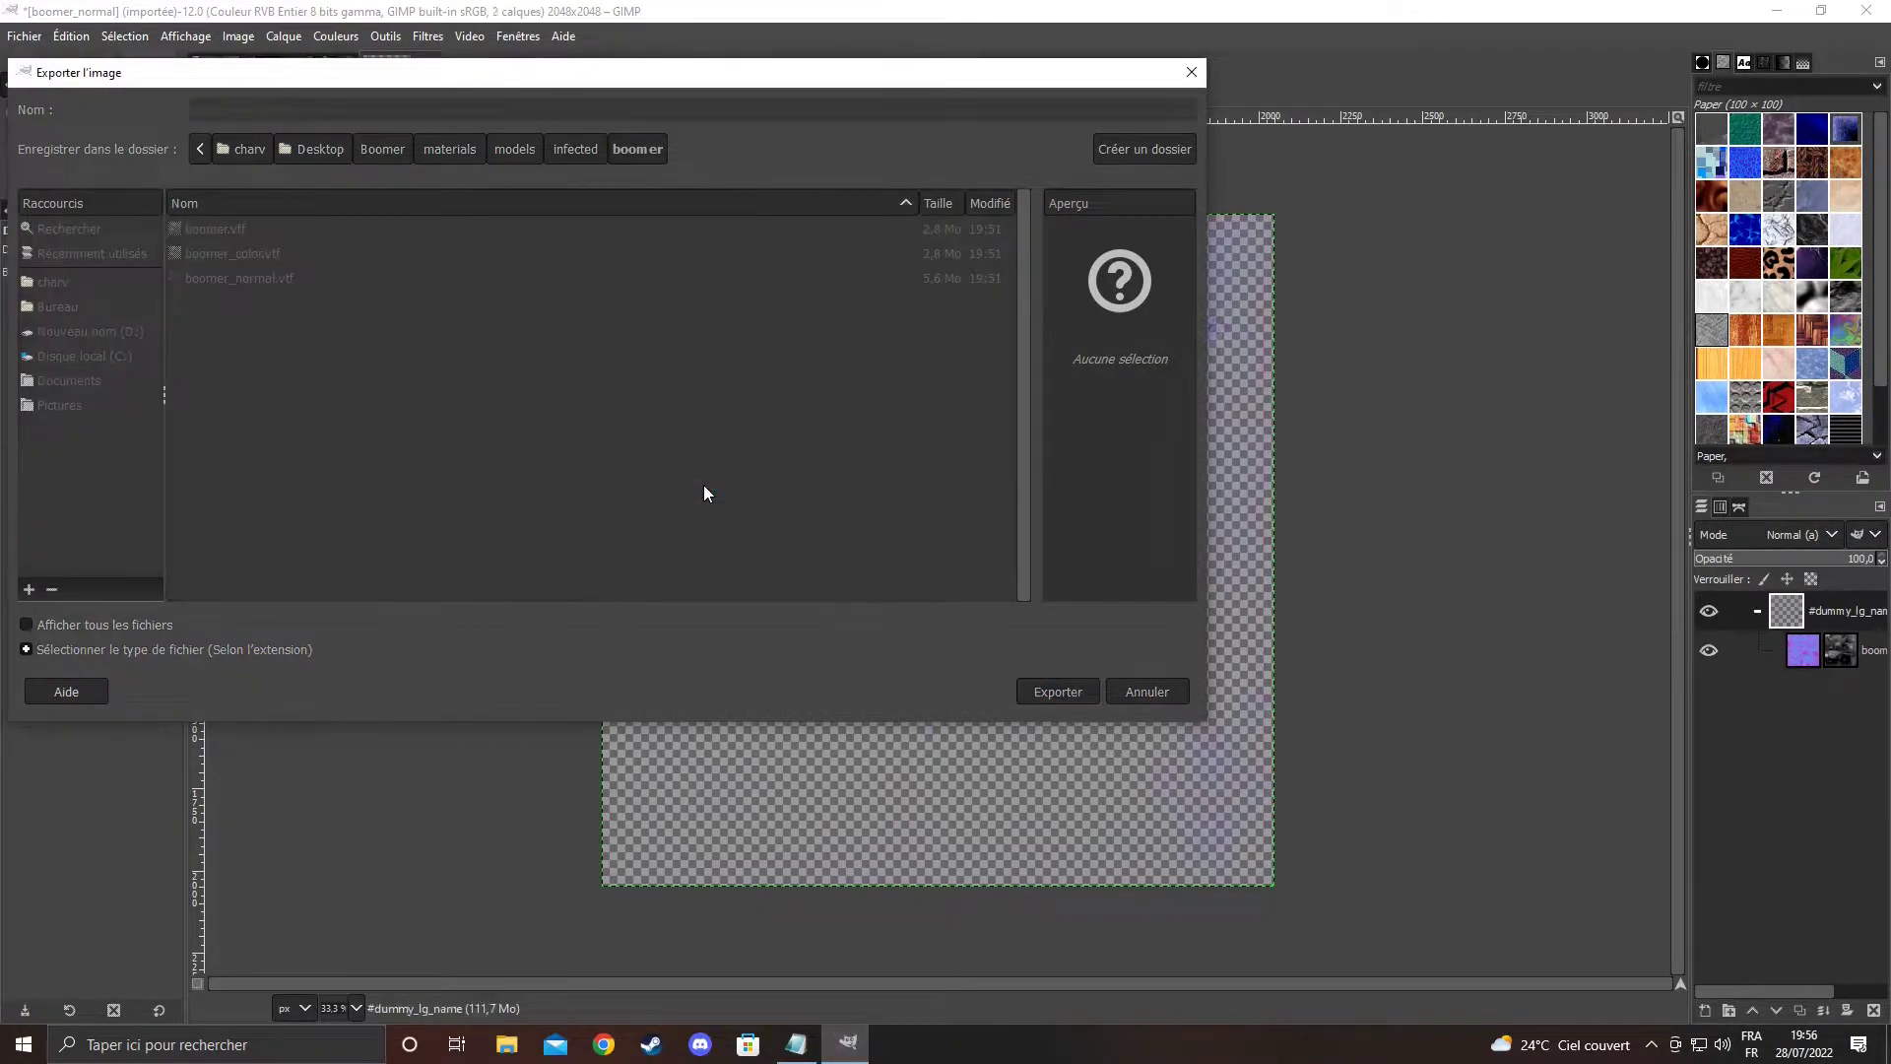
left_click(1119, 689)
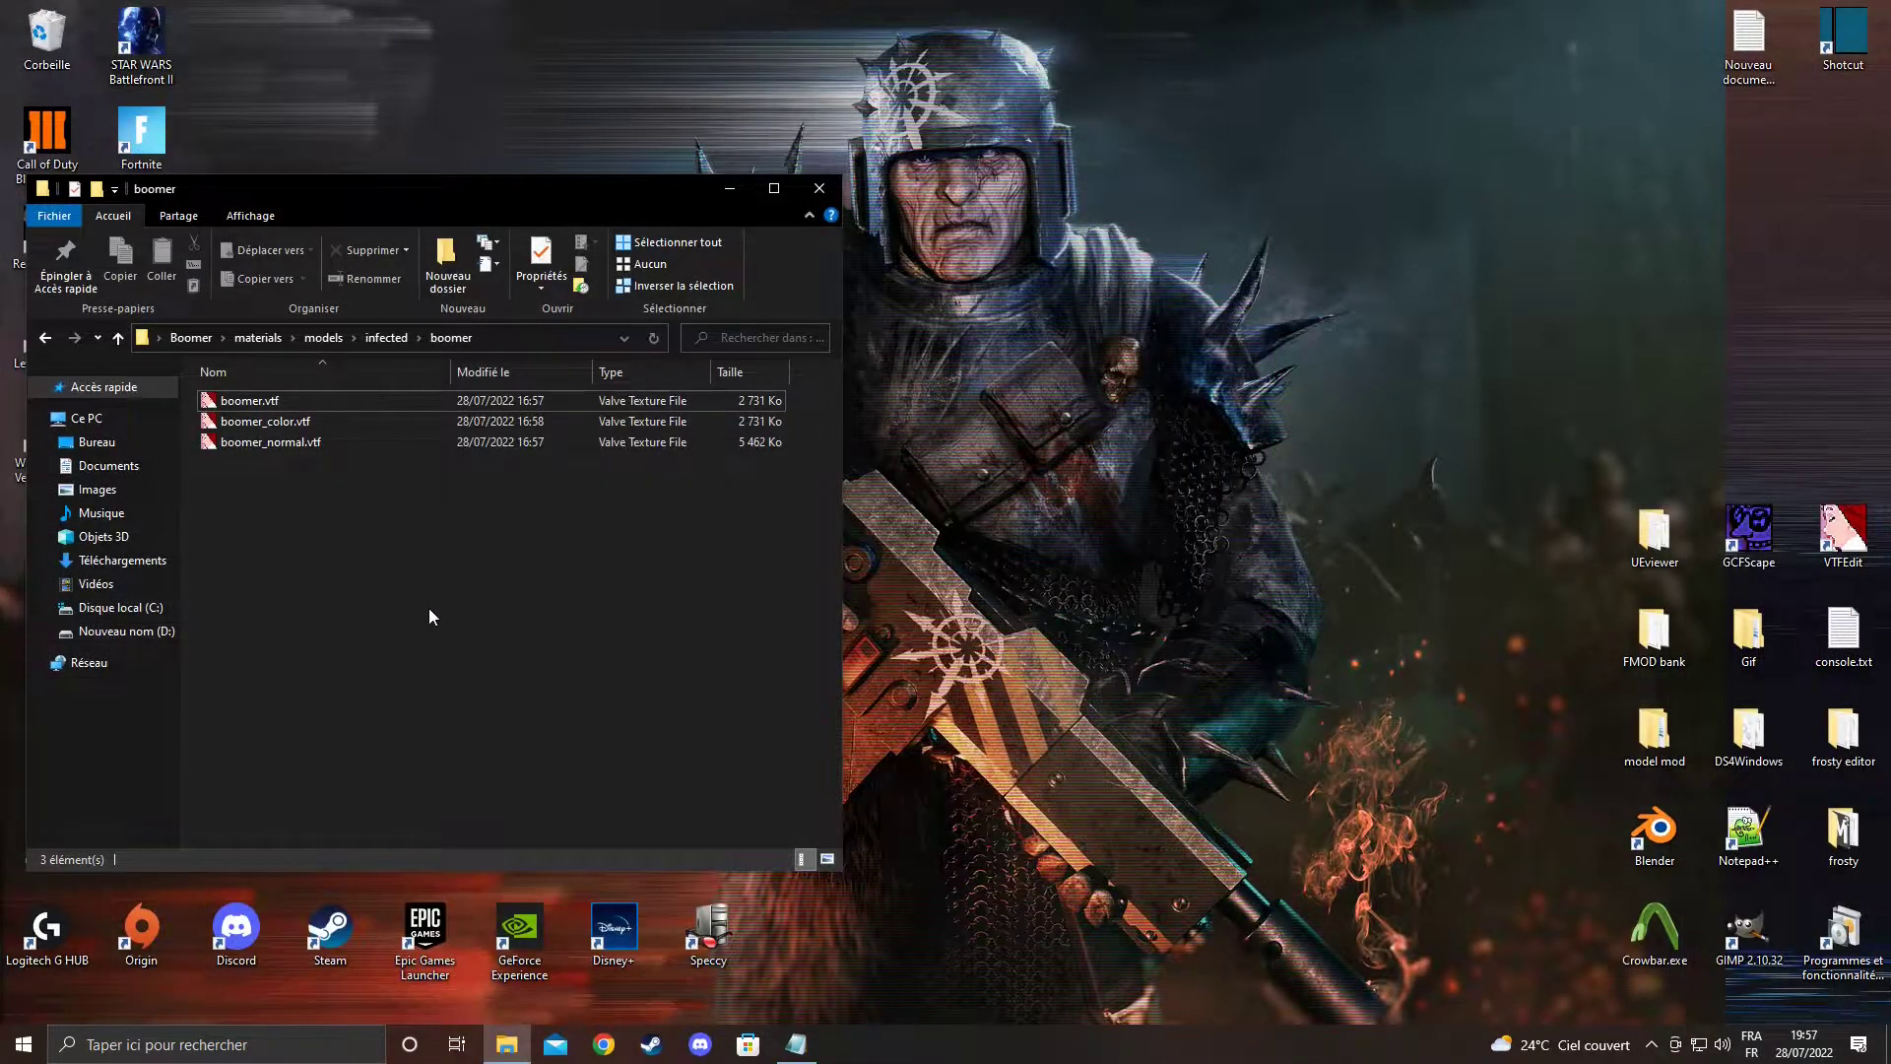
Open boomer.vtf from the boomer folder in VTFEdit, inspect the texture, and close it
left_click_drag(394, 188, 649, 139)
left_click(514, 352)
double_click(514, 352)
right_click(532, 293)
left_click(563, 333)
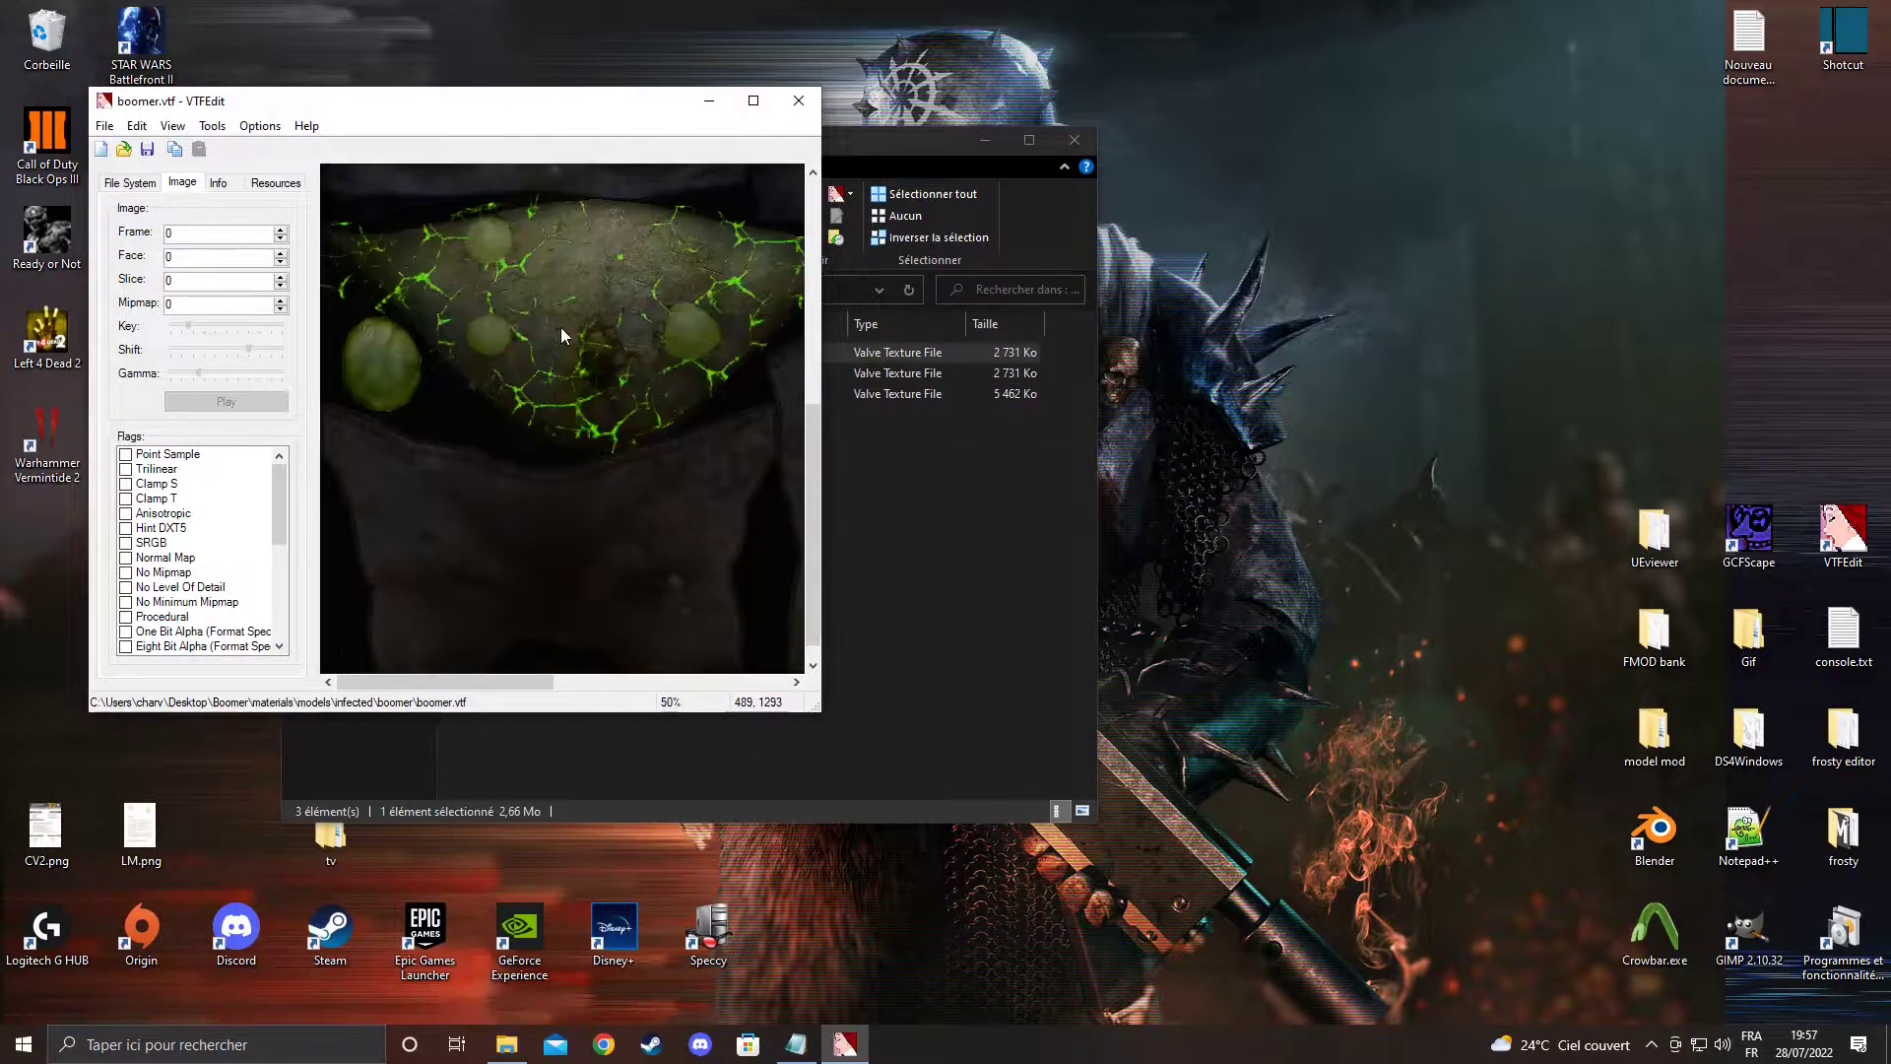
scroll(560, 327, "up", 3)
left_click(799, 101)
Open boomer_color.vtf in VTFEdit, inspect the texture, and close it
double_click(510, 373)
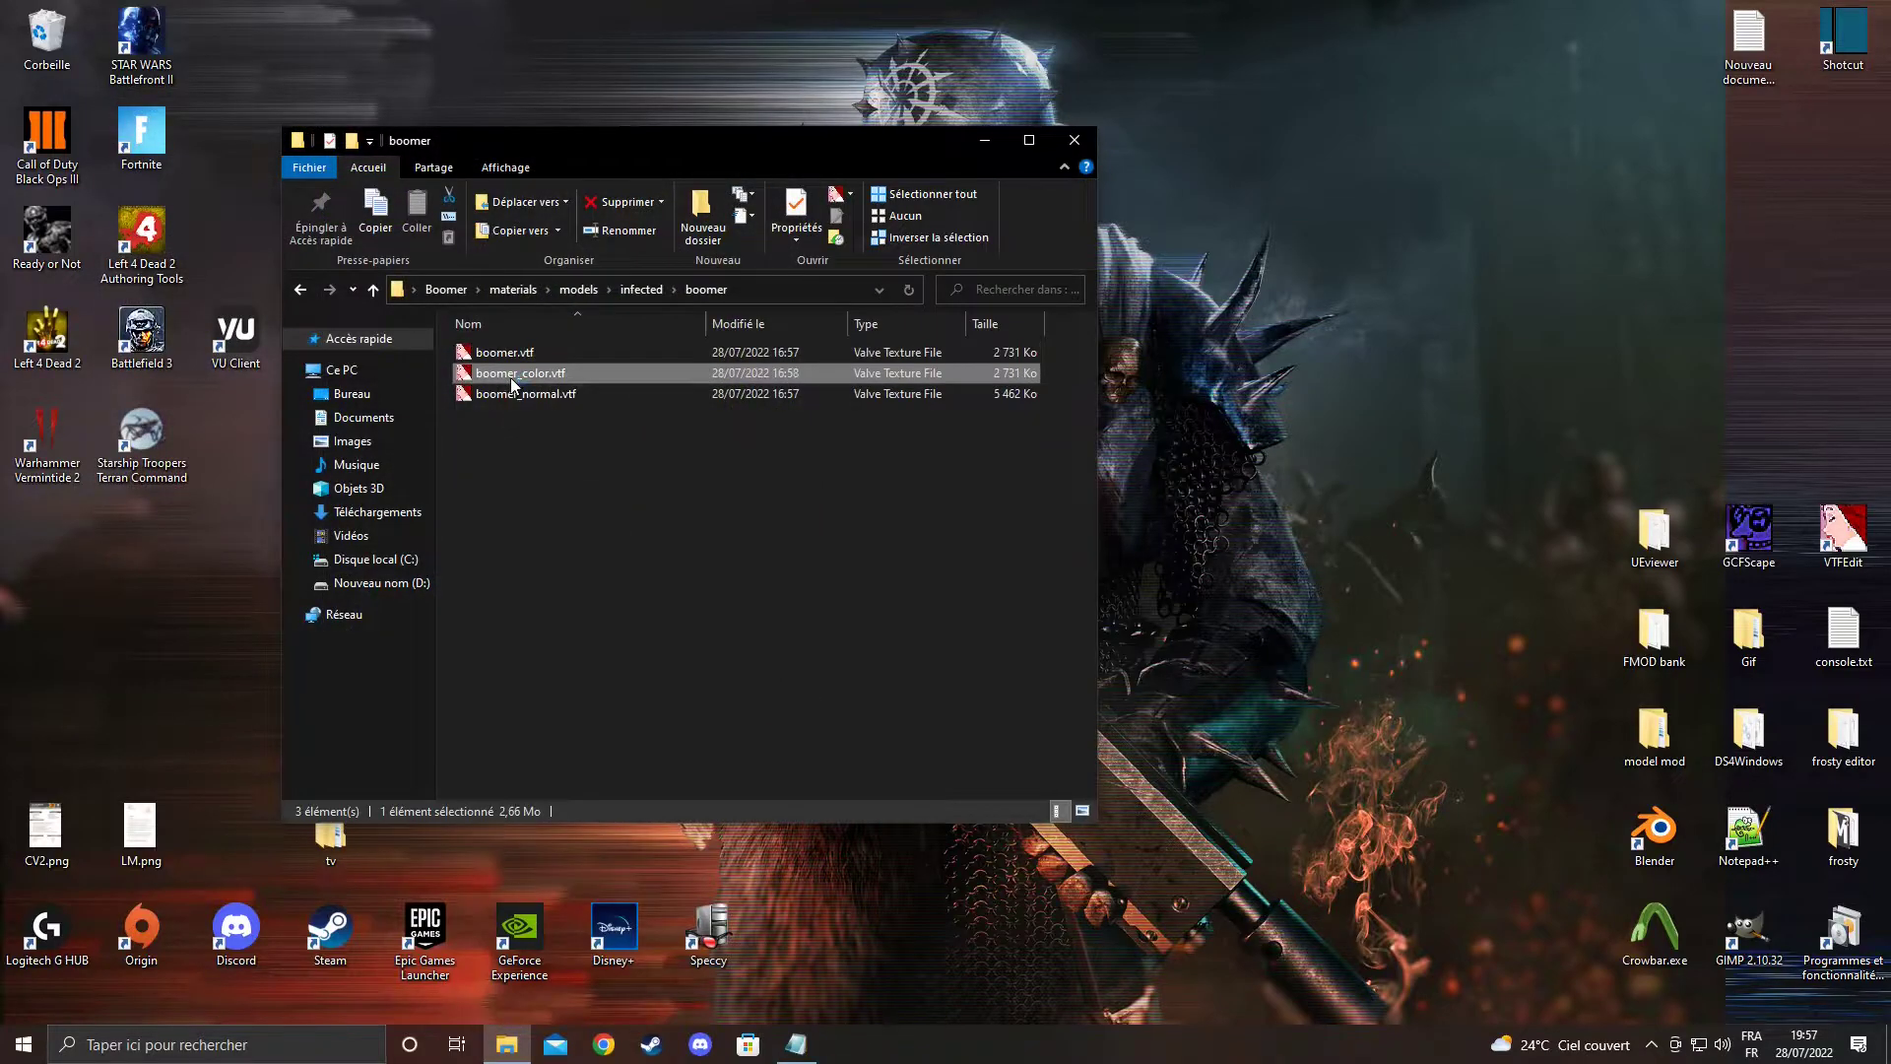
right_click(524, 331)
left_click(586, 365)
scroll(569, 371, "down", 2)
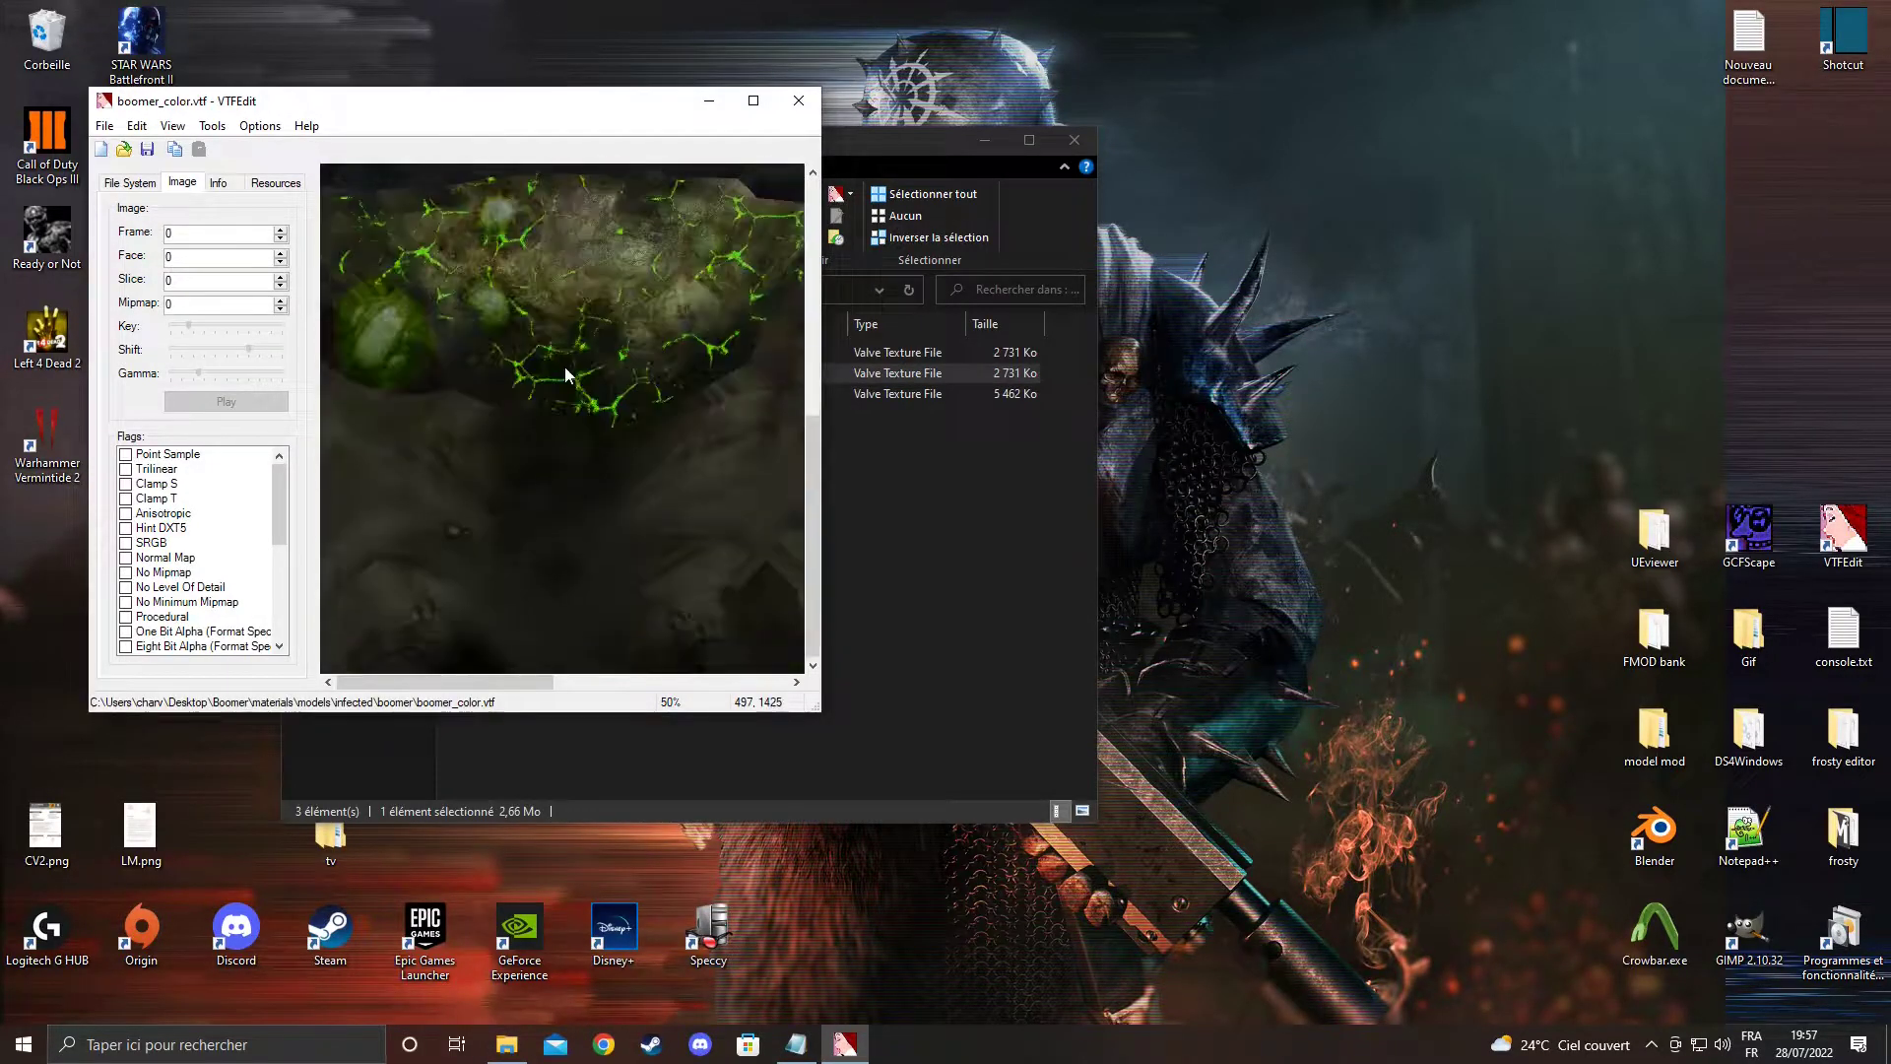
left_click(799, 101)
Open boomer_normal.vtf in VTFEdit, inspect the normal map from its lower part to the upper edge, and close it
double_click(524, 396)
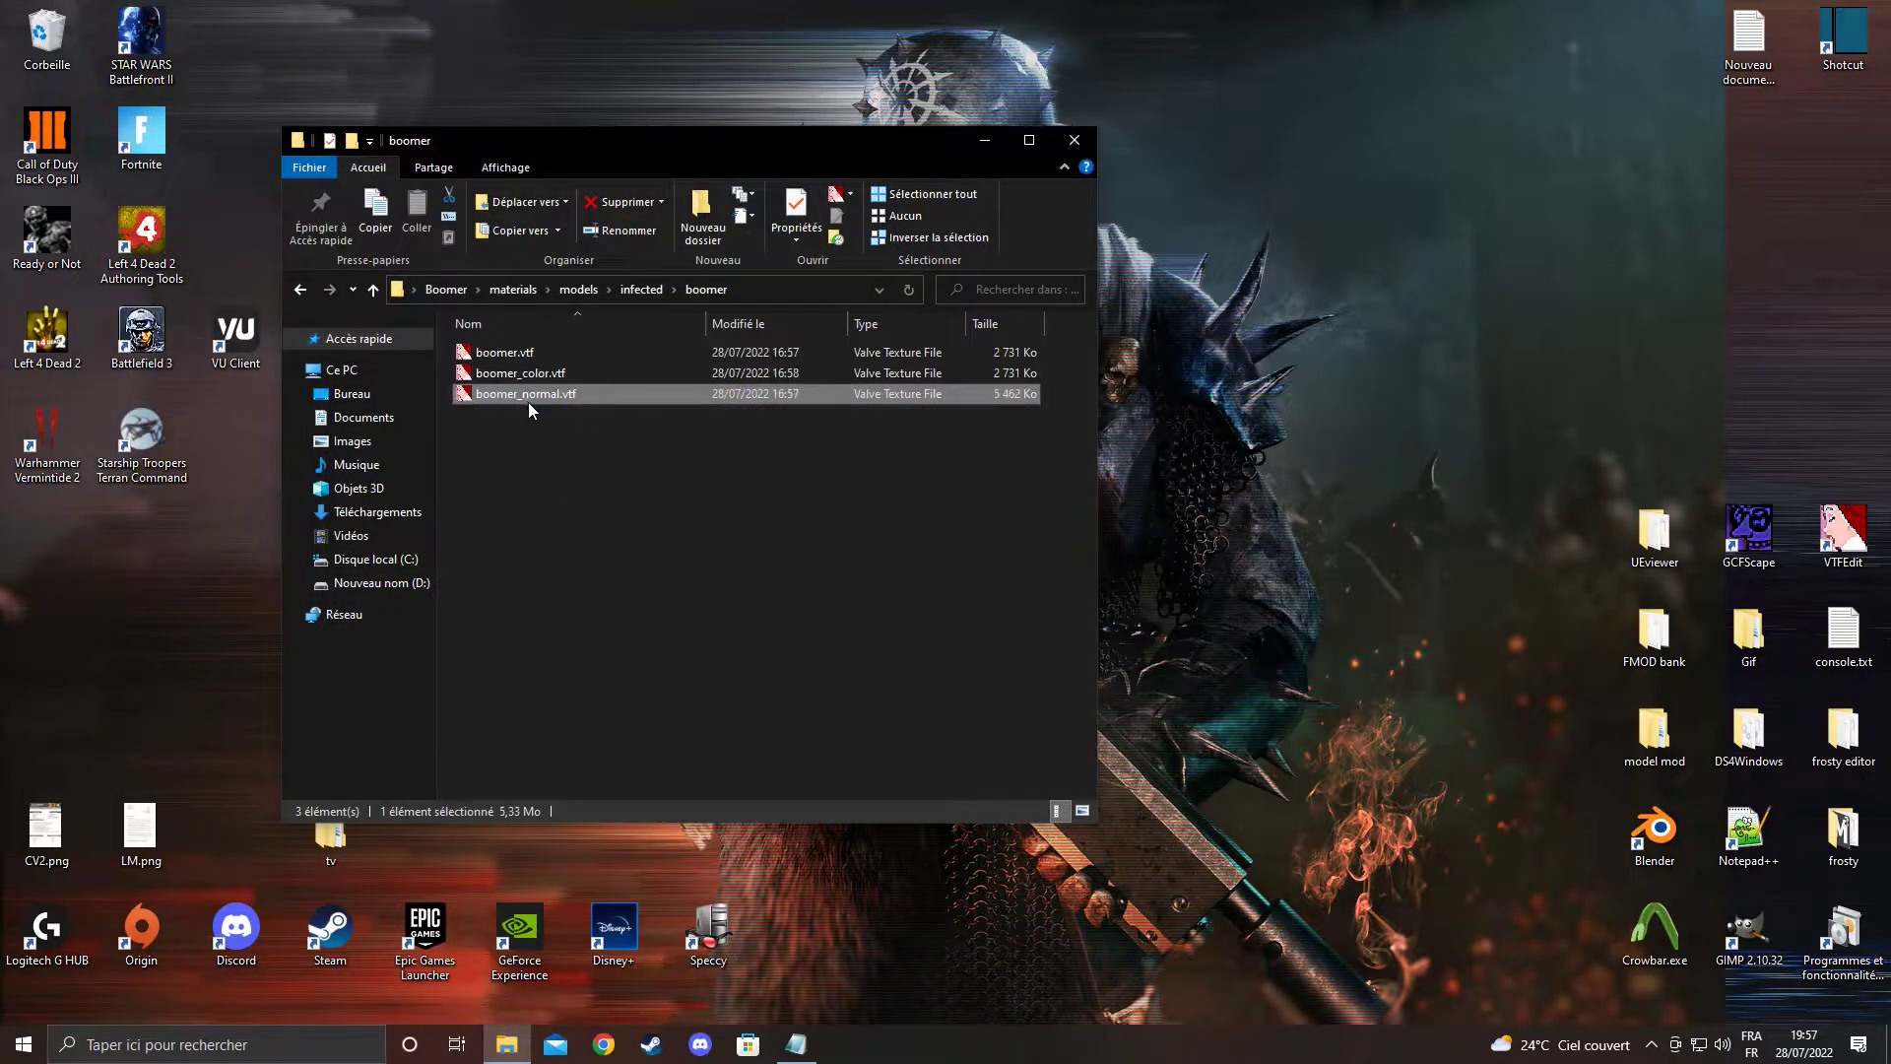
right_click(507, 315)
left_click(545, 345)
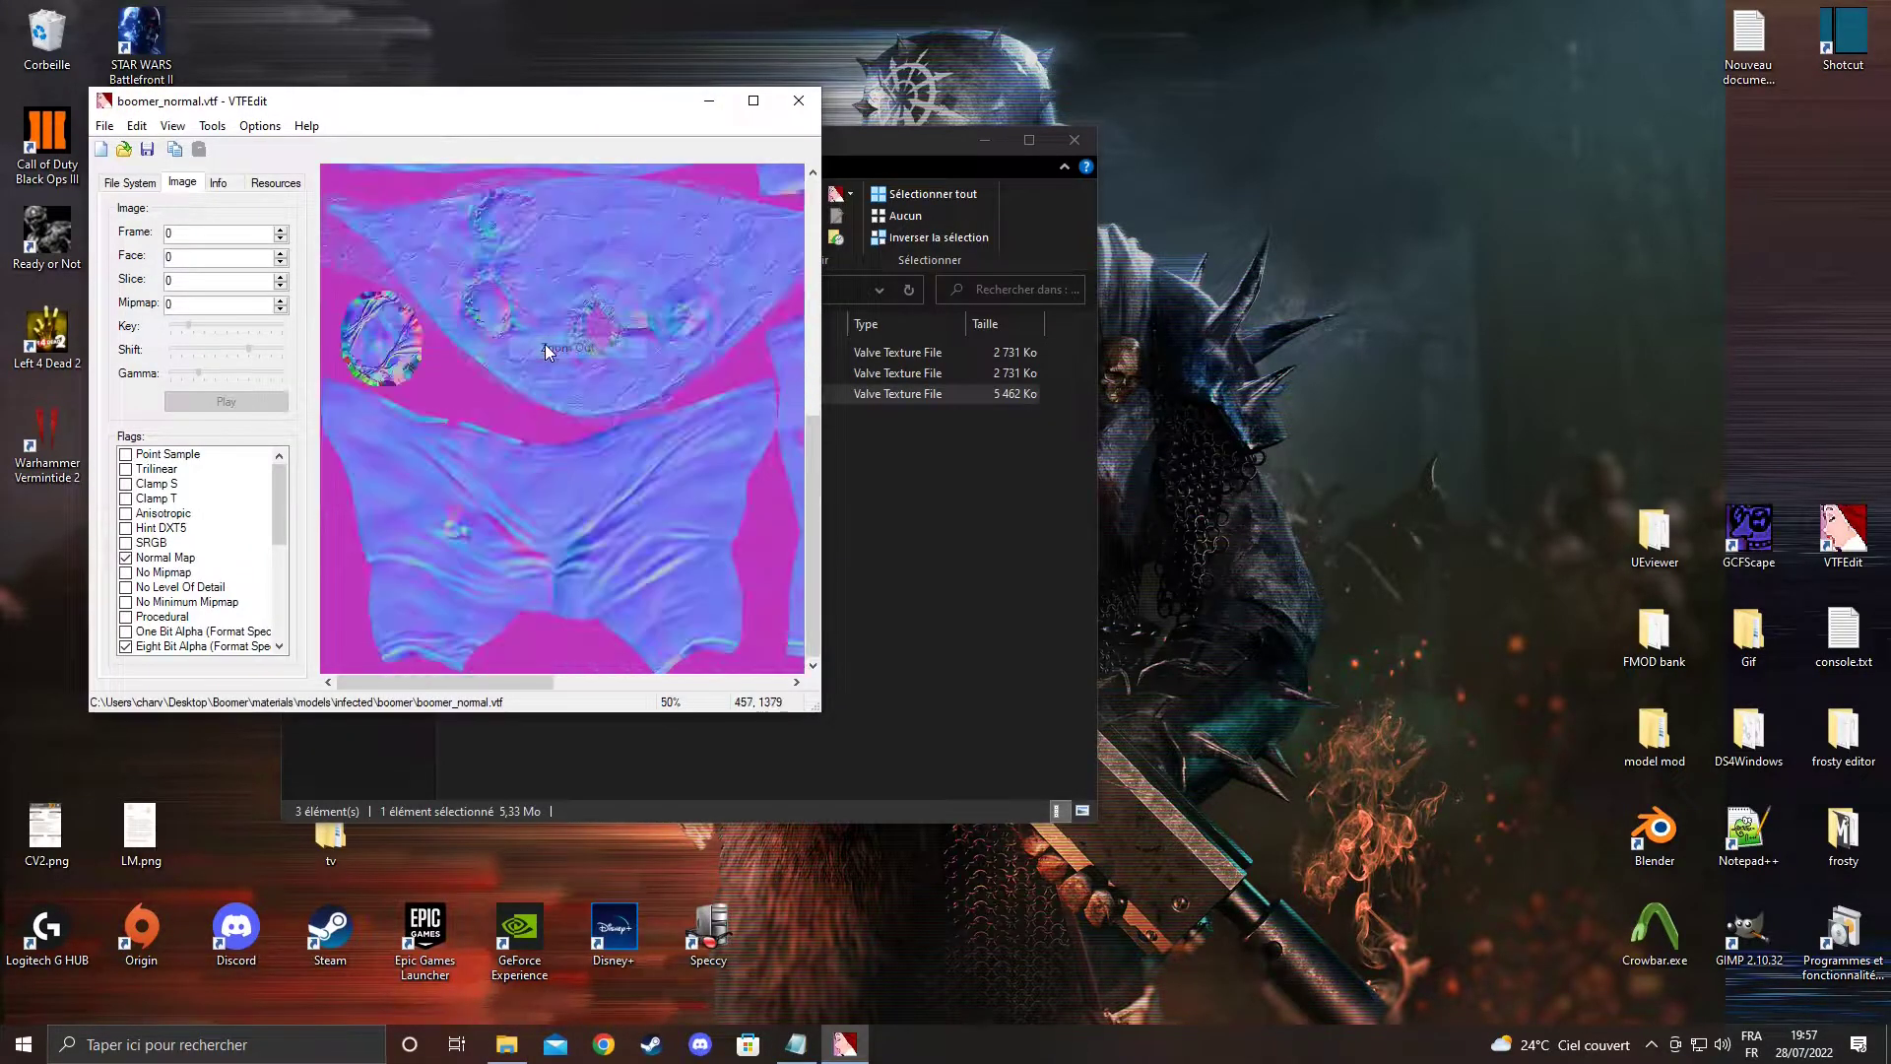
scroll(546, 345, "up", 2)
scroll(546, 345, "up", 3)
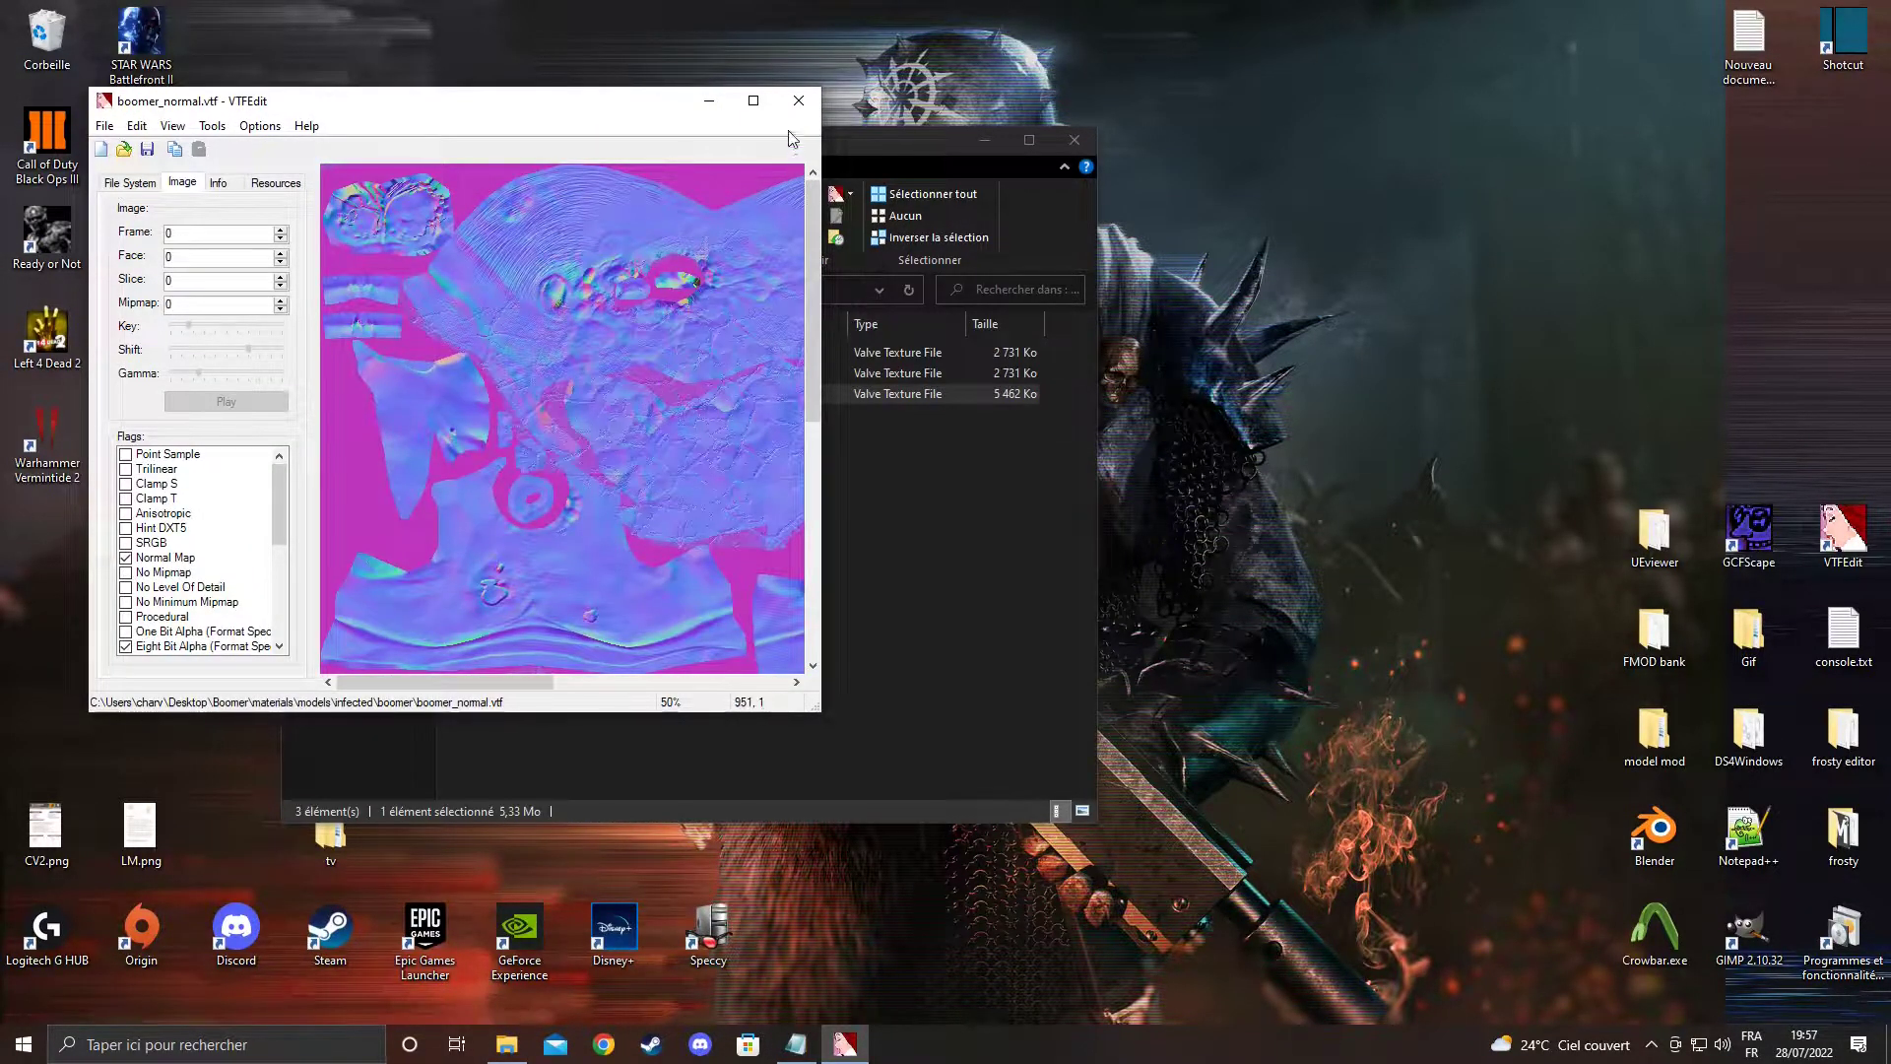
left_click(799, 100)
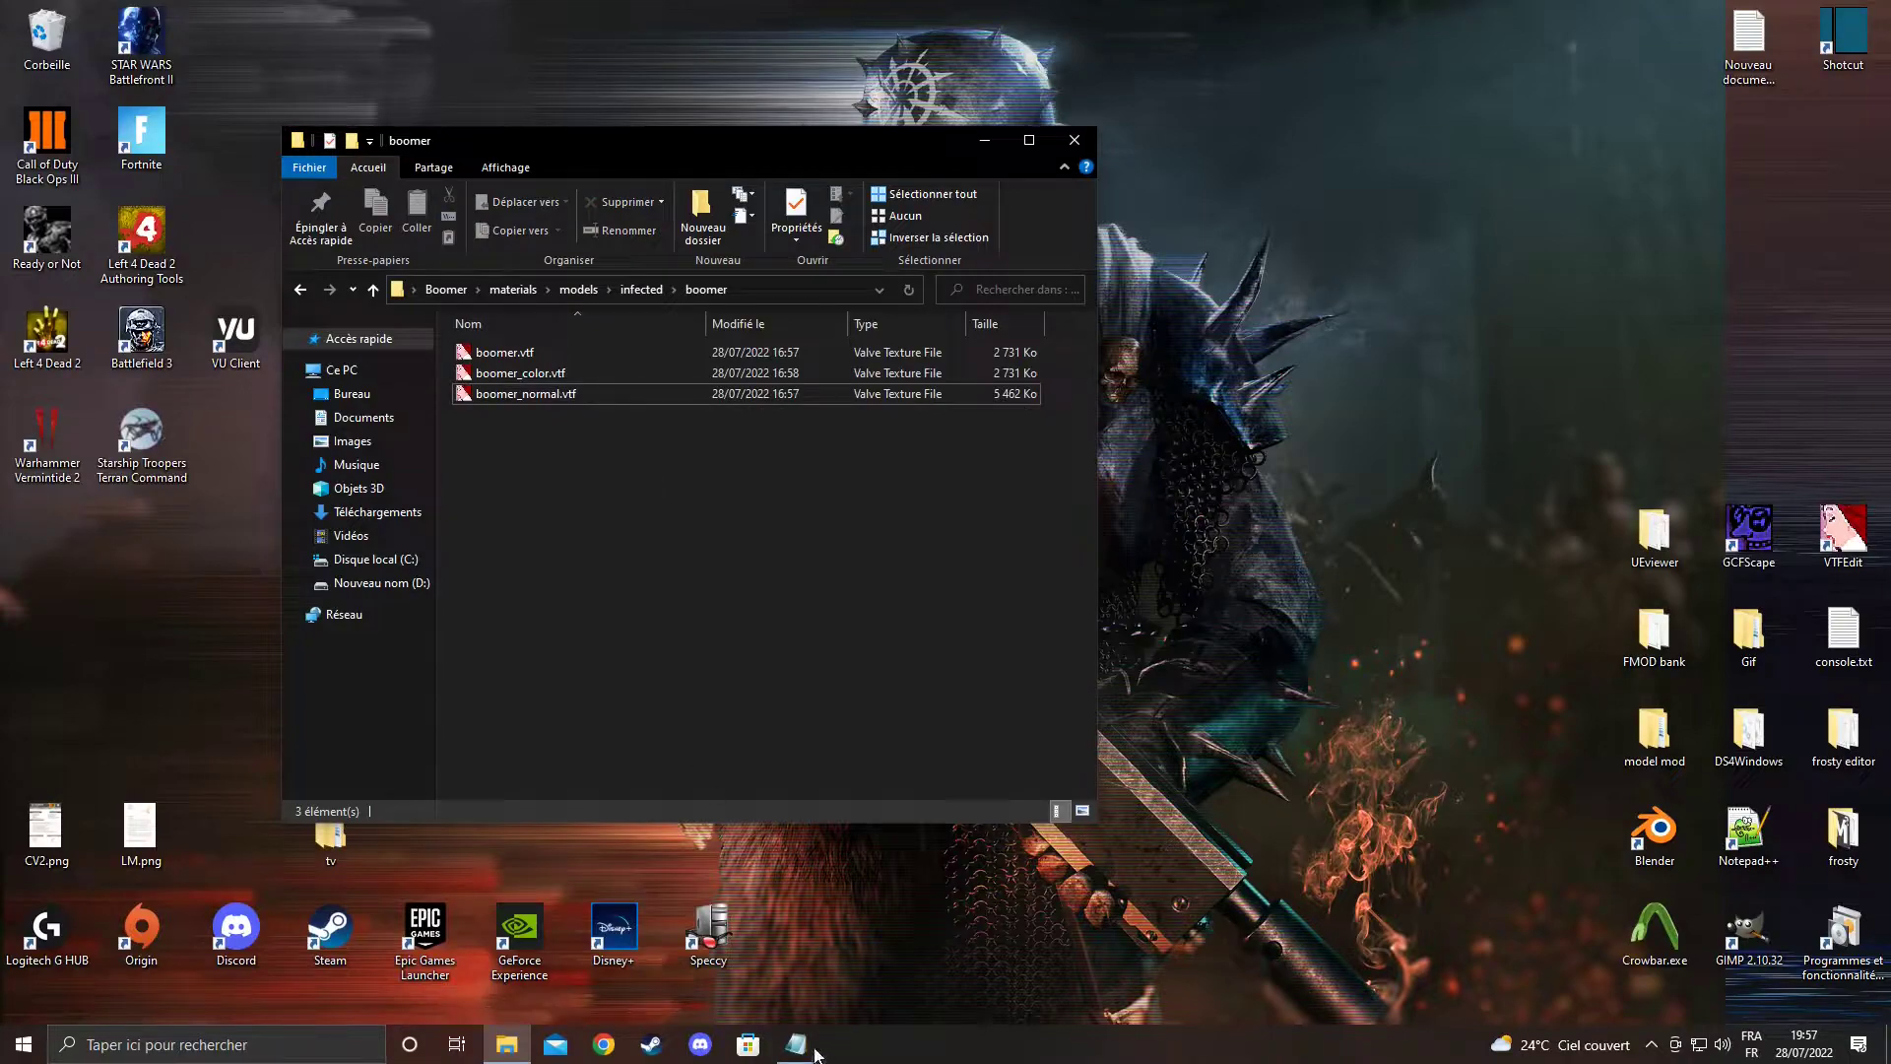
Read step 3 of the text notes about editing the FX, close the boomer folder window and reposition the notes window
left_click(796, 1044)
left_click(400, 333)
scroll(400, 332, "down", 1)
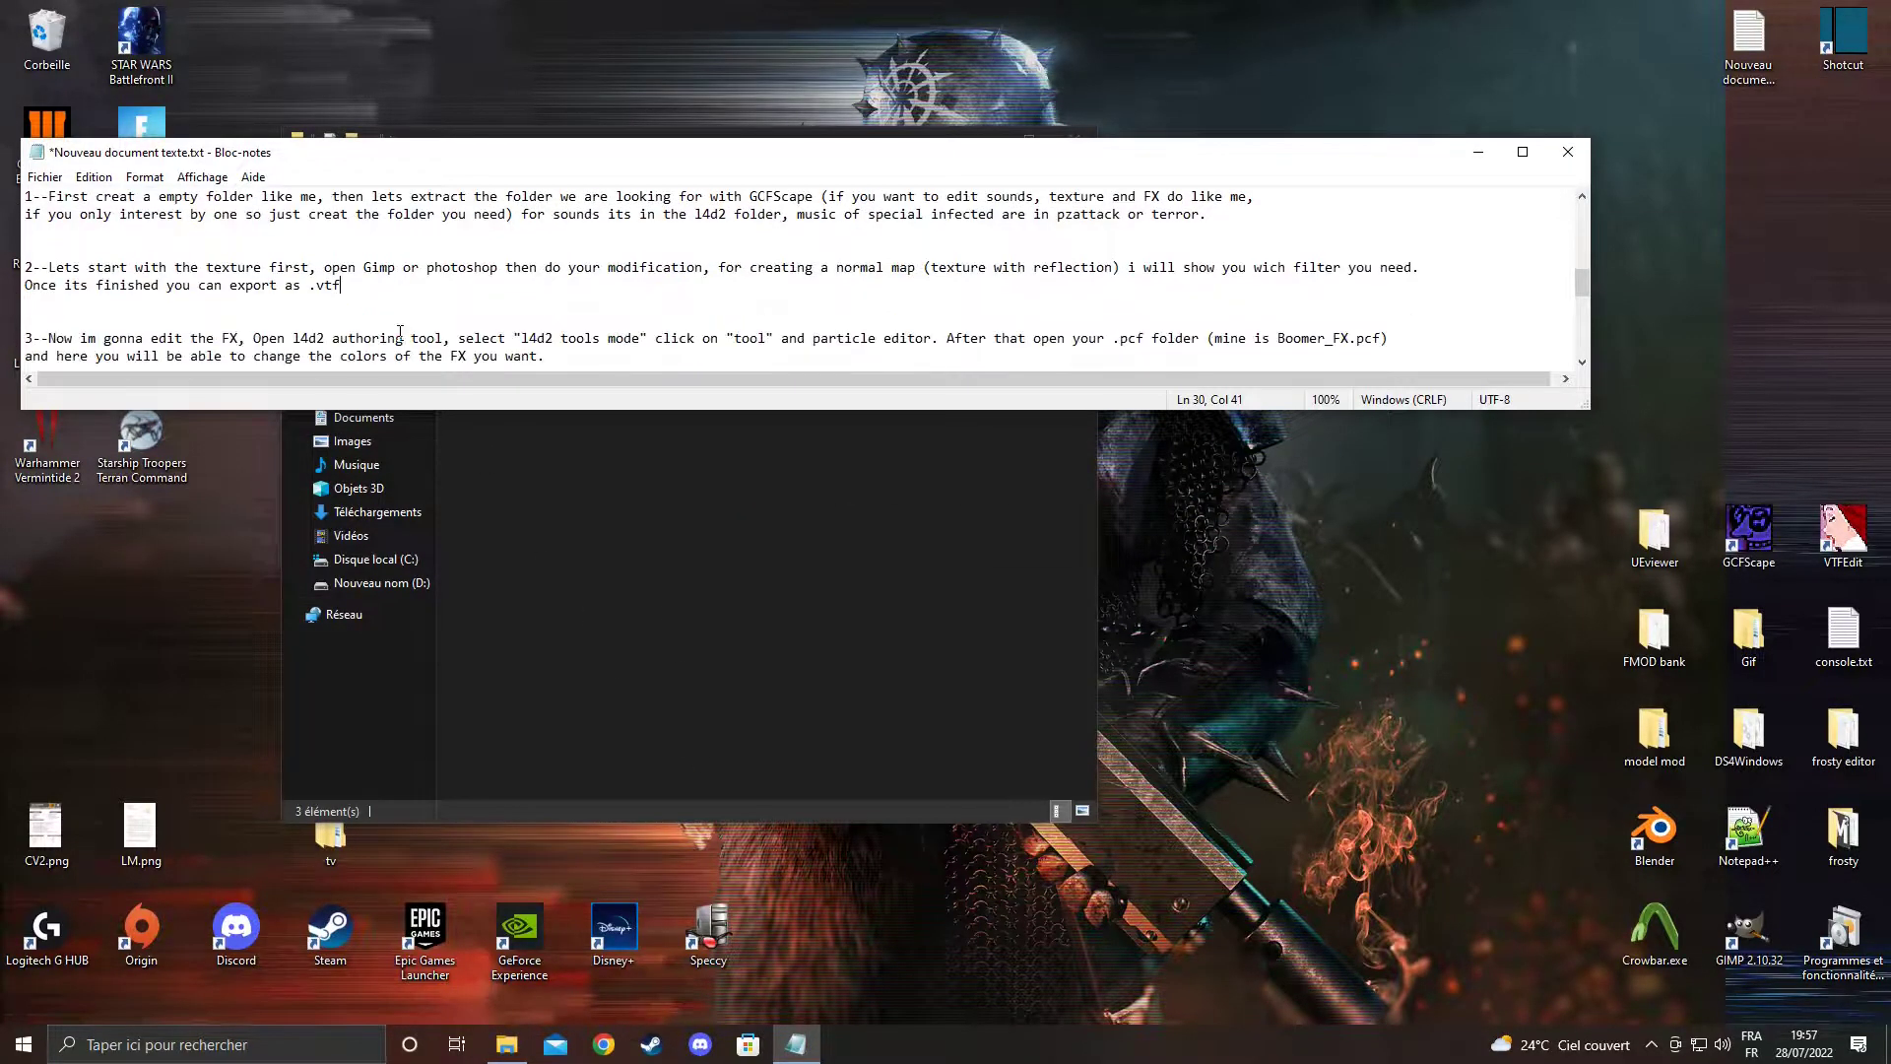
scroll(400, 333, "down", 1)
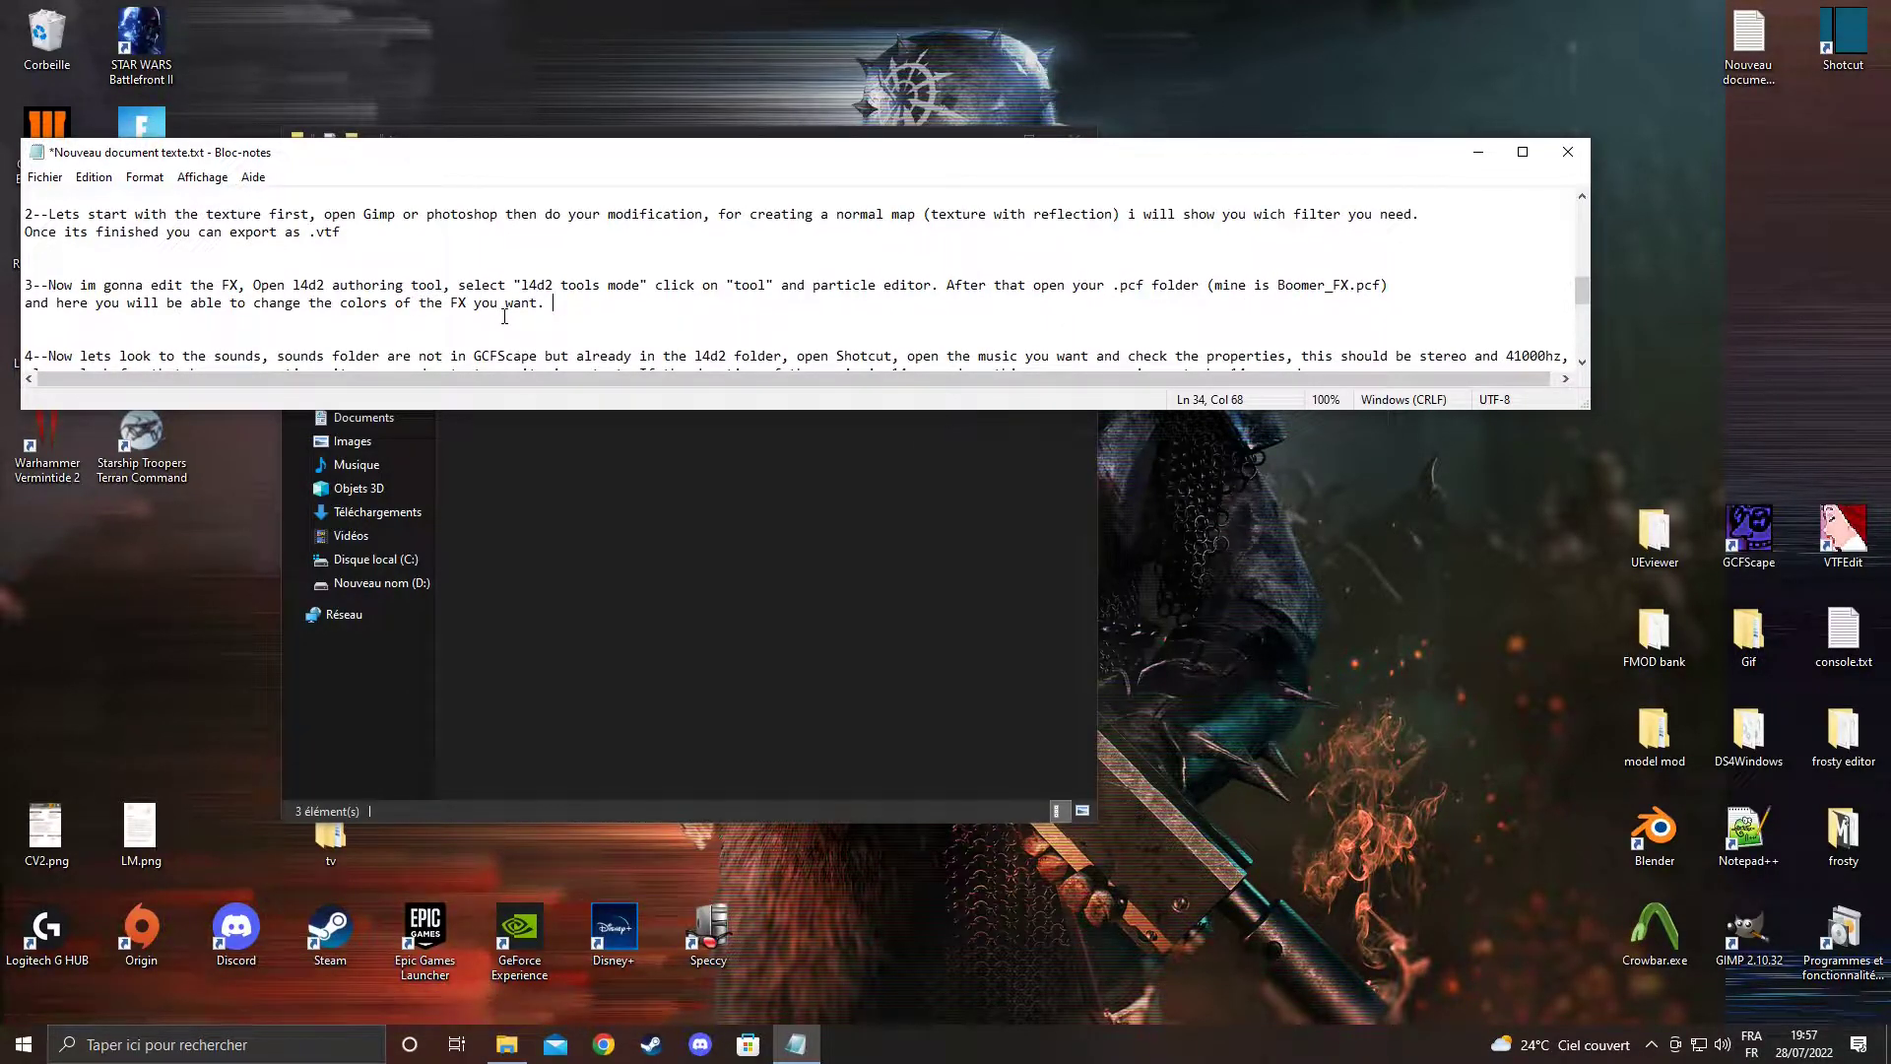
left_click(650, 532)
left_click(1080, 135)
left_click_drag(609, 170, 801, 78)
Launch Left 4 Dead 2 (Tools Mode) from the Left 4 Dead 2 Authoring Tools and switch to the Particle Editor
left_click(150, 232)
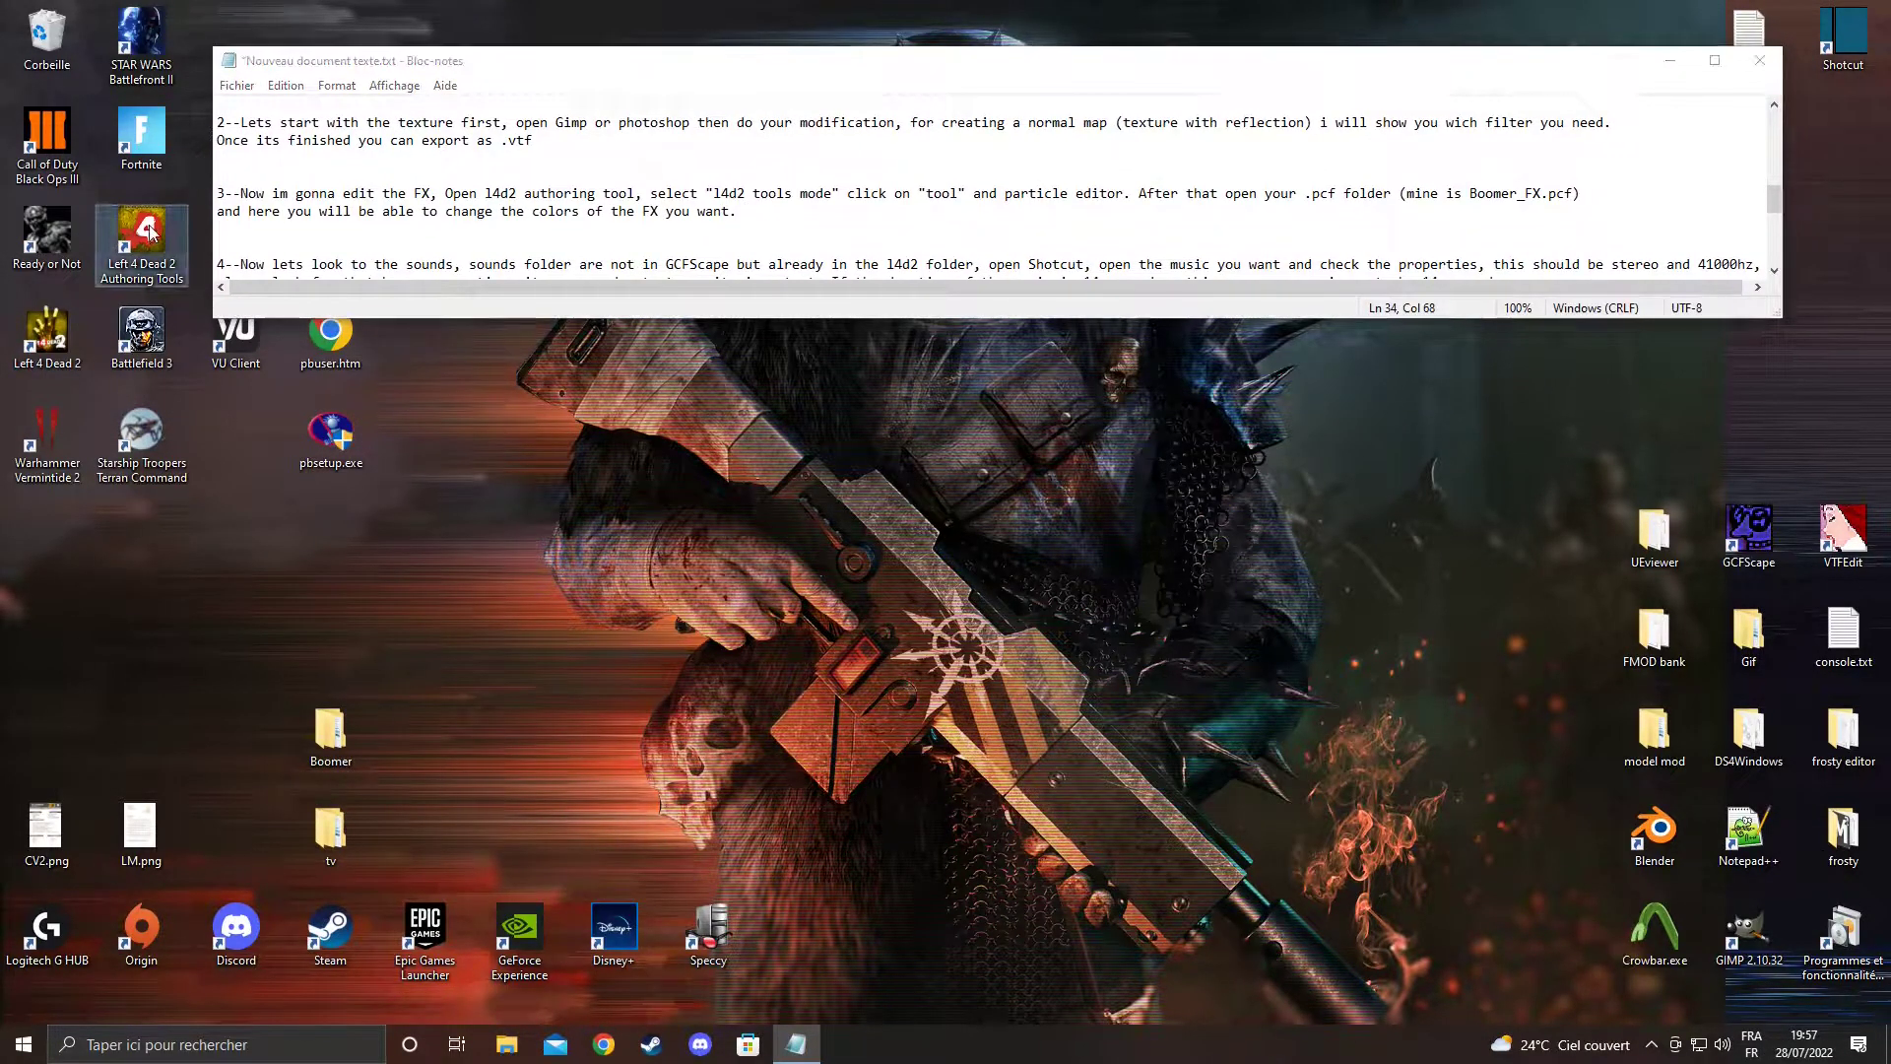
double_click(150, 232)
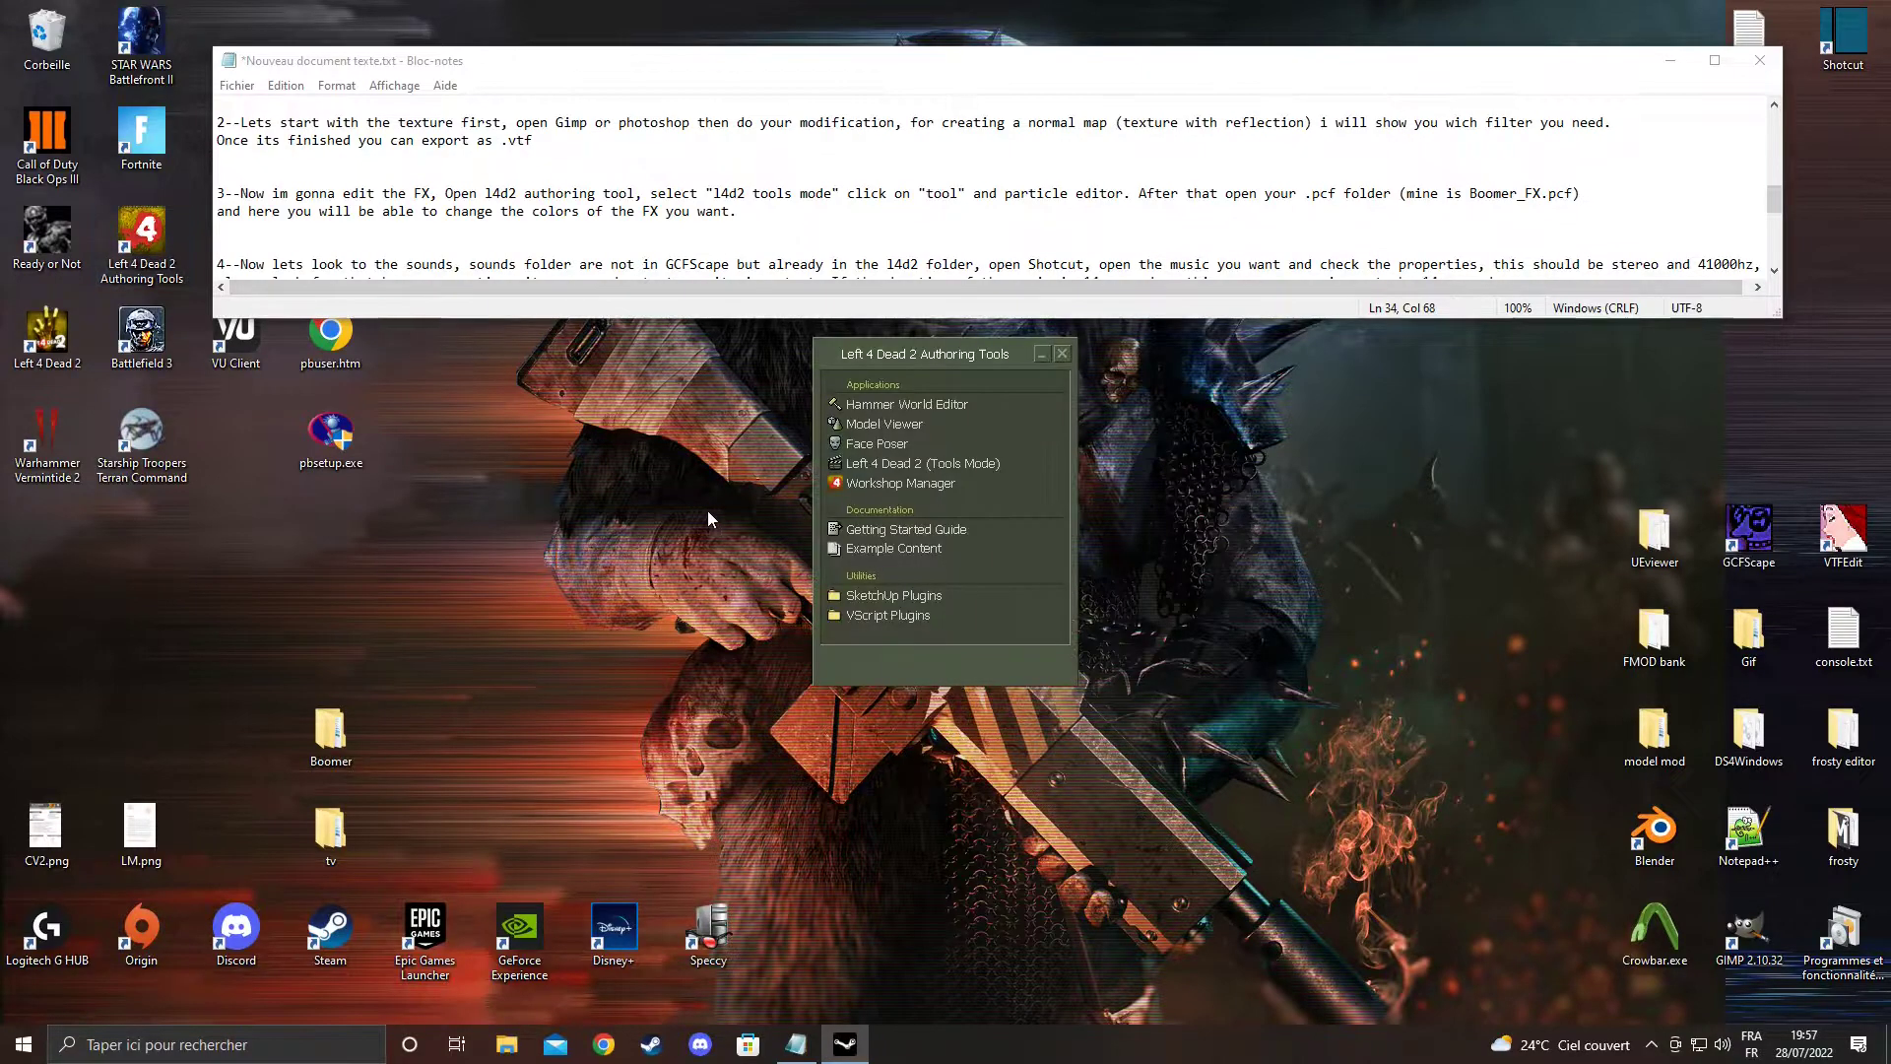
double_click(884, 463)
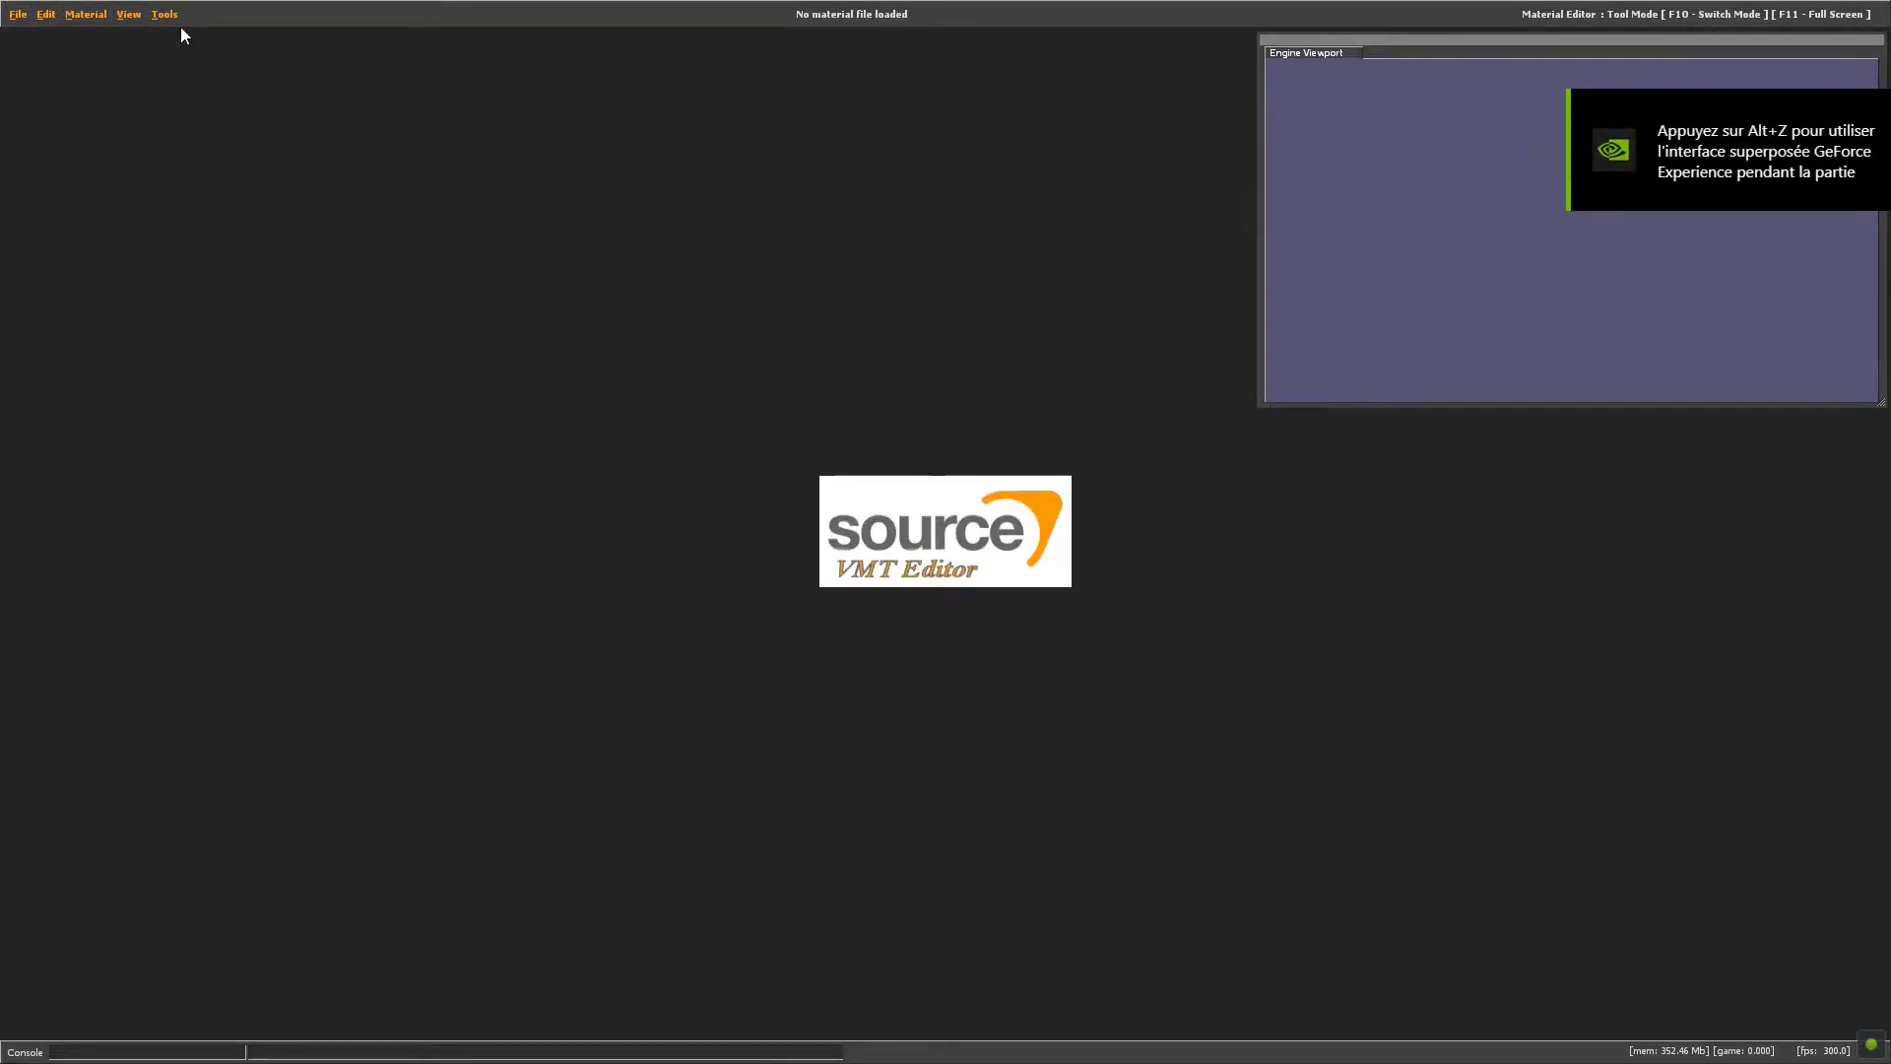
left_click(164, 14)
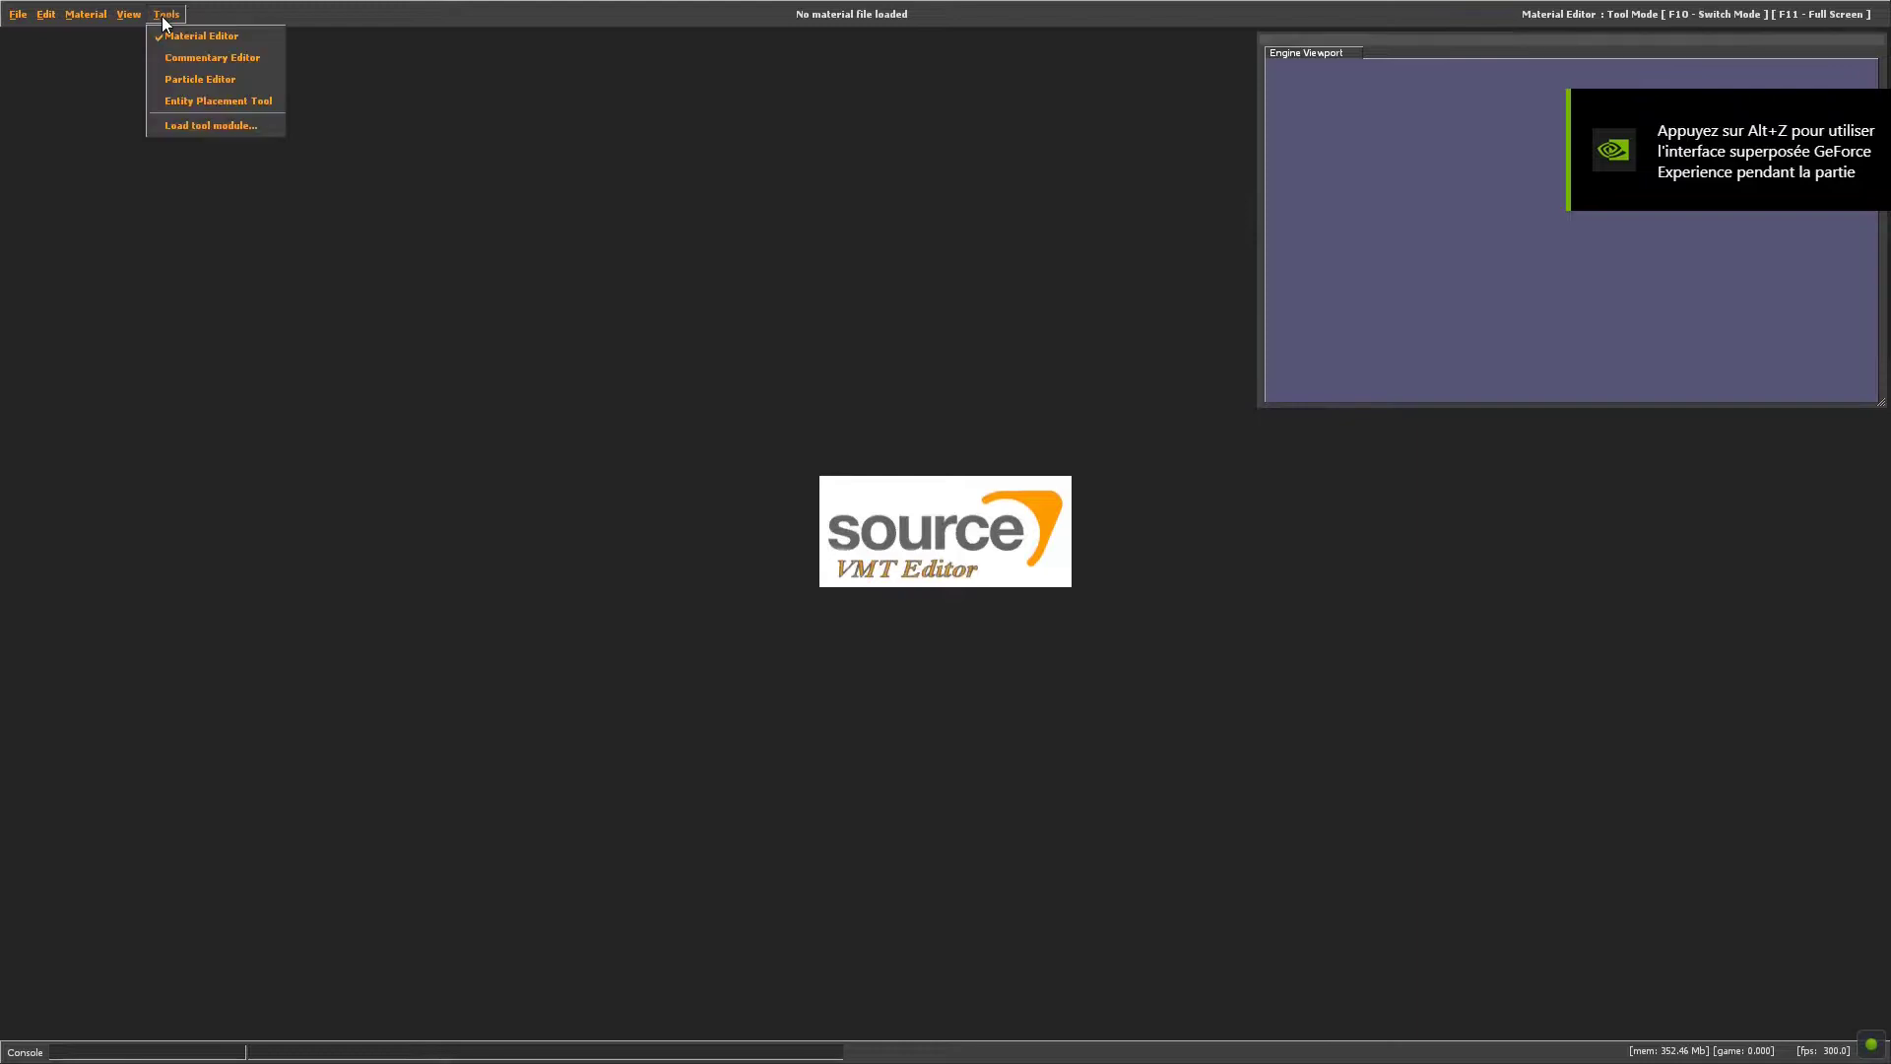
left_click(179, 80)
Open the particle configuration file boomer_fx.pcf from the desktop folder Boomer/particles
left_click(19, 15)
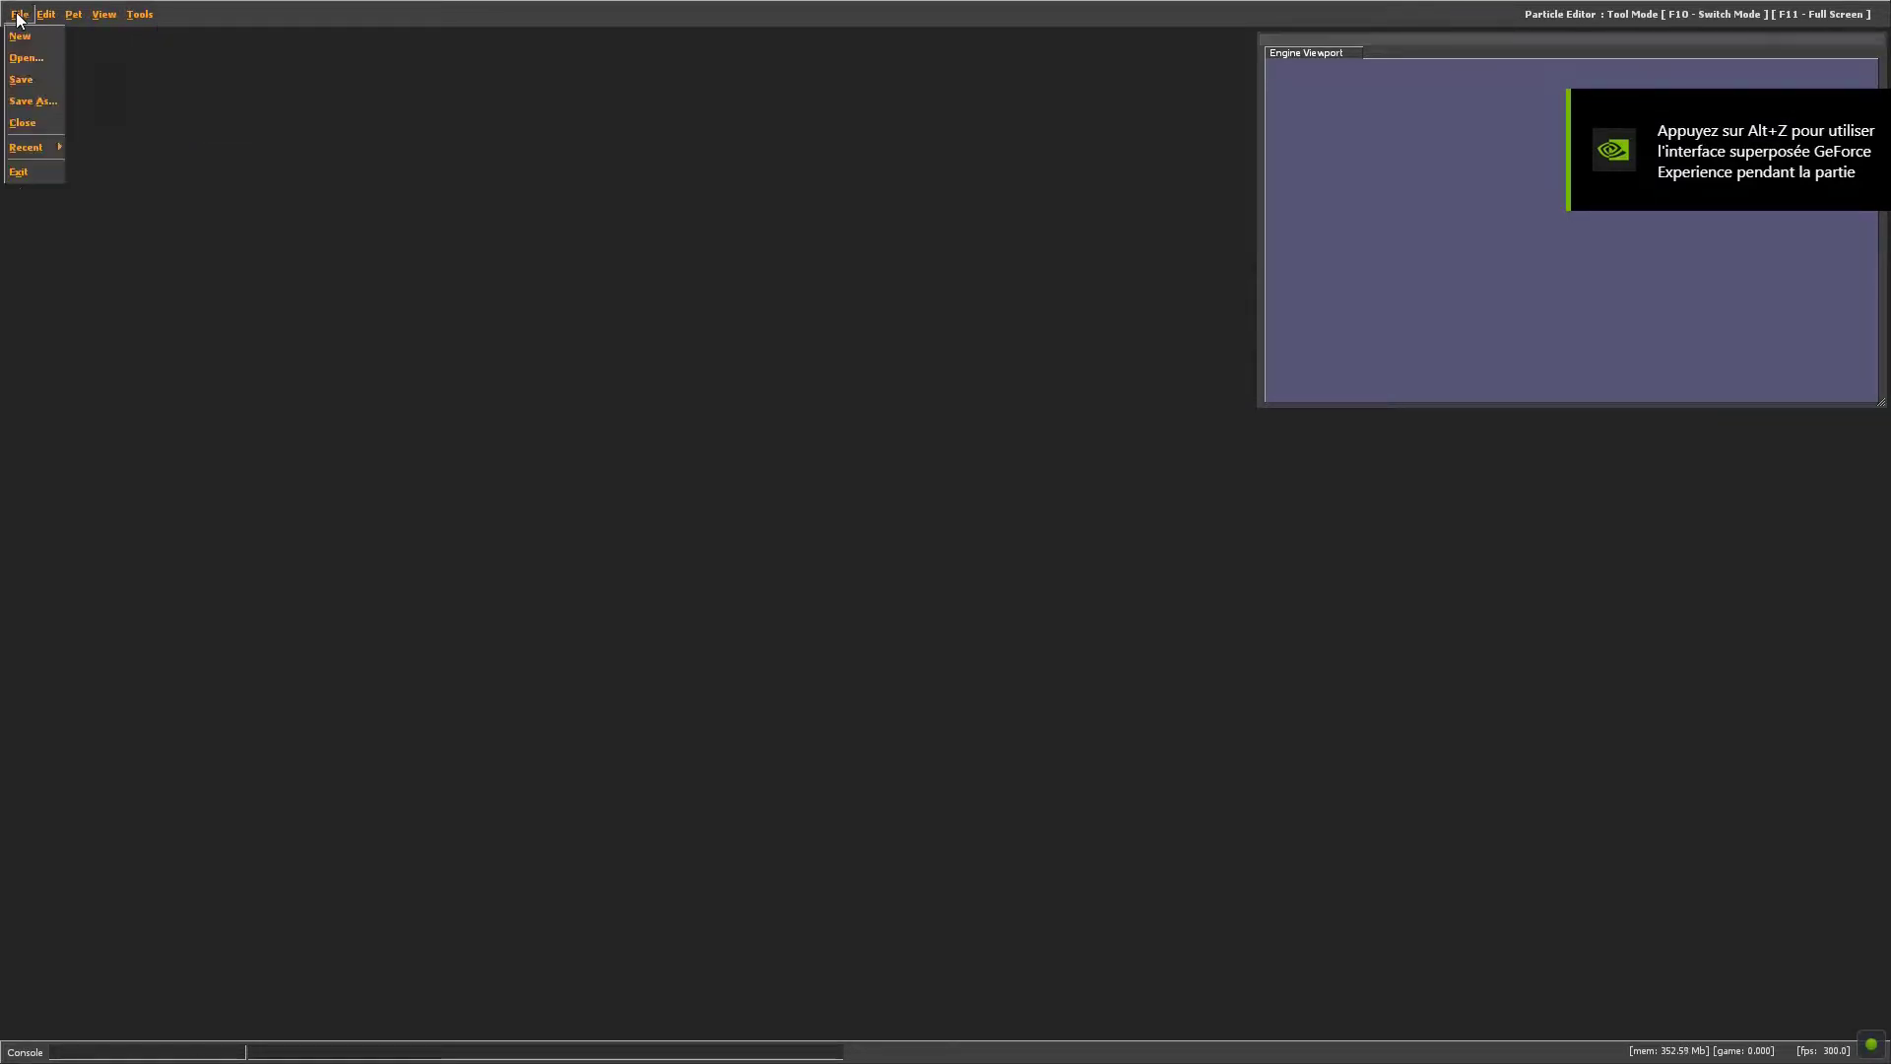
left_click(27, 59)
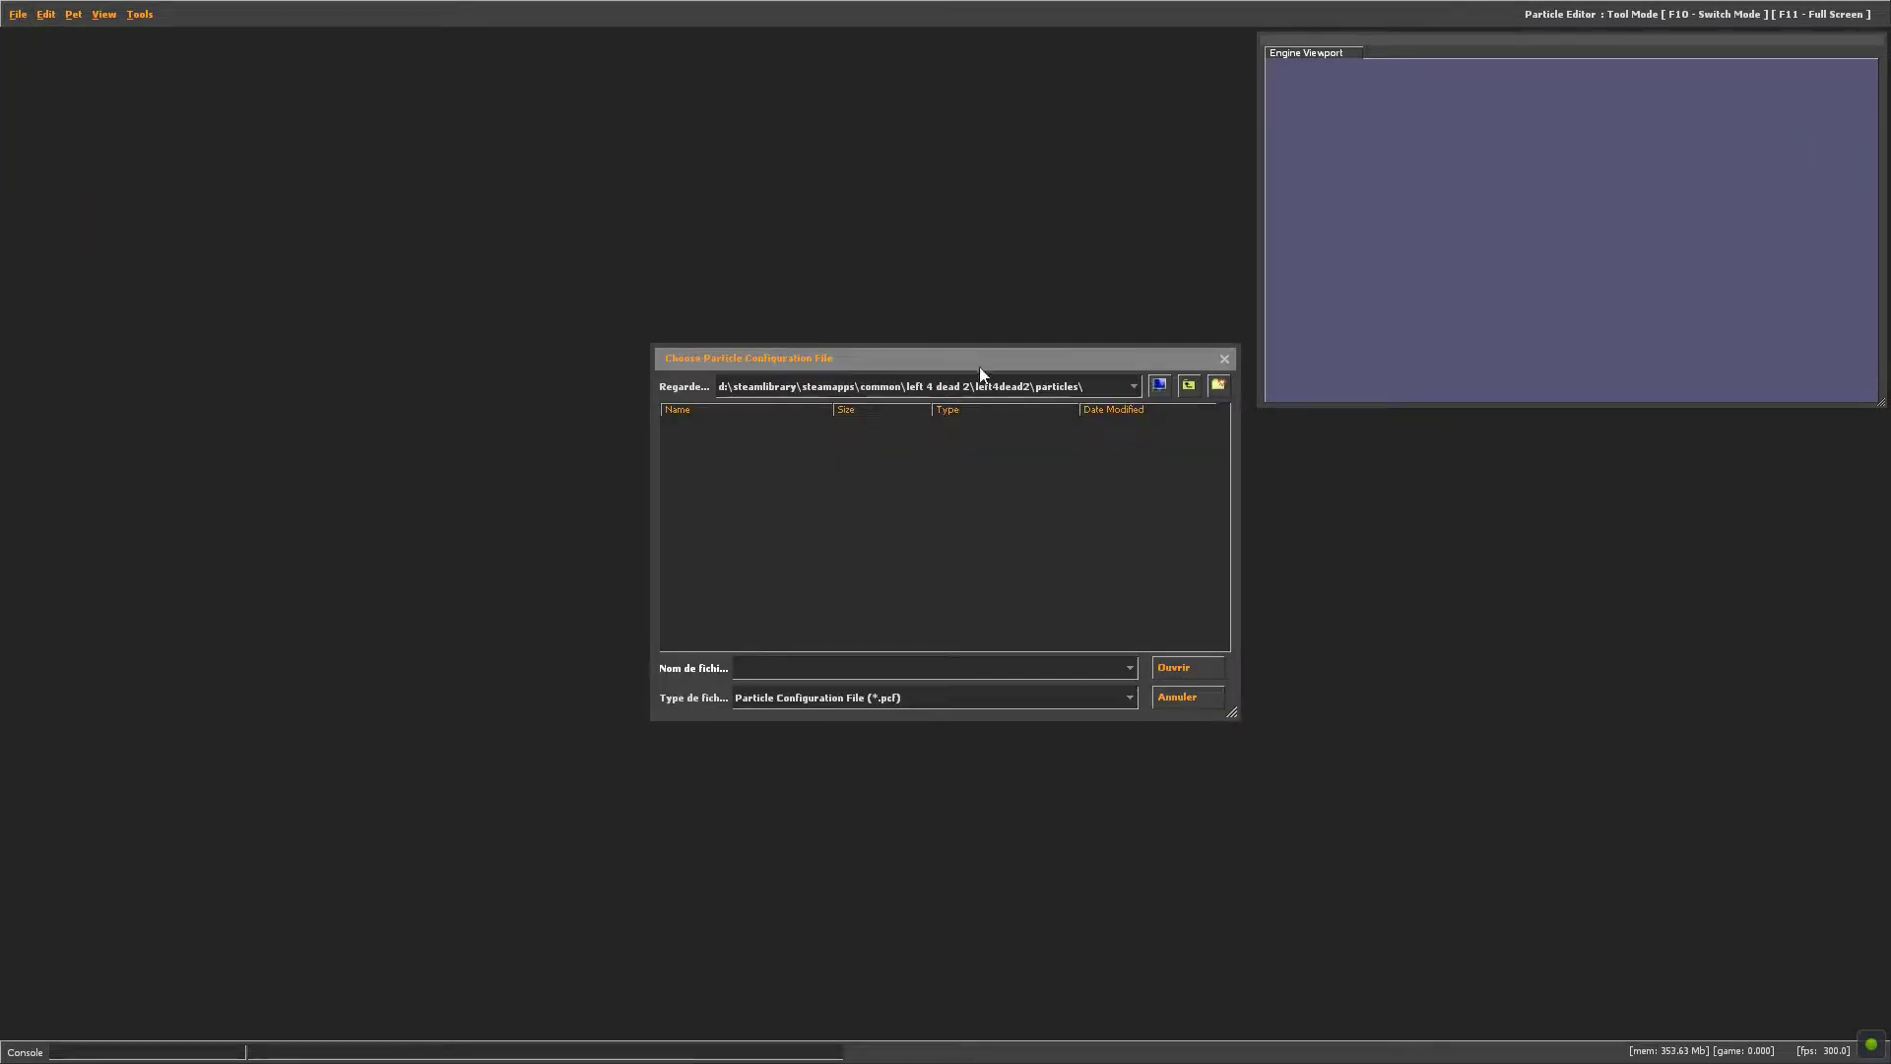
left_click(1133, 388)
left_click(729, 408)
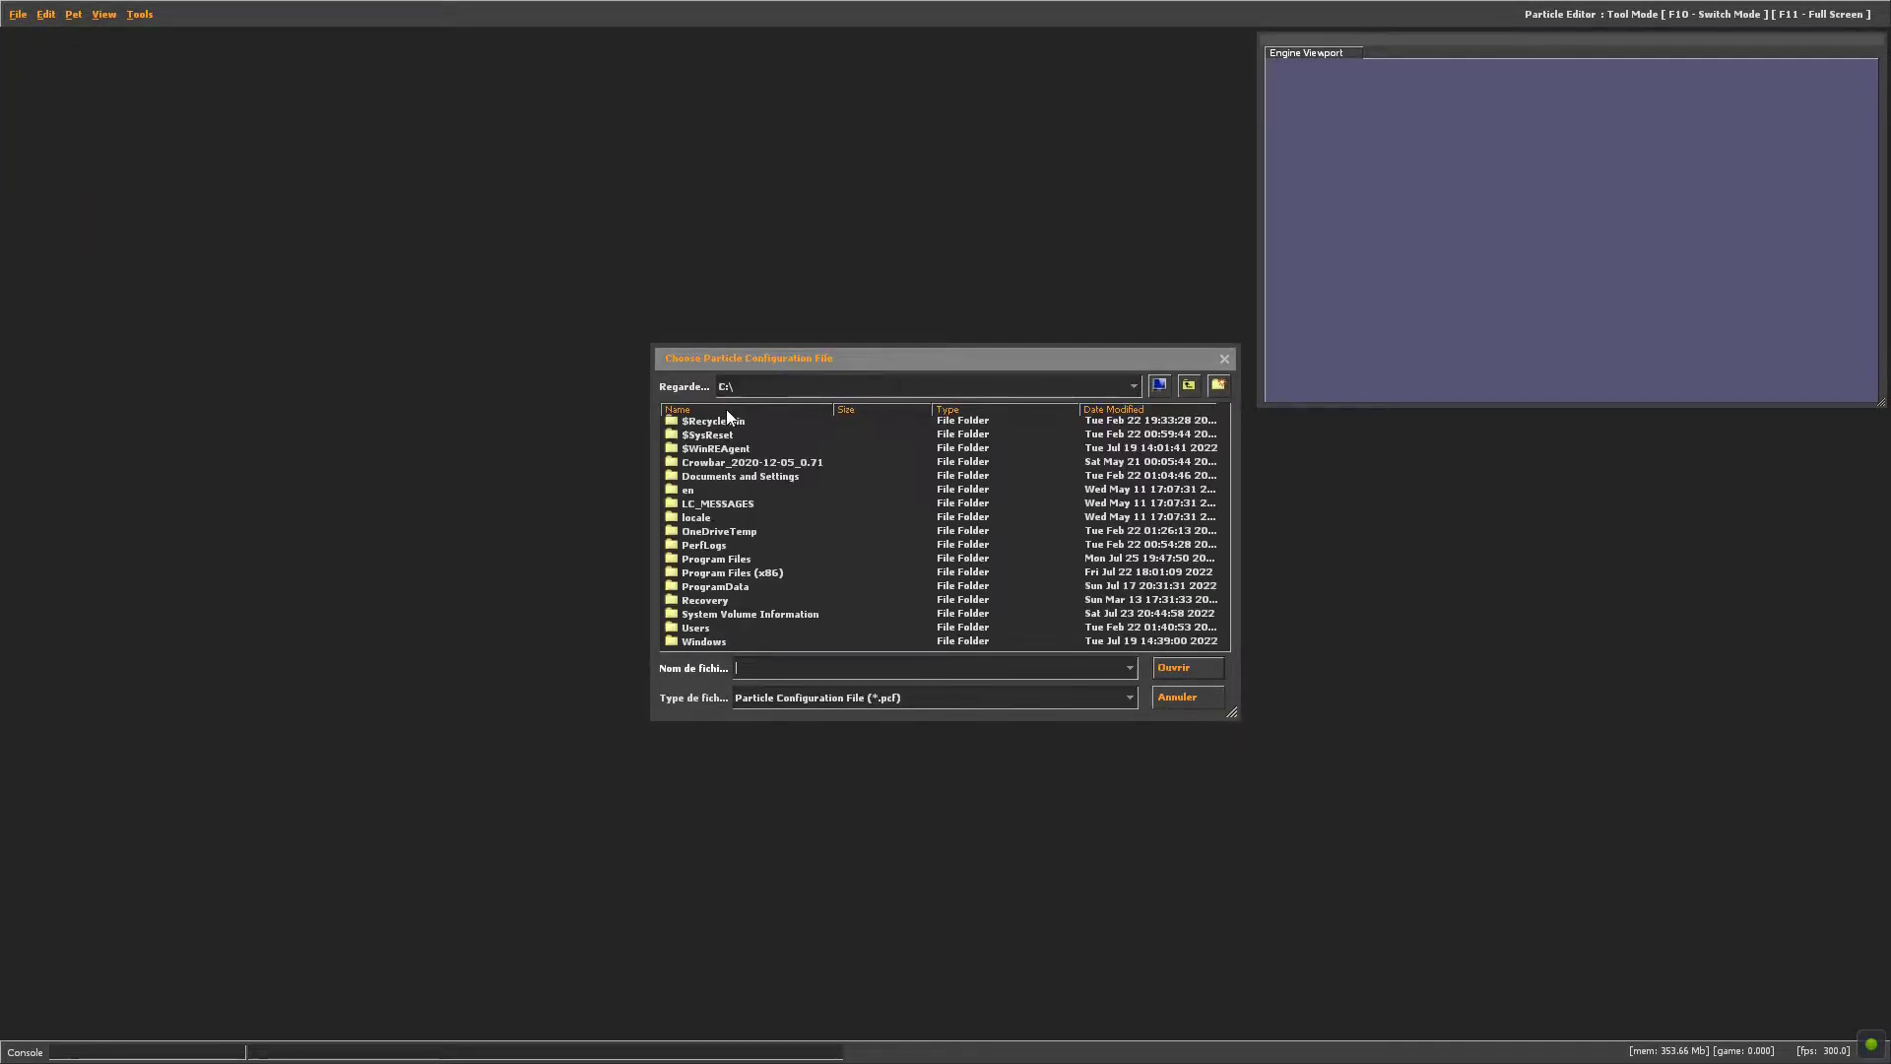
double_click(696, 627)
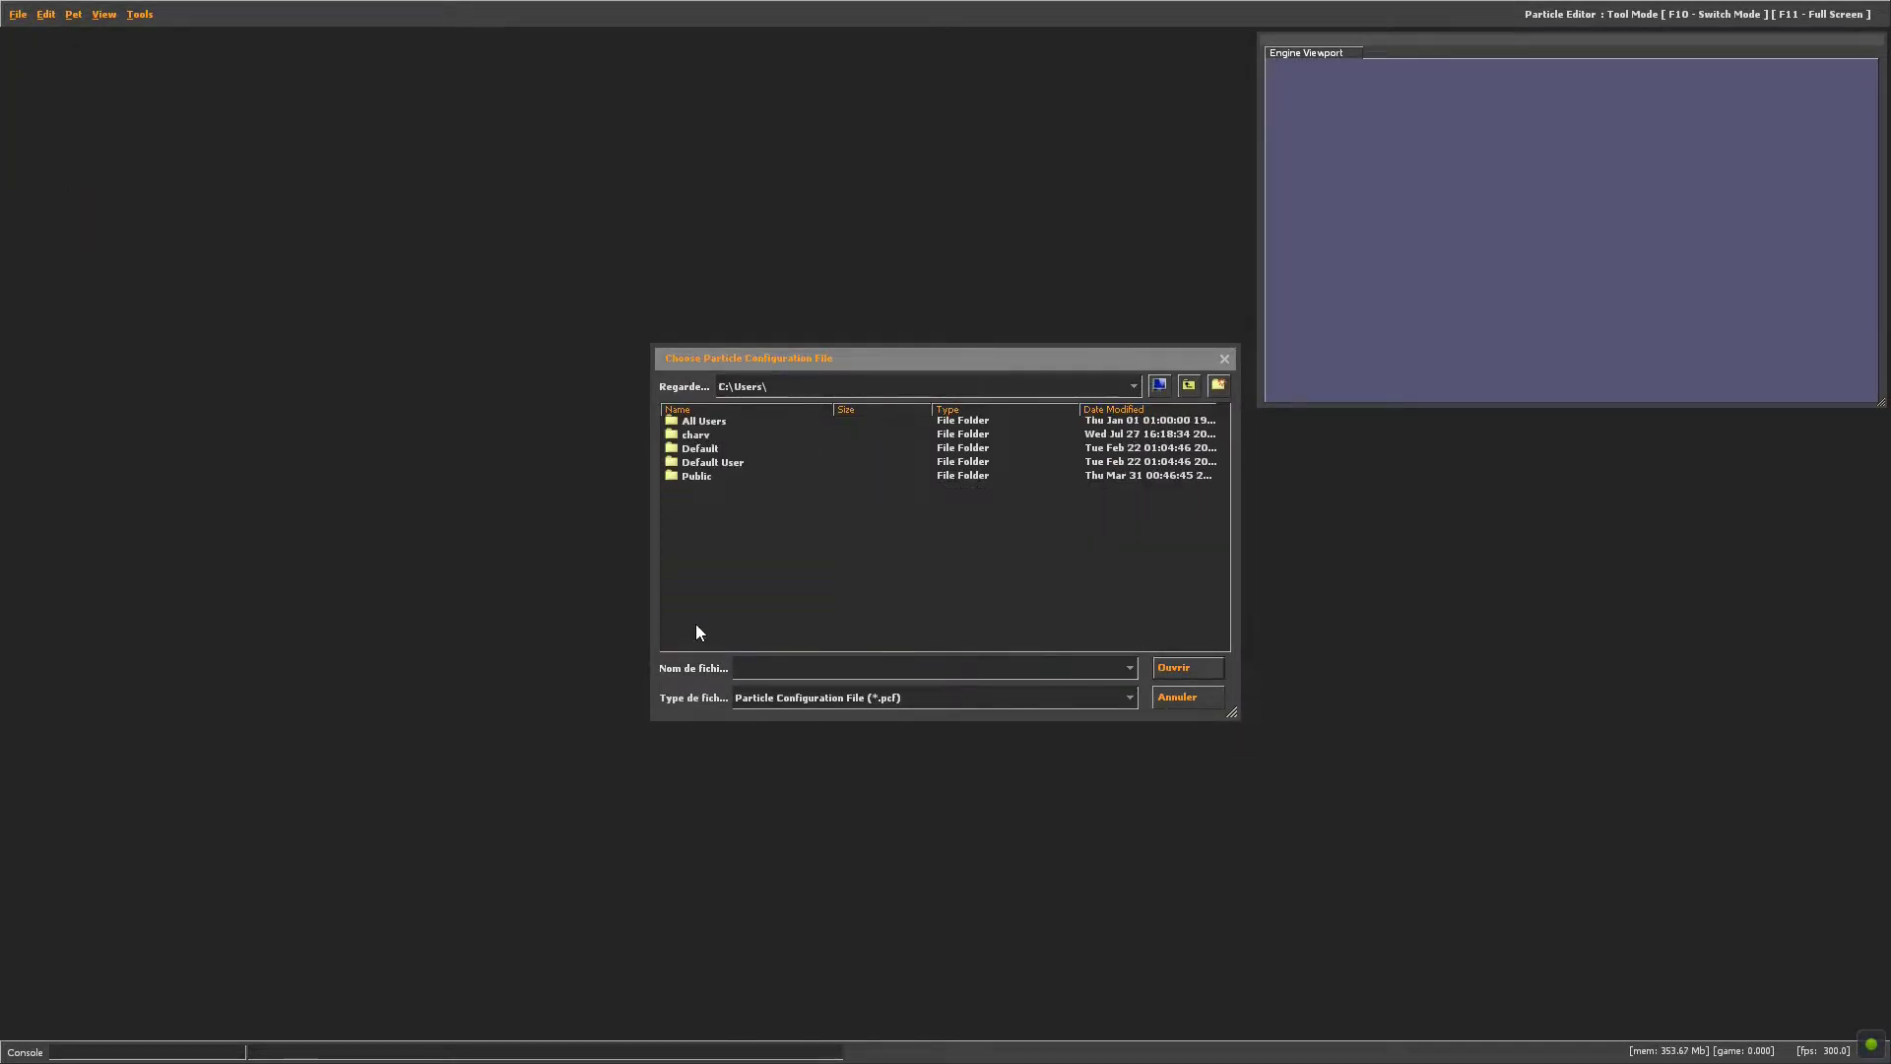
double_click(695, 435)
double_click(703, 518)
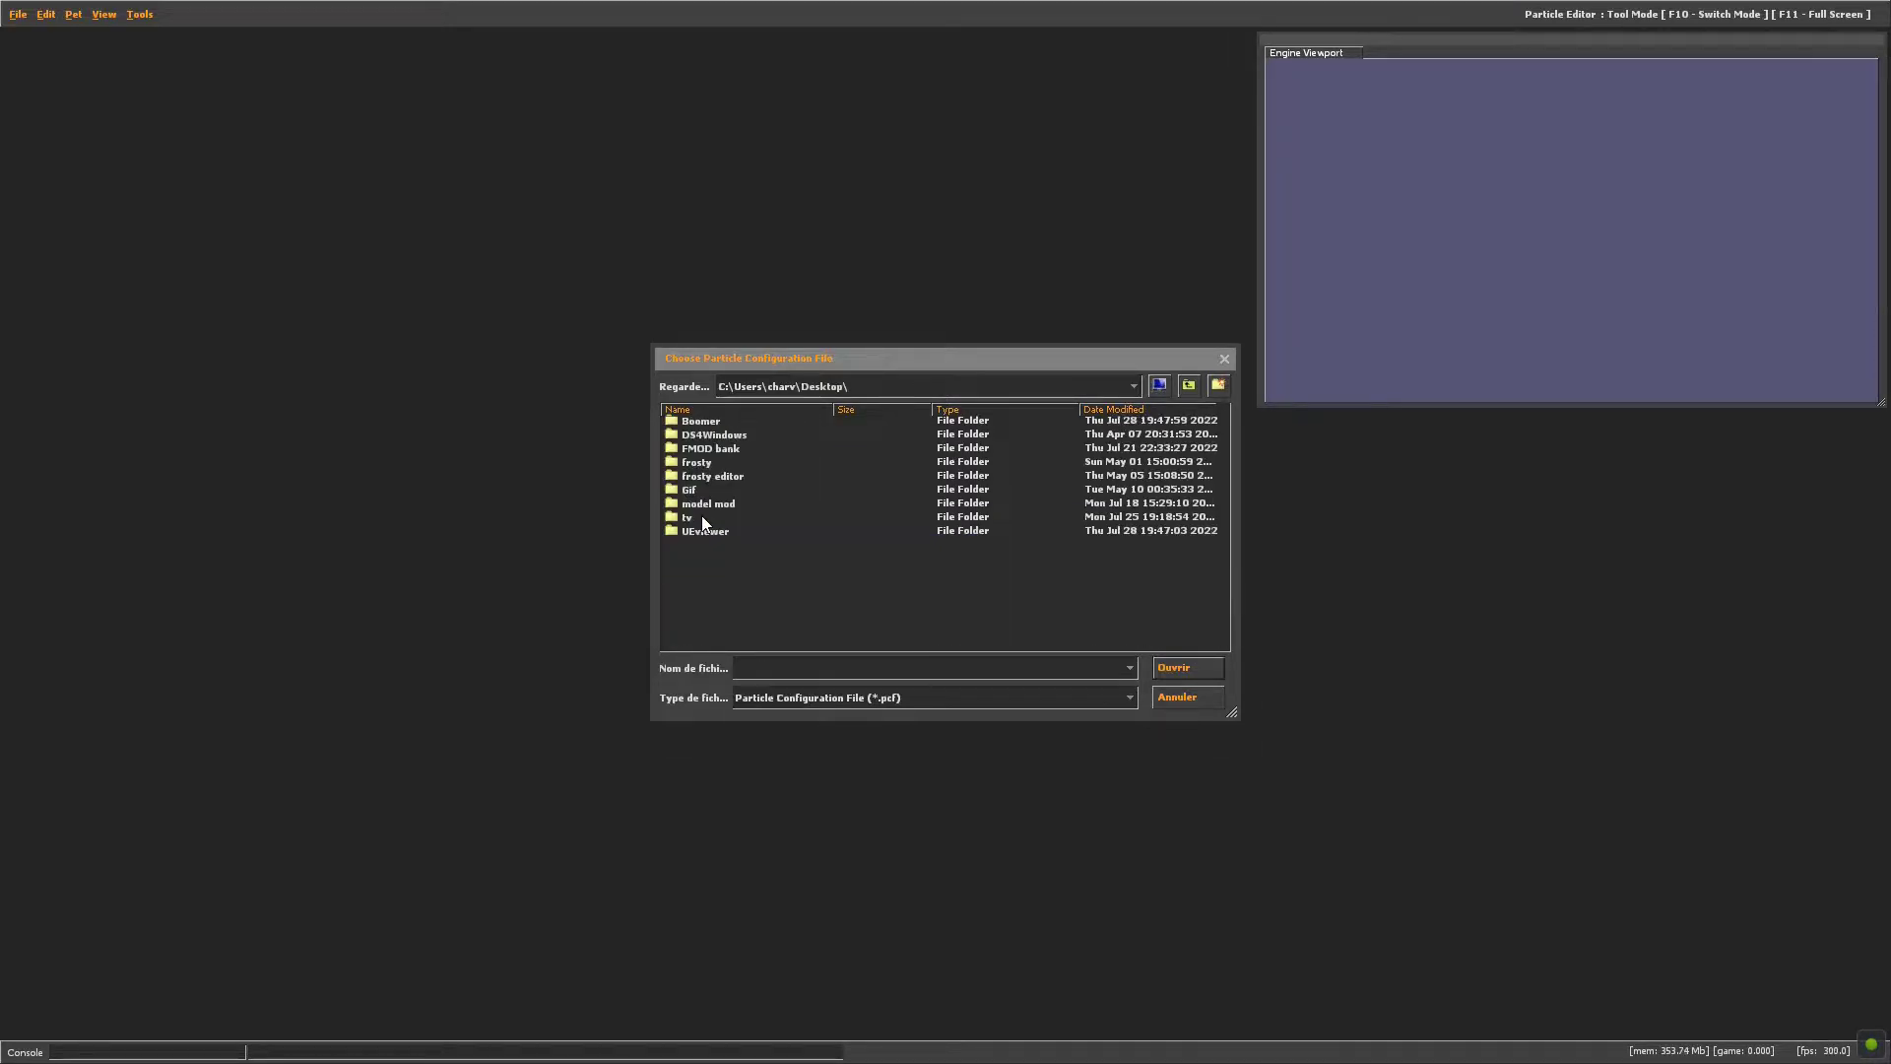
double_click(702, 423)
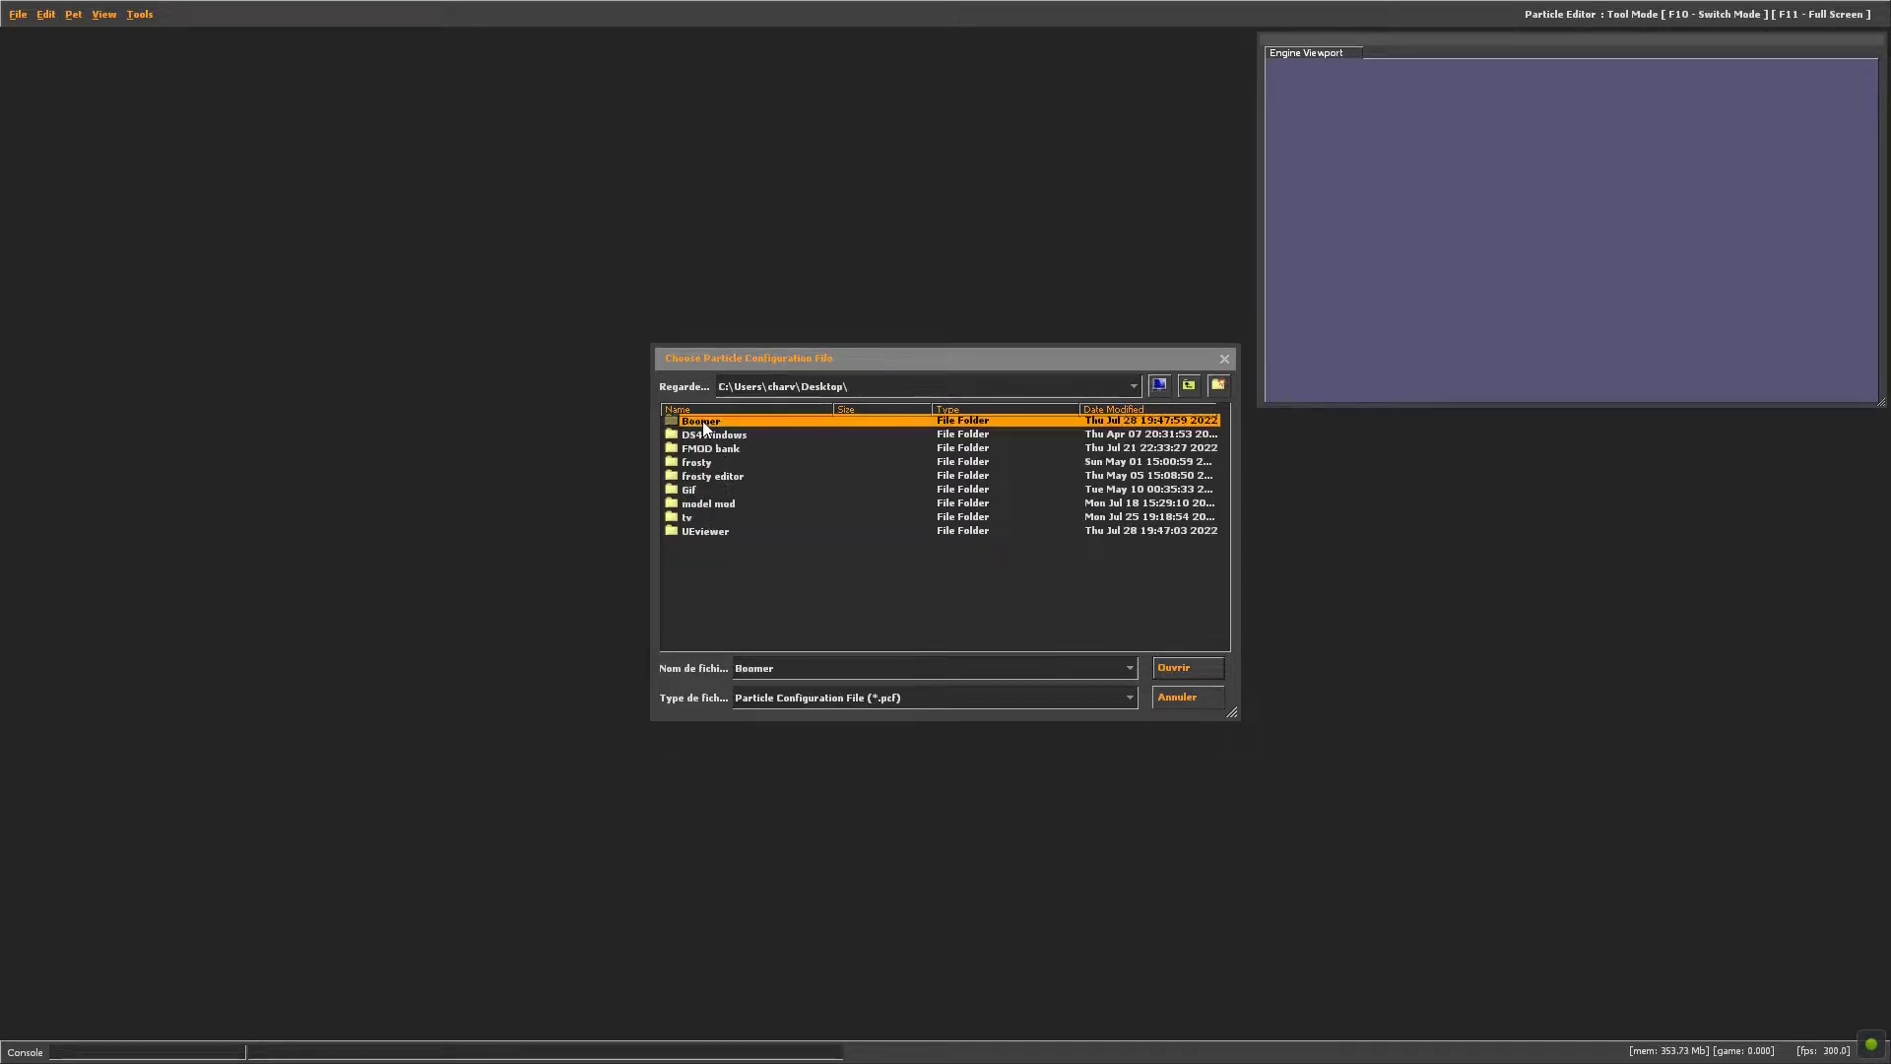
double_click(706, 435)
left_click(705, 424)
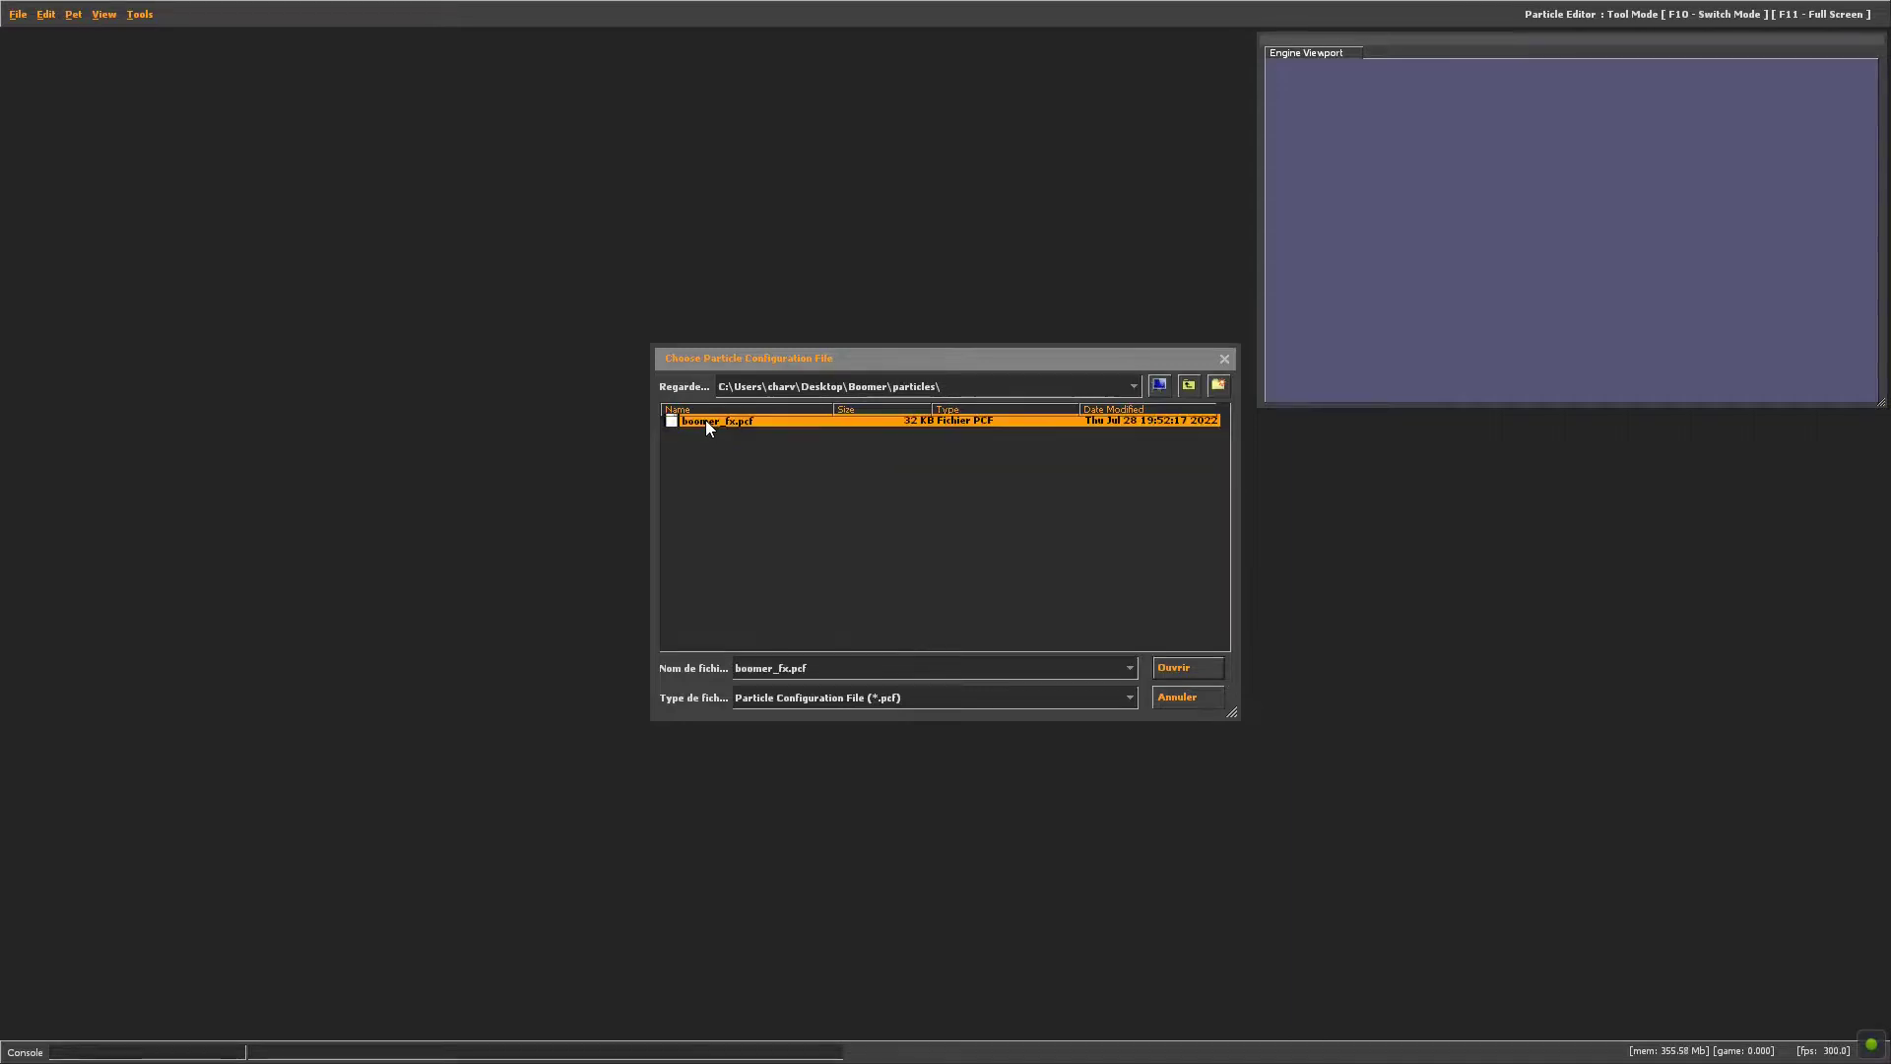
left_click(1186, 667)
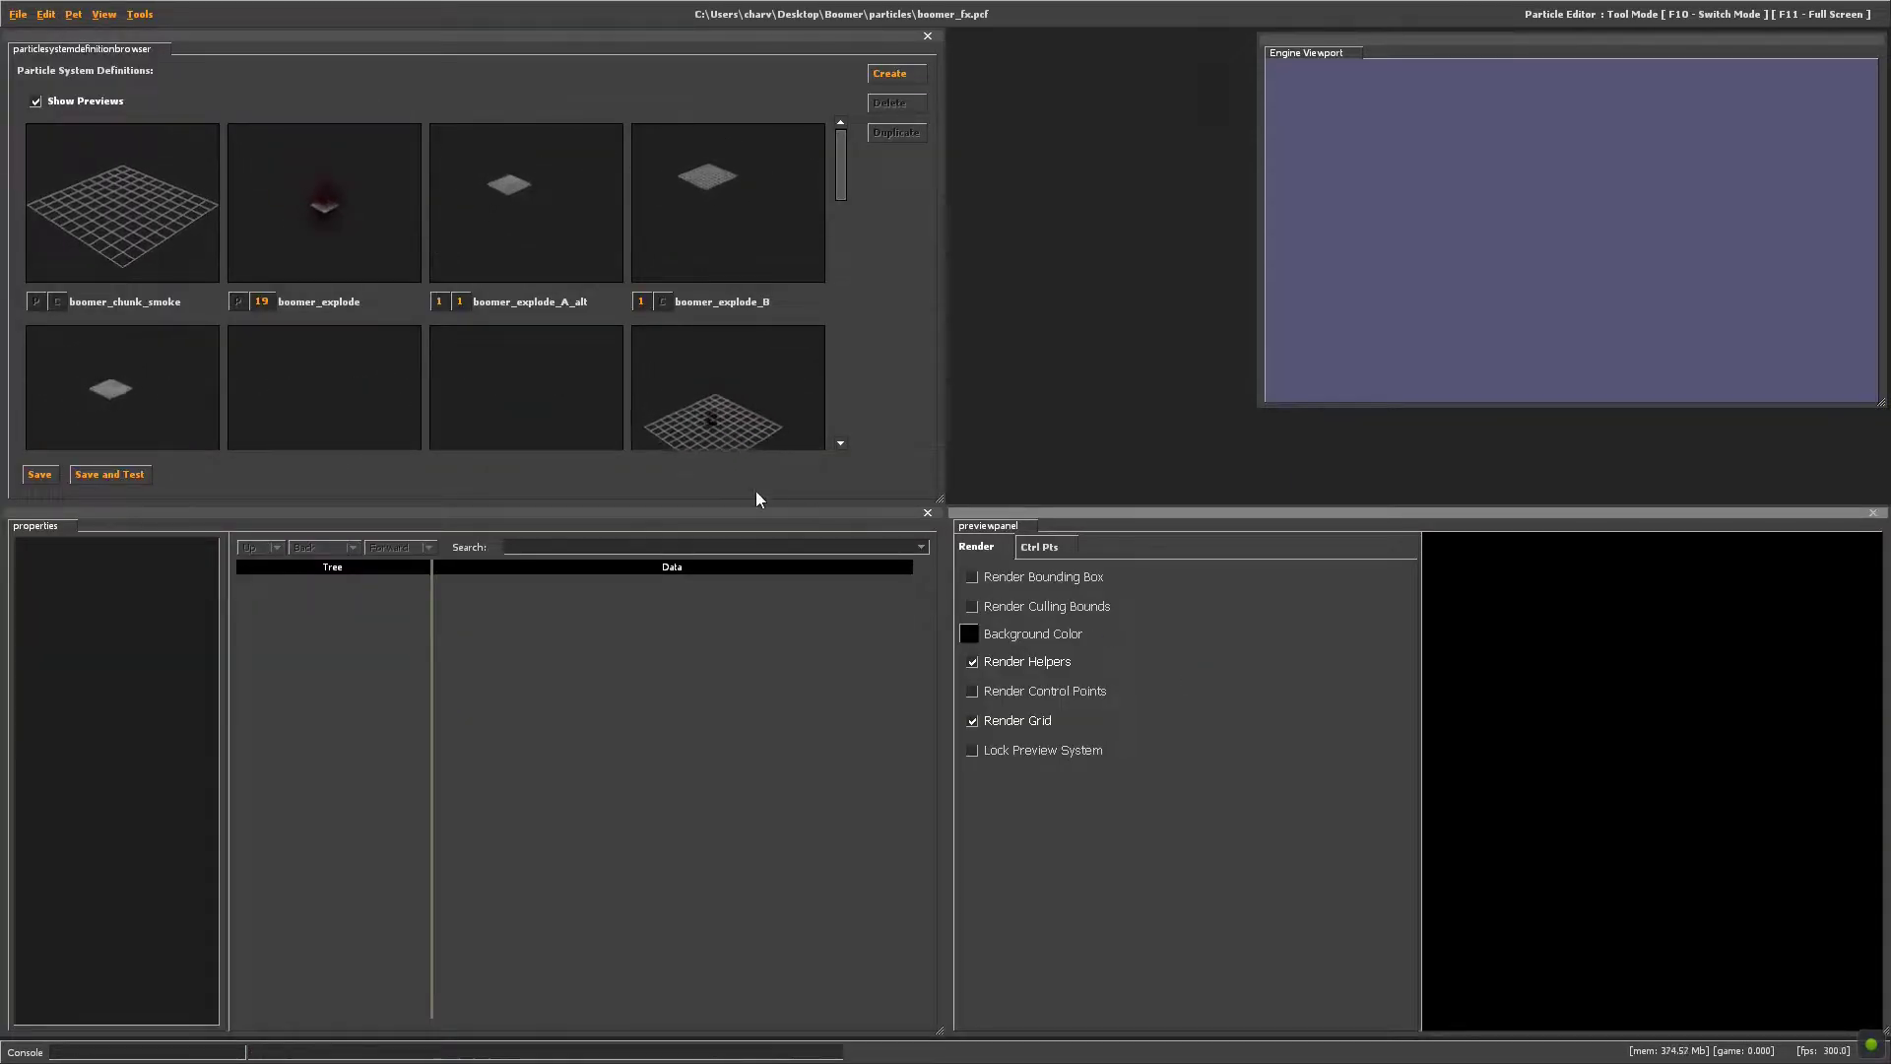
Browse the particle systems and preview boomer_chunk_smoke, boomer_explode and boomer_explode_A_alt
scroll(339, 362, "down", 2)
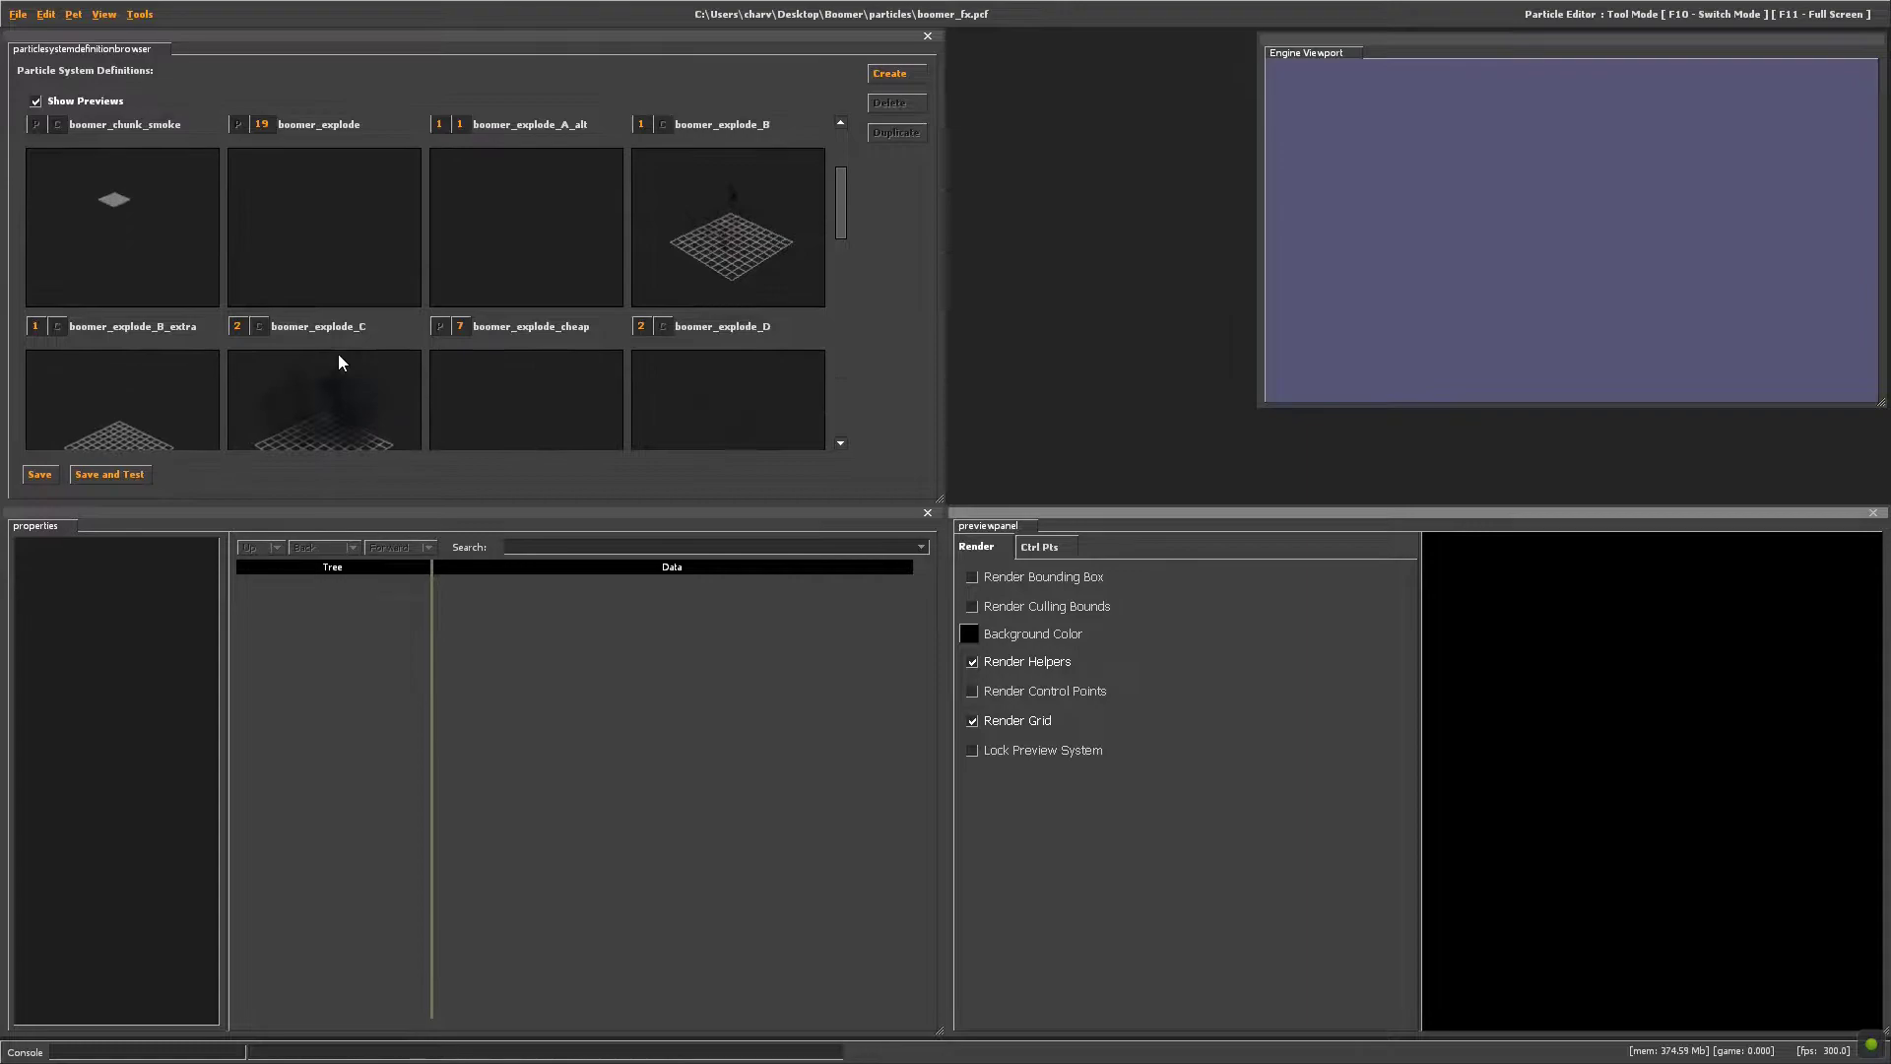
scroll(335, 358, "up", 2)
left_click(136, 203)
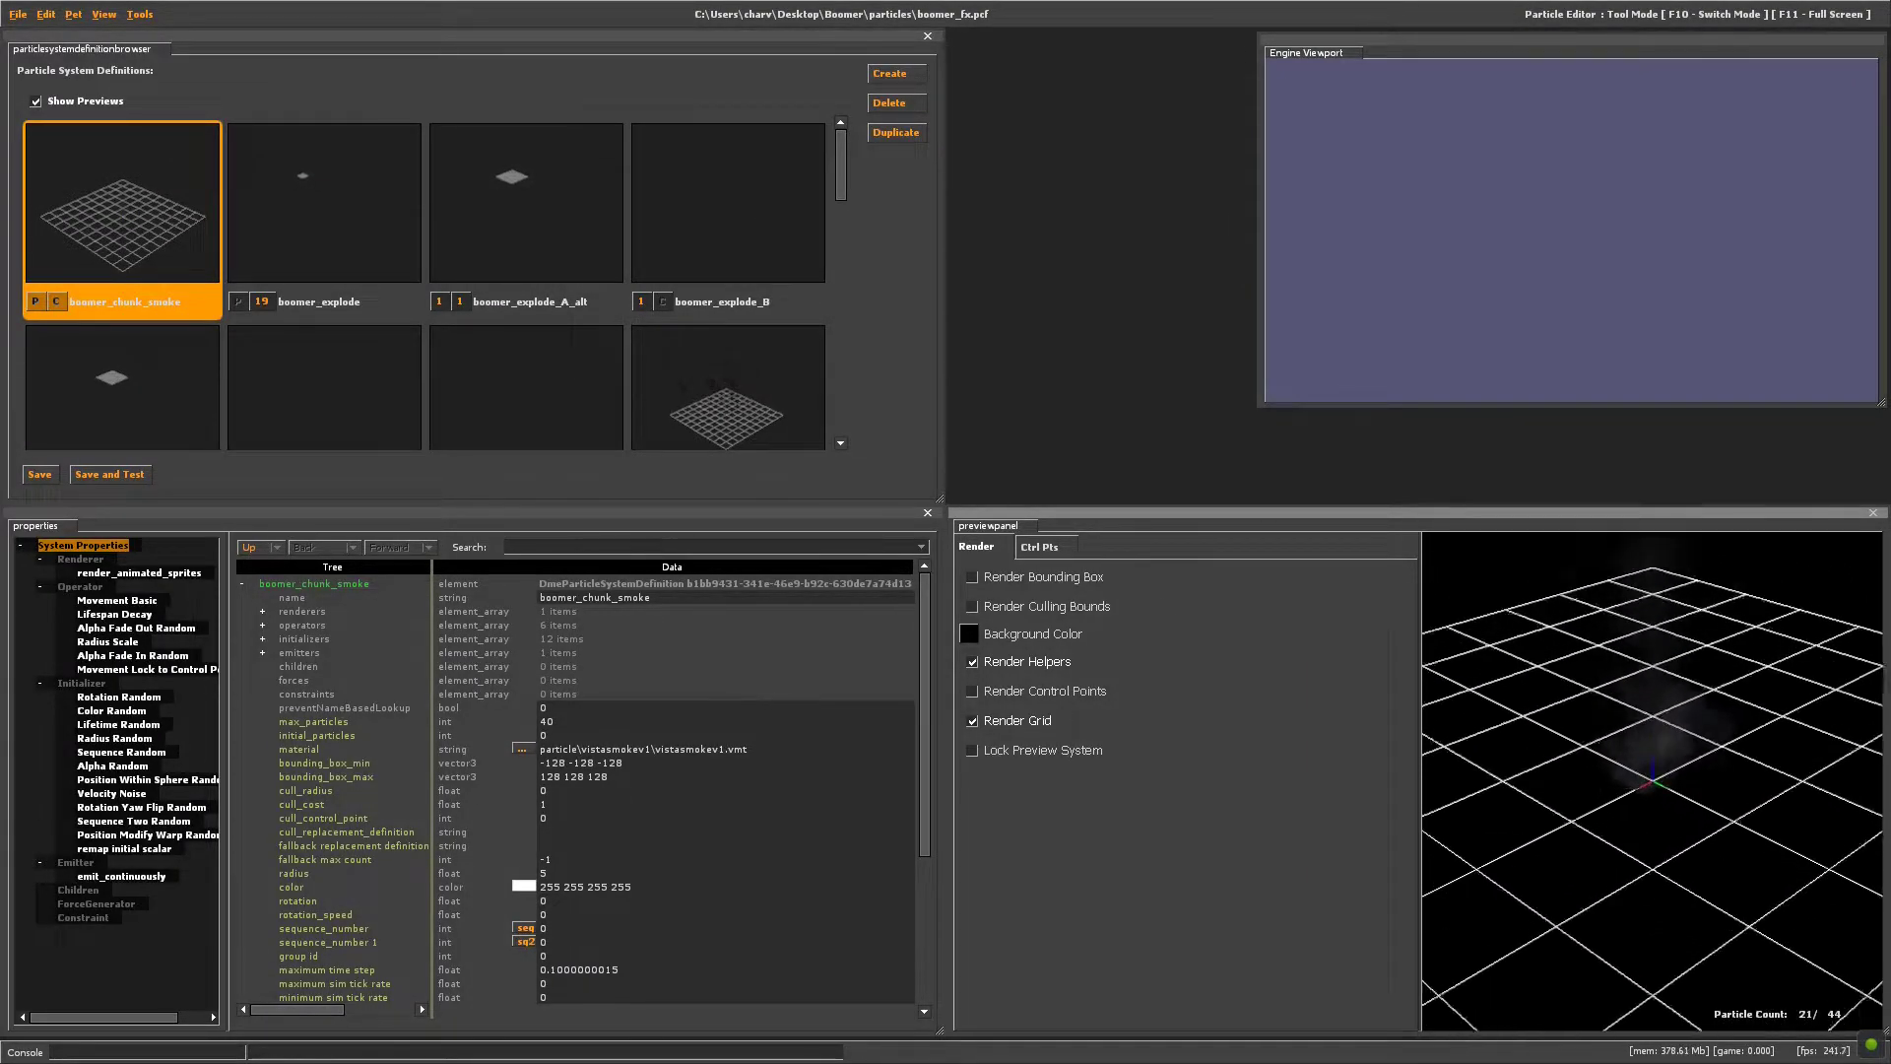
left_click(281, 209)
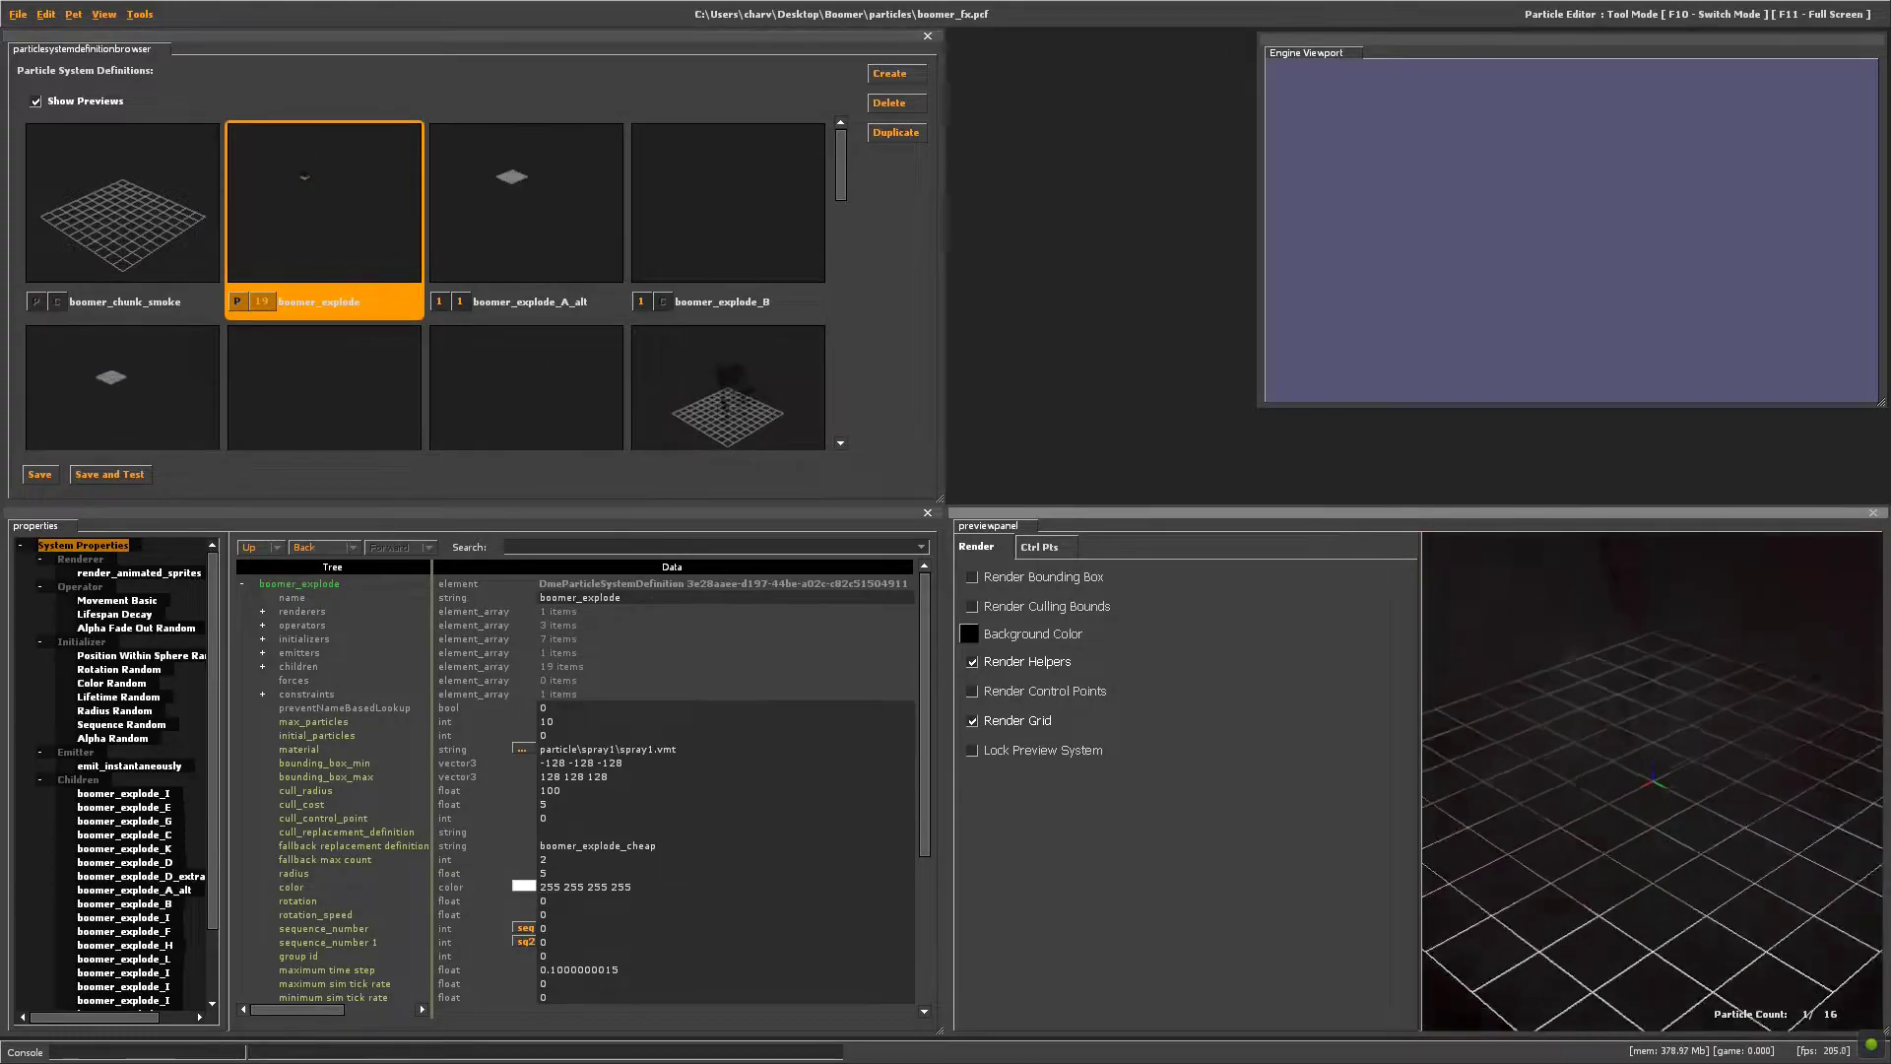
left_click(458, 237)
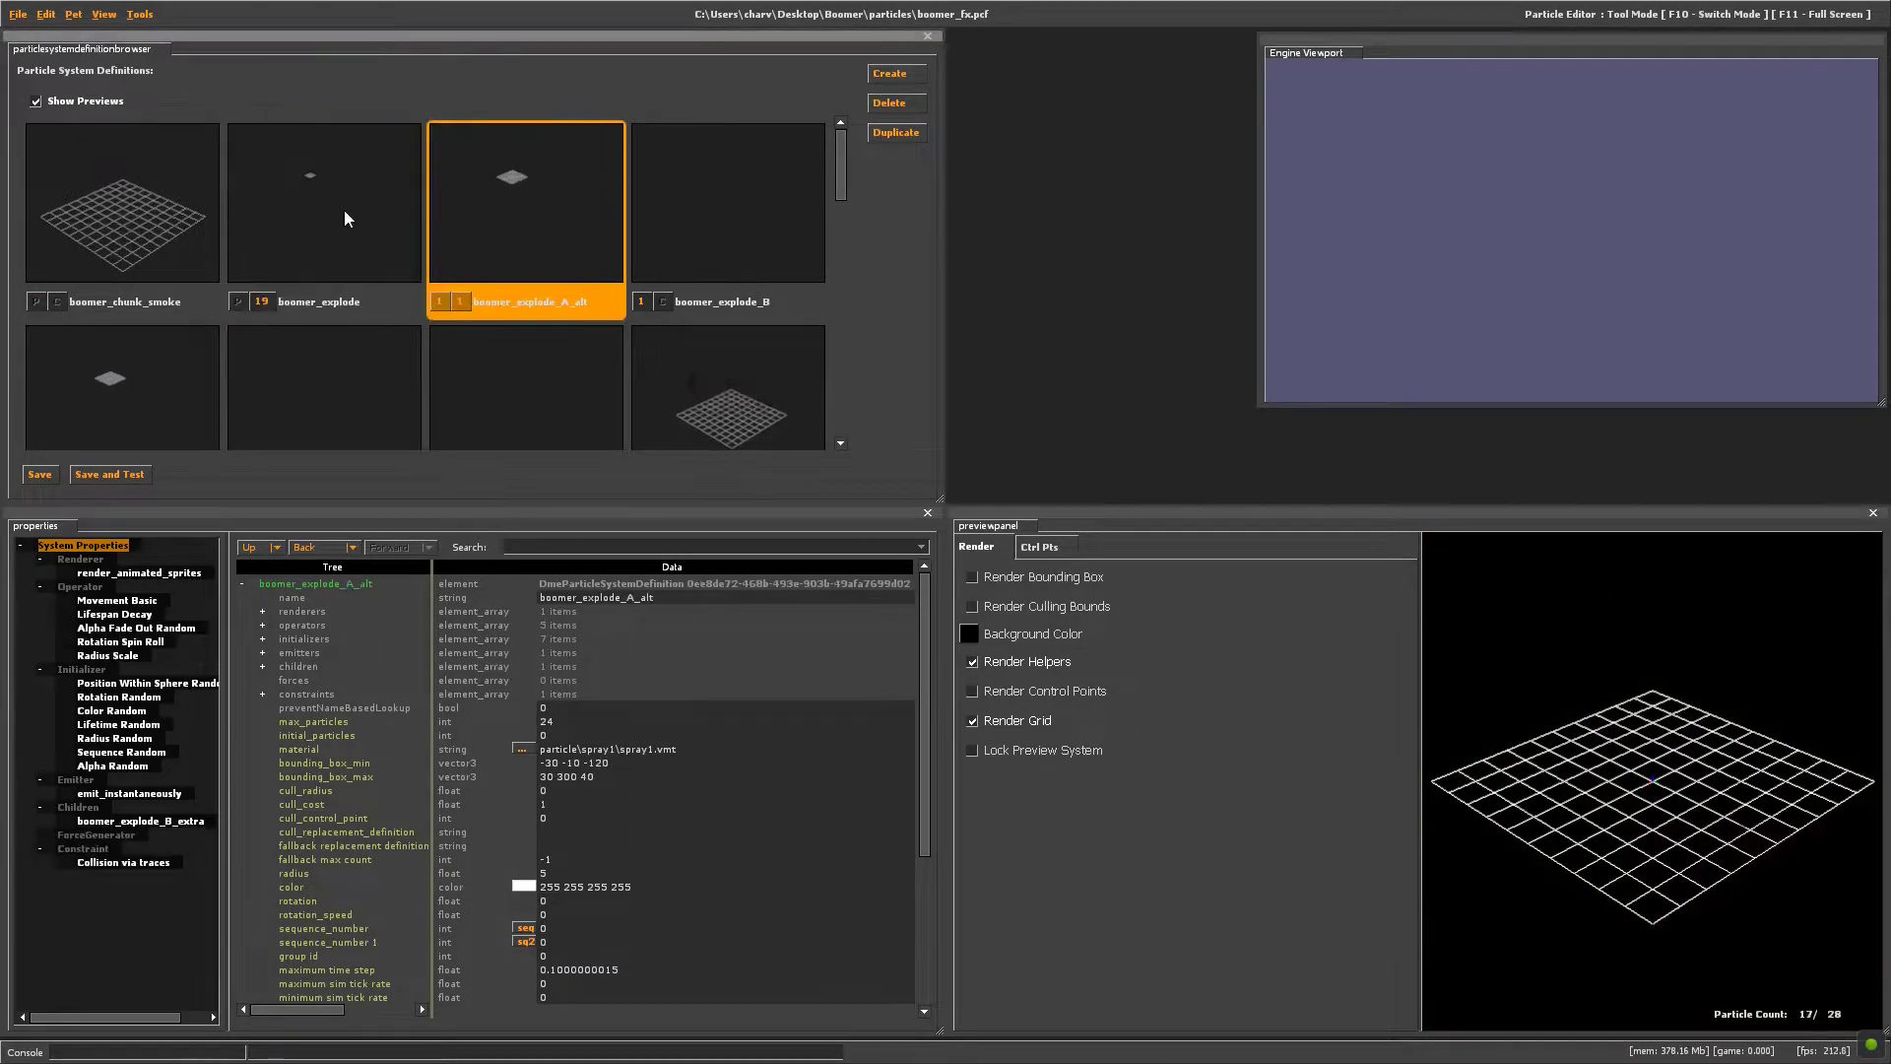
Set color2 of the Color Random initializer in boomer_explode to bright green, 96 255 0 255
left_click(355, 210)
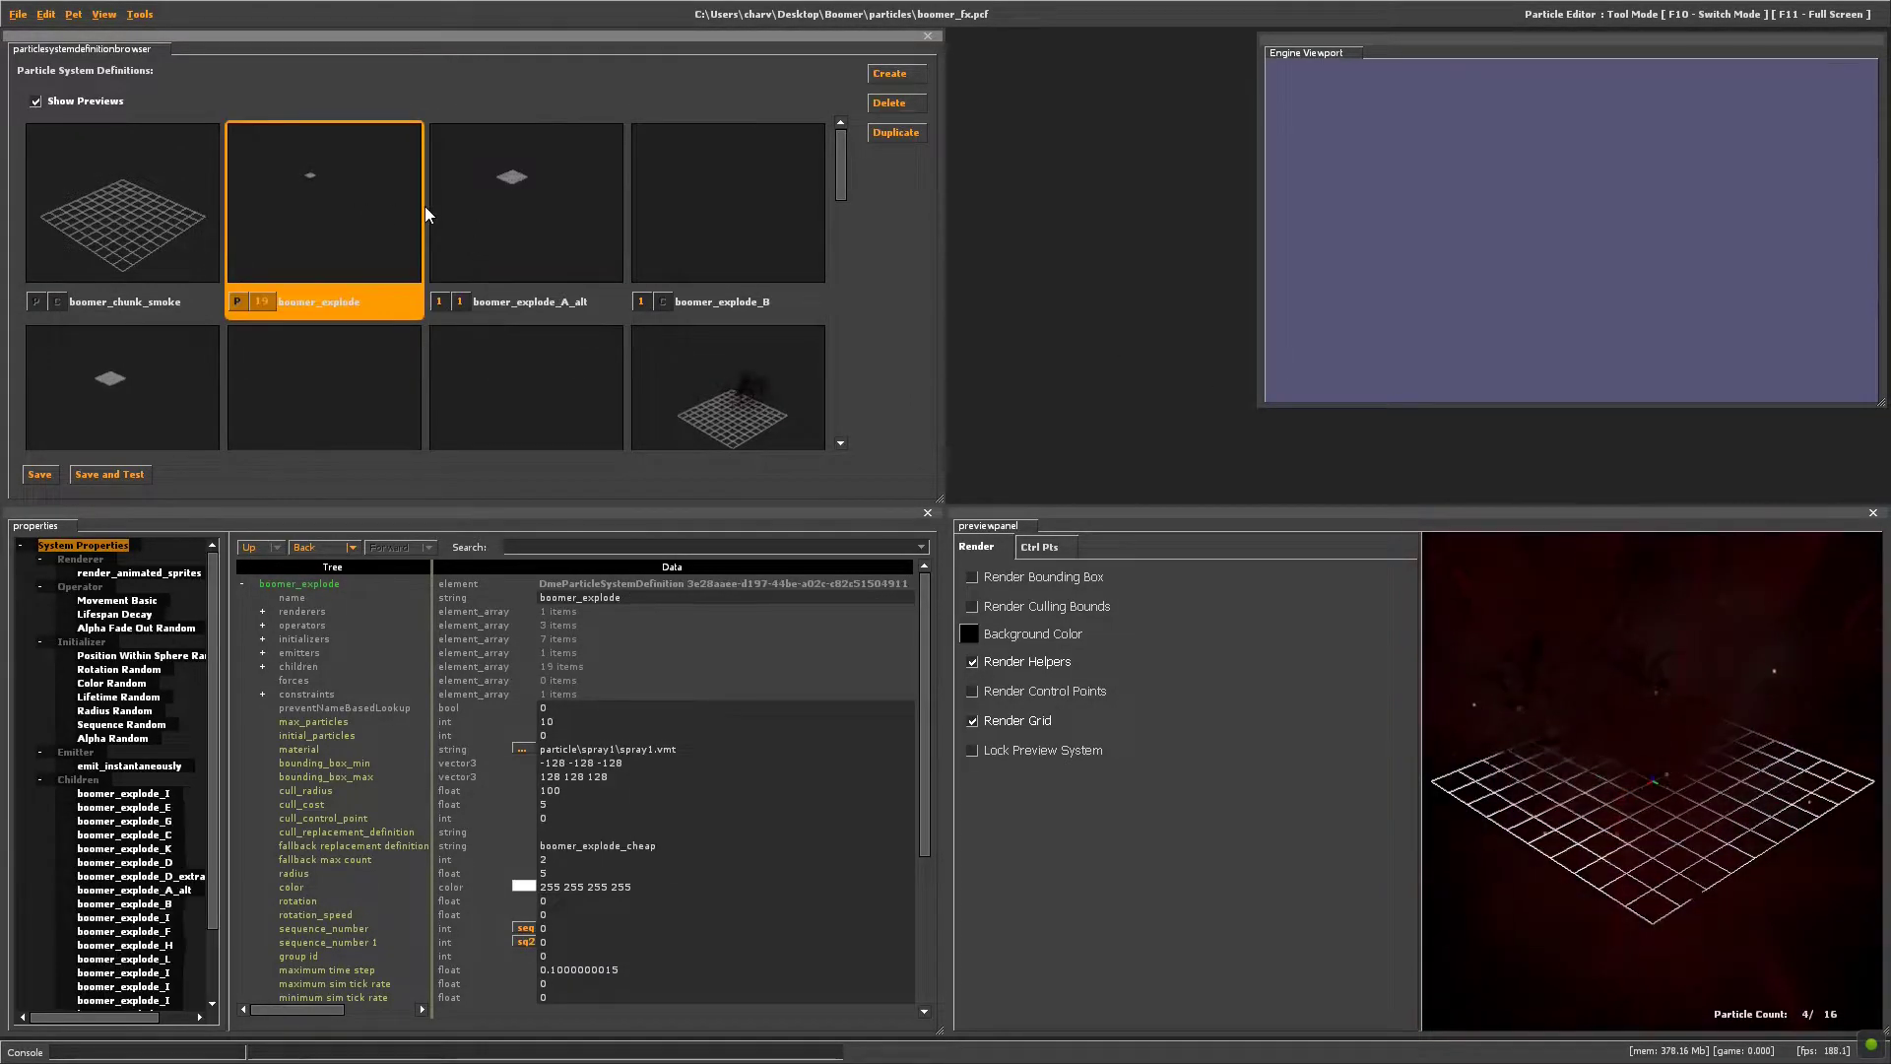
left_click(111, 682)
left_click(530, 638)
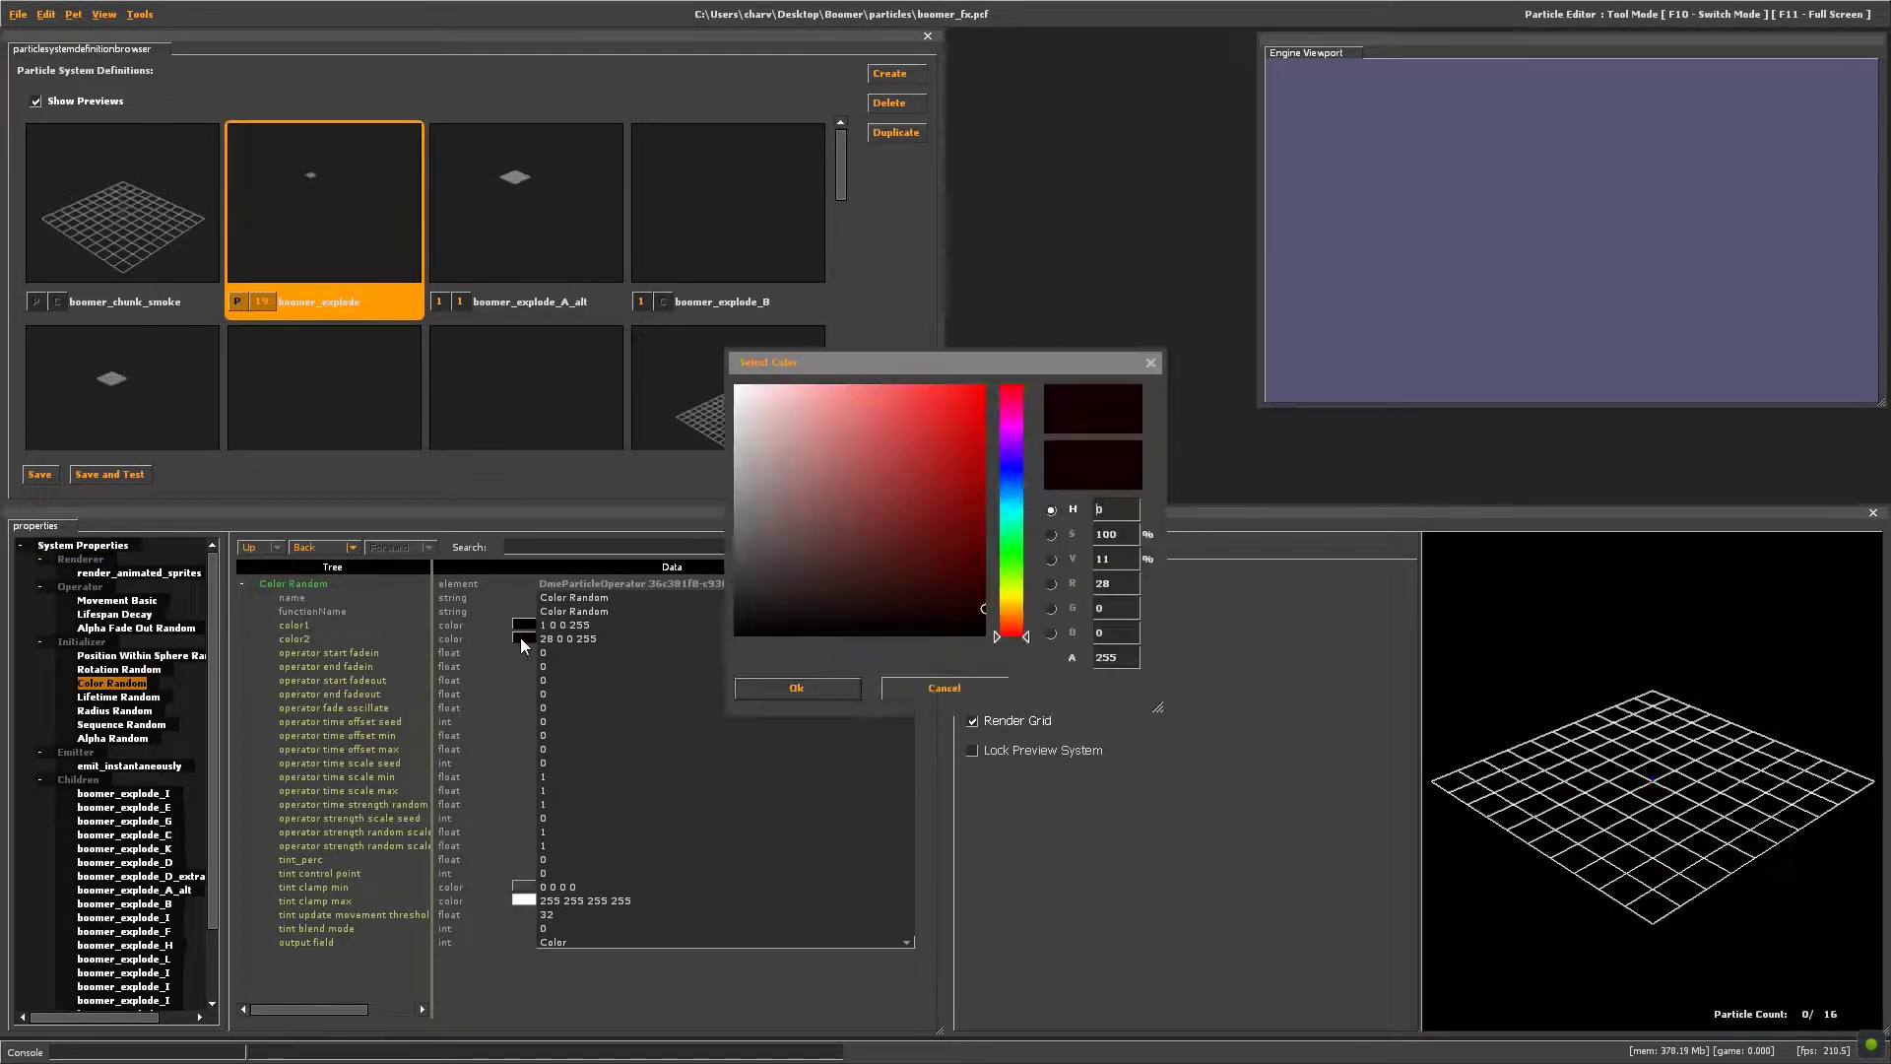
left_click(984, 385)
left_click(1009, 569)
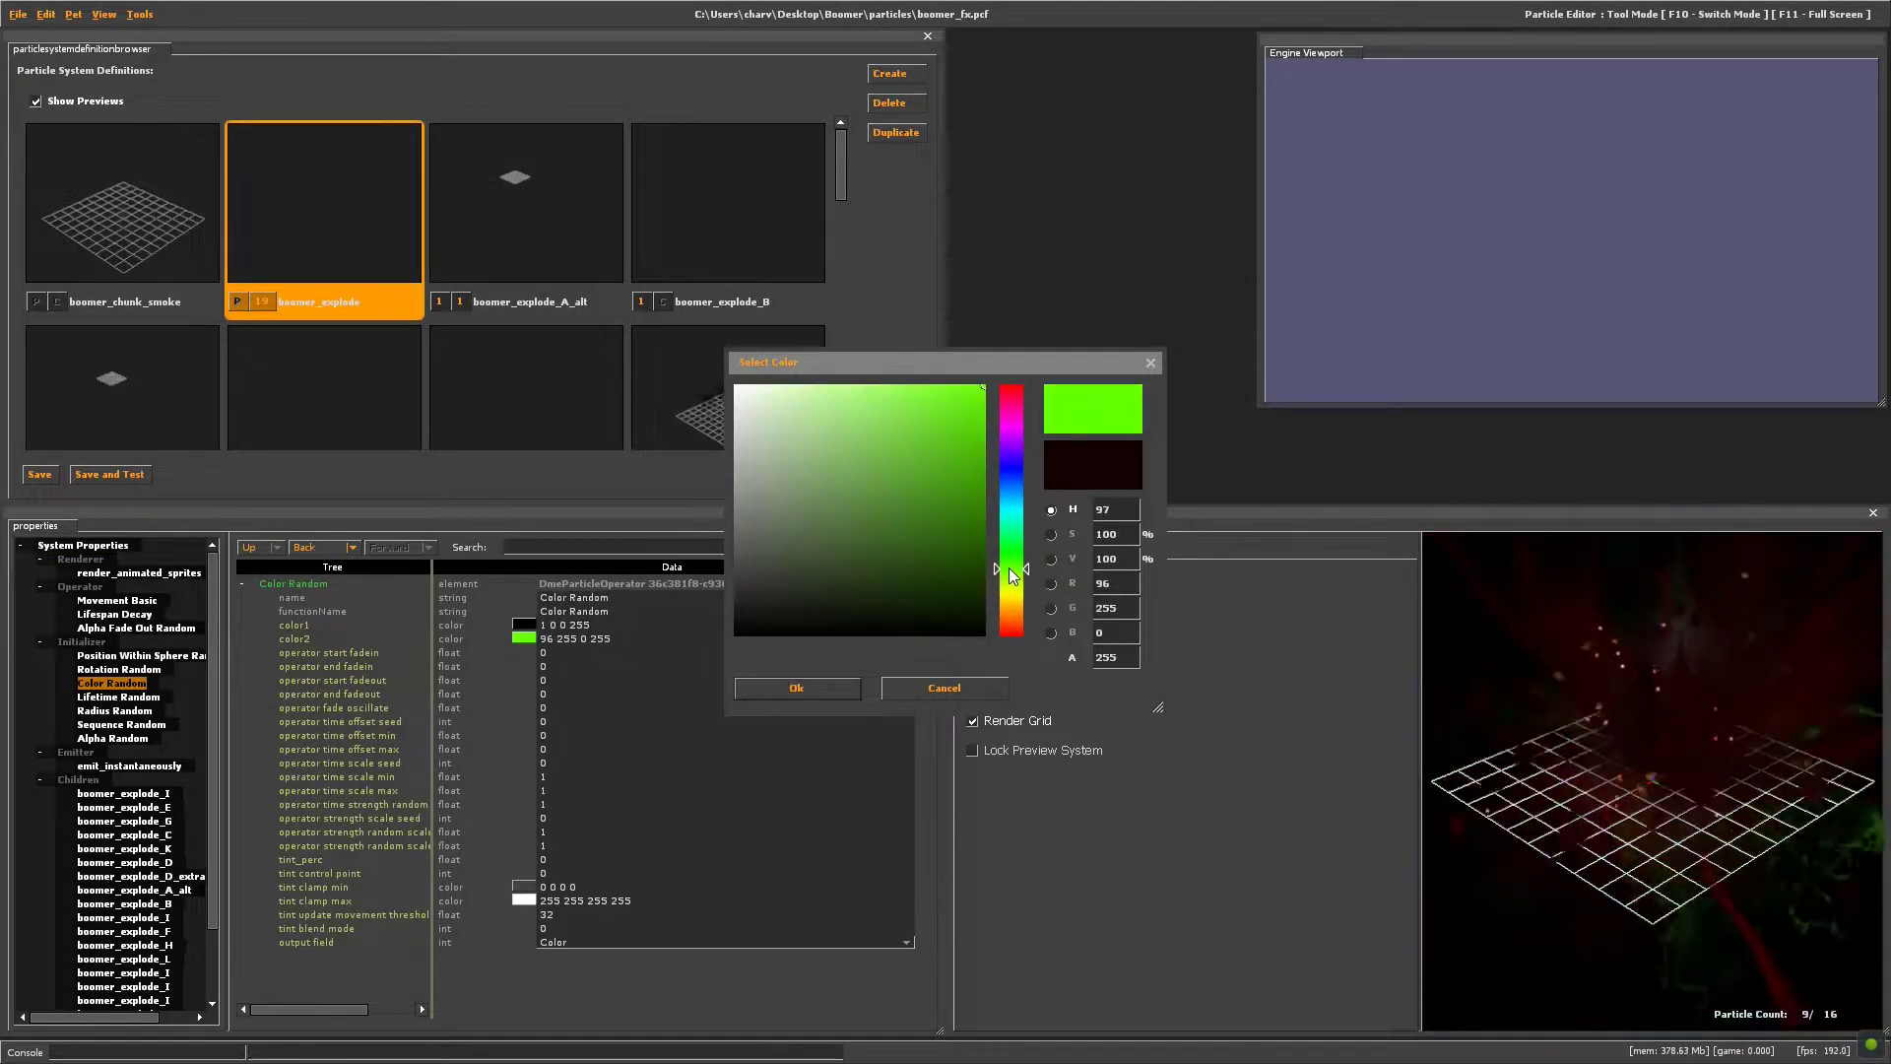
left_click(847, 694)
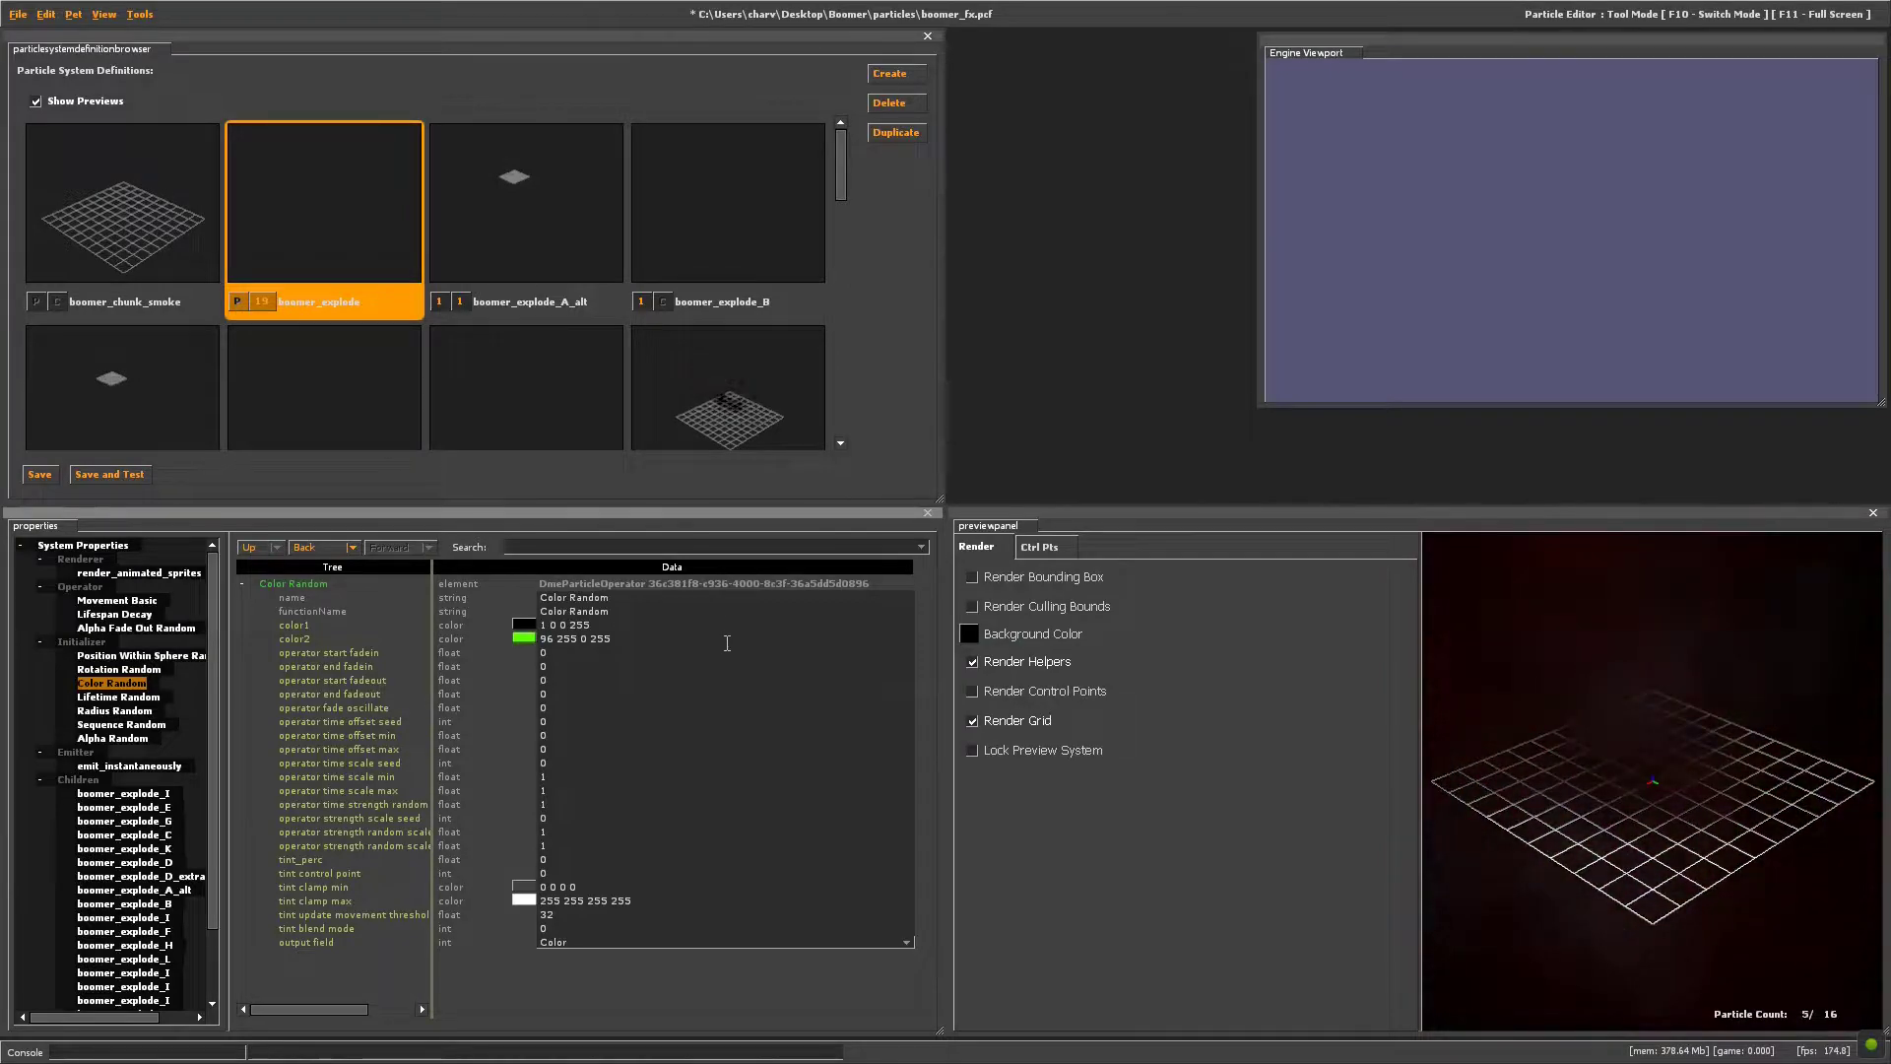
Set the tint clamp max color of boomer_explode_A_alt's Color Random initializer to green, 66 255 0 255
left_click(565, 227)
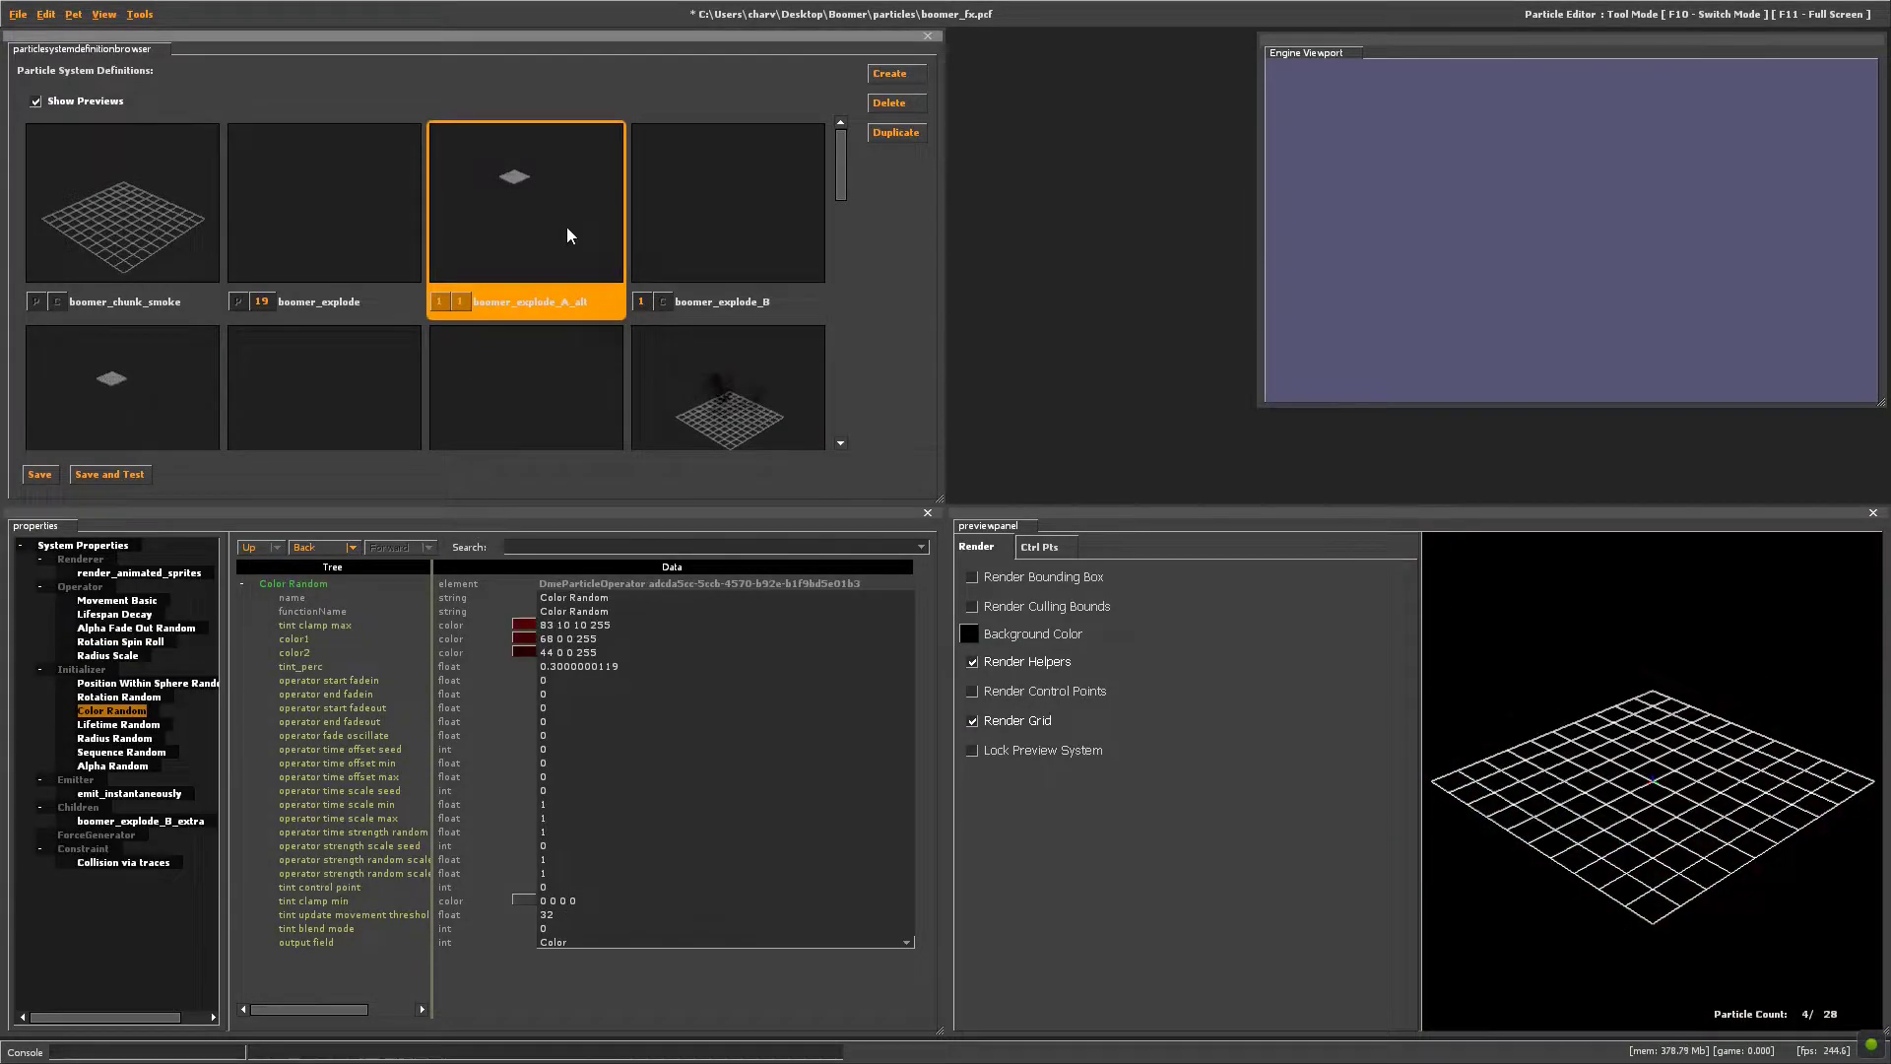
left_click(524, 624)
left_click(983, 385)
left_click(1014, 575)
left_click(1014, 564)
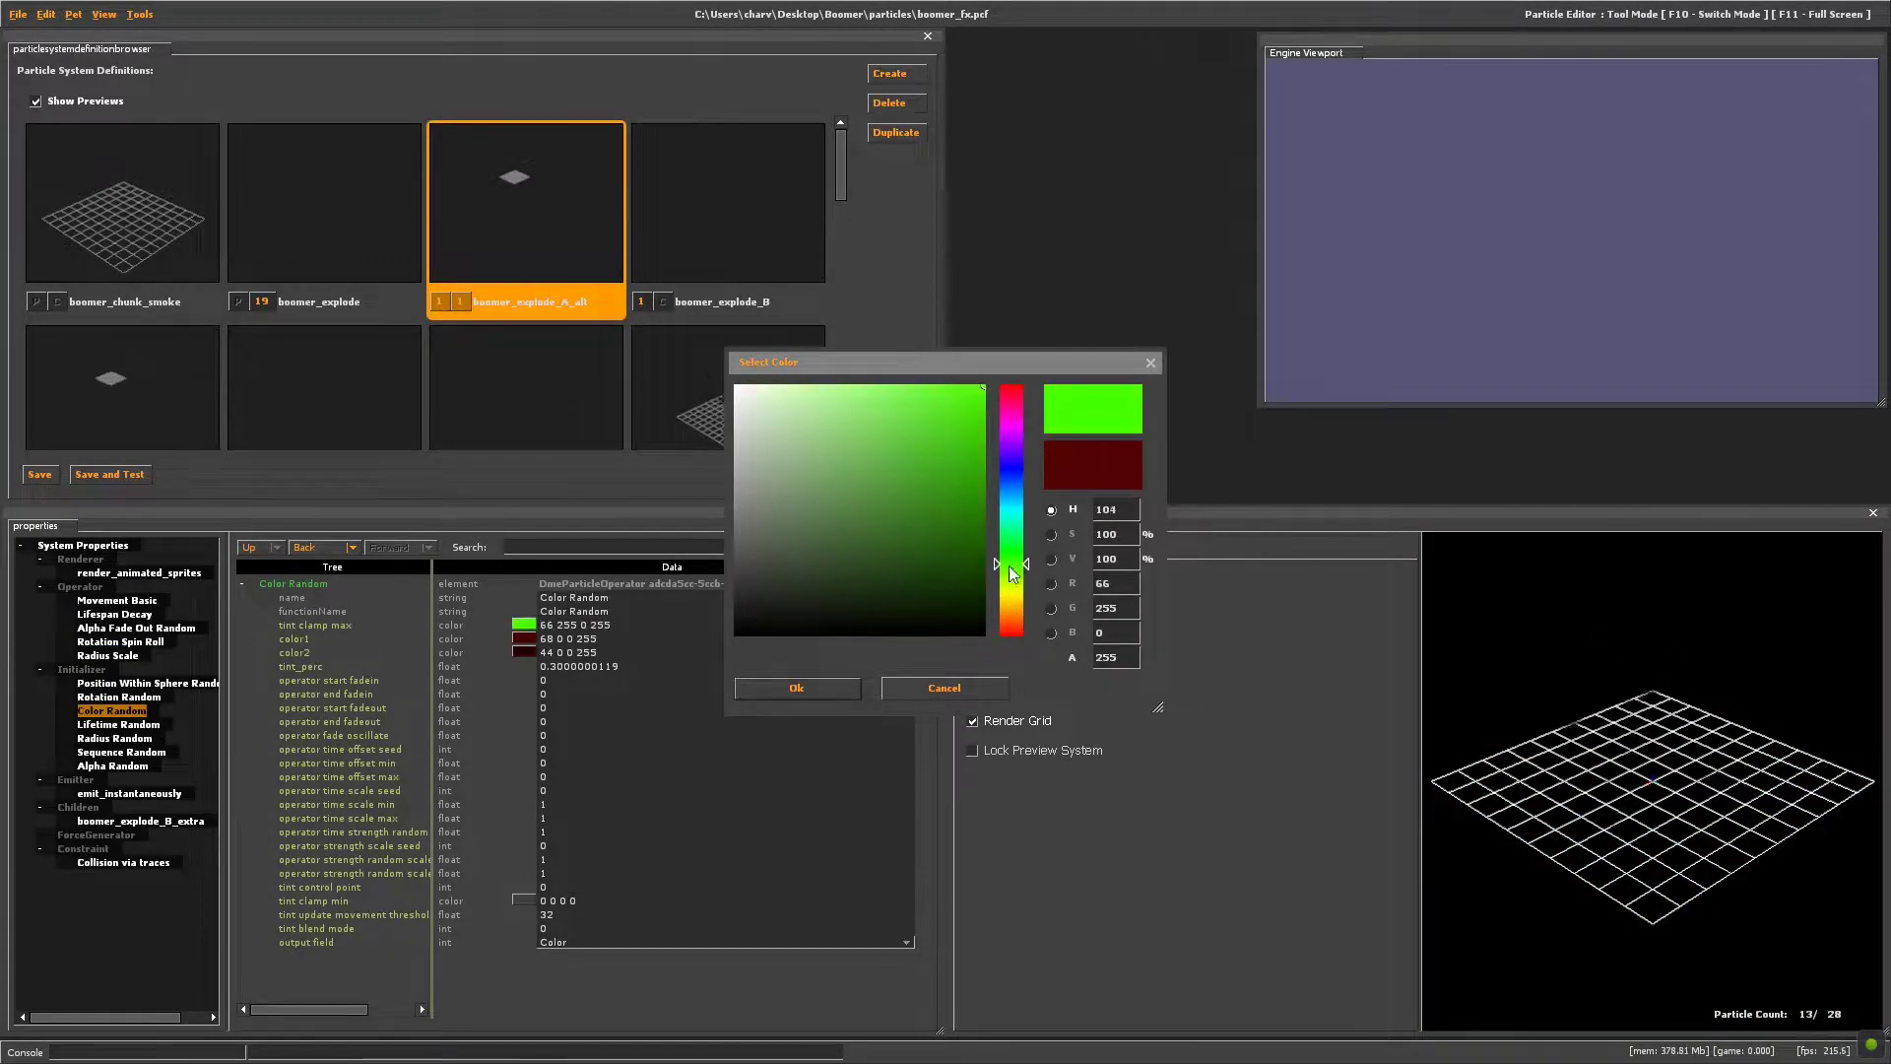
left_click(838, 689)
Set boomer_explode_A_alt's Color Random color1 to 96 255 0 255 and color2 to 60 255 0 255
left_click(530, 643)
left_click(983, 385)
left_click(1009, 570)
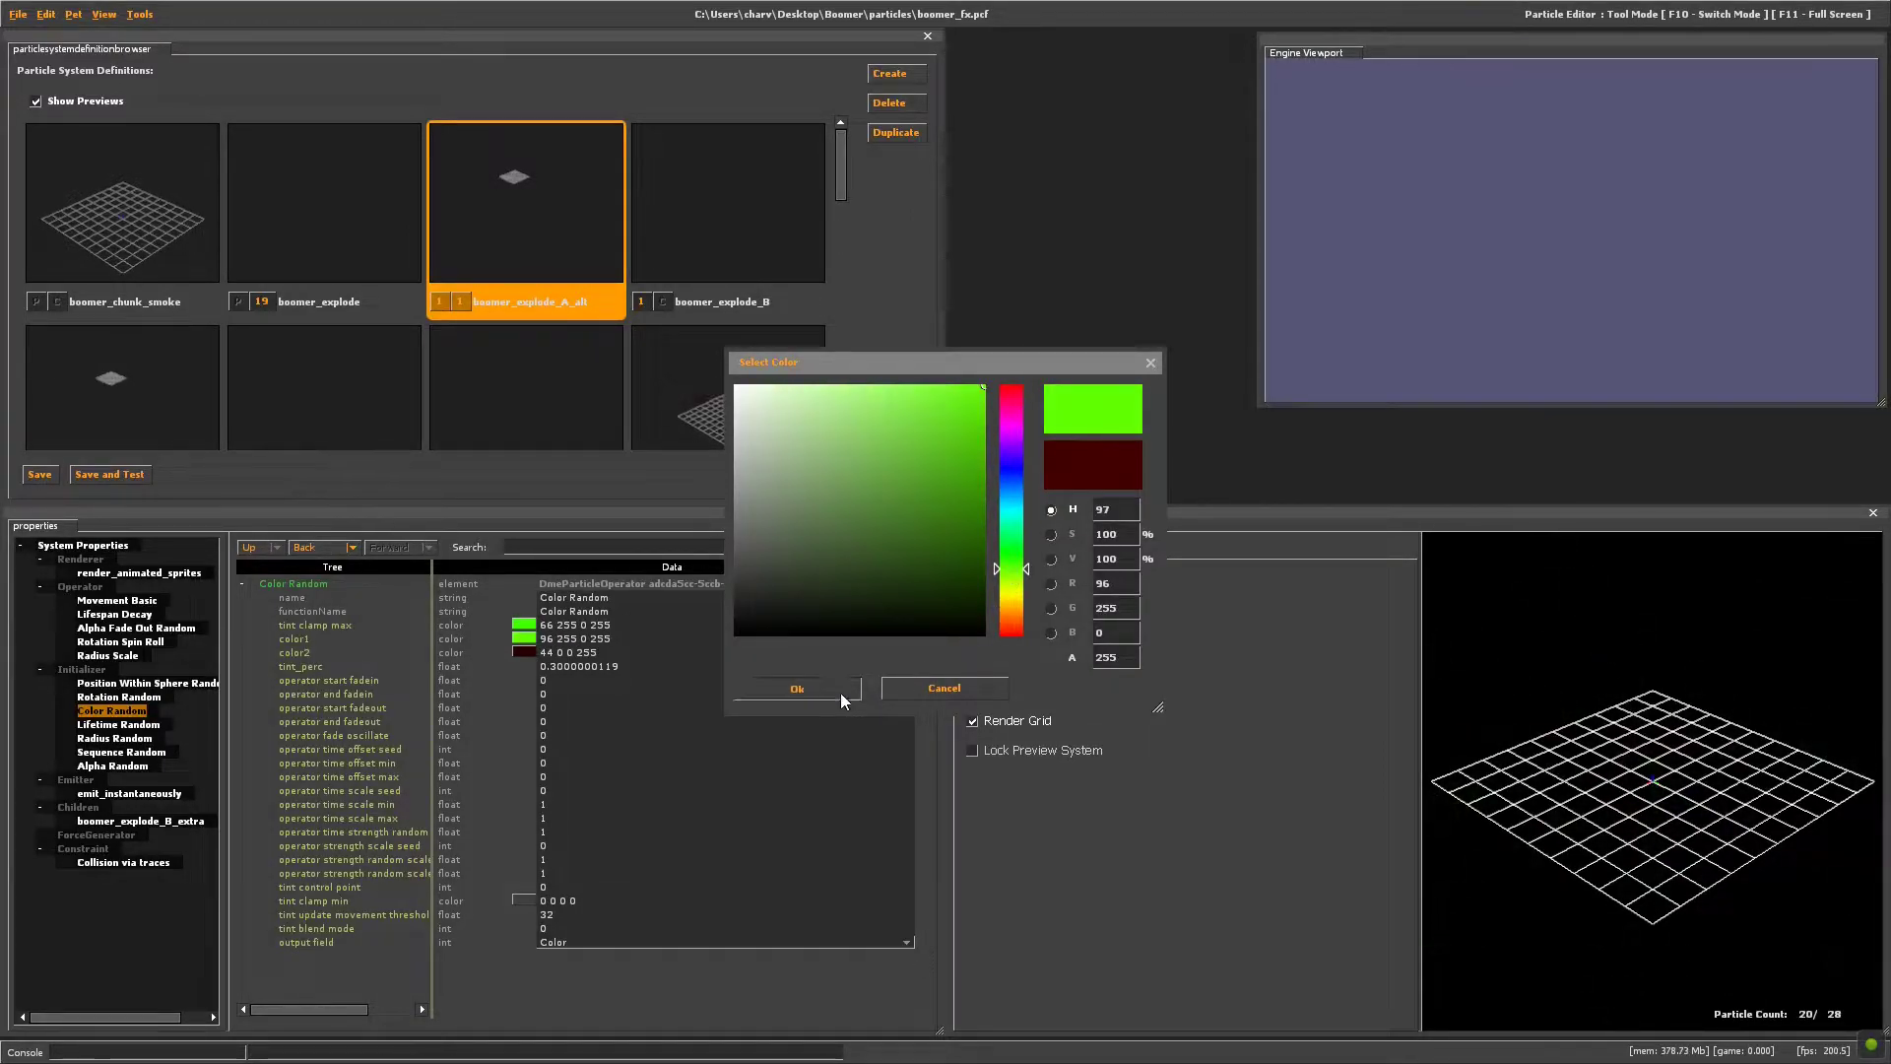
left_click(839, 690)
left_click(525, 652)
left_click(983, 385)
left_click(1009, 569)
left_click(1009, 562)
left_click(835, 688)
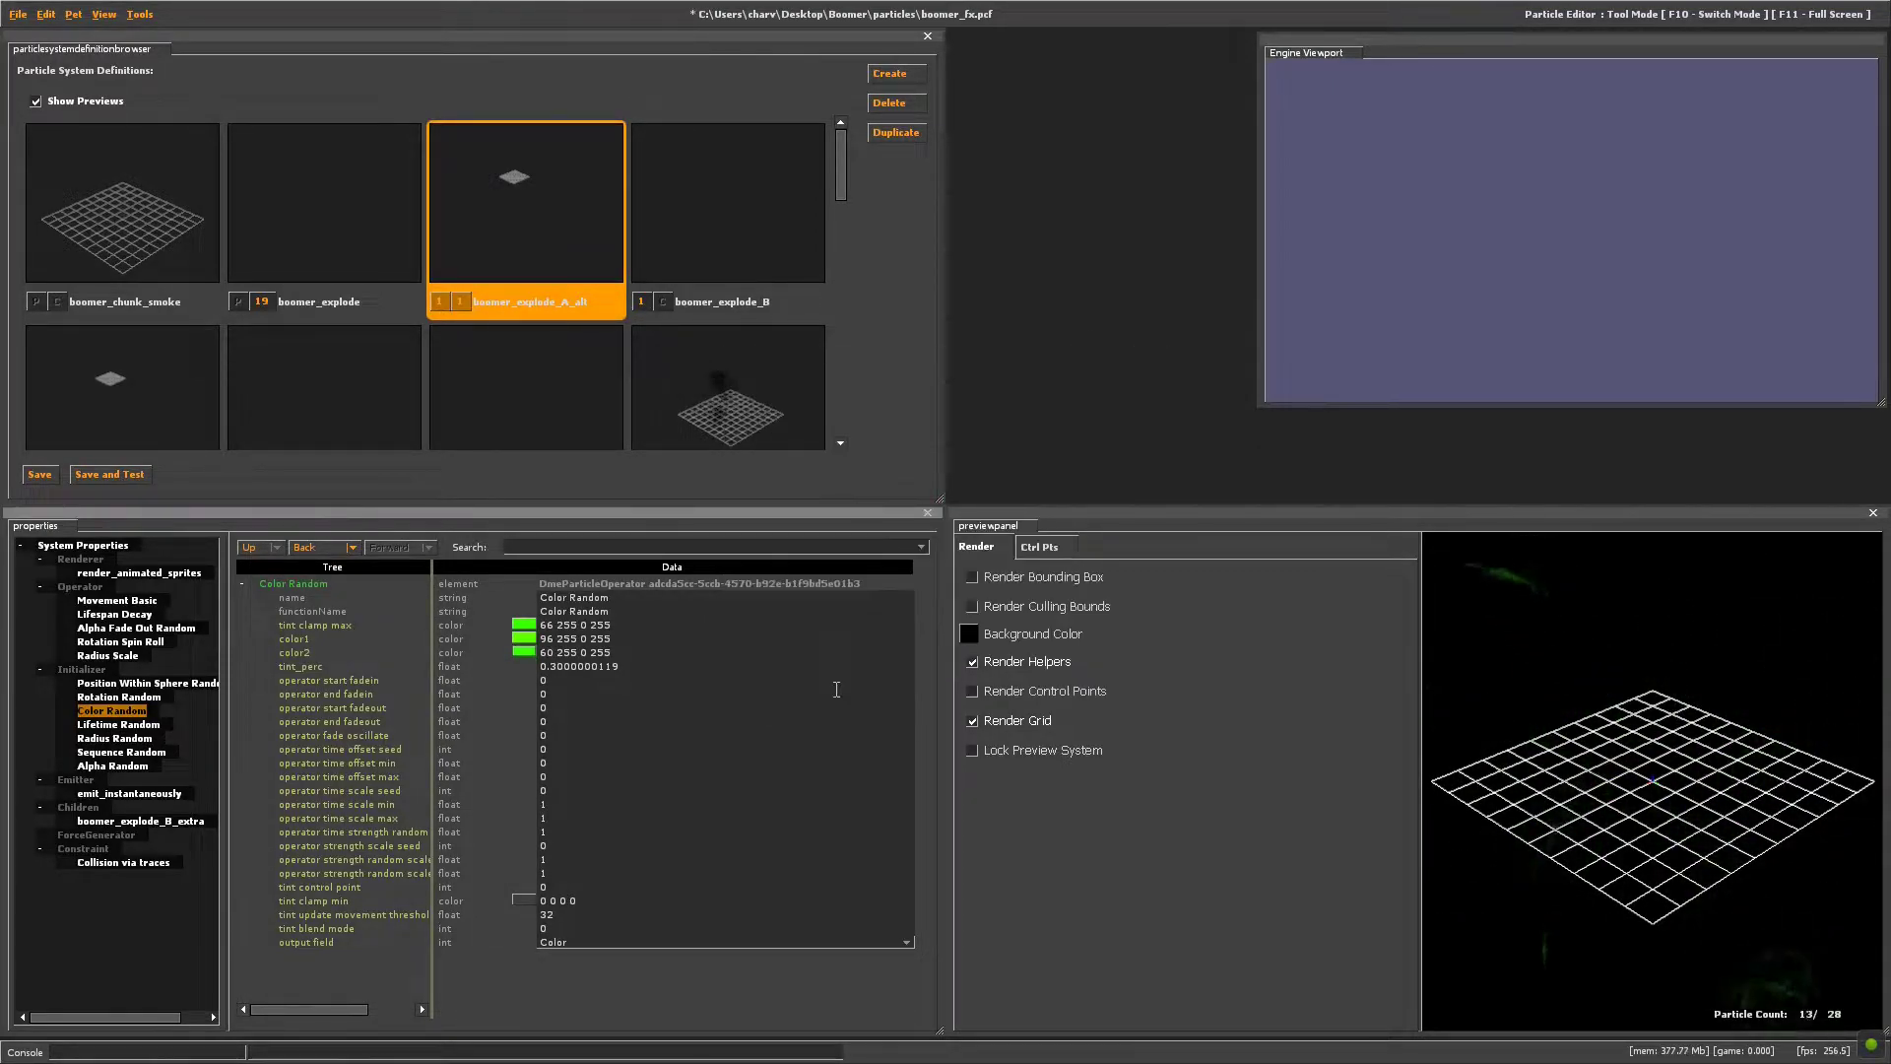
Preview boomer_explode, and change the tint clamp max color of boomer_explode_D's Color Random initializer to bright green
left_click(343, 191)
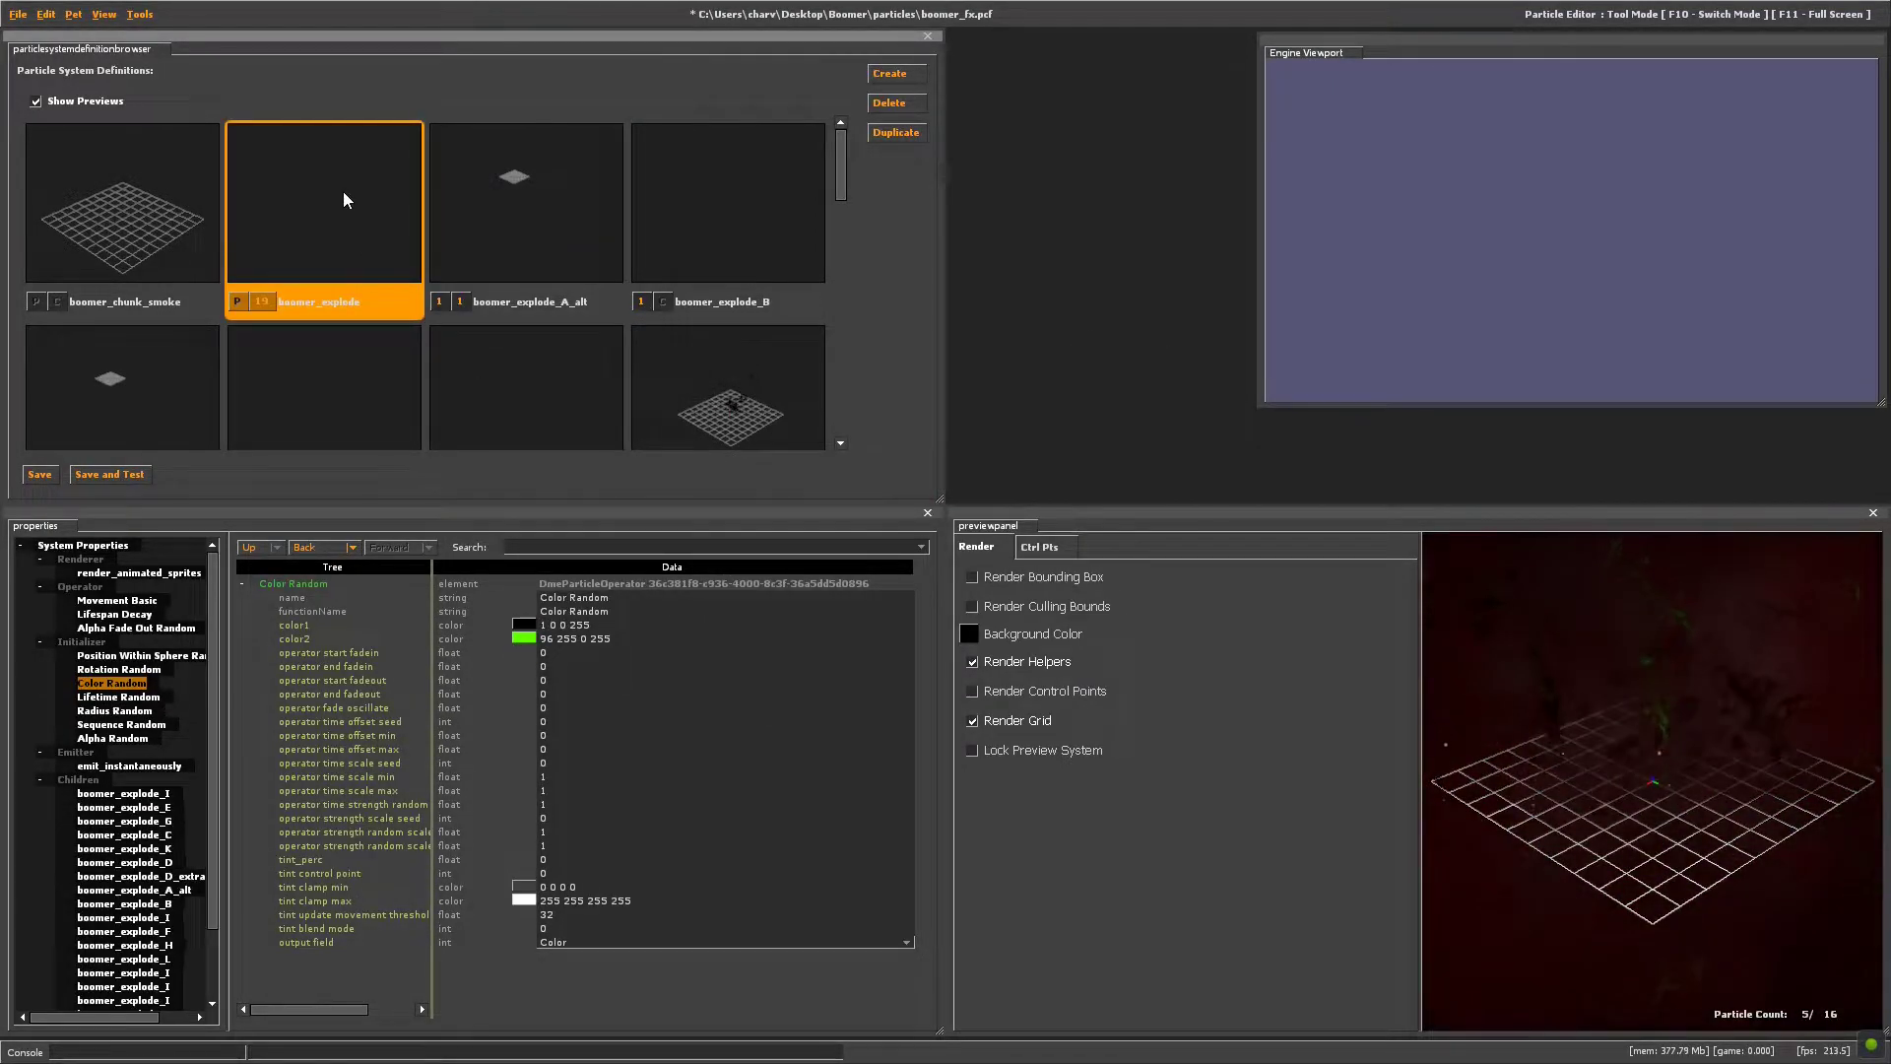
left_click(700, 204)
scroll(695, 222, "down", 1)
left_click(717, 271)
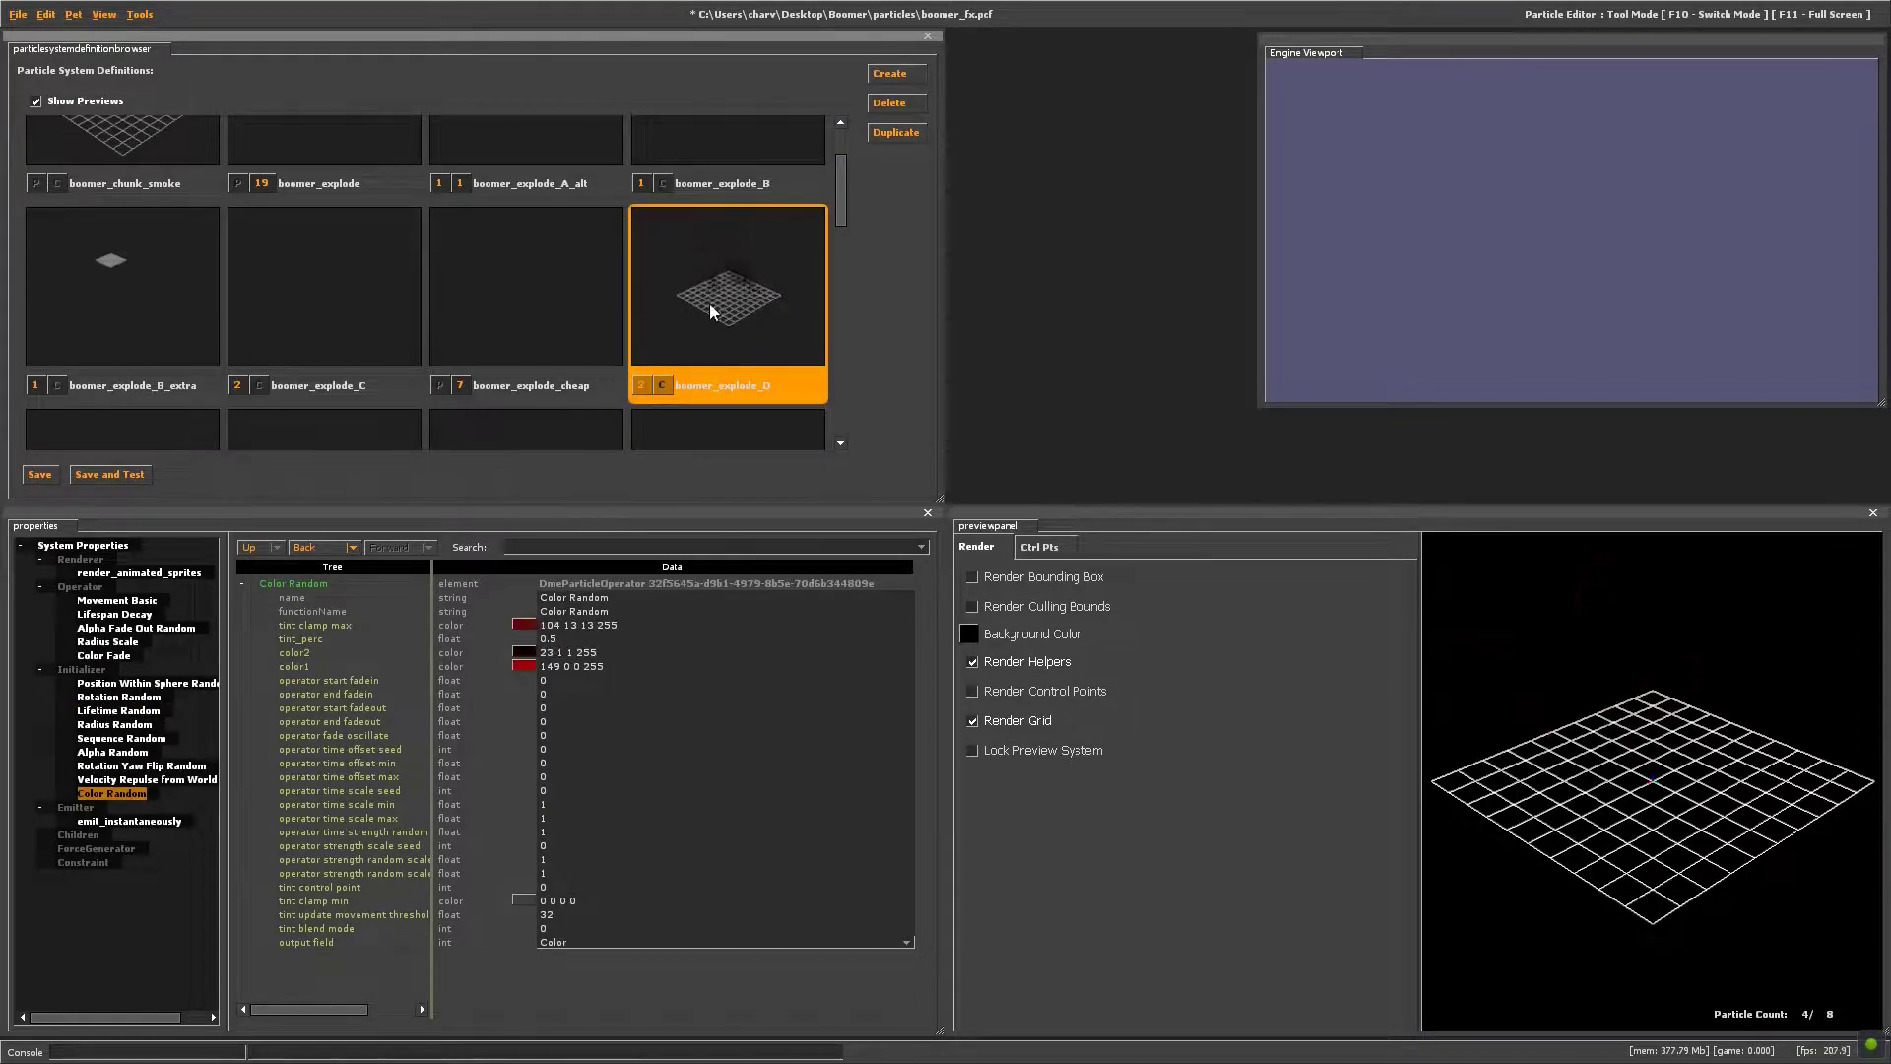
left_click(524, 625)
left_click_drag(766, 548, 1038, 340)
left_click_drag(1009, 596, 1011, 553)
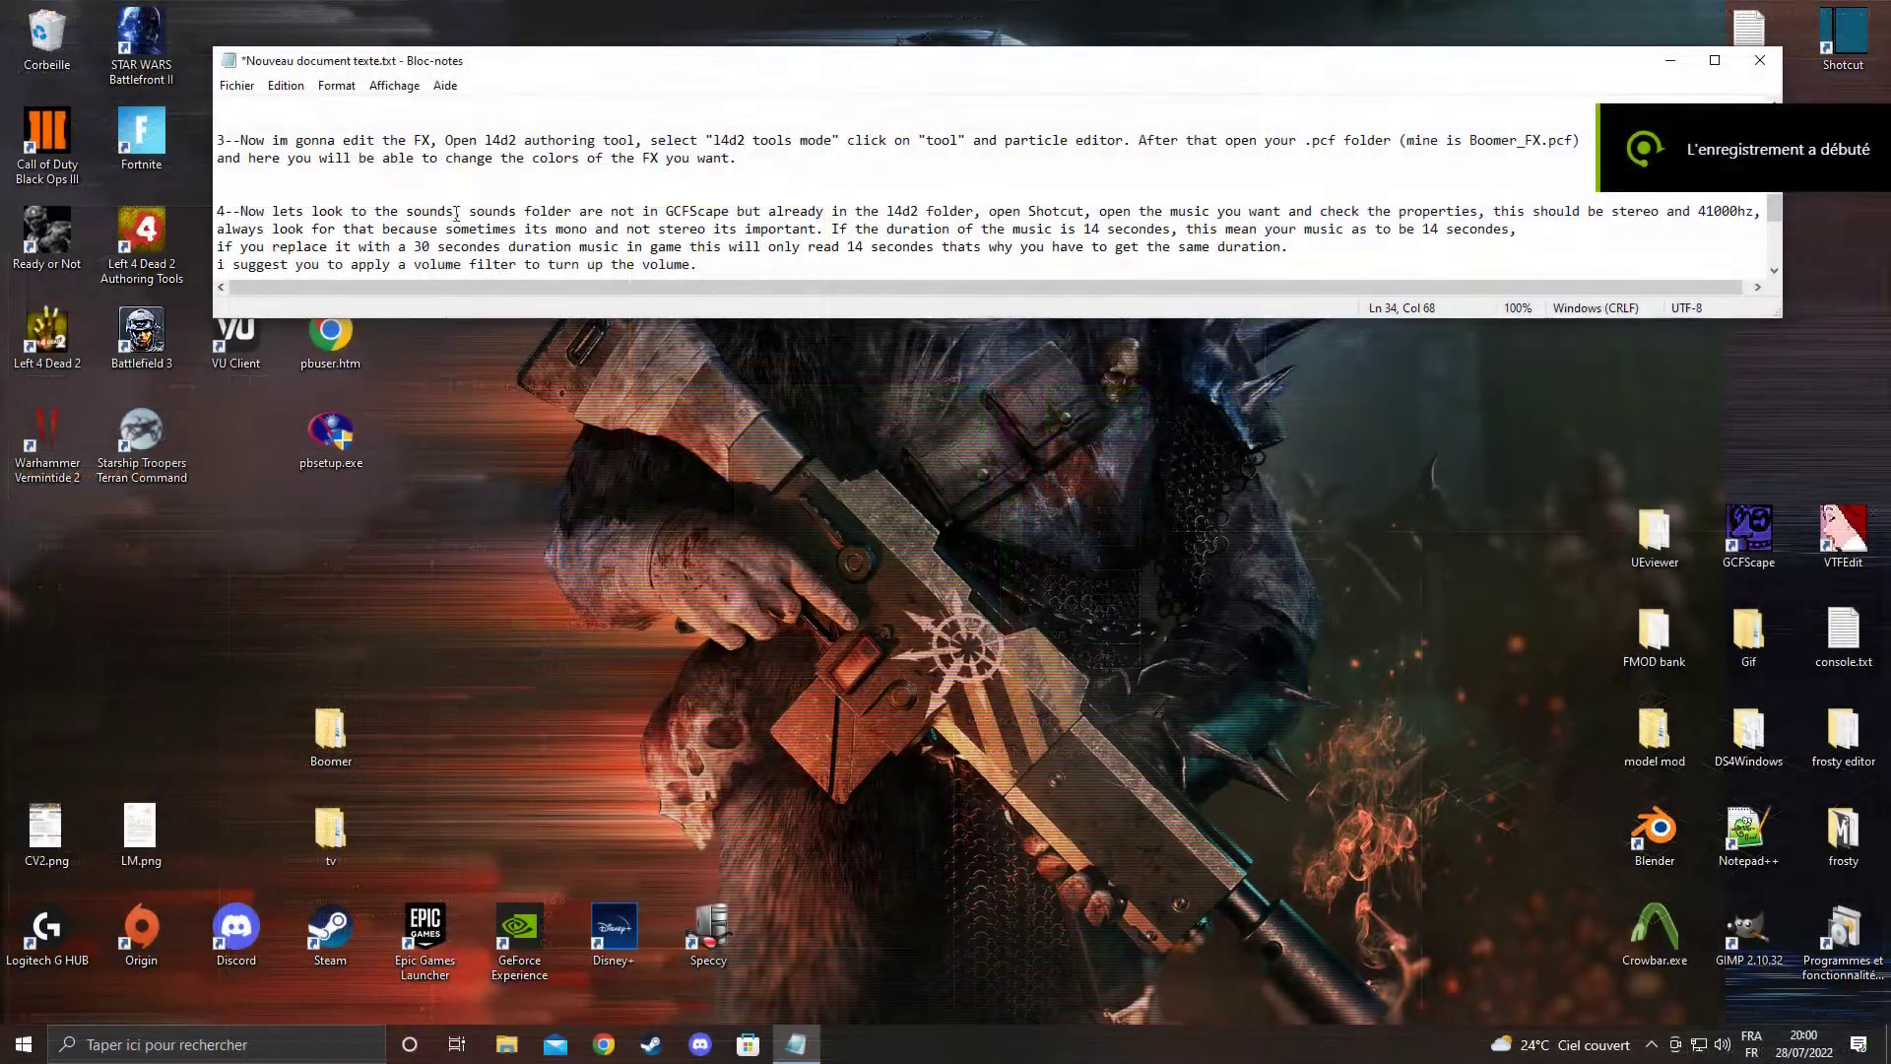
Read step 4 of the text notes about replacing sounds, highlighting the passages on checking the properties and their importance
scroll(524, 180, "down", 1)
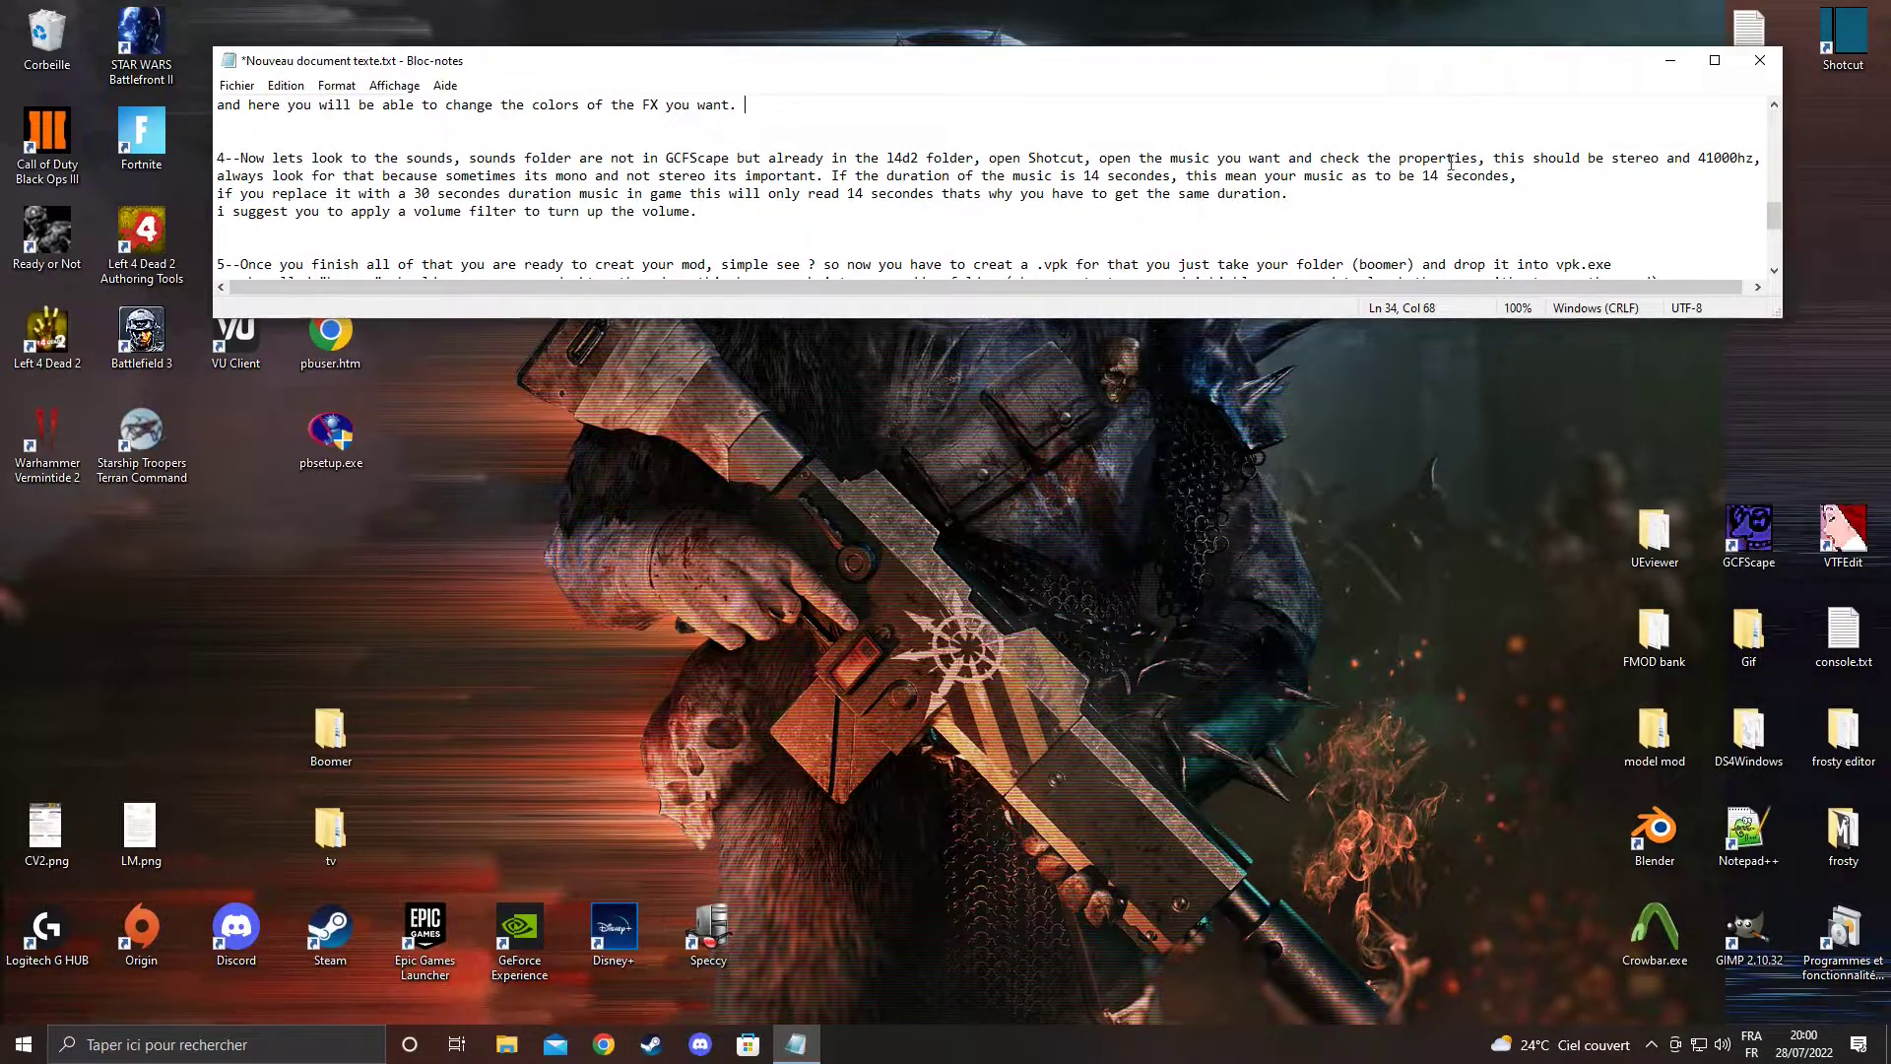
left_click_drag(1424, 155, 1326, 156)
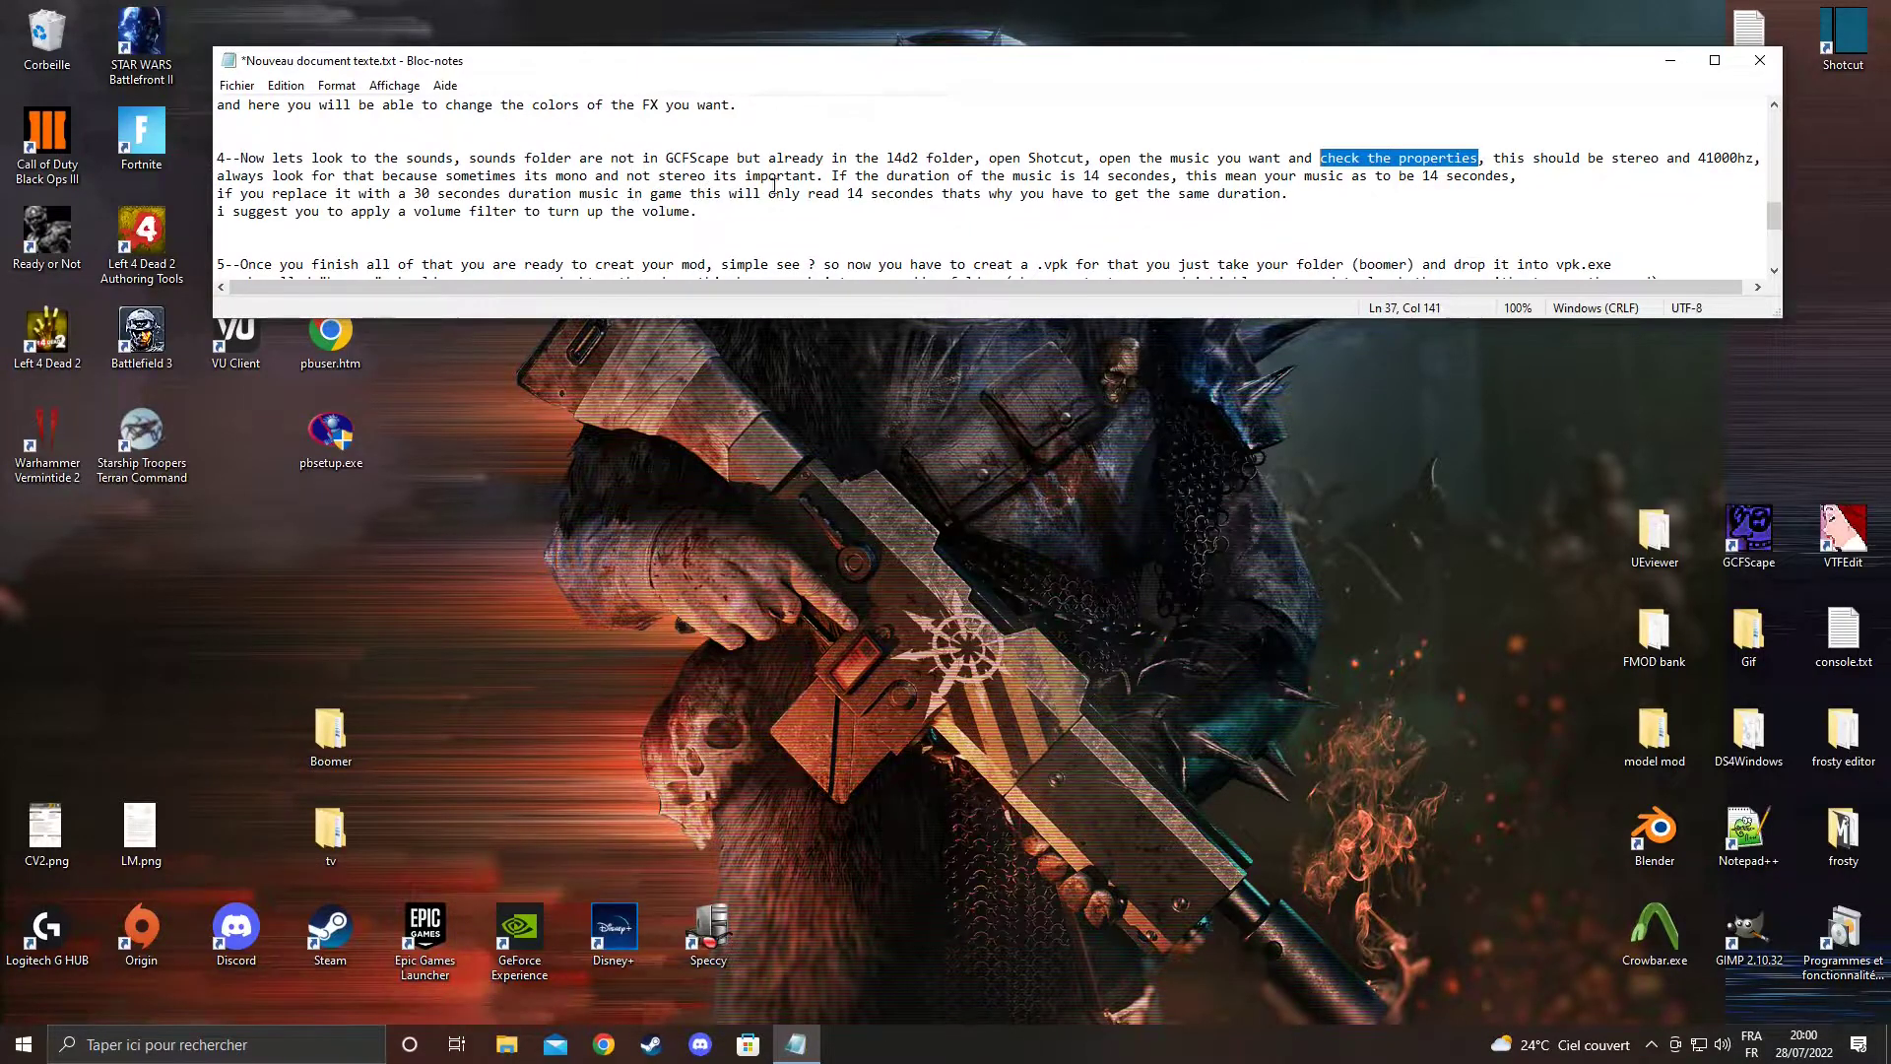
left_click_drag(818, 177, 766, 174)
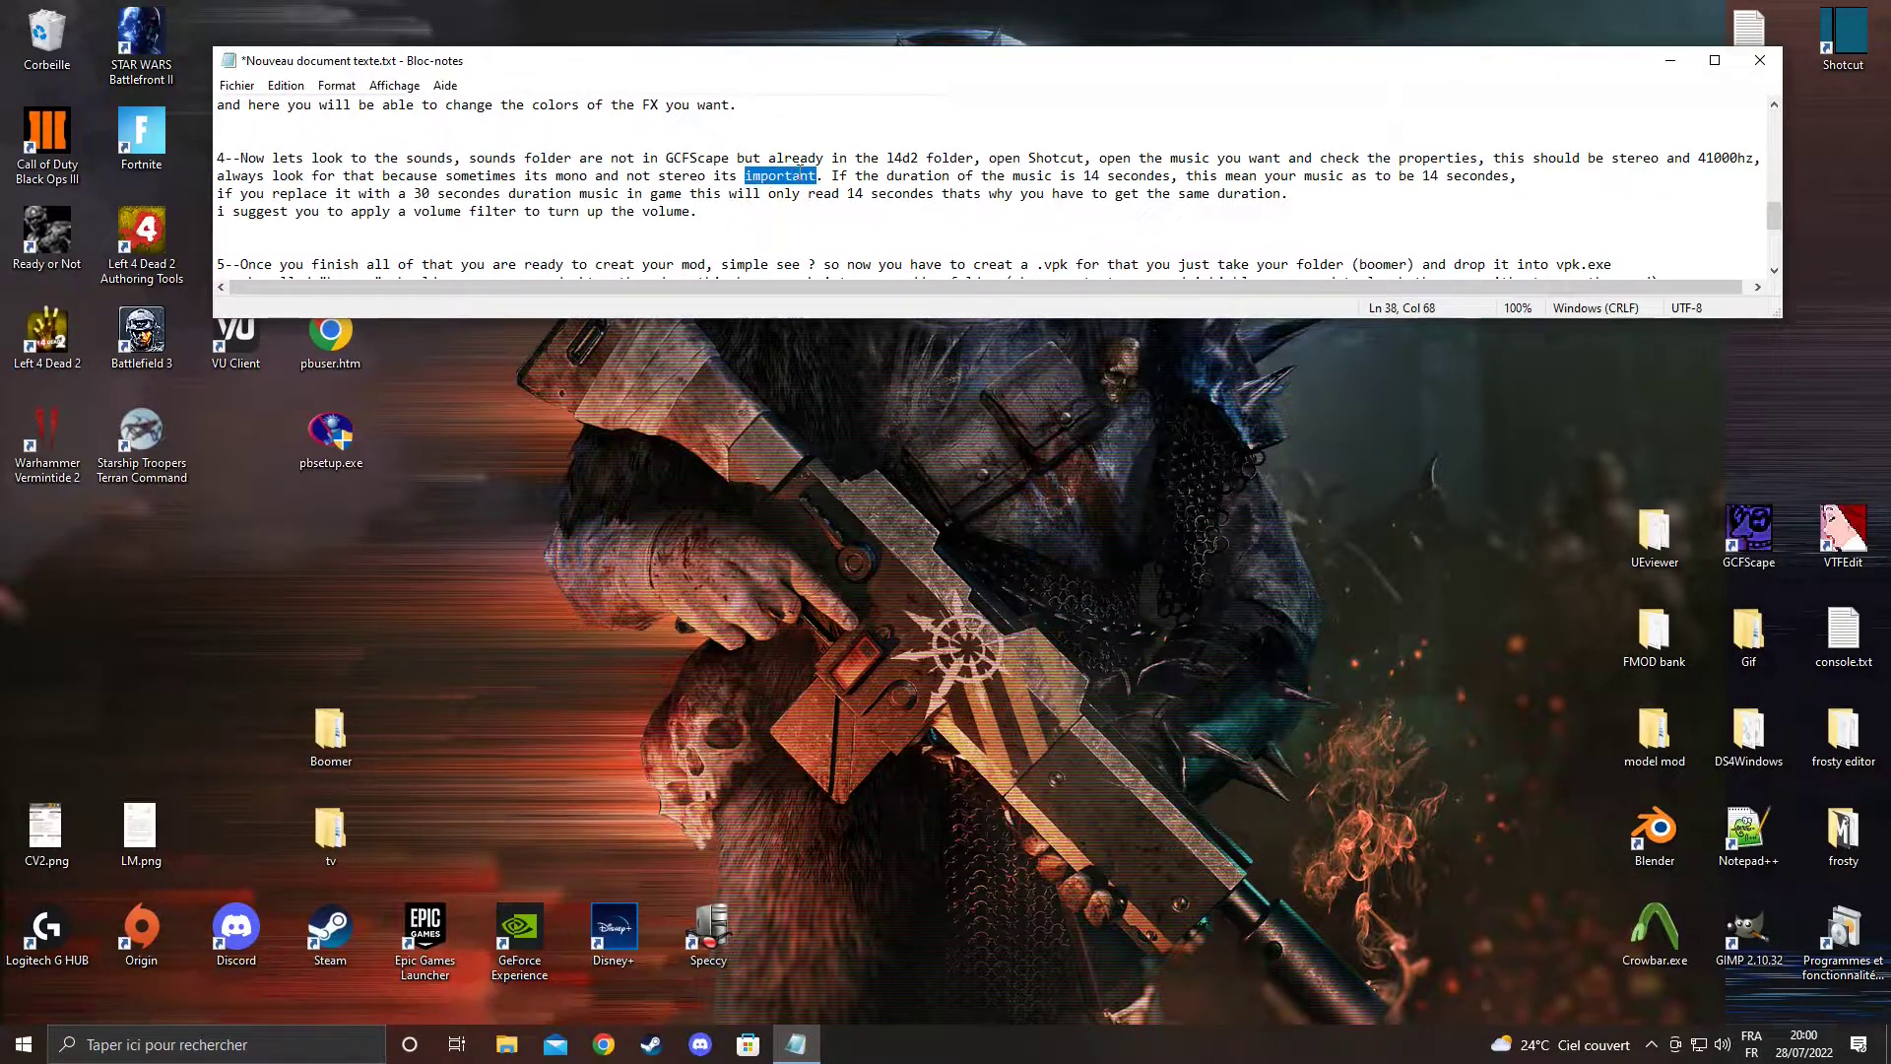
left_click(820, 213)
Launch Shotcut and open pukricide.wav from the desktop's Boomer/sound/music/terror folder
left_click(1862, 39)
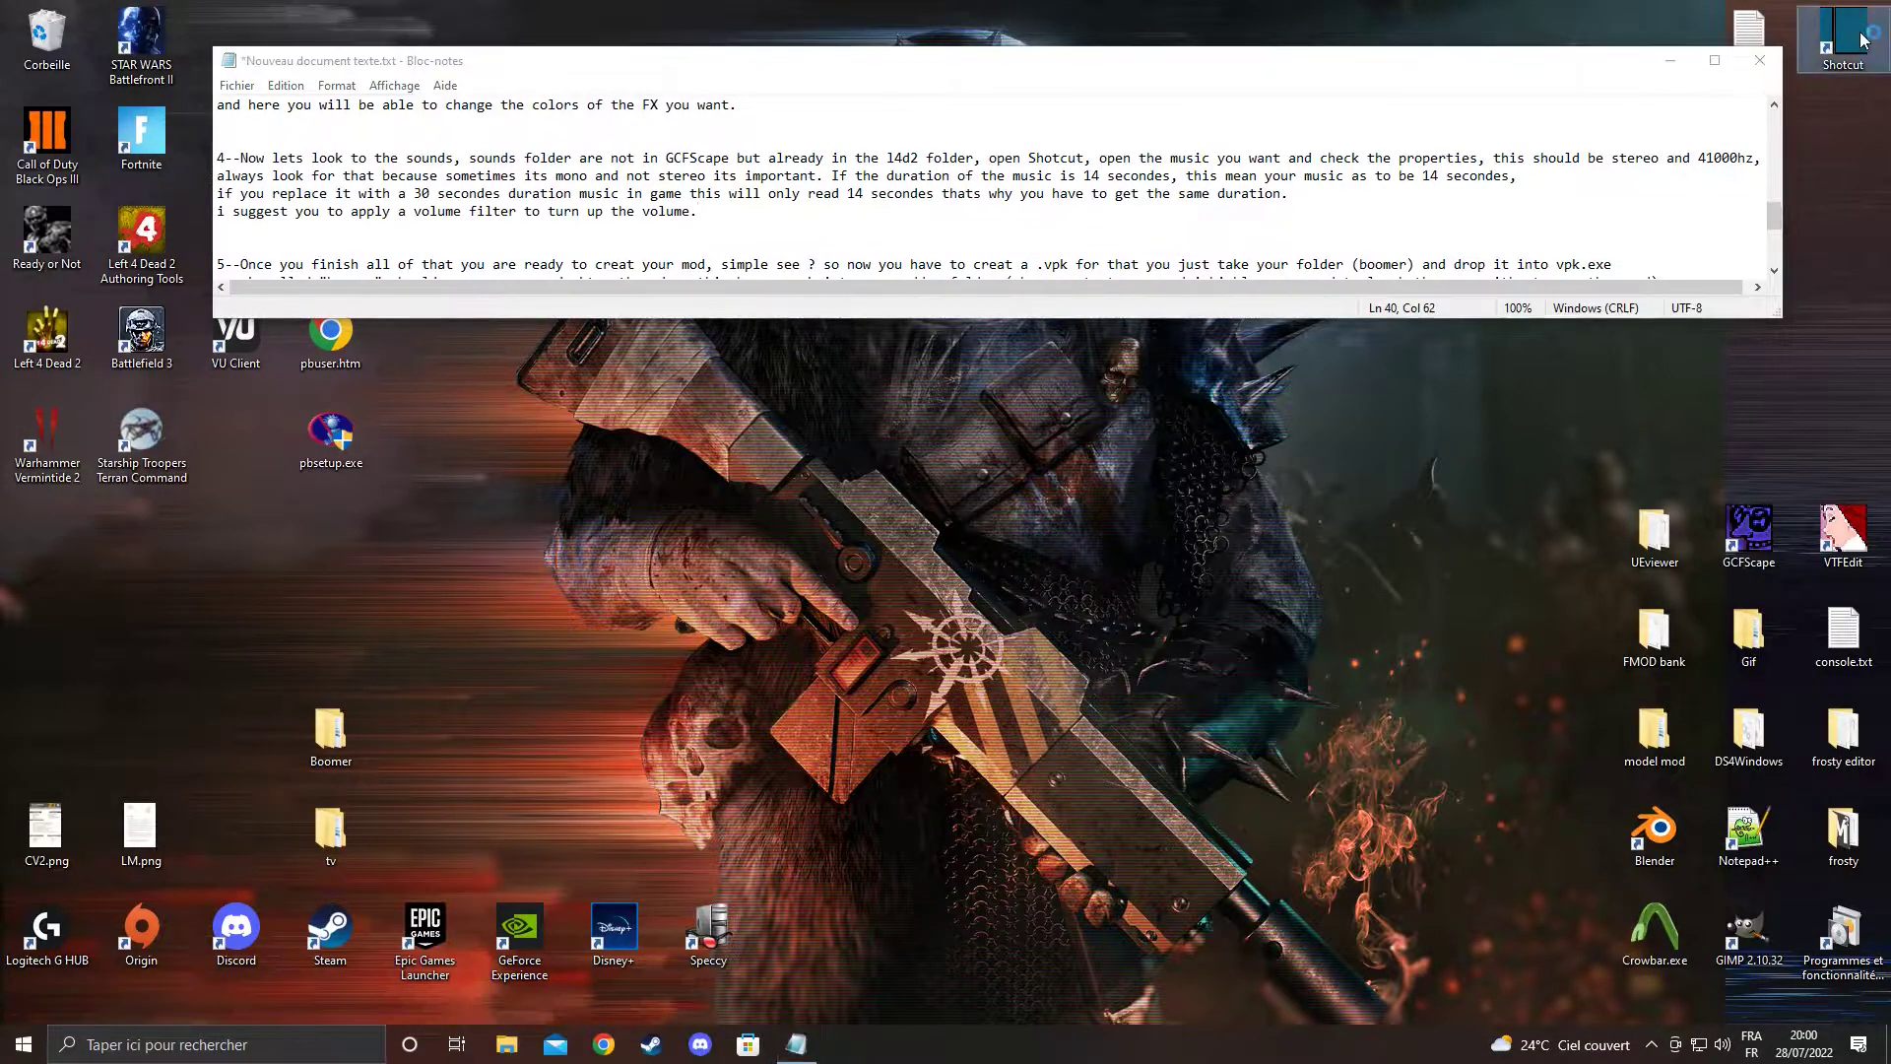
double_click(1825, 67)
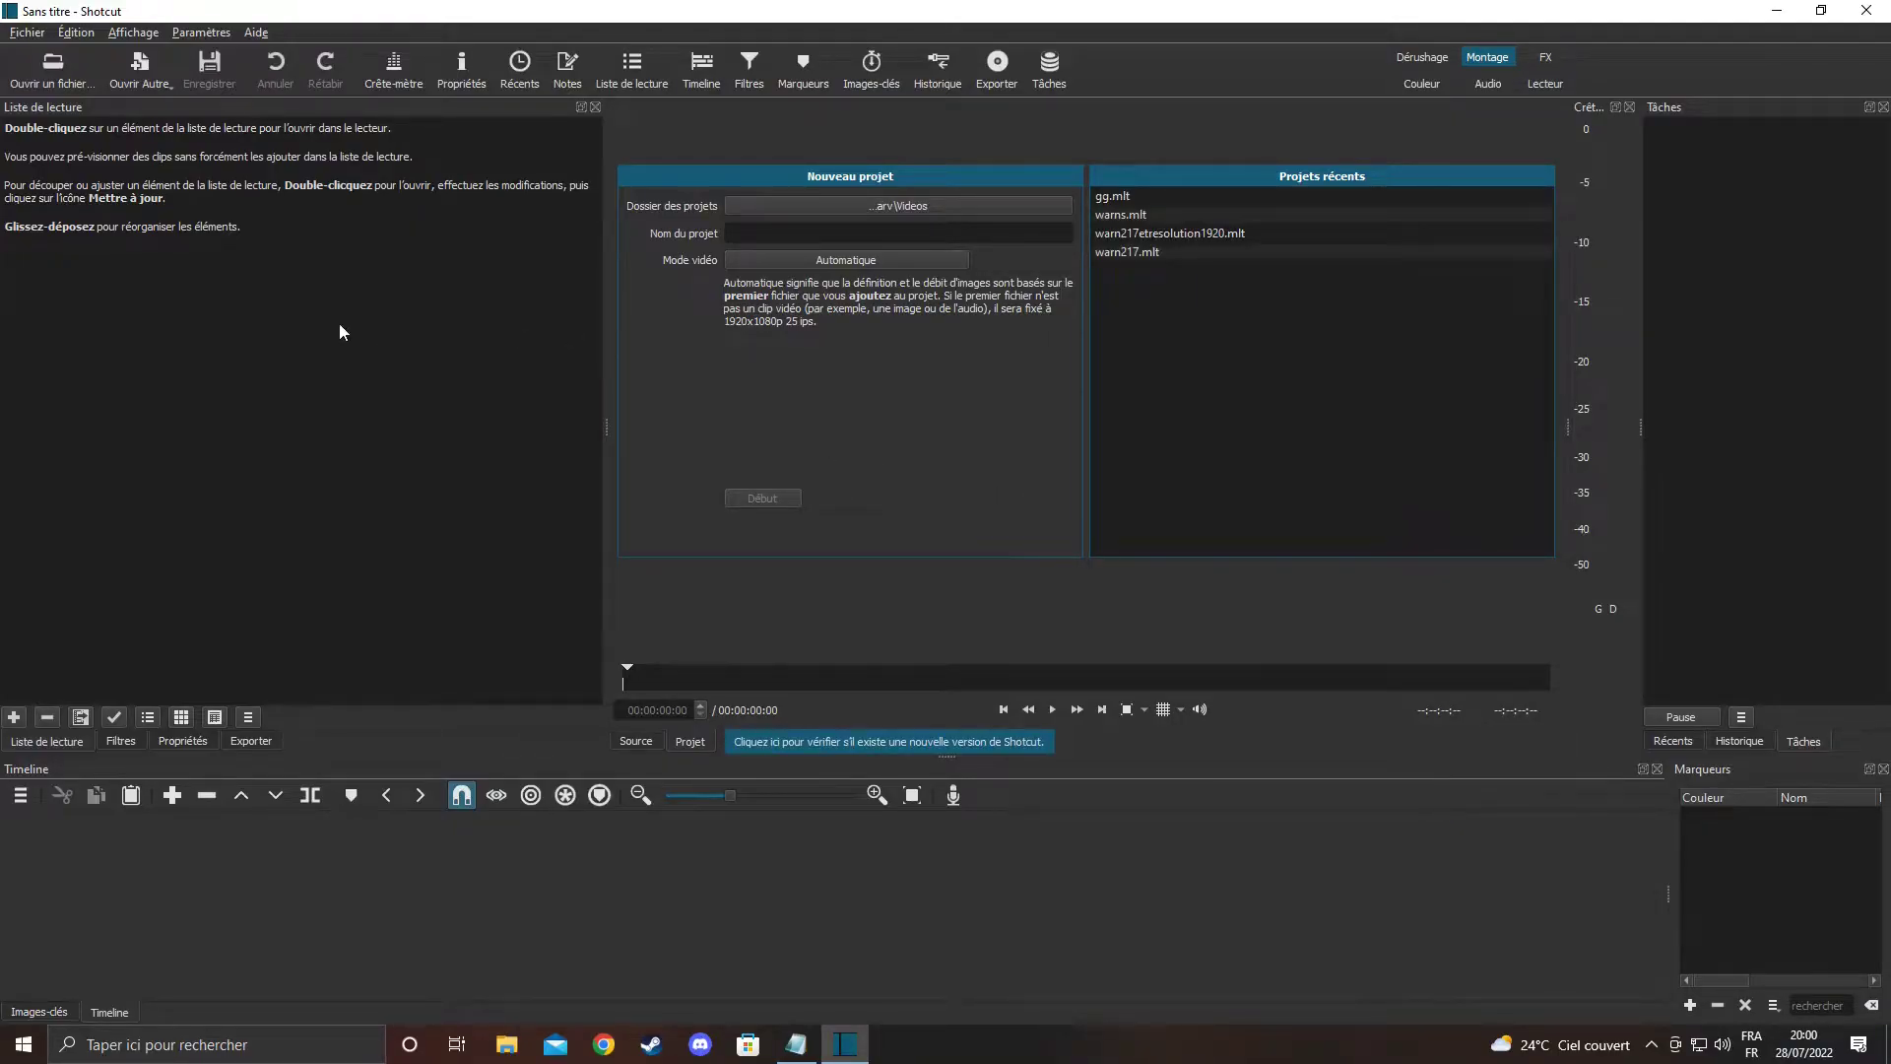
left_click(53, 67)
left_click(78, 208)
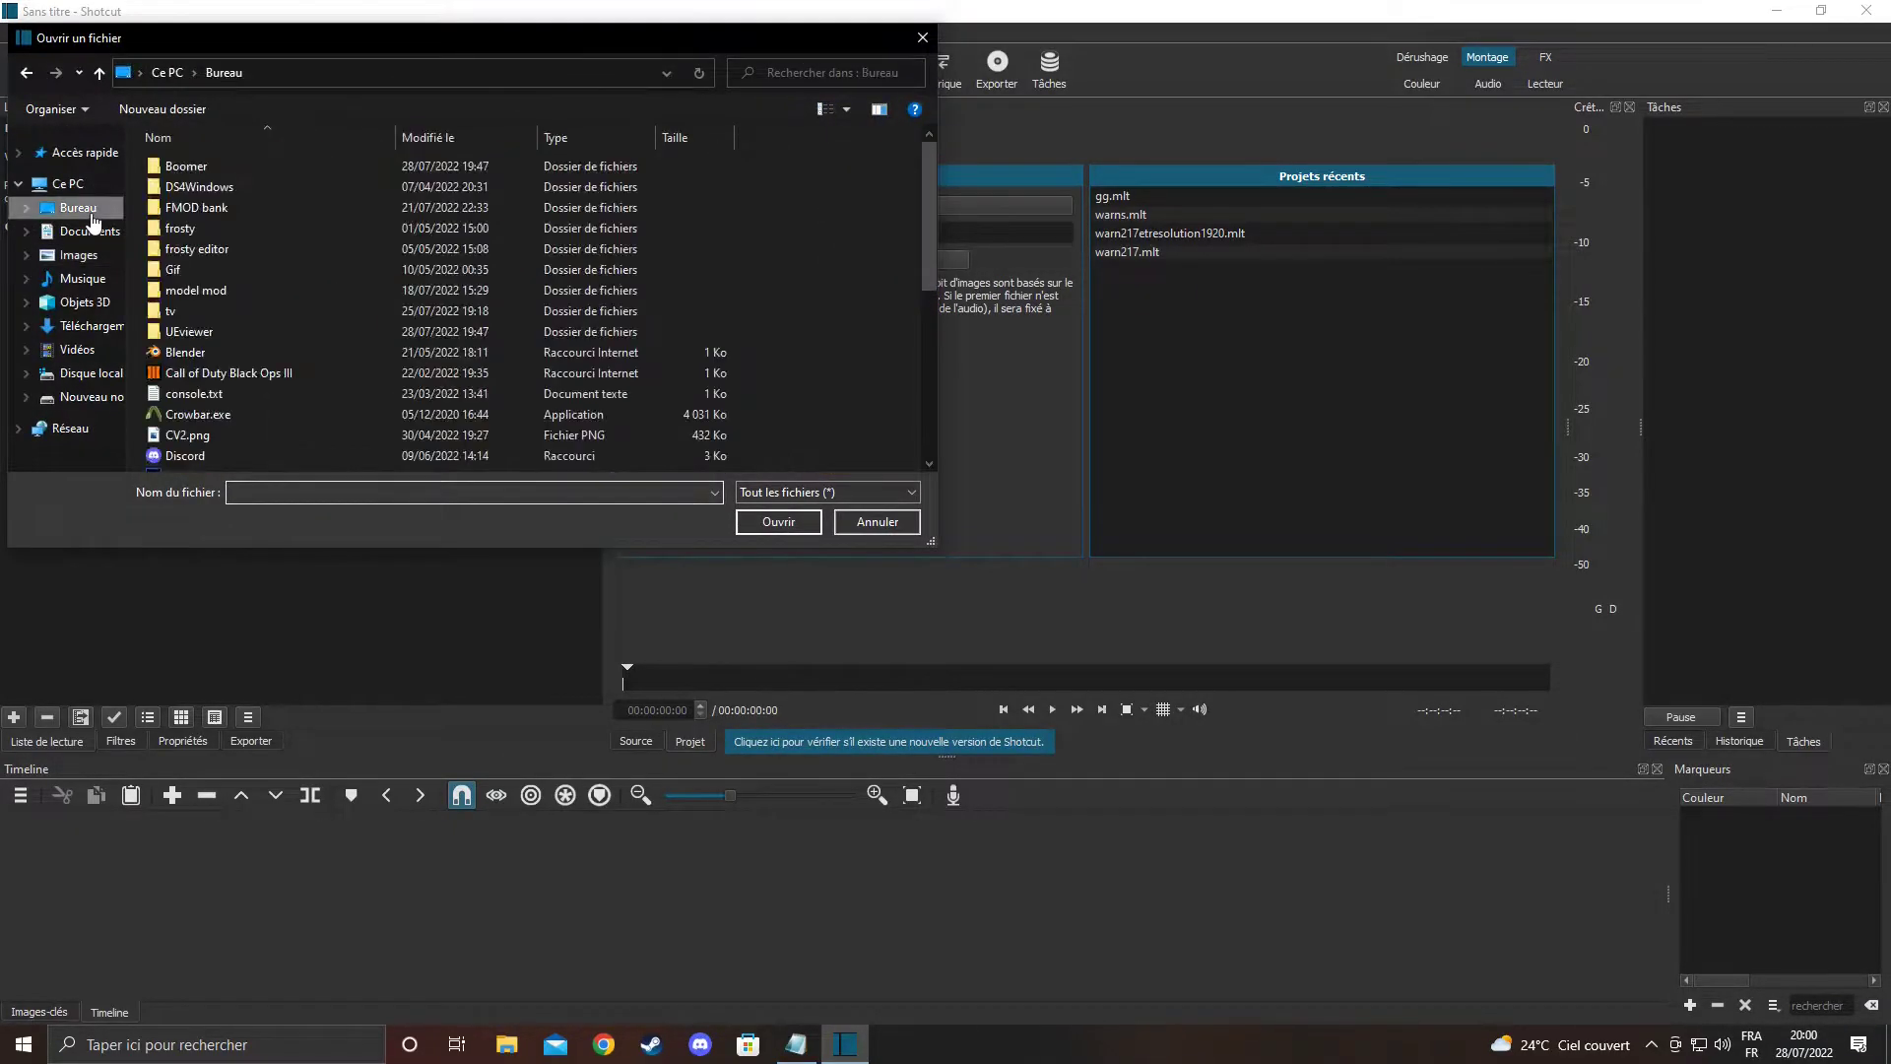
double_click(185, 167)
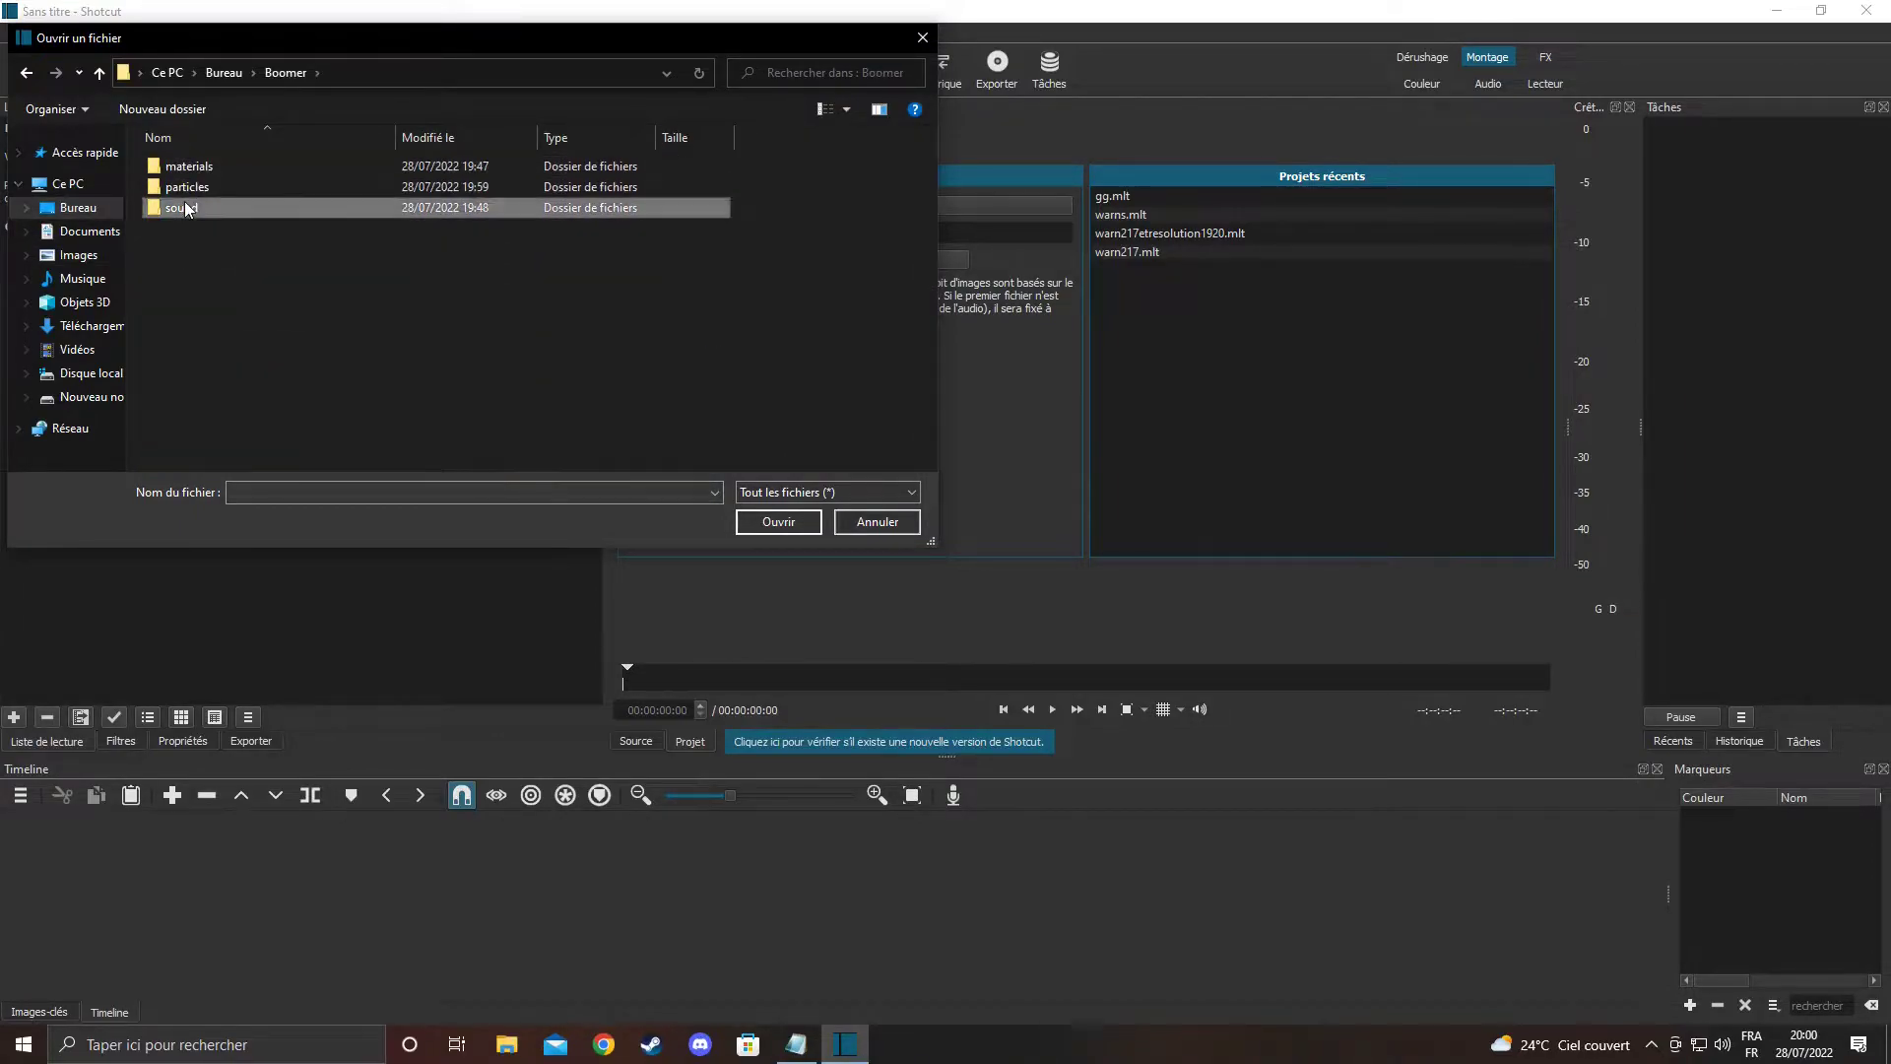
double_click(185, 208)
double_click(193, 169)
double_click(193, 169)
left_click(193, 167)
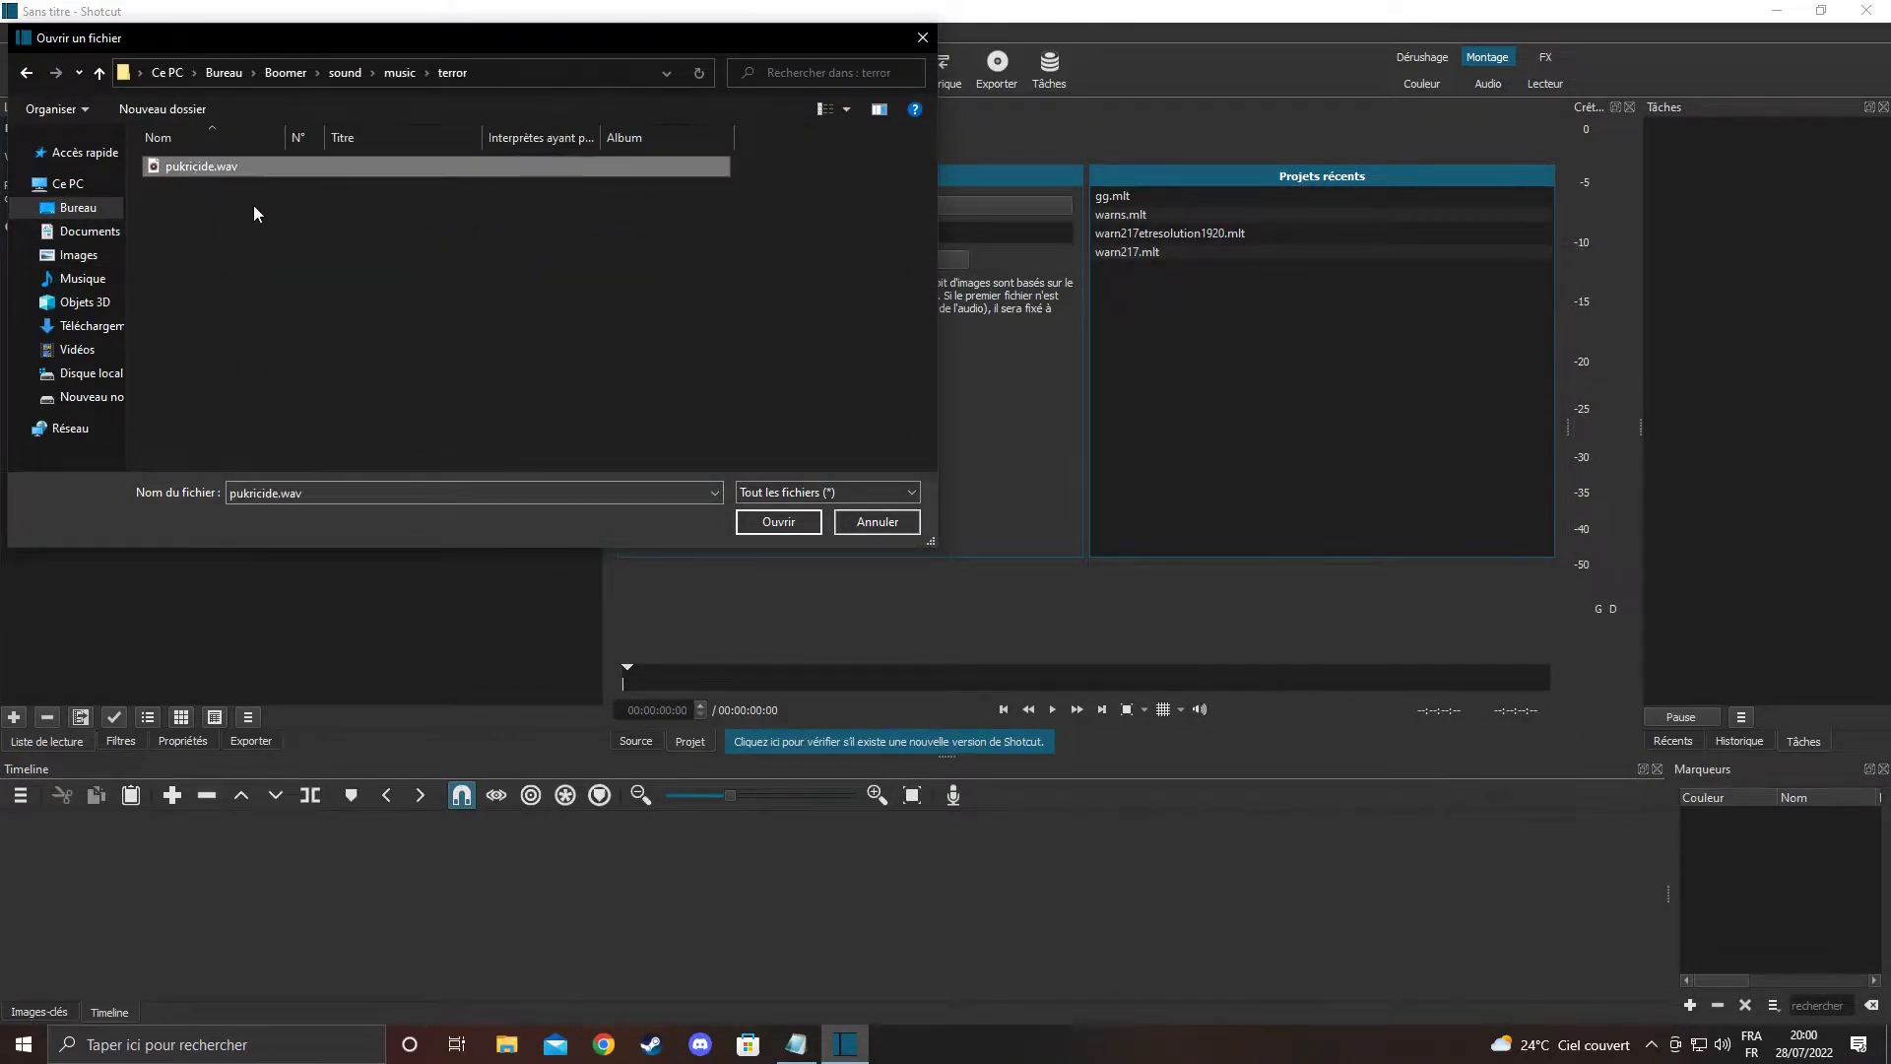
left_click(767, 522)
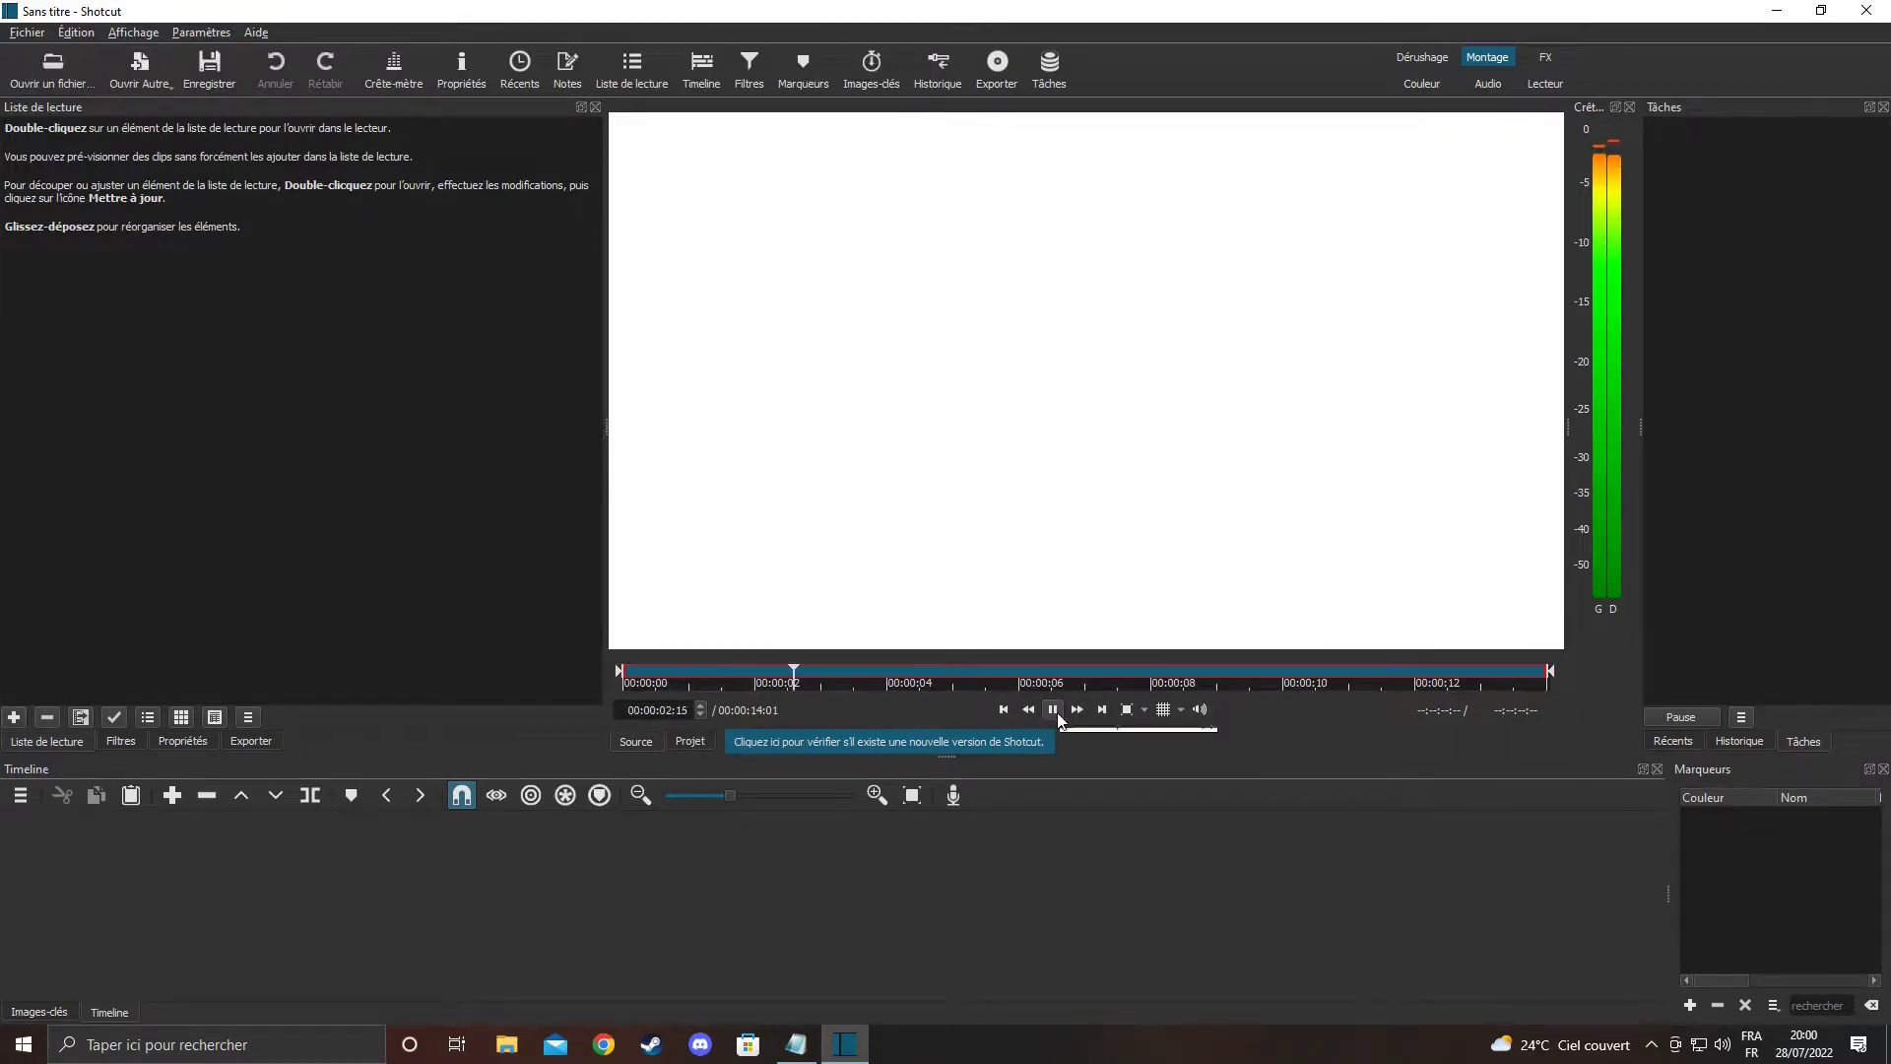
Place pukricide.wav at the start of a new video track on the timeline and add it to the playlist
left_click_drag(1089, 635, 263, 871)
left_click(262, 871)
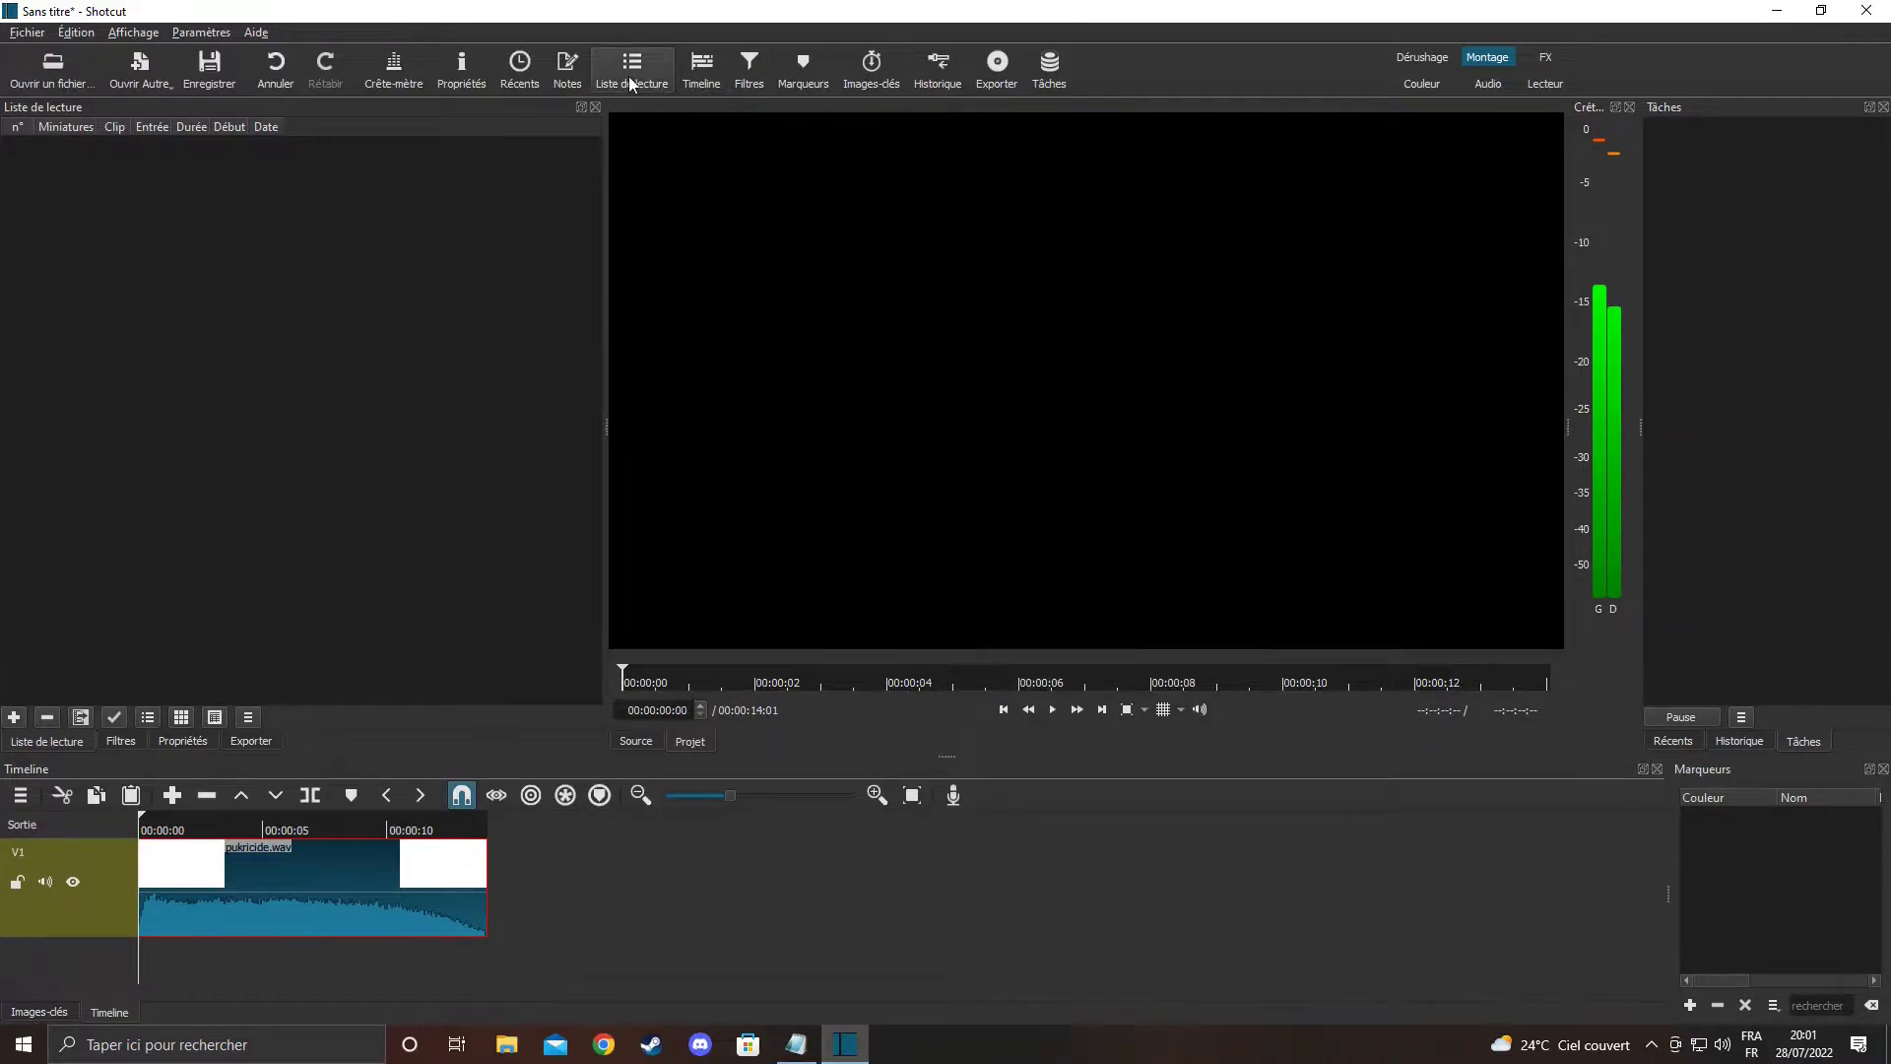
left_click(14, 717)
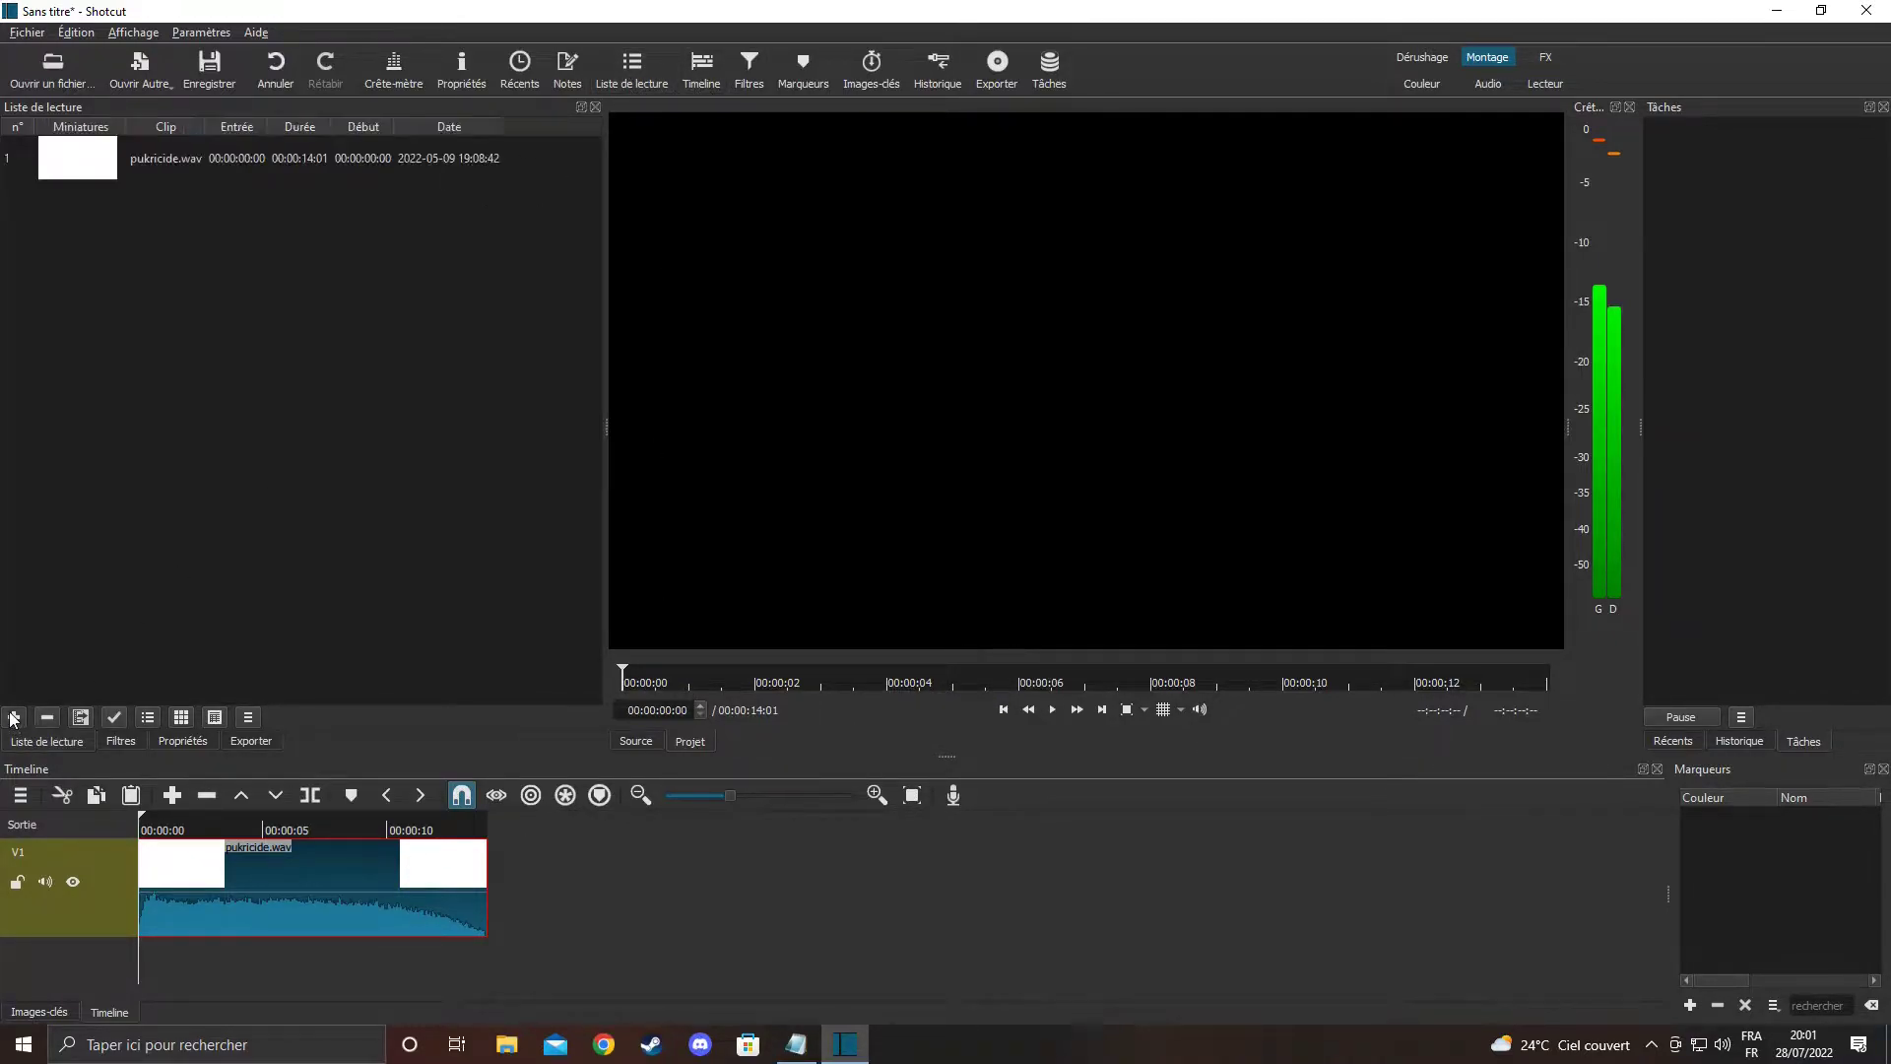
Listen to Dawn of War - Chaos Theme from the Musique folder, then add that file to Shotcut's playlist
left_click(506, 1045)
left_click_drag(374, 180, 1038, 98)
left_click(748, 412)
scroll(988, 482, "down", 5)
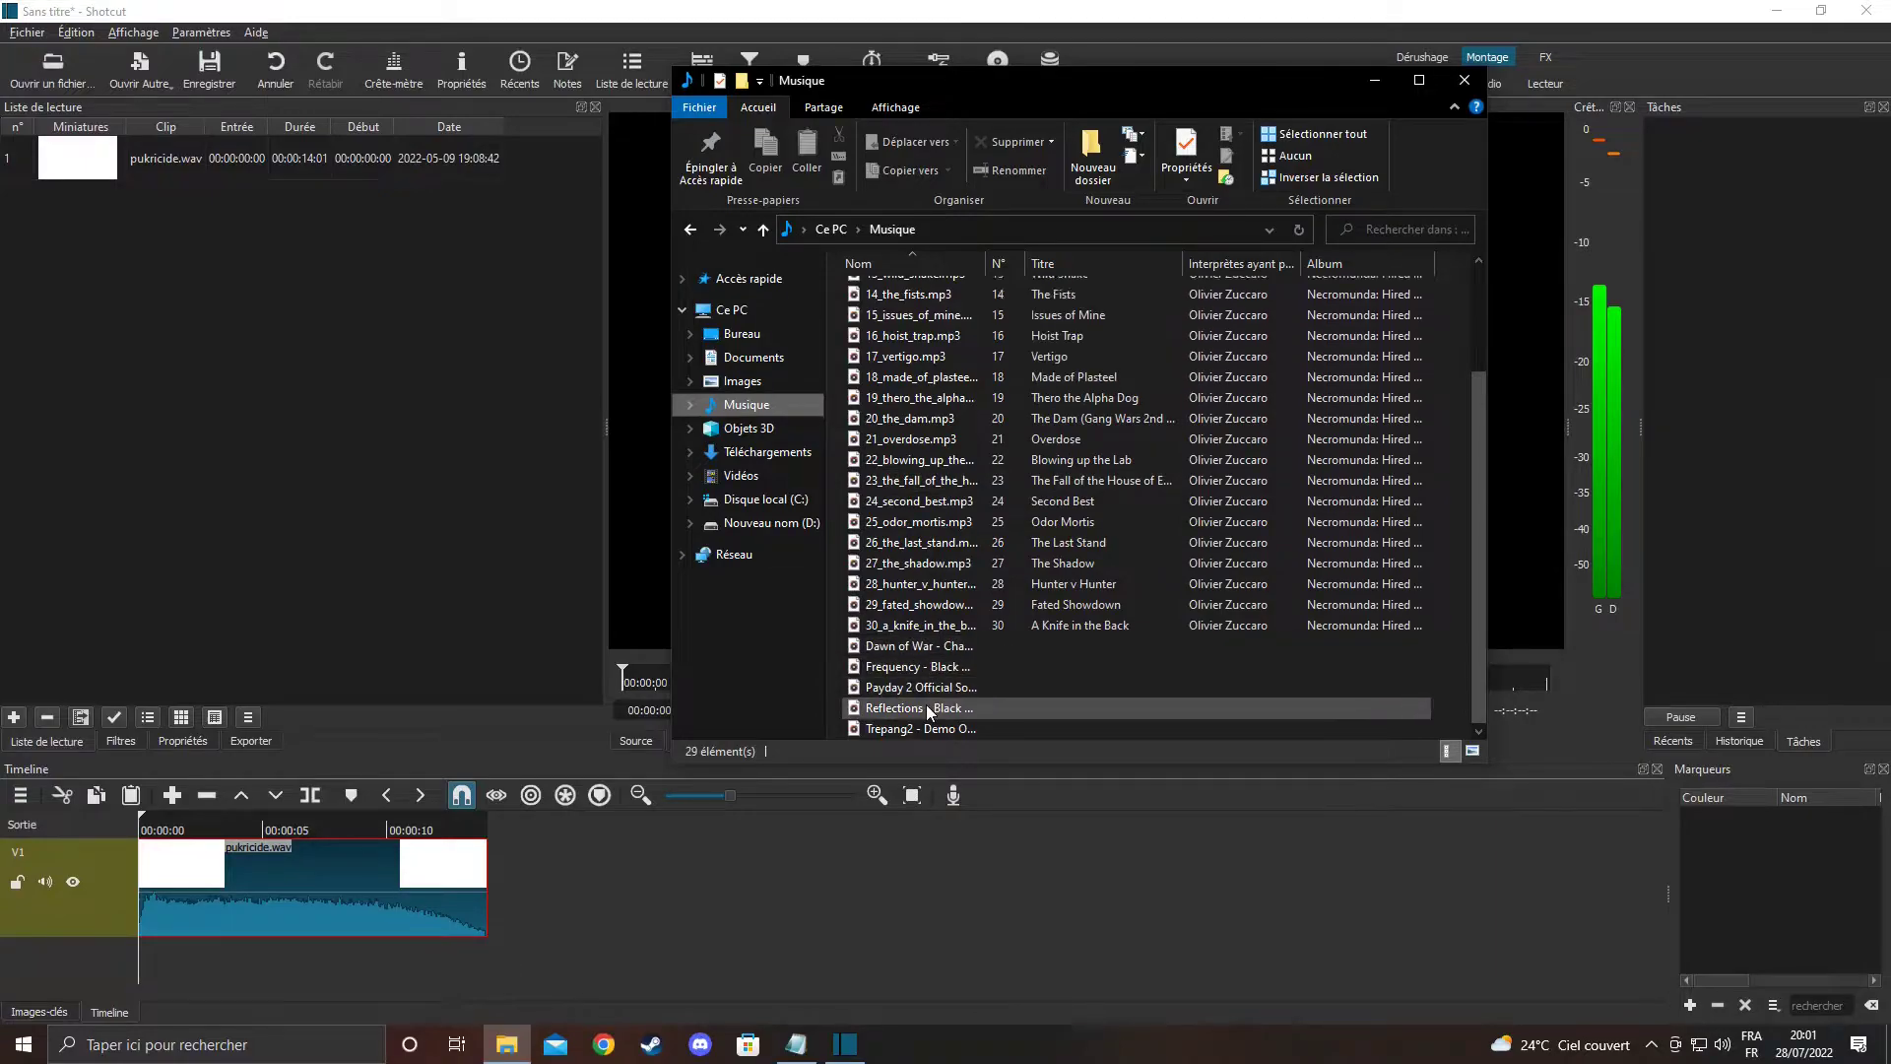
double_click(913, 650)
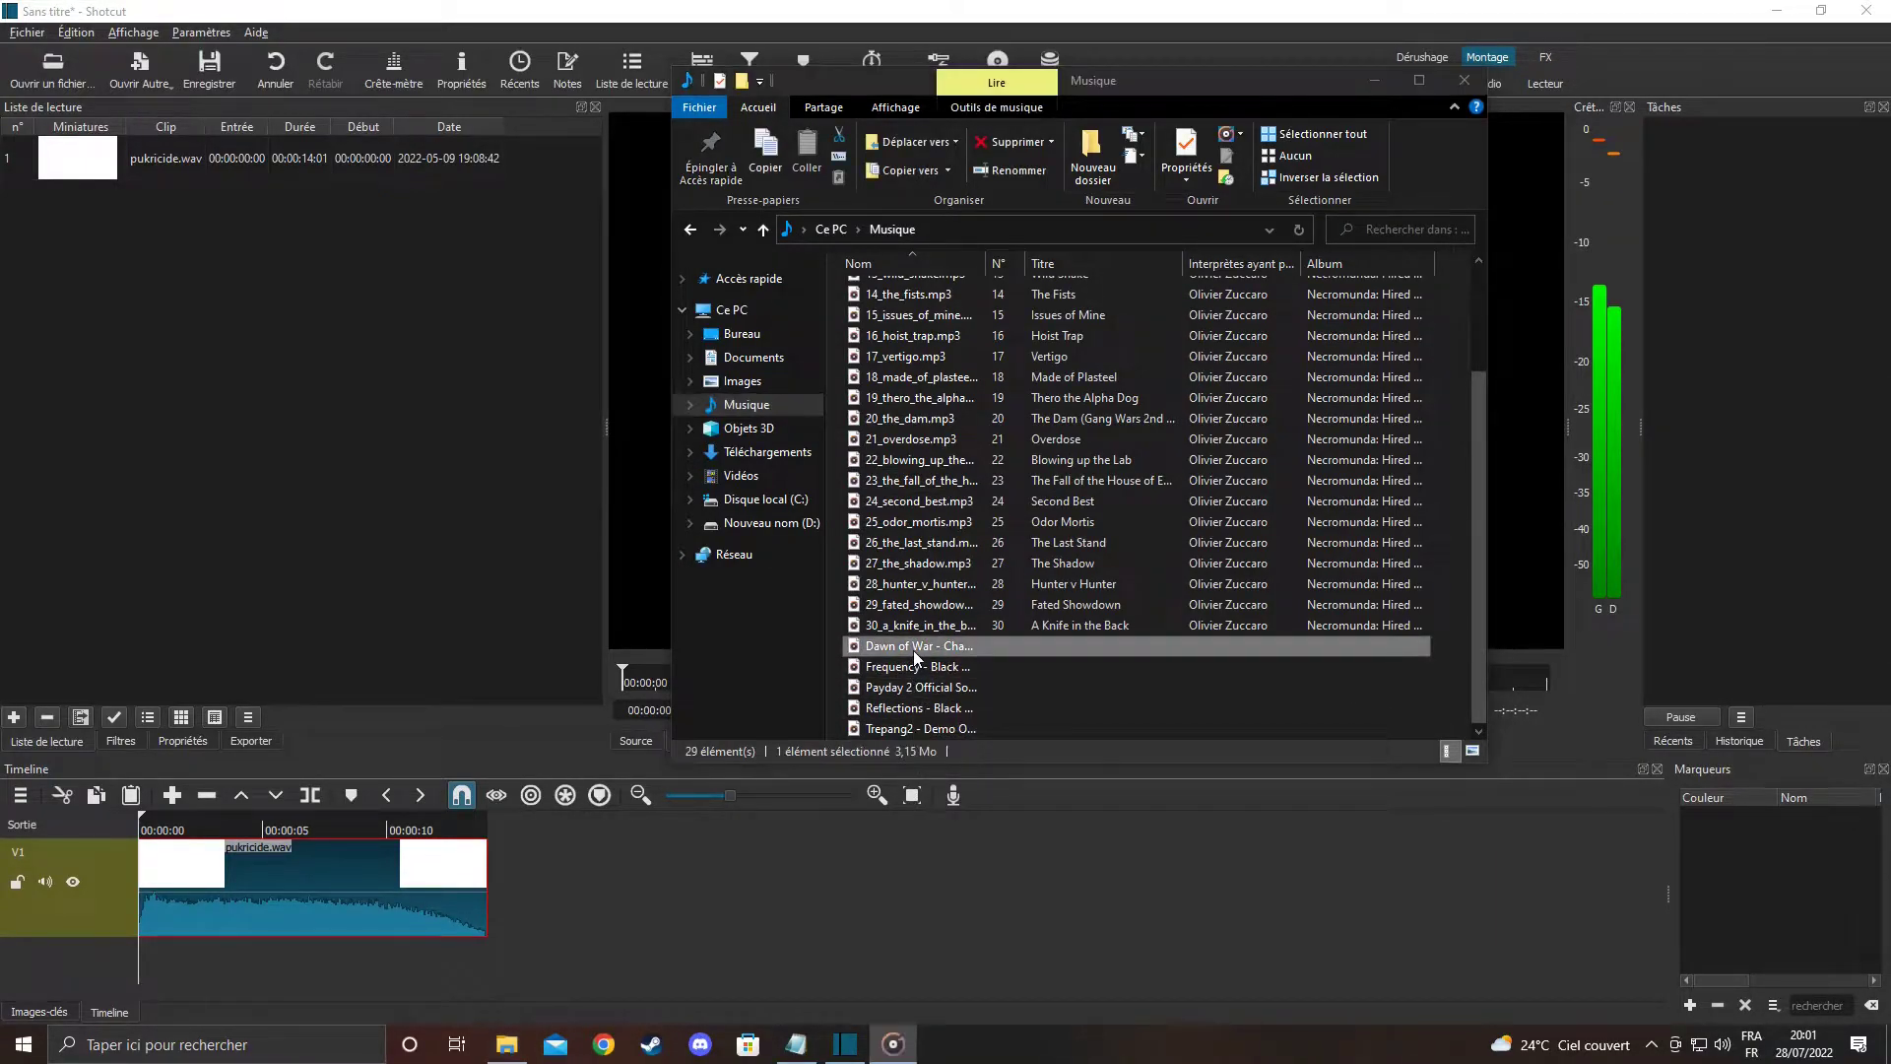
left_click_drag(753, 901, 824, 901)
left_click(514, 941)
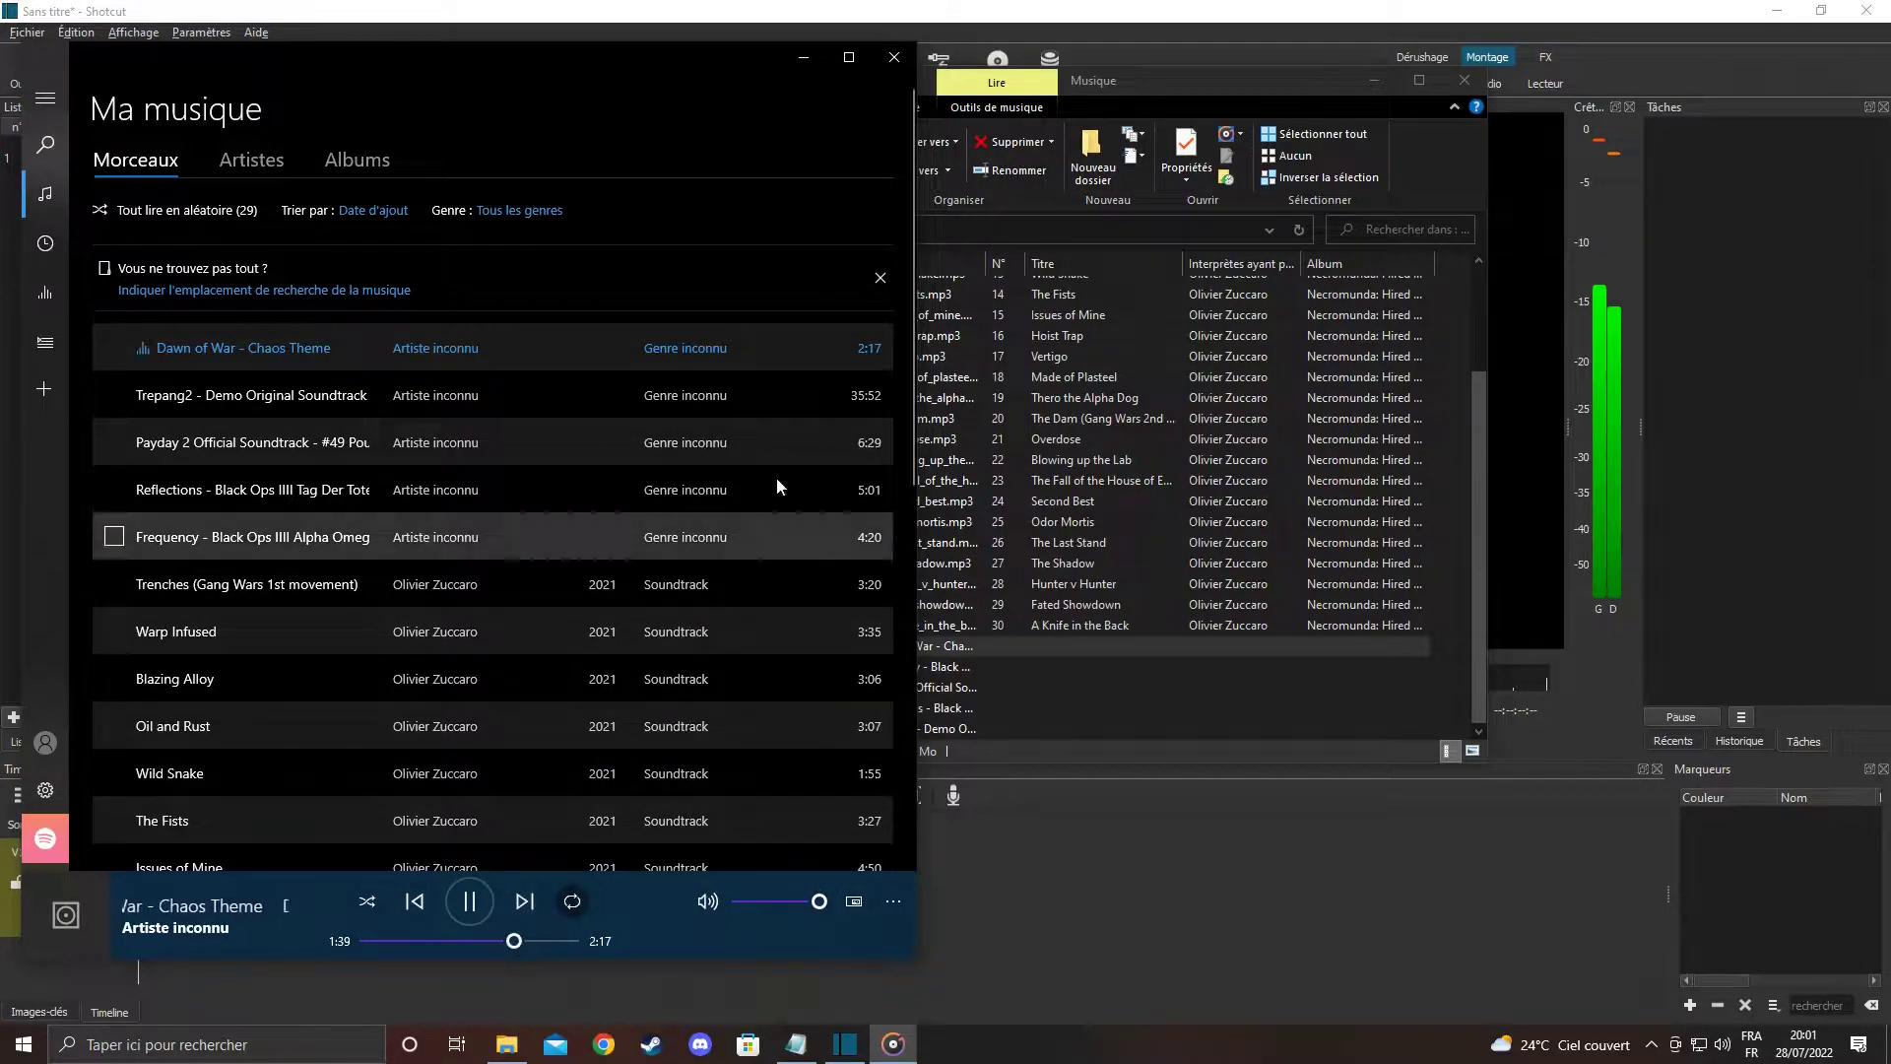
left_click(893, 56)
left_click_drag(904, 646, 198, 314)
left_click(1464, 80)
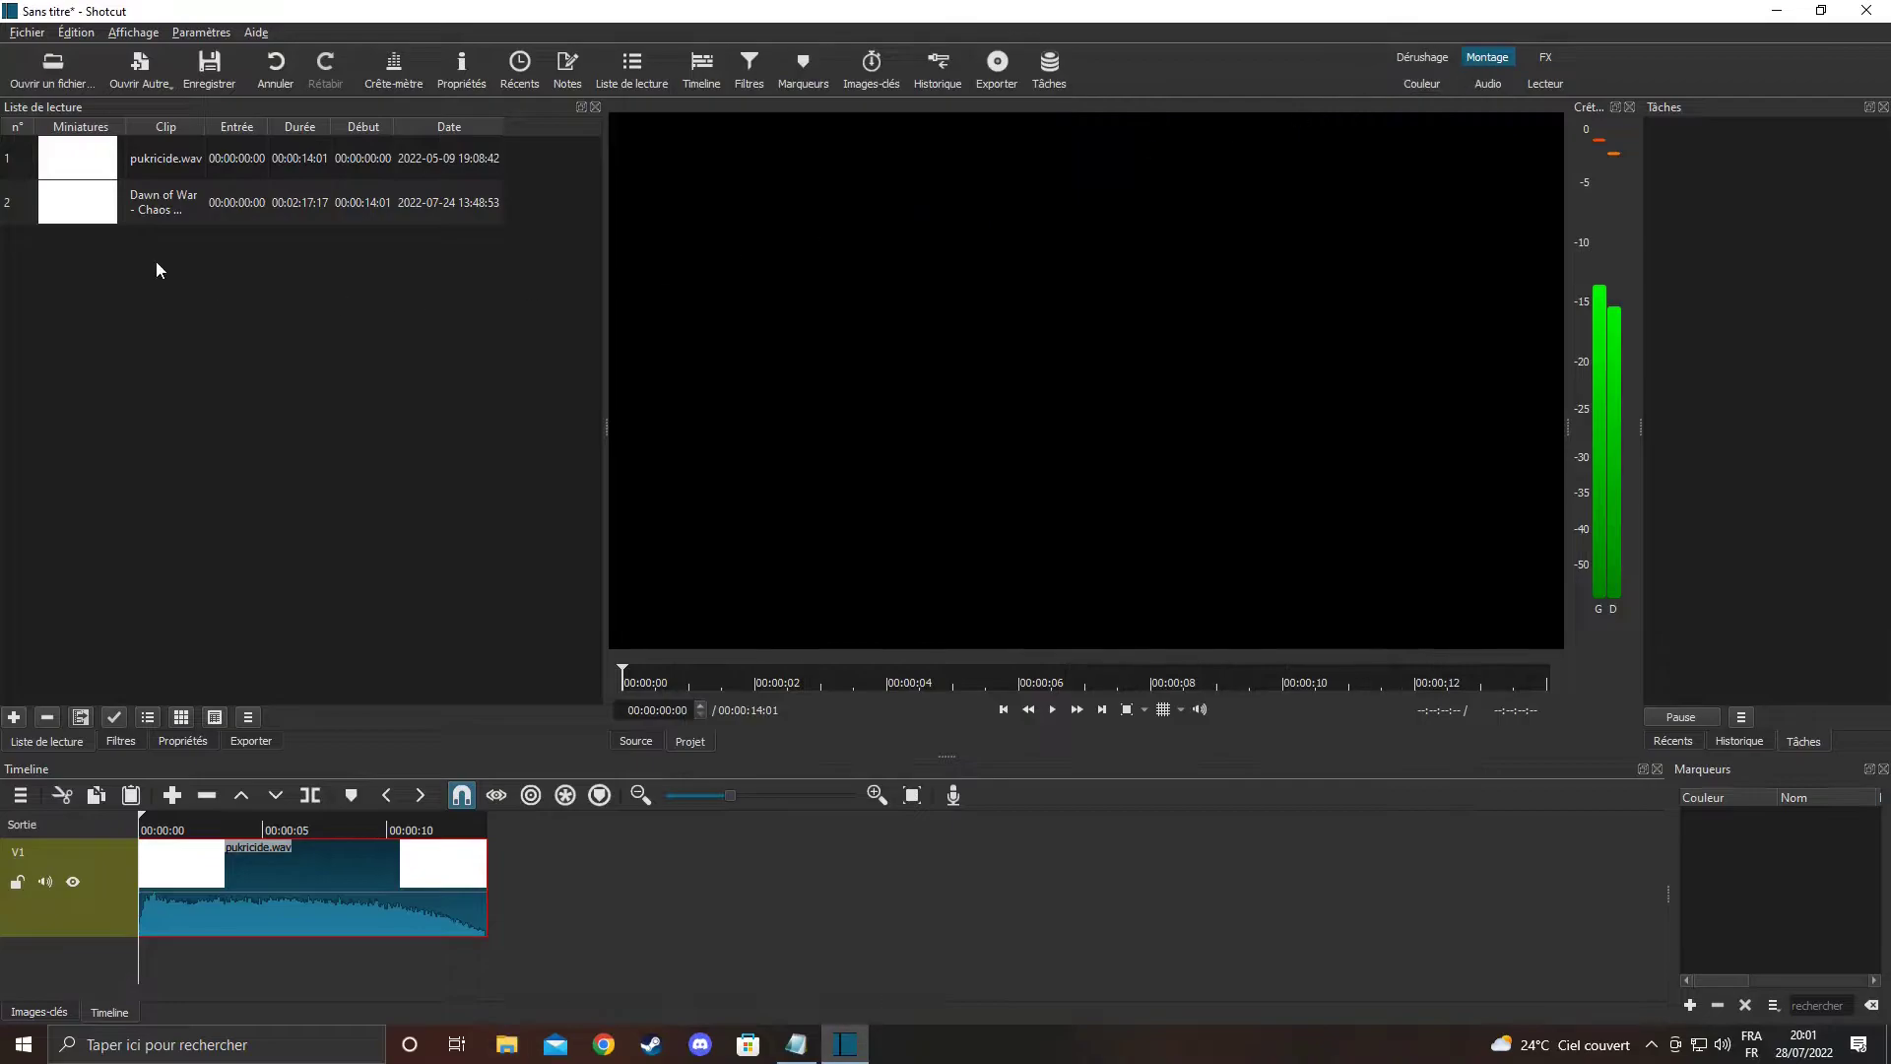
Check the audio properties of pukricide.wav, and place the Dawn of War - Chaos Theme clip after it on track V1
left_click(182, 741)
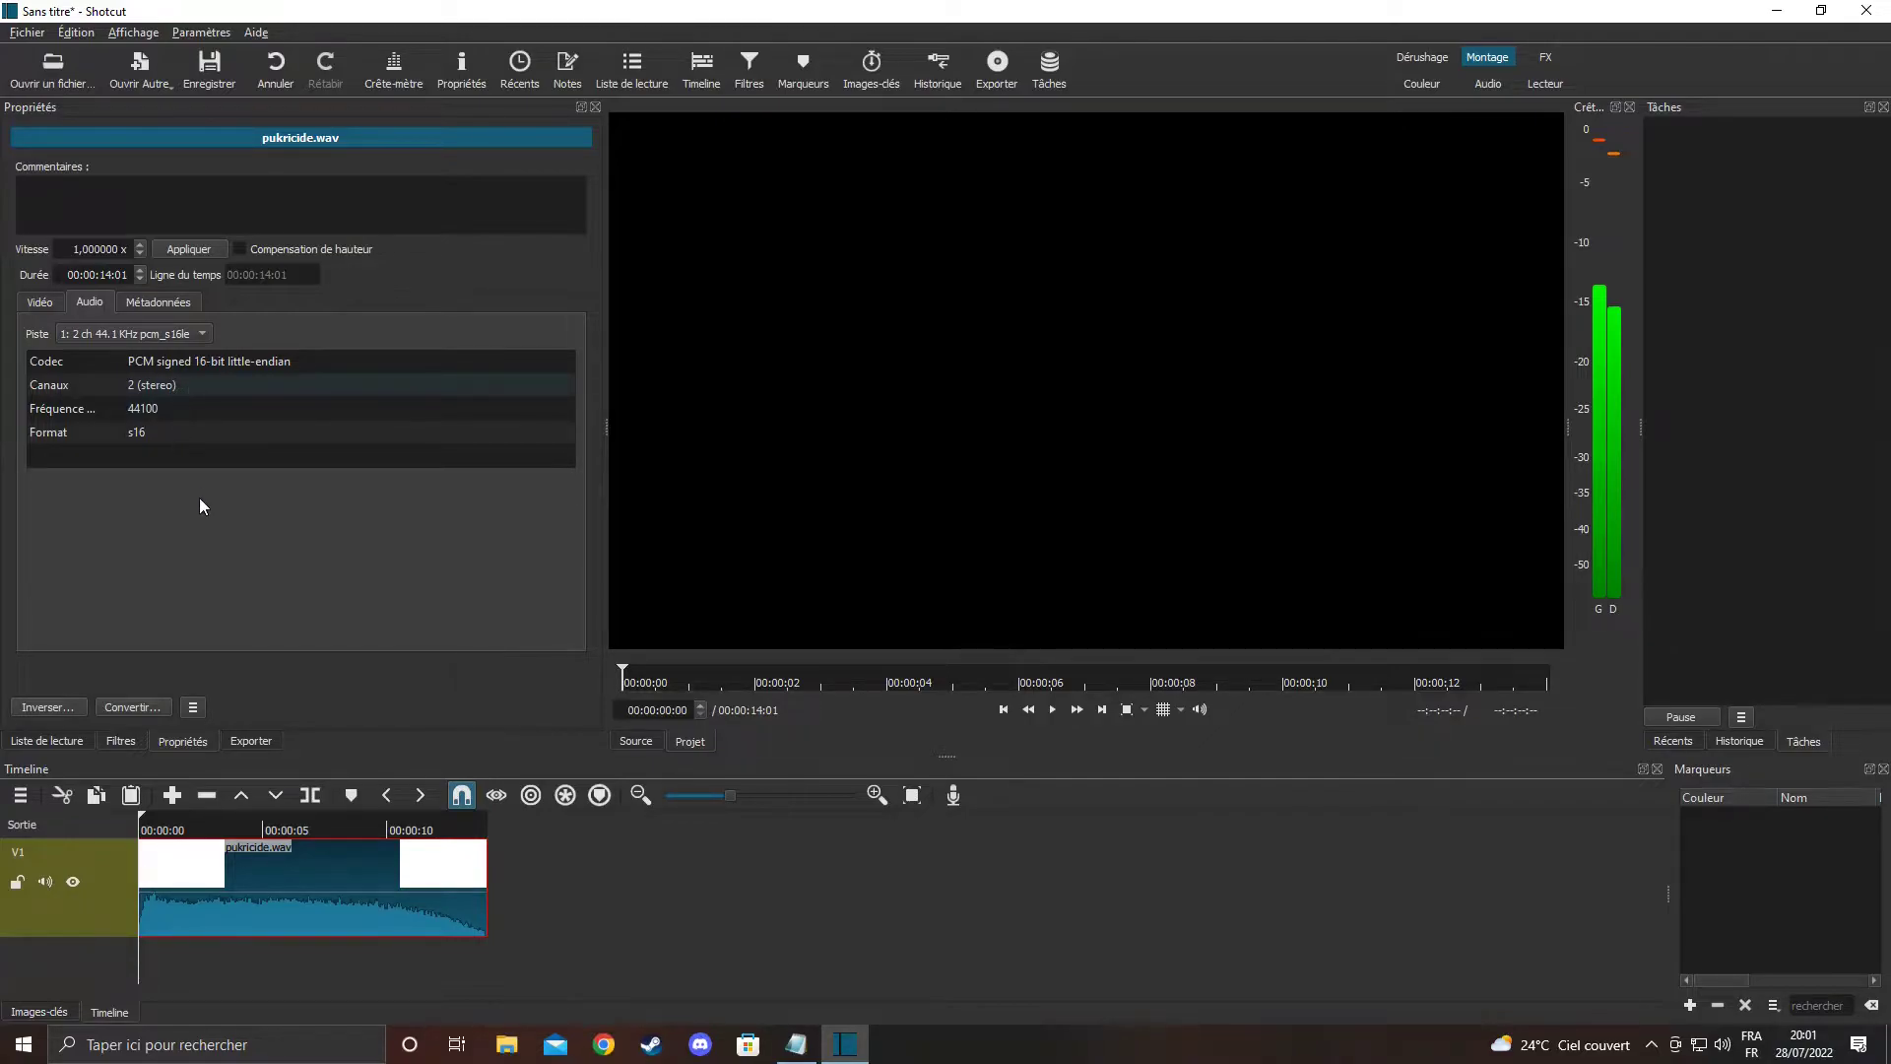
left_click(631, 69)
left_click_drag(100, 217, 575, 863)
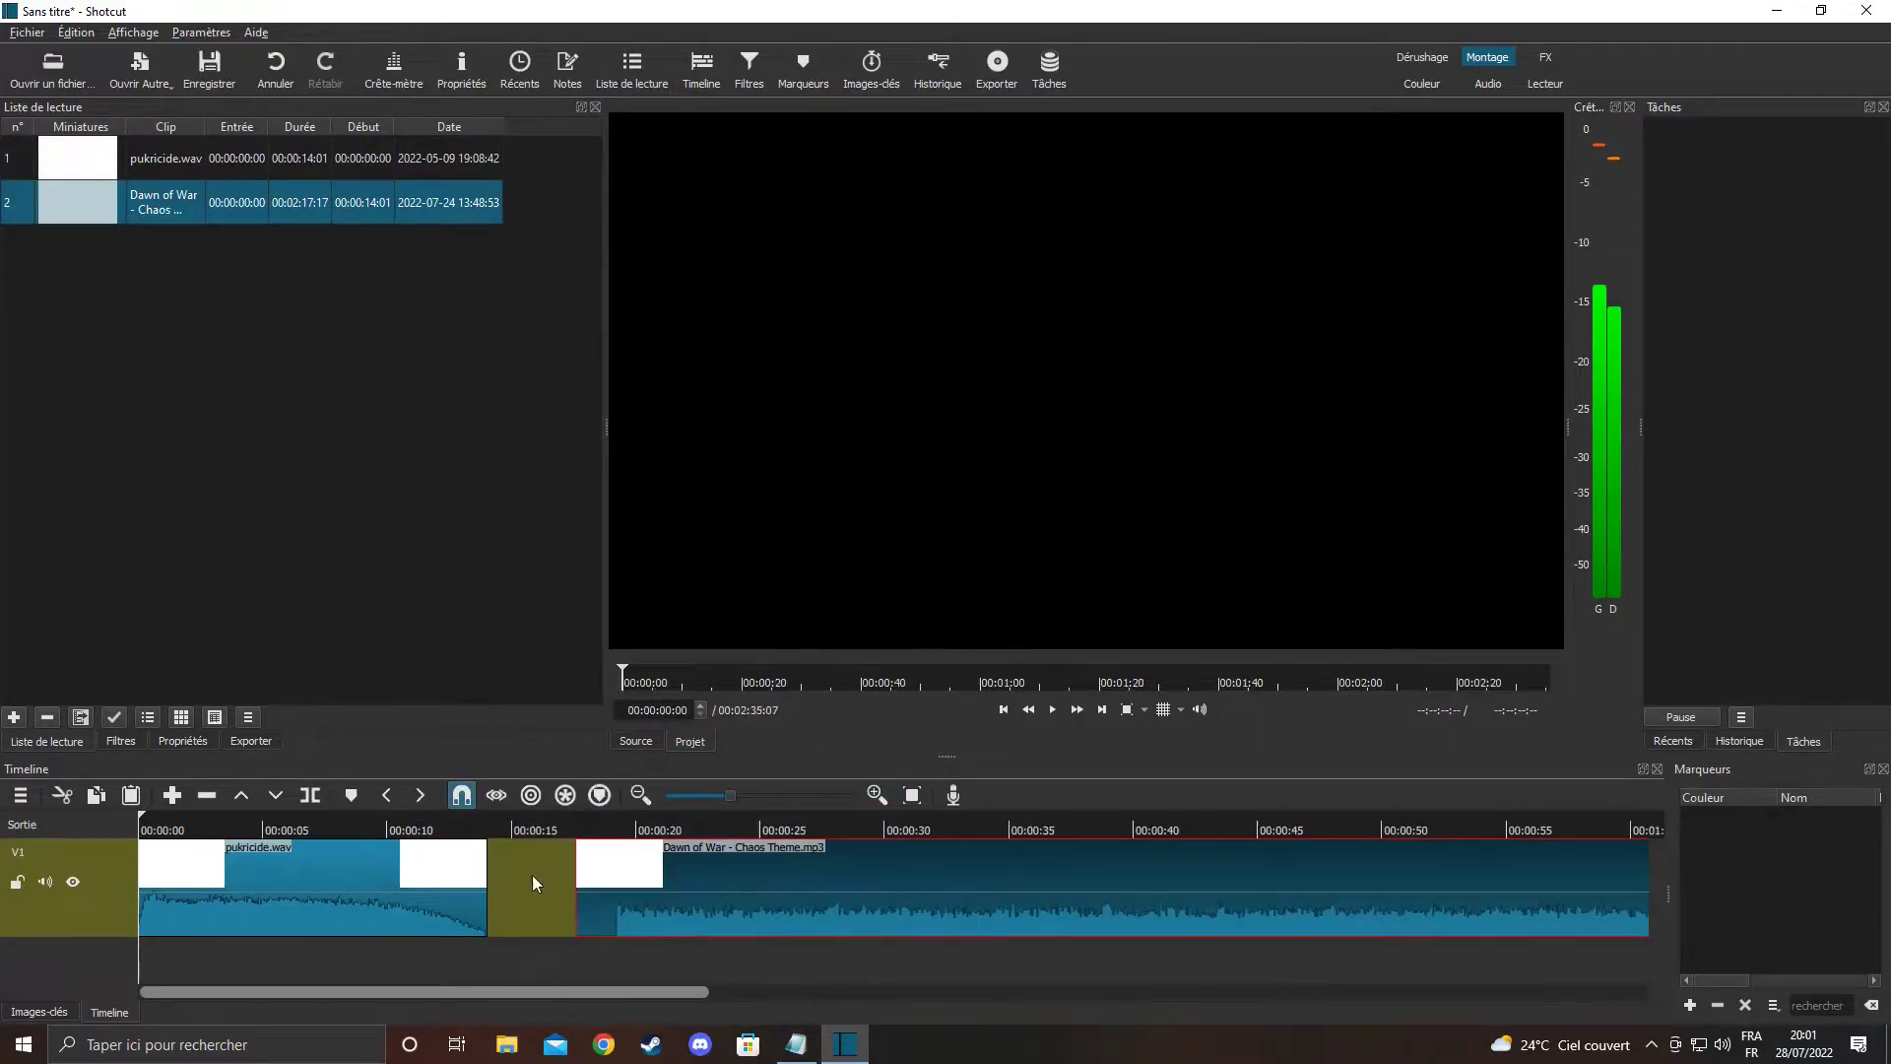
Delete the pukricide.wav clip from track V1 and move the Chaos Theme clip to the timeline's start
left_click(340, 879)
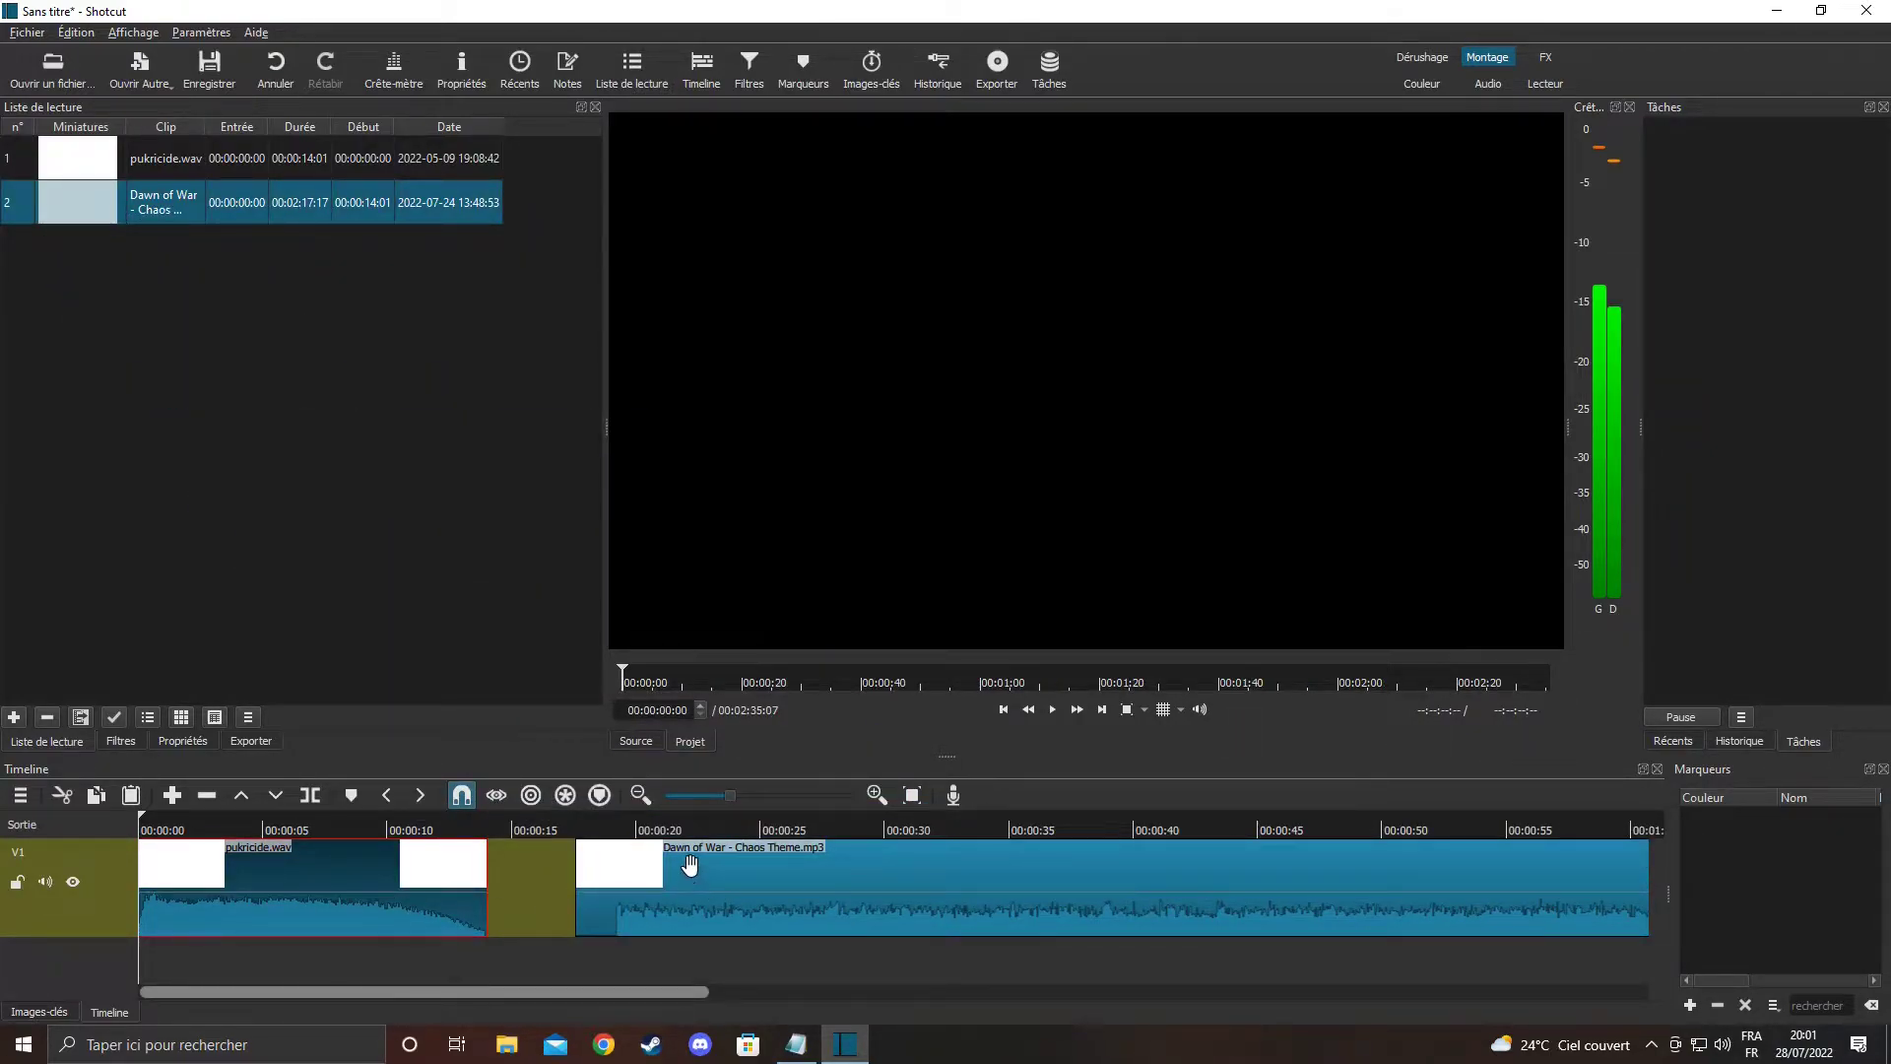
key("Delete")
left_click_drag(836, 880, 427, 871)
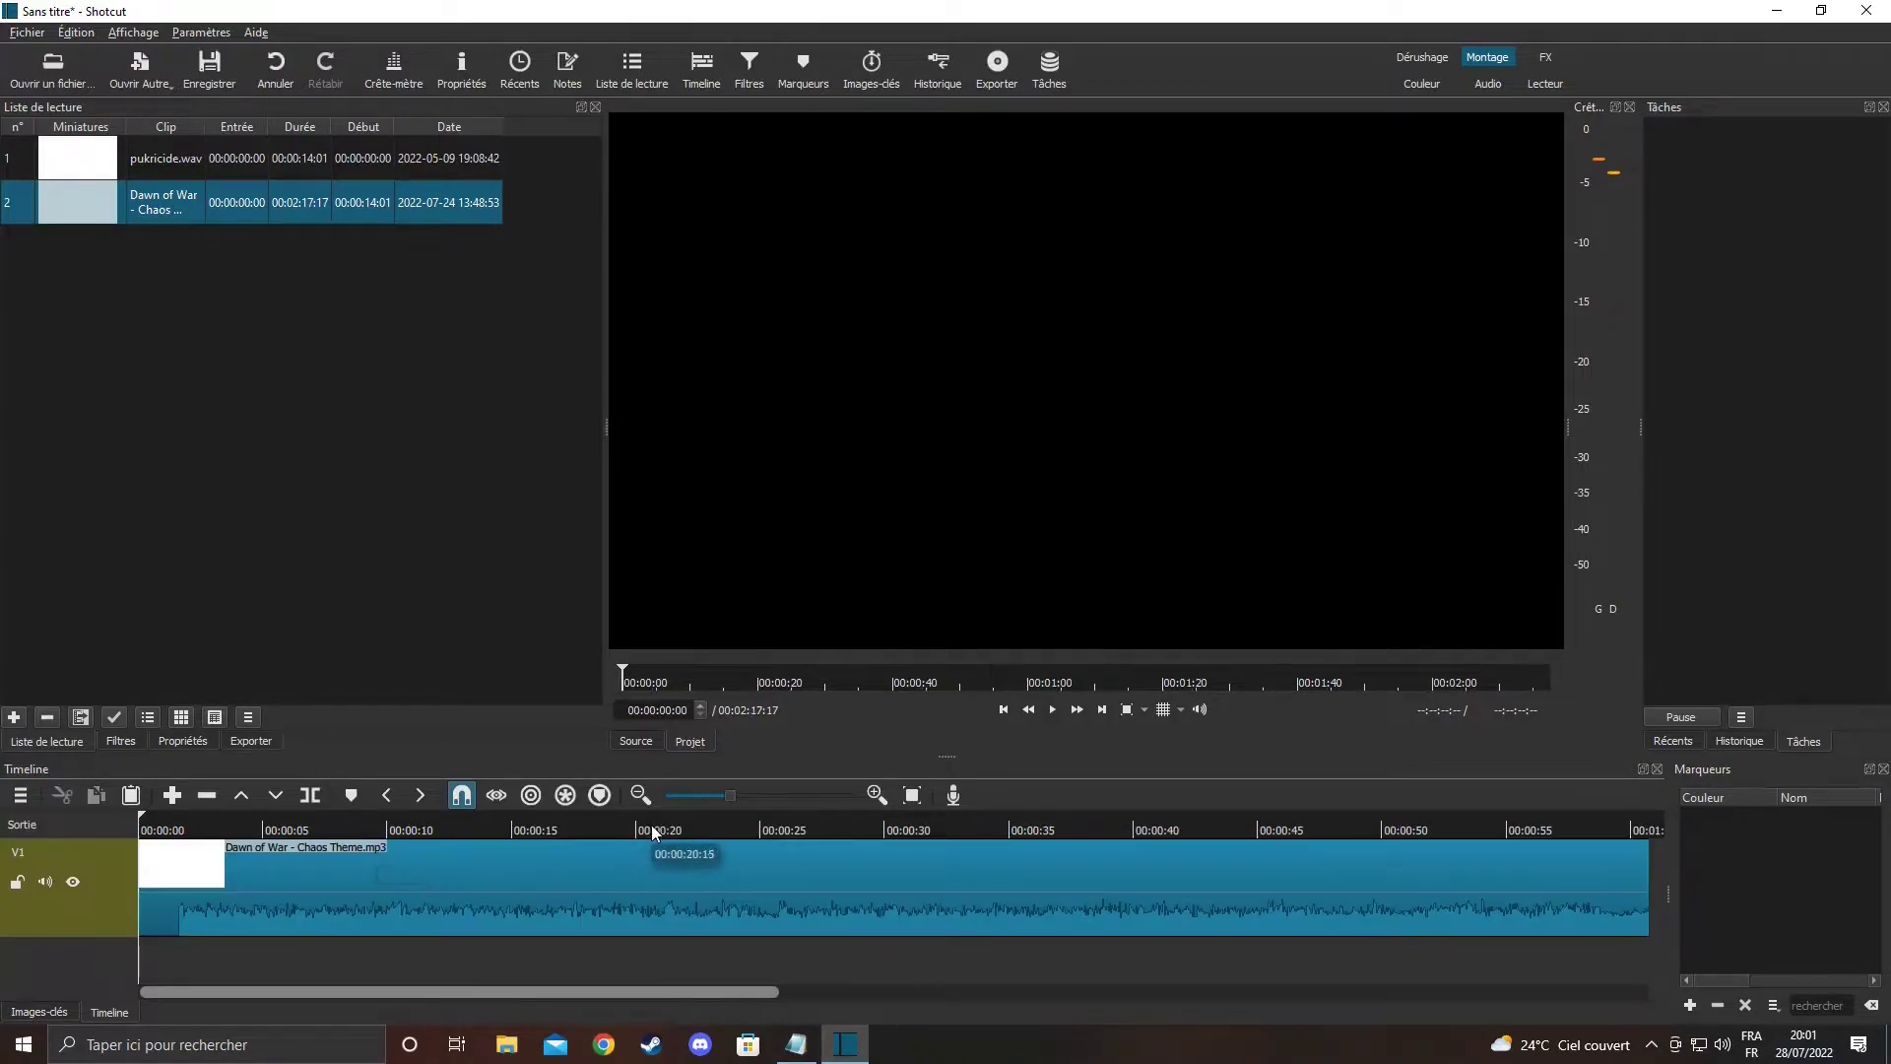
Split the Chaos Theme clip at 00:01:02:24, delete the part before it, and move the remainder to the timeline's start
left_click_drag(616, 992, 867, 992)
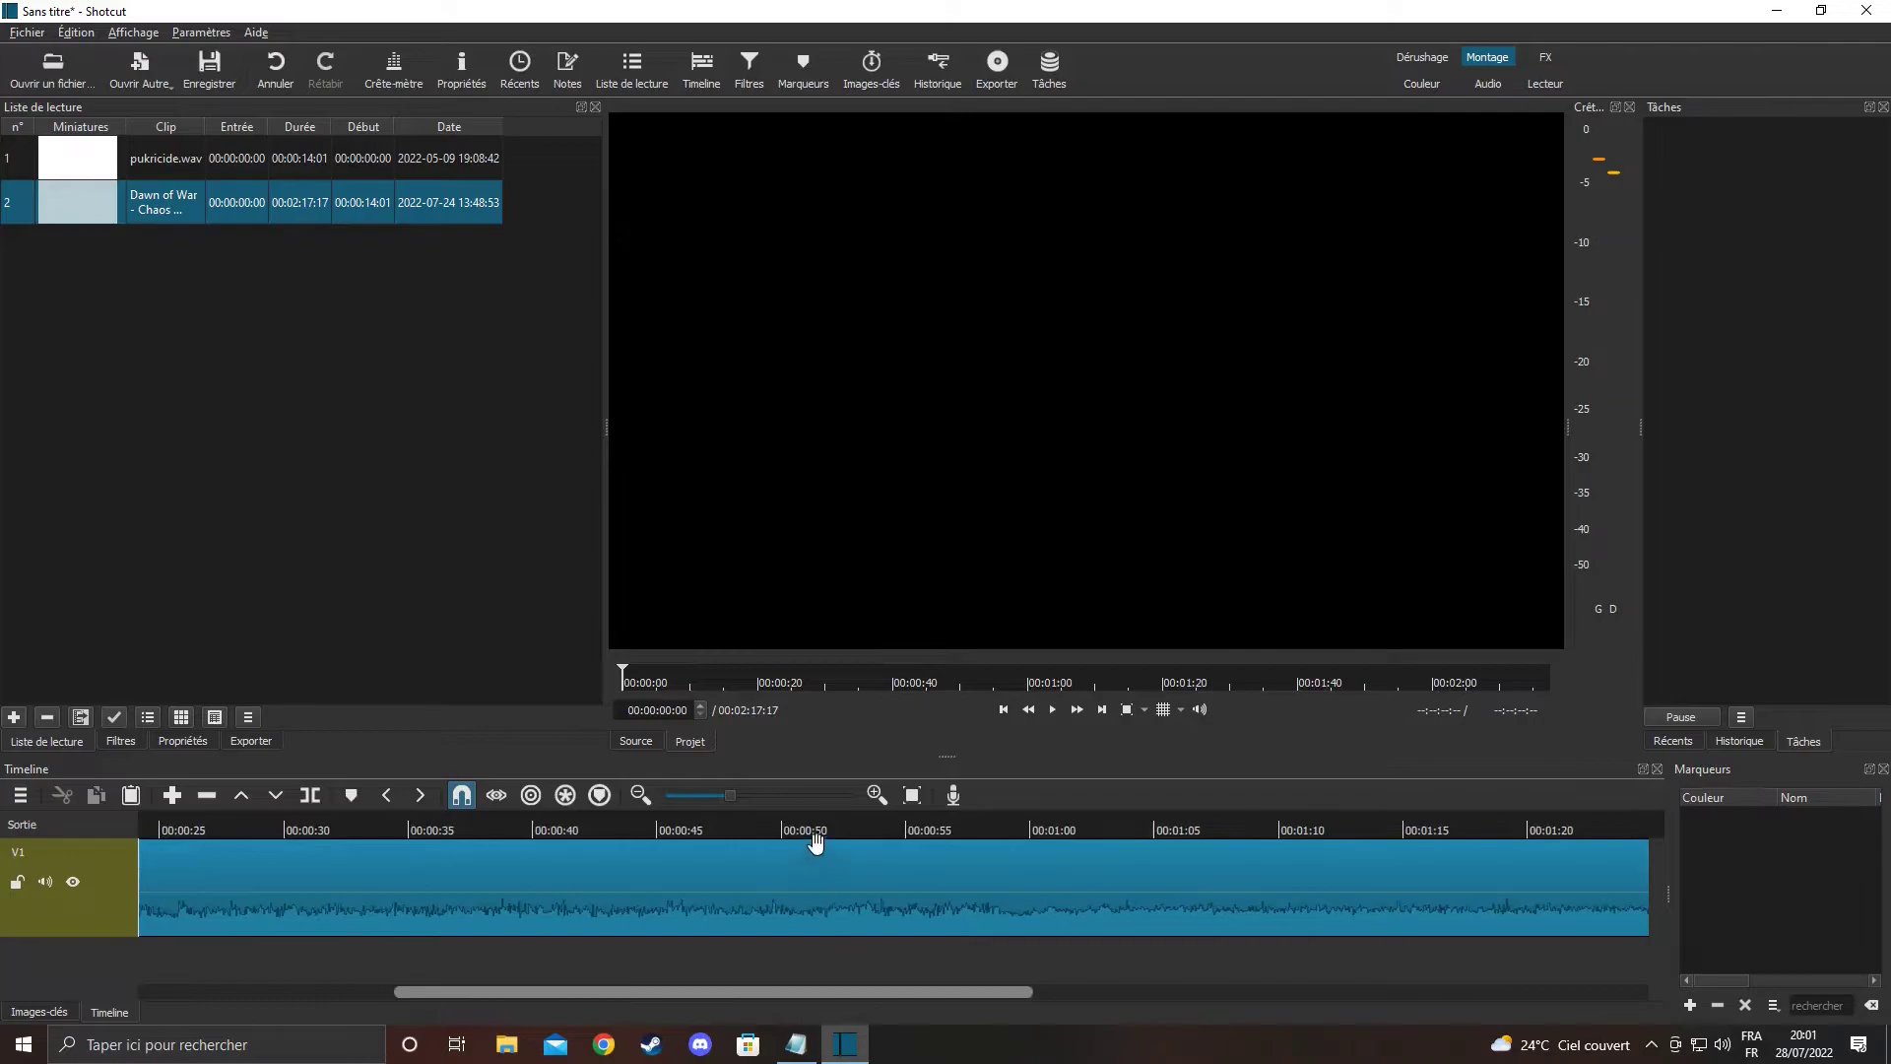
left_click(813, 832)
left_click(1051, 711)
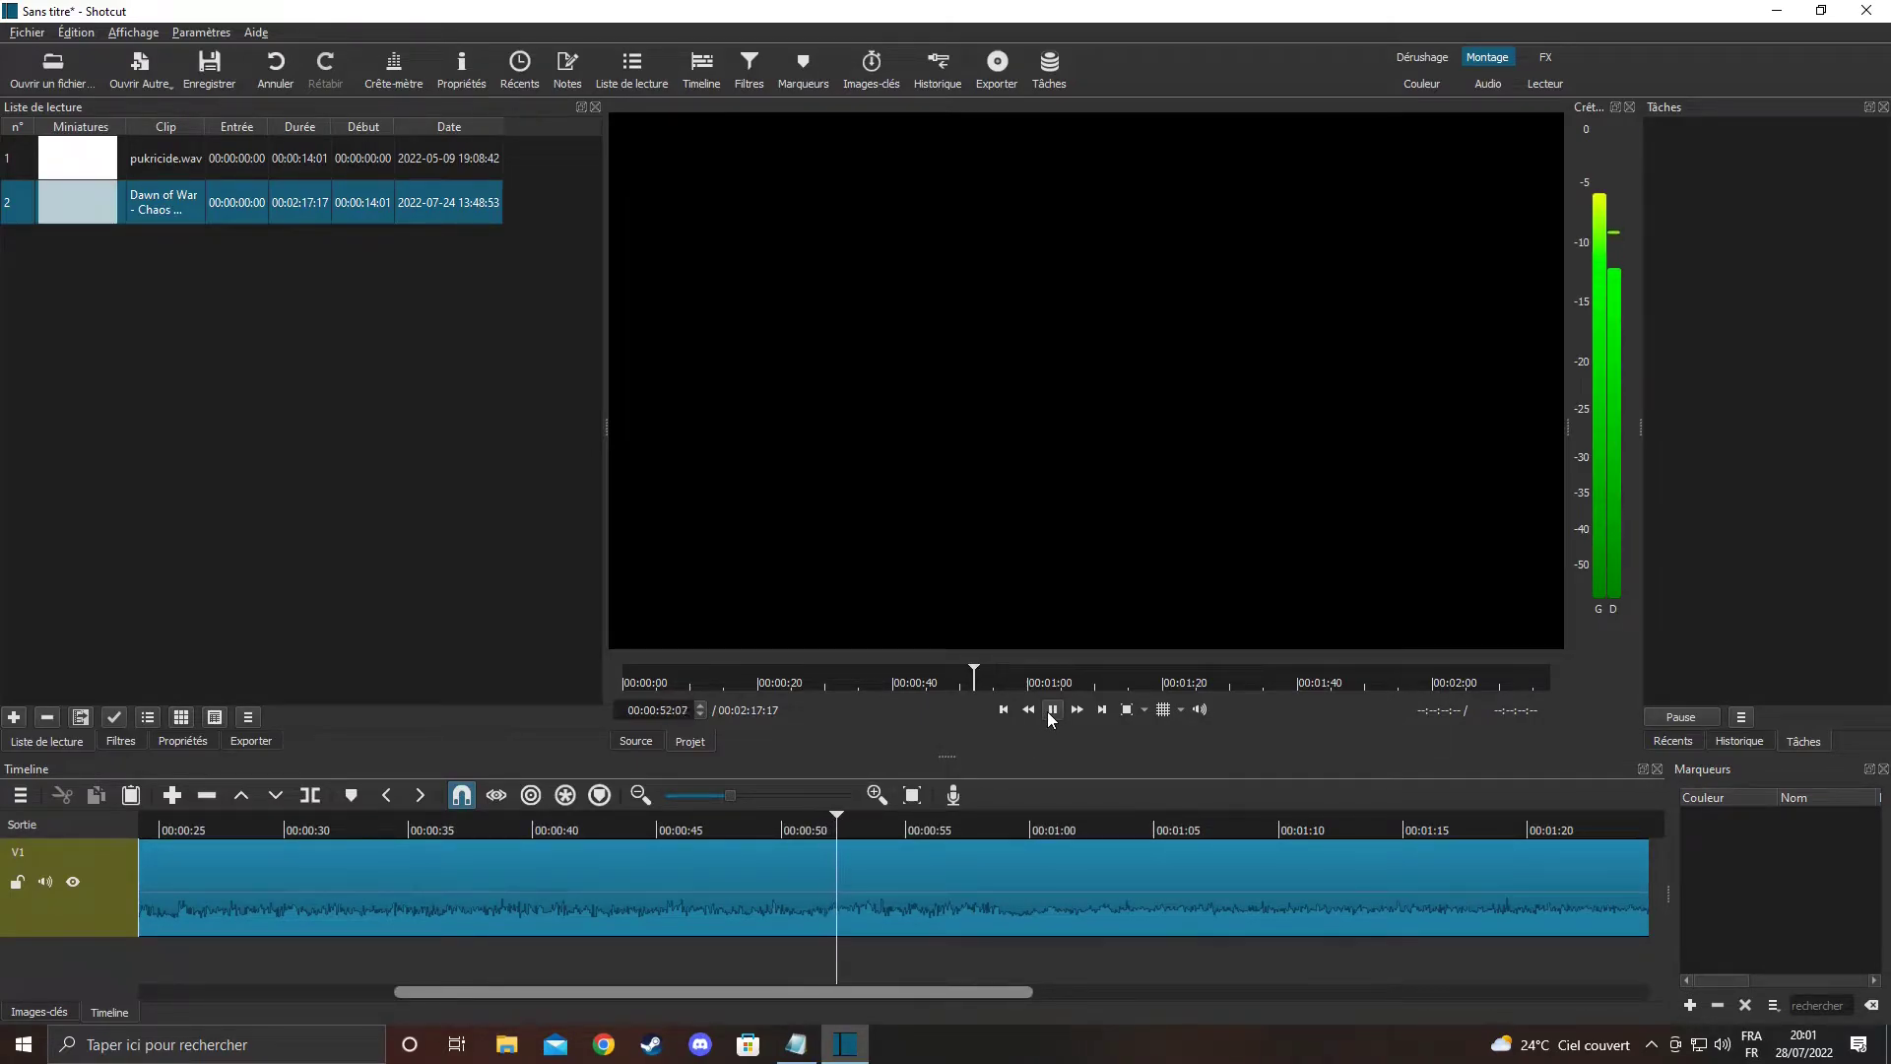
left_click(1023, 831)
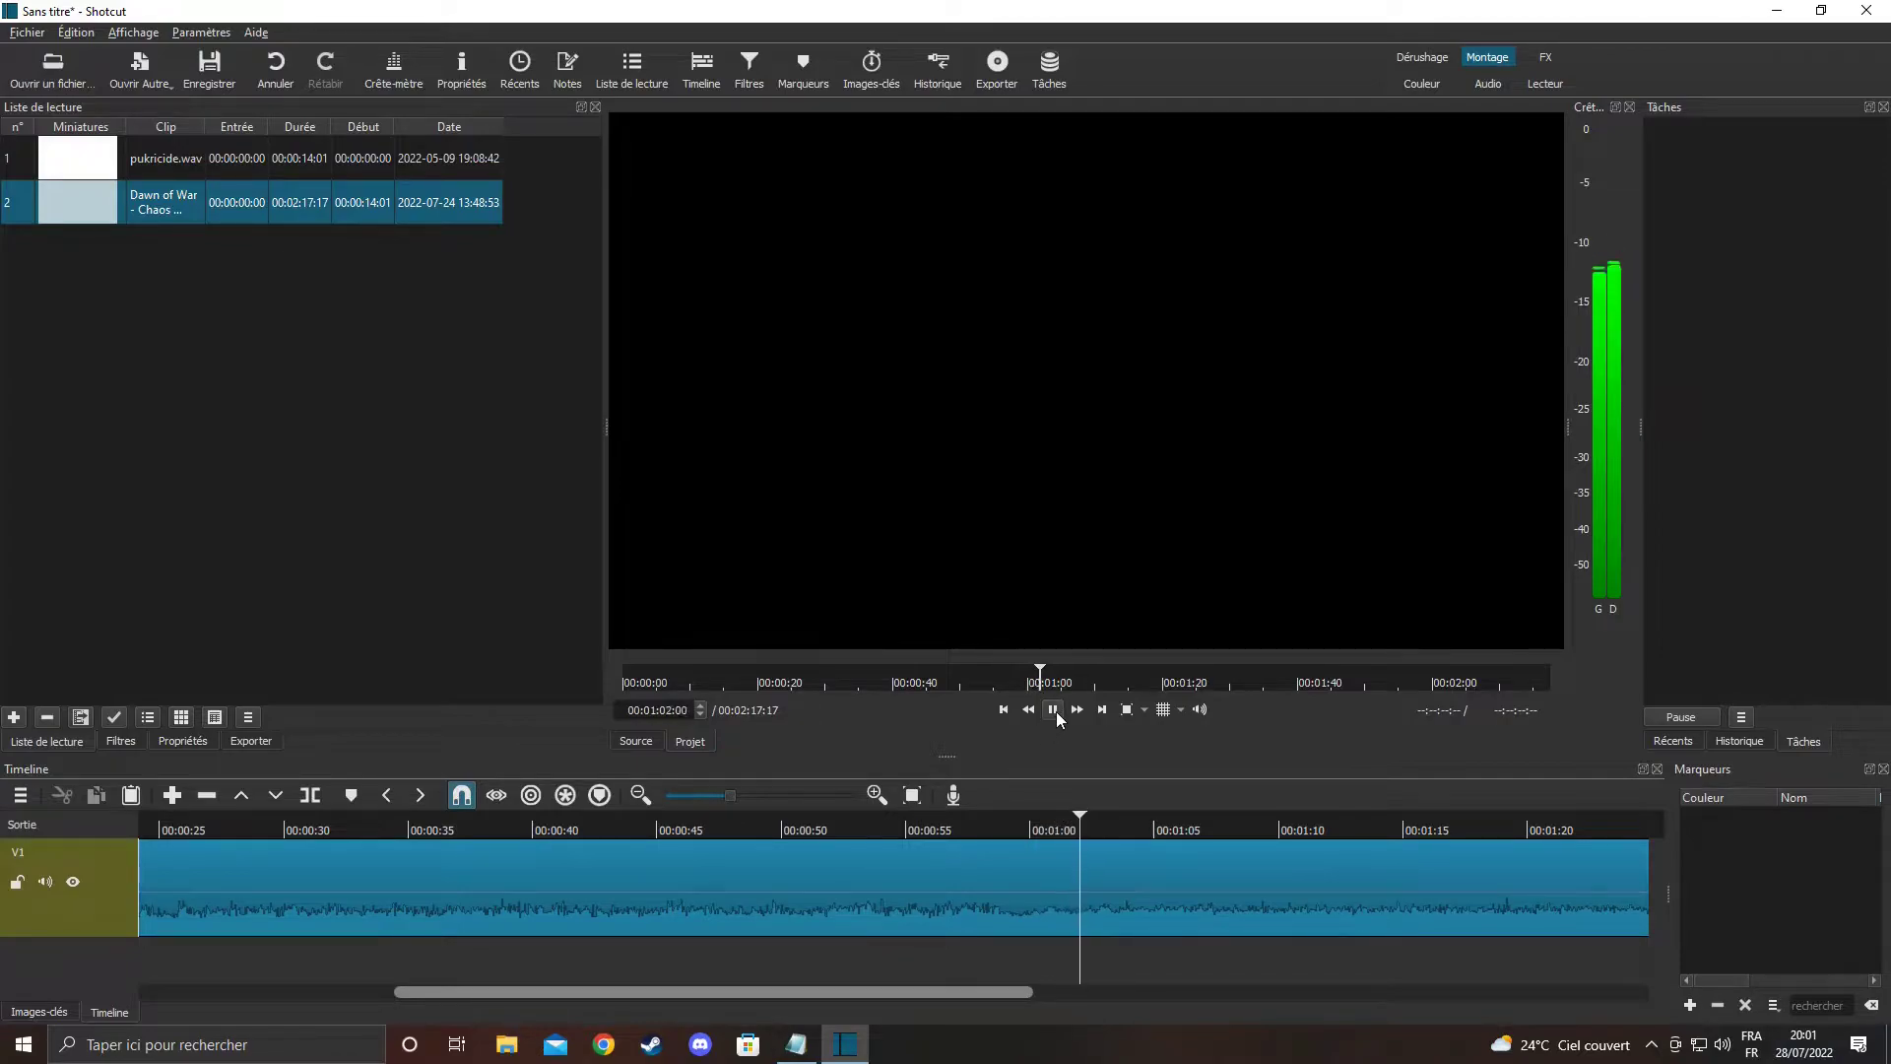
left_click(1053, 710)
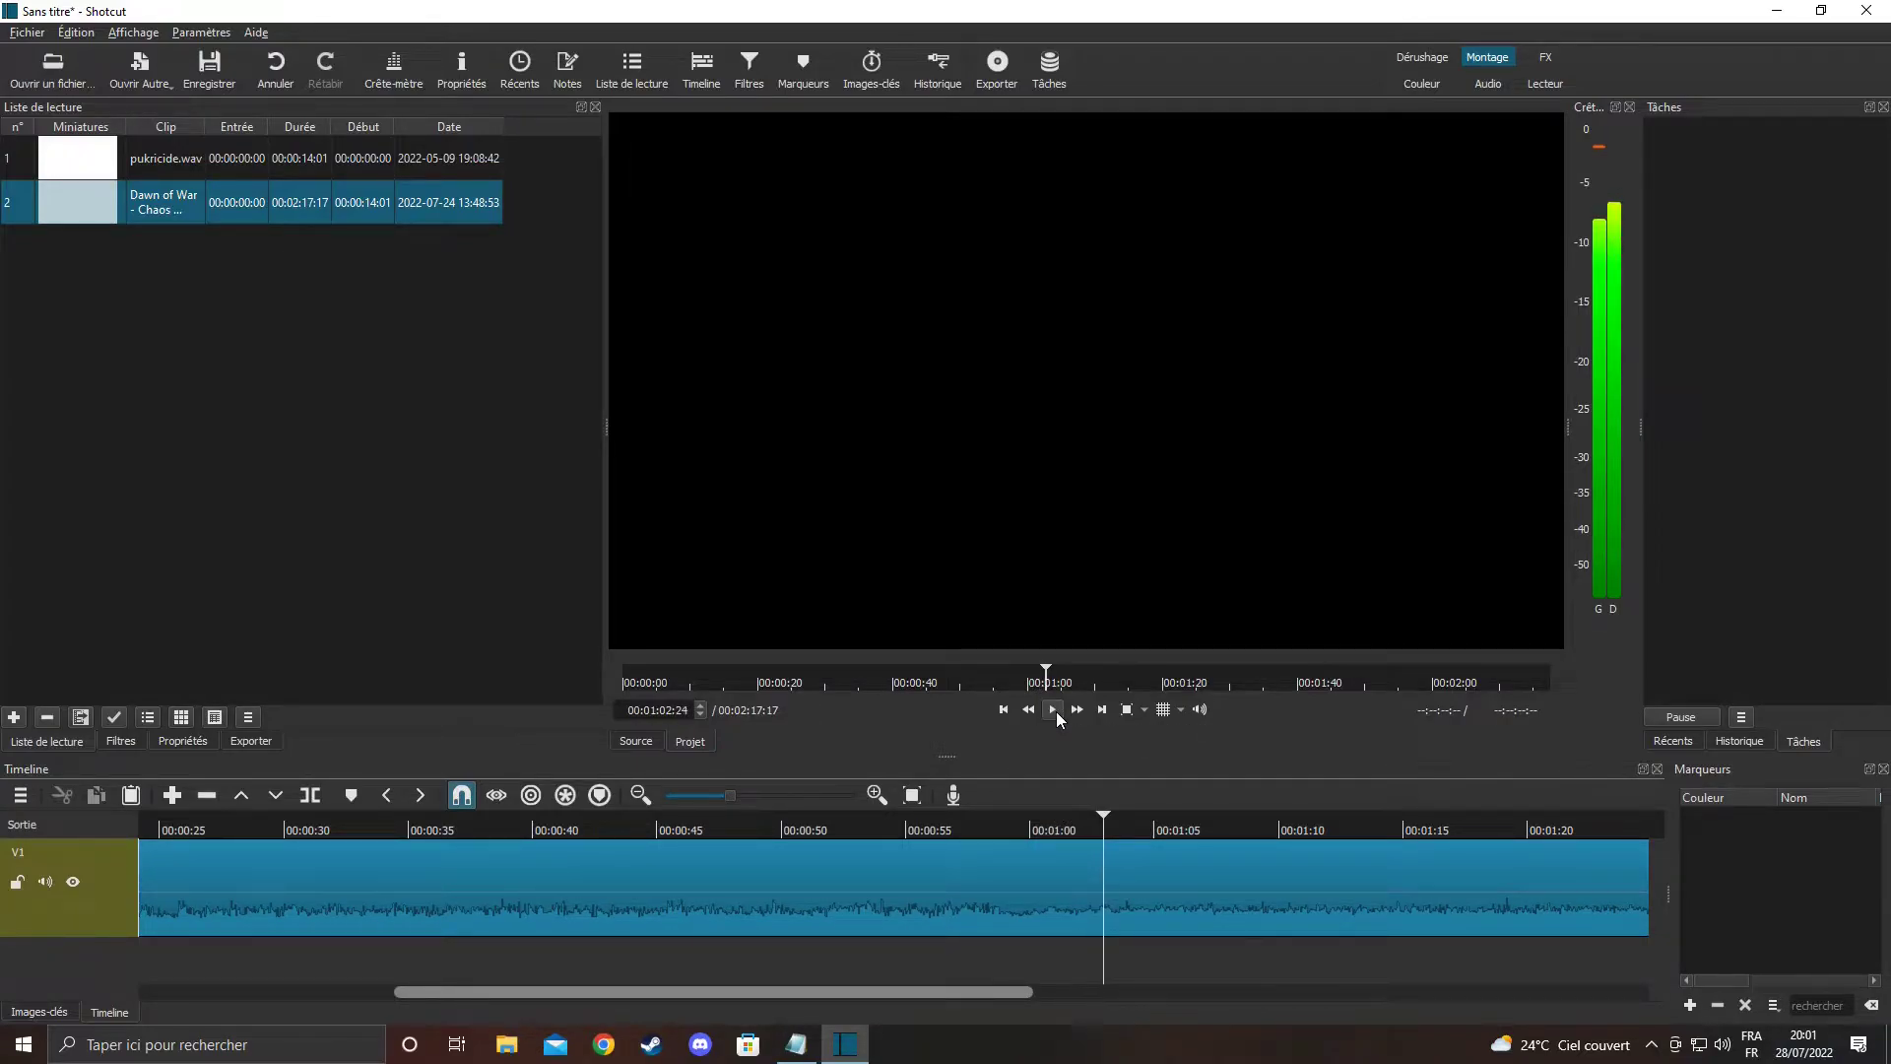
left_click(311, 795)
left_click(855, 872)
key("Delete")
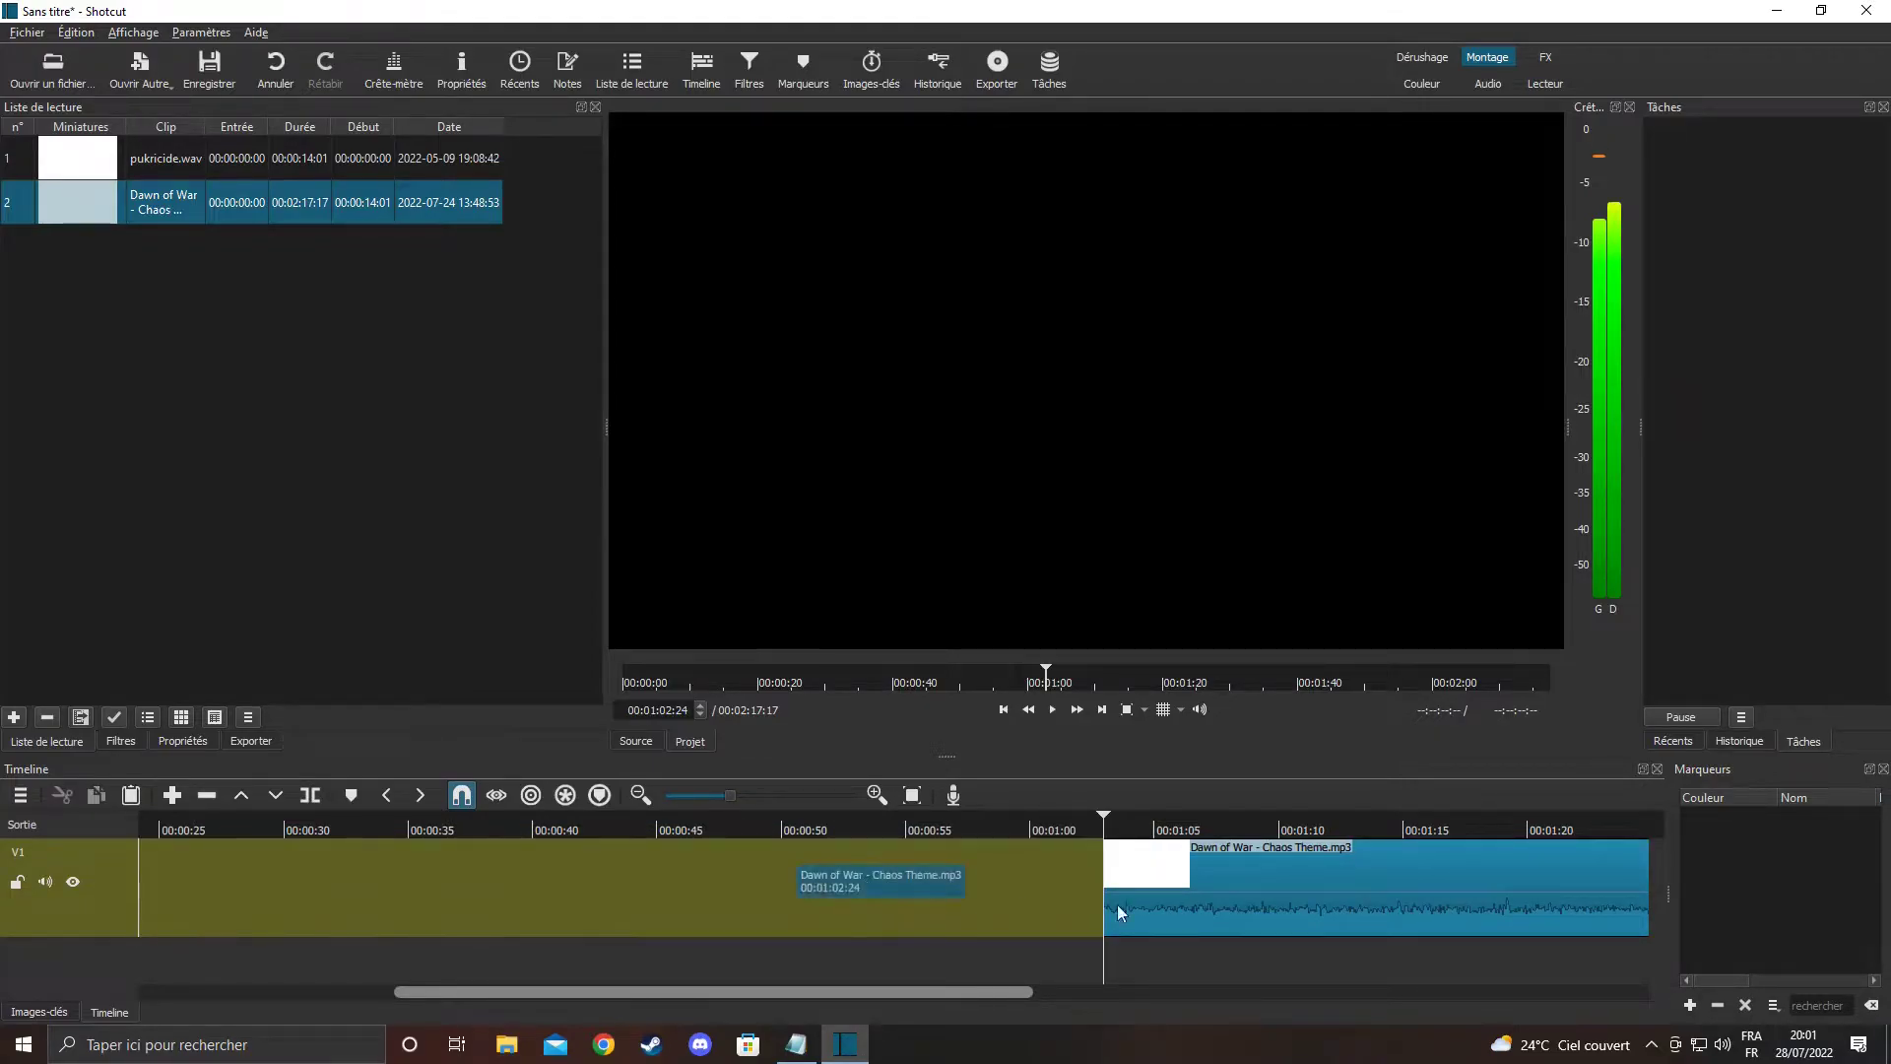
left_click_drag(1343, 900, 377, 918)
Split the Chaos Theme clip at 00:00:14:00 and delete everything after that point
left_click(393, 829)
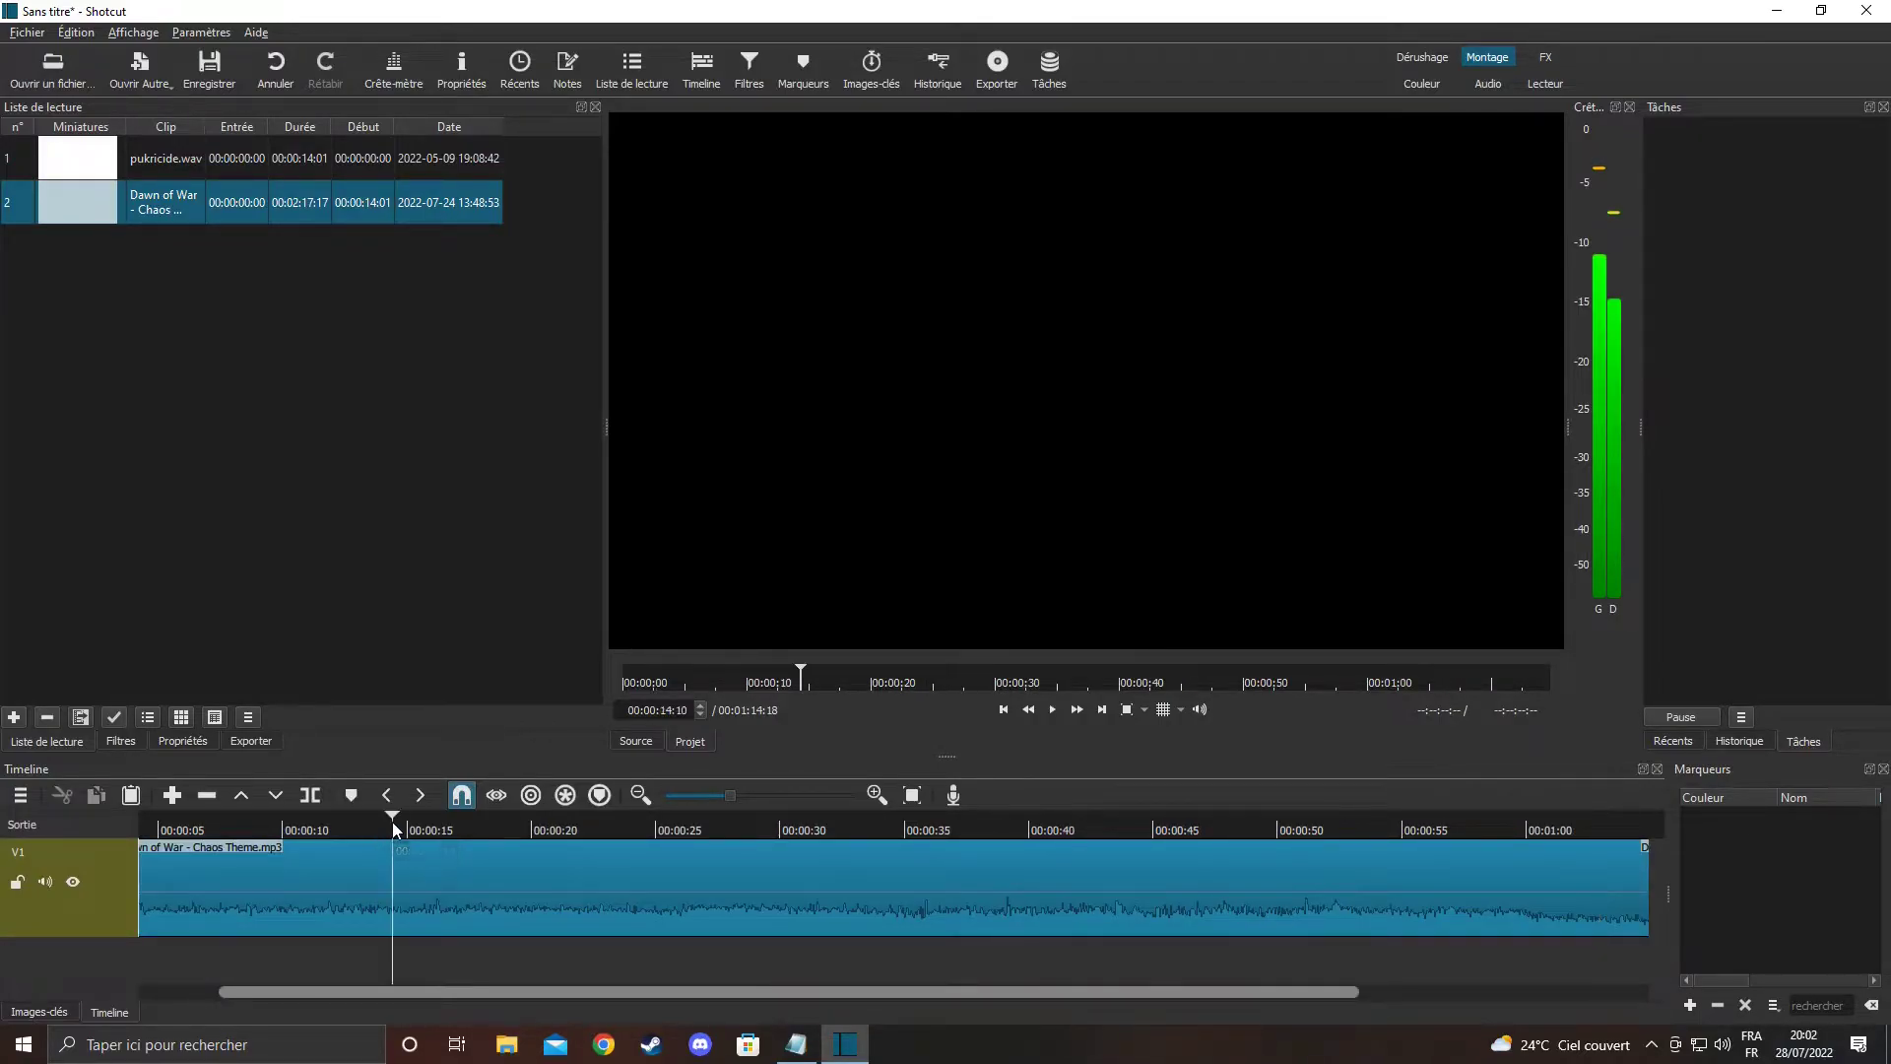
scroll(702, 714, "down", 9)
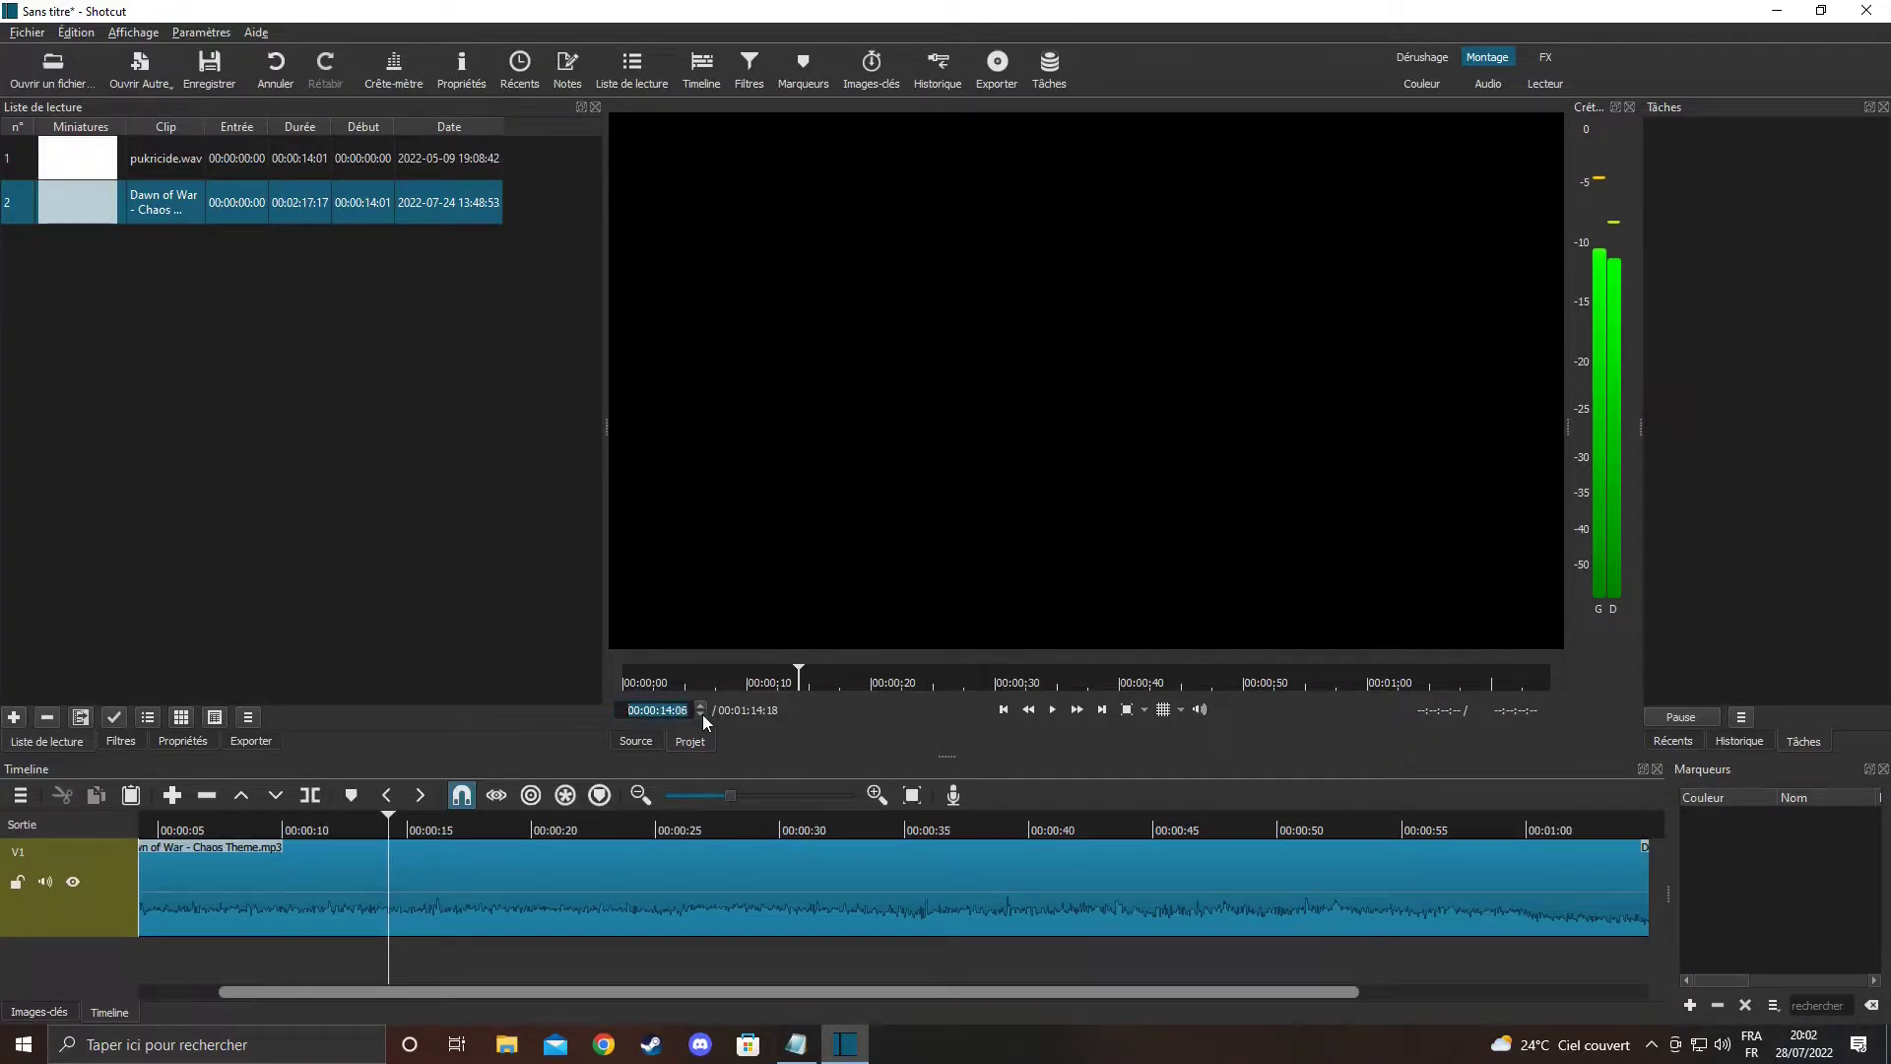
scroll(702, 713, "down", 1)
left_click(709, 899)
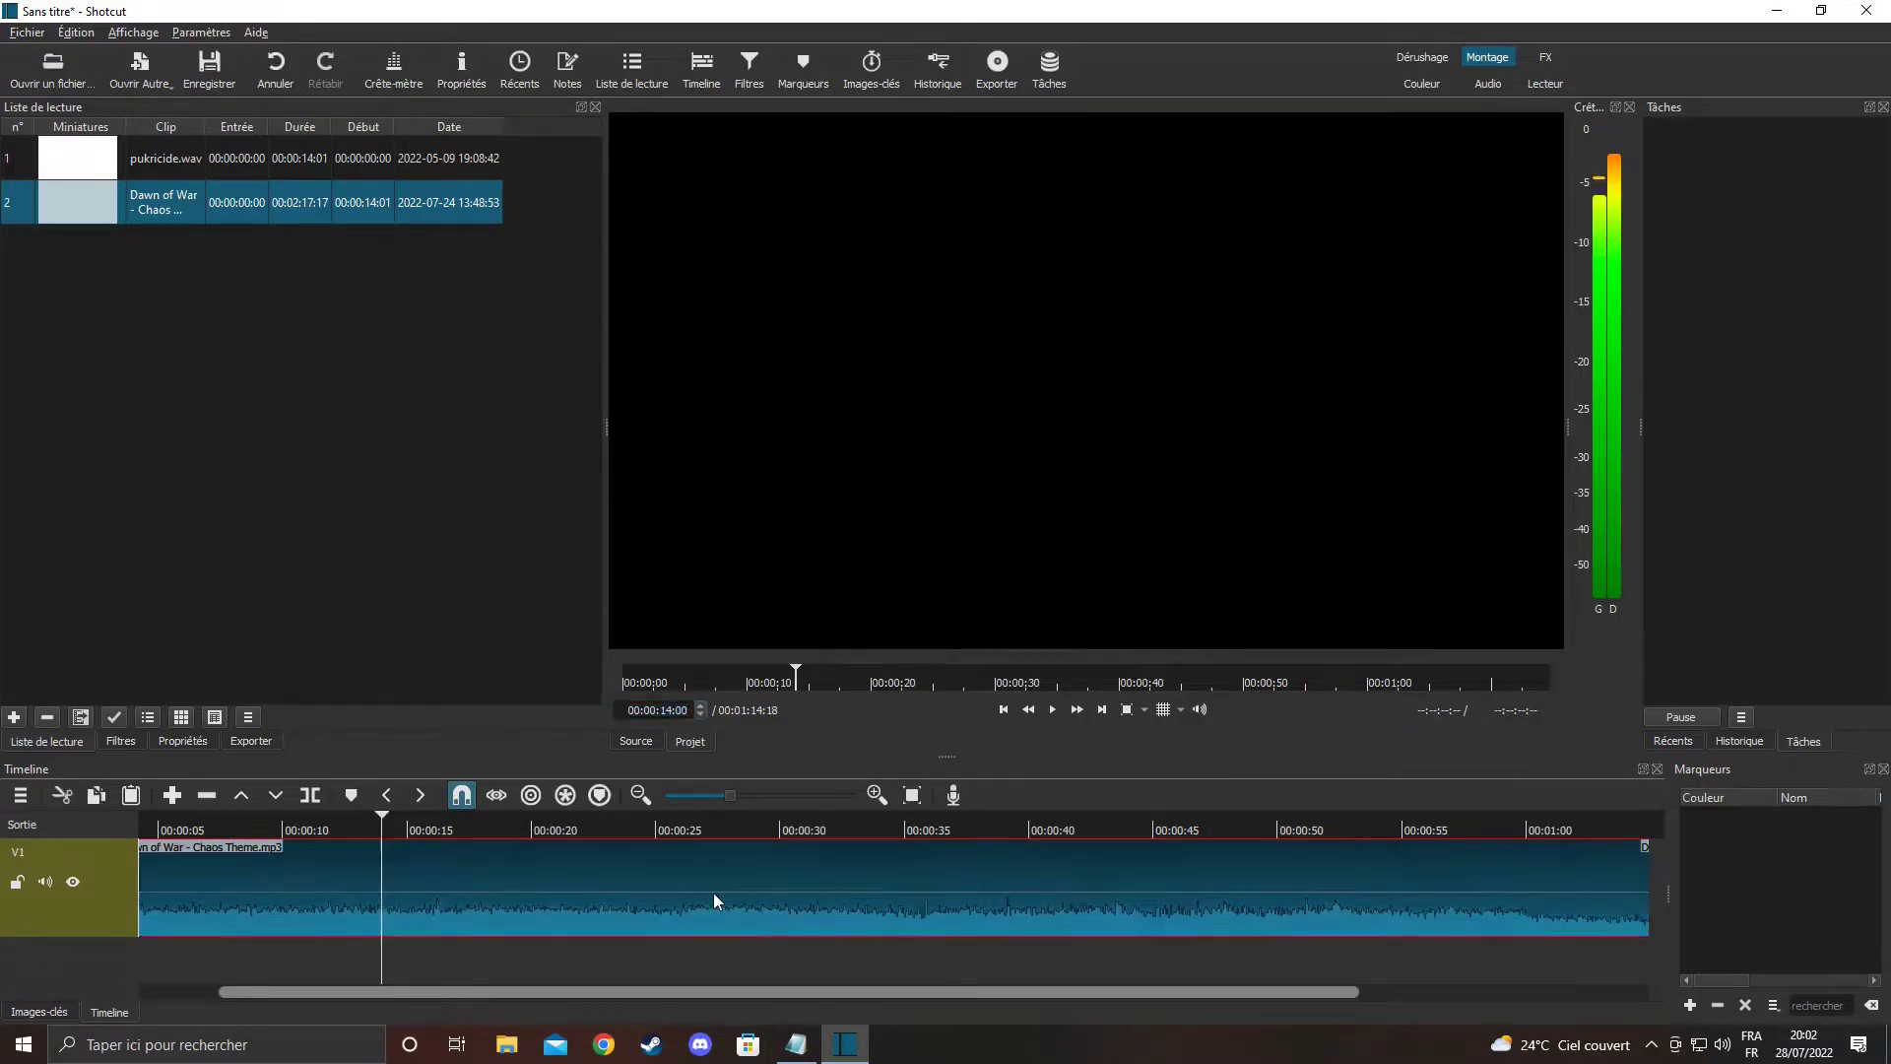
left_click(311, 795)
left_click(676, 894)
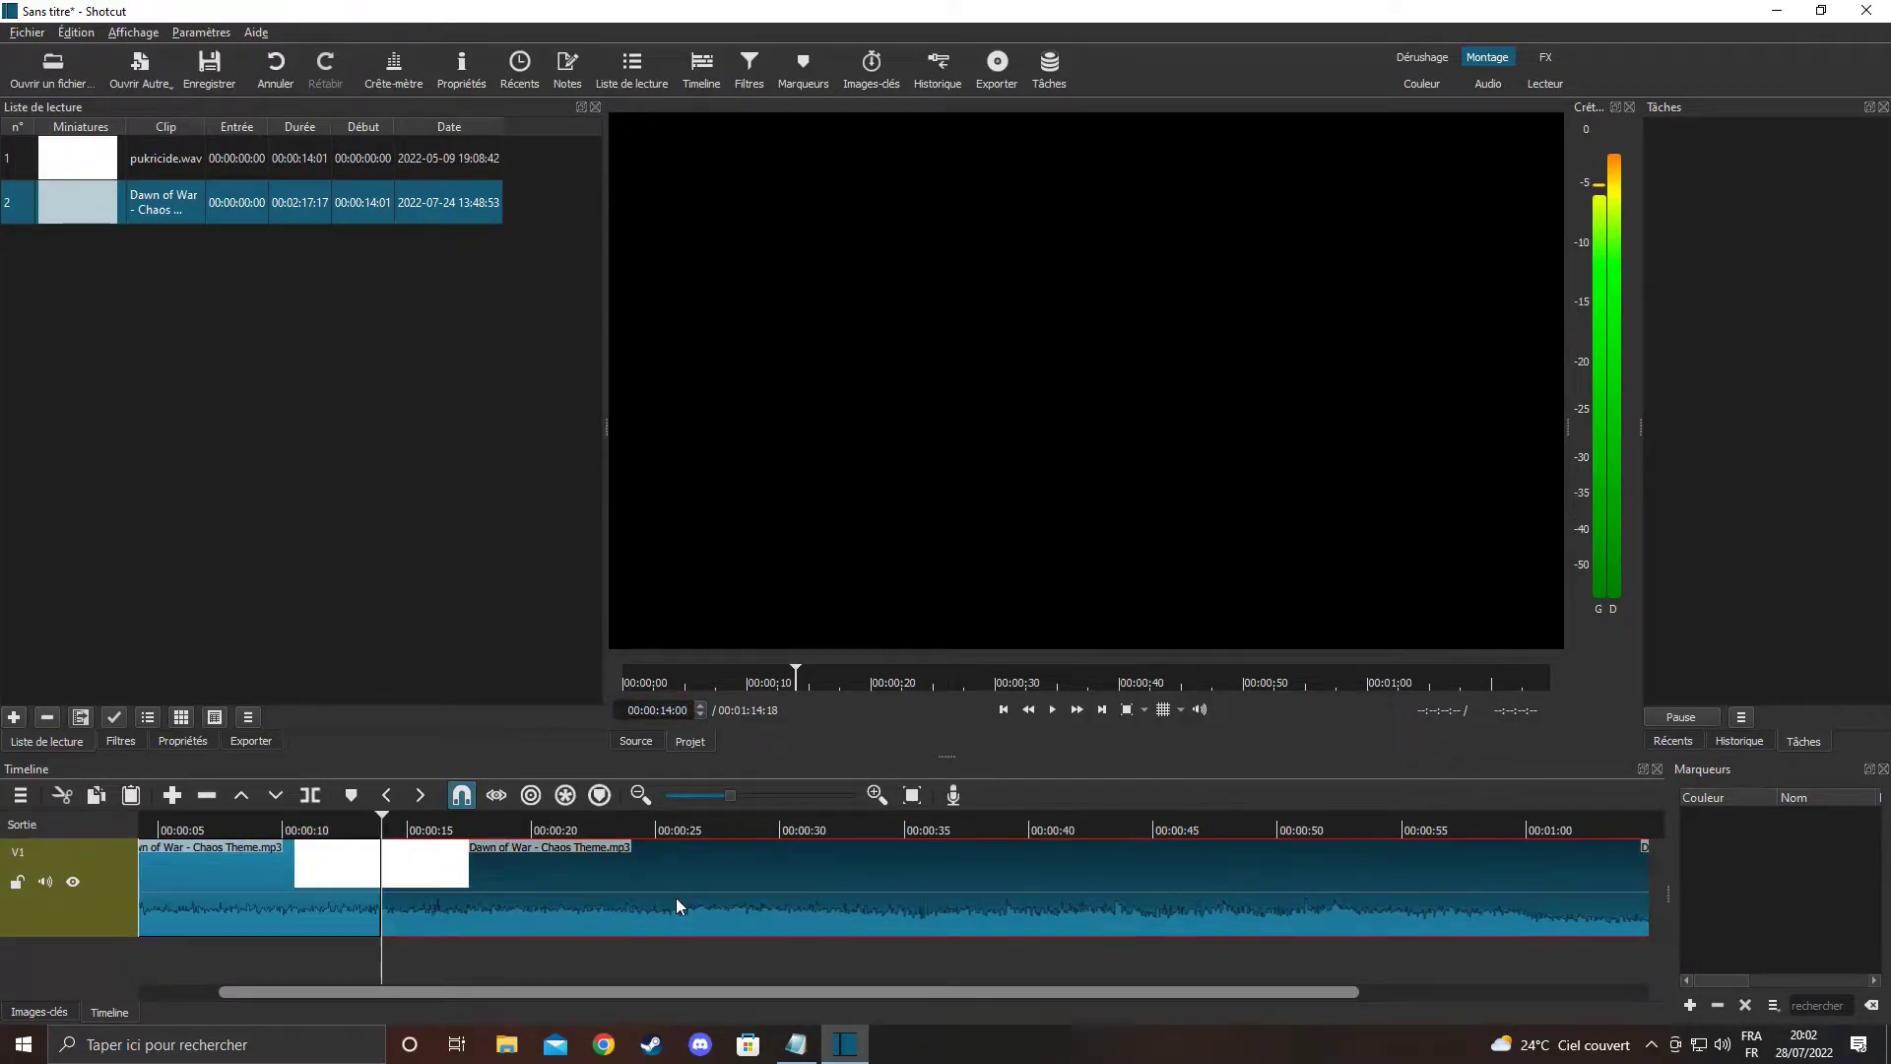
key("Delete")
Add a Gain / Volume filter to the trimmed Chaos Theme clip with its level at 6.5 dB
left_click_drag(440, 830, 153, 830)
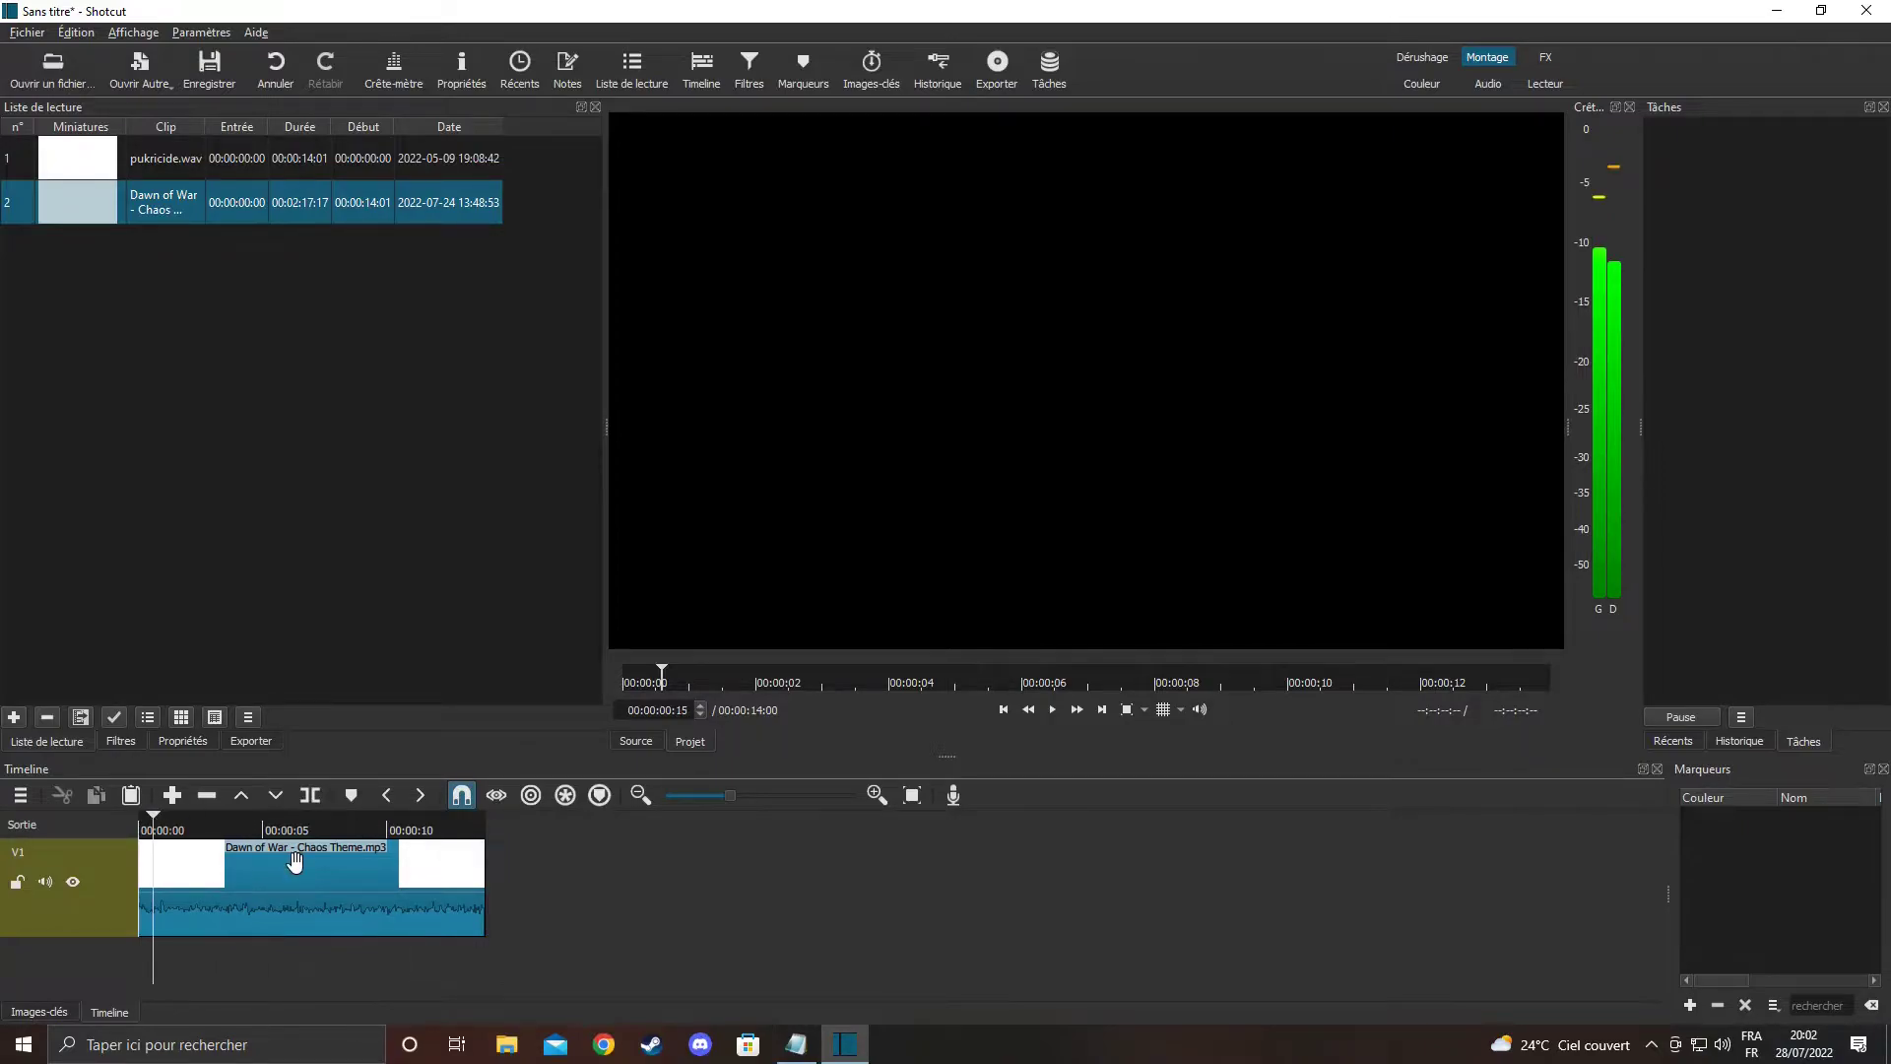
left_click(300, 872)
left_click(740, 84)
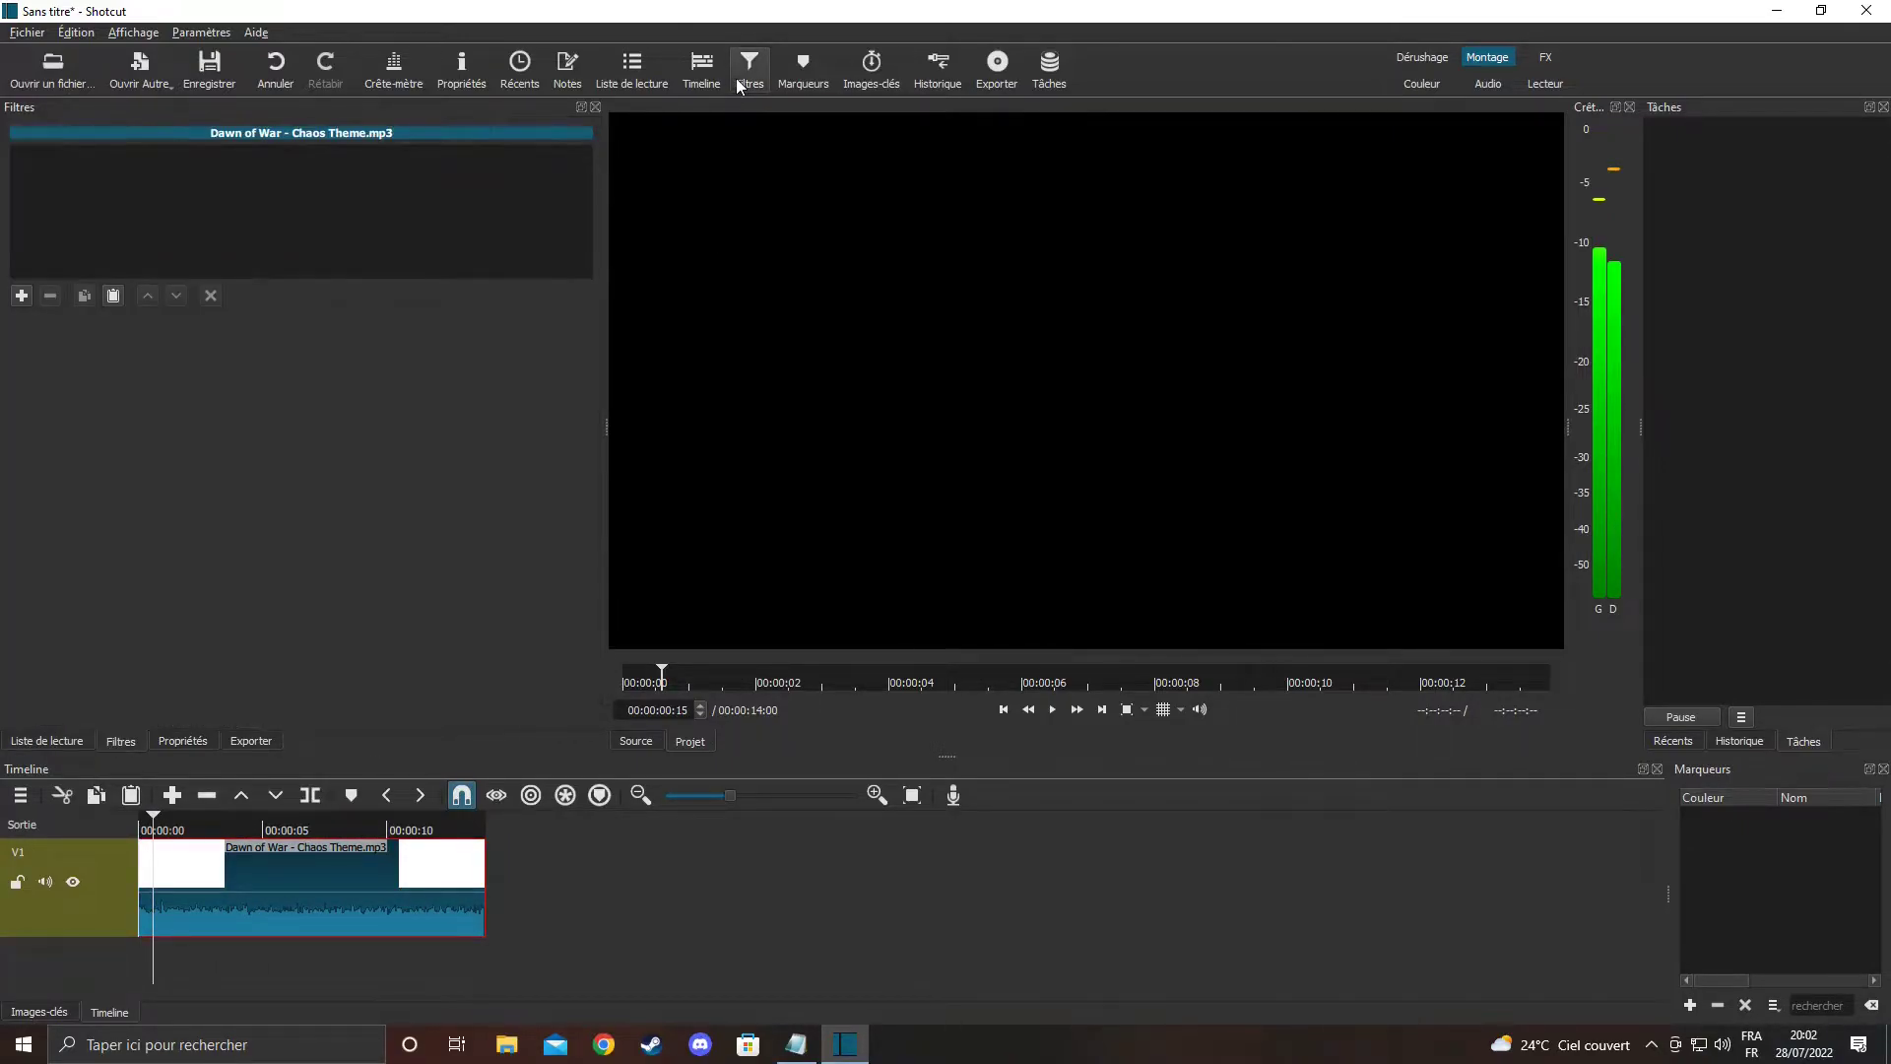
left_click(21, 295)
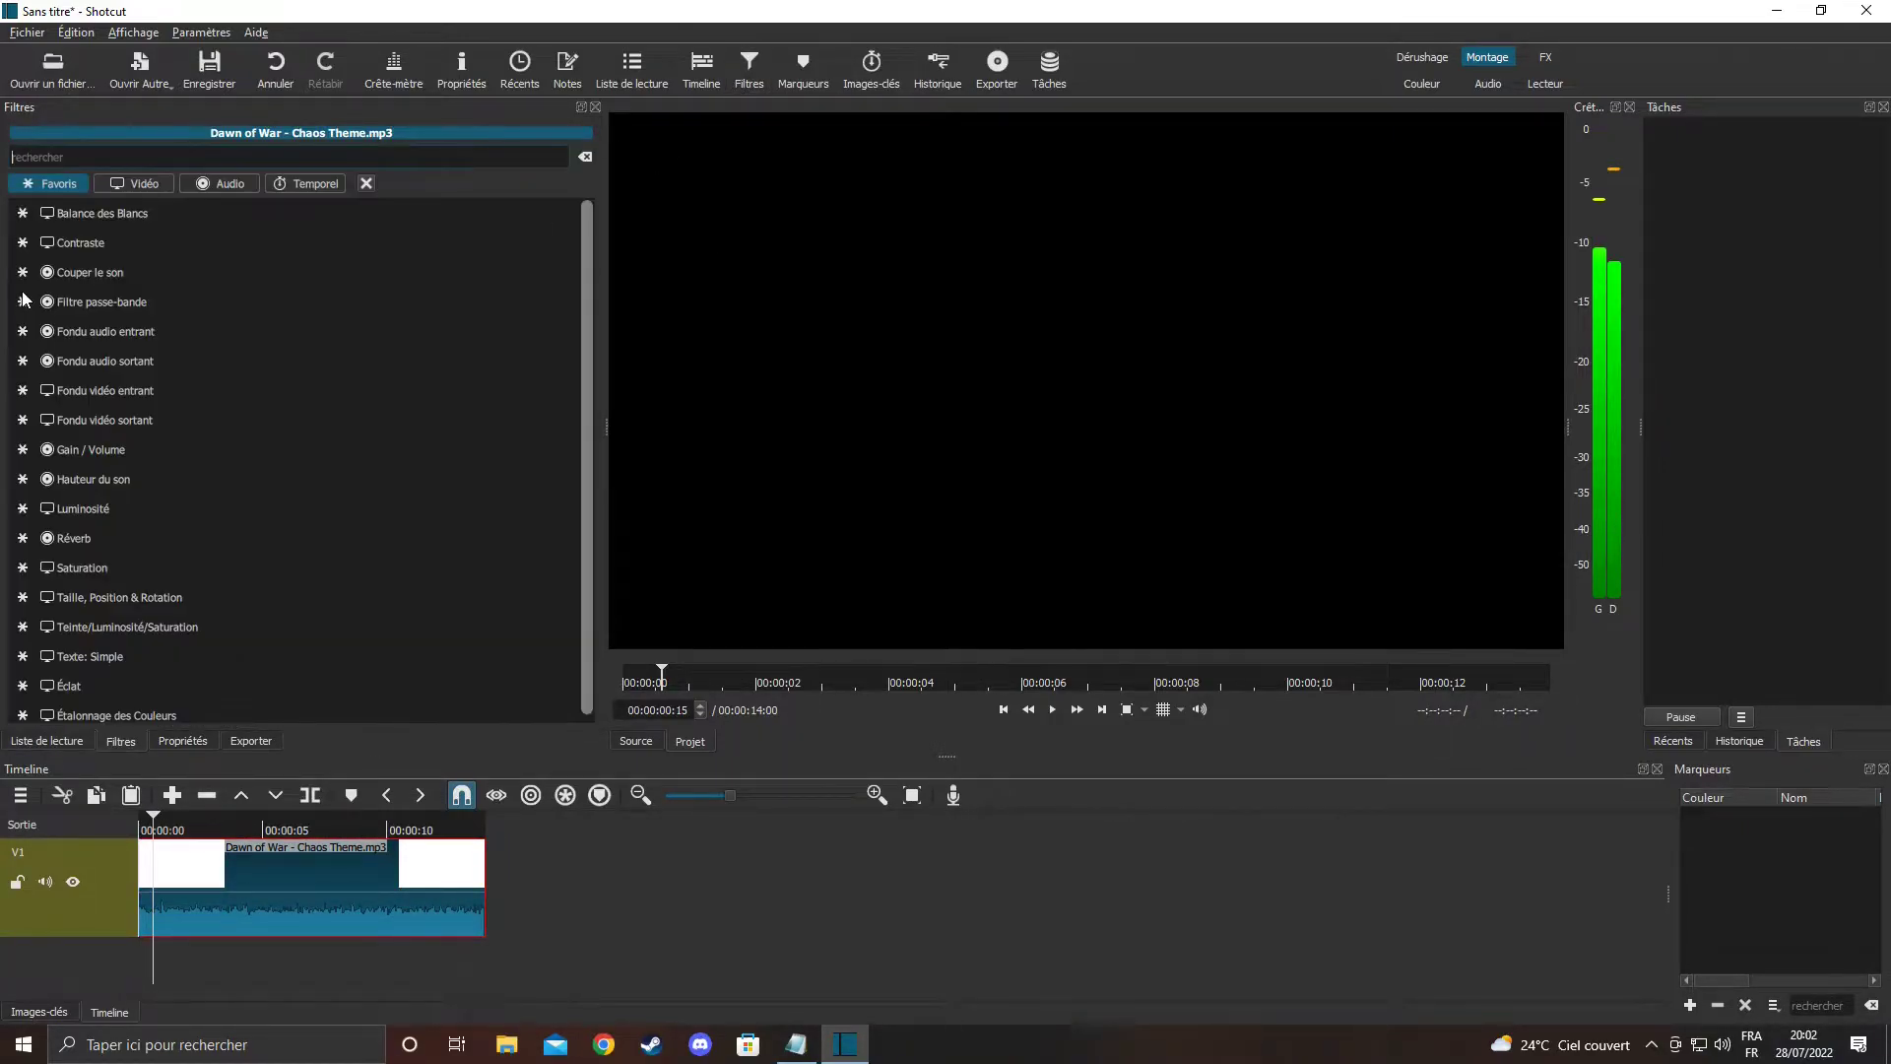
left_click(91, 451)
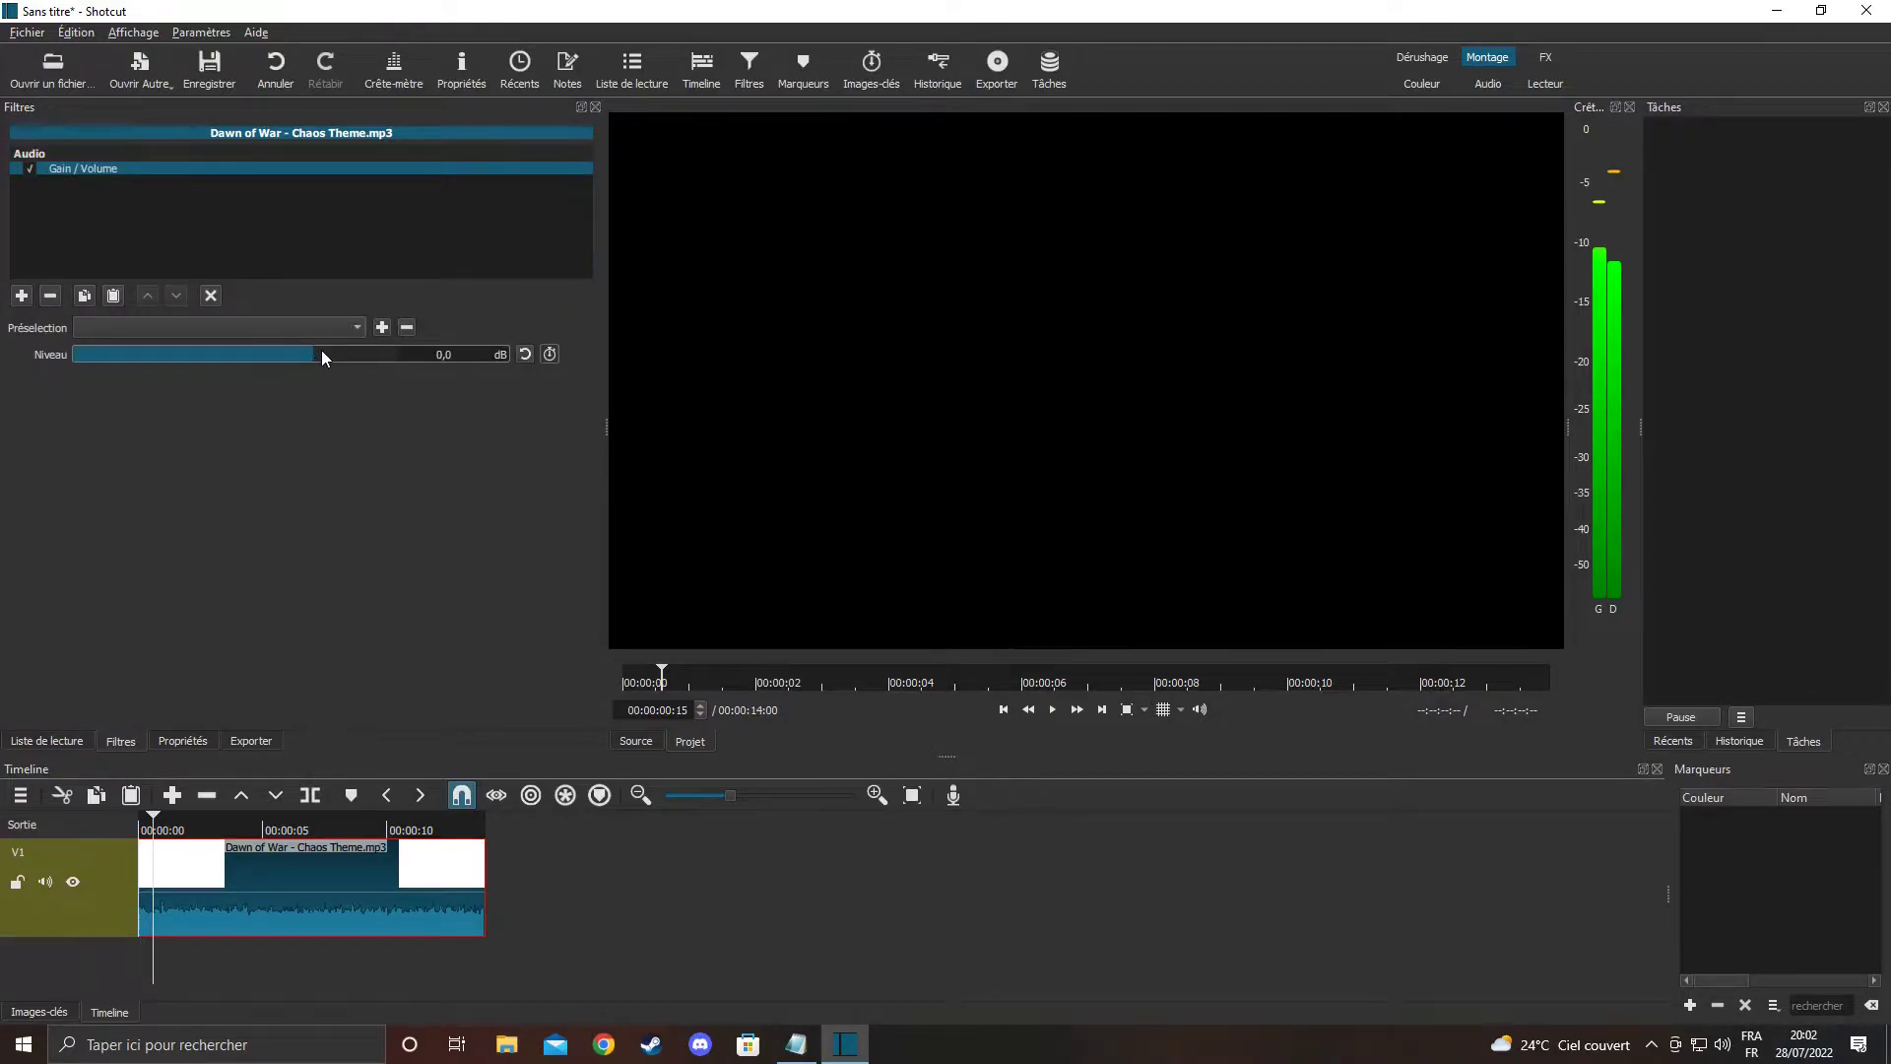
left_click_drag(322, 355, 337, 354)
Play back the first seconds of the Chaos Theme clip to check its volume
left_click_drag(661, 671, 650, 671)
left_click(1054, 710)
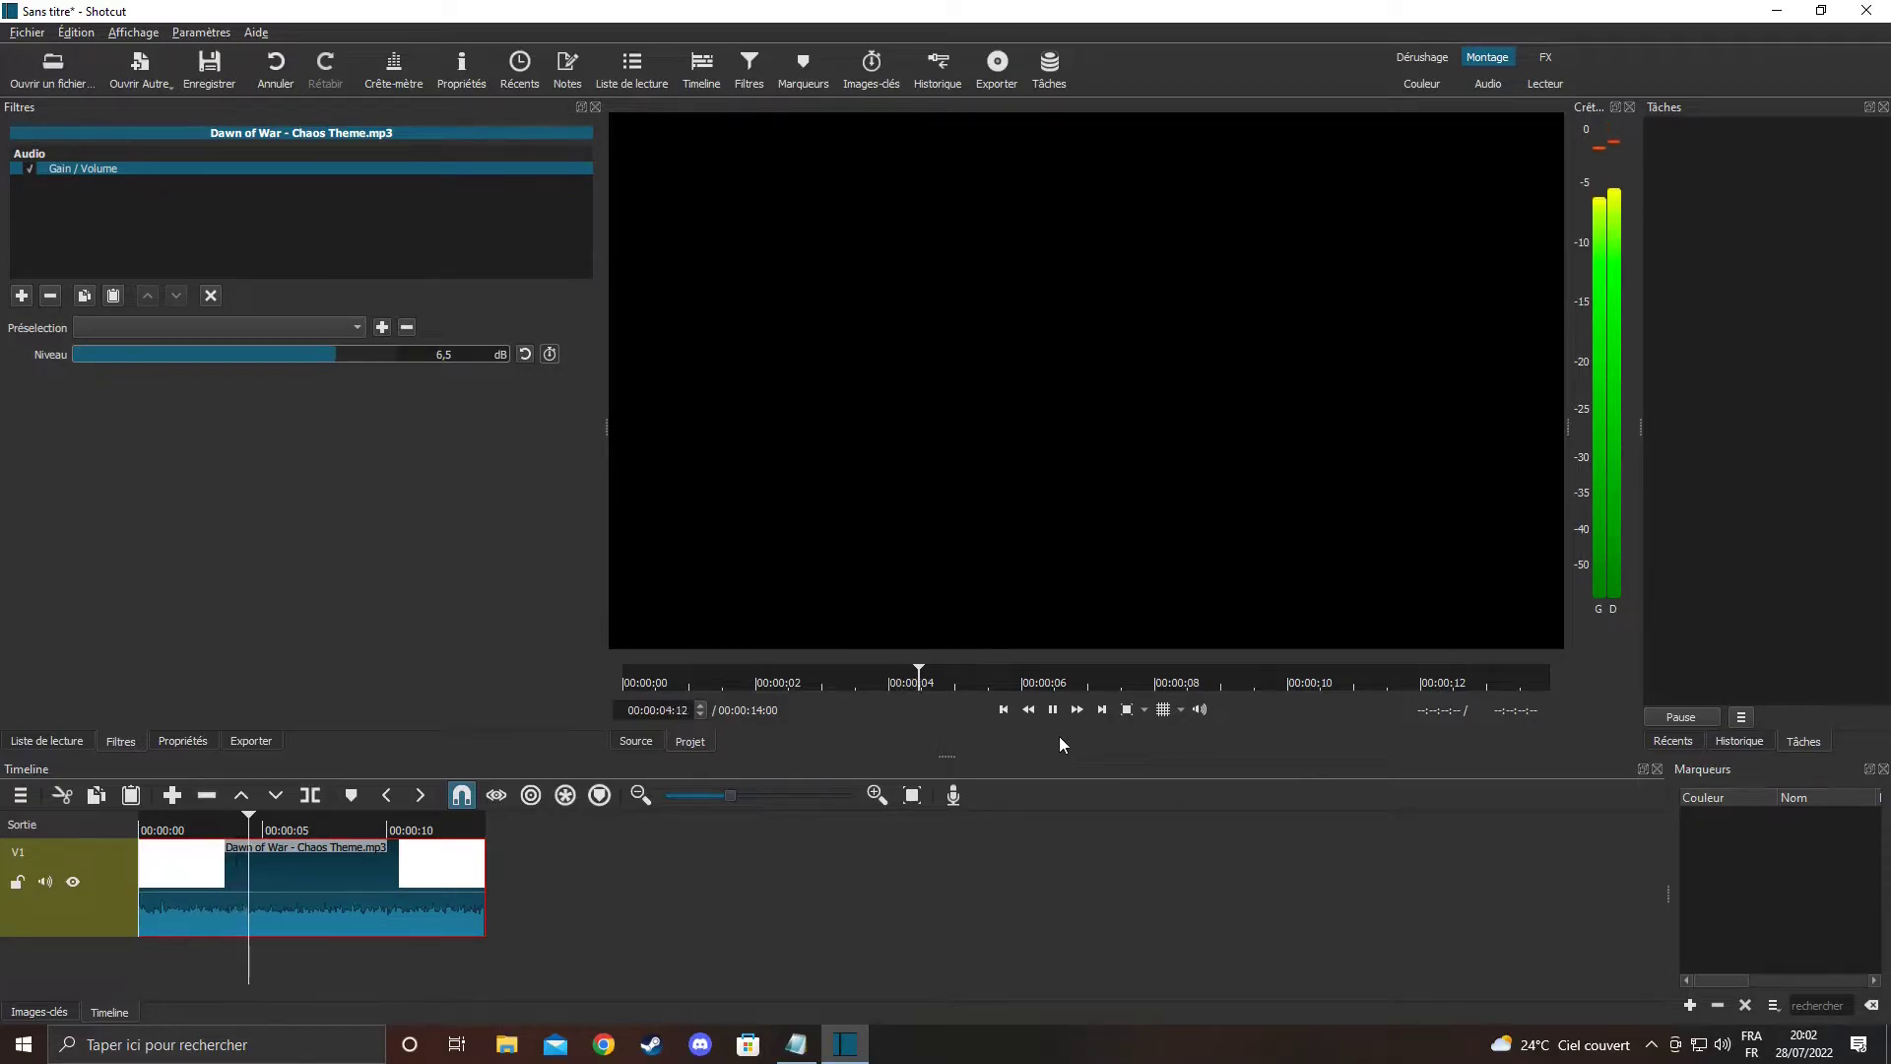
left_click(1054, 713)
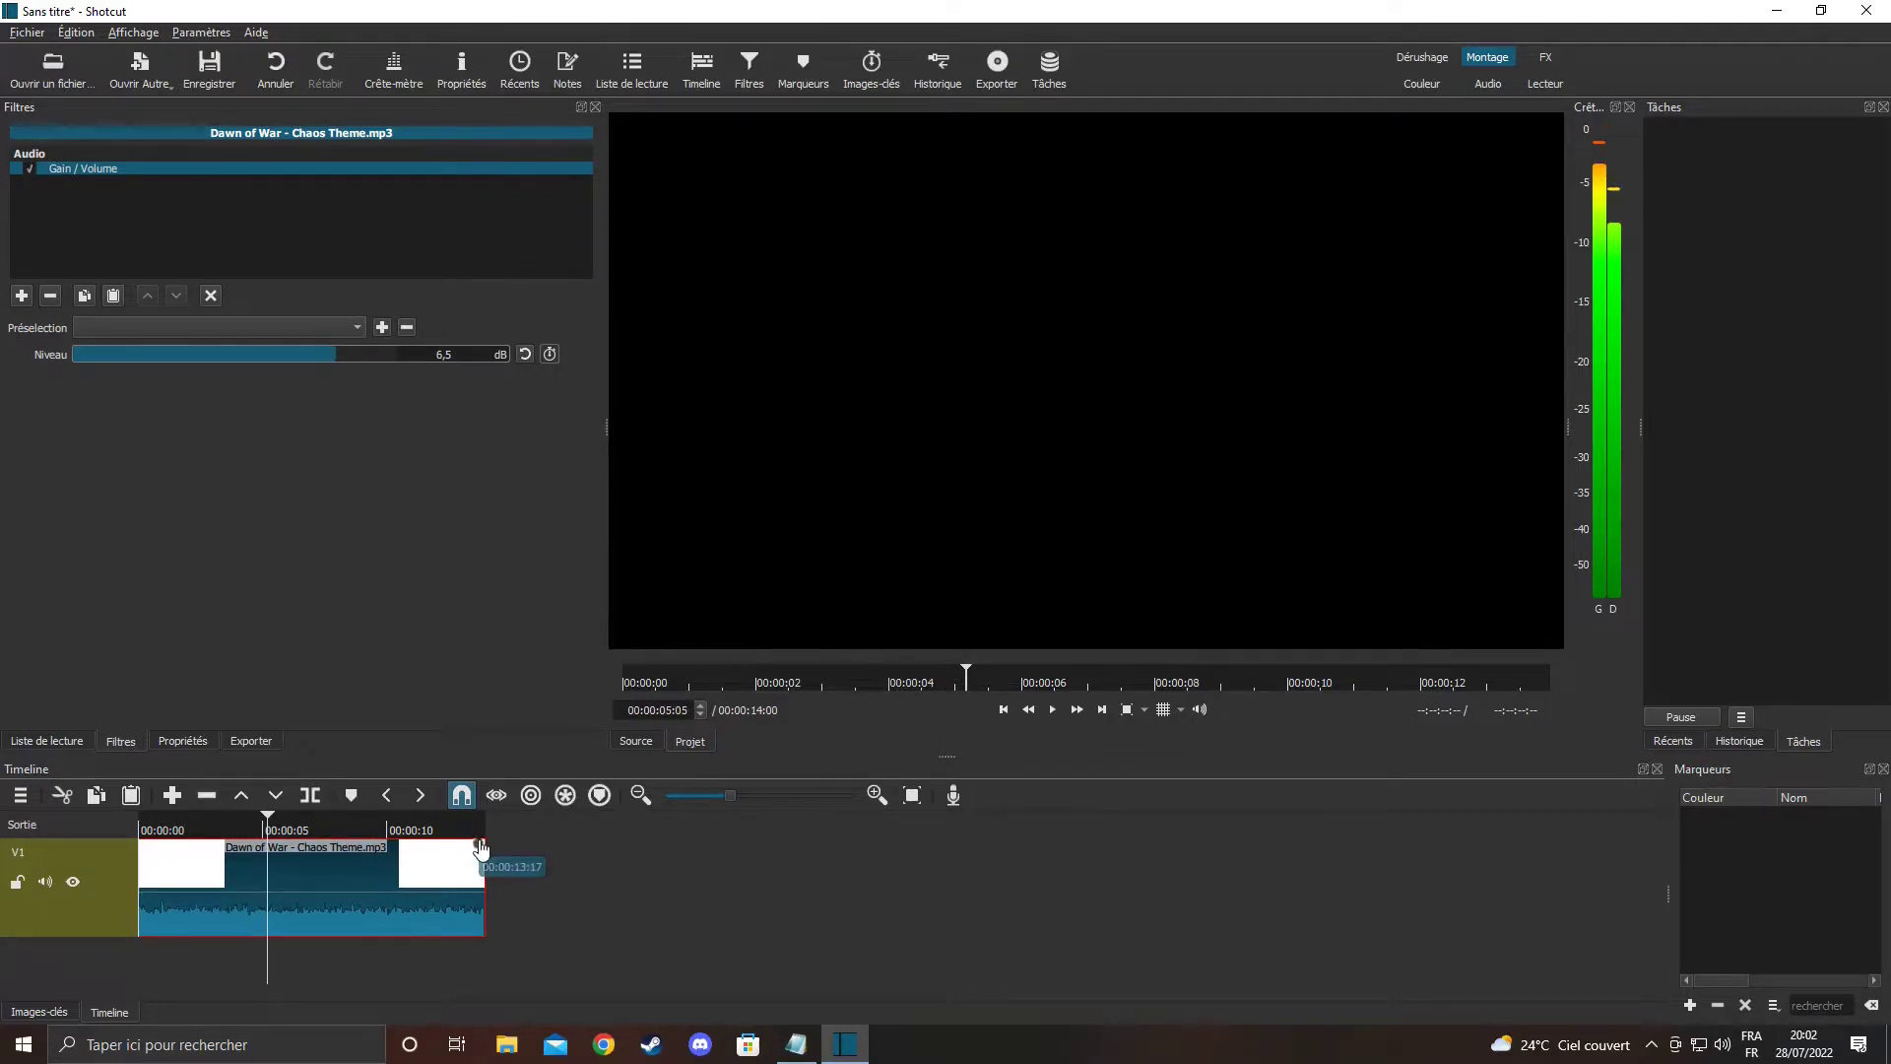
Add a short audio fade-out at the end and a short fade-in at the start of the Chaos Theme clip
left_click_drag(480, 849, 445, 853)
left_click_drag(146, 847, 167, 836)
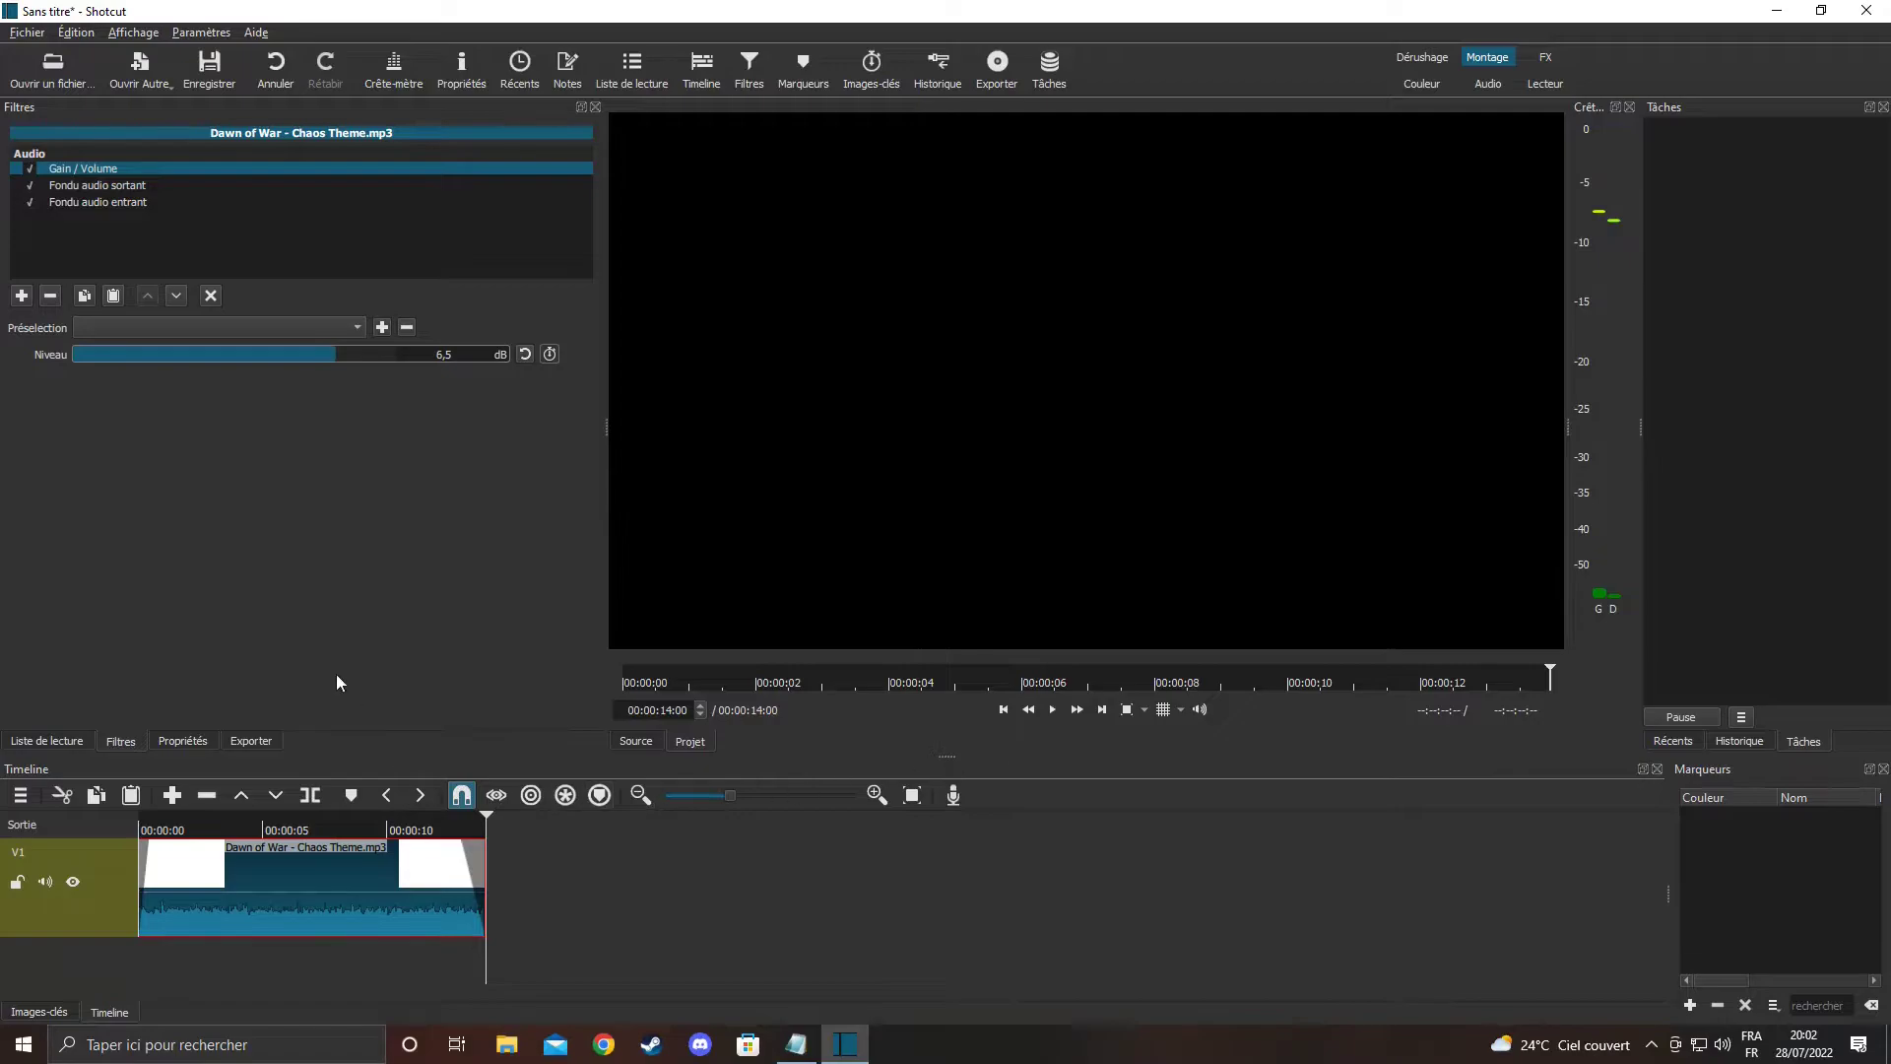
Choose the WAV audio preset for the export, then switch to the Notepad notes
left_click(240, 747)
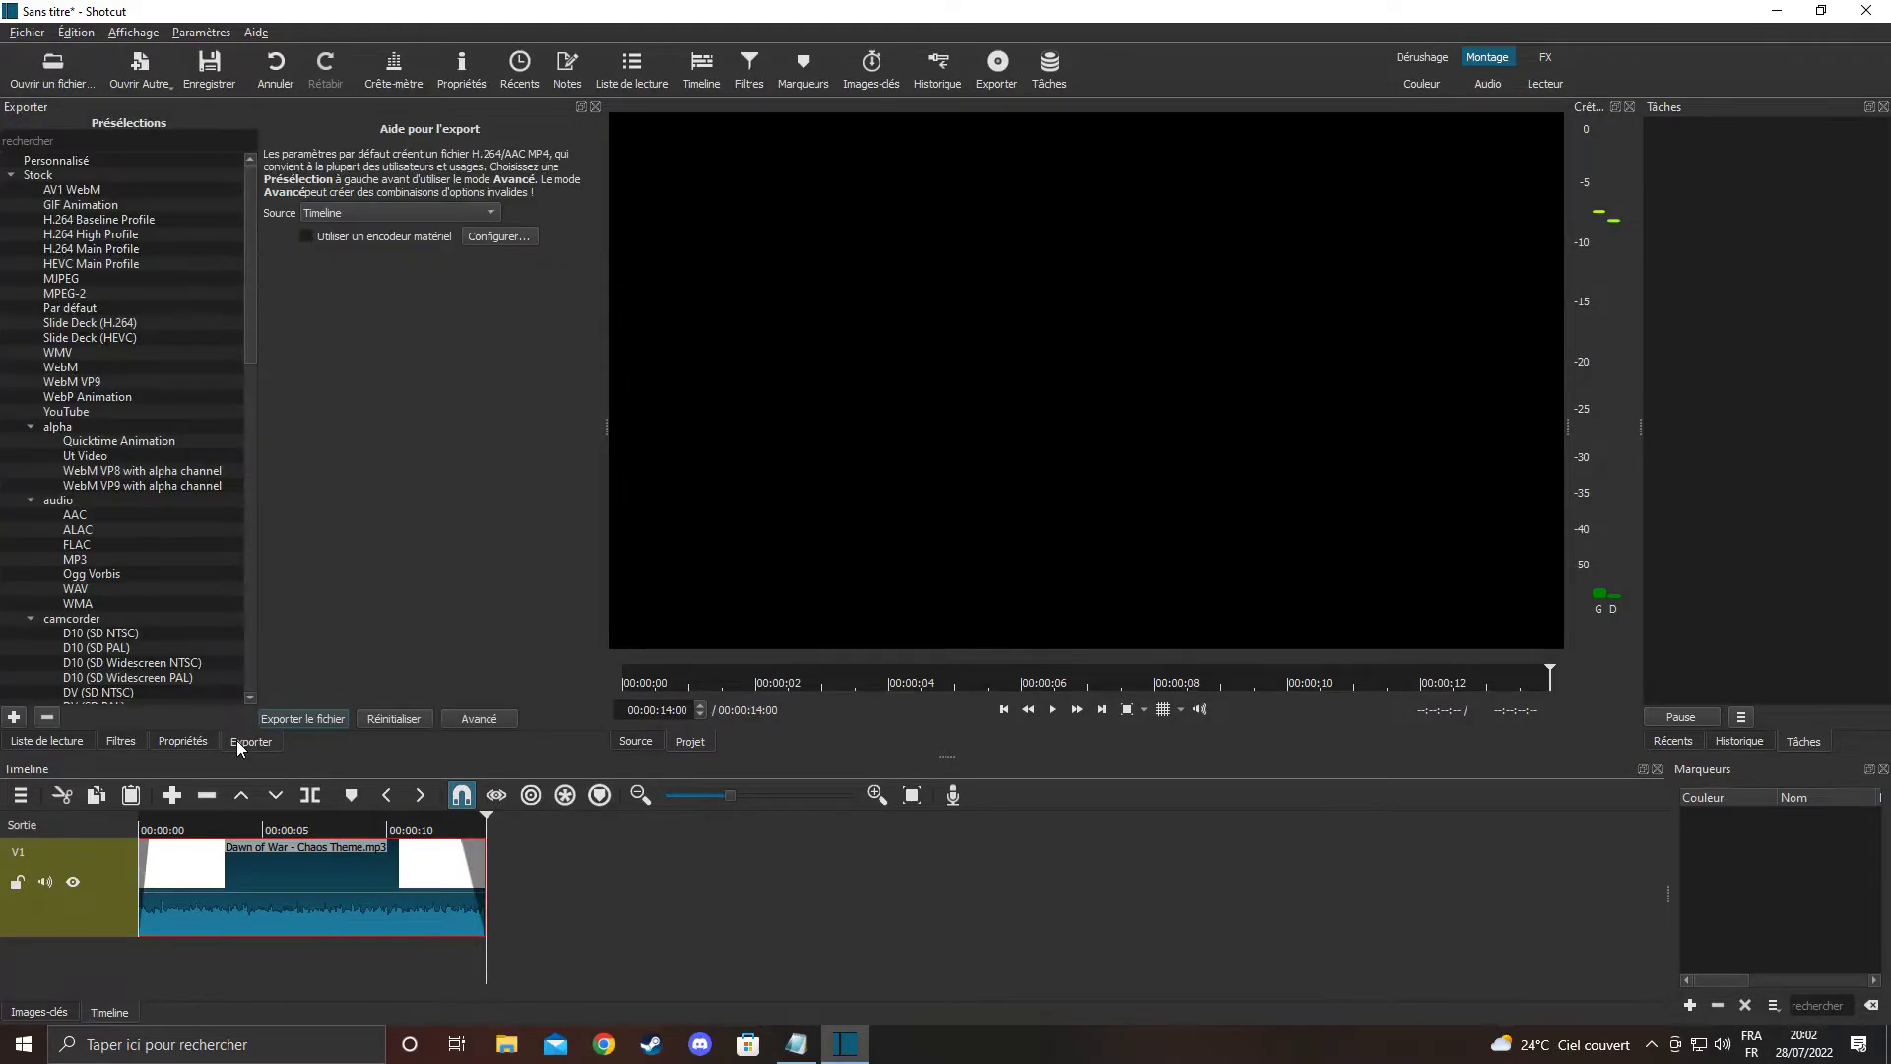
left_click(84, 591)
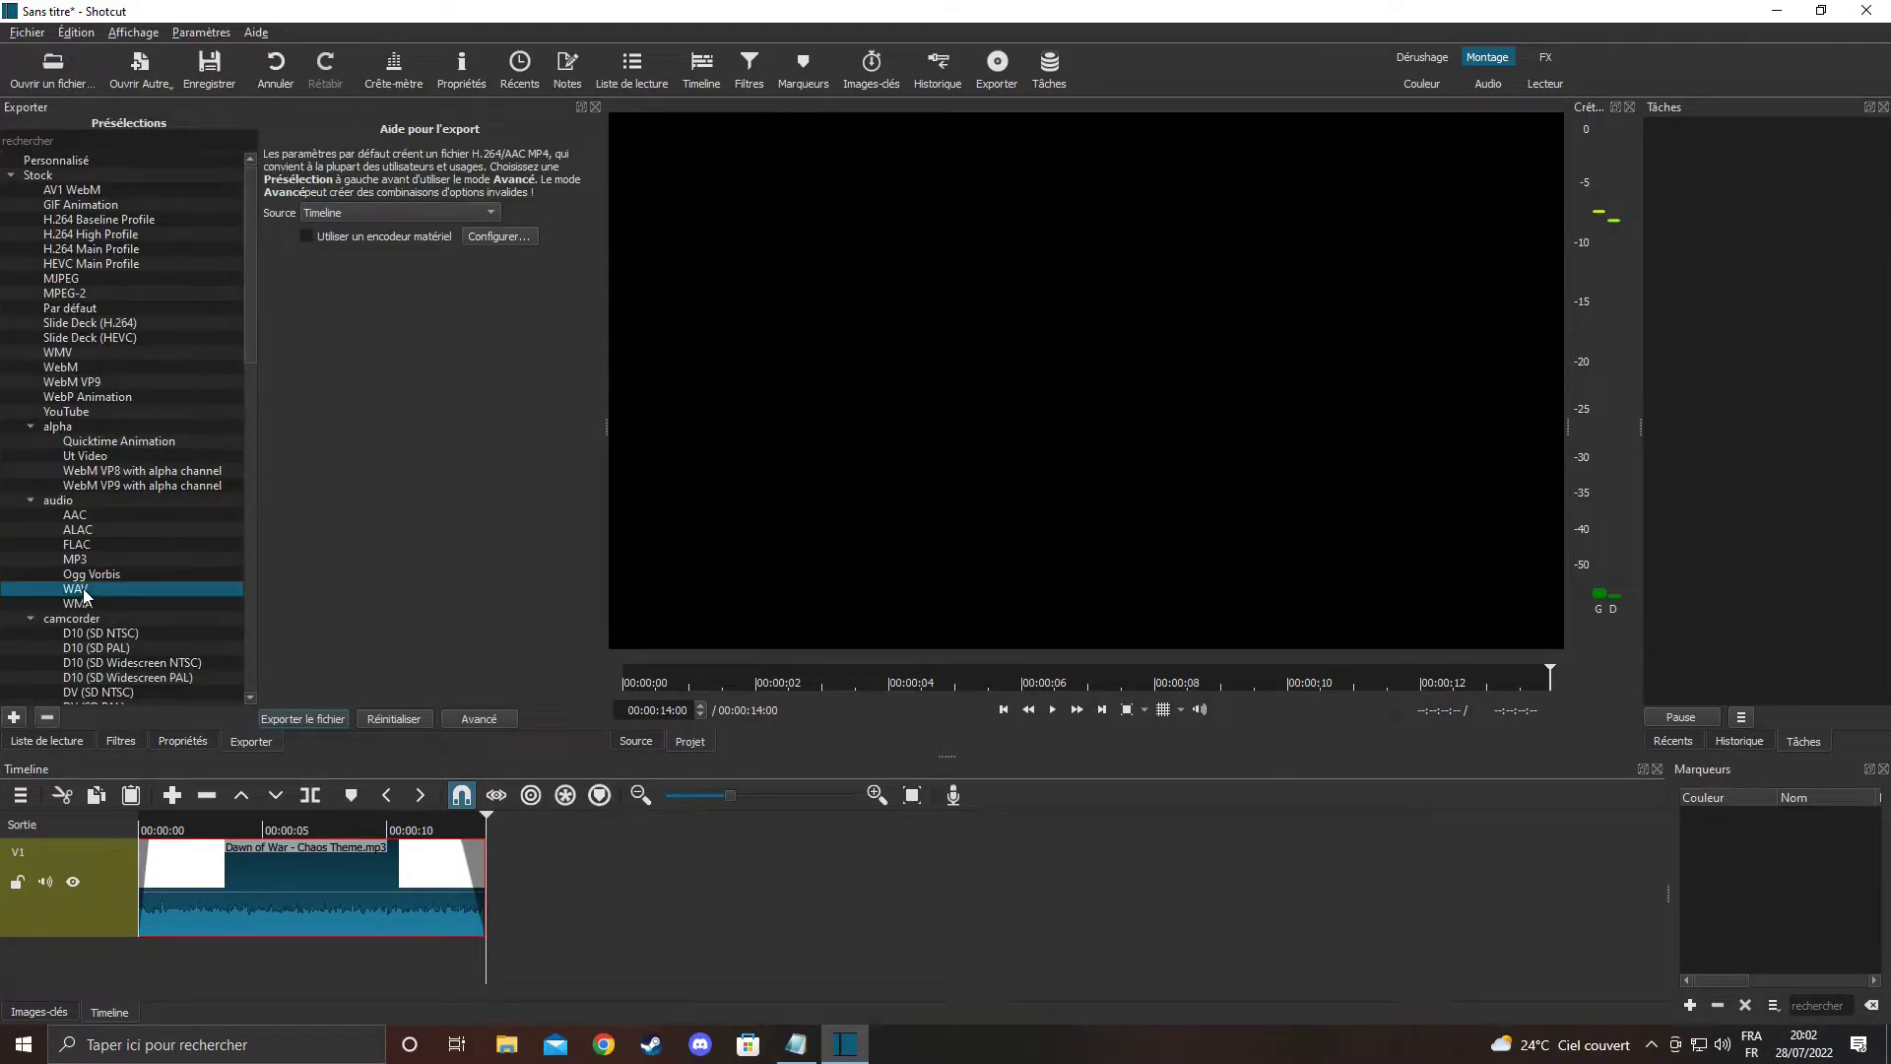
left_click(796, 1044)
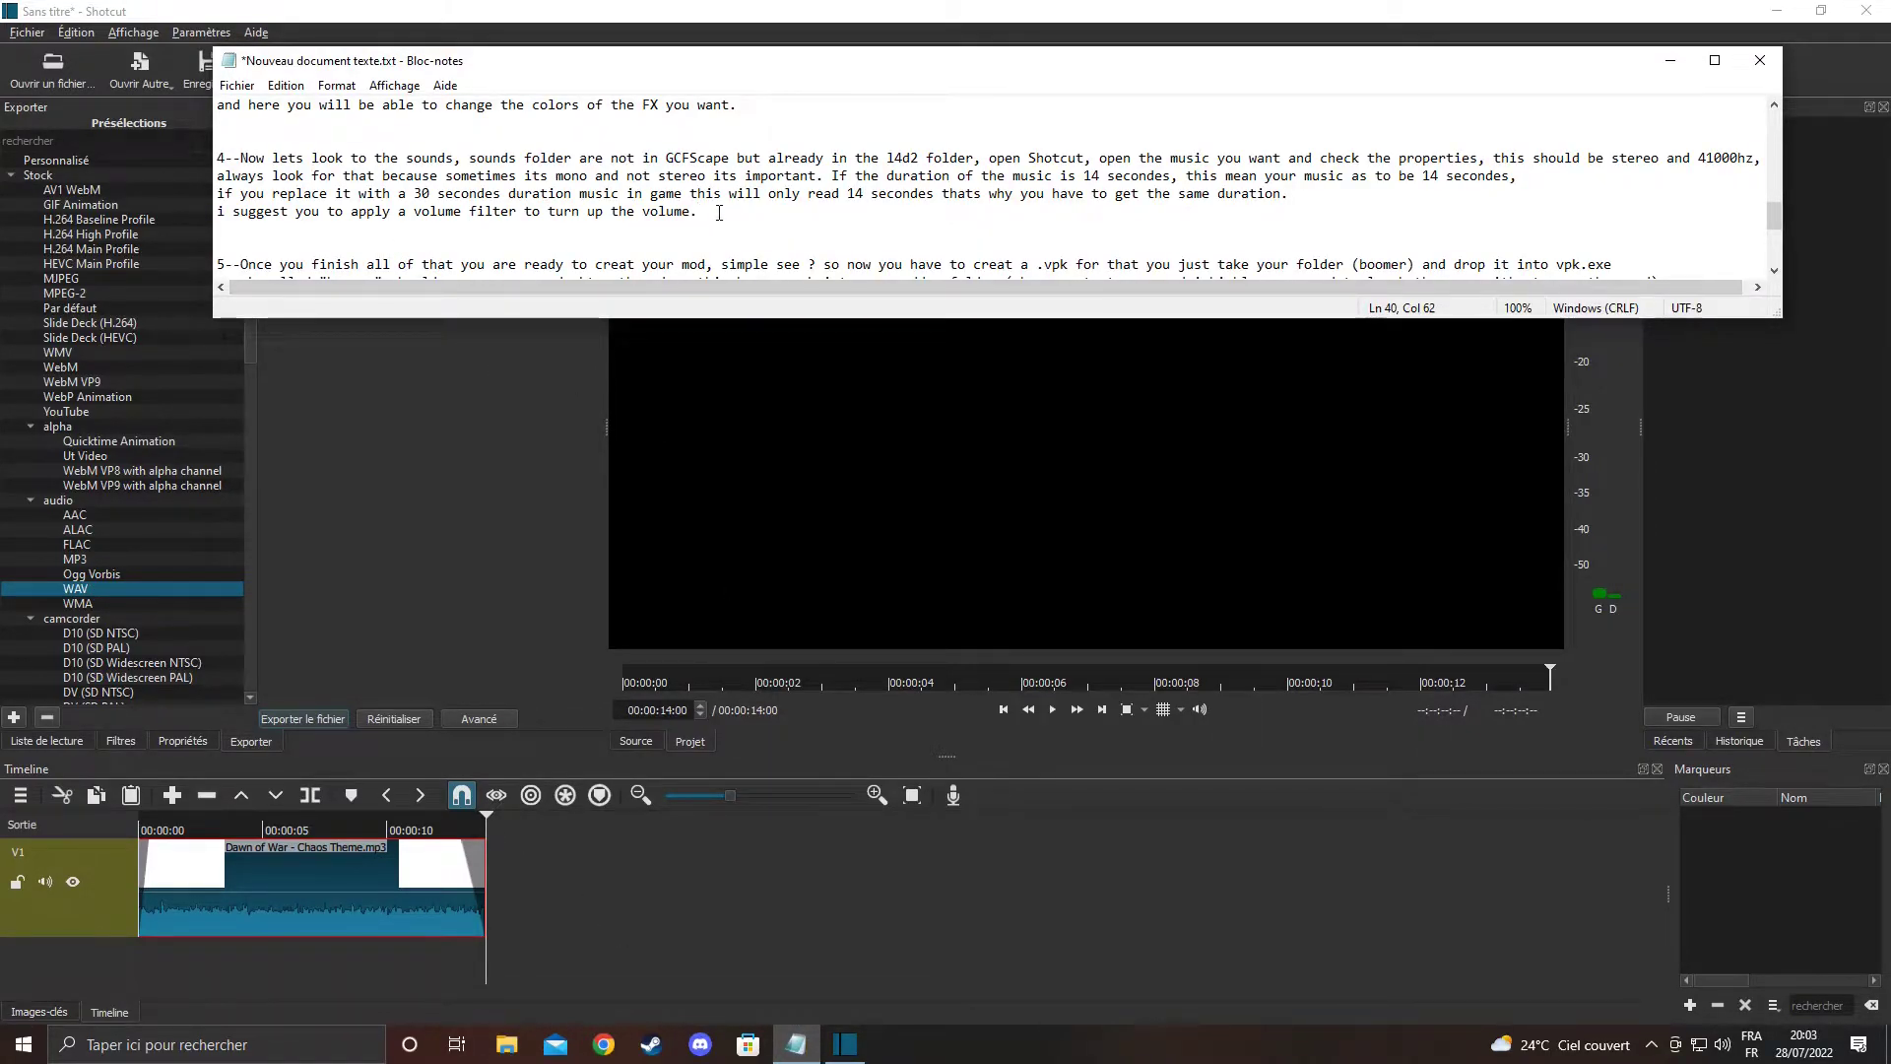
Add "EXPORT IN WAV" to the end of the volume filter line in the notes and return to Shotcut
type("EXPORT IN WAV")
left_click(1671, 61)
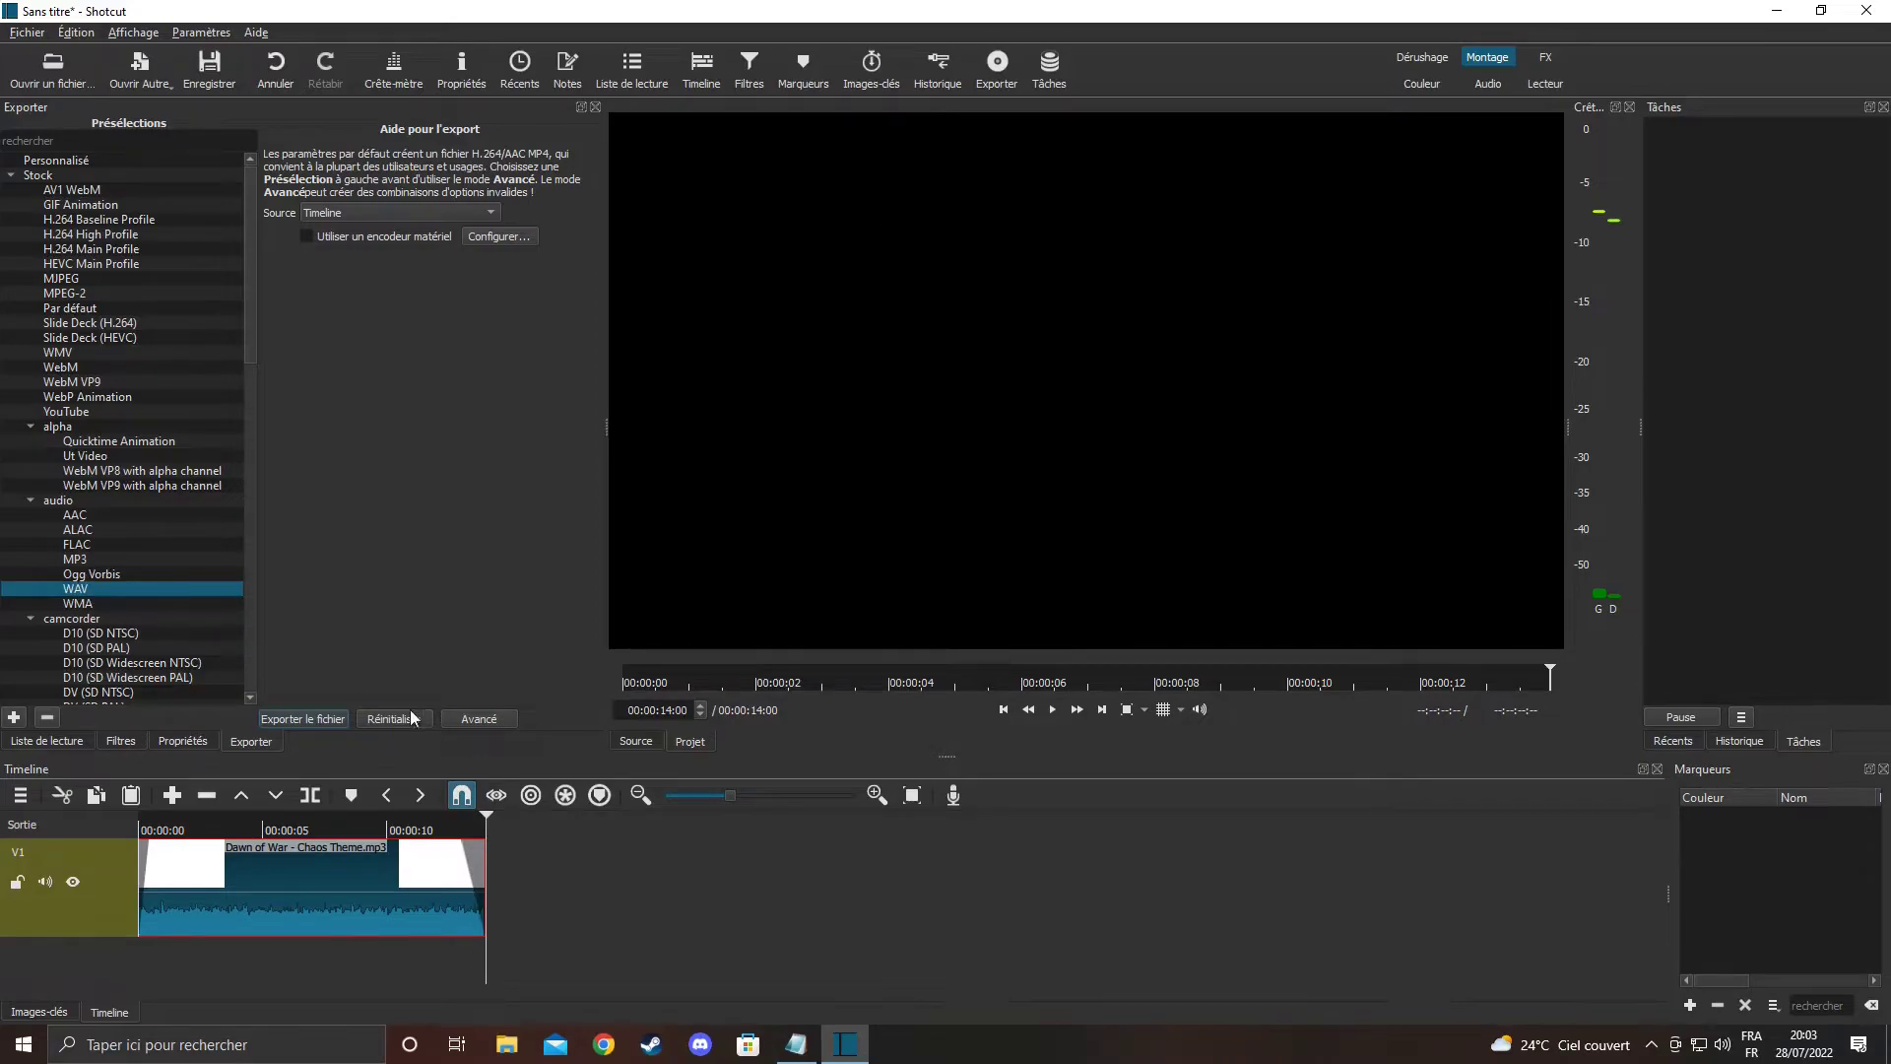
Set the audio sample rate to 44100 Hz in the advanced WAV export settings
left_click(479, 719)
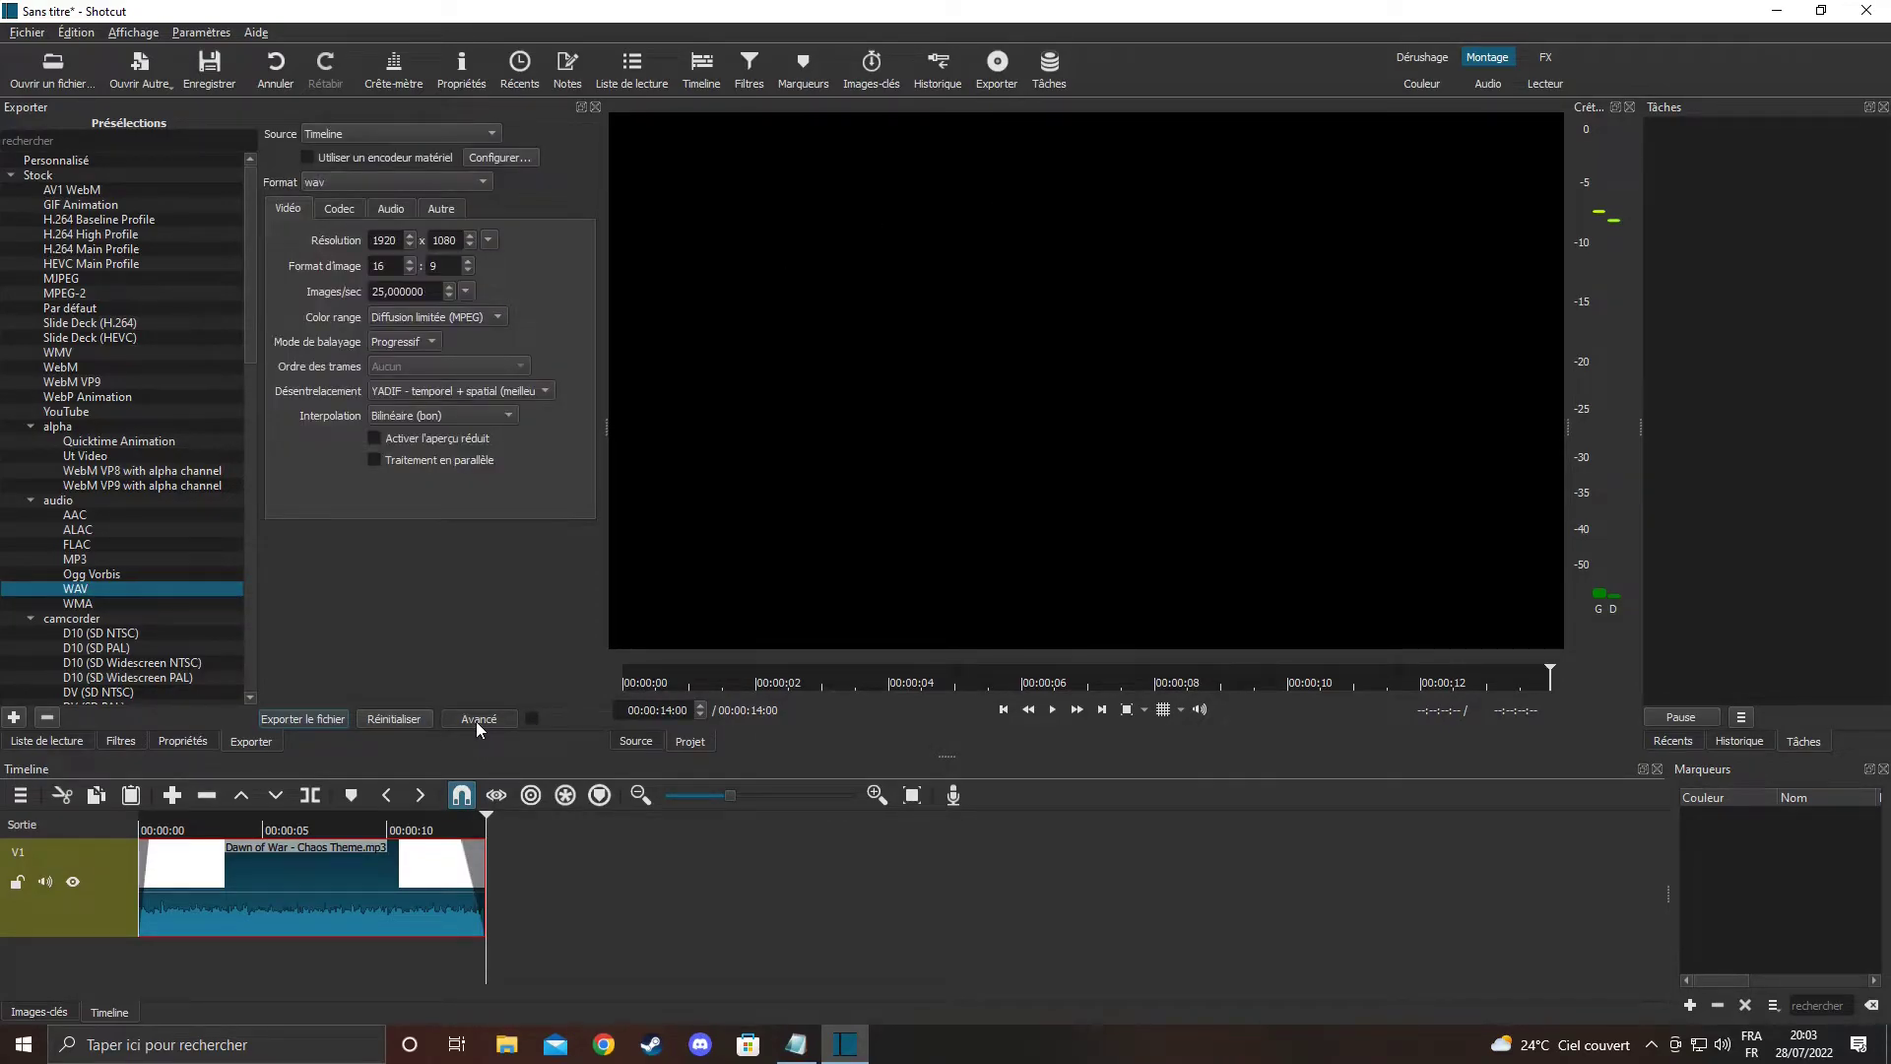
left_click(403, 210)
left_click(459, 262)
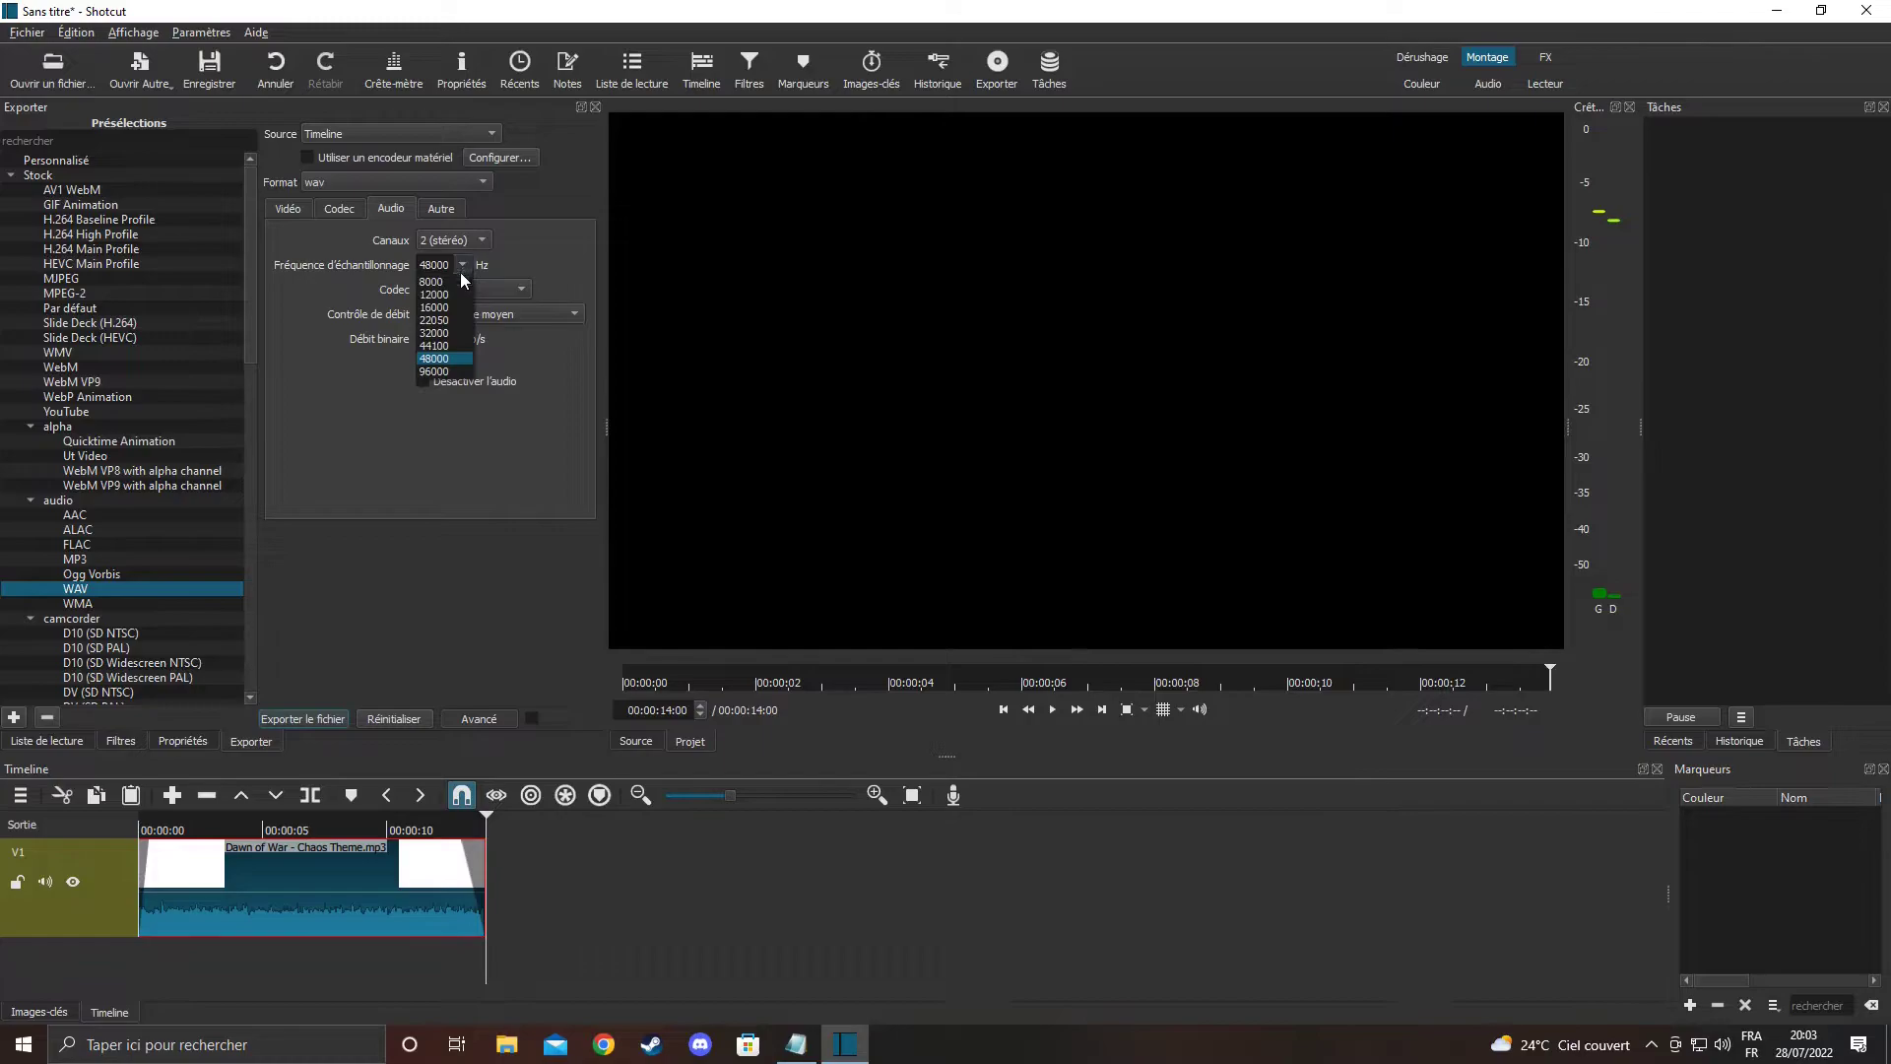
left_click(434, 346)
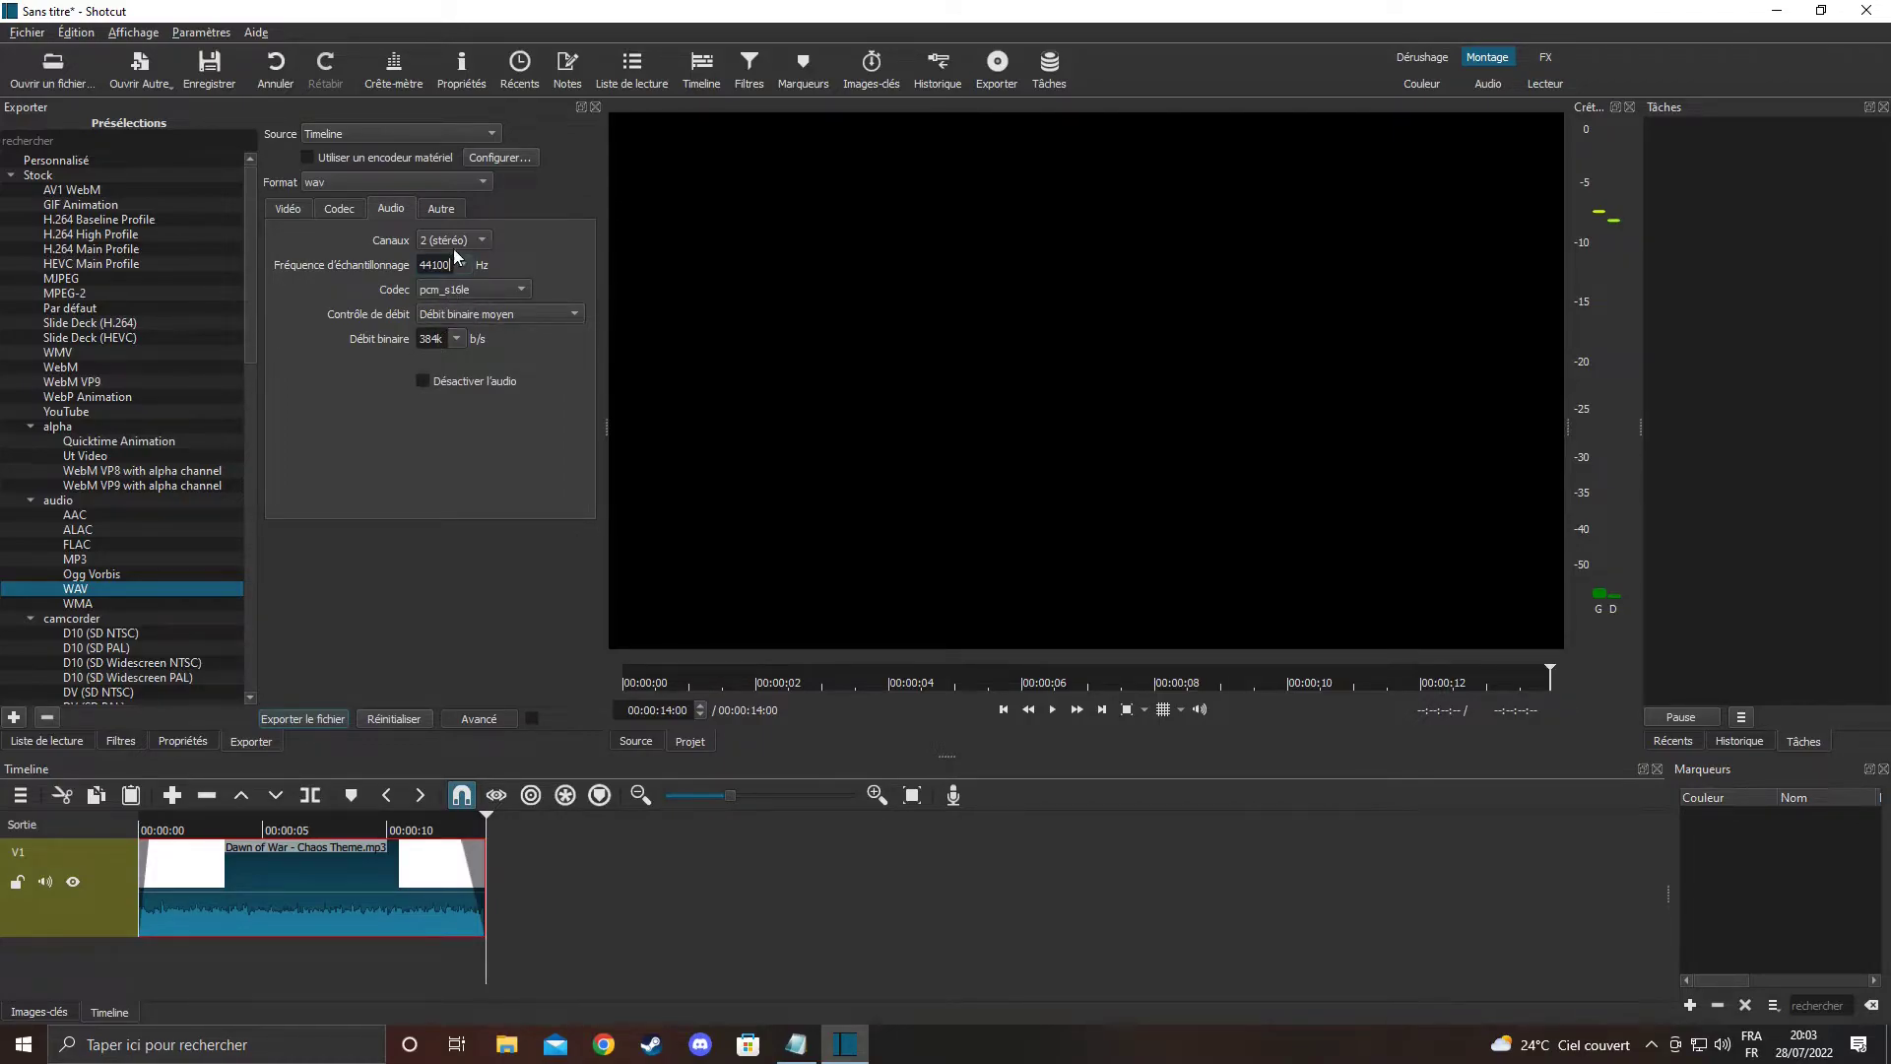
Export the timeline as pukricide2.wav into the Boomer mod's sound\music\terror folder
left_click(334, 717)
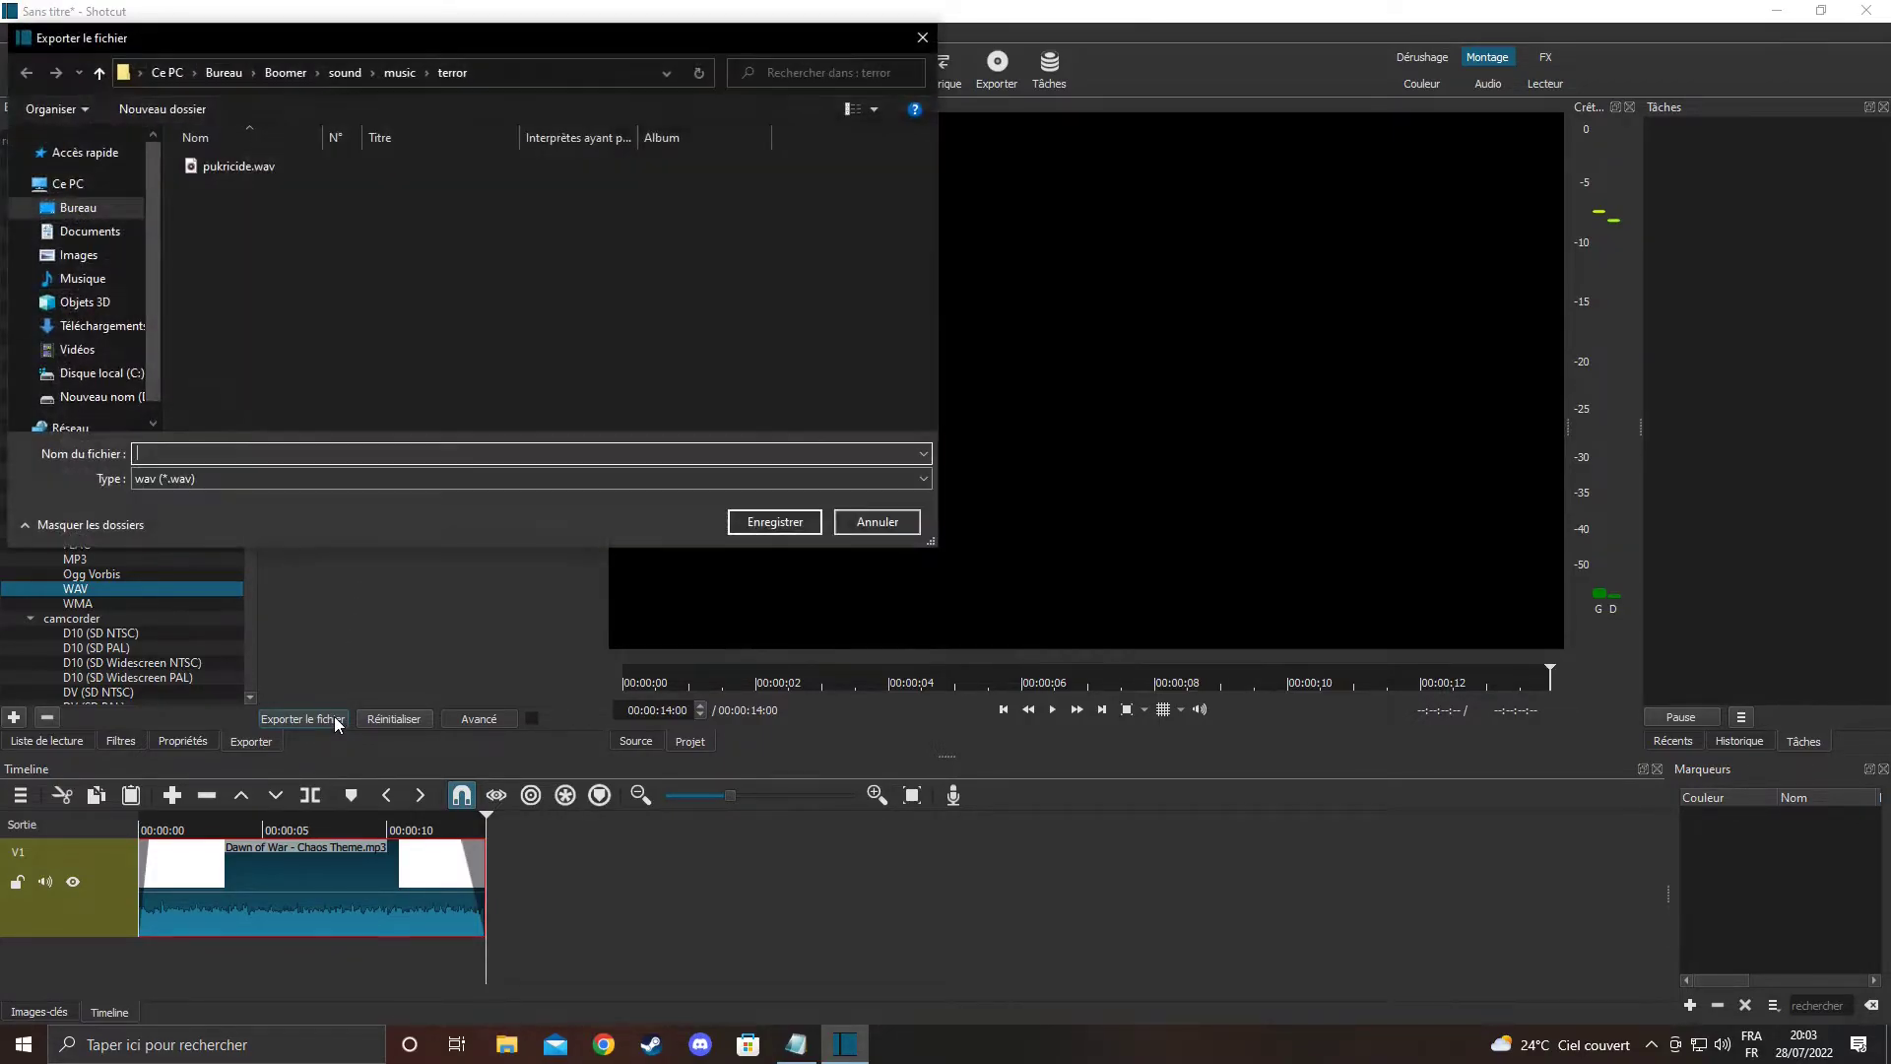
left_click(246, 169)
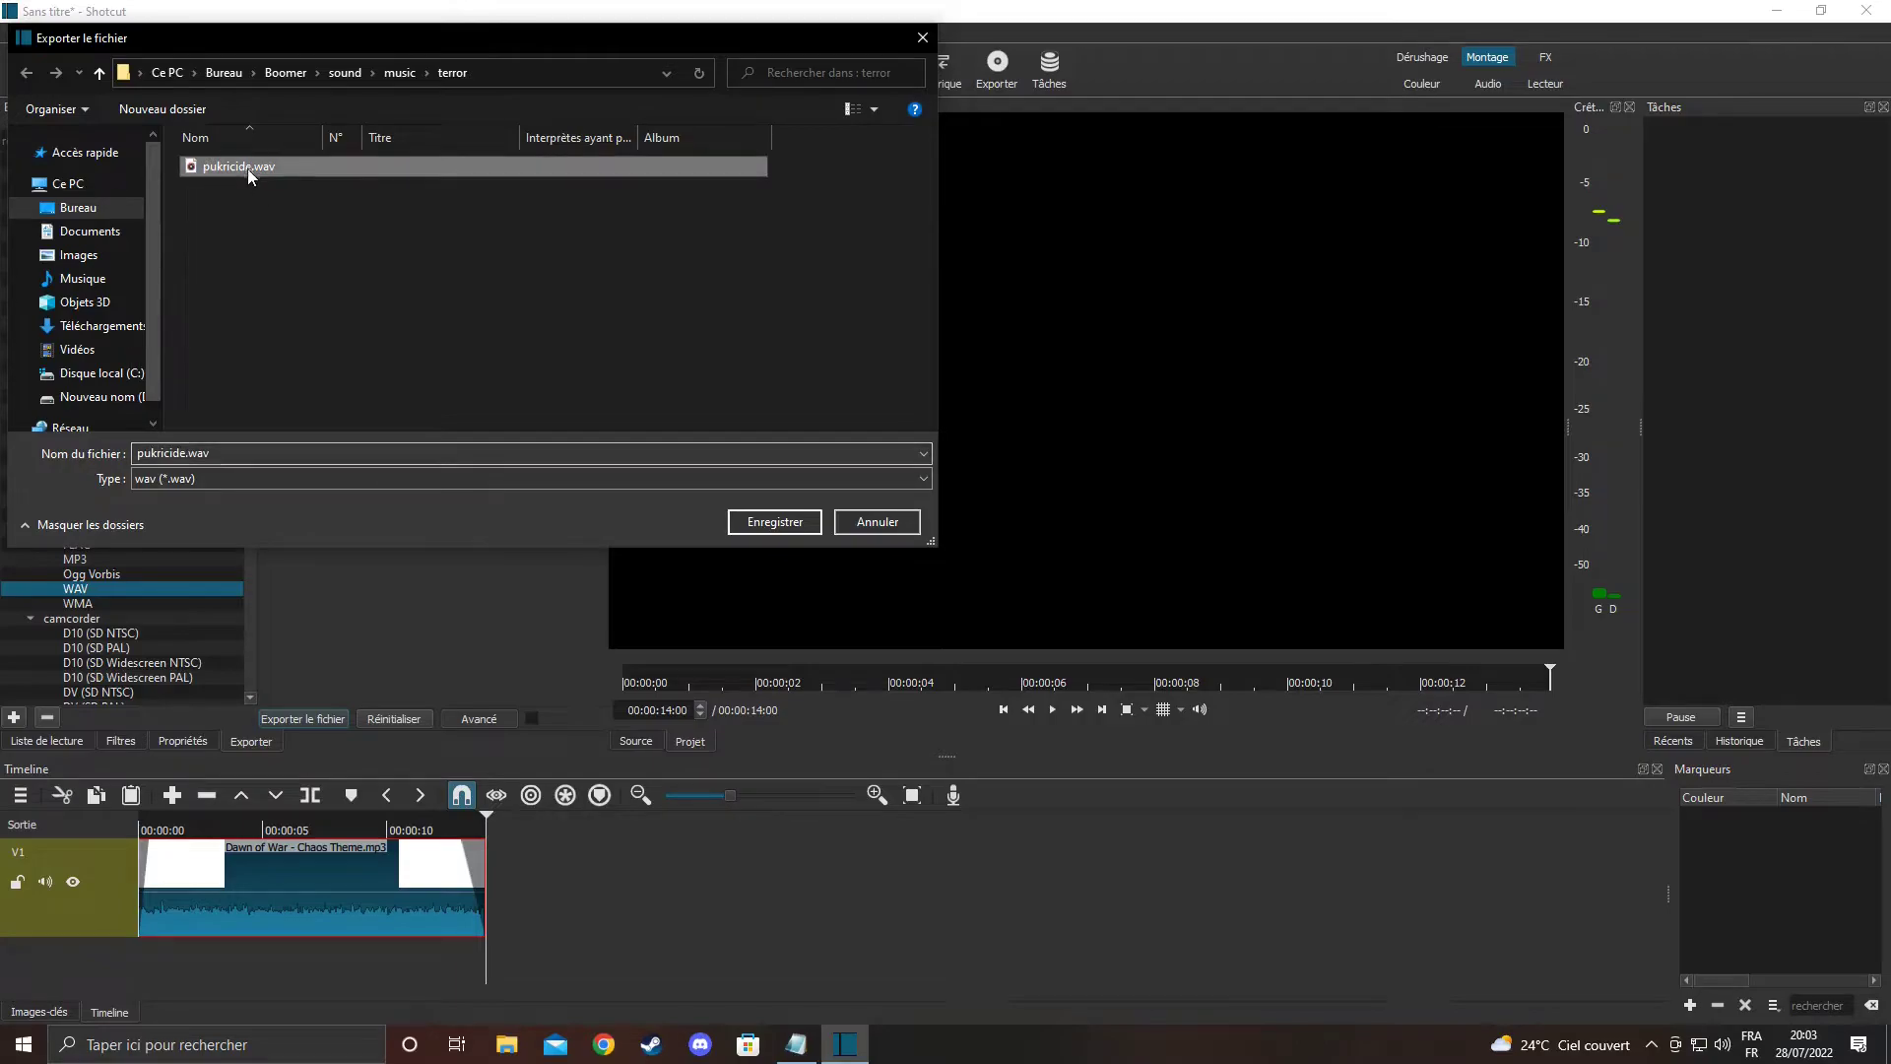
left_click(186, 460)
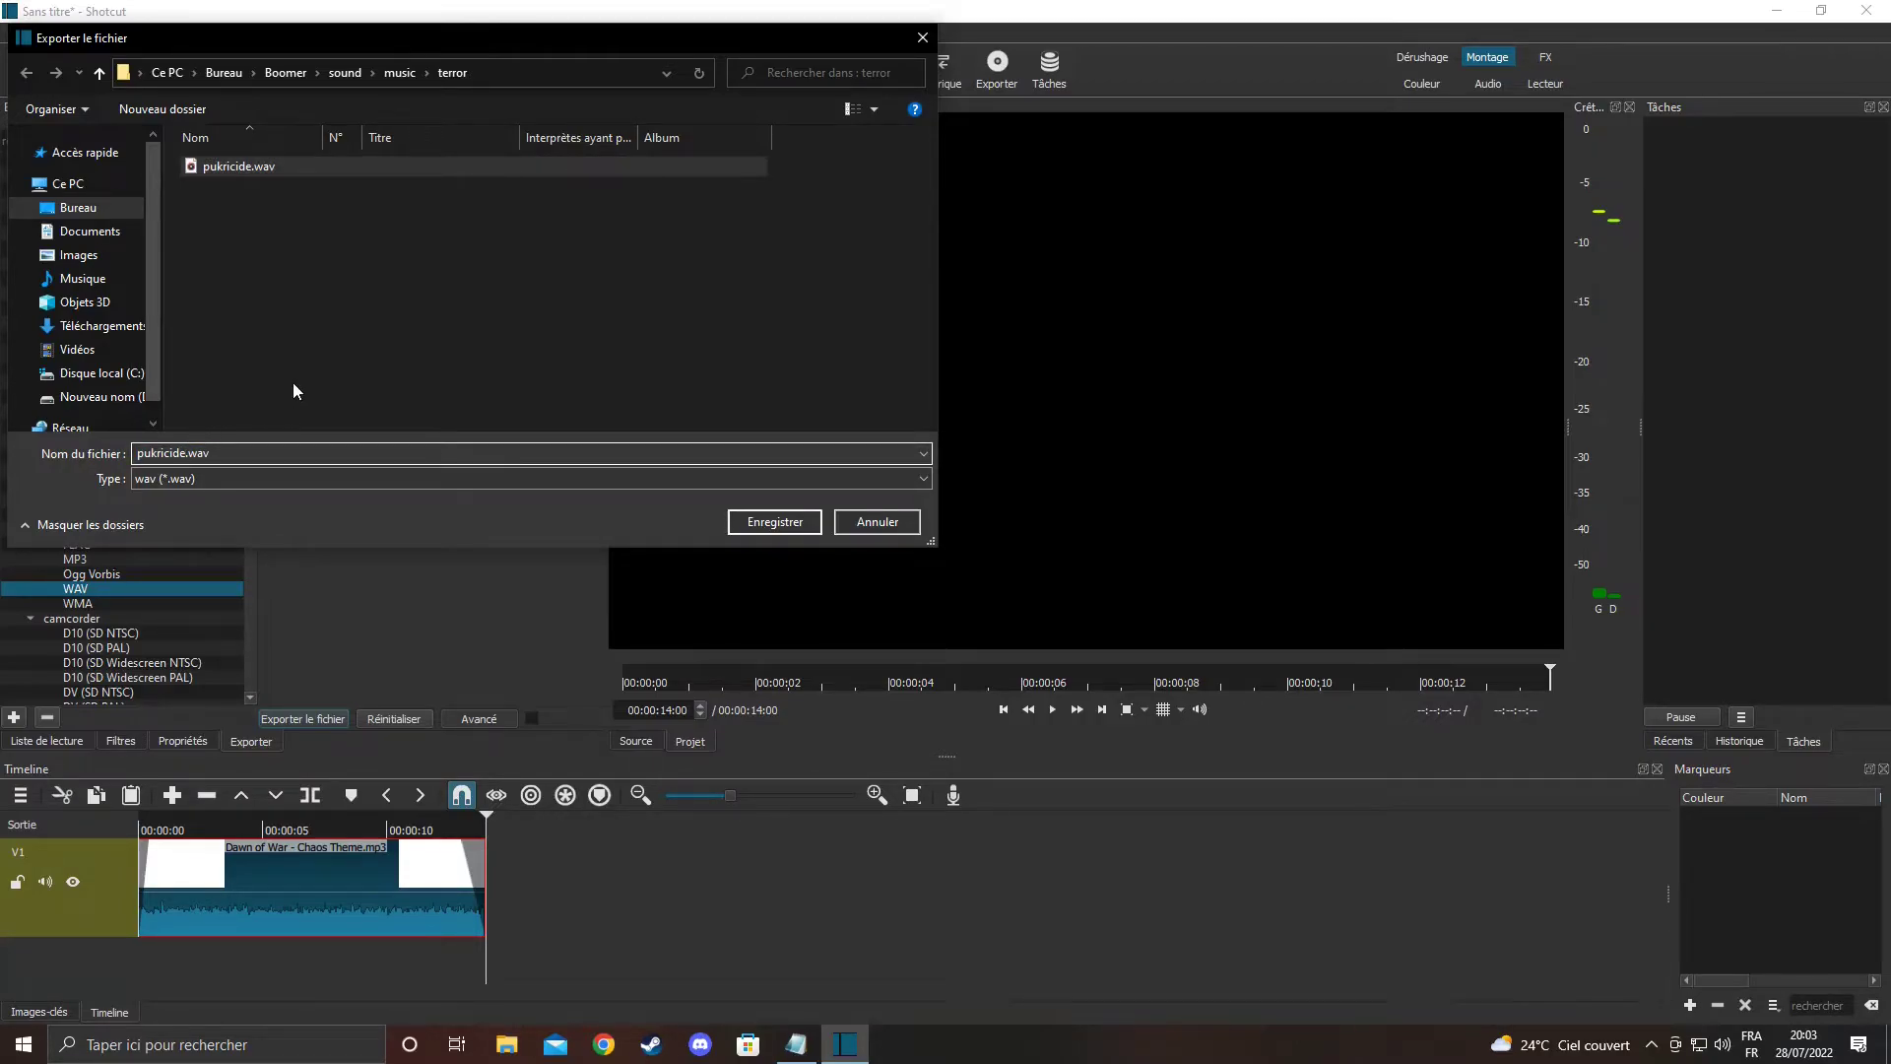
type("2")
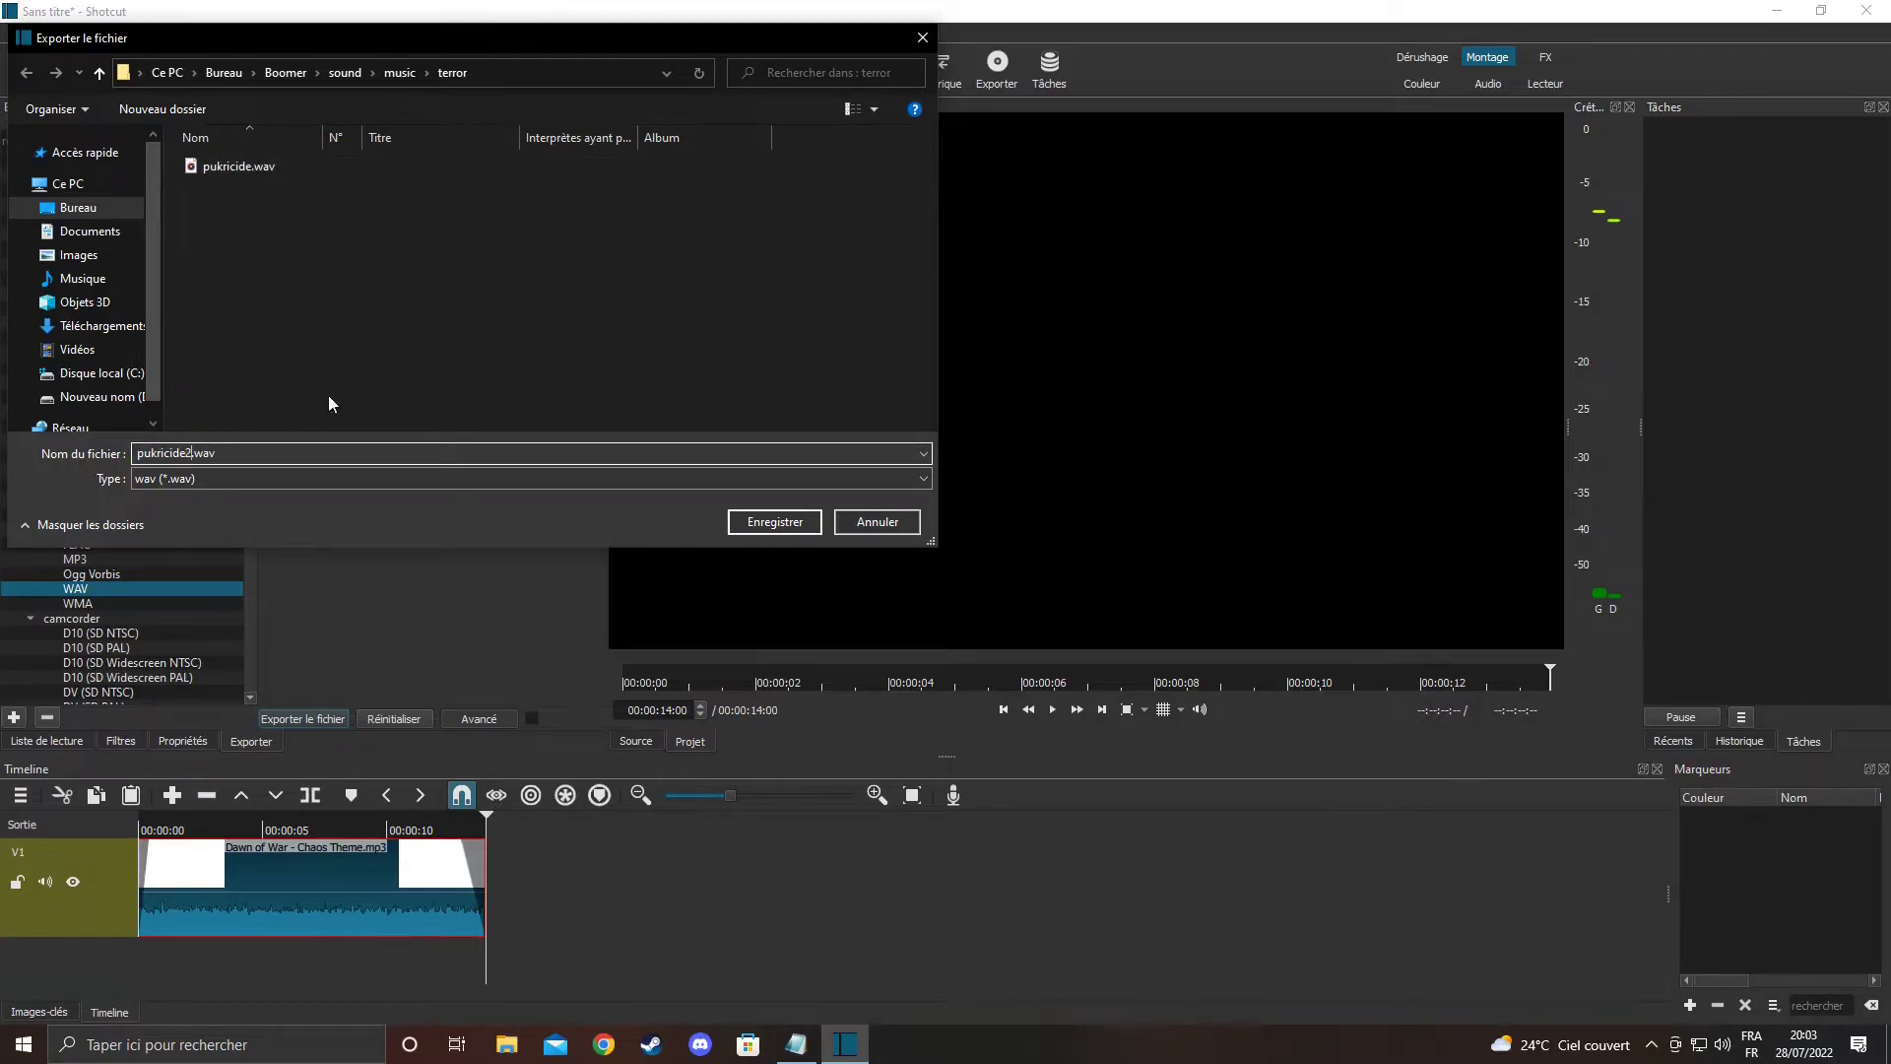
left_click(778, 522)
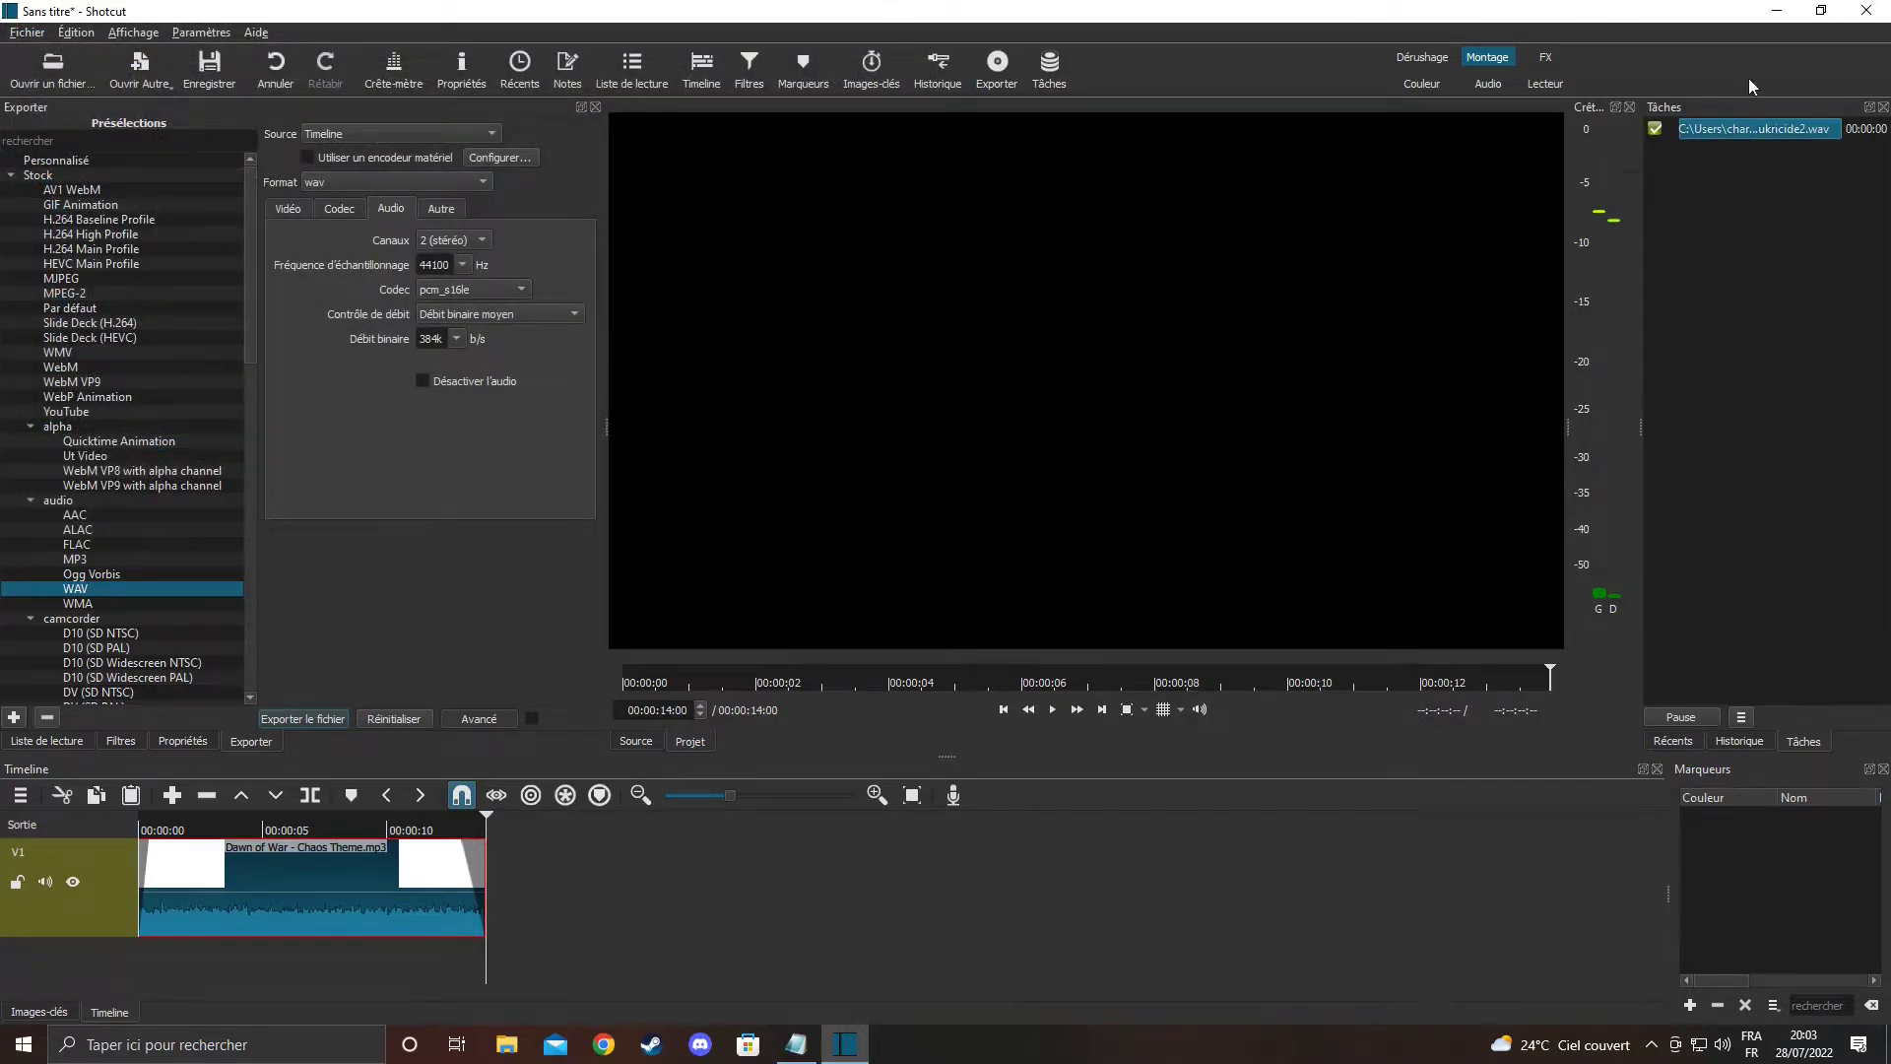
Close Shotcut without saving the project and open the Boomer\sound\music\terror folder from the desktop
left_click(1867, 10)
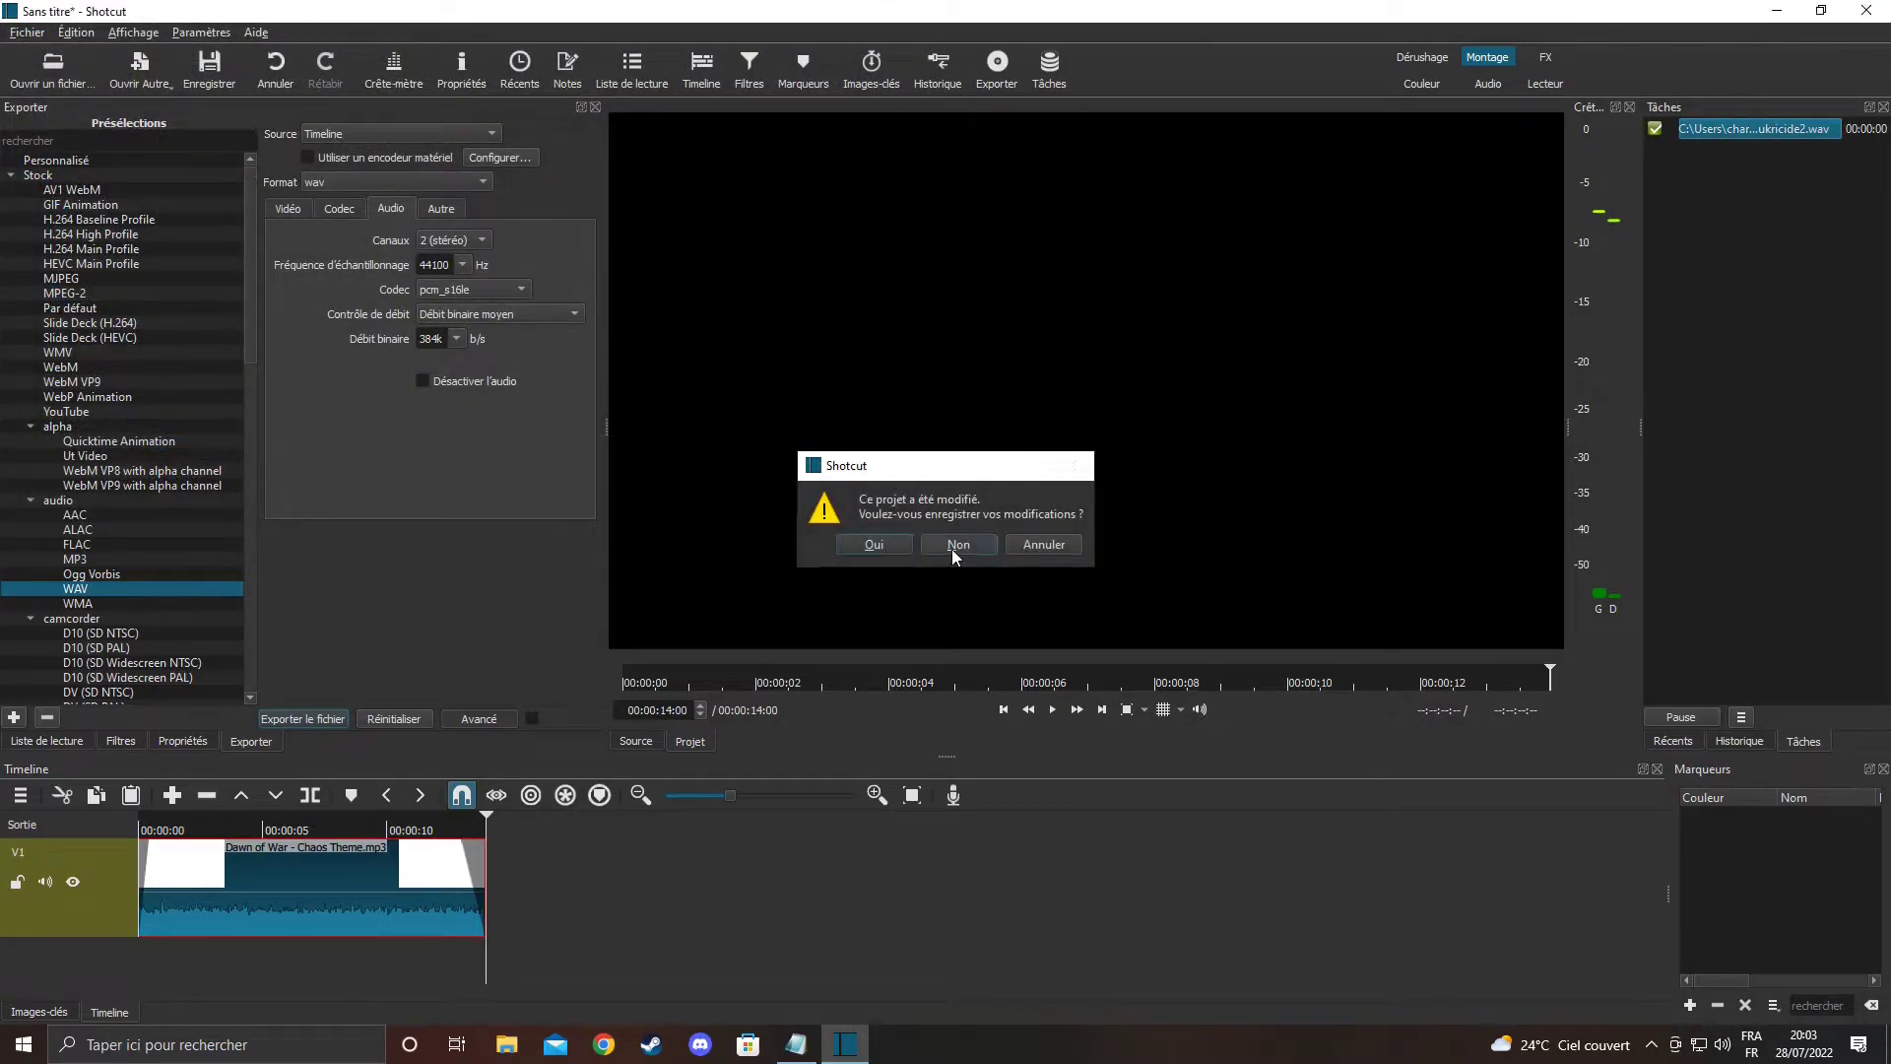
left_click(952, 548)
double_click(331, 731)
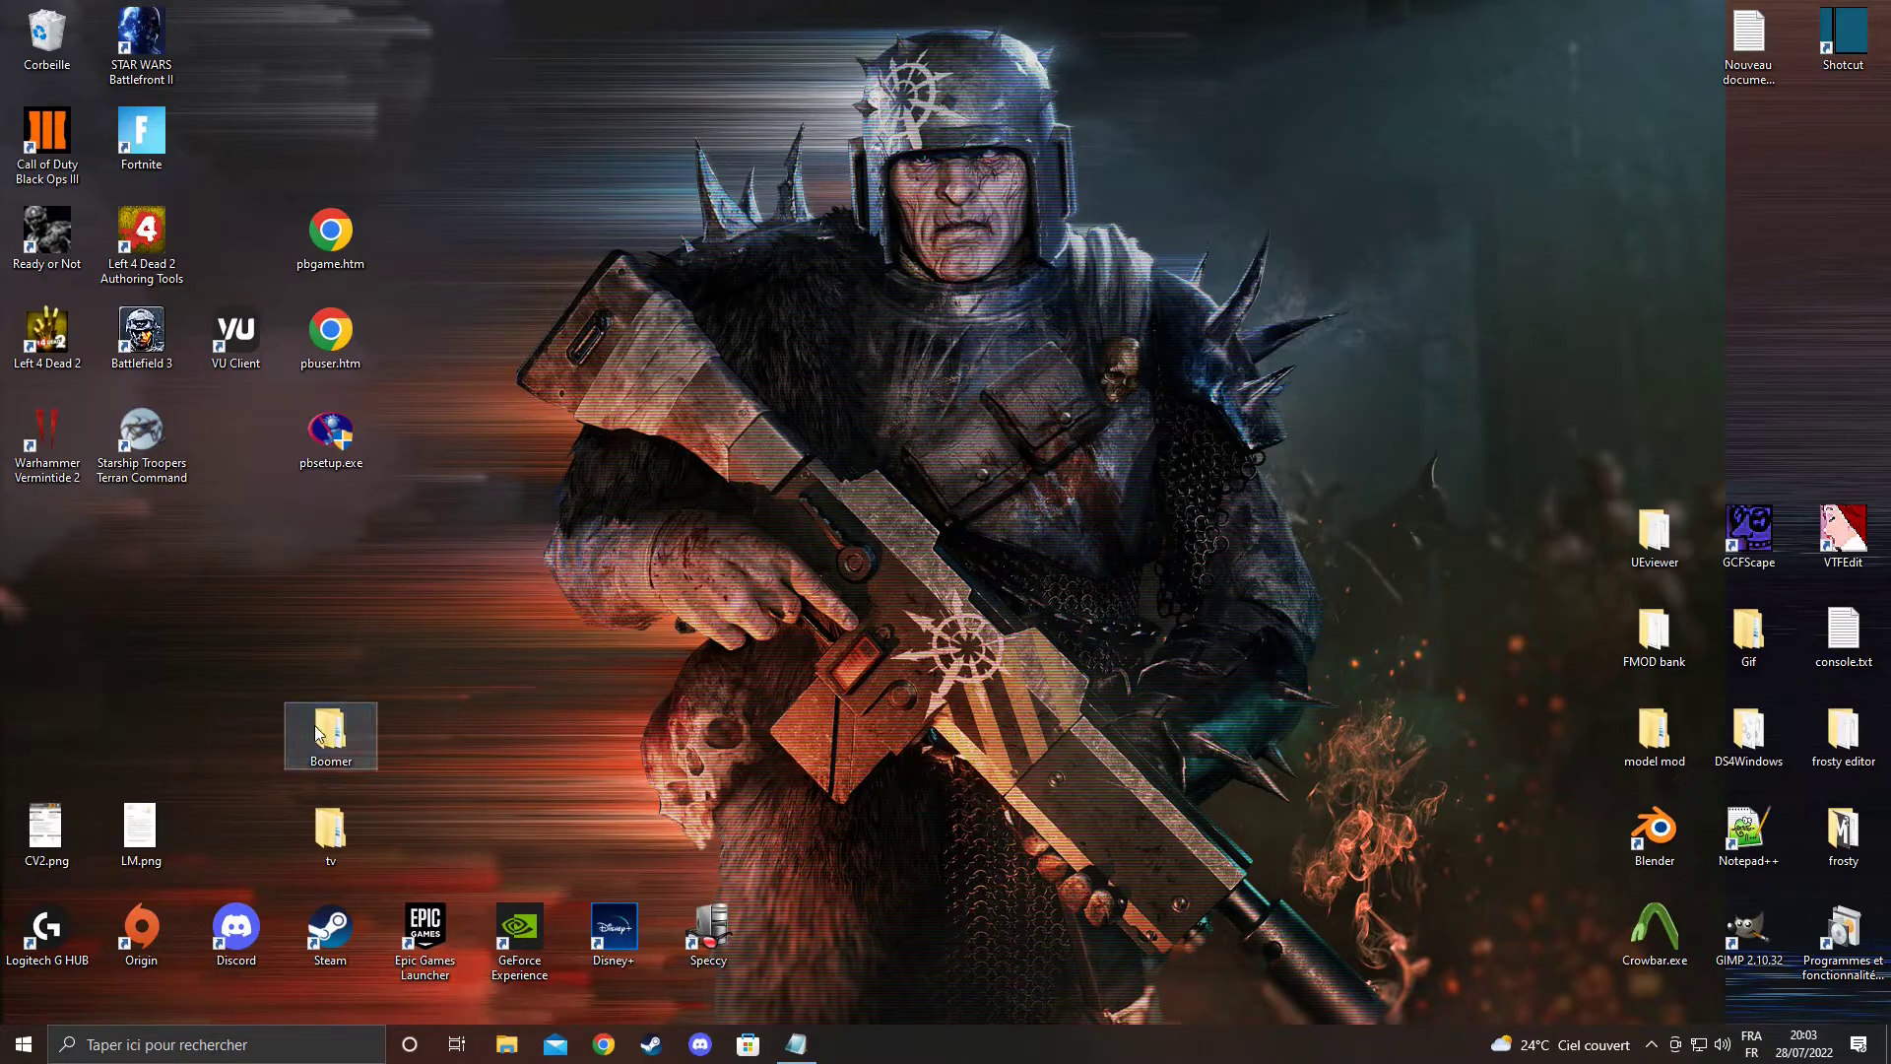
double_click(879, 339)
double_click(883, 292)
double_click(883, 292)
Play pukricide.wav and pukricide2.wav in turn to compare the original and exported sounds
left_click(883, 293)
double_click(883, 293)
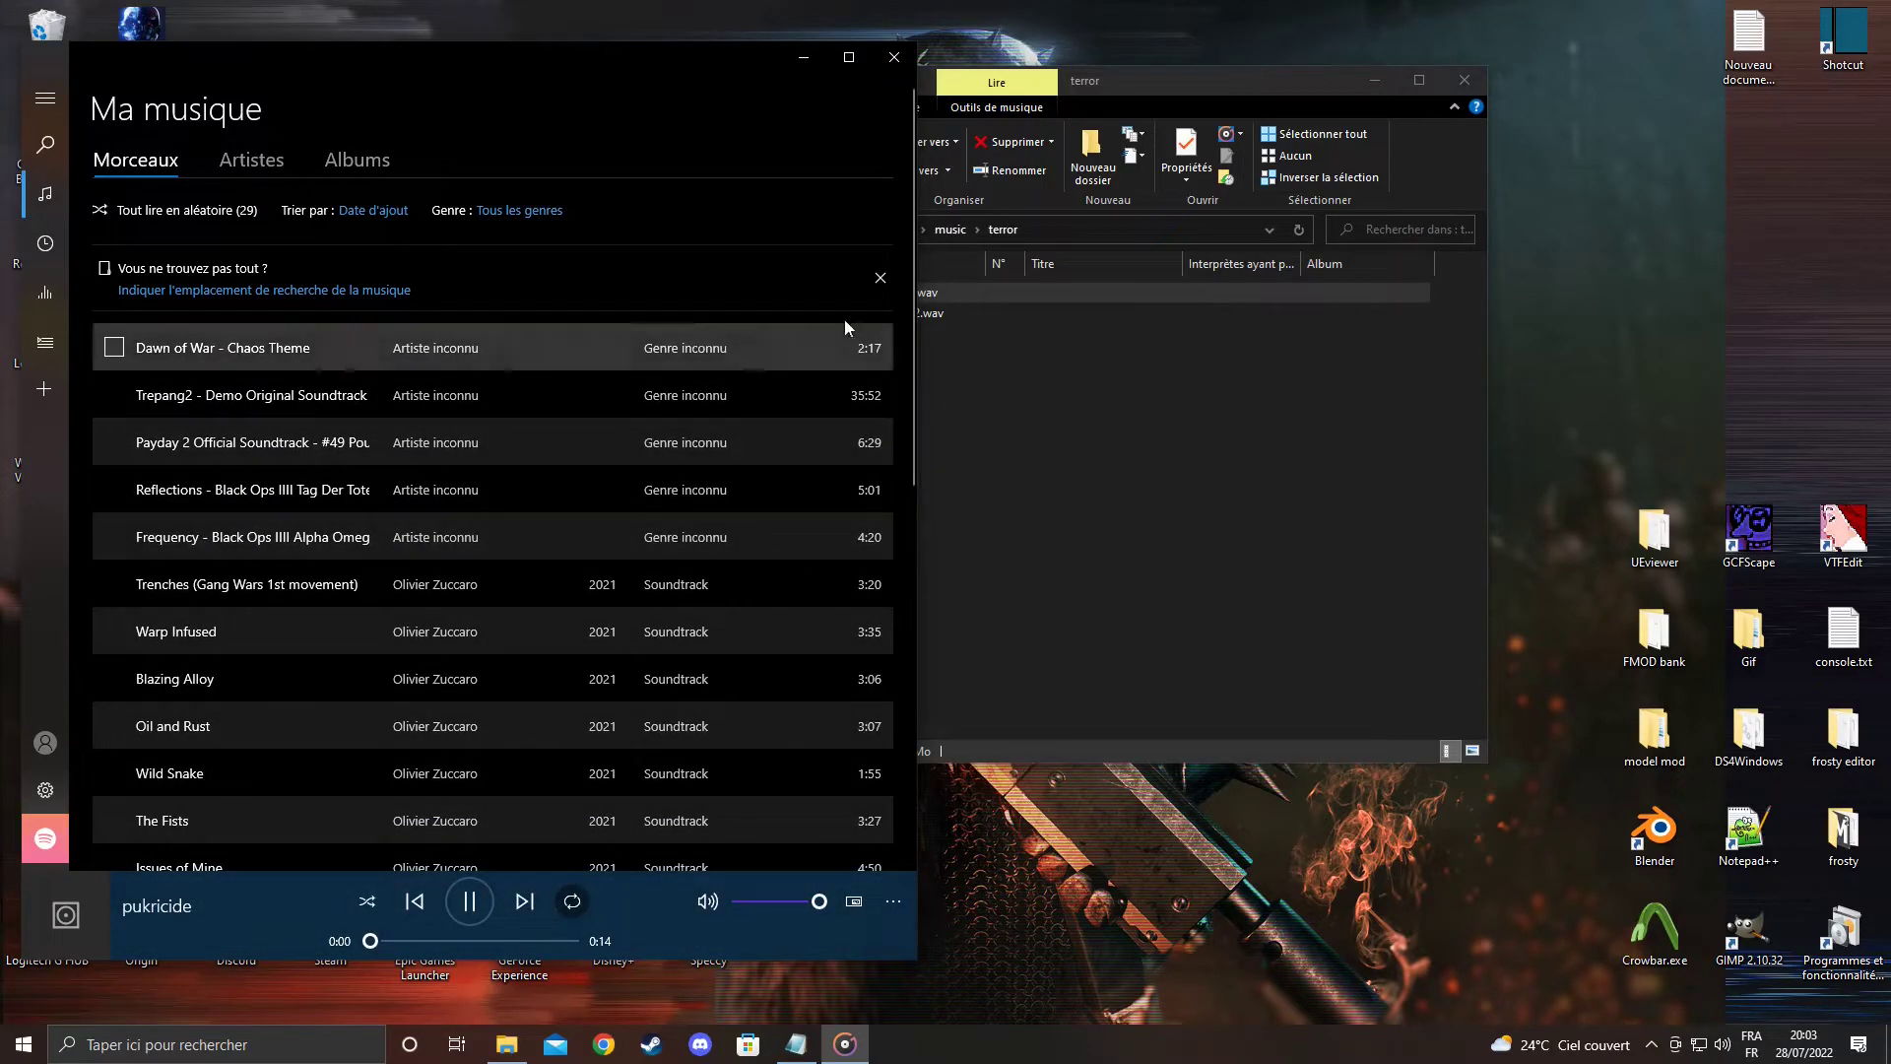
left_click(894, 56)
double_click(910, 315)
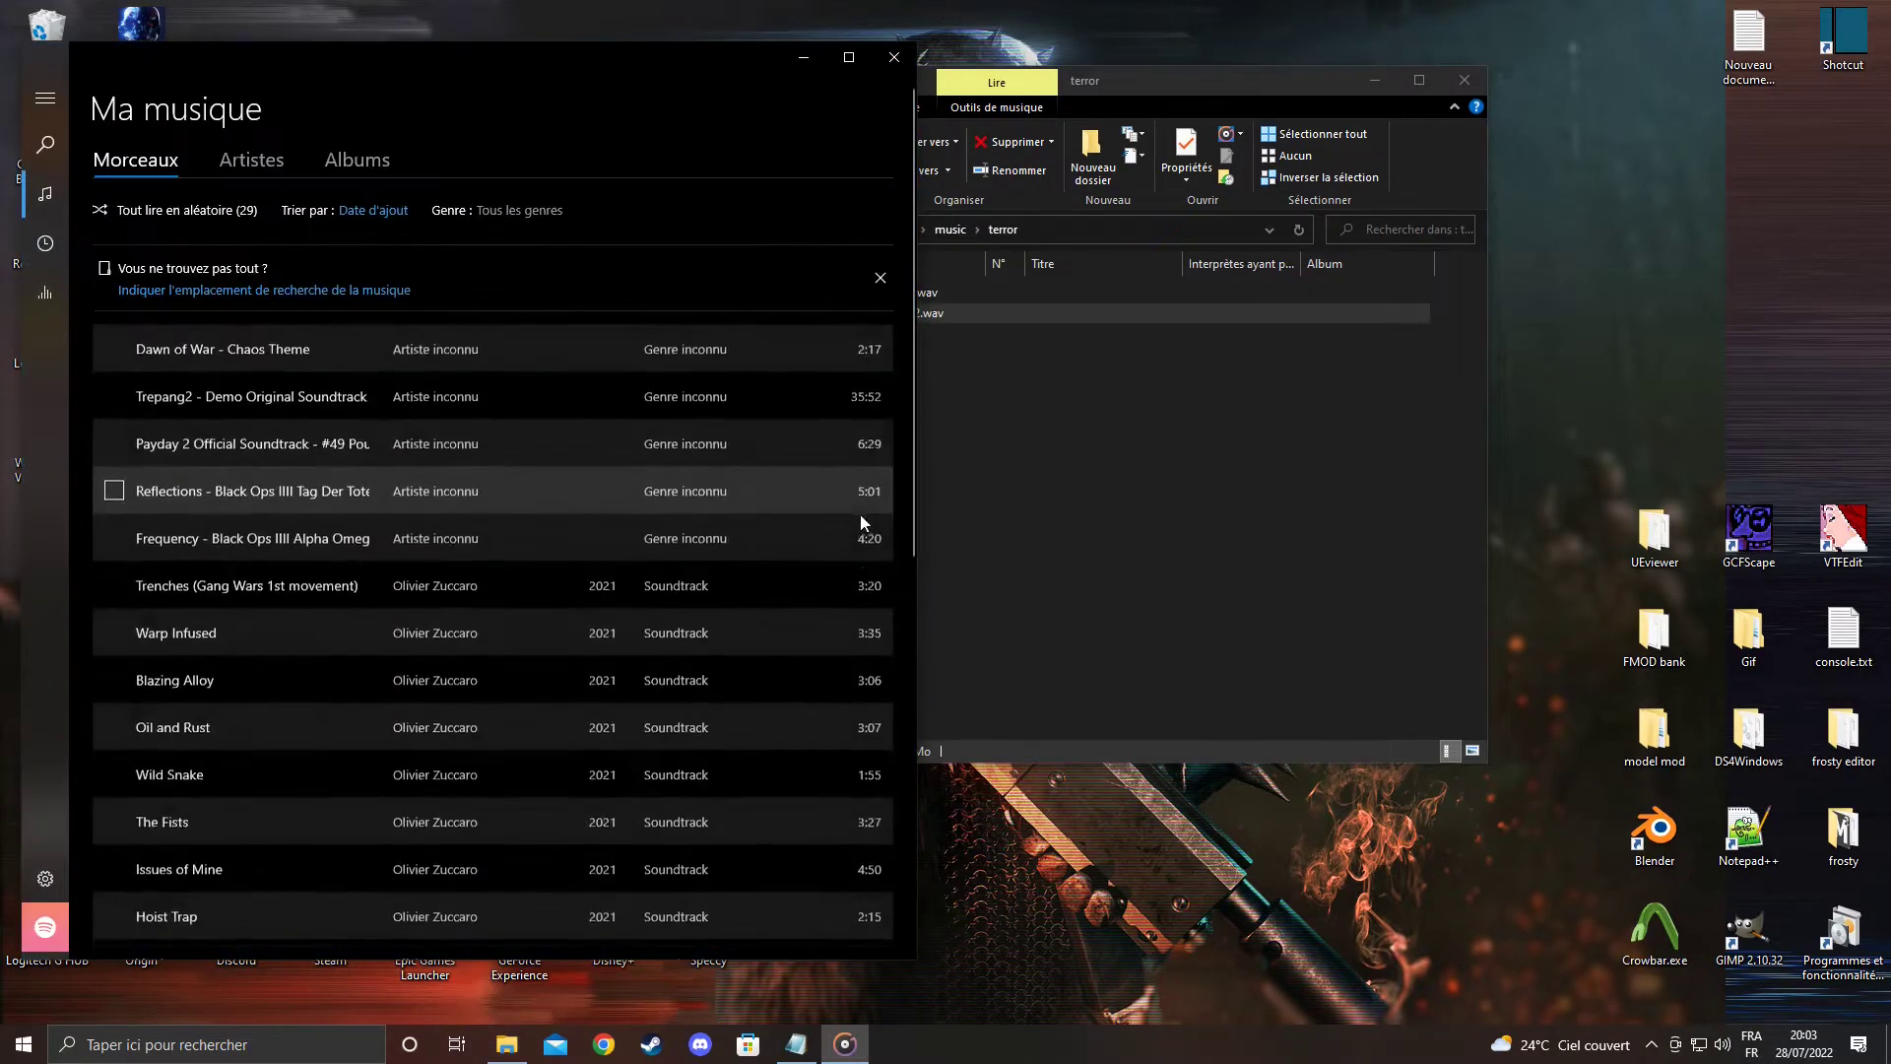
left_click(893, 56)
Delete the original pukricide.wav from the terror folder
right_click(899, 292)
left_click(963, 639)
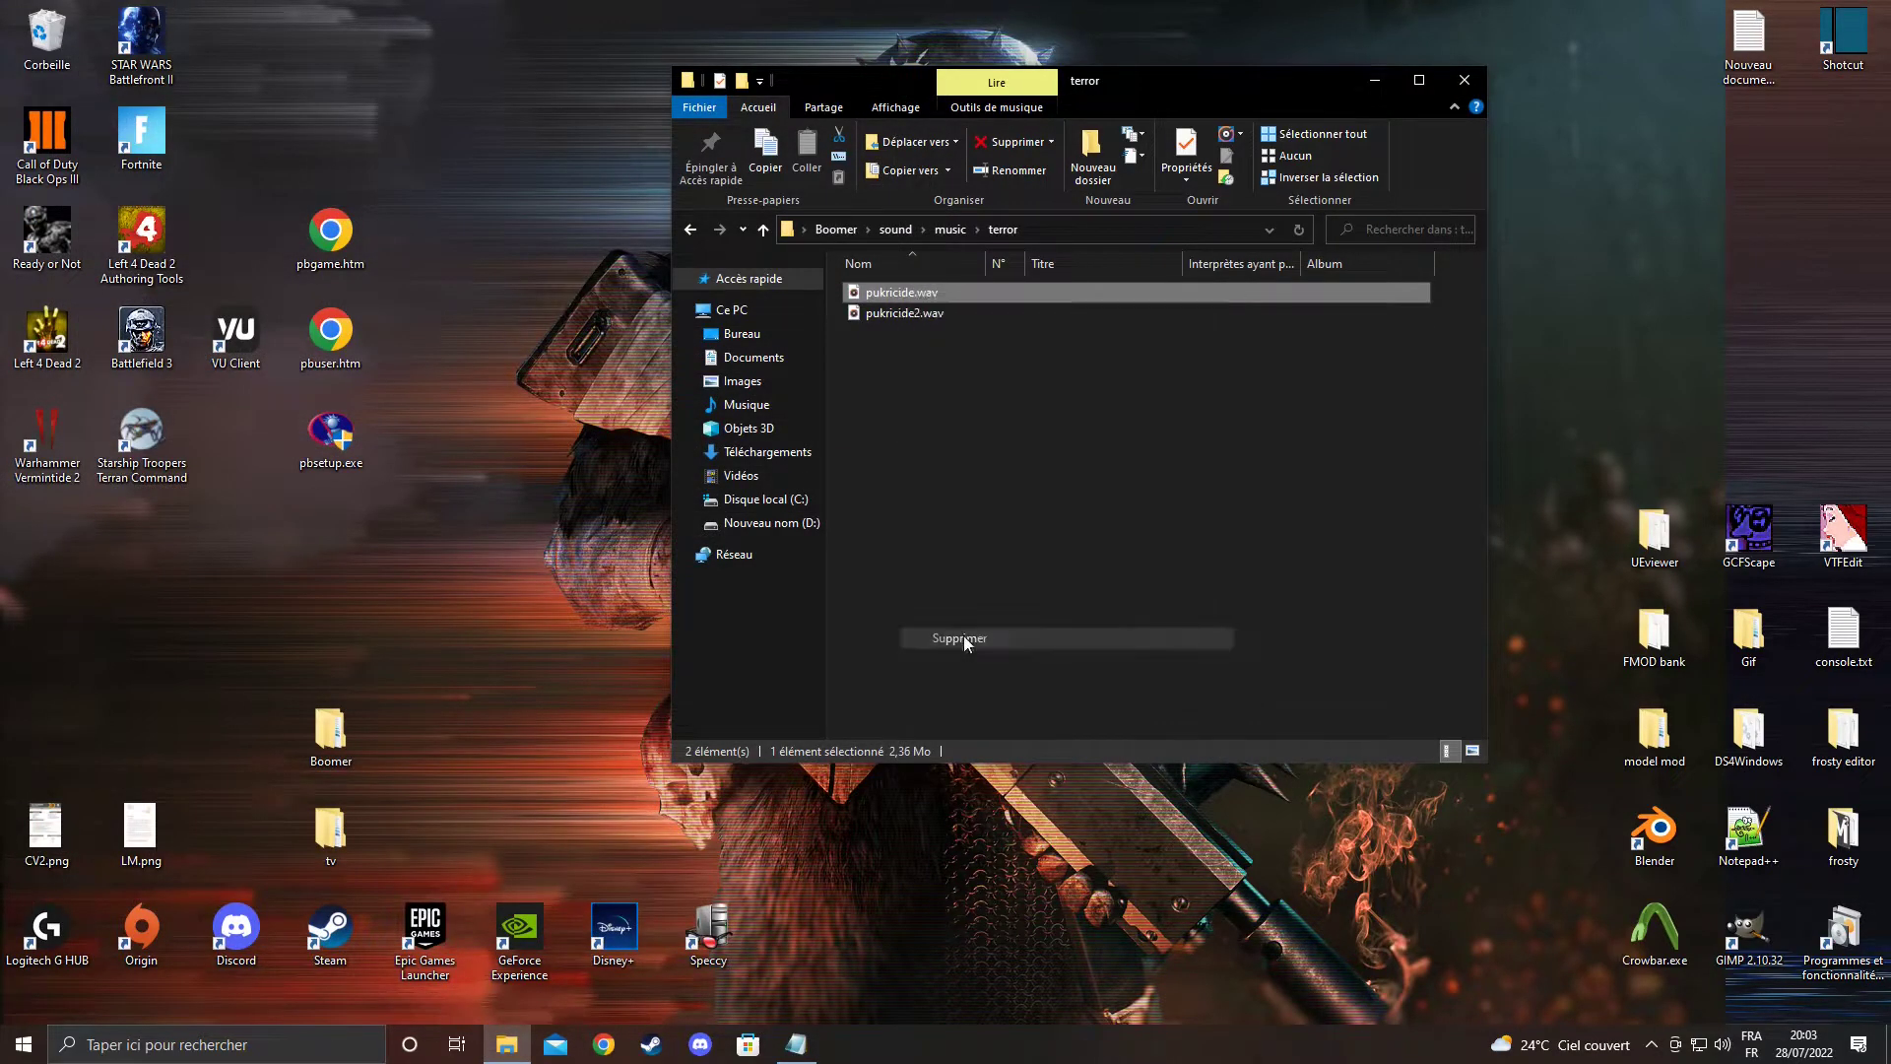
left_click(909, 290)
left_click(918, 294)
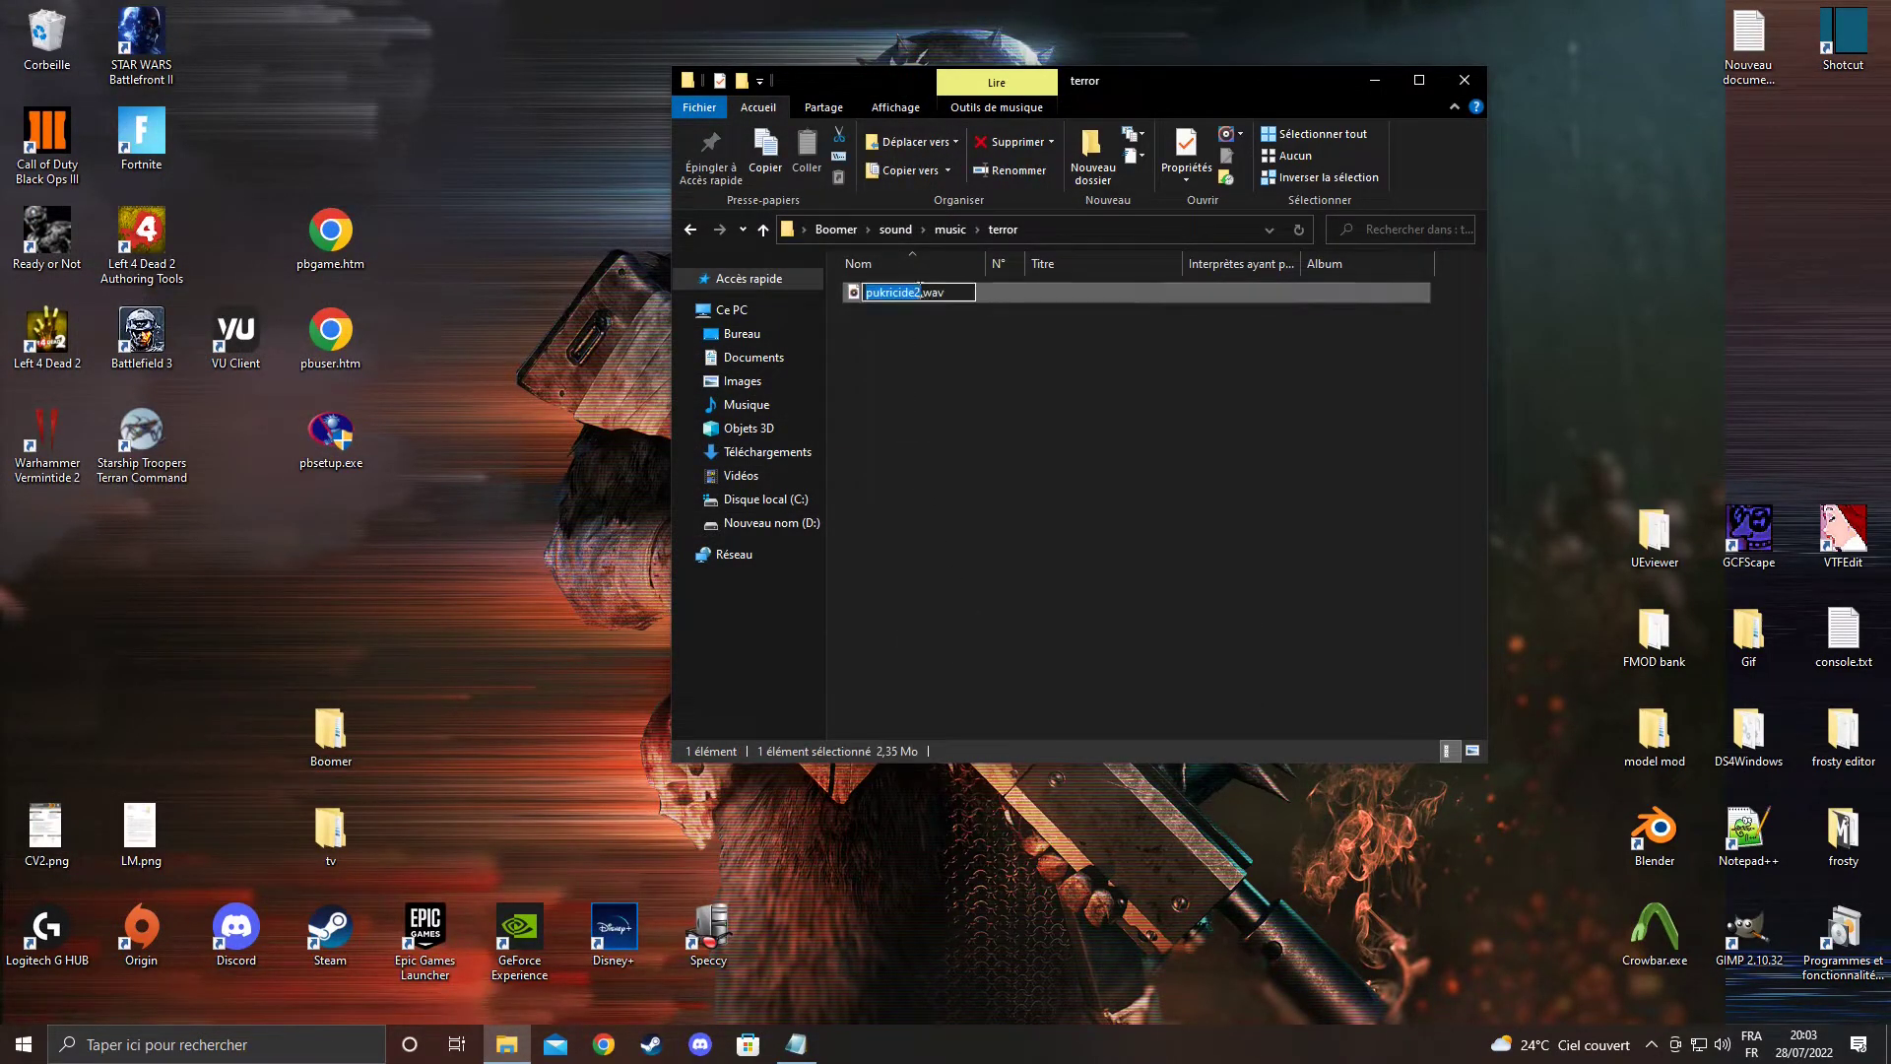
key("BackSpace")
key("ctrl+z")
key("Return")
left_click(912, 347)
Rename pukricide2.wav to pukricide.wav and close the terror folder
left_click(915, 298)
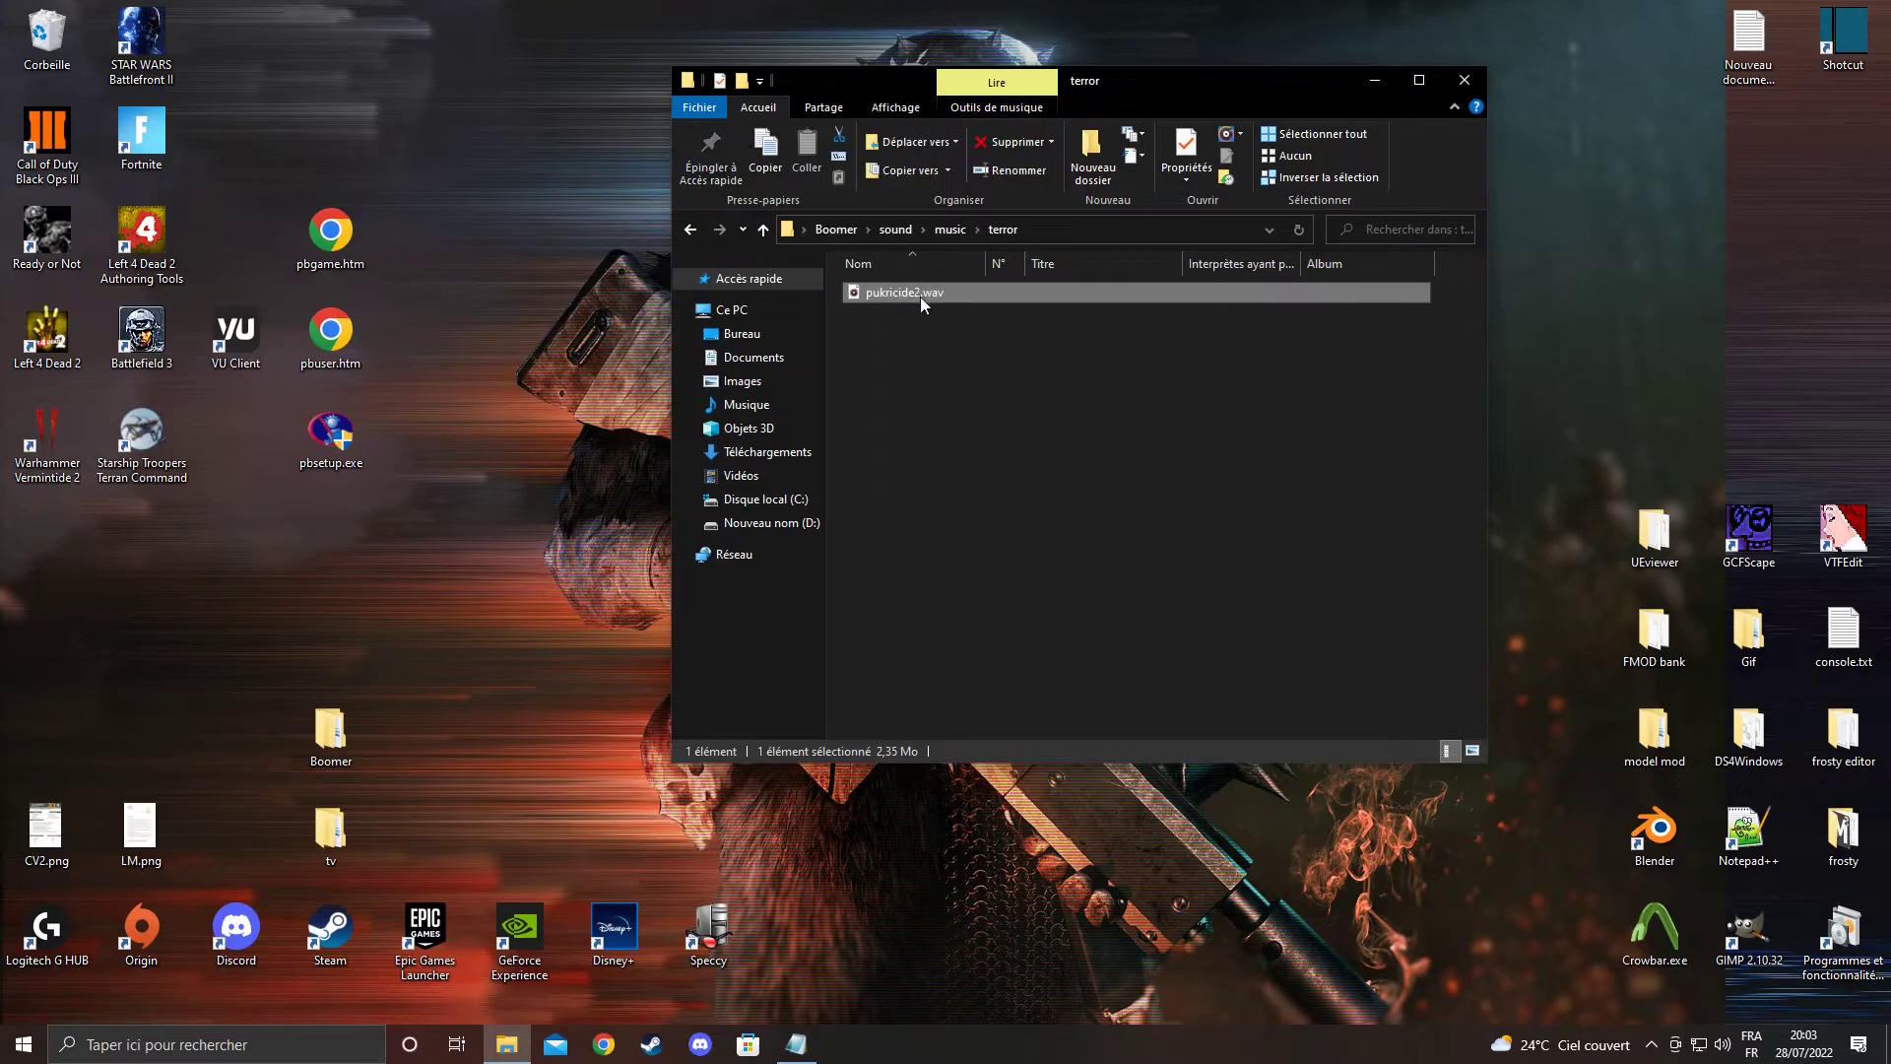
left_click(920, 294)
key("BackSpace")
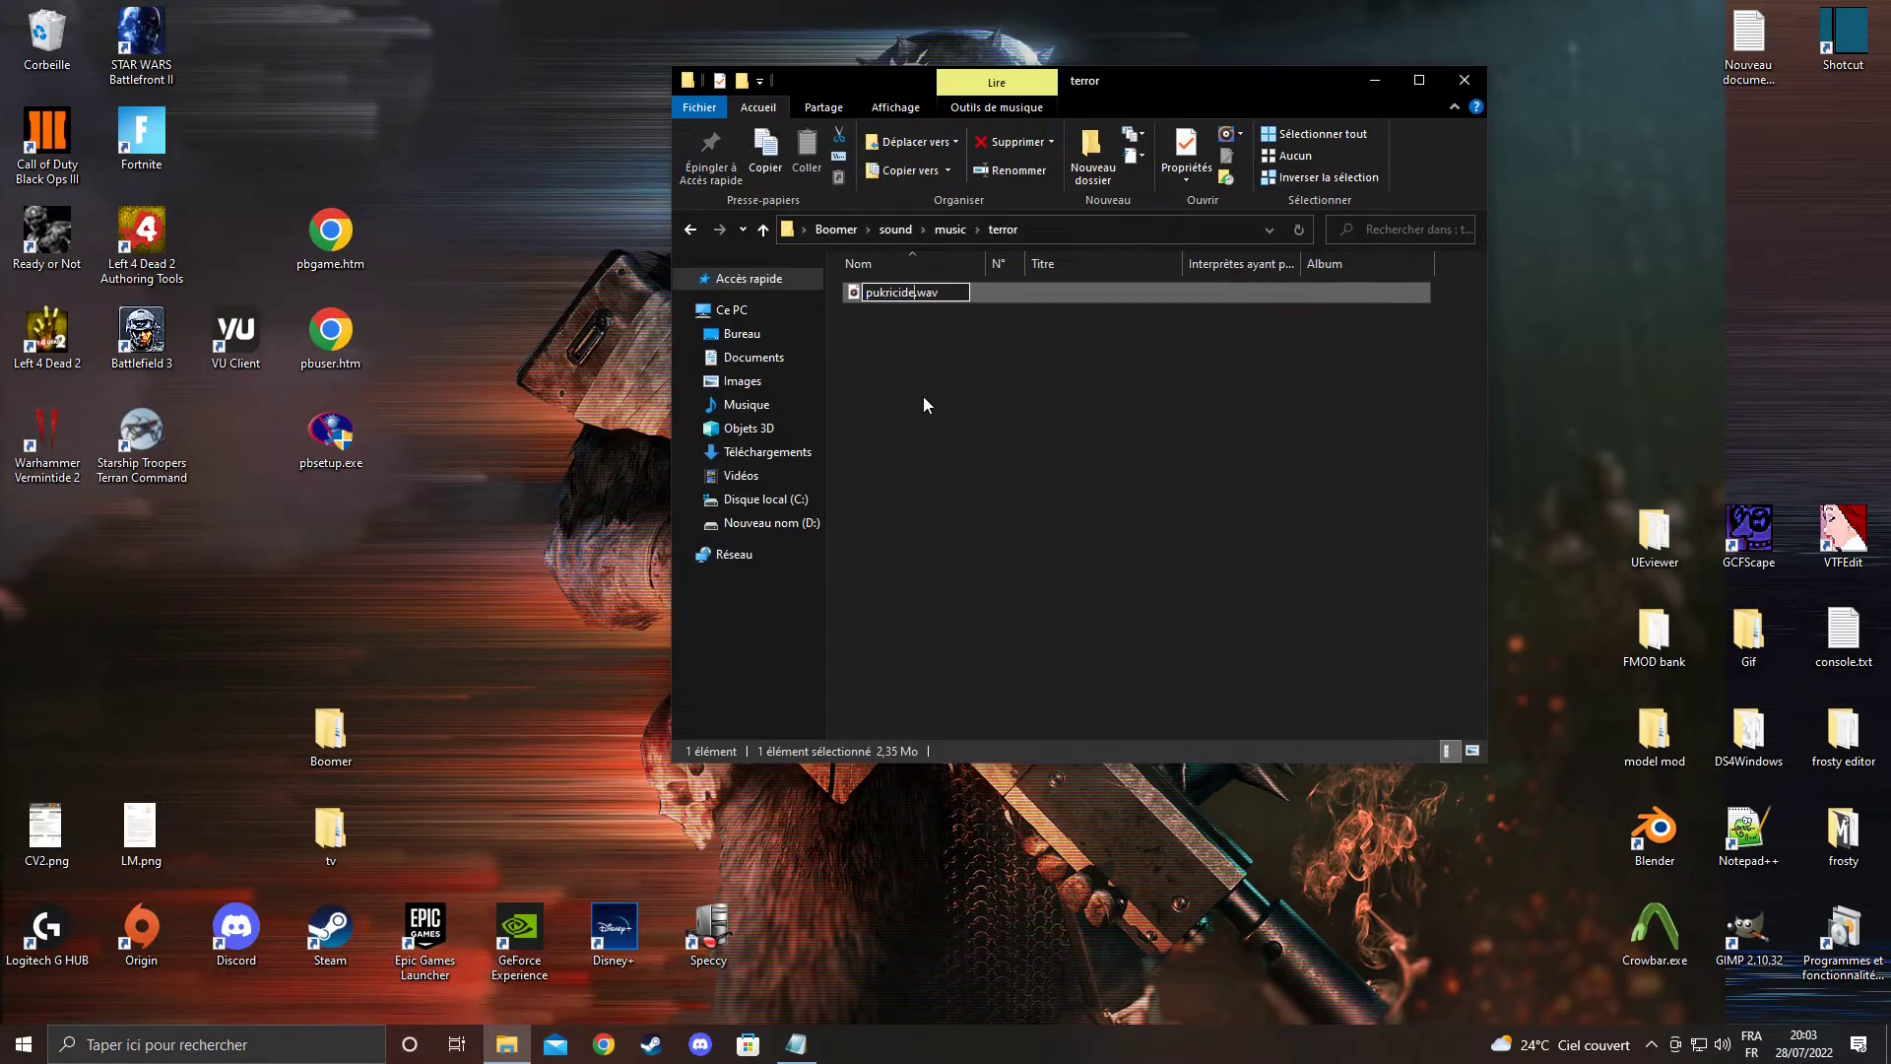
key("Return")
left_click(901, 368)
left_click(1464, 79)
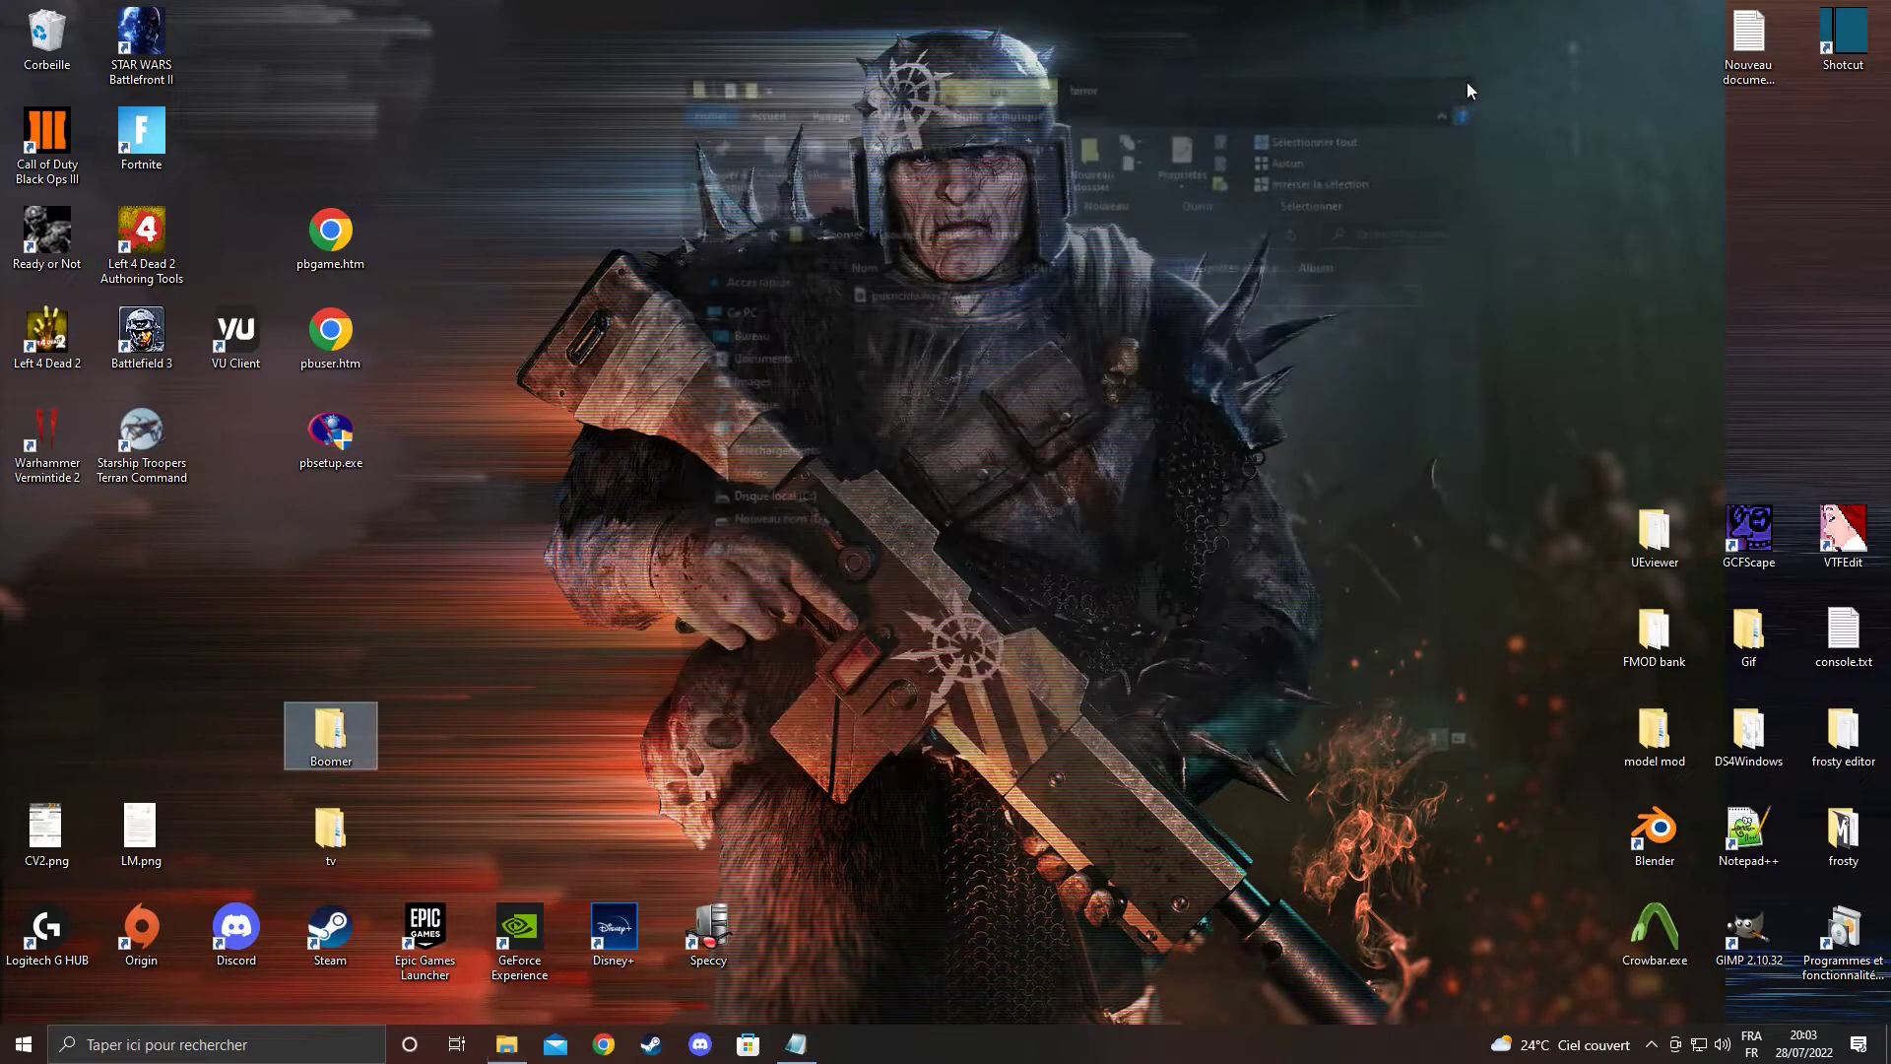
Check step 5 of the notes, then open the Left 4 Dead 2\bin folder inside SteamLibrary on drive D
left_click(796, 1044)
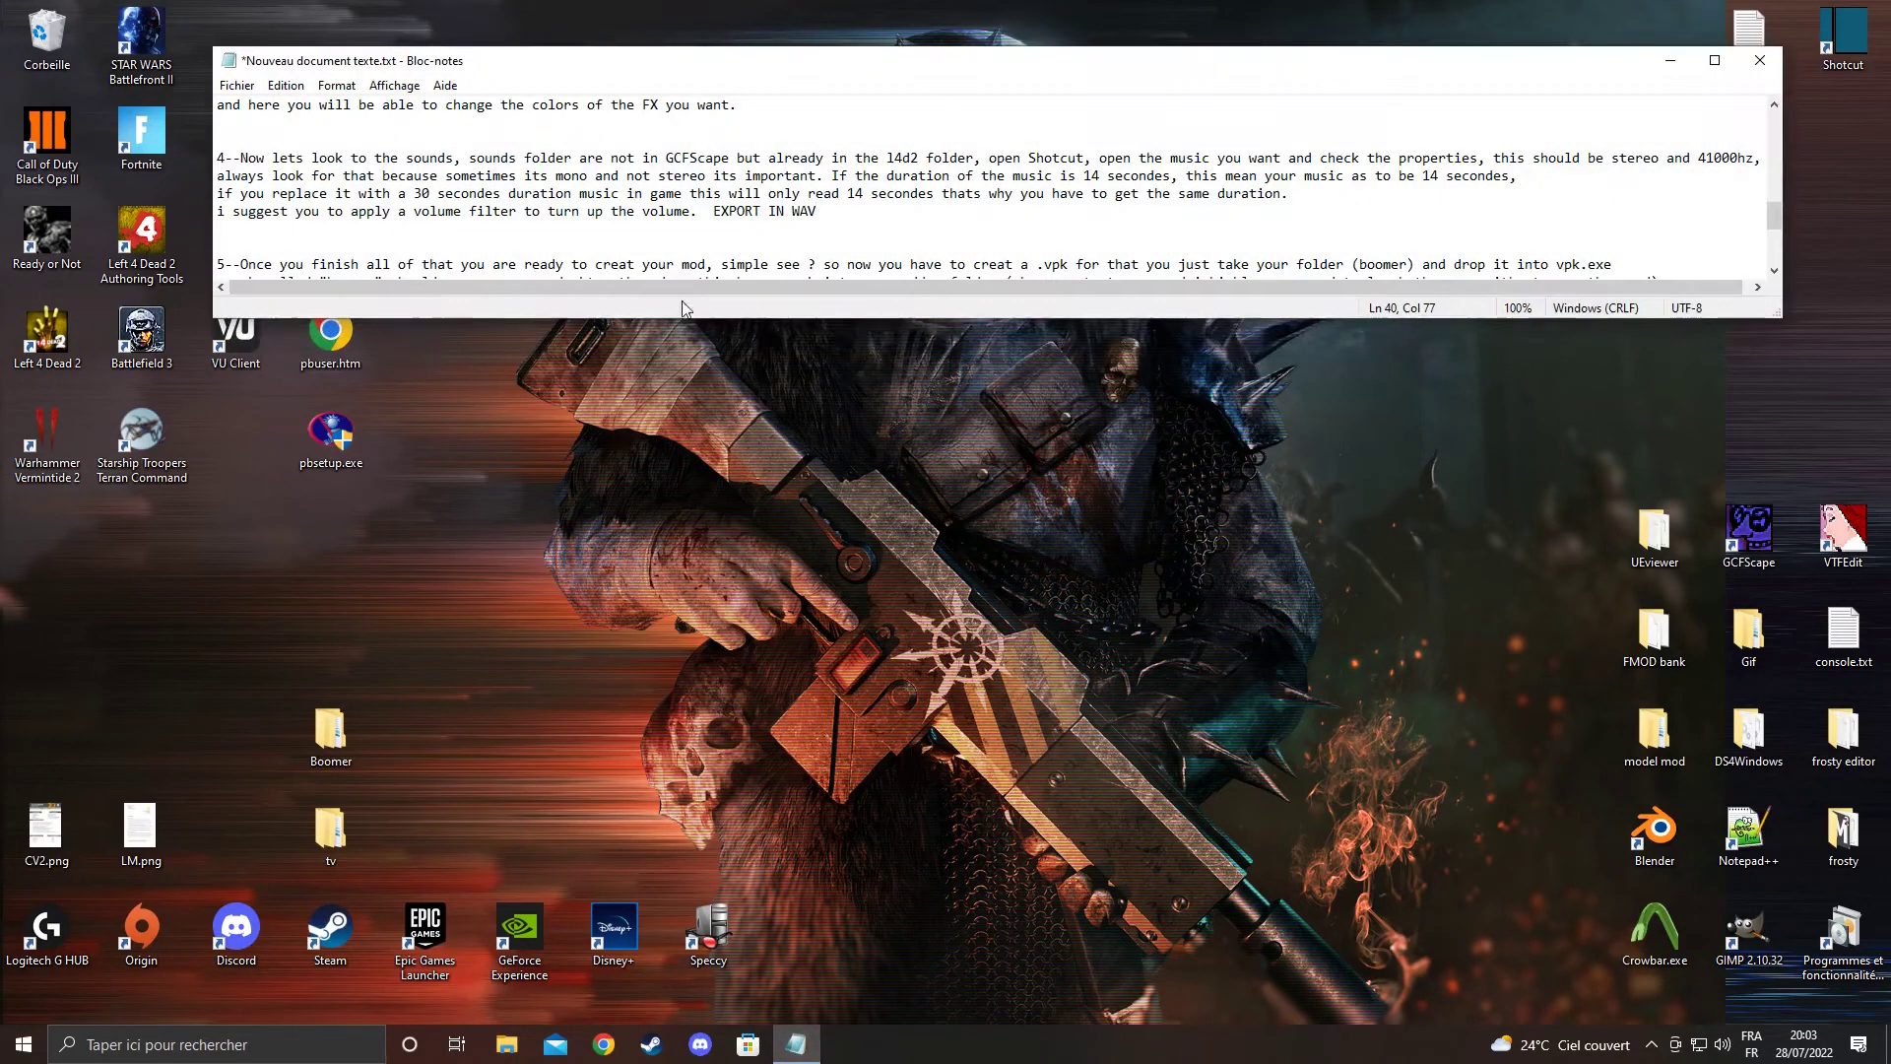
scroll(330, 217, "down", 1)
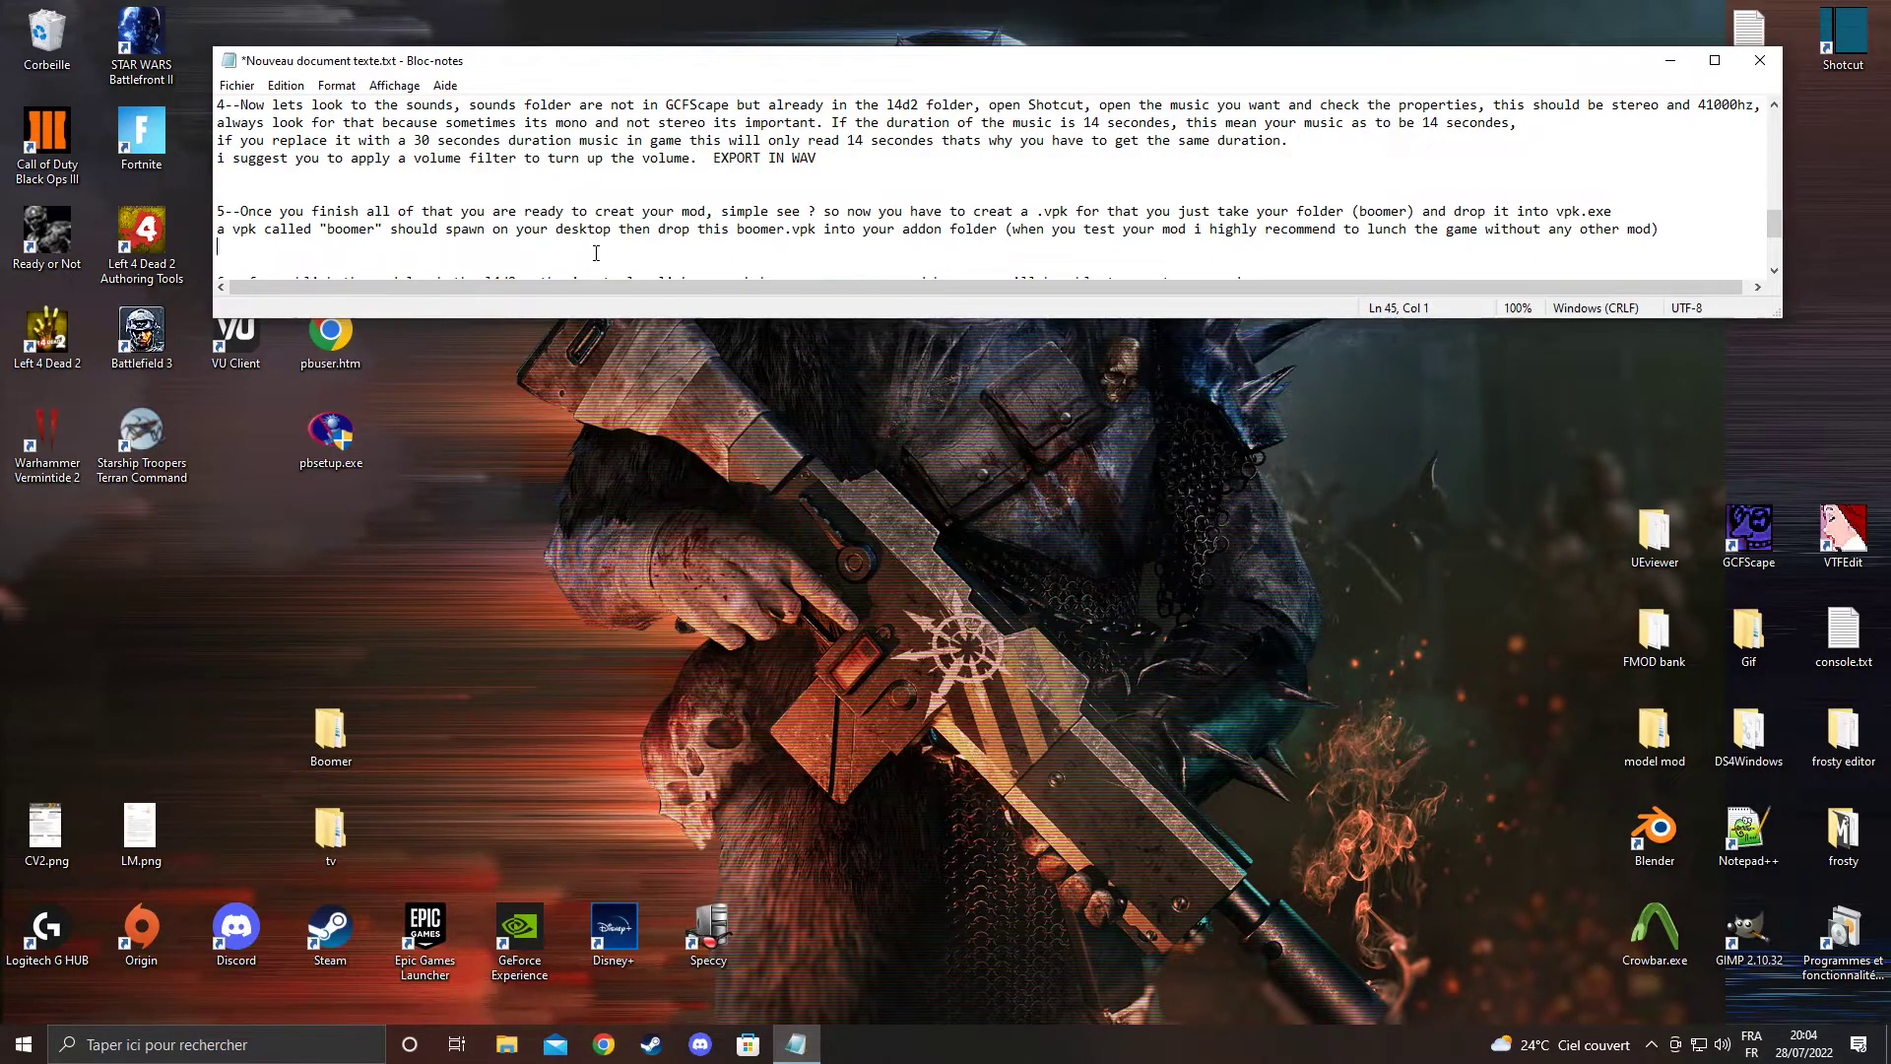
left_click(507, 1045)
left_click(764, 522)
double_click(901, 405)
left_click(914, 293)
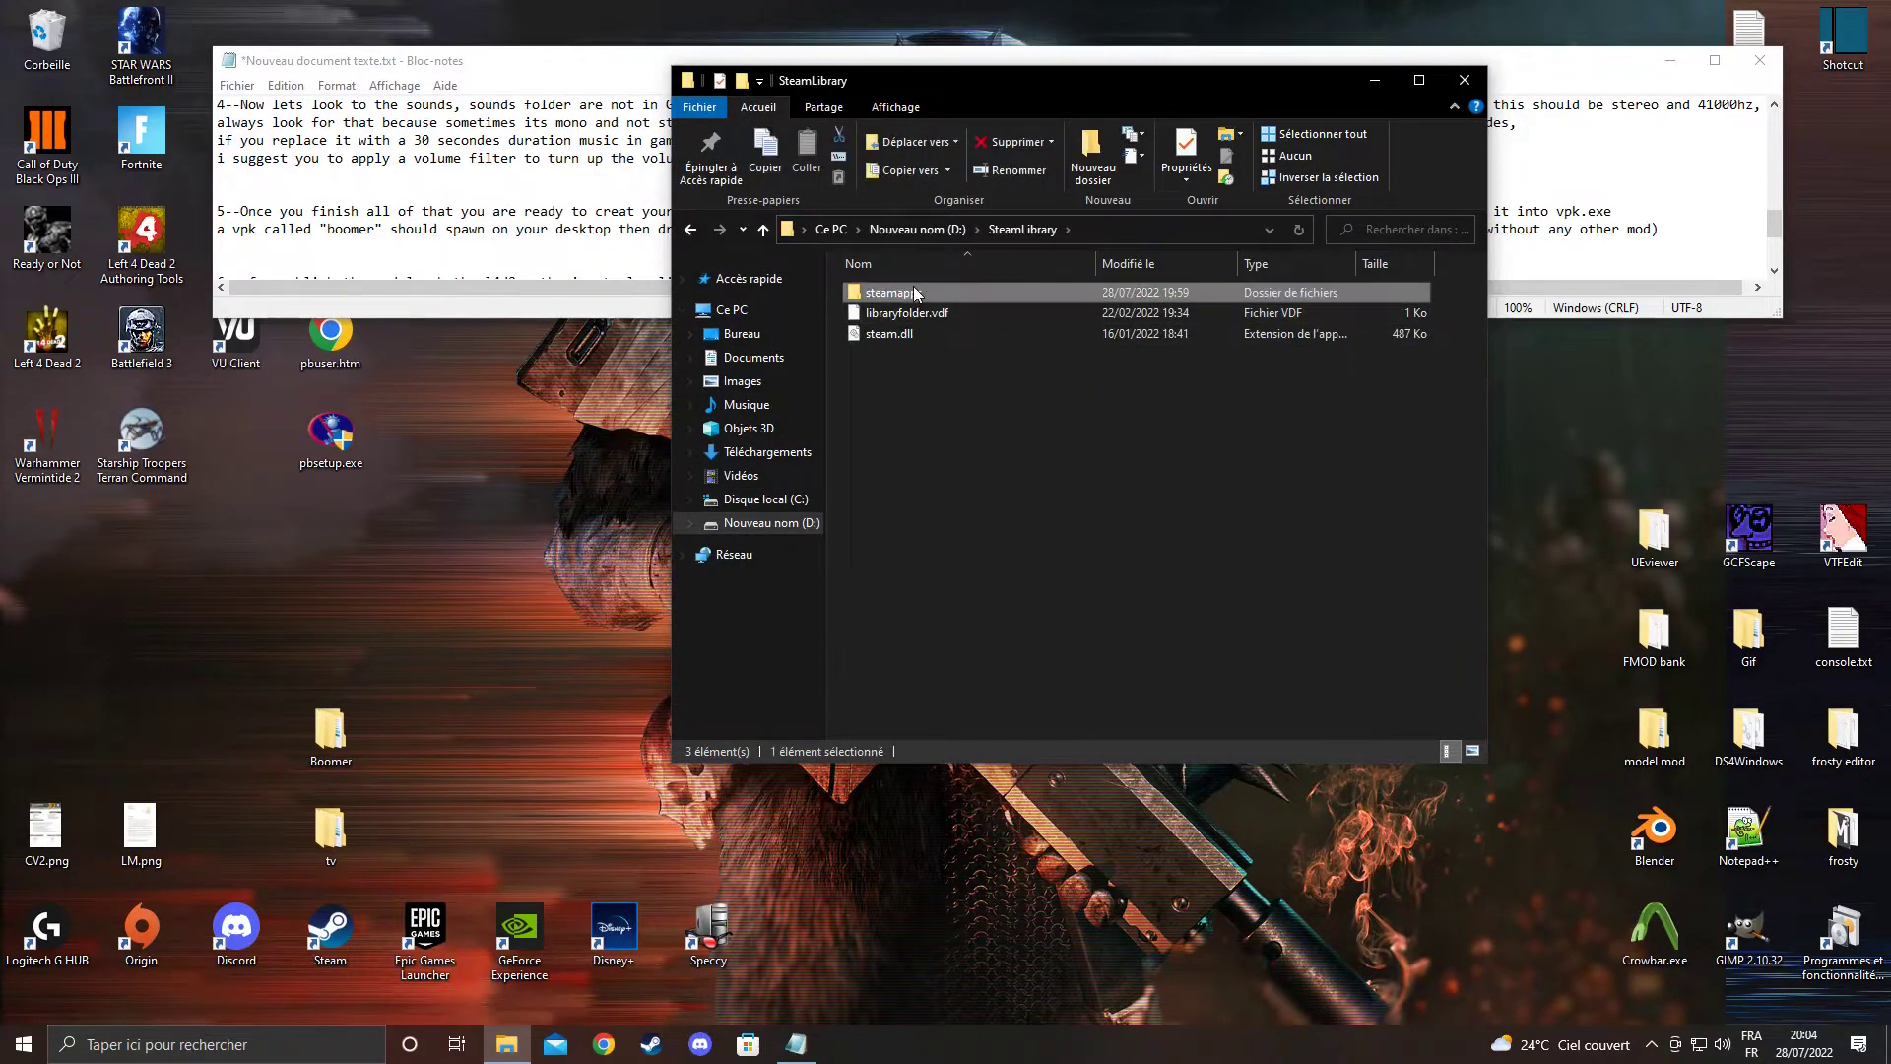
double_click(915, 293)
double_click(915, 293)
left_click(906, 459)
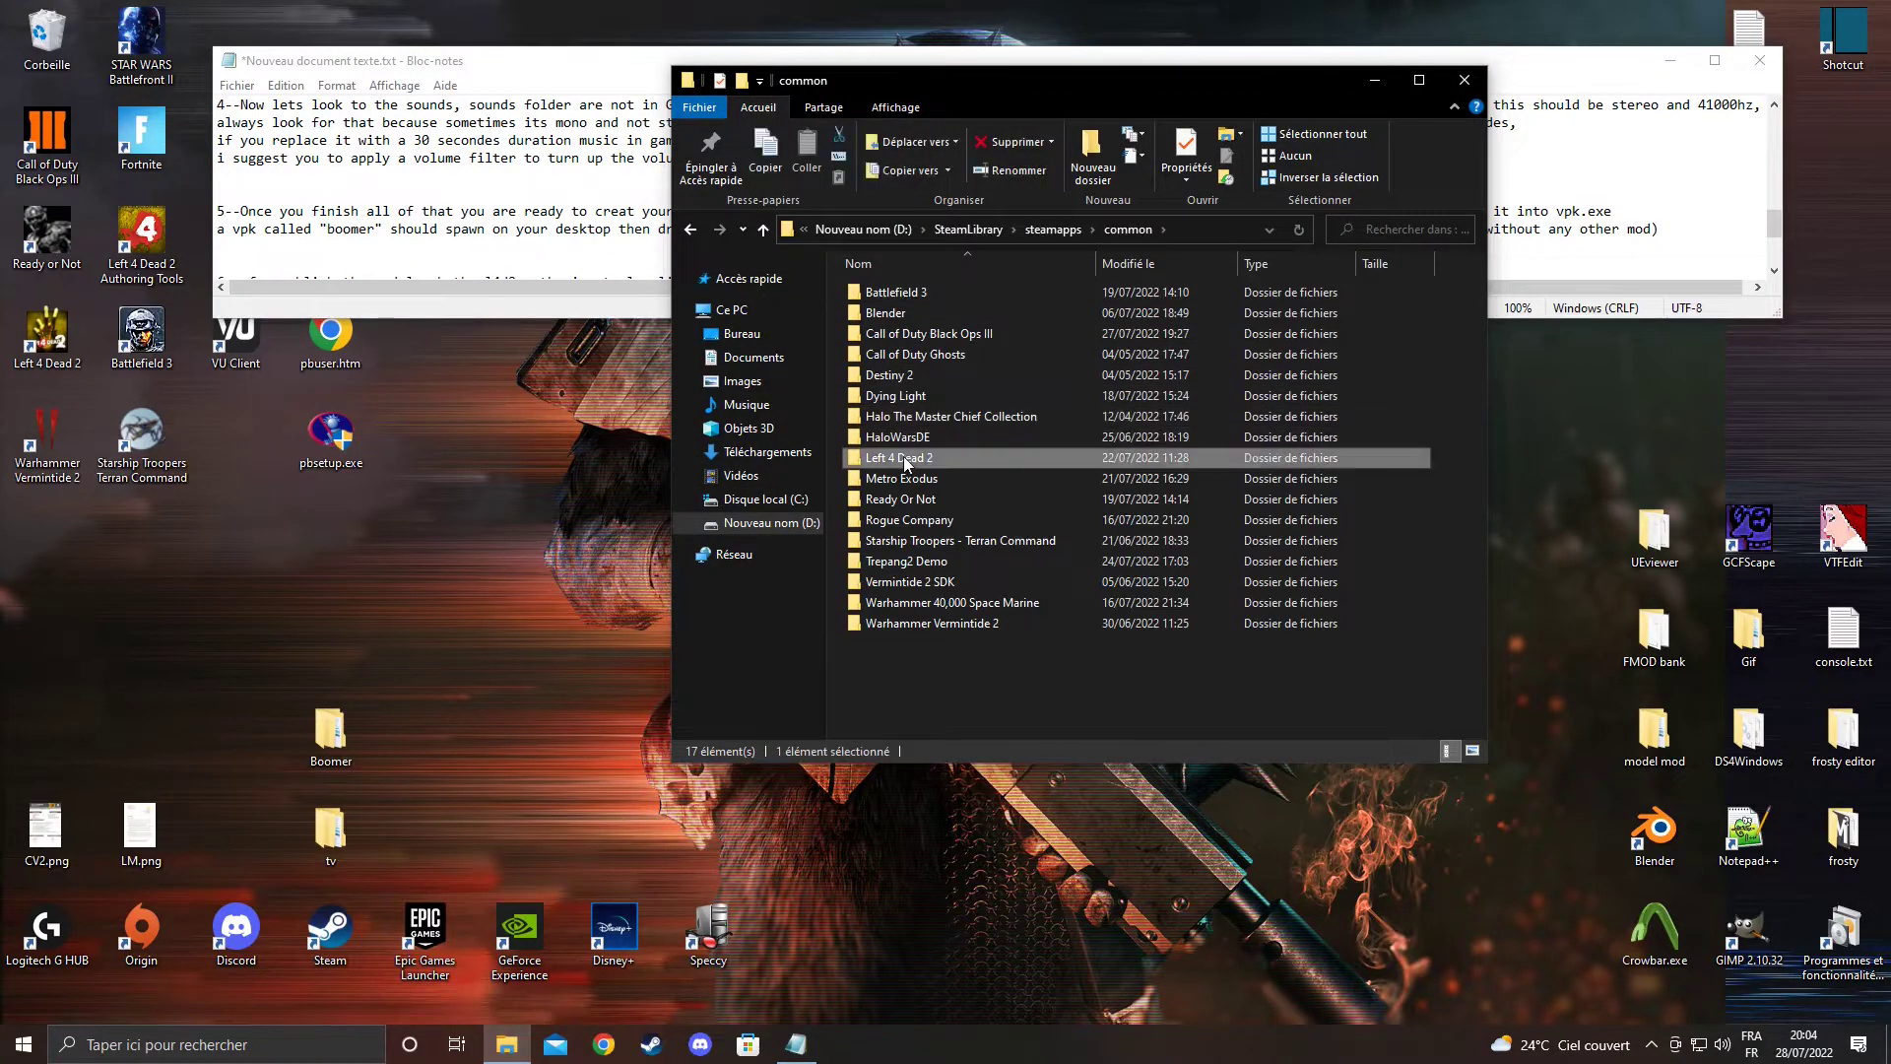
double_click(906, 459)
double_click(889, 287)
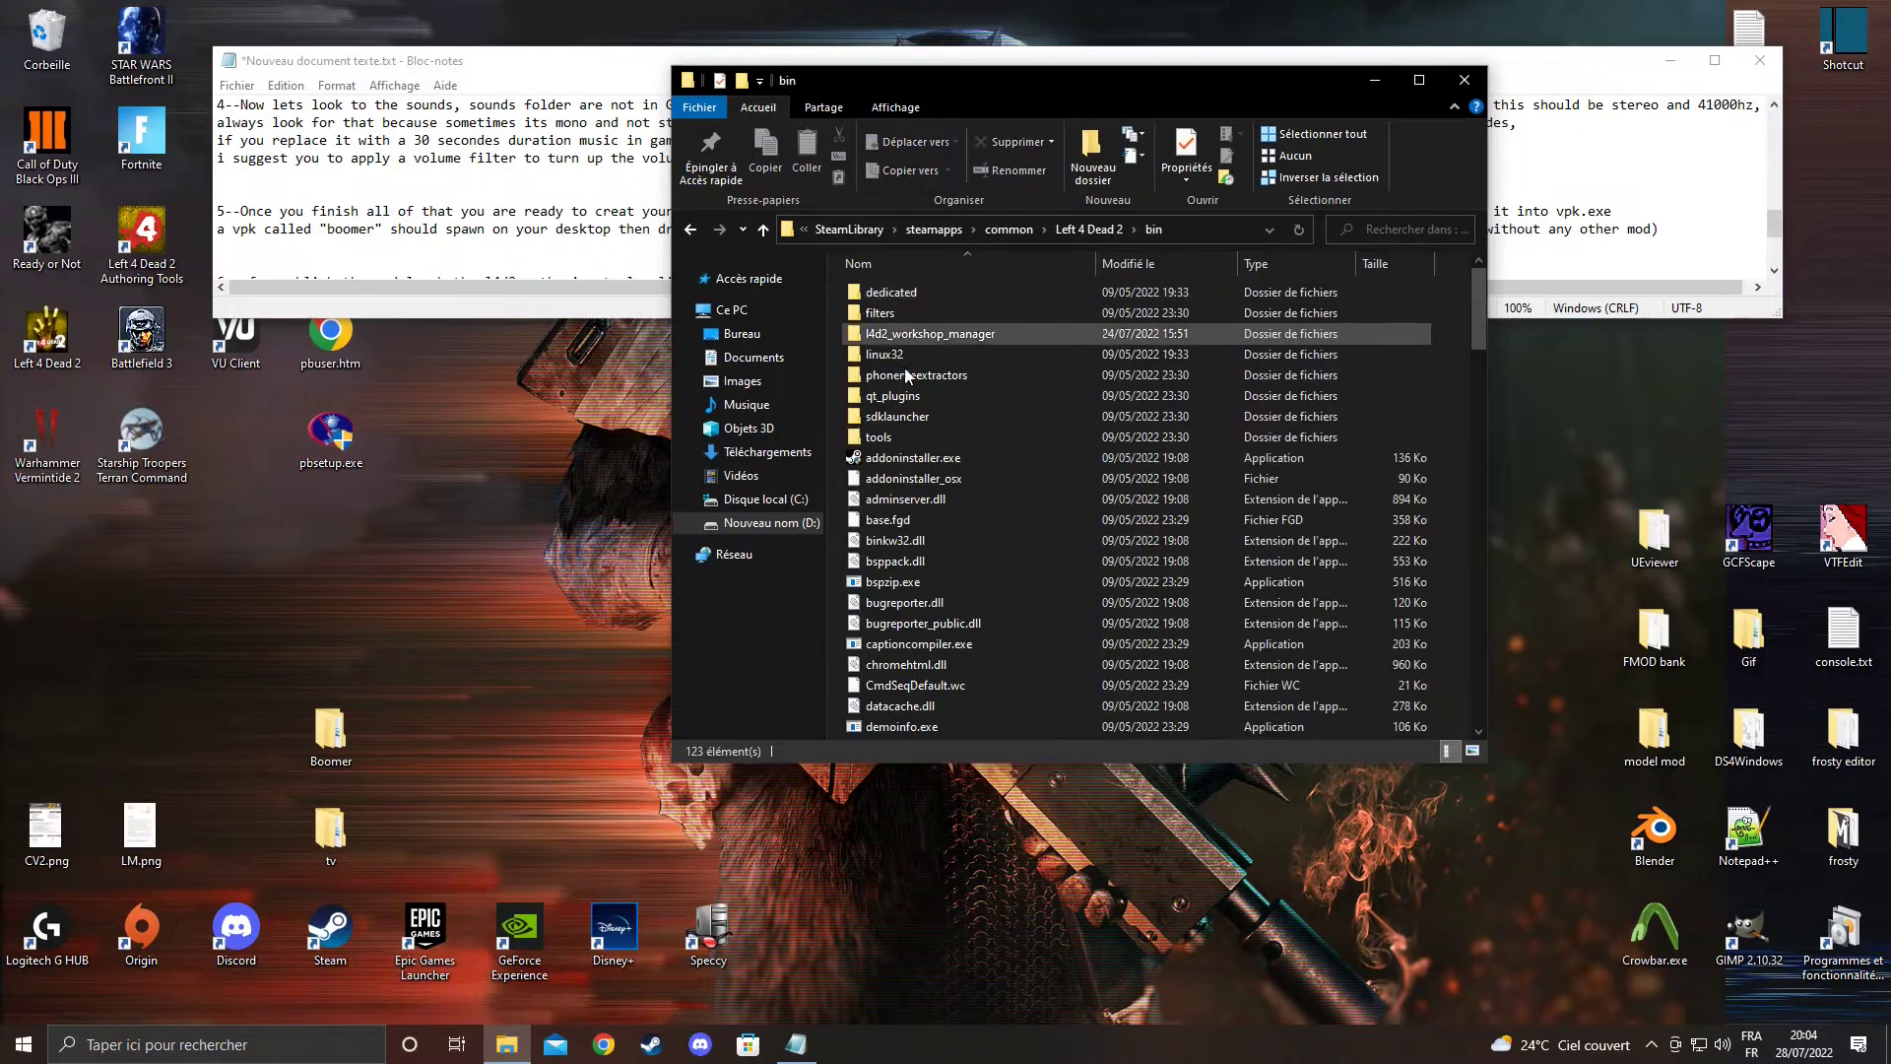
Pack the desktop Boomer folder into boomer.vpk using vpk.exe from the bin folder
scroll(955, 558, "down", 20)
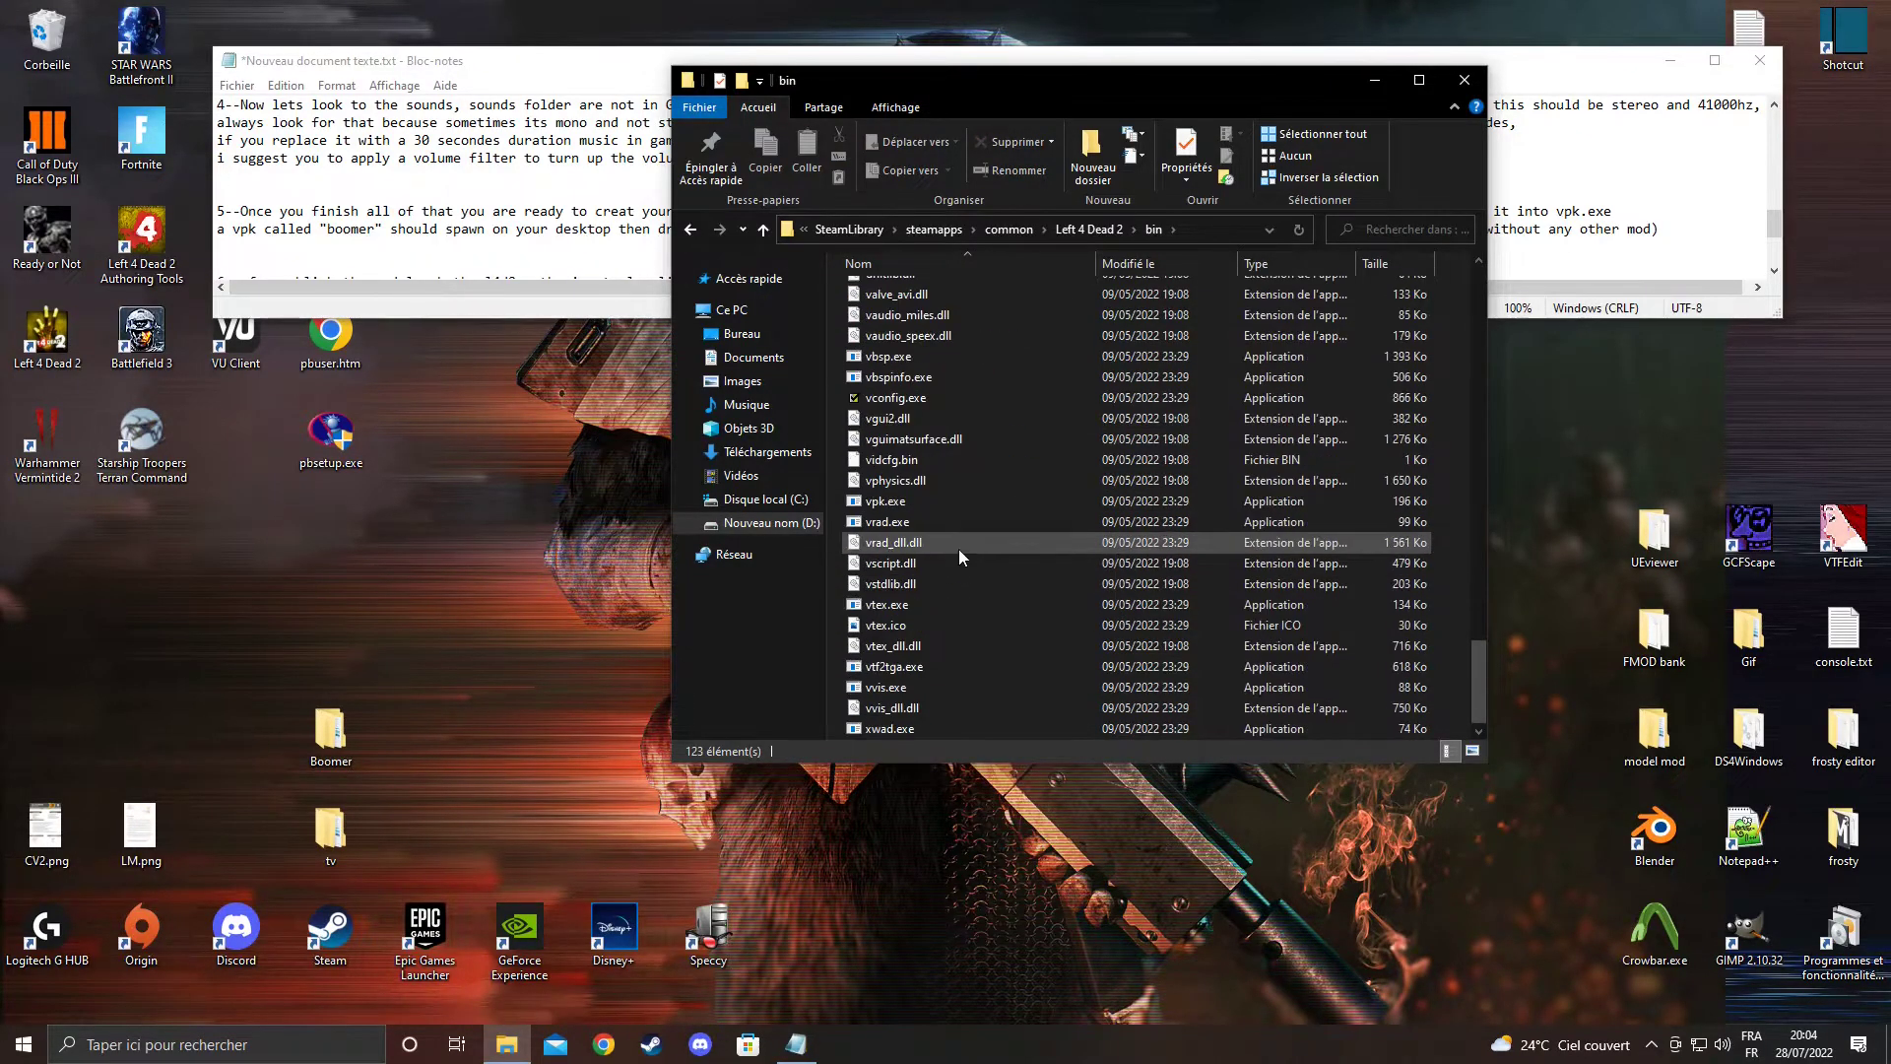
left_click(895, 502)
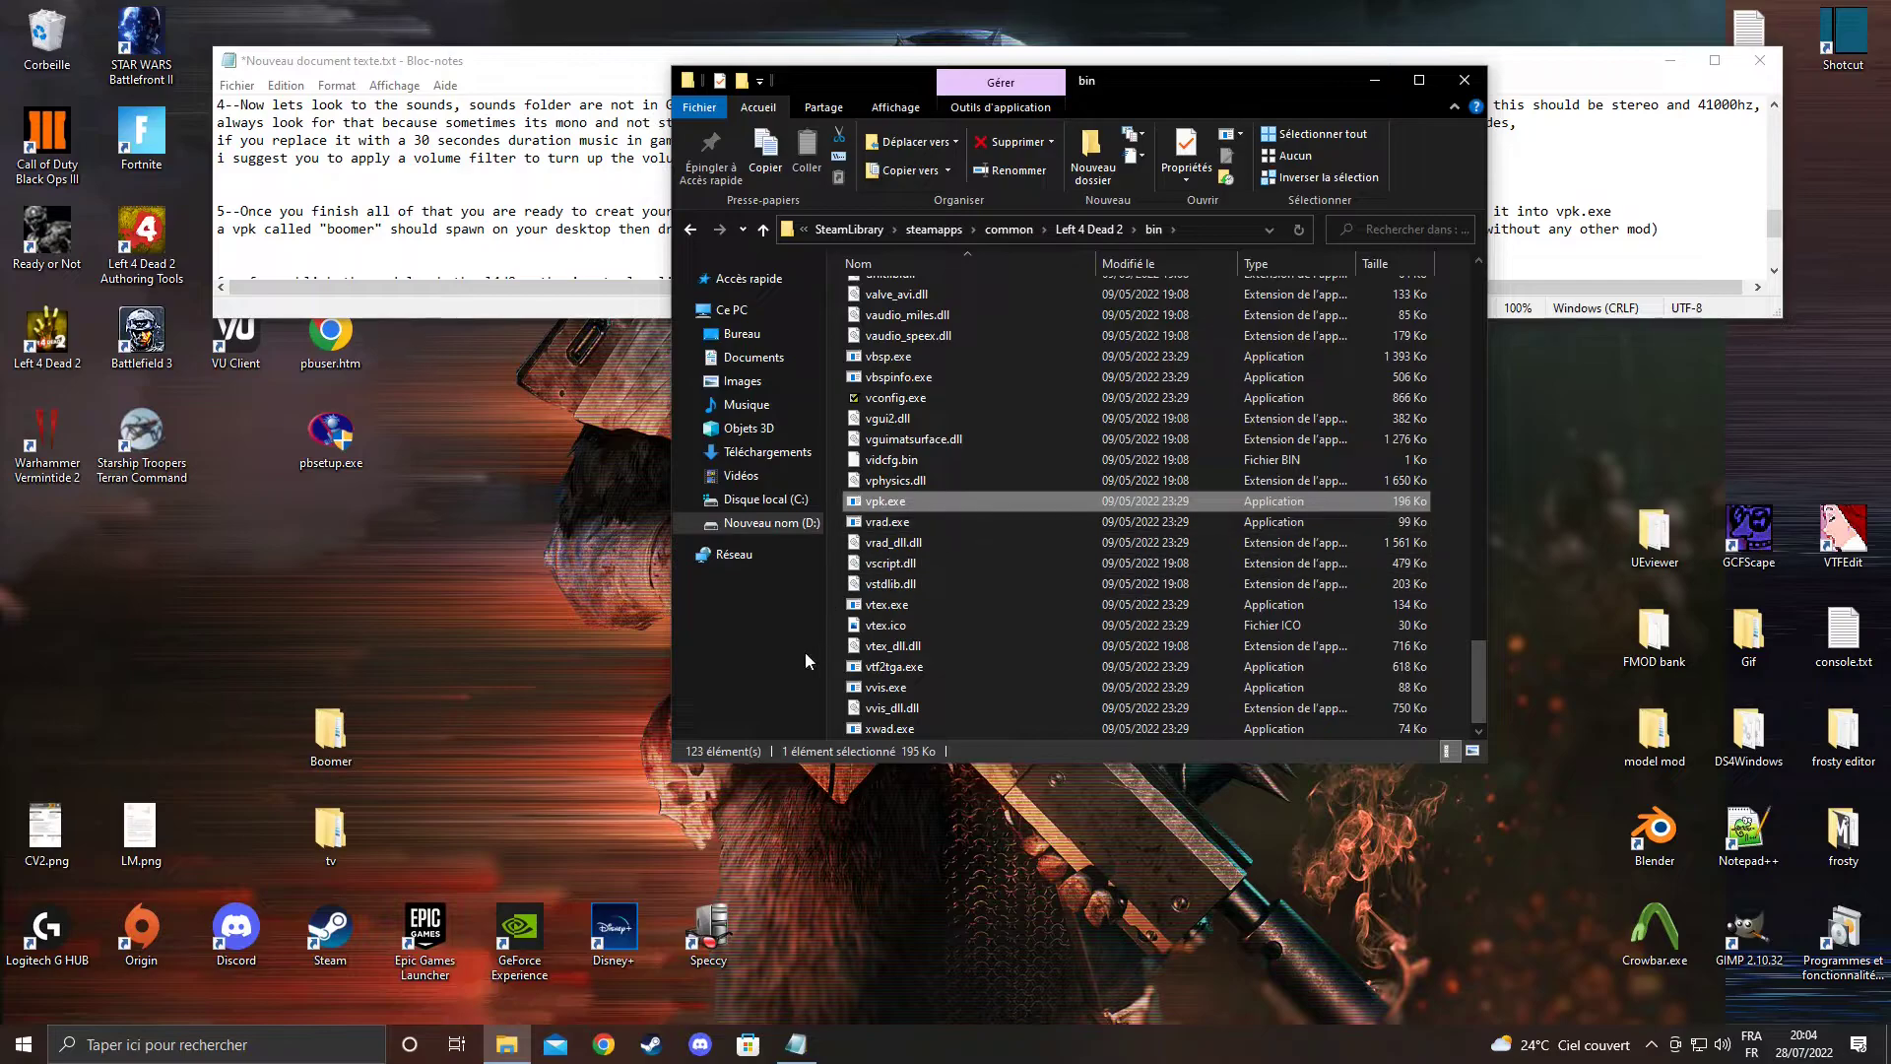
left_click_drag(333, 734, 883, 501)
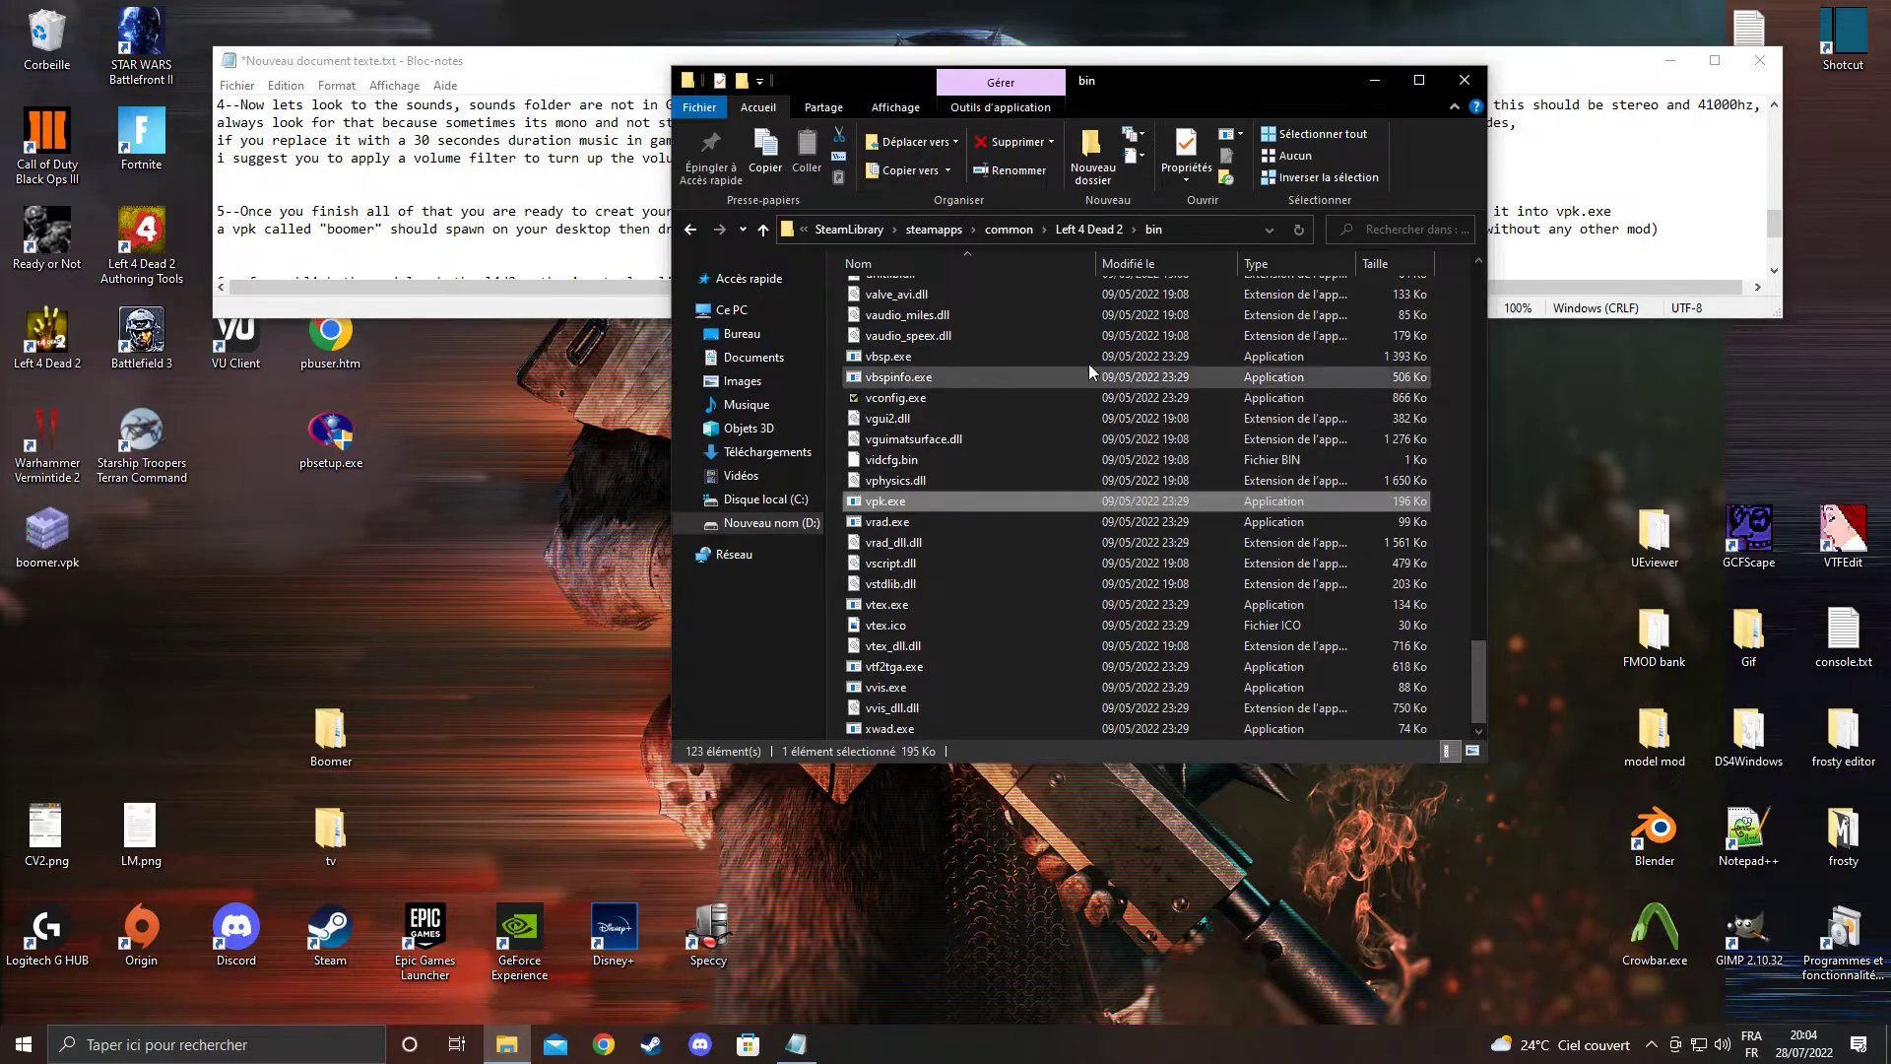
Copy material fx.vpk and new fx.vpk from the left4dead2\addons folder to the desktop and delete them from addons
left_click(1089, 228)
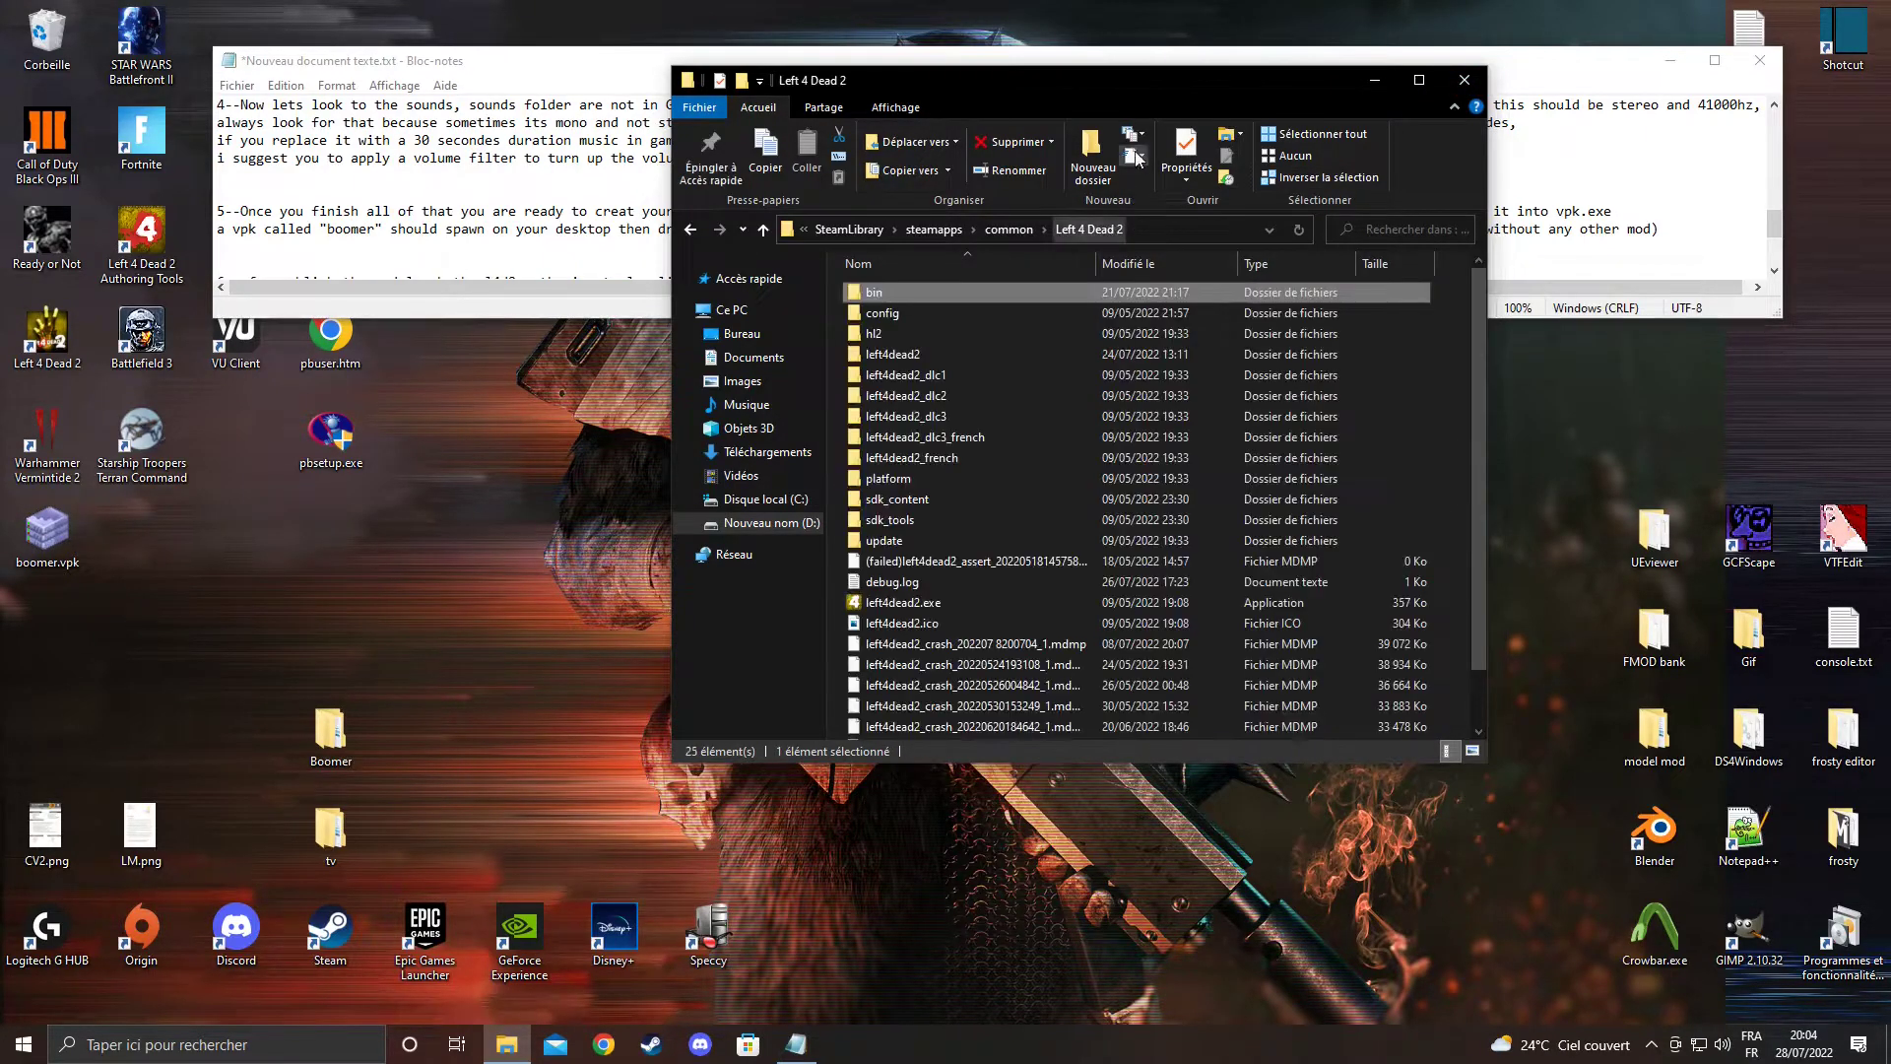
double_click(920, 353)
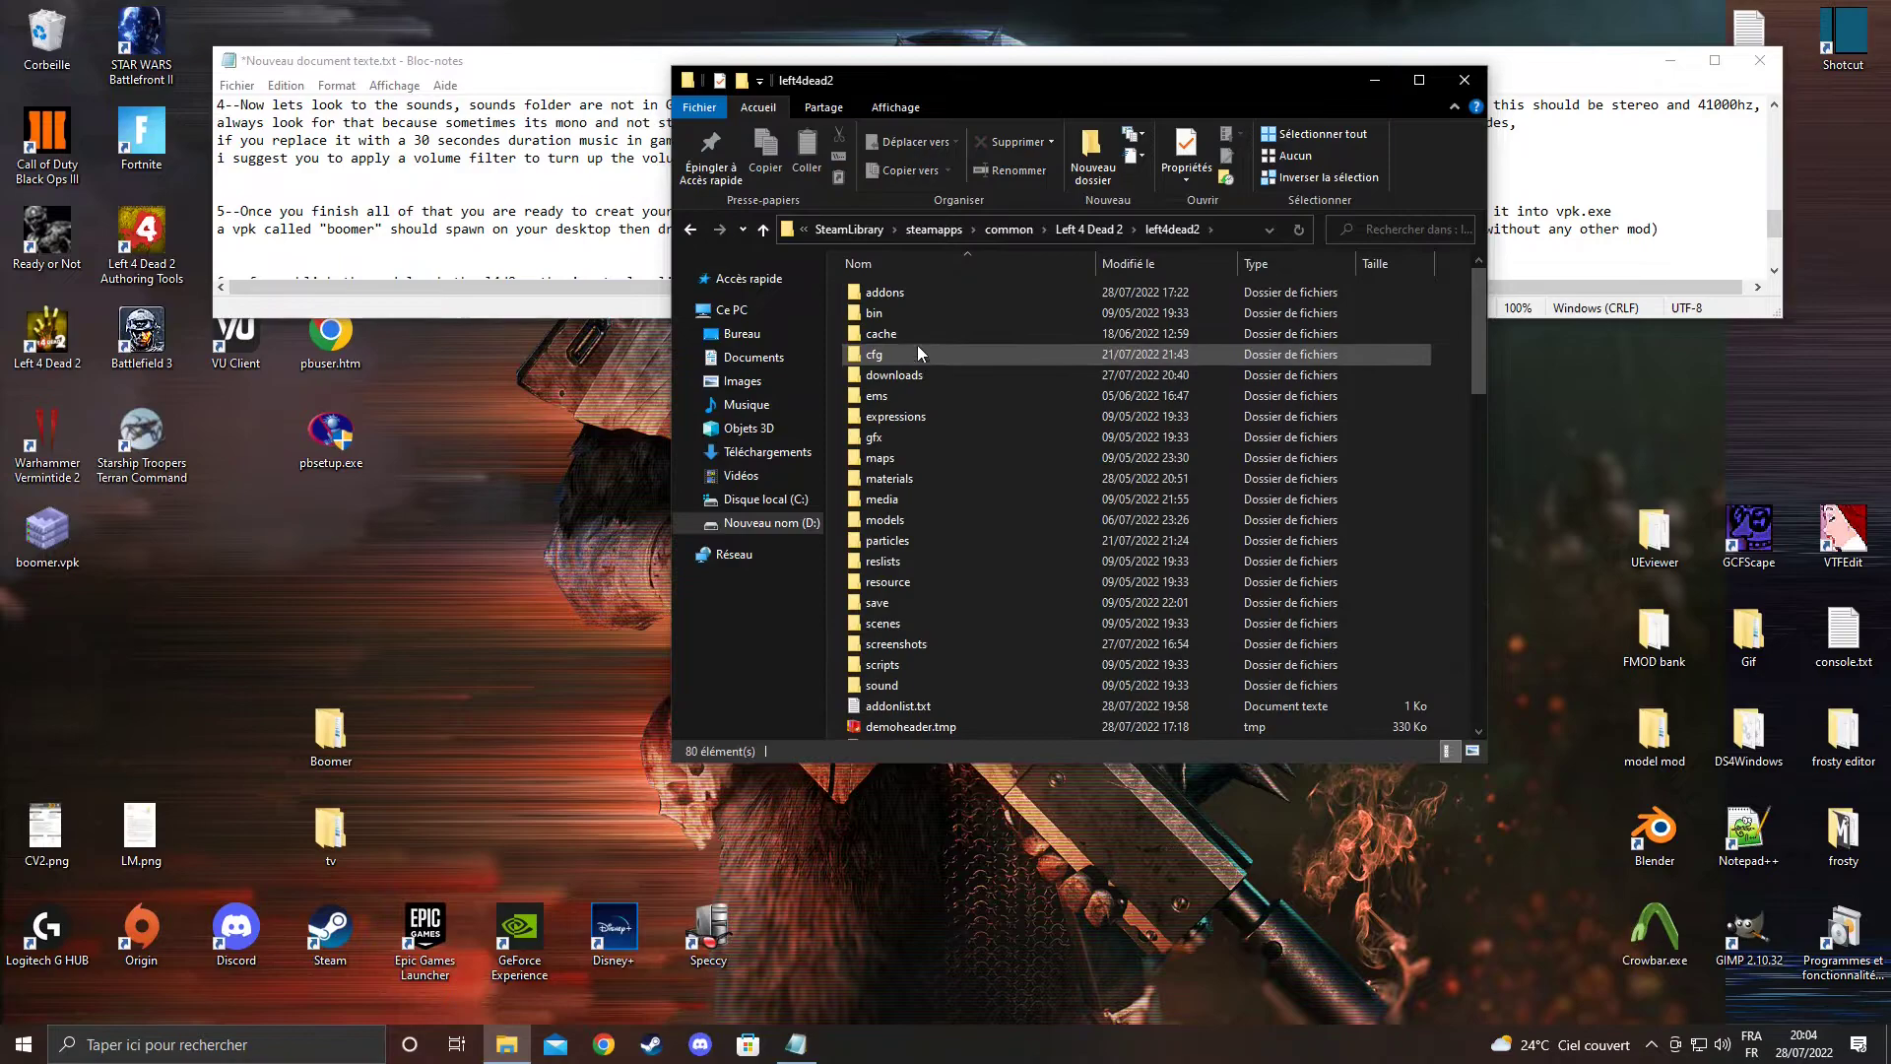
double_click(894, 295)
left_click(894, 313)
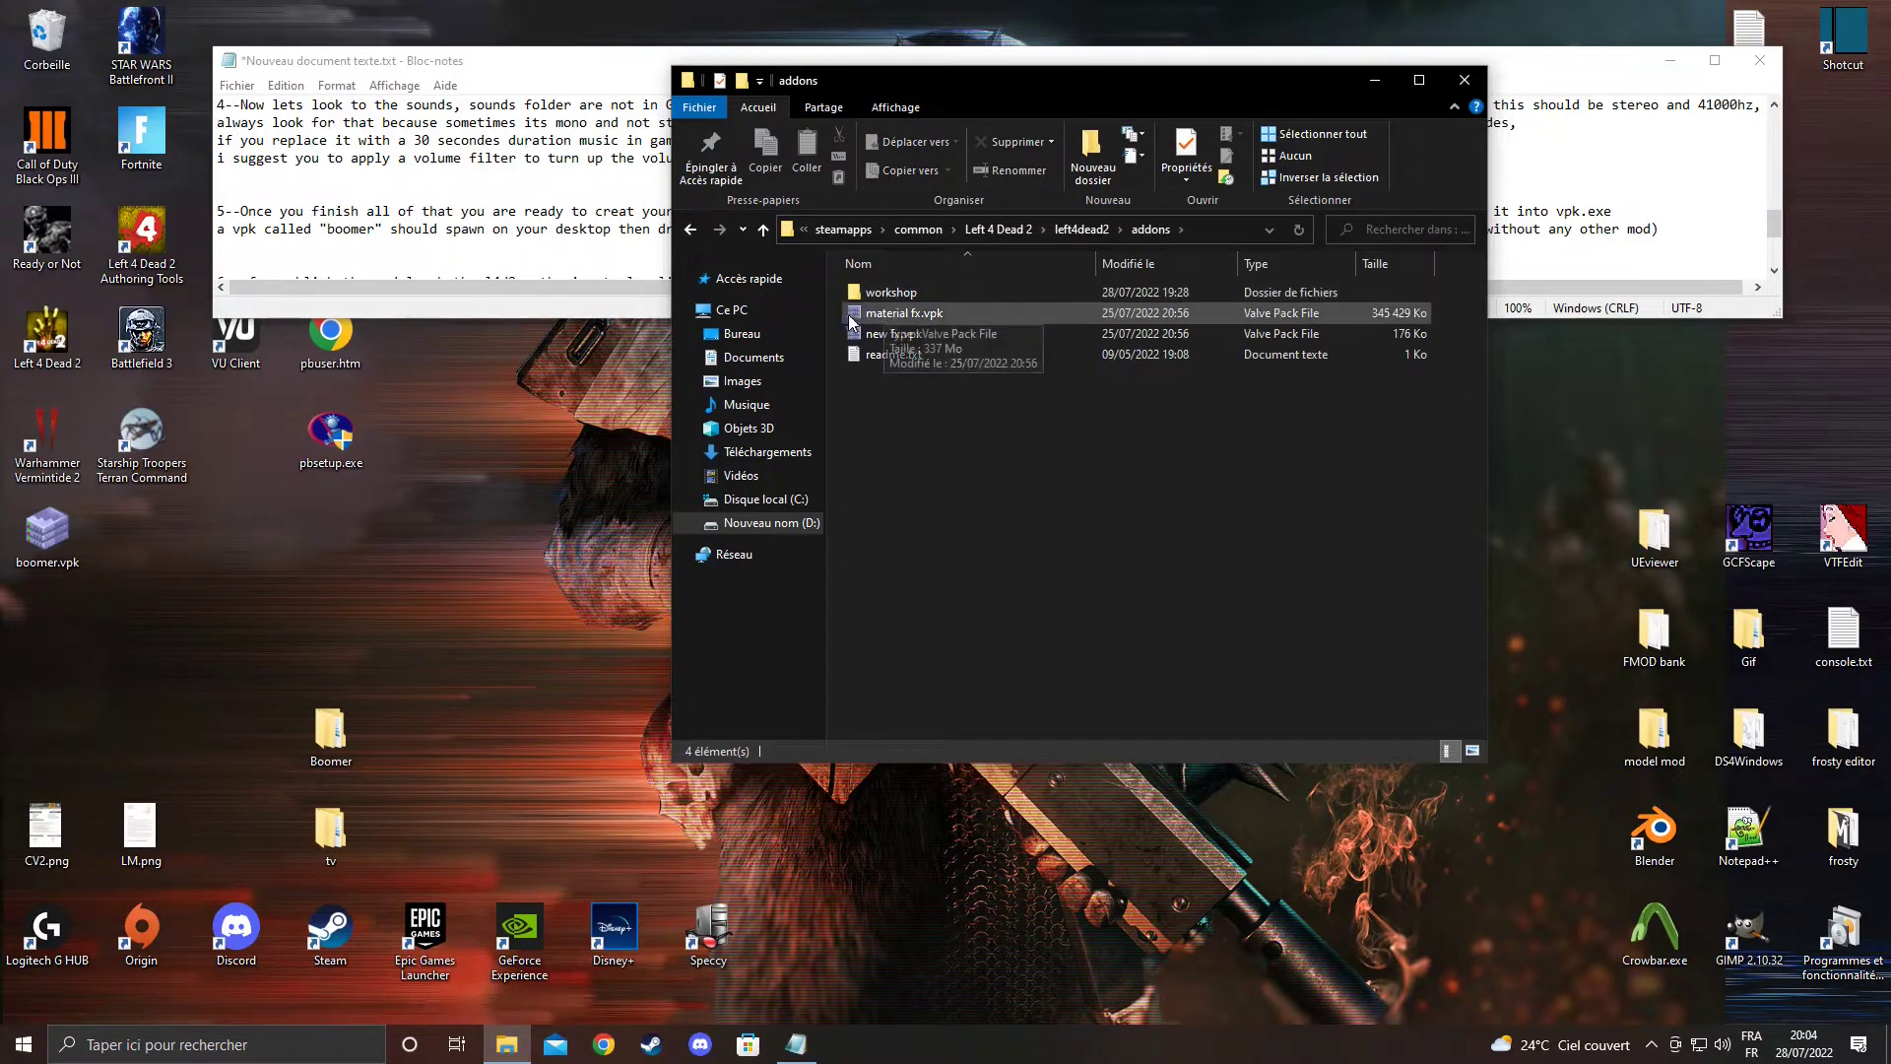
left_click(877, 333, "shift")
left_click_drag(876, 333, 573, 572)
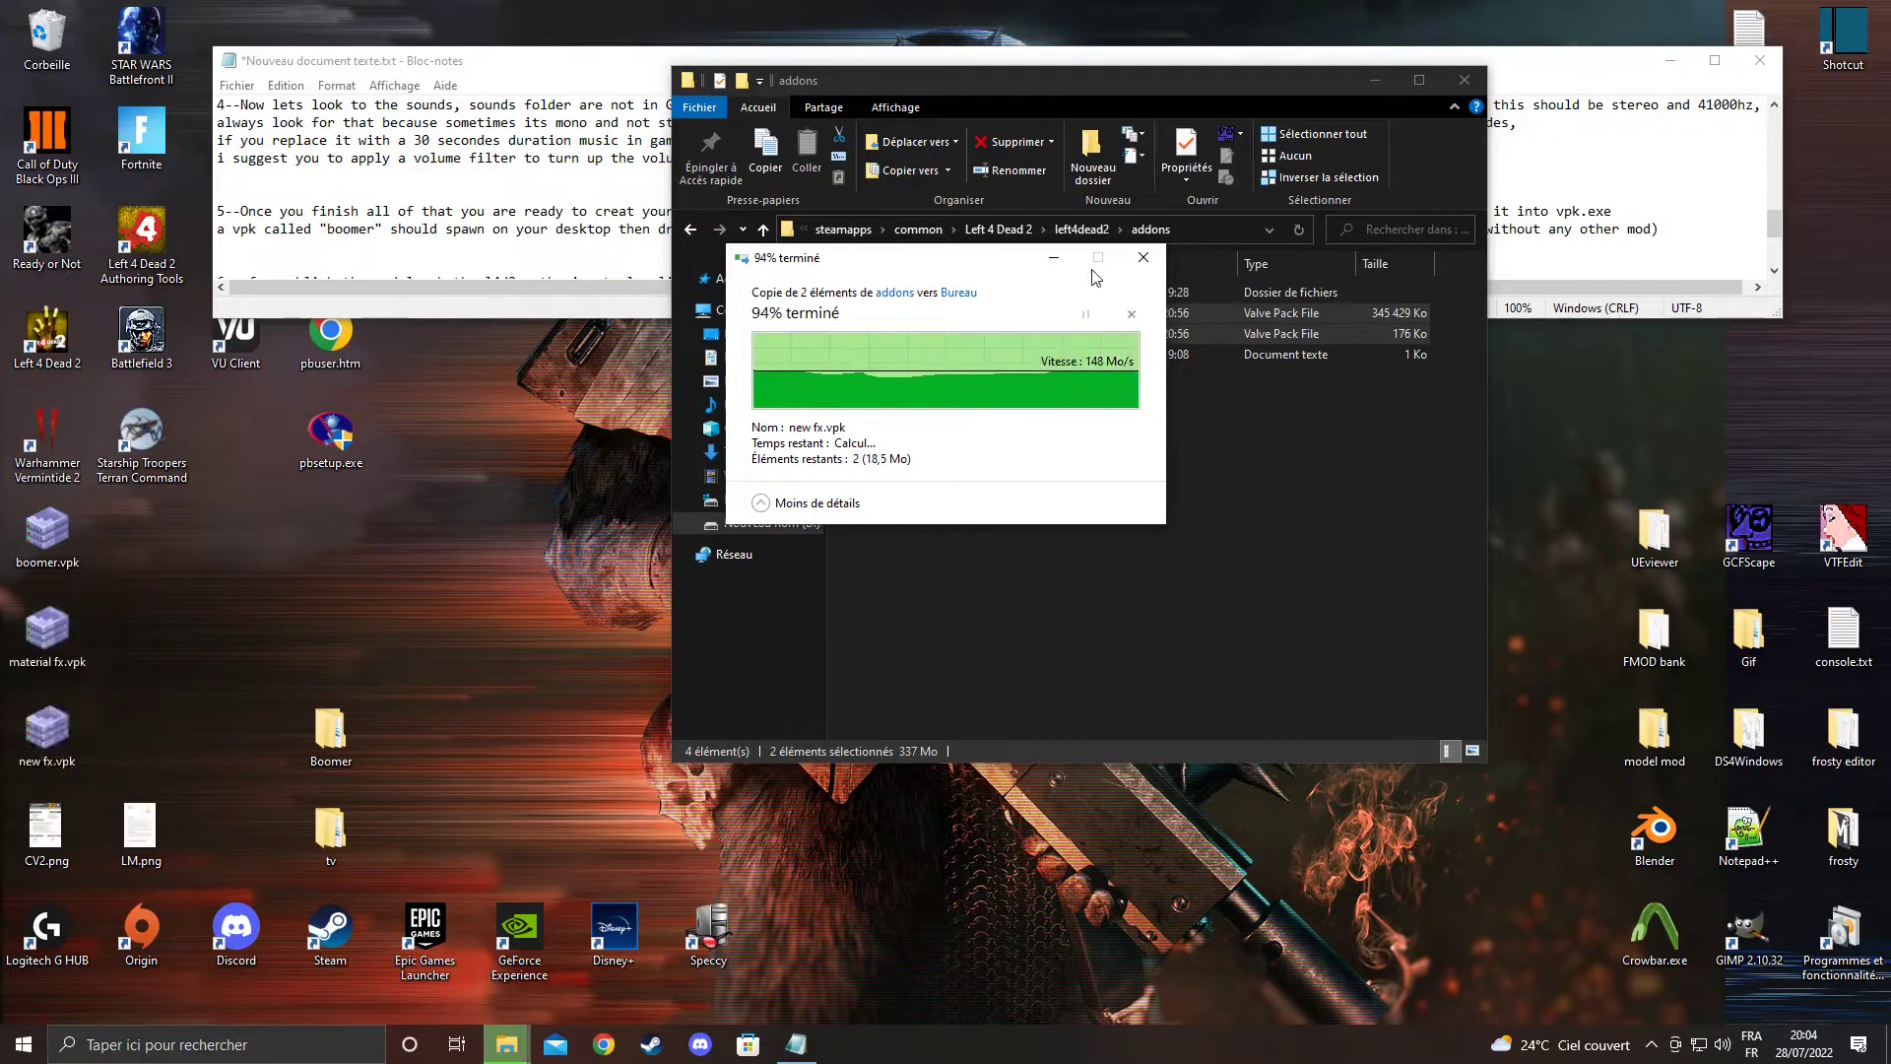
right_click(905, 316)
left_click(967, 522)
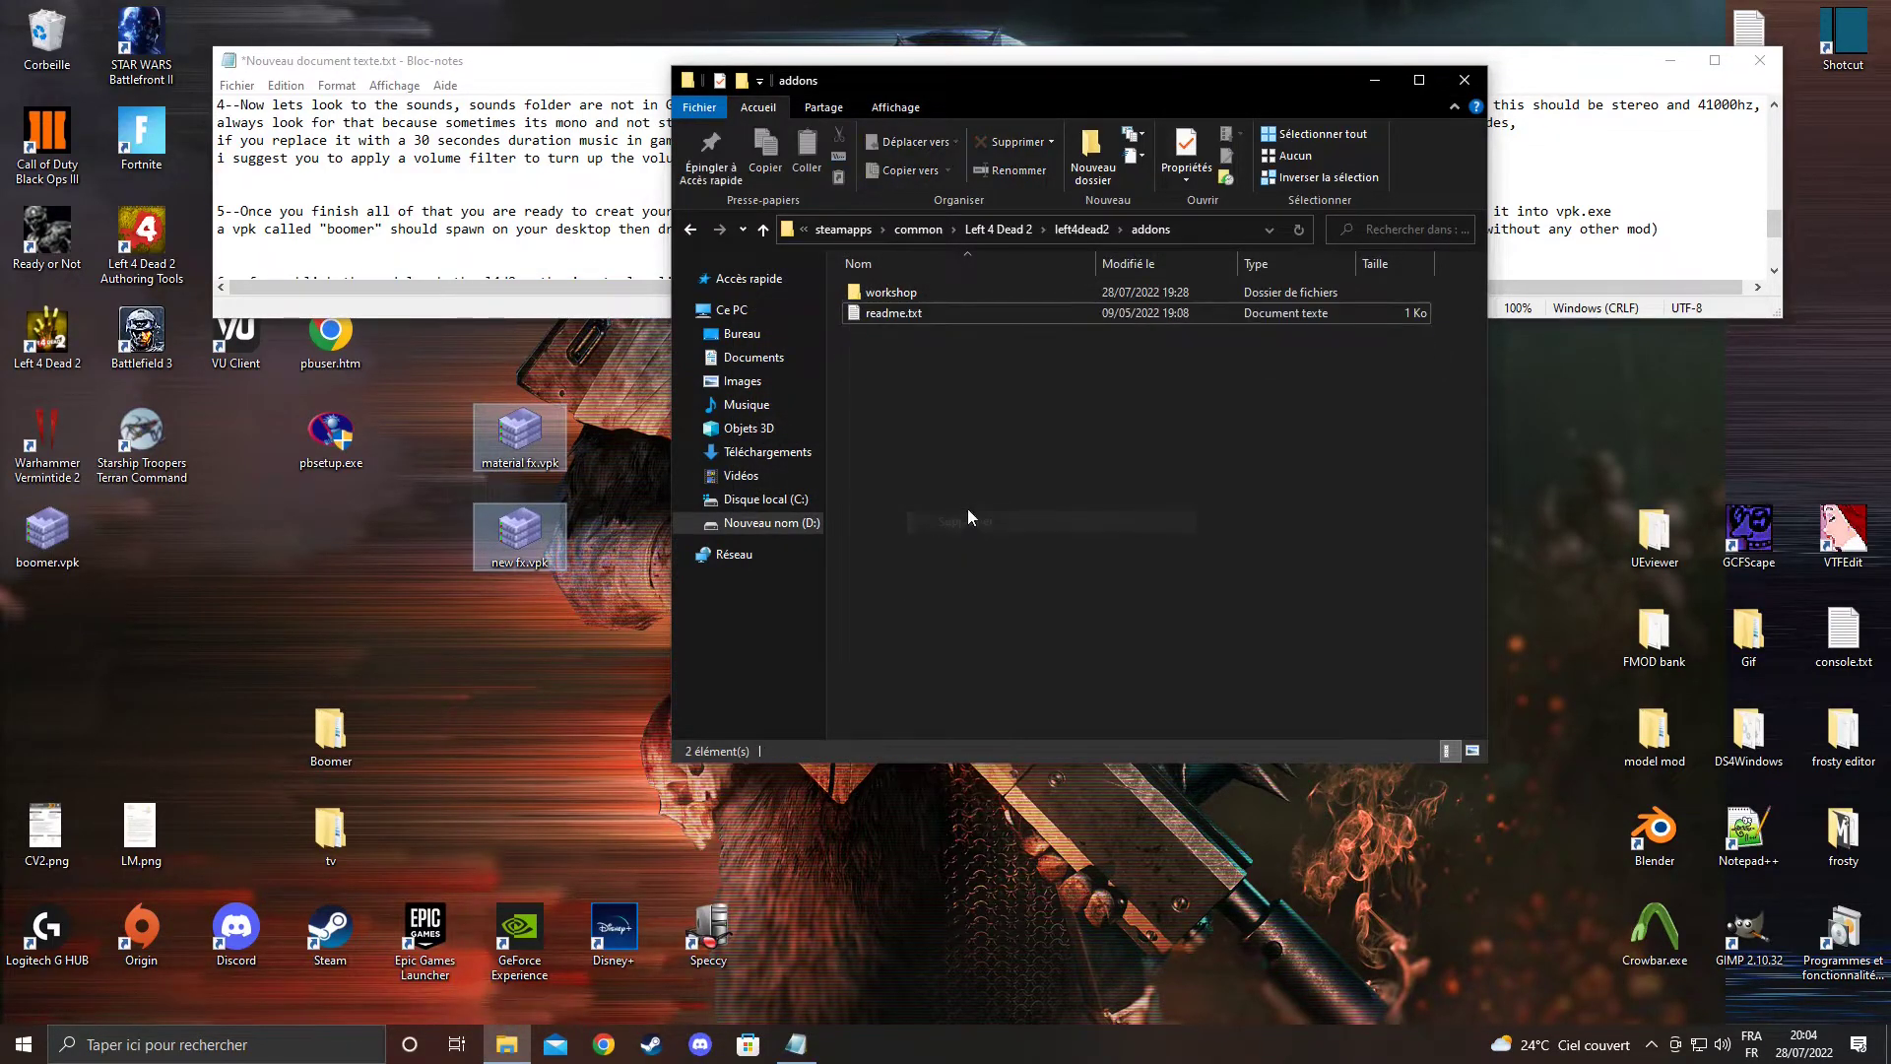
Copy boomer.vpk from the desktop into the addons folder and close the folder window
left_click_drag(47, 532, 956, 398)
left_click(956, 392)
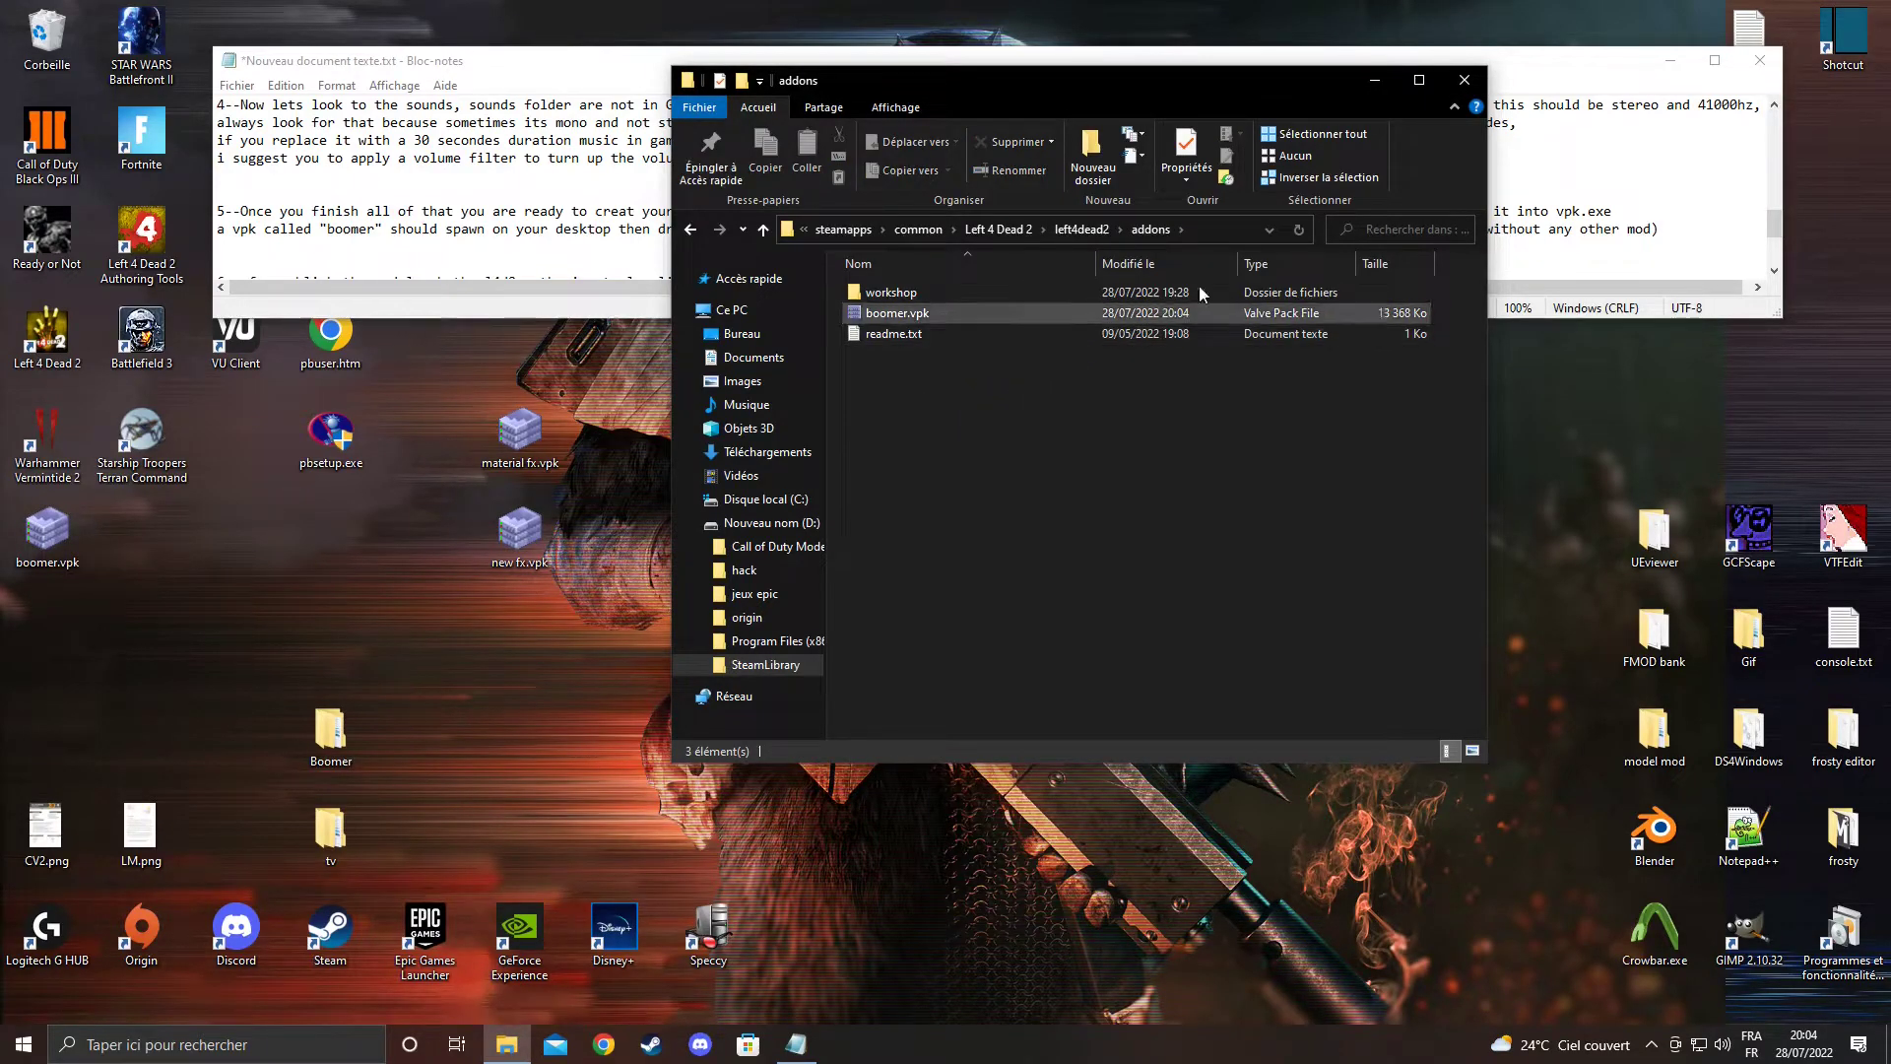
left_click(1472, 82)
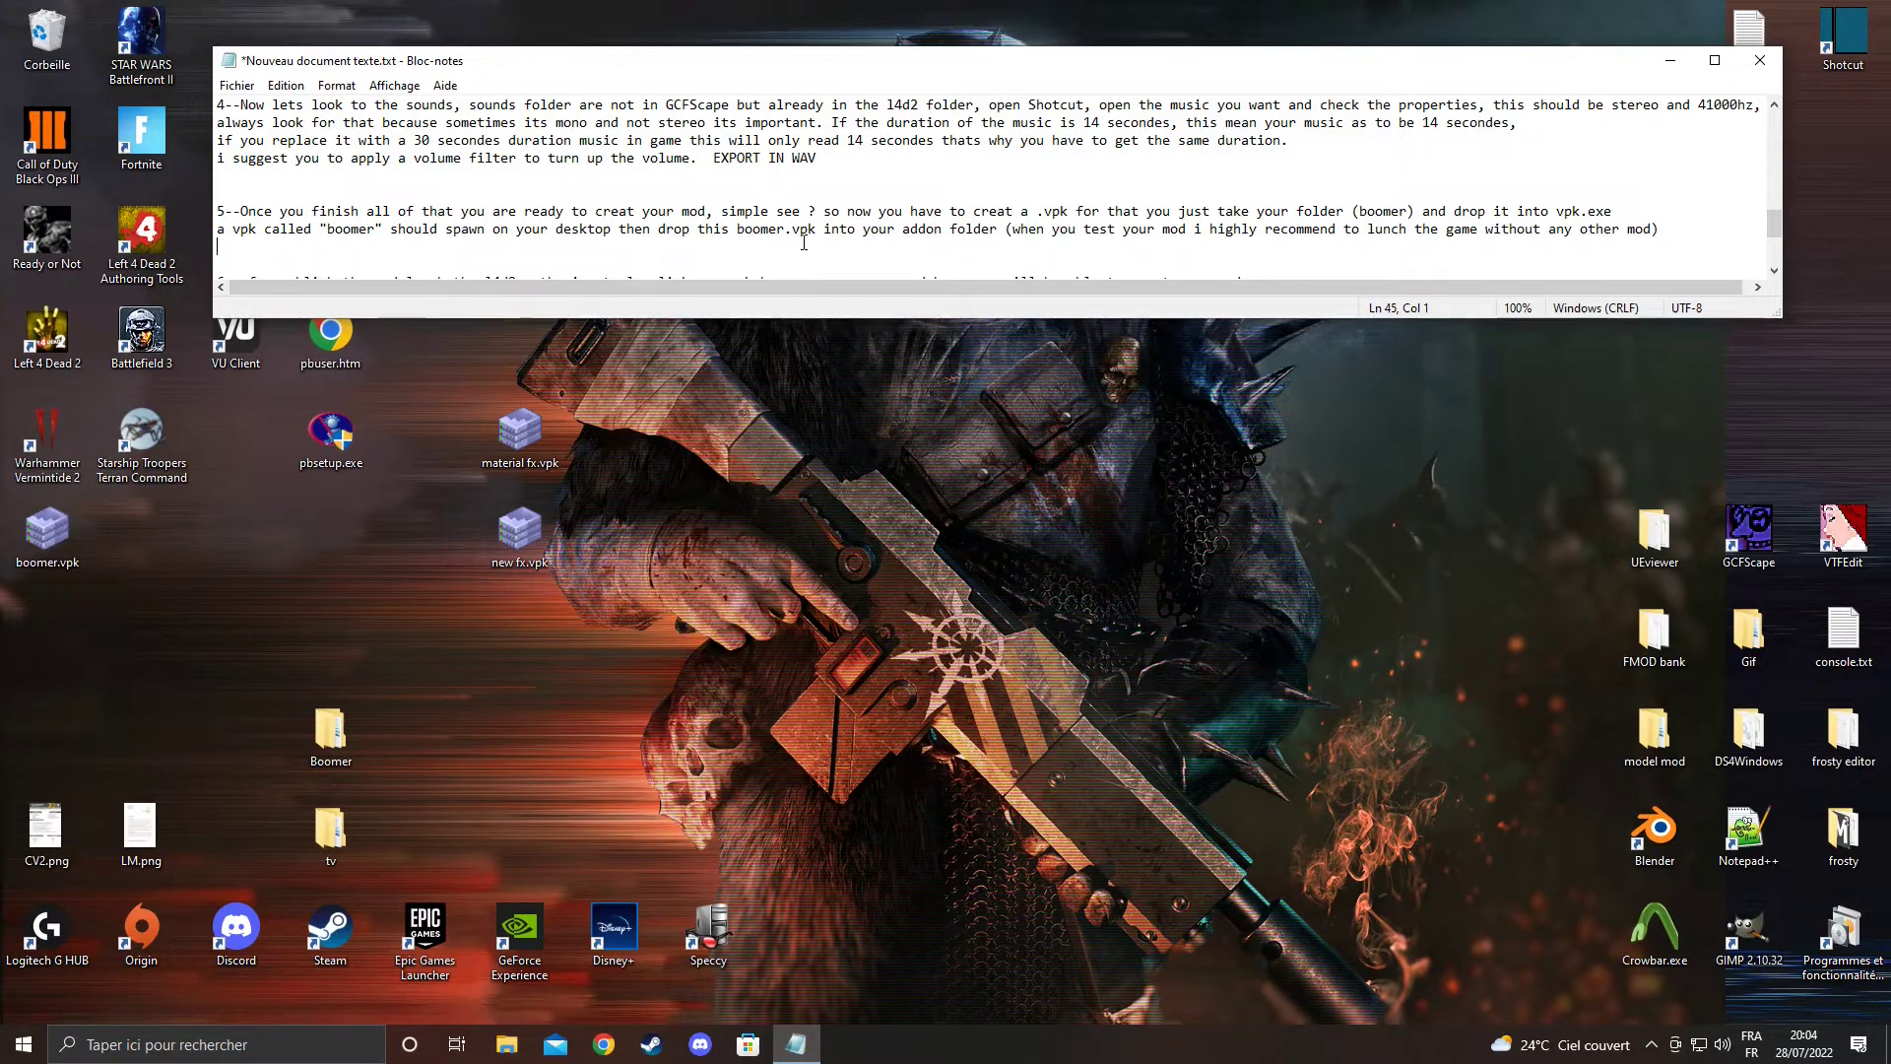
Read step 6 of the notes about publishing, then launch Left 4 Dead 2 to test the Boomer mod
scroll(1147, 250, "down", 1)
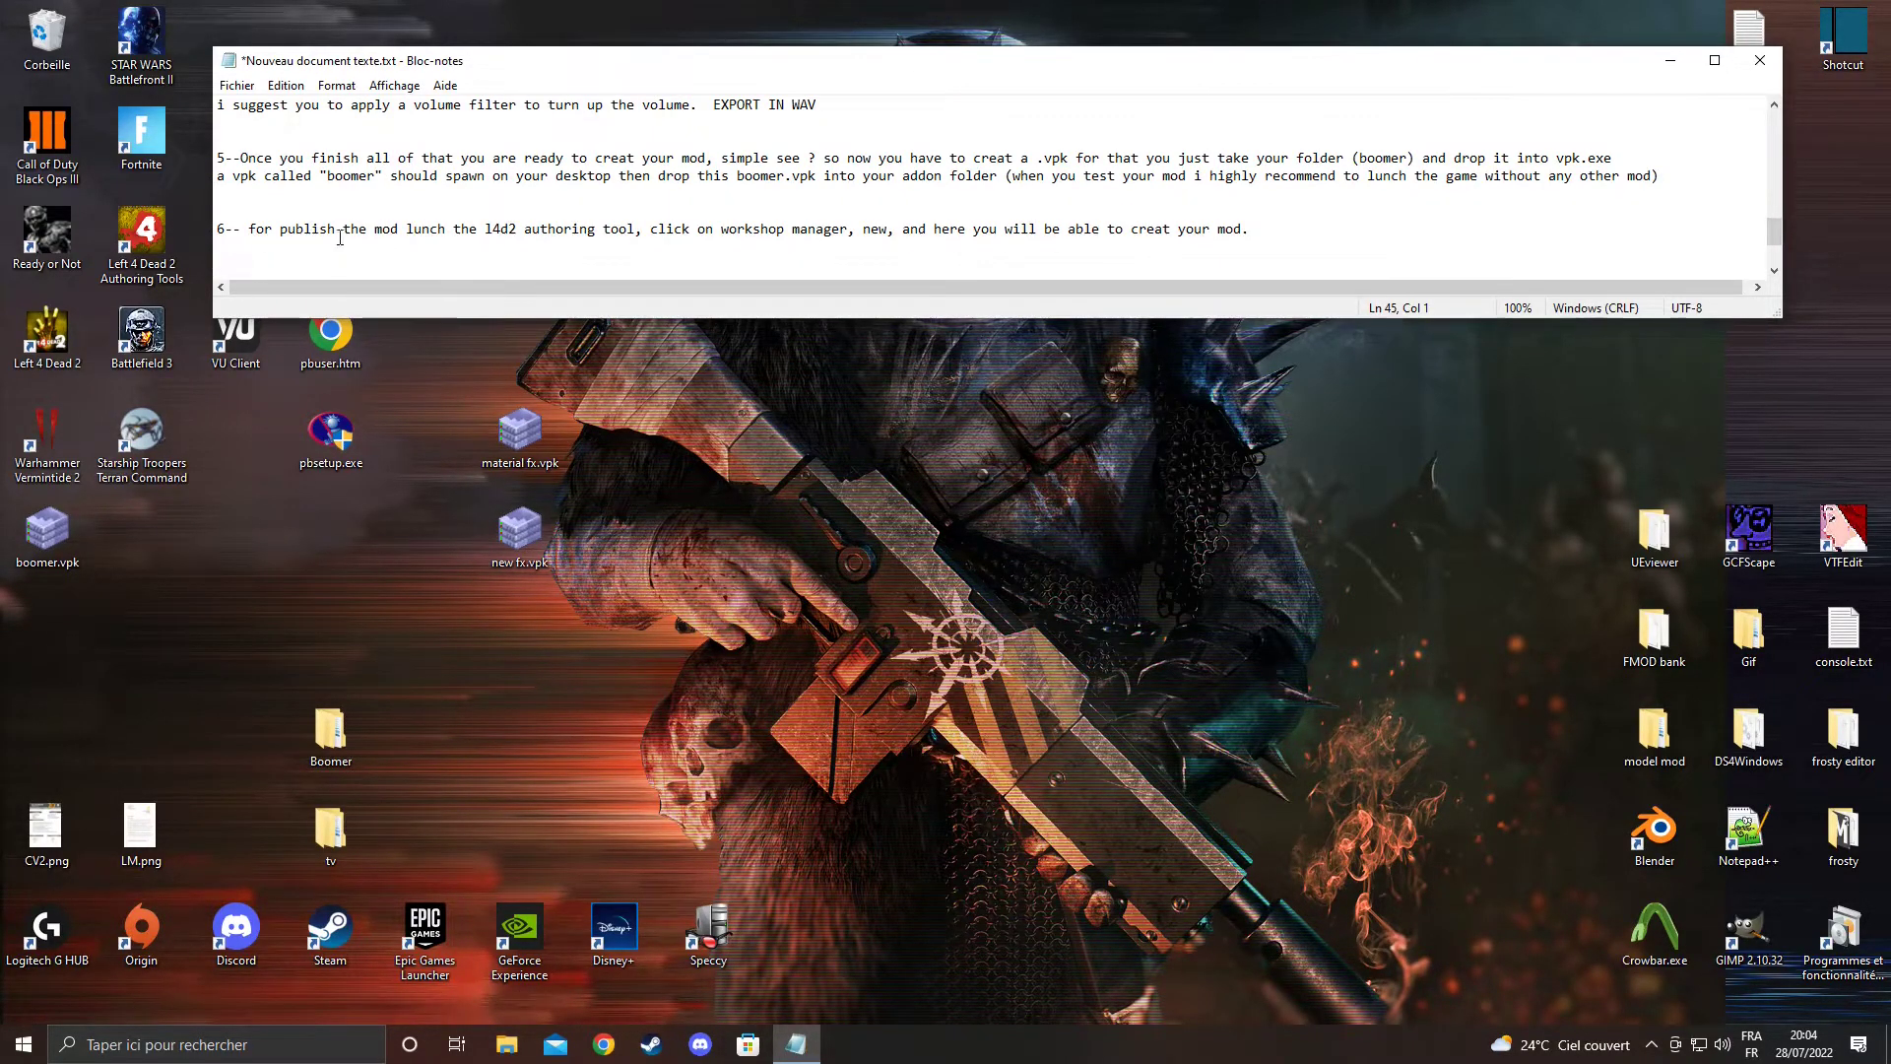
double_click(59, 337)
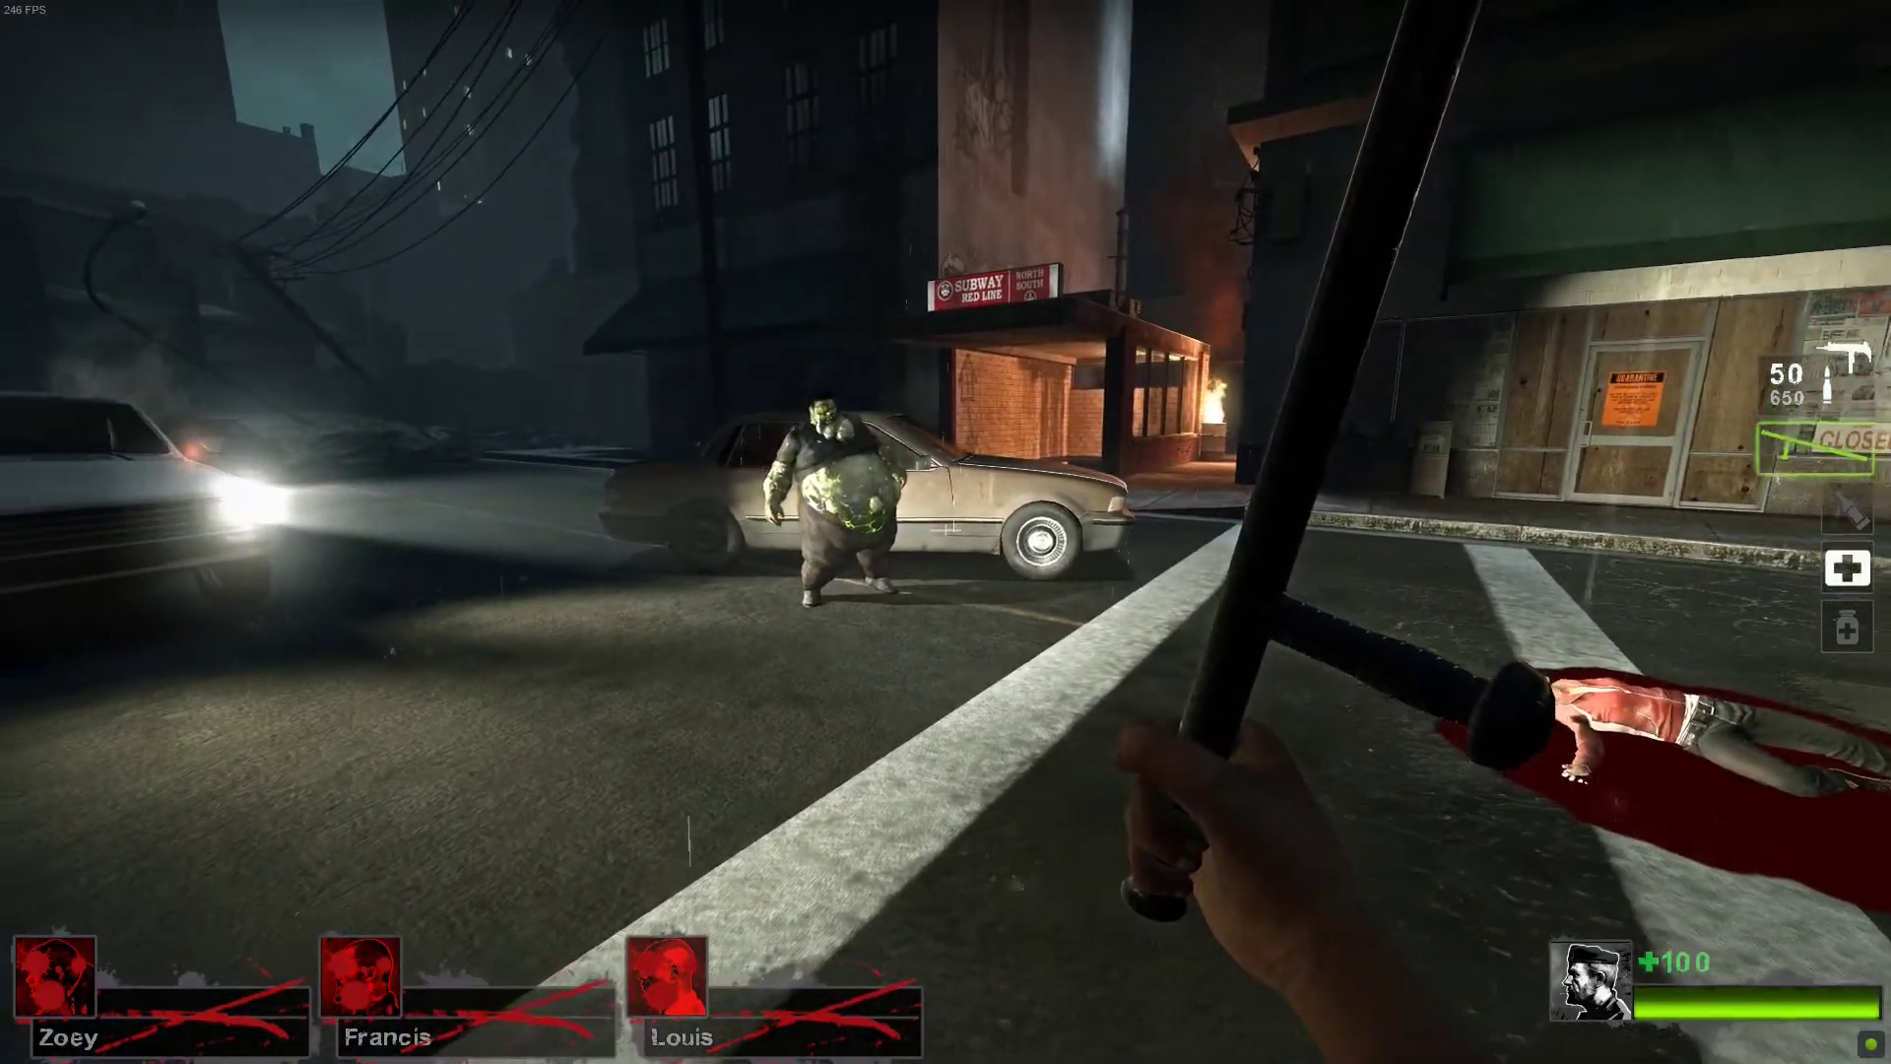
Equip the submachine gun, inspect the custom Boomer textures up close in the street, and shoot the Boomer
key("1")
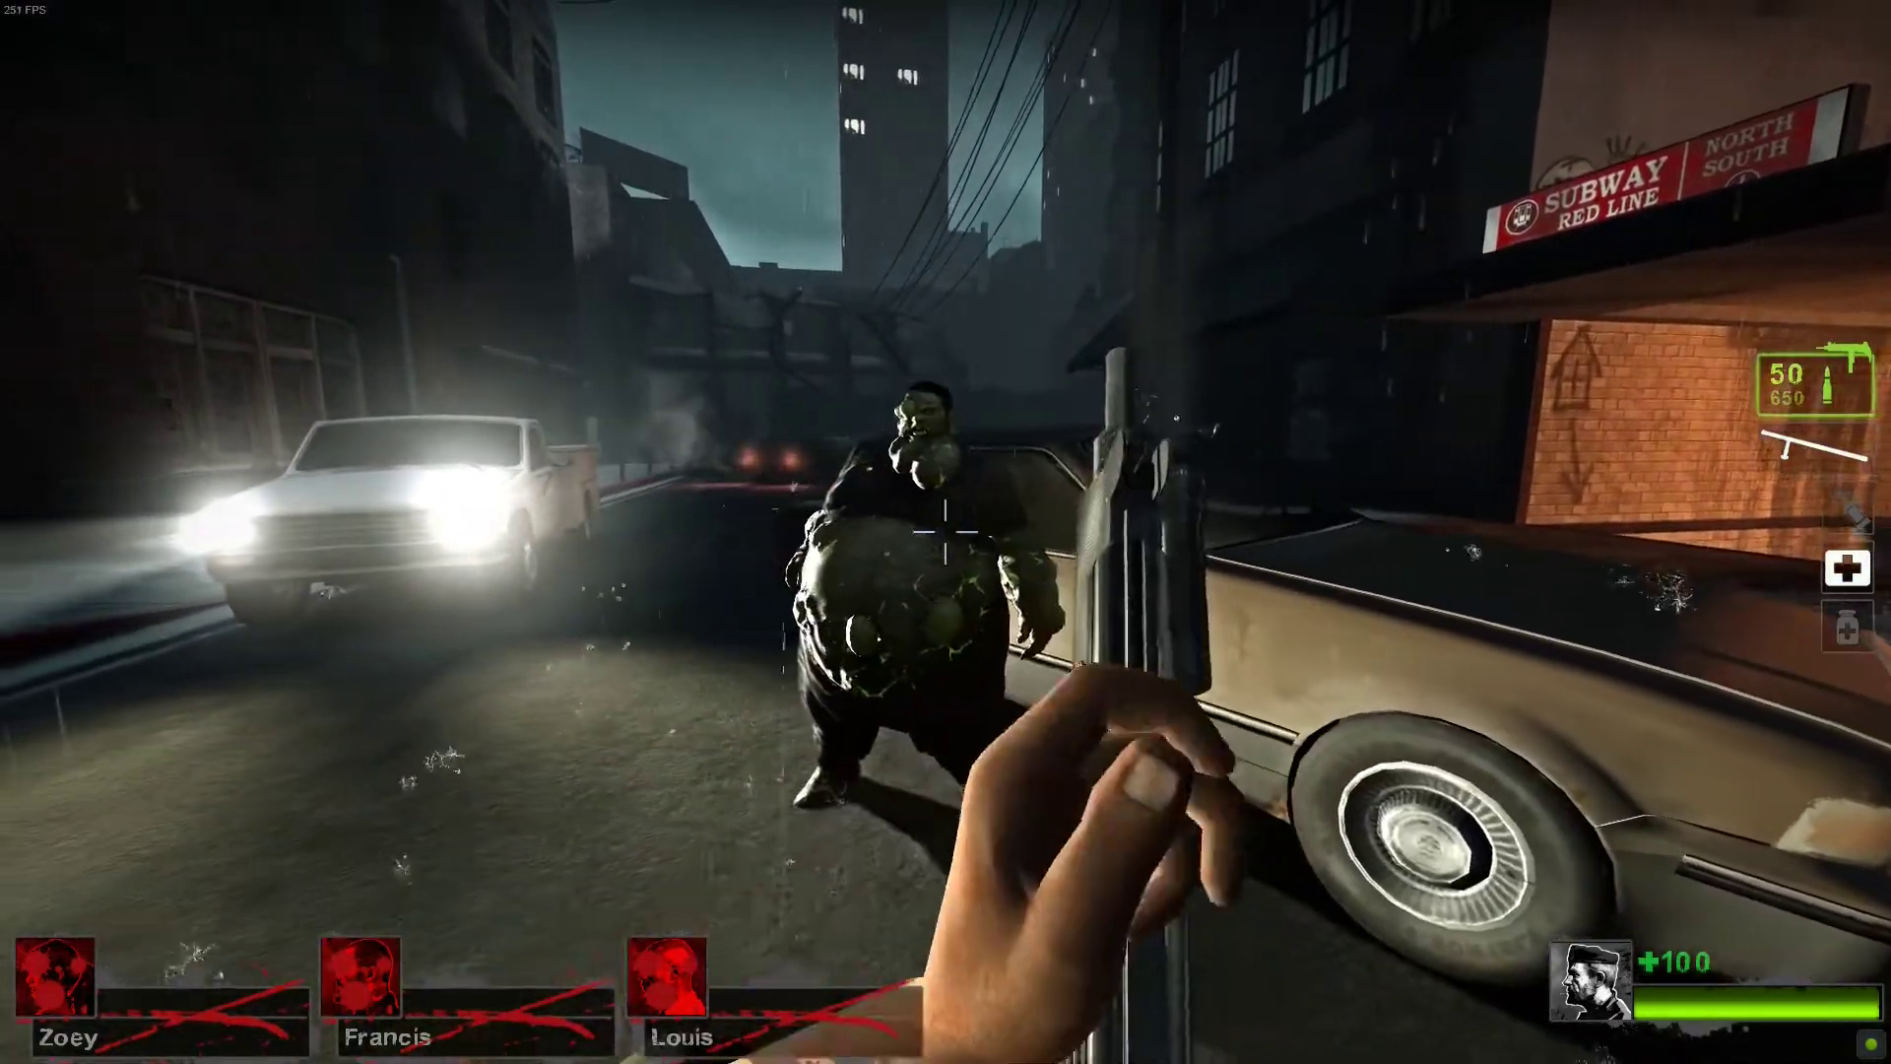
key("s")
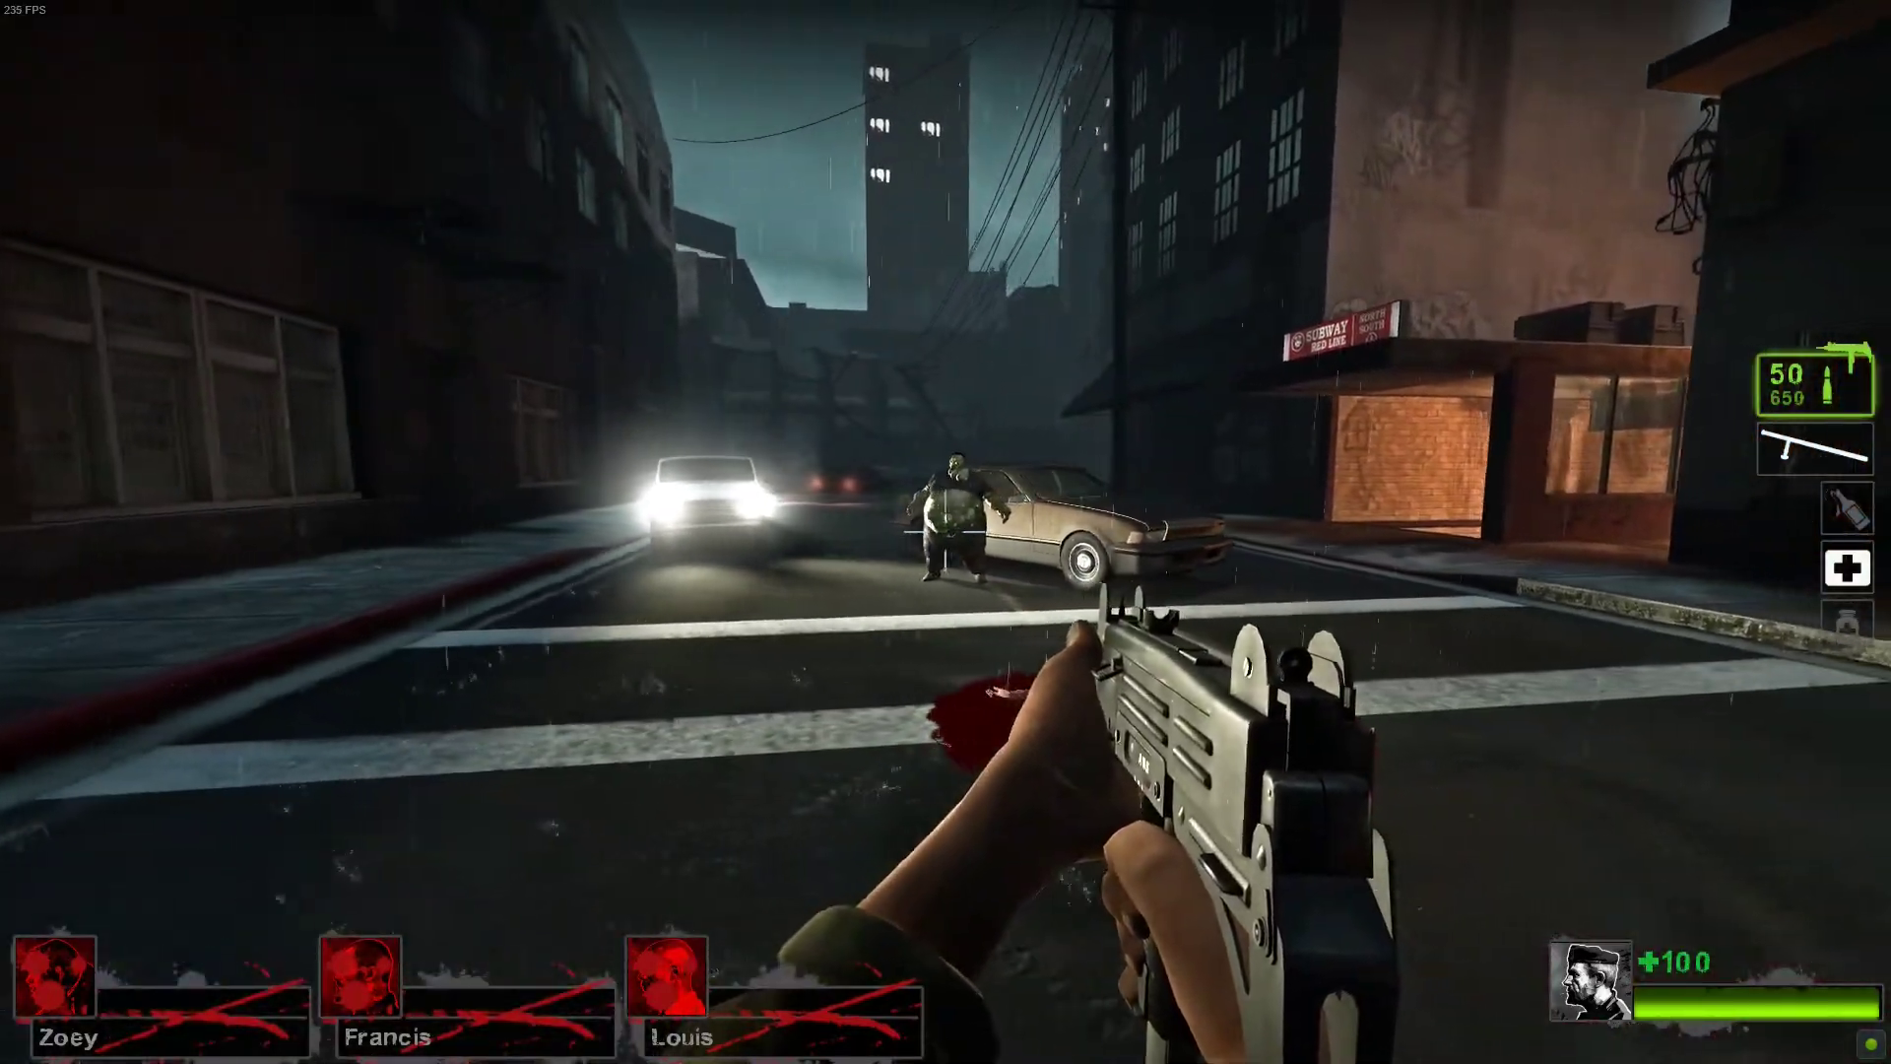
key("w")
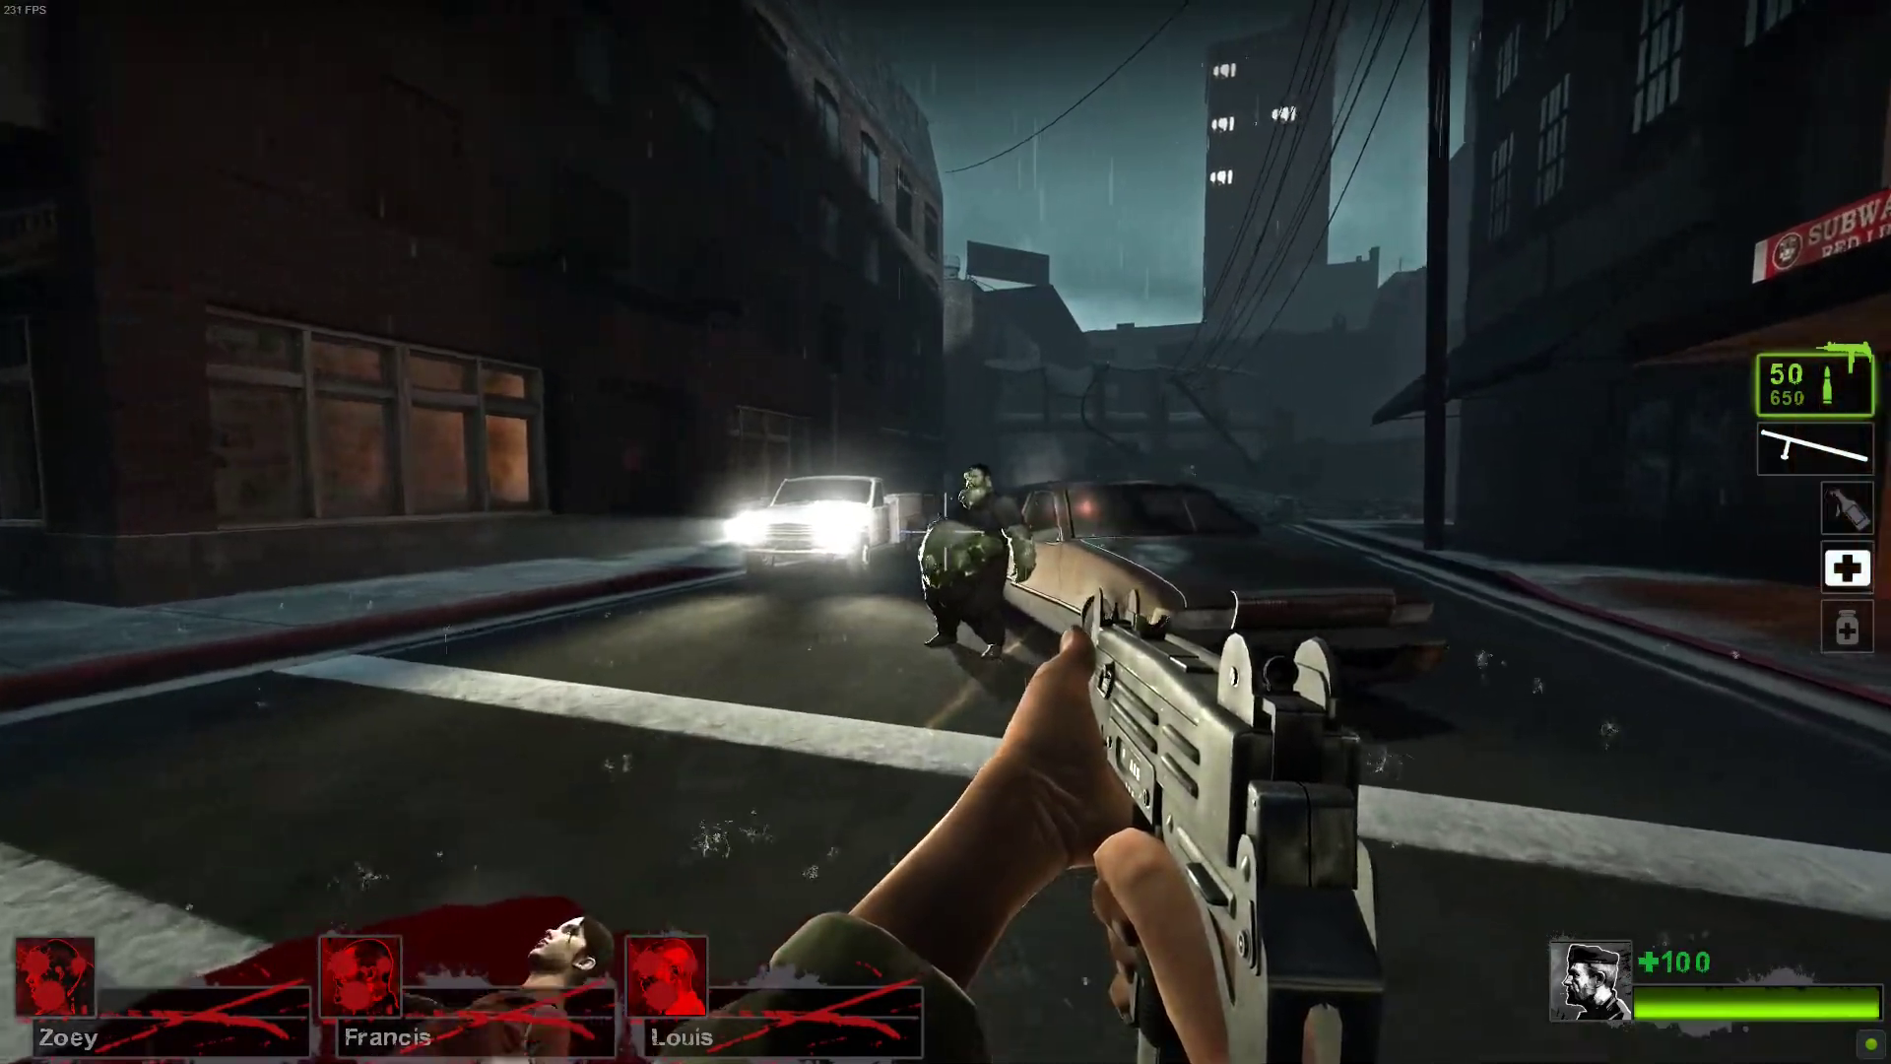
left_click(946, 532)
key("r")
key("s")
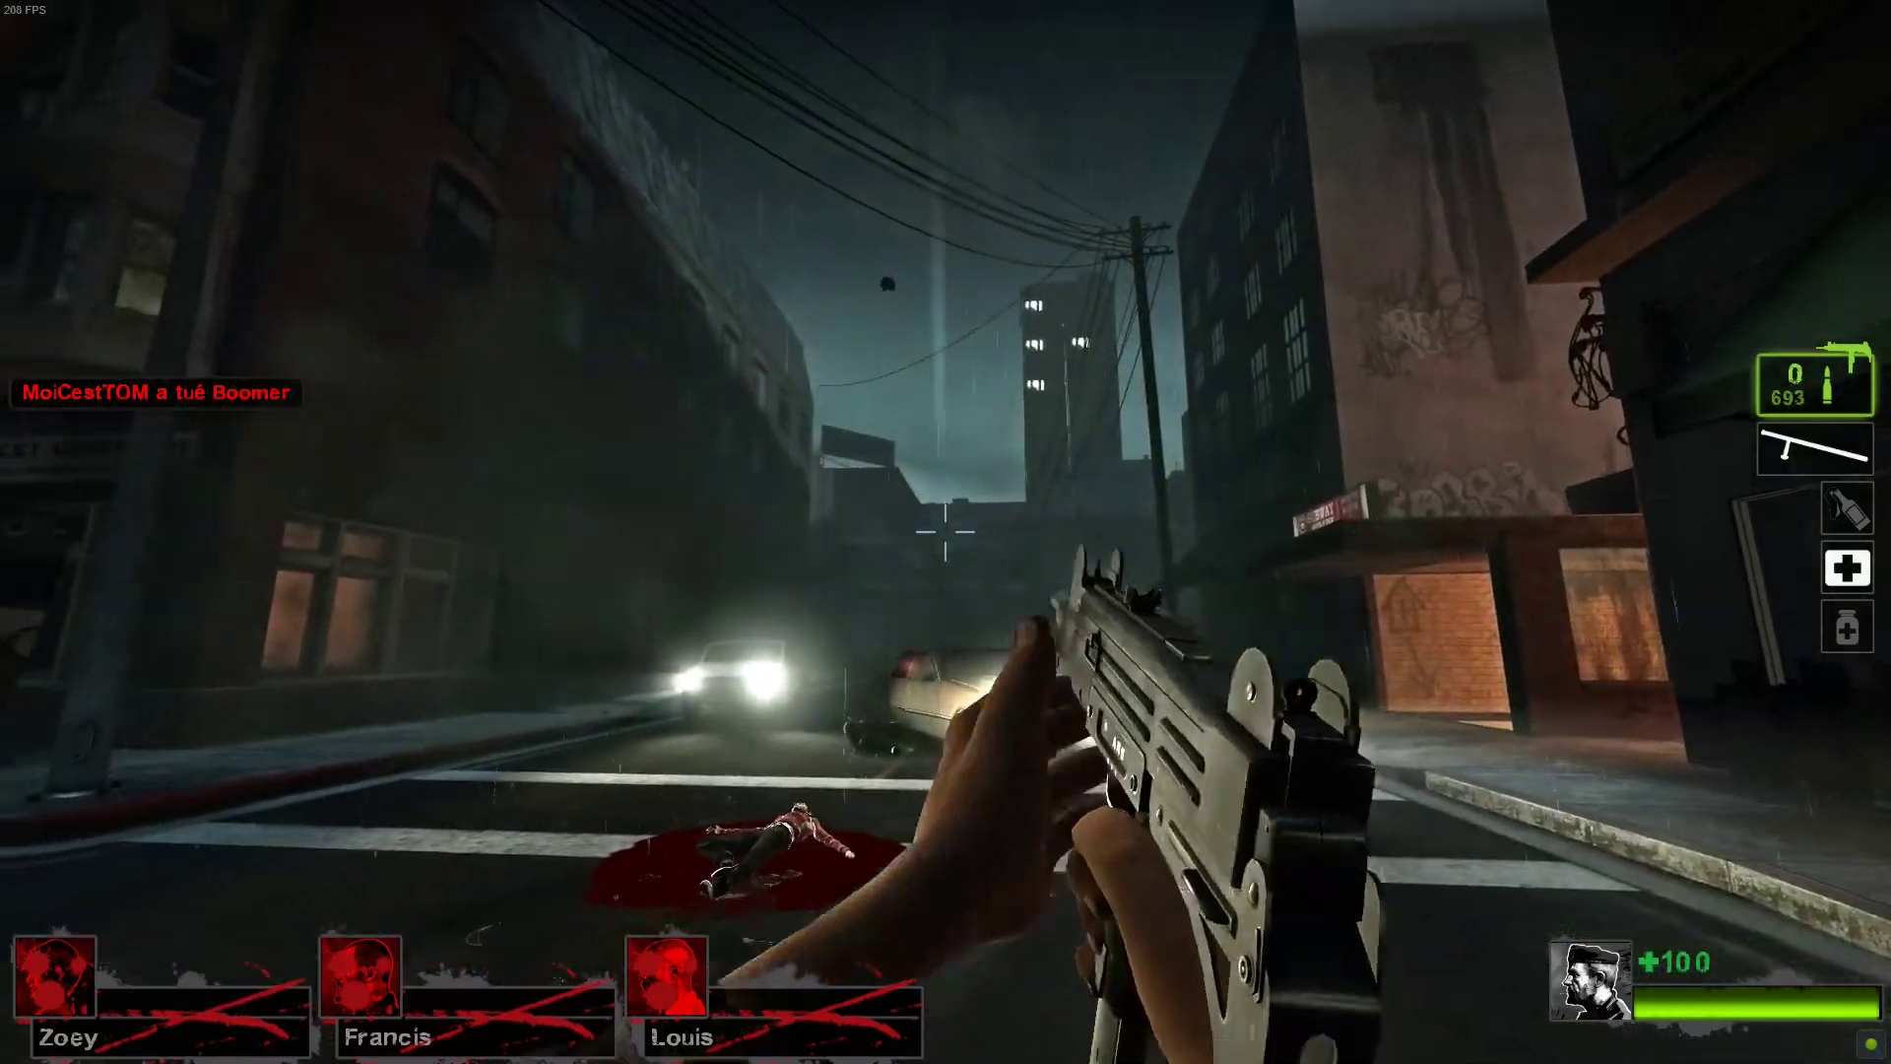
Back away from another Boomer and let it vomit to examine the custom green vomit particles and screen effect
mouse_move(946, 532)
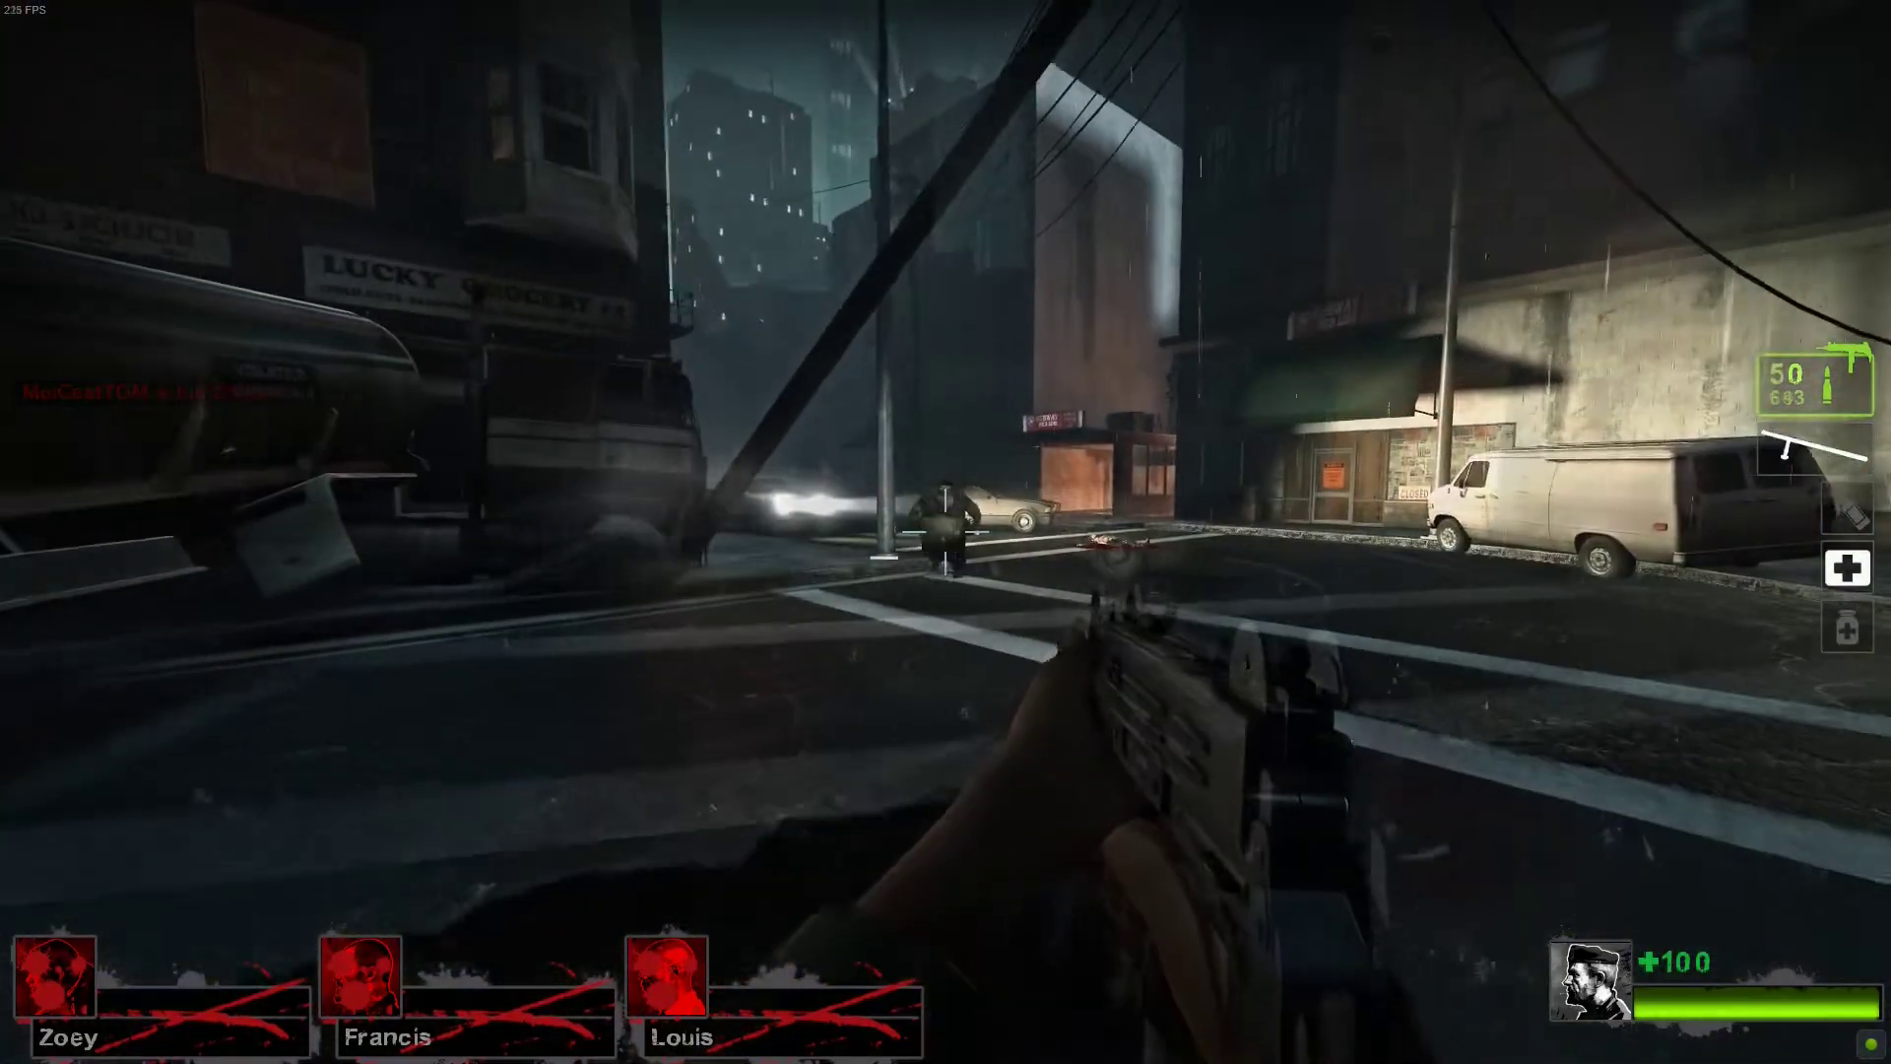
key("s")
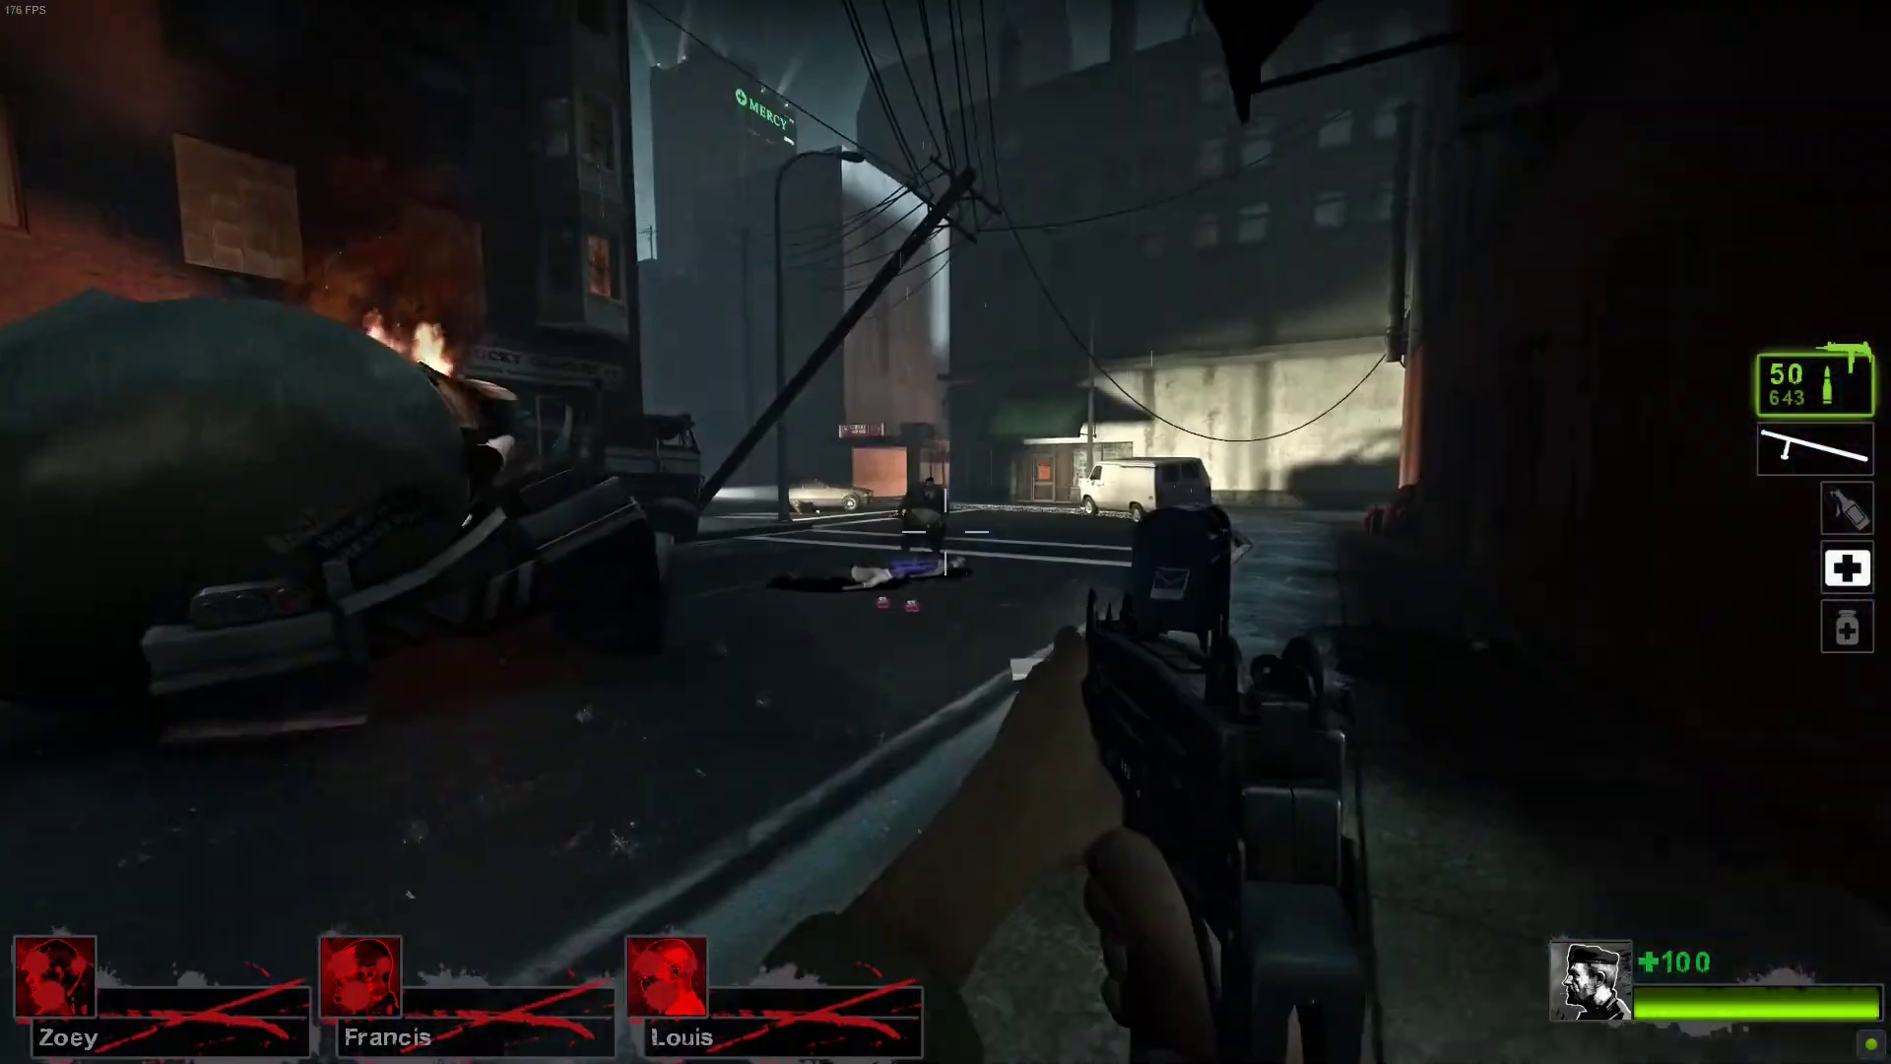
key("s")
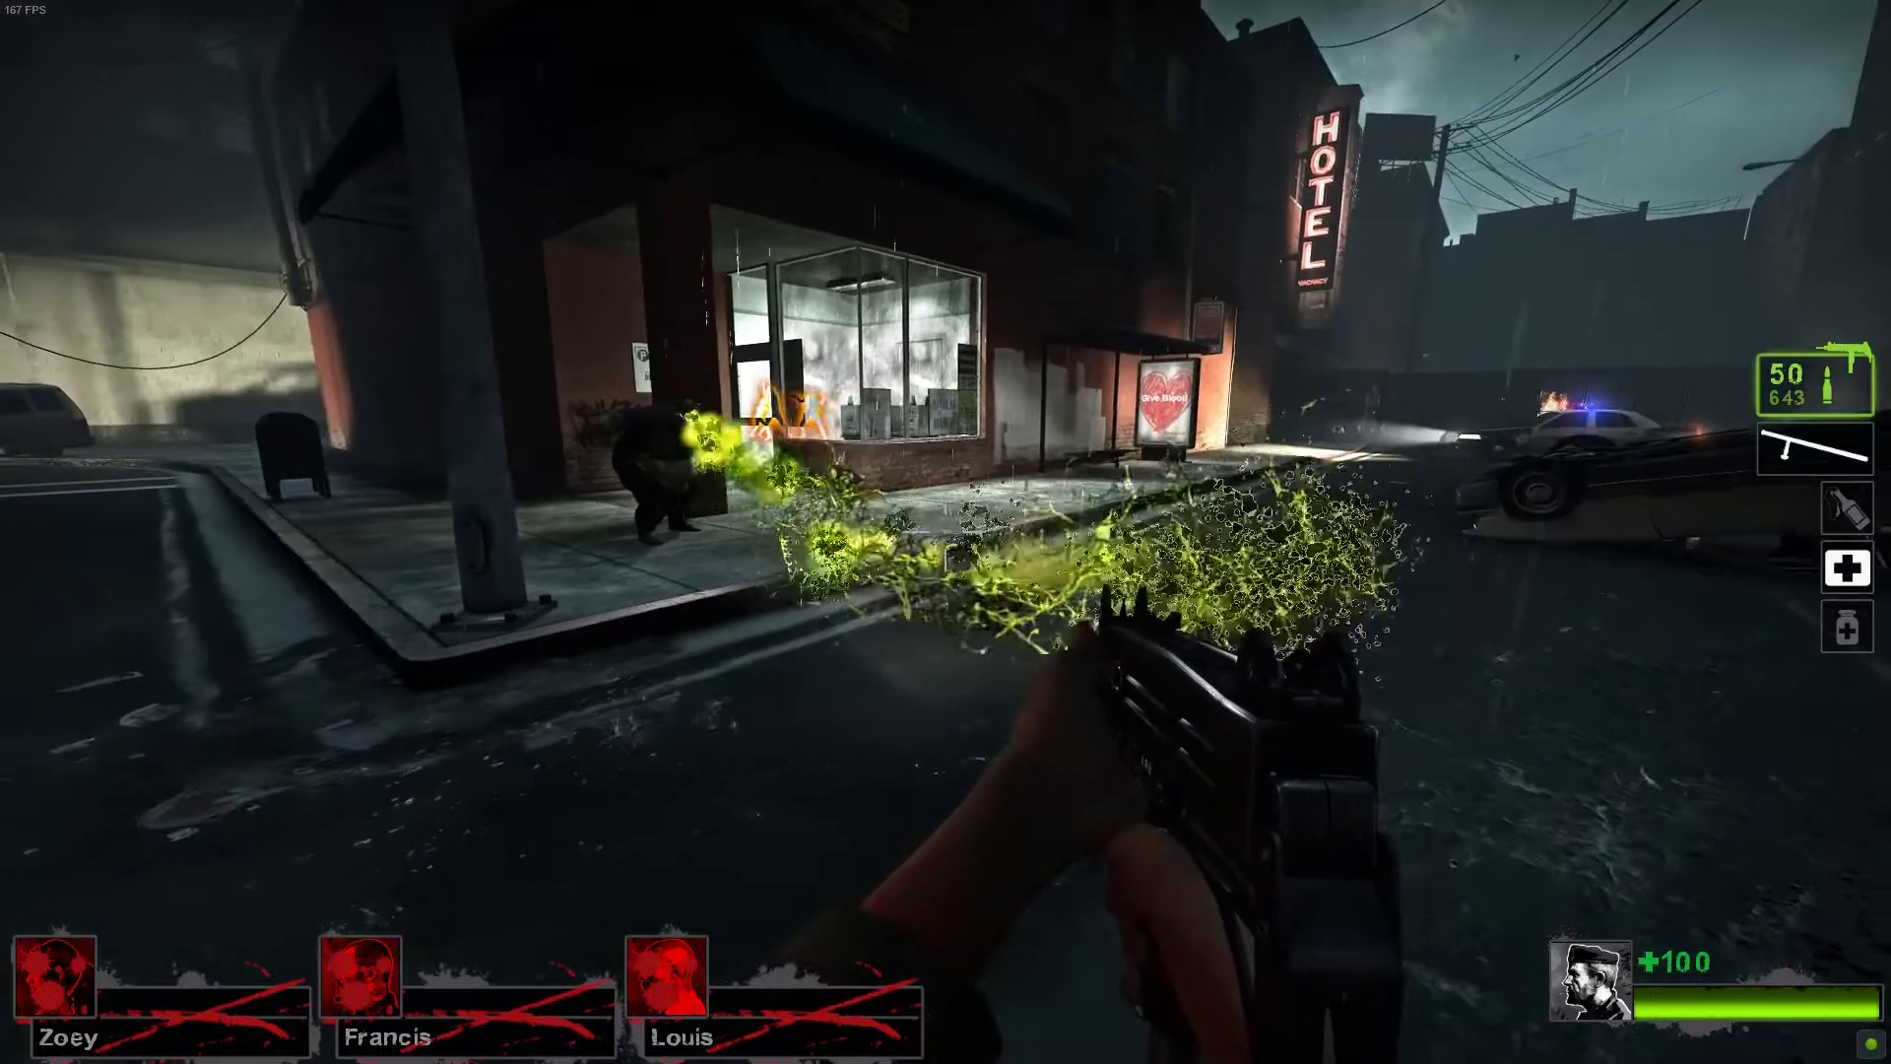
key("s")
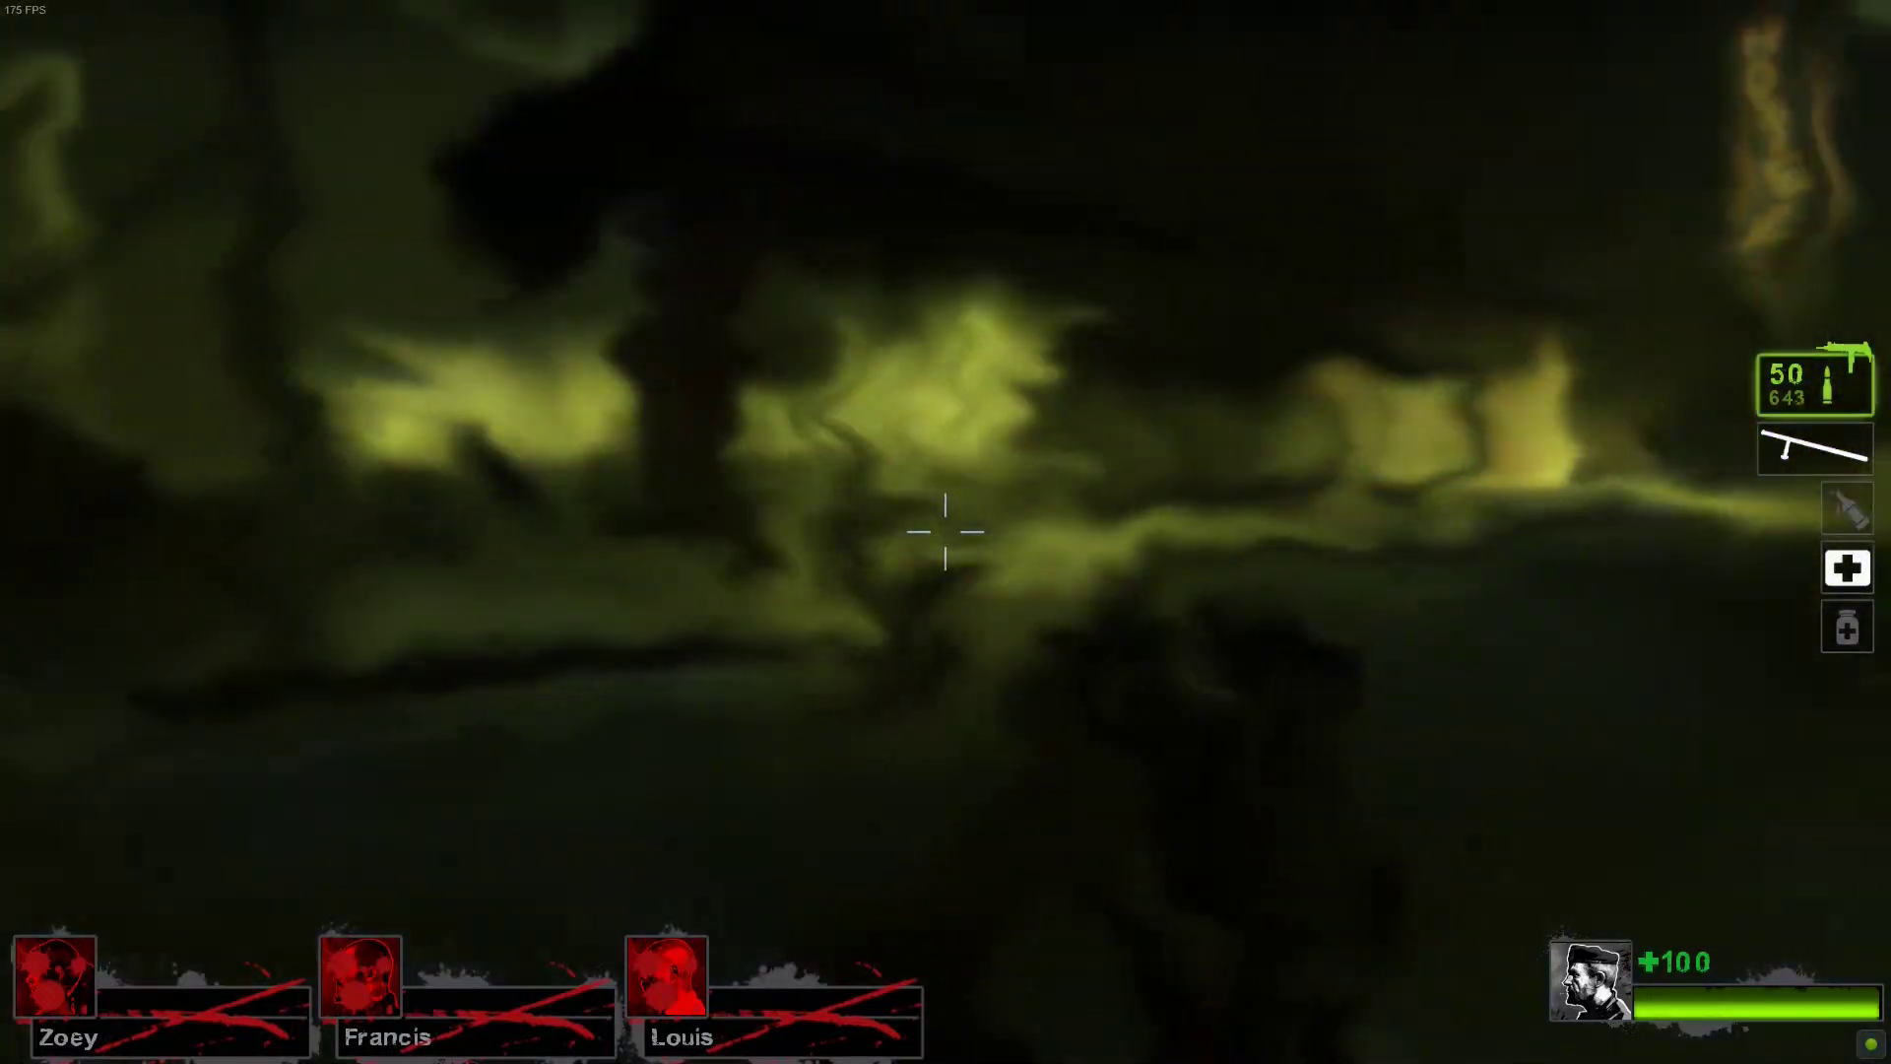
key("s")
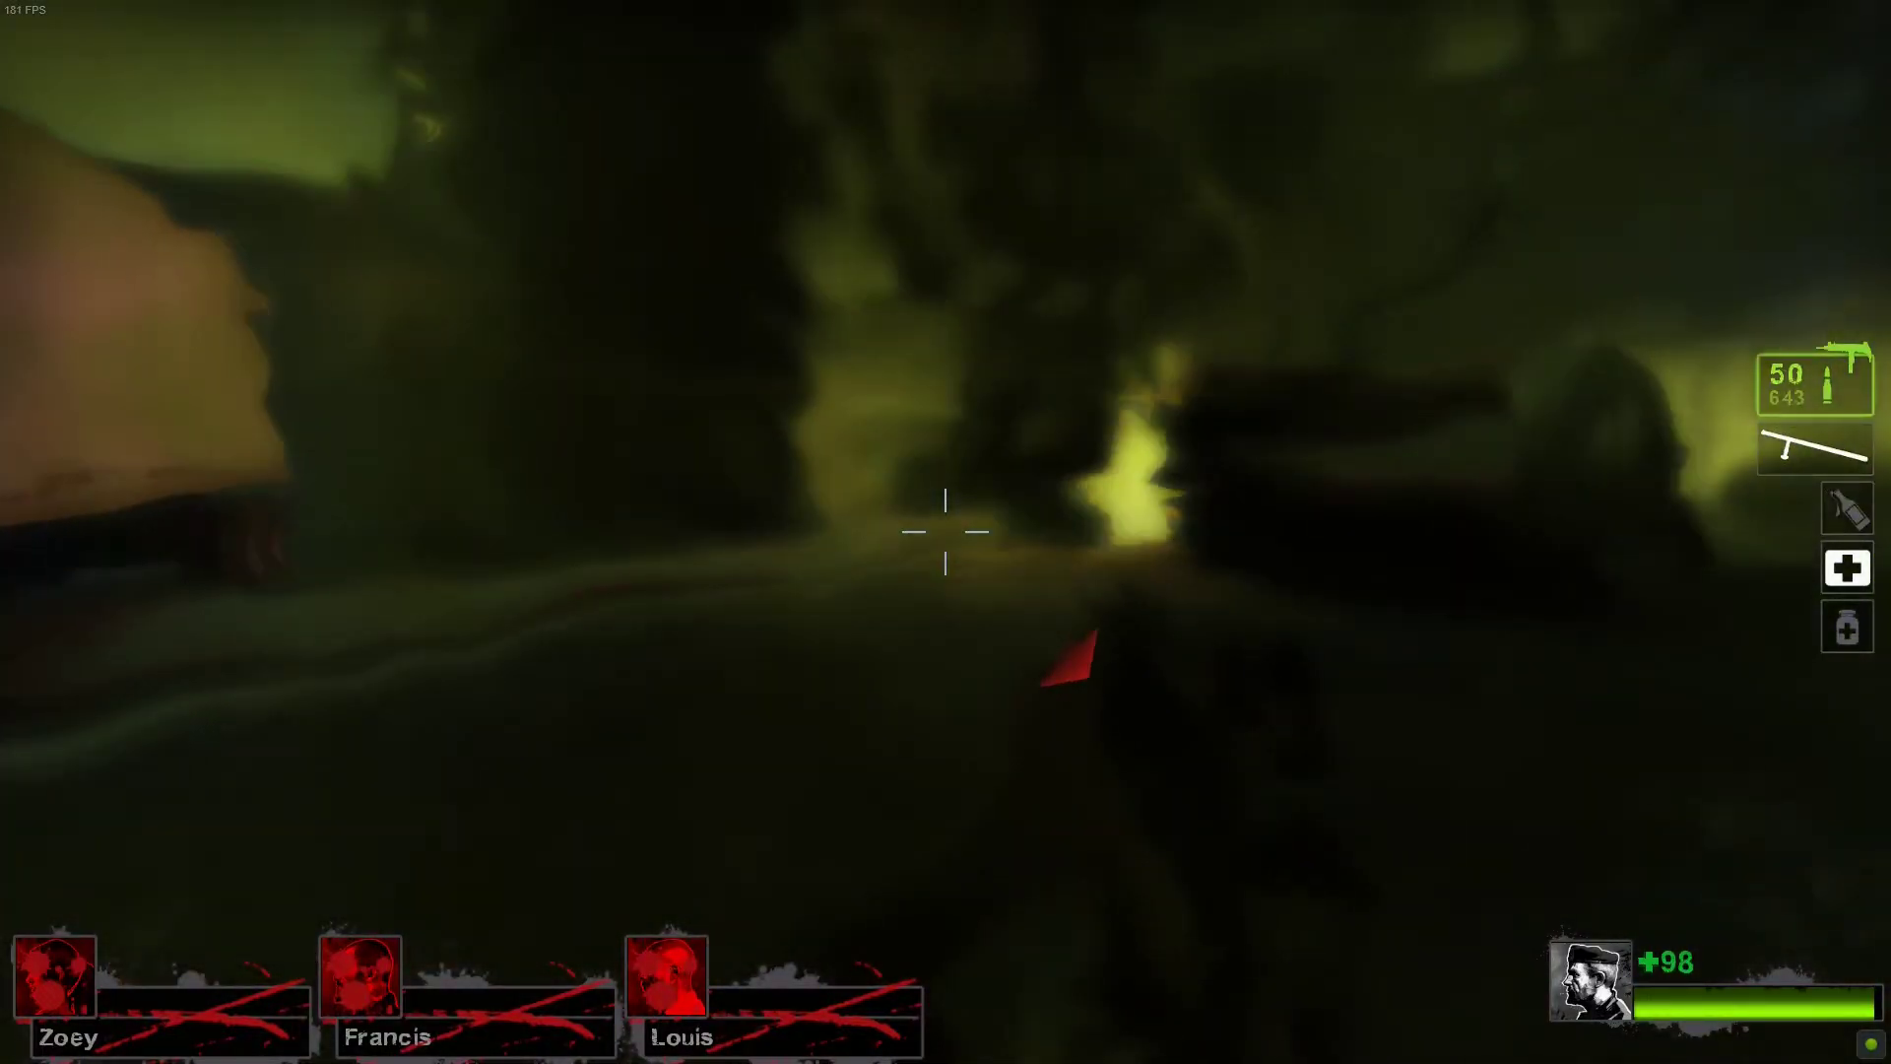
key("s")
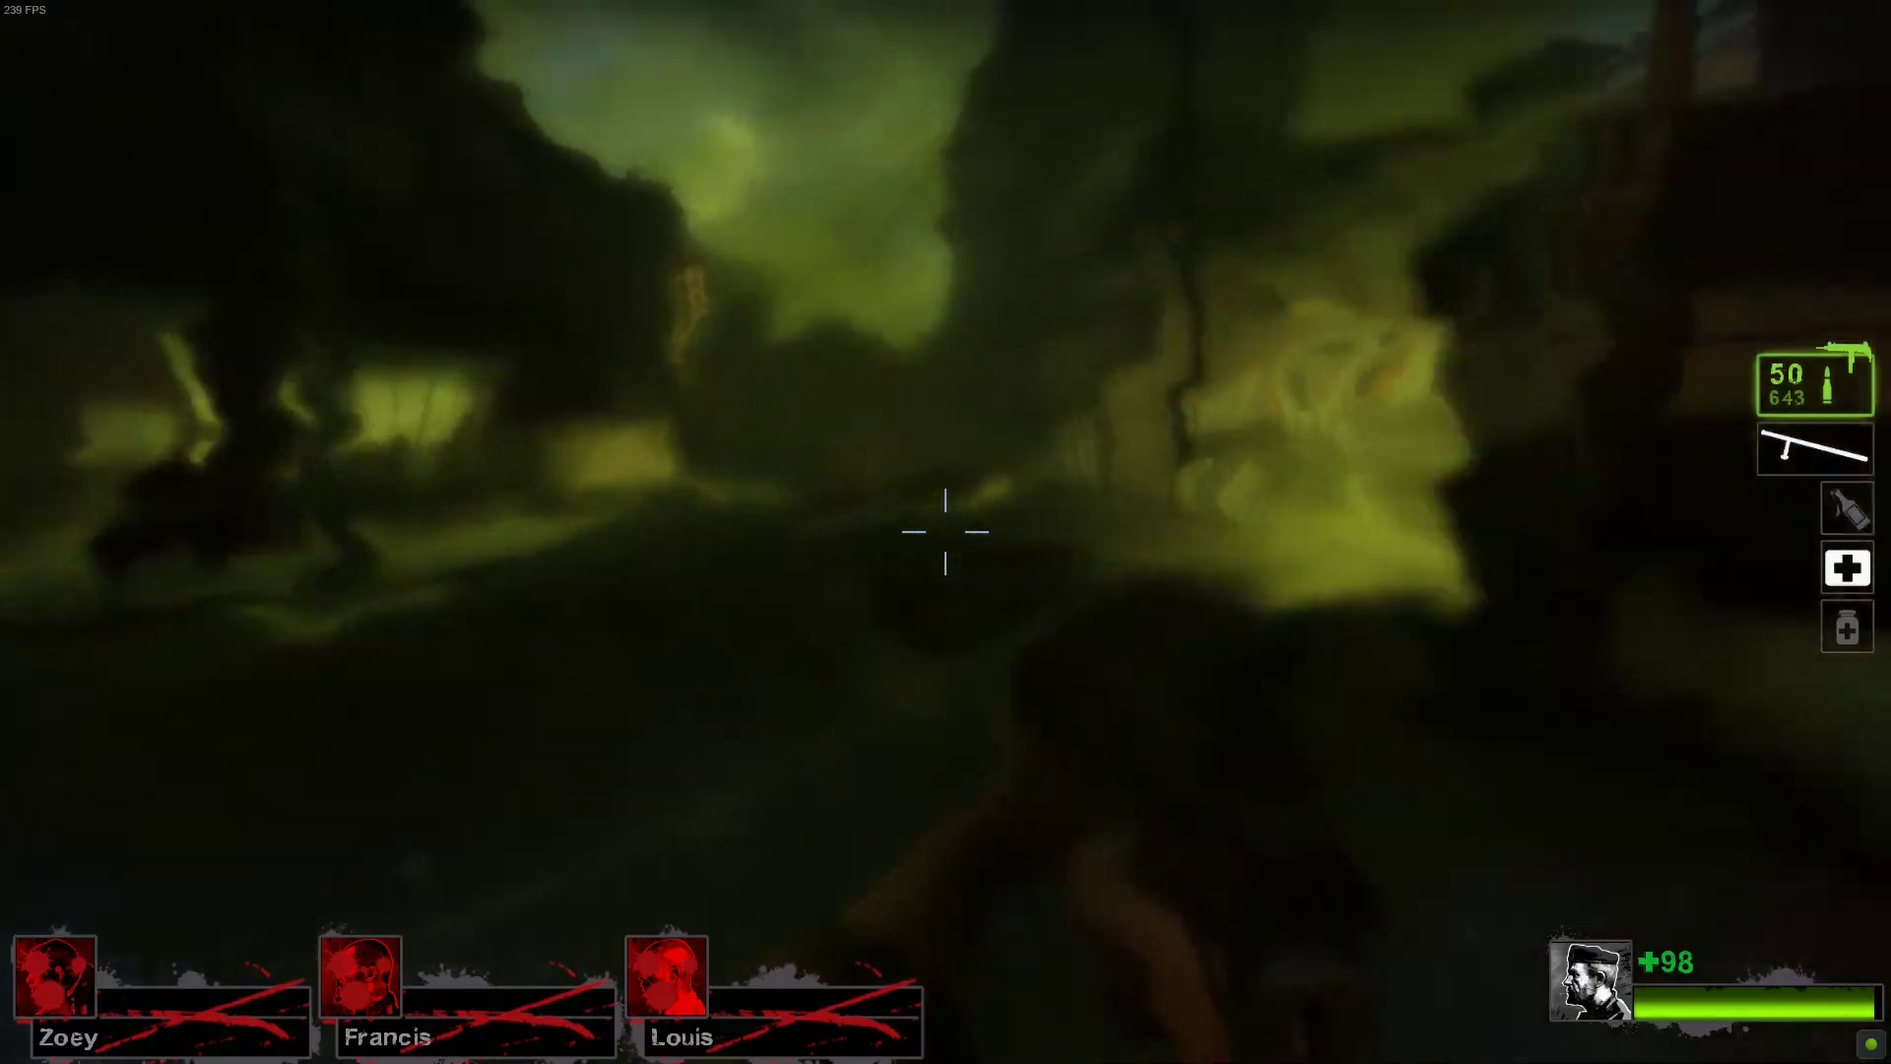
key("s")
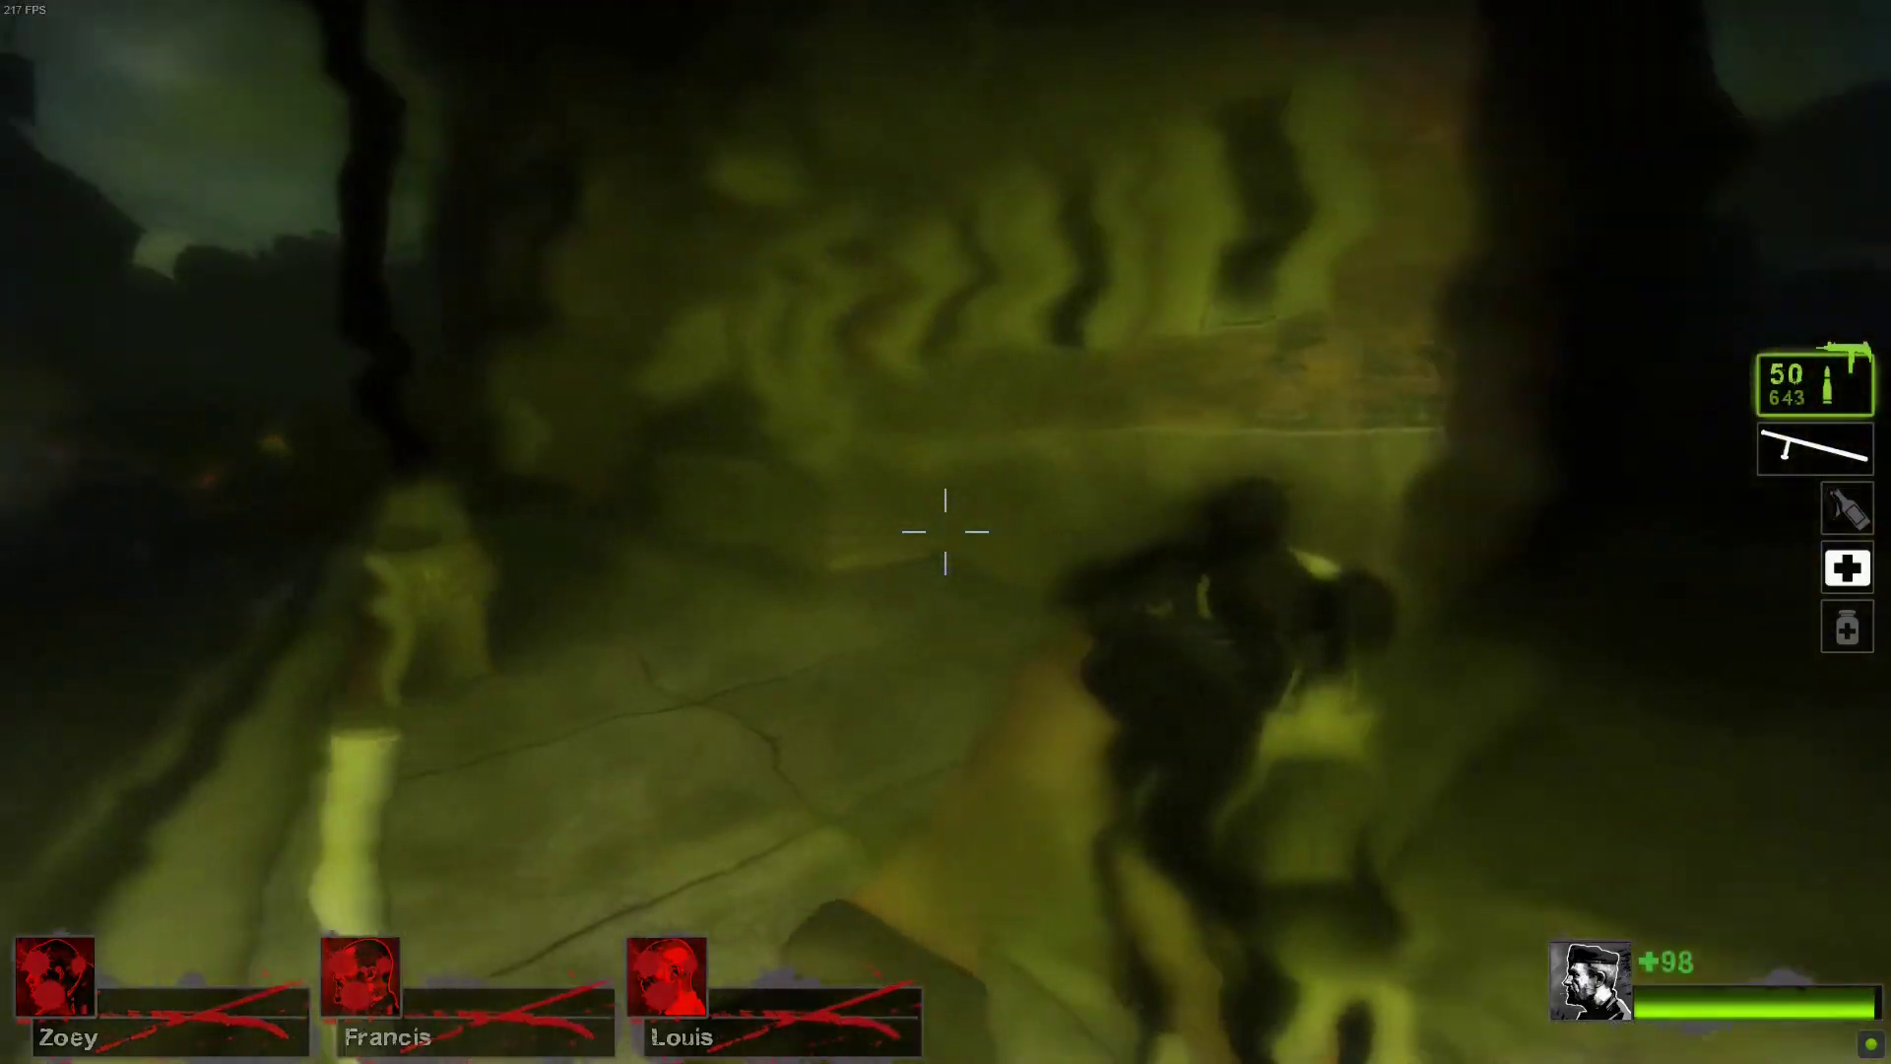
Shoot the Boomer near the overturned car to check its green explosion particles, and reload the gun
key("w")
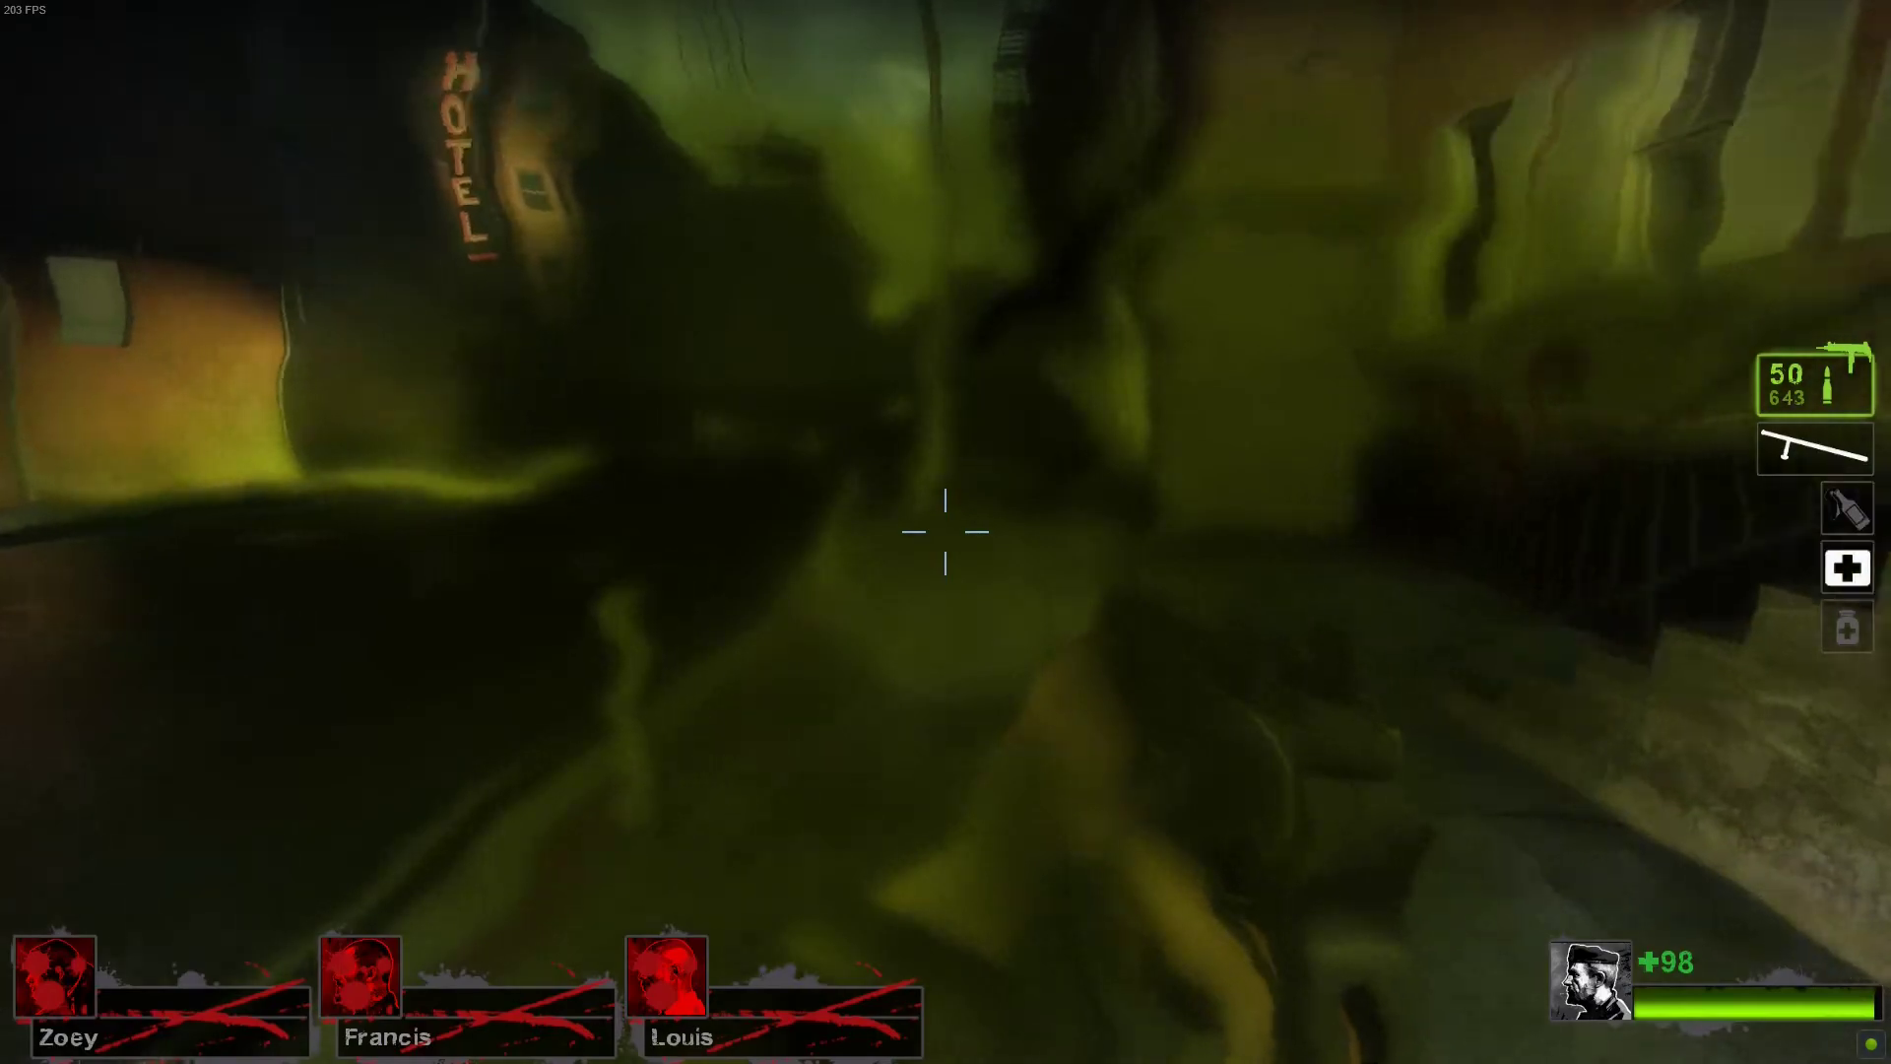
key("w")
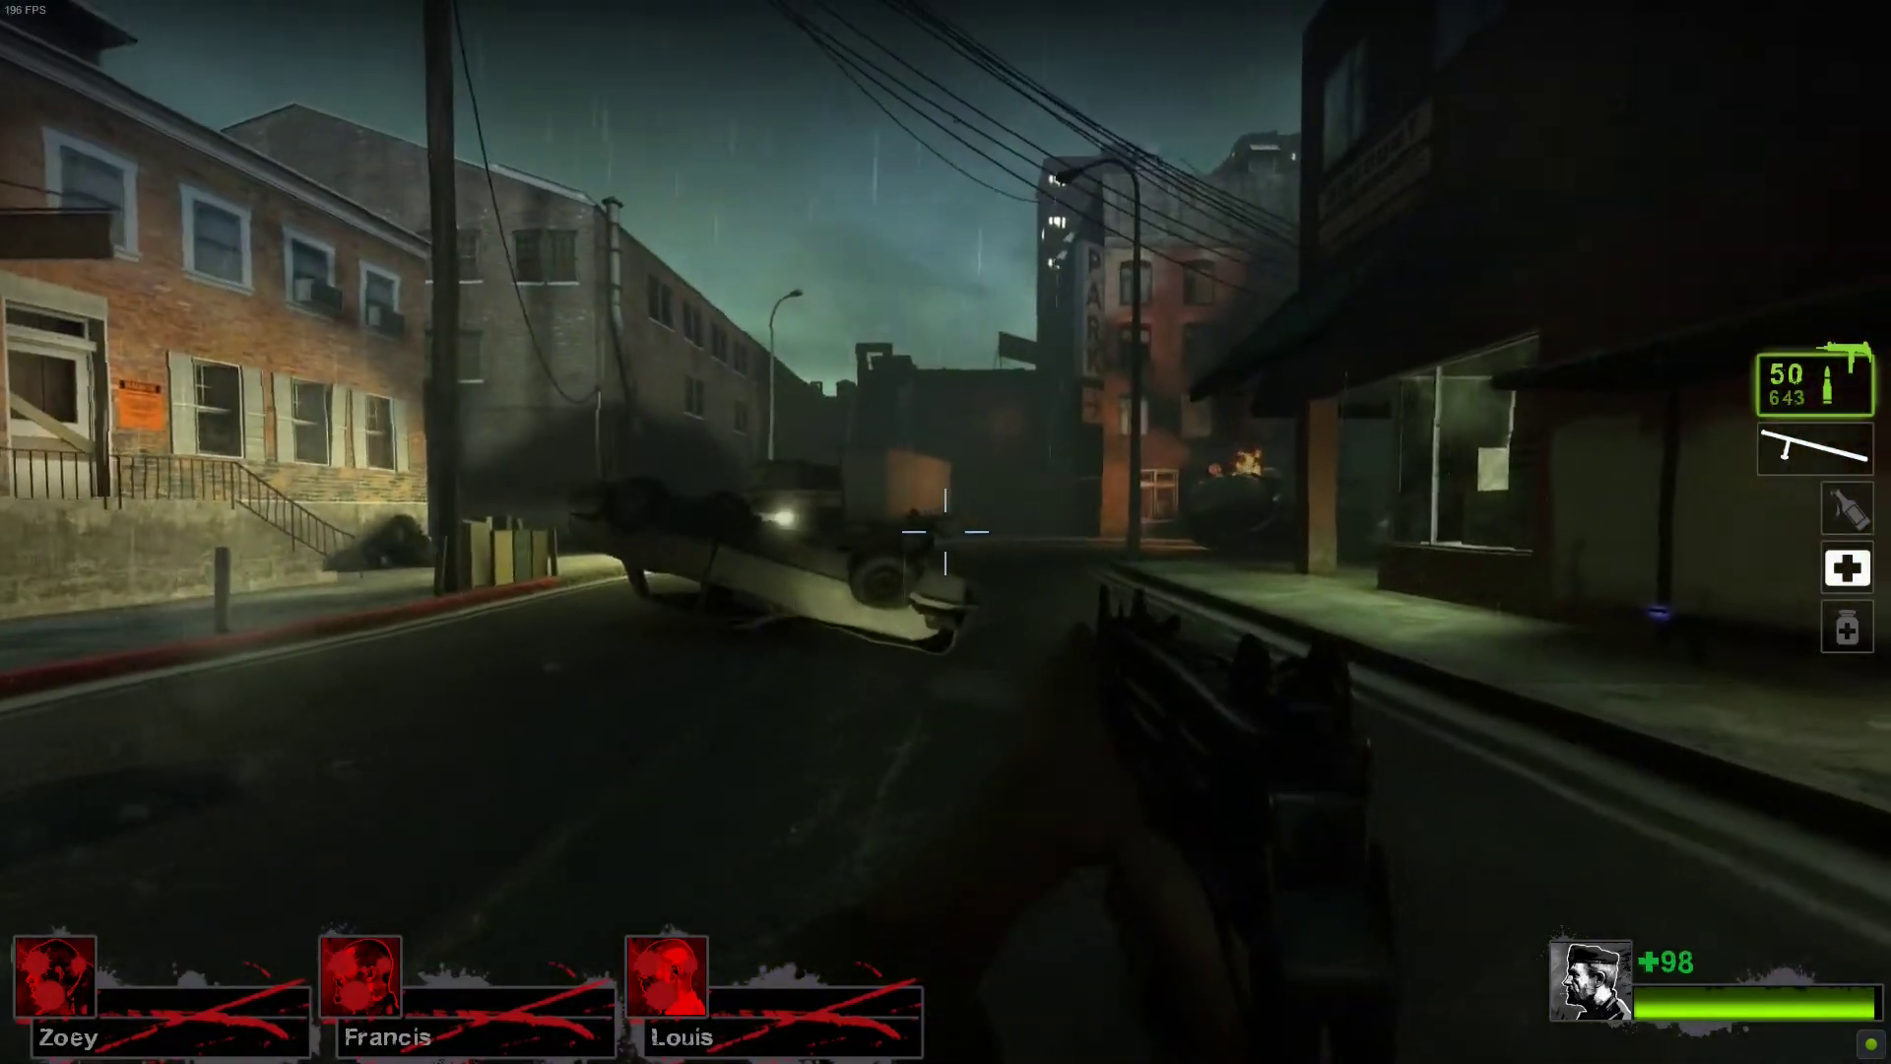
left_click(945, 532)
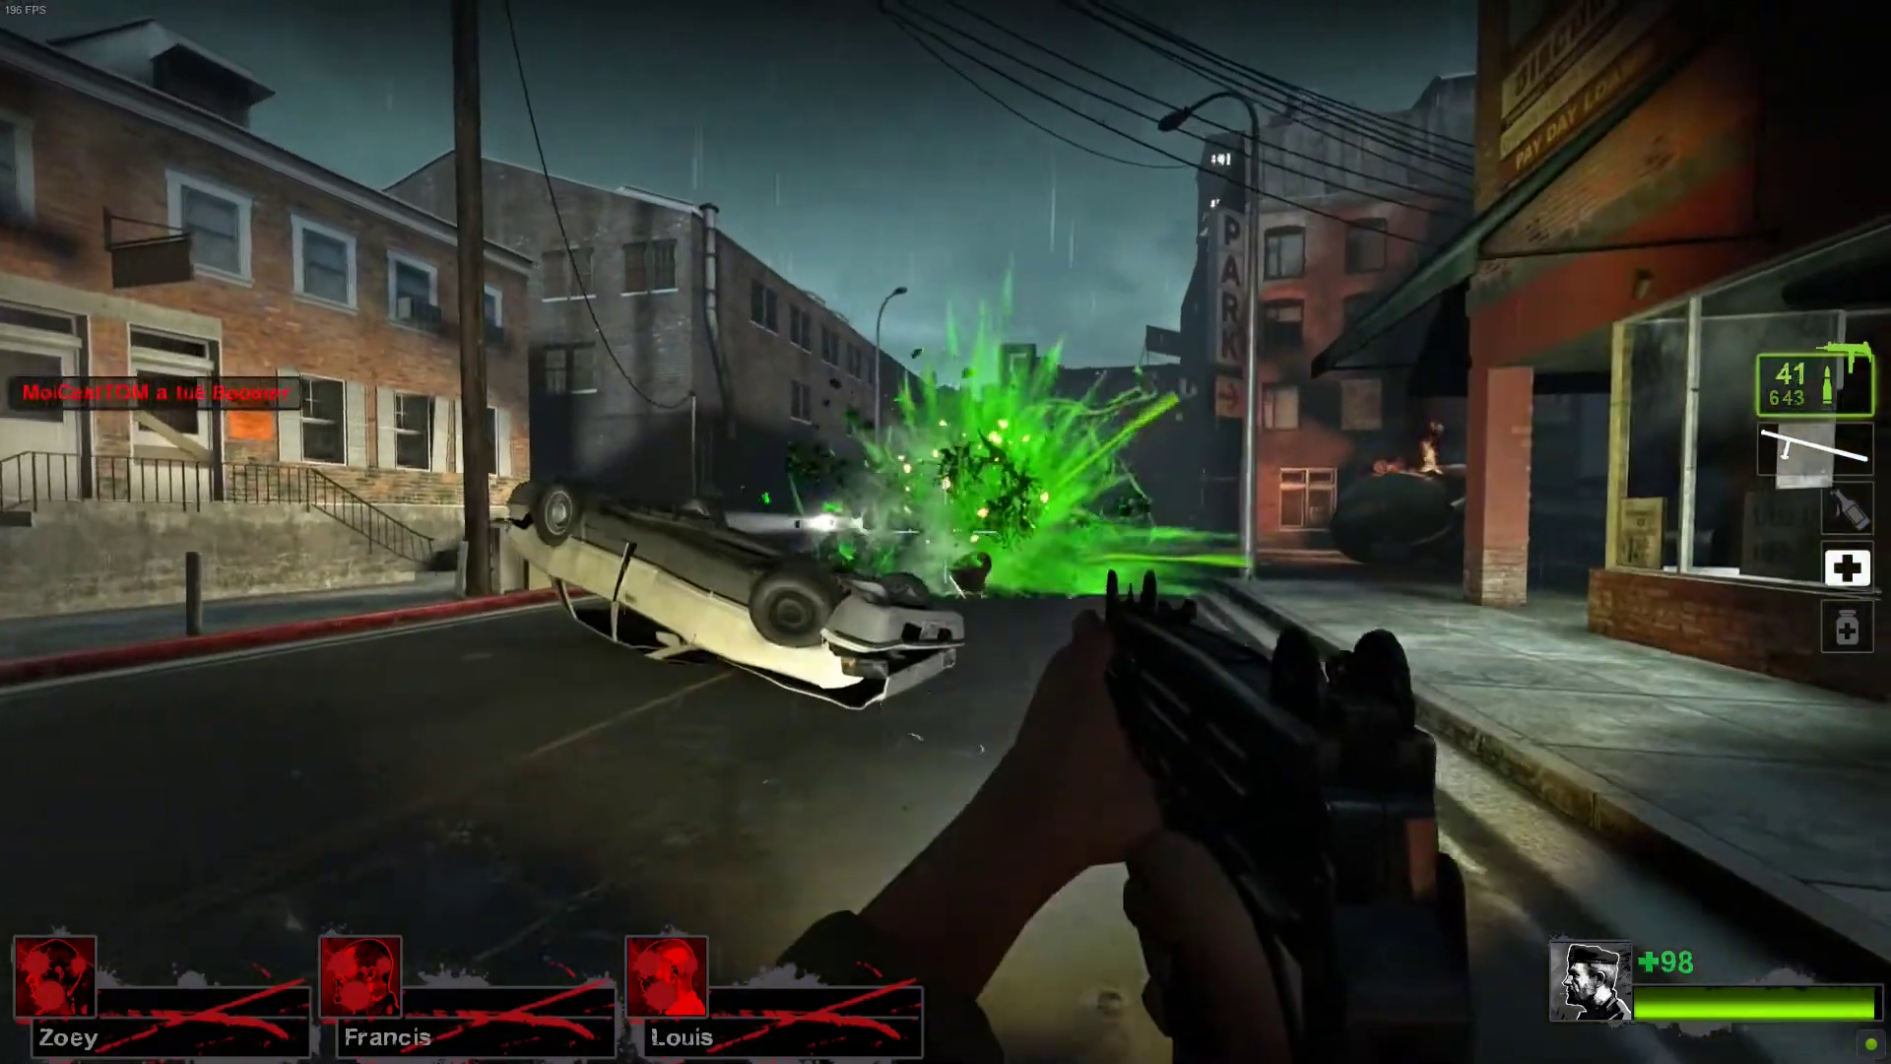
key("r")
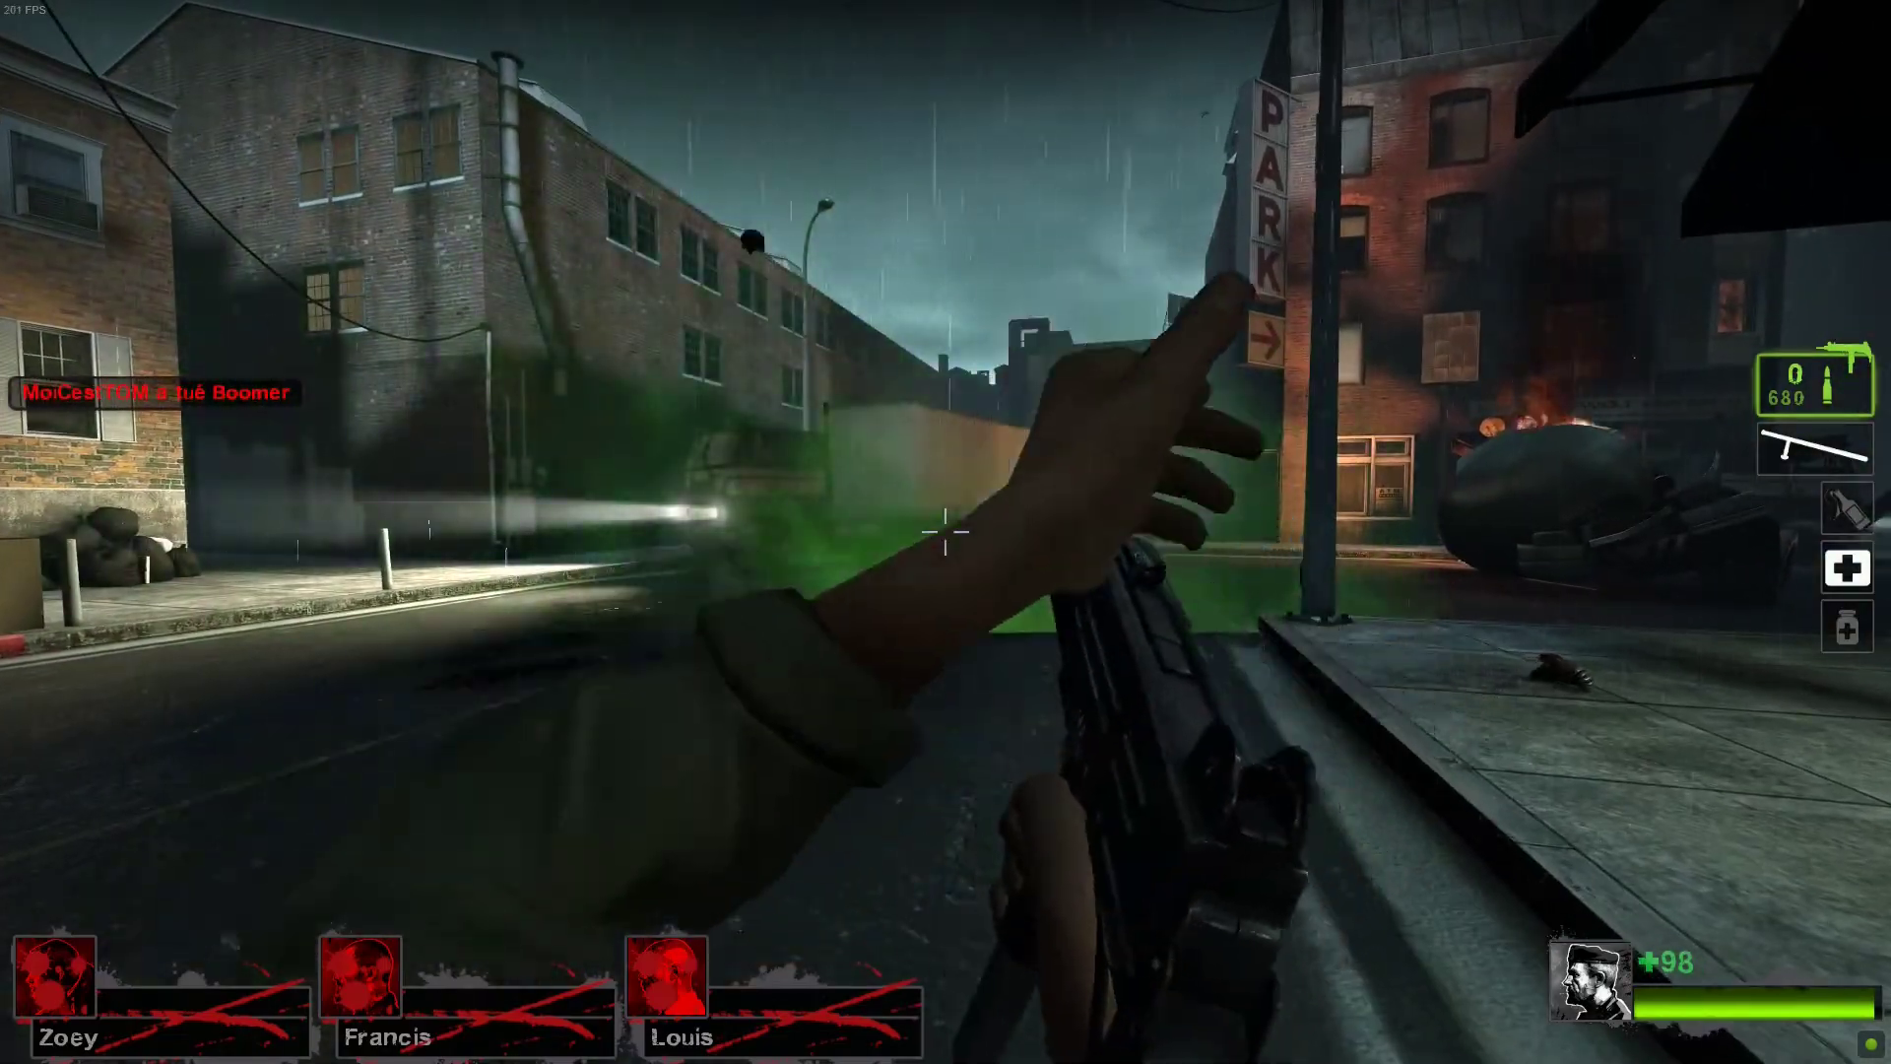
Switch to the Notepad notes and read step 6 on publishing the mod and the closing lines
key("alt+z")
left_click(928, 319)
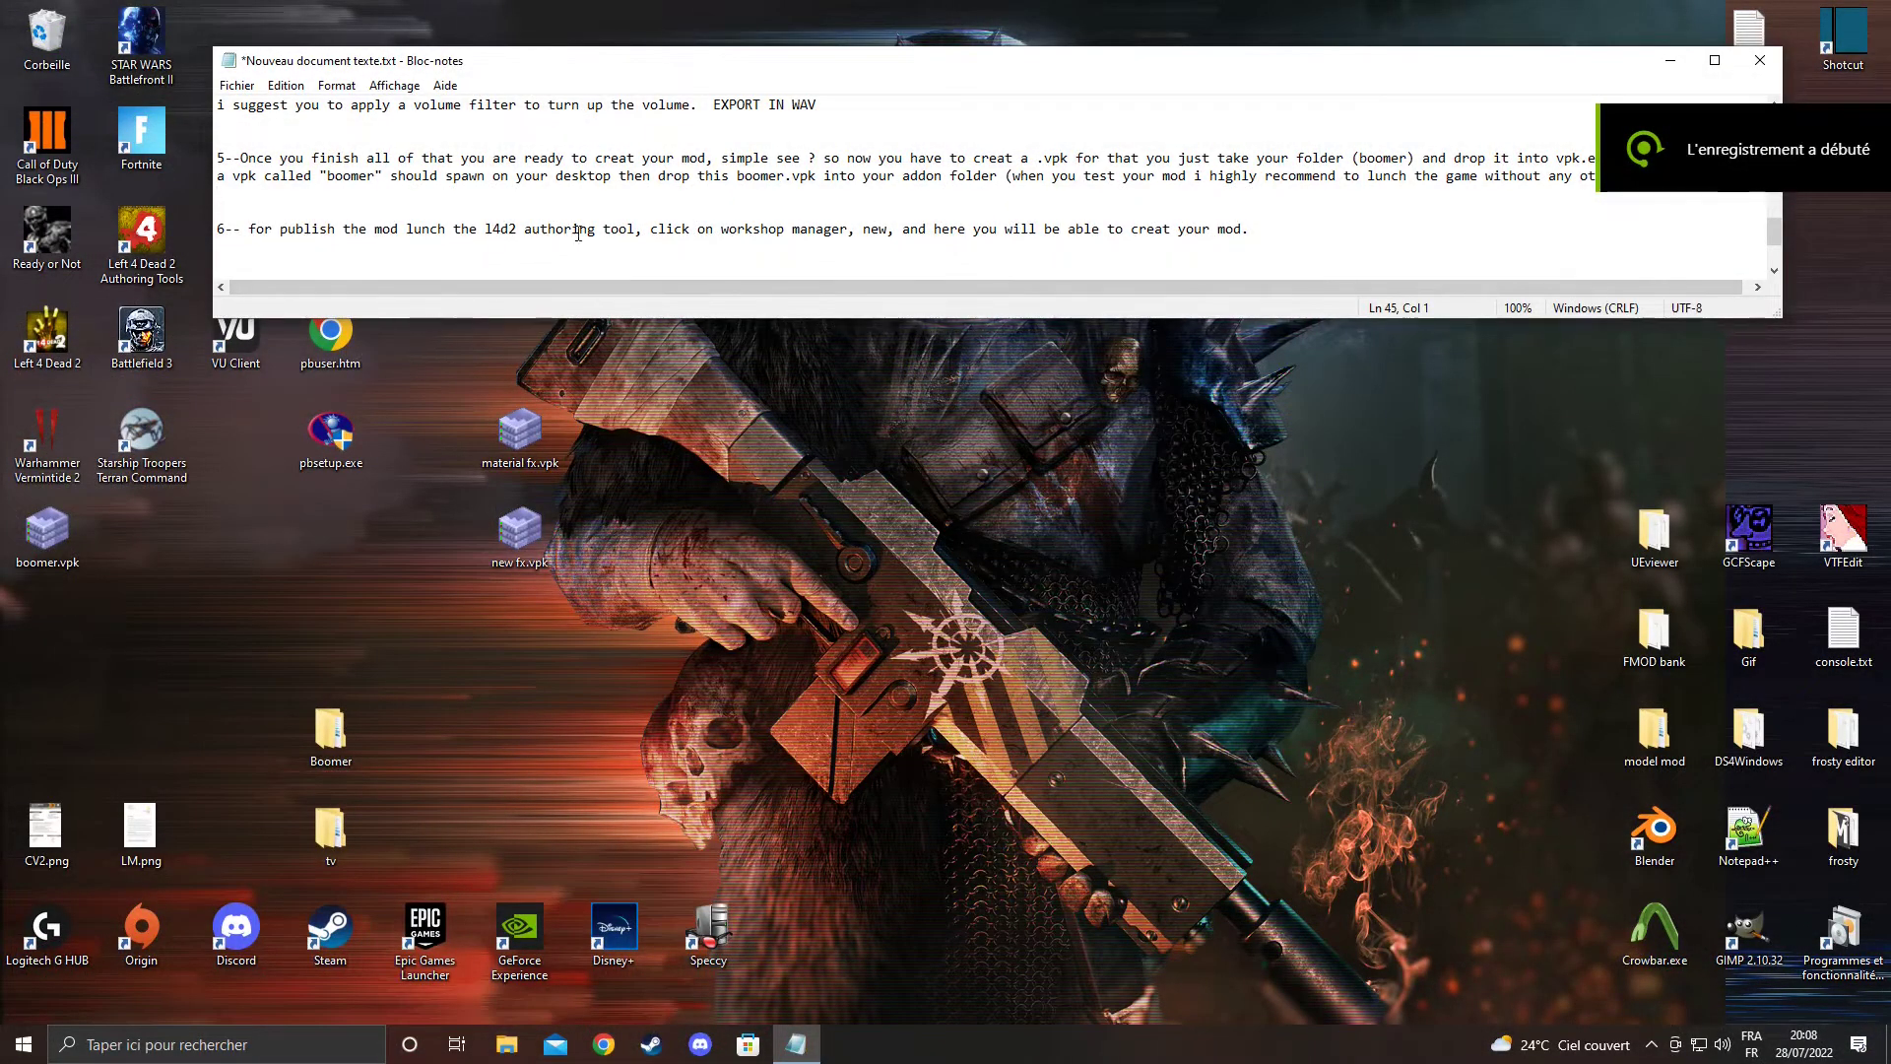
scroll(361, 188, "down", 2)
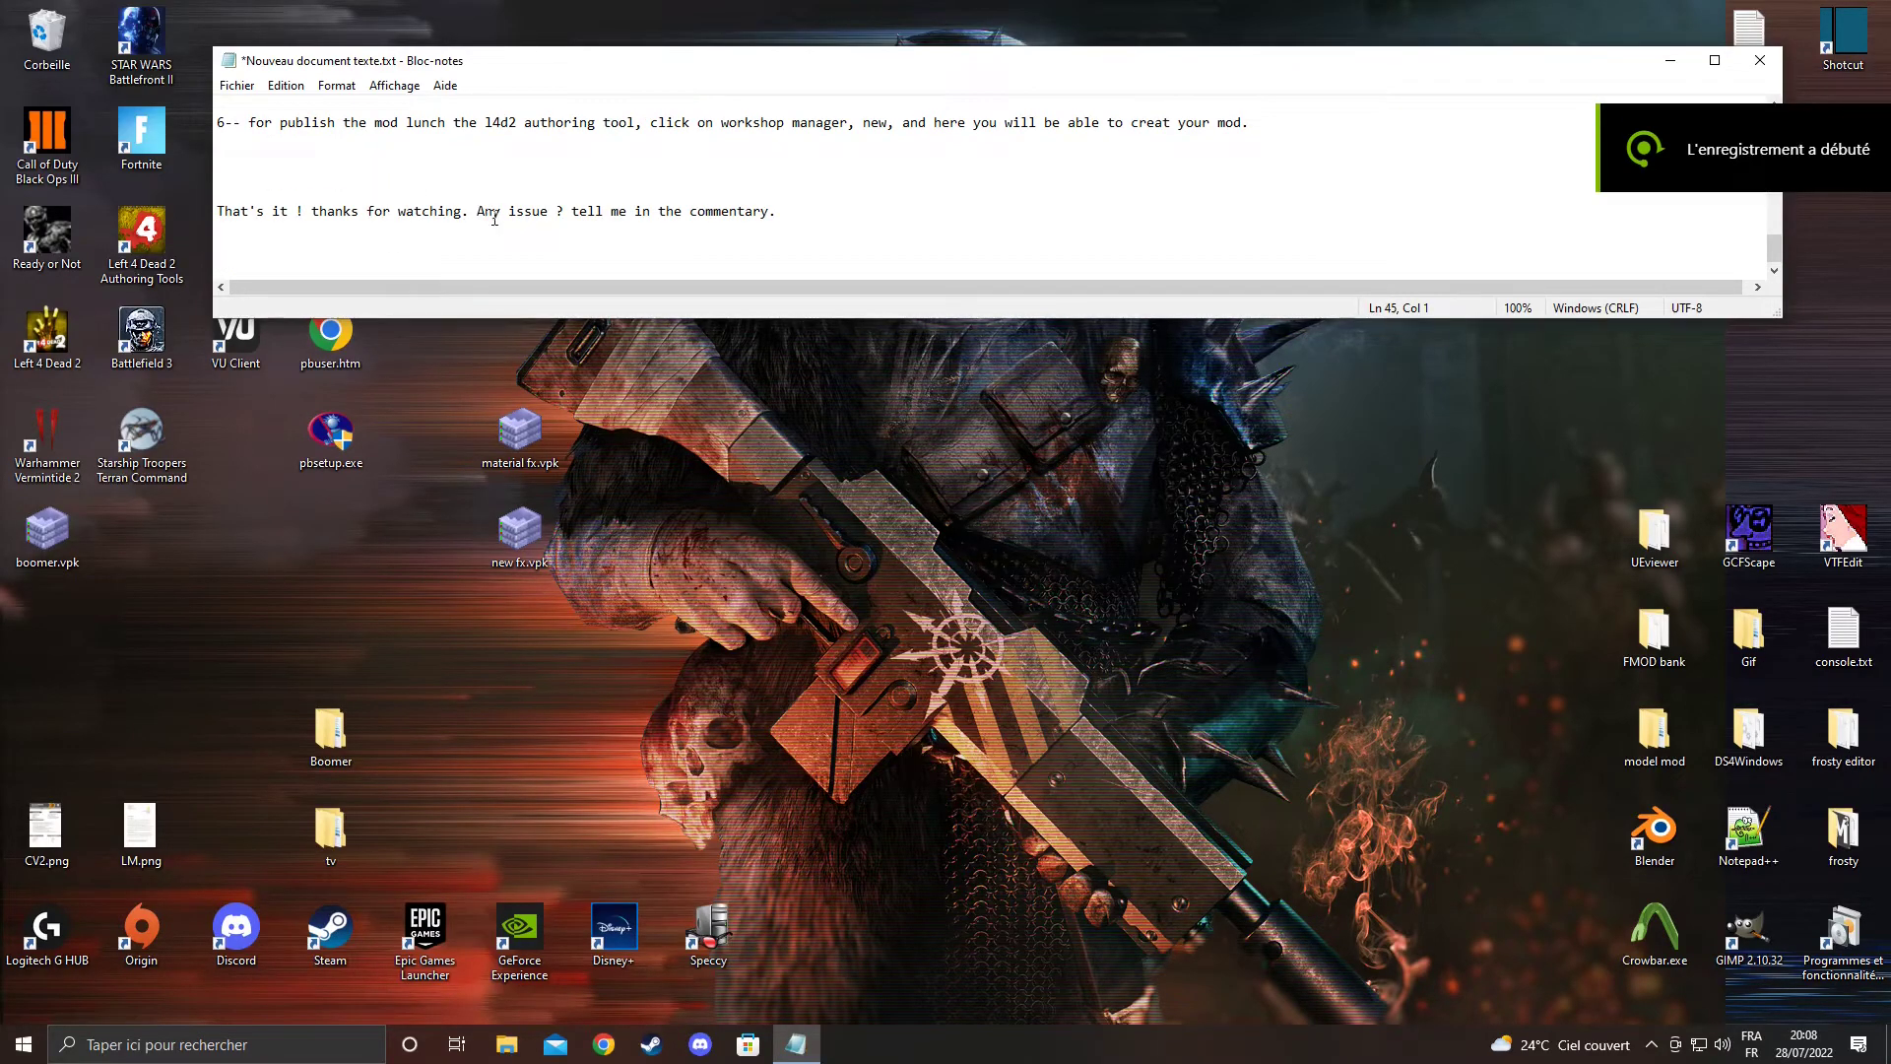
left_click(718, 232)
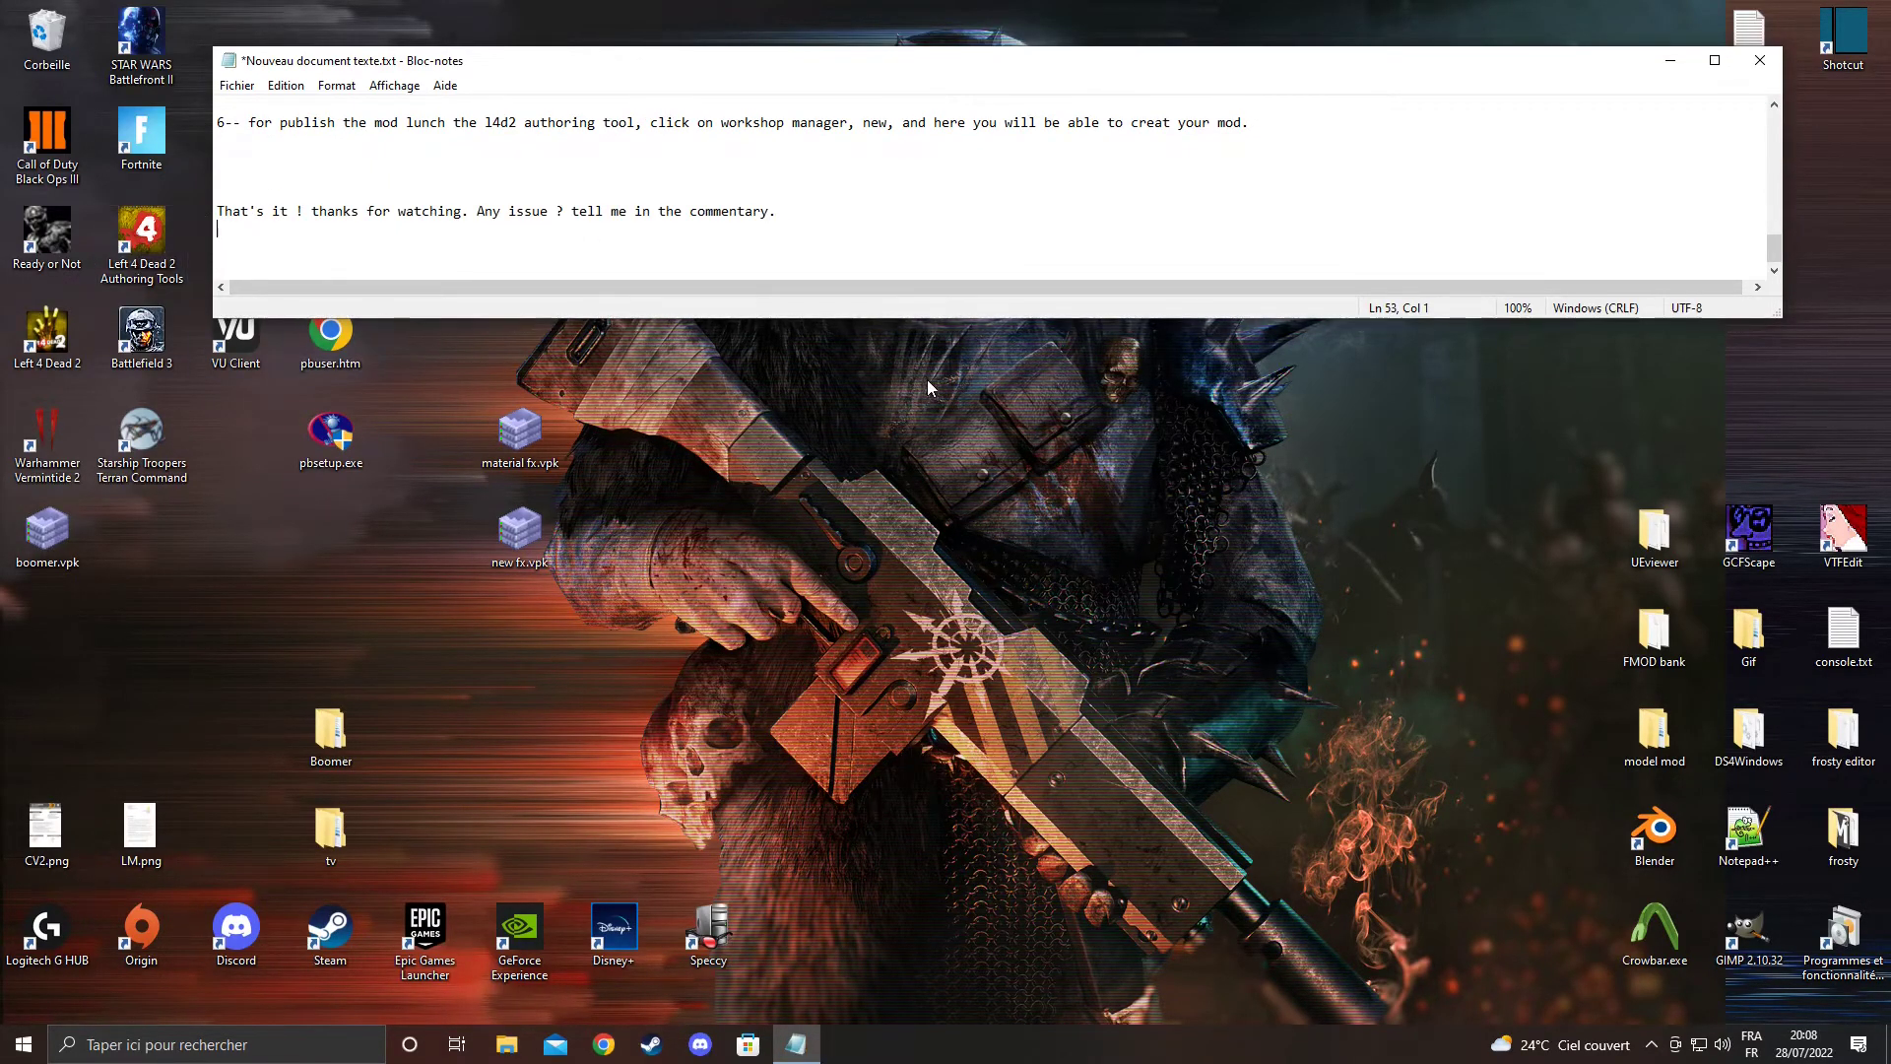
left_click(889, 374)
key("alt+z")
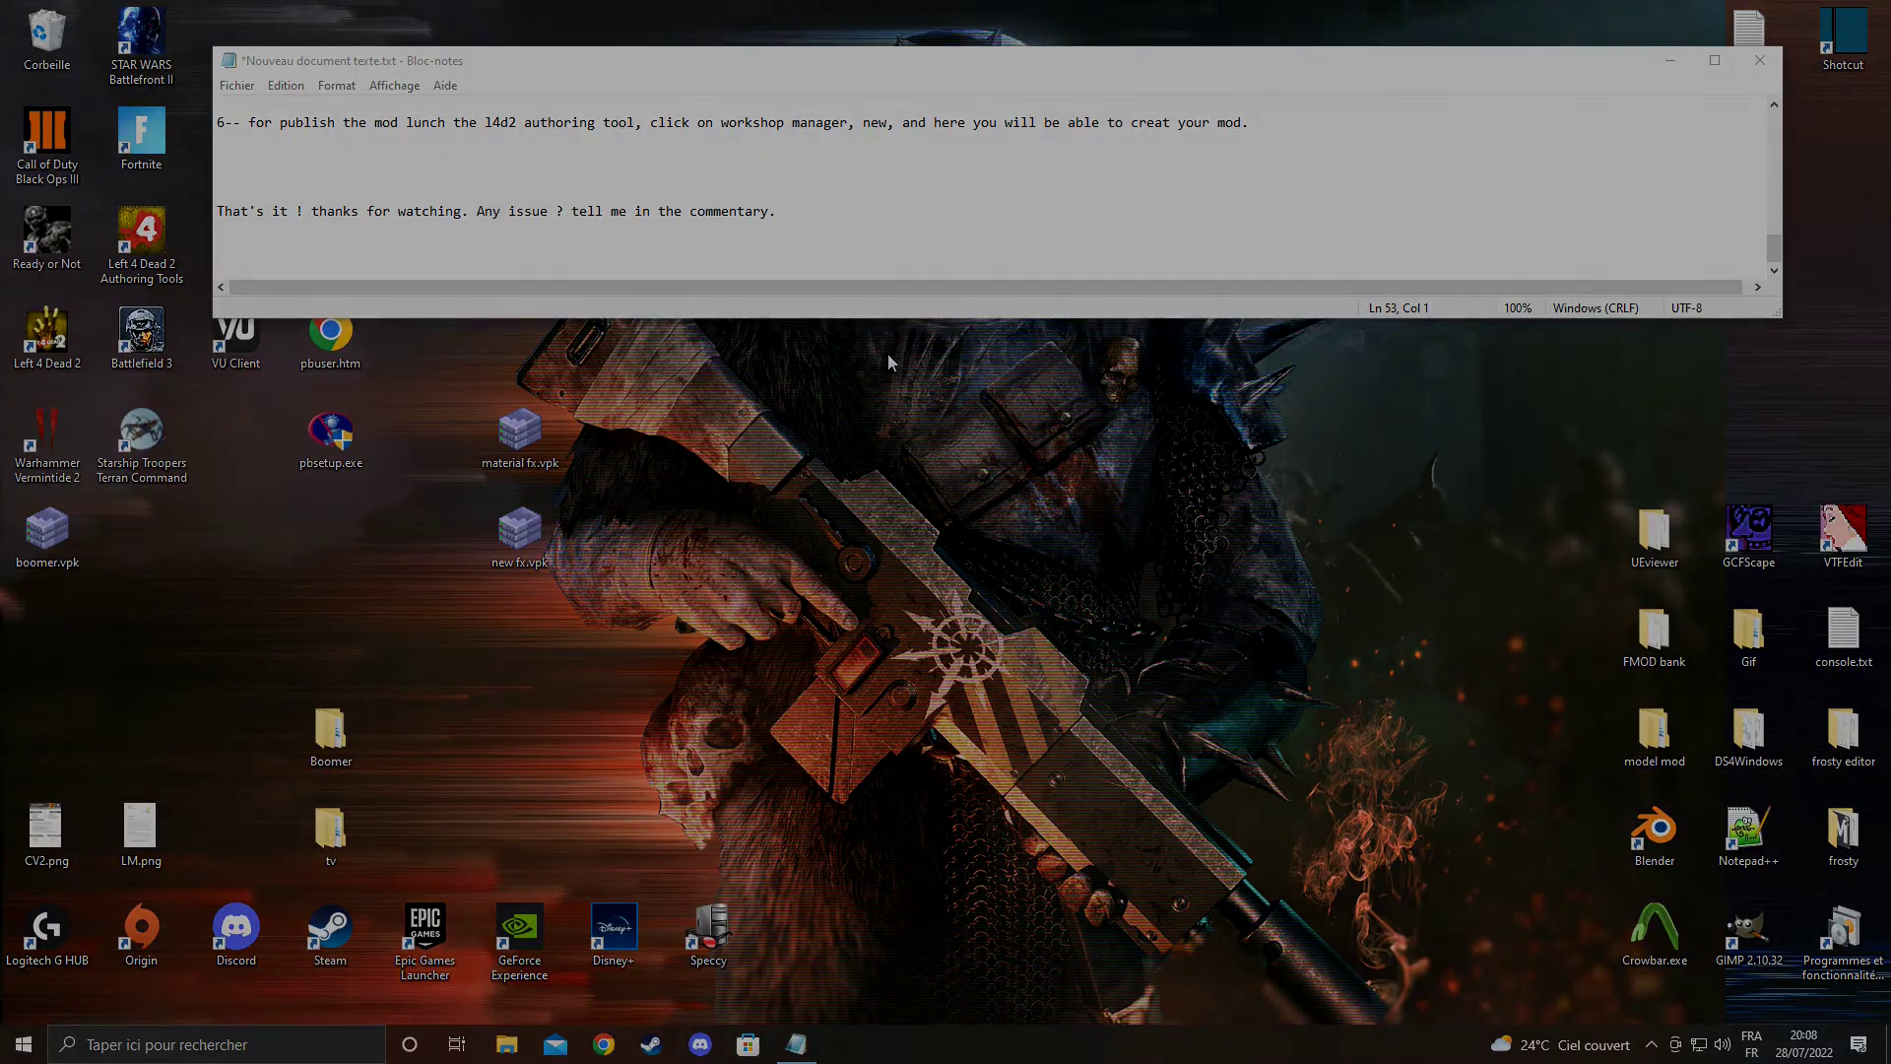